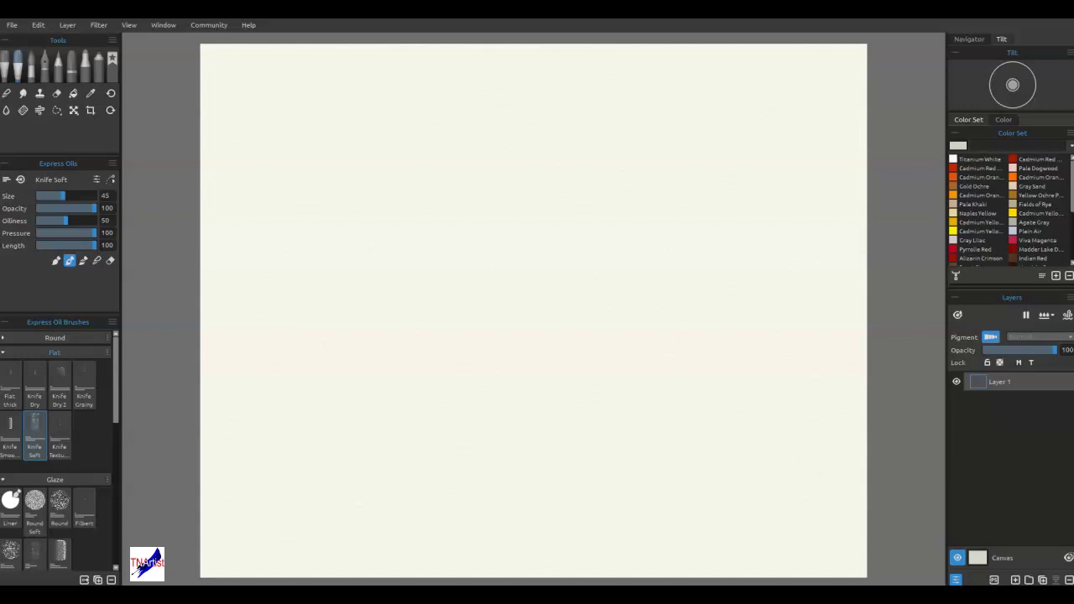
# - Set up the Reed Pen ink brush with Prussian Blue at 27 opacity for sketching
pyautogui.click(44, 66)
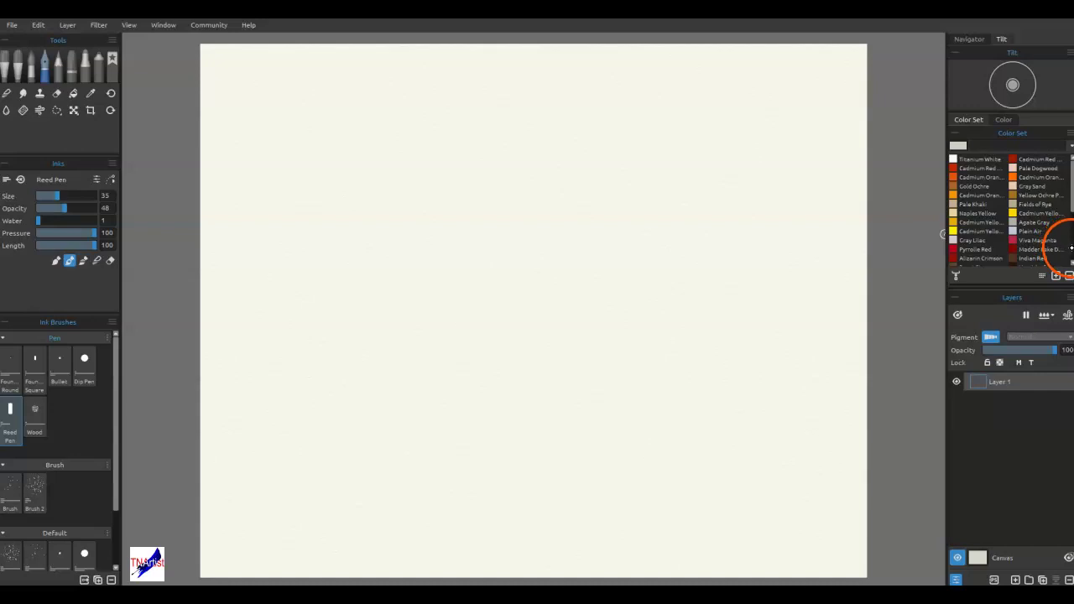
pyautogui.scroll(-4, 1071, 247)
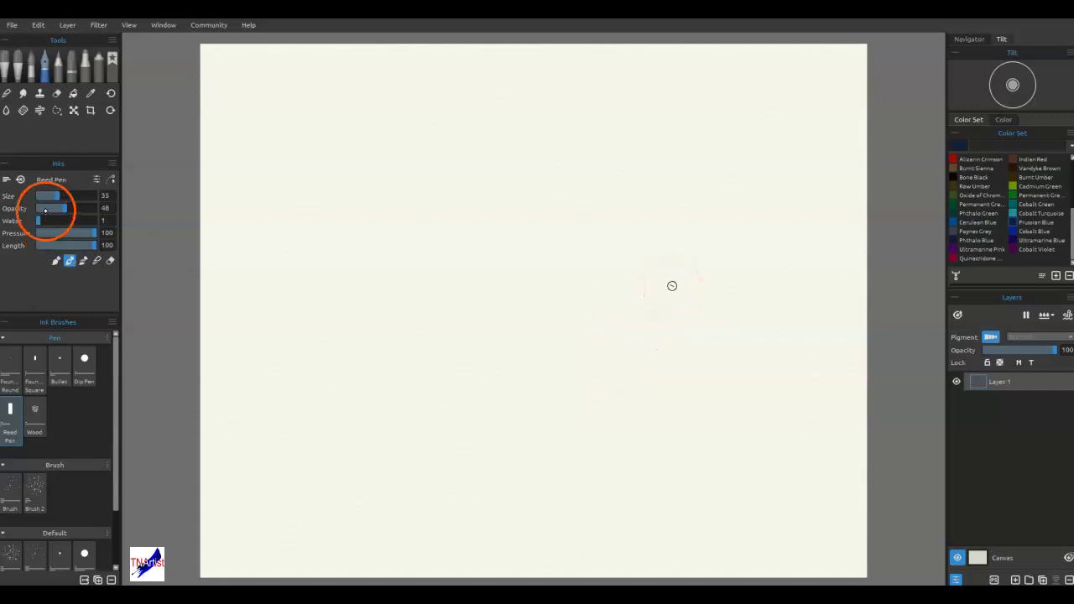
pyautogui.click(53, 209)
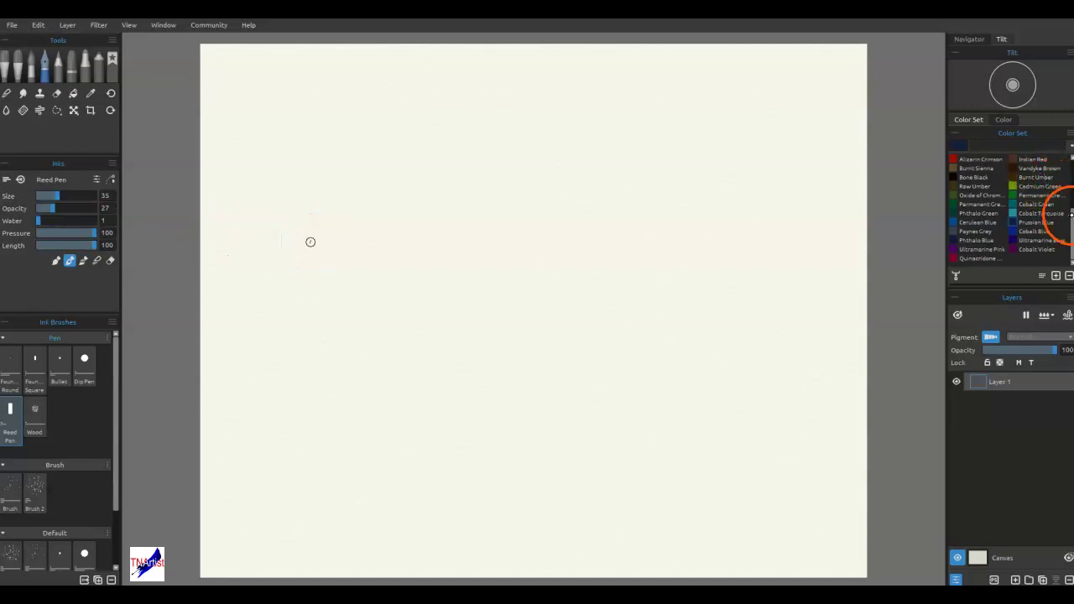
pyautogui.moveTo(1071, 215); pyautogui.dragTo(1071, 164)
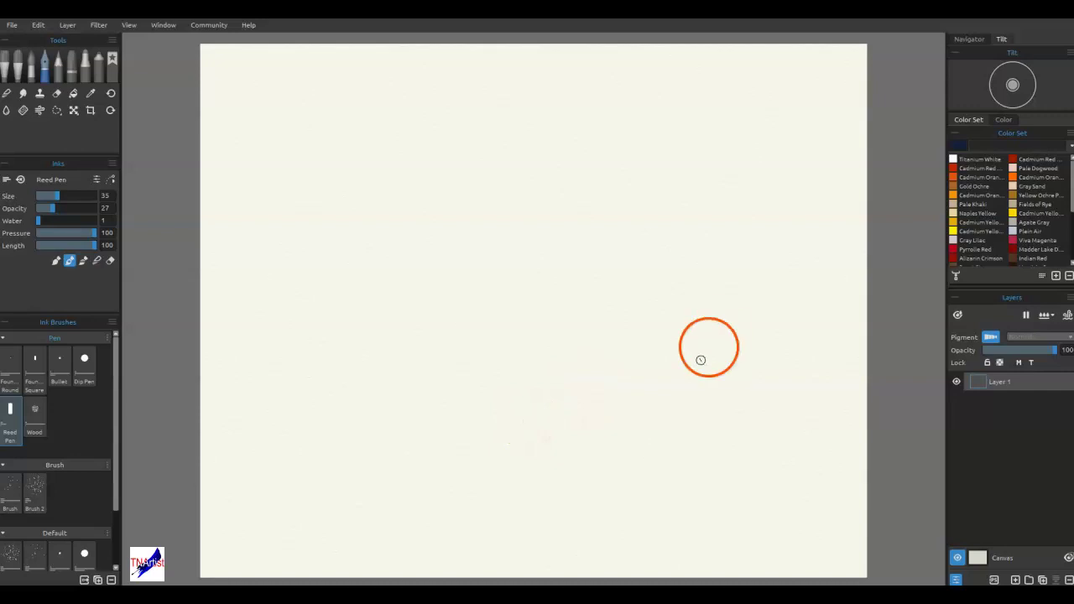
# - Sketch the large central cloud outline running to the left canvas edge and a horizon line reaching the right edge
pyautogui.moveTo(446, 58); pyautogui.dragTo(445, 60)
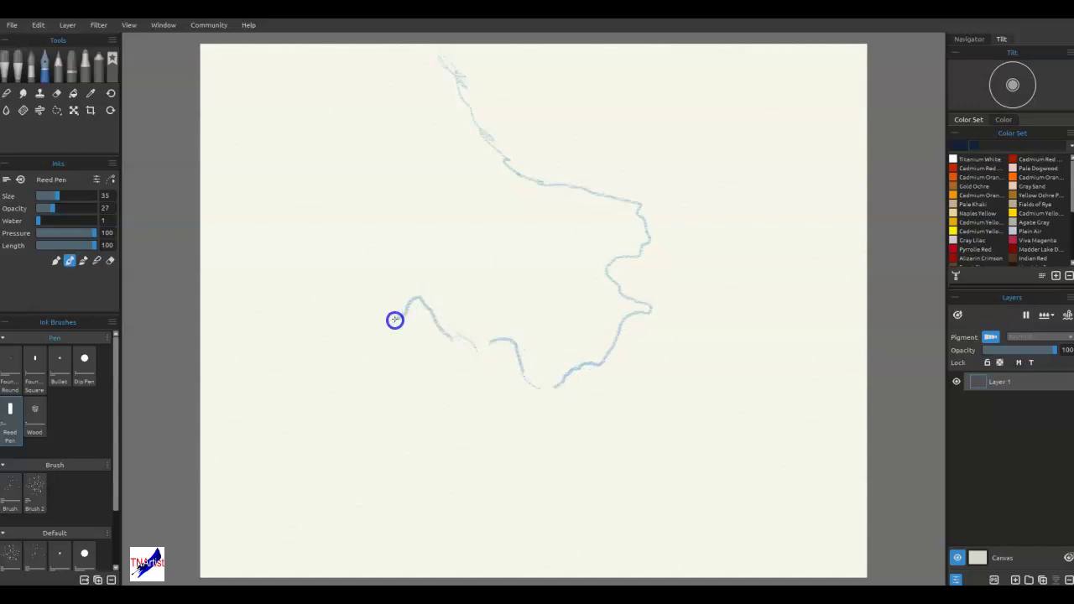
pyautogui.moveTo(246, 296); pyautogui.dragTo(200, 290)
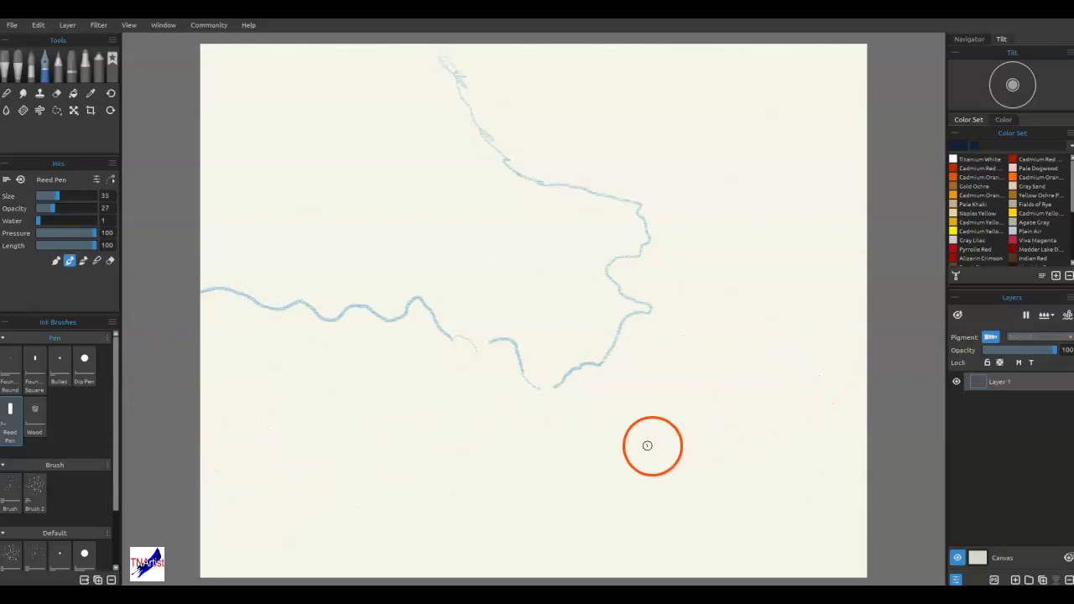
pyautogui.moveTo(519, 447); pyautogui.dragTo(596, 445)
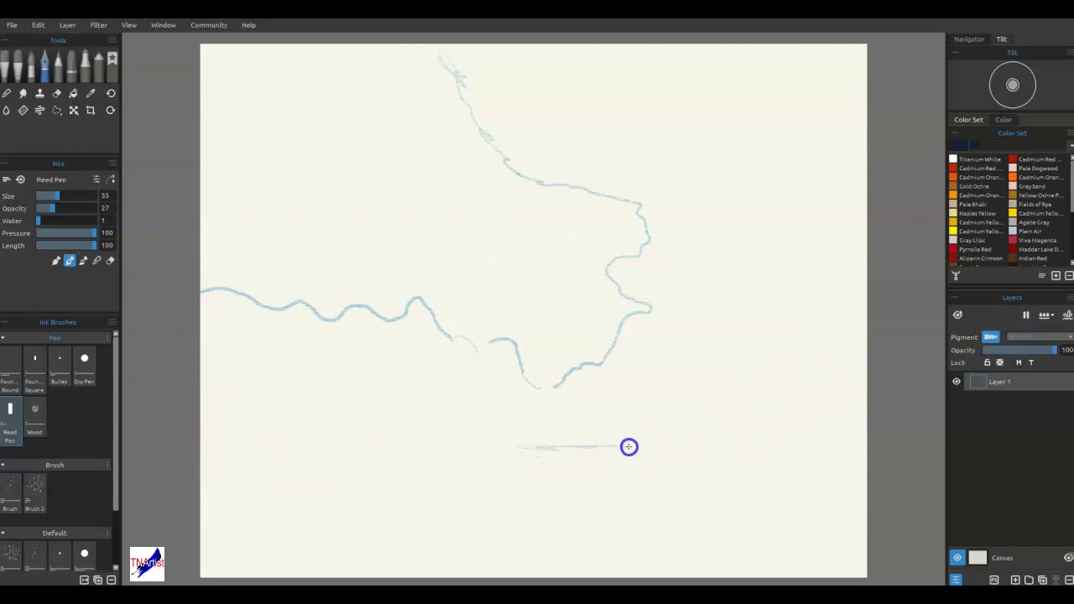
pyautogui.moveTo(707, 455); pyautogui.dragTo(877, 446)
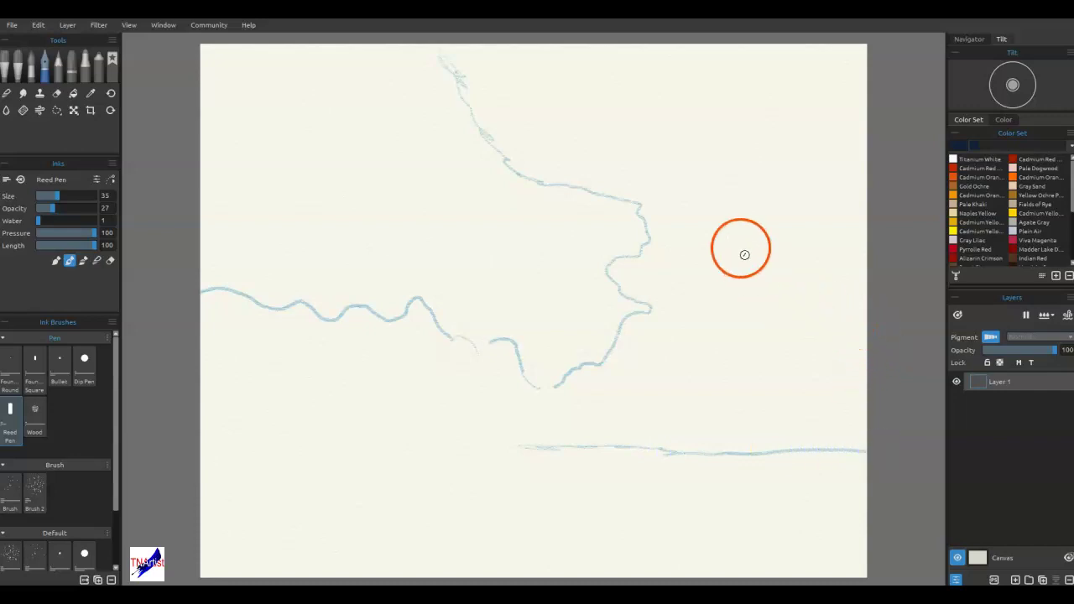
# - Sketch faint wisps to the right of the large cloud and feathery cloud strokes in the canvas's upper-left corner
pyautogui.moveTo(662, 192); pyautogui.dragTo(677, 182)
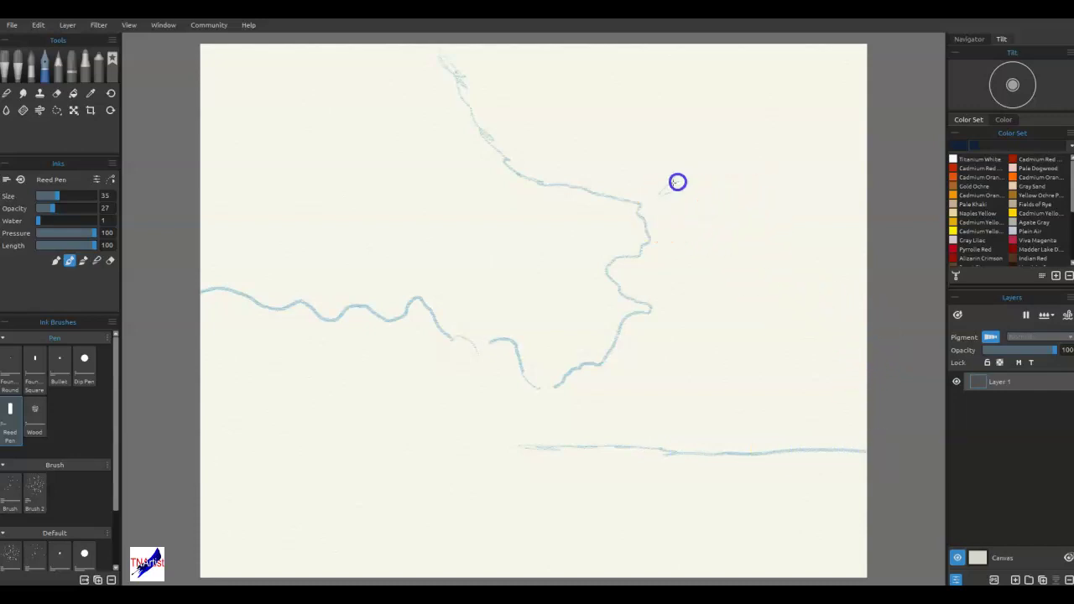
pyautogui.moveTo(713, 151); pyautogui.dragTo(719, 147)
pyautogui.moveTo(422, 106); pyautogui.dragTo(372, 86)
pyautogui.moveTo(315, 46)
pyautogui.mouseDown()
pyautogui.moveTo(362, 101)
pyautogui.moveTo(410, 112)
pyautogui.moveTo(325, 49)
pyautogui.moveTo(274, 56)
pyautogui.moveTo(231, 44)
pyautogui.mouseUp()
pyautogui.moveTo(326, 103); pyautogui.dragTo(448, 118)
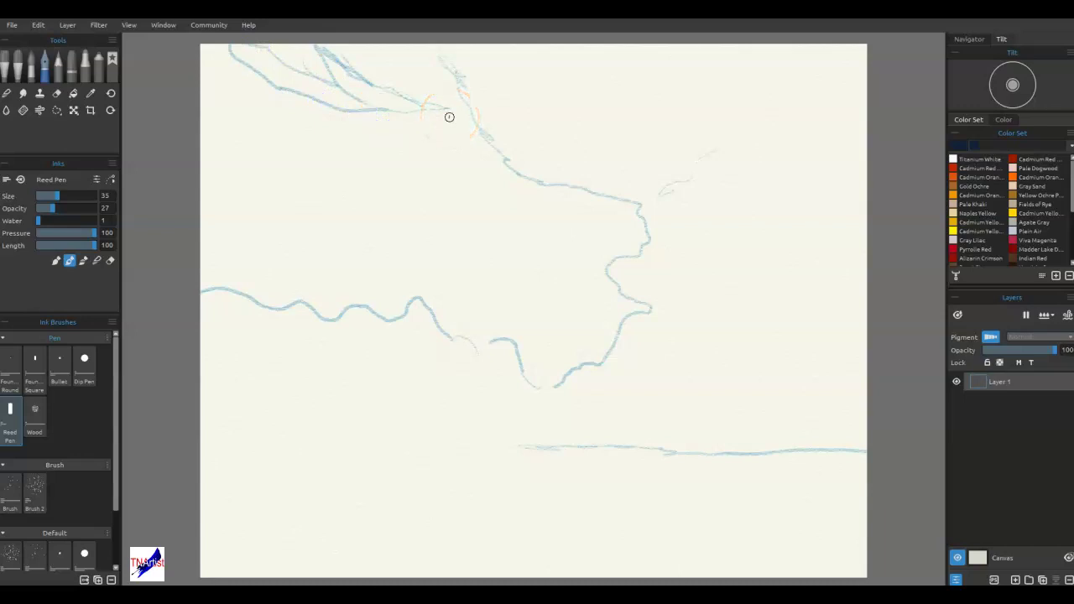
# - Sketch thin horizontal cloud bands along the left half of the canvas, joining them to the horizon line
pyautogui.moveTo(526, 455); pyautogui.dragTo(531, 457)
pyautogui.click(517, 451)
pyautogui.moveTo(241, 362)
pyautogui.mouseDown()
pyautogui.moveTo(321, 369)
pyautogui.moveTo(387, 363)
pyautogui.mouseUp()
pyautogui.moveTo(460, 377)
pyautogui.mouseDown()
pyautogui.moveTo(435, 386)
pyautogui.moveTo(483, 393)
pyautogui.moveTo(457, 405)
pyautogui.moveTo(500, 408)
pyautogui.moveTo(359, 410)
pyautogui.moveTo(460, 415)
pyautogui.moveTo(196, 384)
pyautogui.mouseUp()
pyautogui.moveTo(311, 388); pyautogui.dragTo(411, 435)
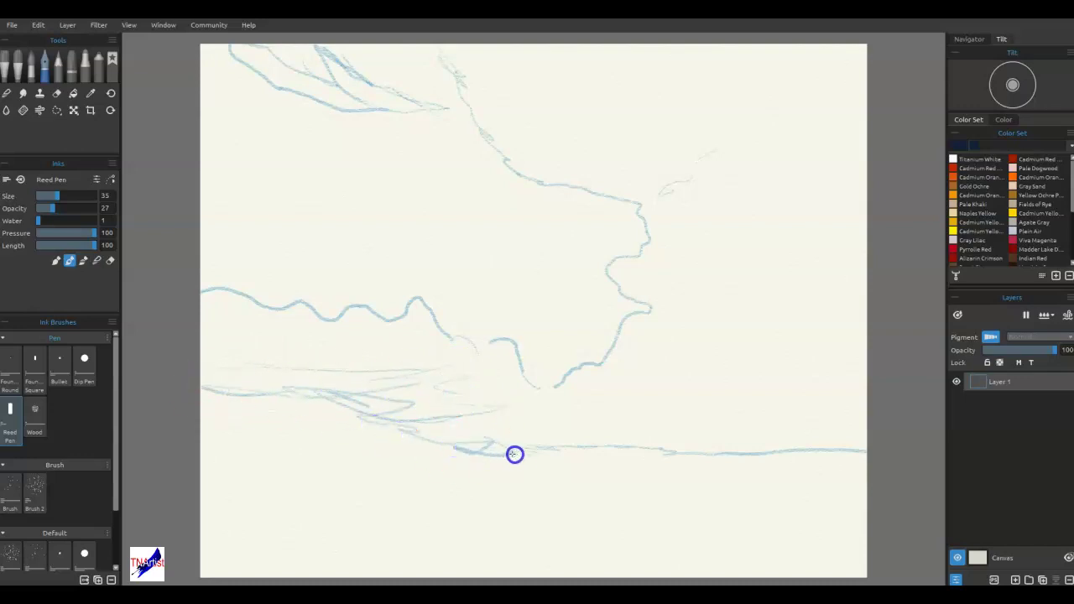
# - Sketch the lower cloud contours on the canvas's right side and a tall jagged cloud edge rising to its upper border
pyautogui.moveTo(652, 419)
pyautogui.mouseDown()
pyautogui.moveTo(838, 433)
pyautogui.moveTo(722, 436)
pyautogui.moveTo(862, 397)
pyautogui.moveTo(861, 385)
pyautogui.moveTo(842, 361)
pyautogui.moveTo(751, 374)
pyautogui.moveTo(707, 363)
pyautogui.moveTo(653, 312)
pyautogui.moveTo(604, 365)
pyautogui.mouseUp()
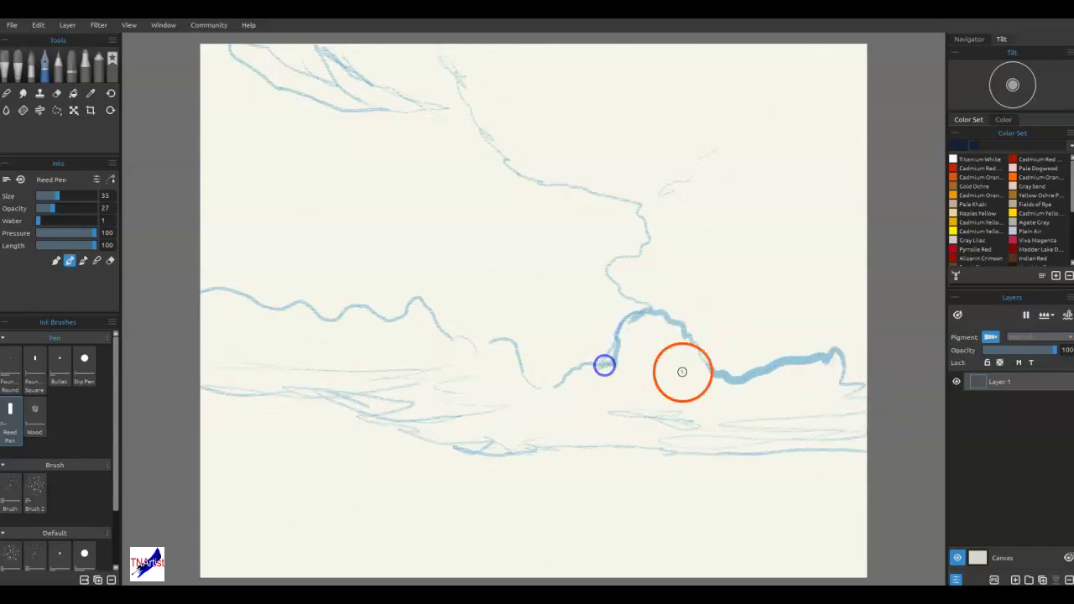
pyautogui.moveTo(672, 301); pyautogui.dragTo(676, 307)
pyautogui.moveTo(713, 342)
pyautogui.mouseDown()
pyautogui.moveTo(793, 339)
pyautogui.moveTo(688, 318)
pyautogui.mouseUp()
pyautogui.moveTo(665, 226)
pyautogui.mouseDown()
pyautogui.moveTo(728, 265)
pyautogui.moveTo(738, 238)
pyautogui.mouseUp()
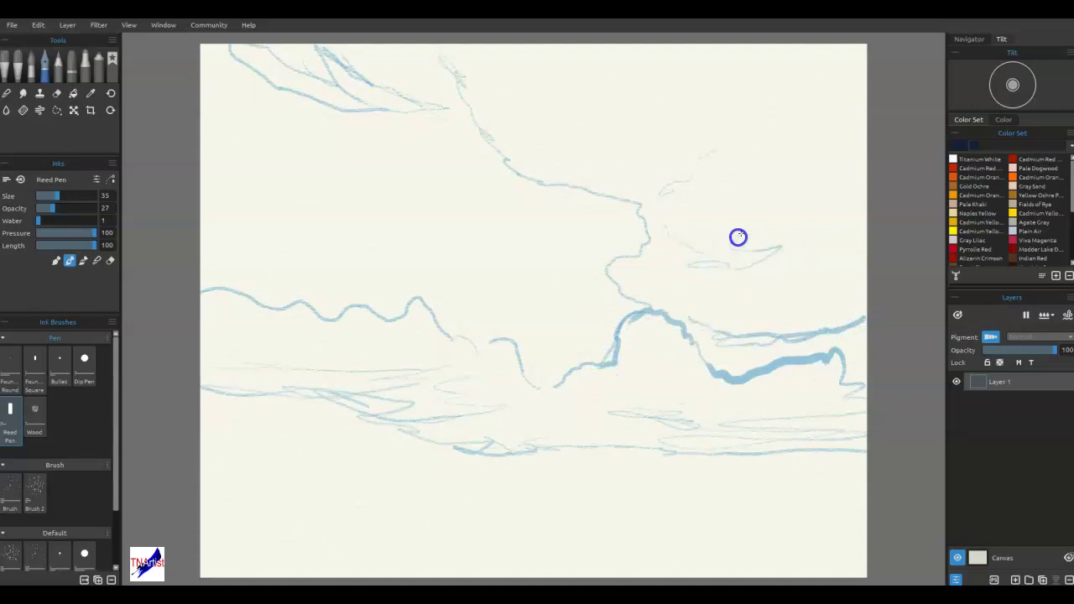
pyautogui.moveTo(769, 182)
pyautogui.mouseDown()
pyautogui.moveTo(718, 172)
pyautogui.moveTo(699, 138)
pyautogui.moveTo(696, 118)
pyautogui.moveTo(729, 48)
pyautogui.mouseUp()
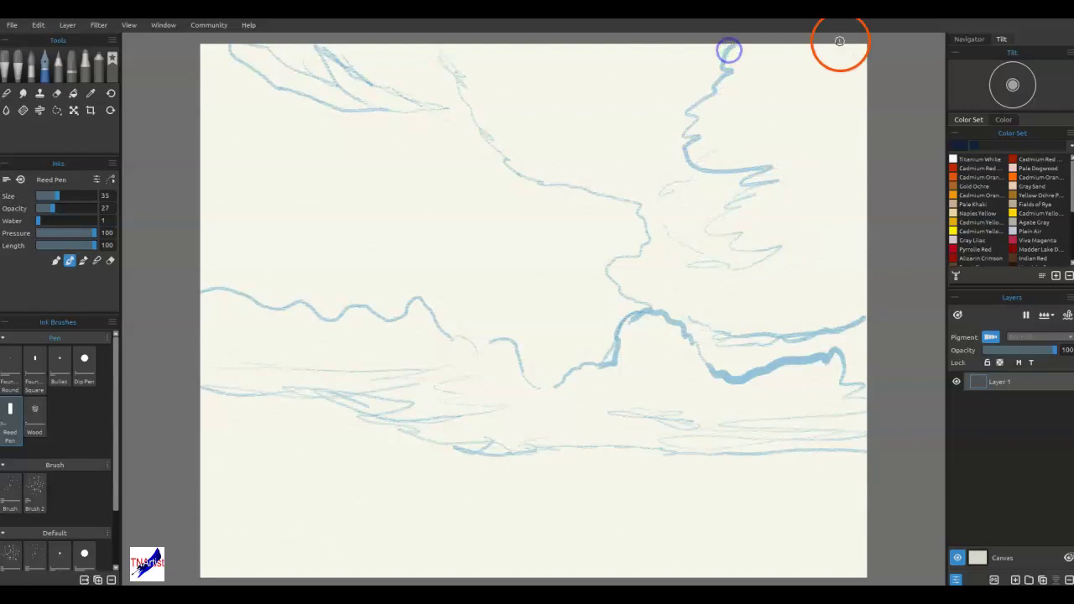
pyautogui.moveTo(774, 303); pyautogui.dragTo(863, 319)
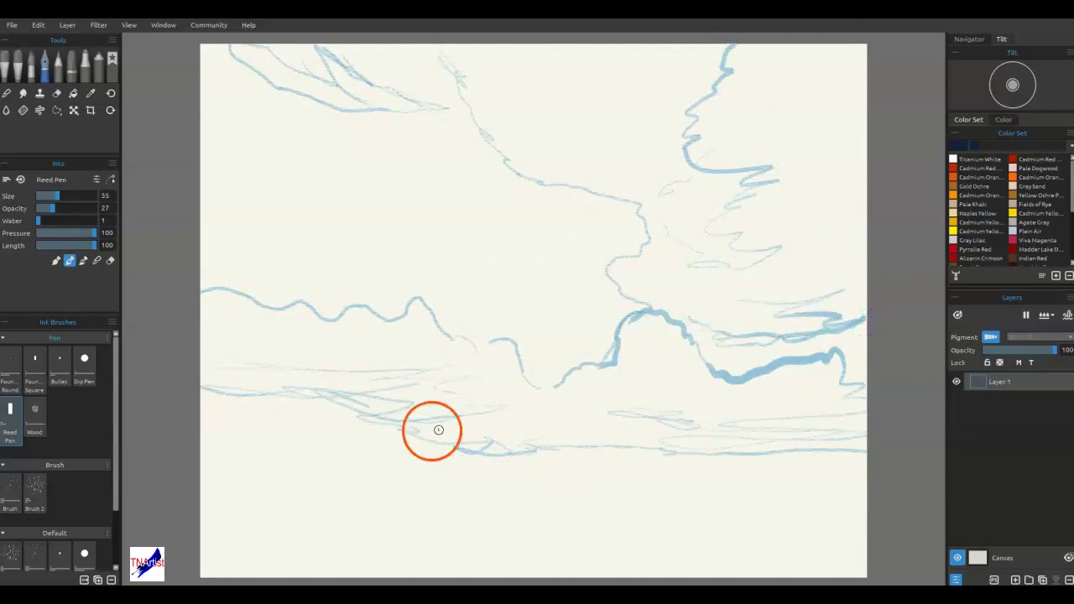
# - Sketch bold land contours along the left horizon, descending to the lower right, with a second slope rising to the right edge
pyautogui.moveTo(215, 427)
pyautogui.mouseDown()
pyautogui.moveTo(199, 433)
pyautogui.moveTo(279, 453)
pyautogui.moveTo(467, 450)
pyautogui.mouseUp()
pyautogui.moveTo(541, 451); pyautogui.dragTo(435, 453)
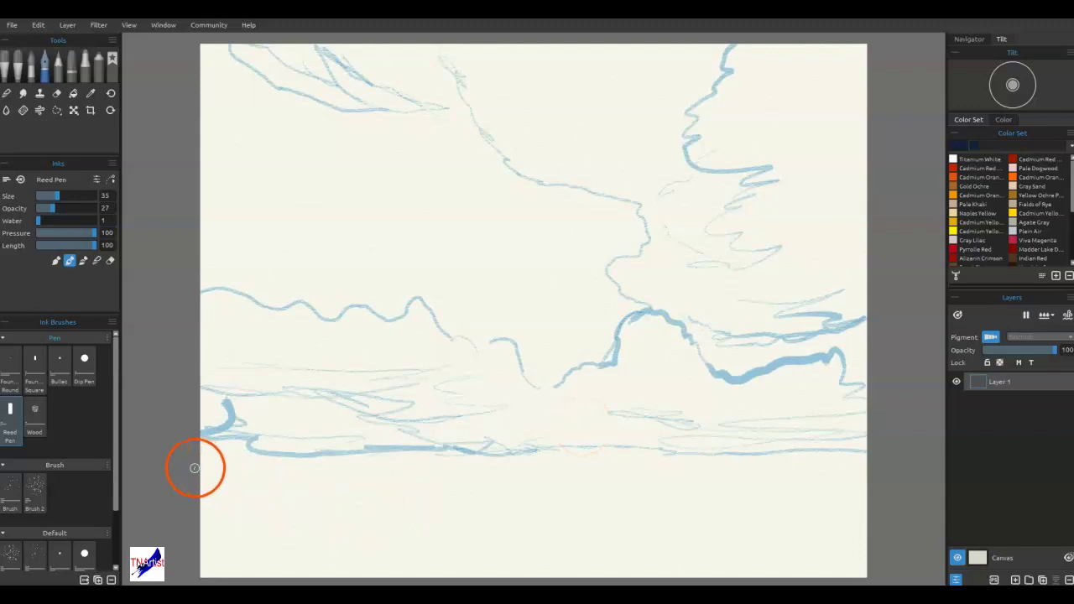
pyautogui.moveTo(194, 447); pyautogui.dragTo(312, 423)
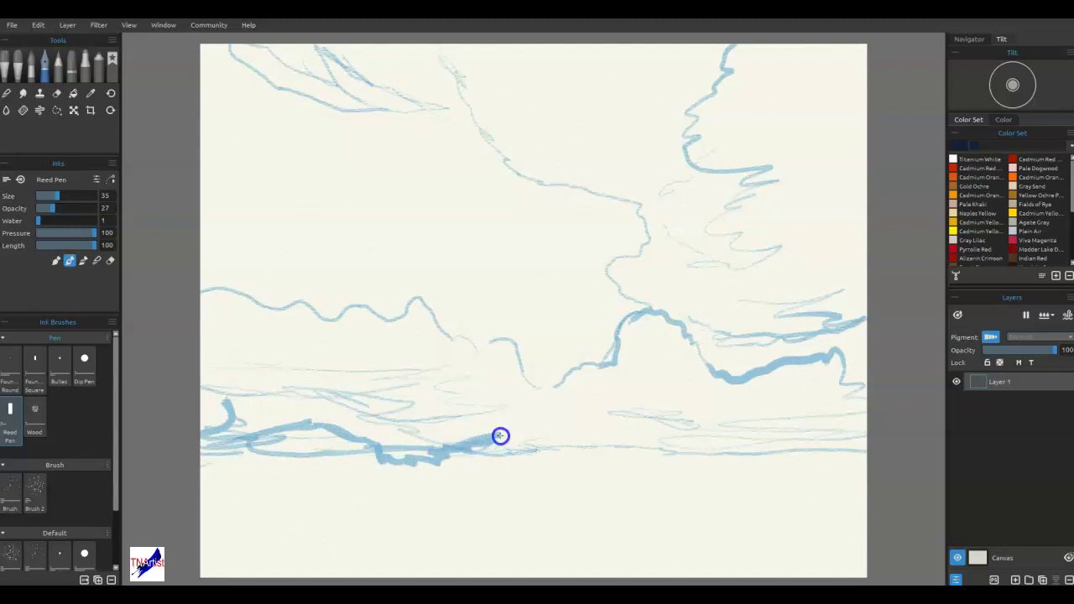
pyautogui.moveTo(635, 526); pyautogui.dragTo(749, 542)
pyautogui.moveTo(570, 491)
pyautogui.mouseDown()
pyautogui.moveTo(623, 494)
pyautogui.moveTo(575, 490)
pyautogui.moveTo(663, 466)
pyautogui.mouseUp()
pyautogui.moveTo(737, 446); pyautogui.dragTo(799, 460)
pyautogui.moveTo(875, 456); pyautogui.dragTo(904, 463)
# - Draw thin diagonal light rays through the central cloud opening and down across the upper-left sky
pyautogui.moveTo(555, 470)
pyautogui.mouseDown()
pyautogui.moveTo(703, 323)
pyautogui.moveTo(586, 464)
pyautogui.moveTo(701, 324)
pyautogui.moveTo(717, 282)
pyautogui.moveTo(639, 355)
pyautogui.moveTo(661, 286)
pyautogui.moveTo(619, 314)
pyautogui.moveTo(602, 346)
pyautogui.moveTo(649, 268)
pyautogui.mouseUp()
pyautogui.moveTo(603, 357); pyautogui.dragTo(692, 206)
pyautogui.moveTo(643, 291); pyautogui.dragTo(697, 196)
pyautogui.moveTo(537, 367)
pyautogui.mouseDown()
pyautogui.moveTo(514, 356)
pyautogui.moveTo(509, 314)
pyautogui.mouseUp()
pyautogui.moveTo(503, 247); pyautogui.dragTo(508, 311)
pyautogui.moveTo(481, 133); pyautogui.dragTo(512, 331)
pyautogui.moveTo(497, 237); pyautogui.dragTo(509, 304)
pyautogui.moveTo(510, 407); pyautogui.dragTo(508, 402)
pyautogui.moveTo(682, 229); pyautogui.dragTo(729, 107)
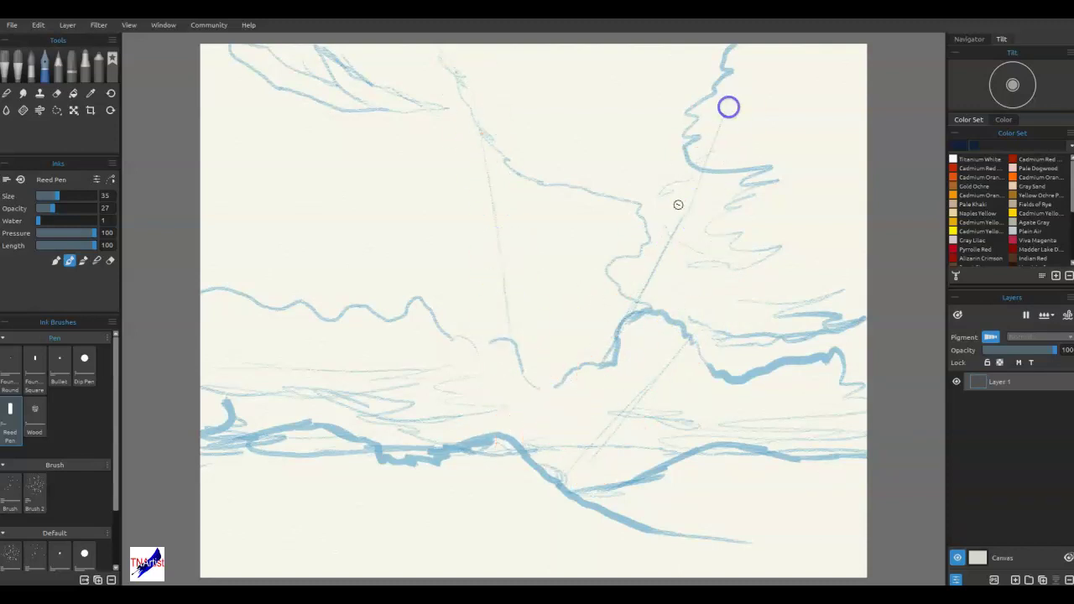
pyautogui.moveTo(235, 120)
pyautogui.mouseDown()
pyautogui.moveTo(379, 289)
pyautogui.moveTo(361, 288)
pyautogui.mouseUp()
pyautogui.moveTo(213, 162); pyautogui.dragTo(349, 292)
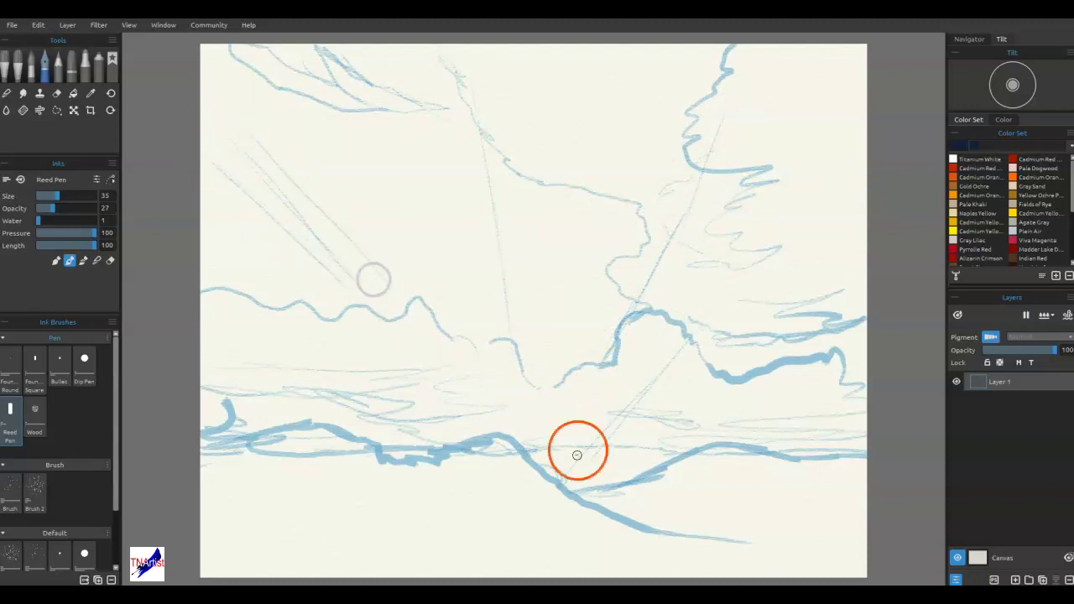
# - Erase the lower part of the diagonal ray above the valley, and return to the Reed Pen
pyautogui.press('e')
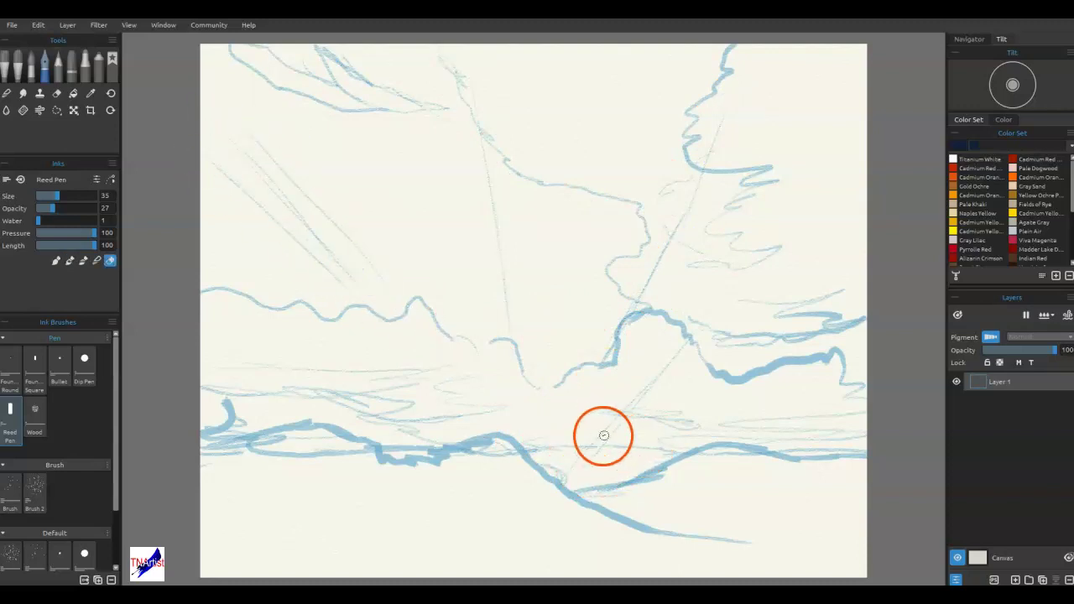
pyautogui.moveTo(623, 430)
pyautogui.mouseDown()
pyautogui.moveTo(580, 432)
pyautogui.moveTo(627, 429)
pyautogui.moveTo(620, 416)
pyautogui.moveTo(648, 409)
pyautogui.moveTo(618, 418)
pyautogui.moveTo(606, 409)
pyautogui.moveTo(619, 402)
pyautogui.moveTo(603, 428)
pyautogui.mouseUp()
pyautogui.press('e')
pyautogui.press('e')
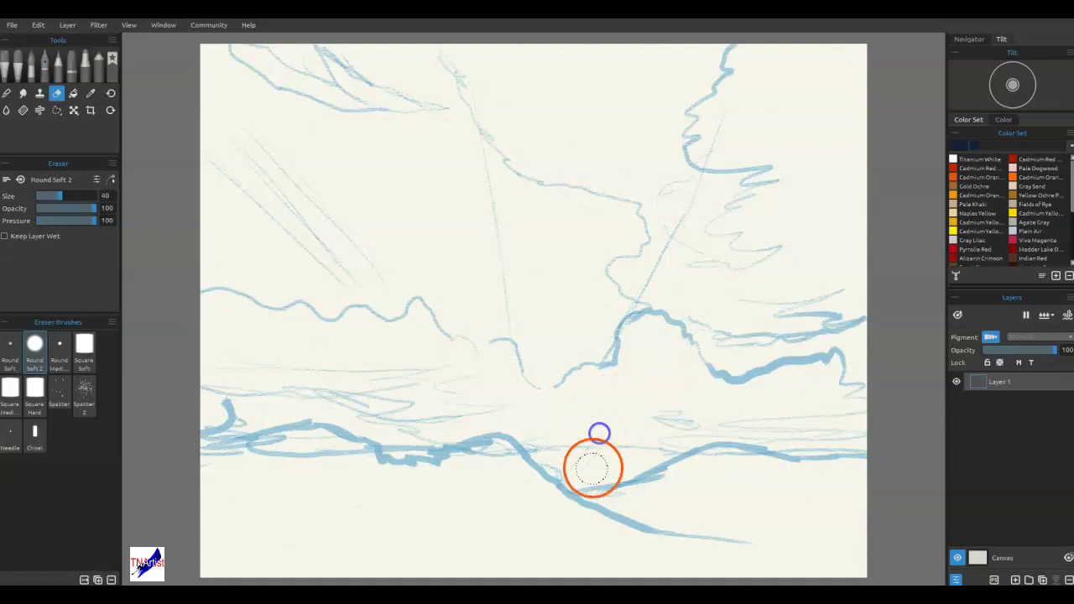
pyautogui.press('e')
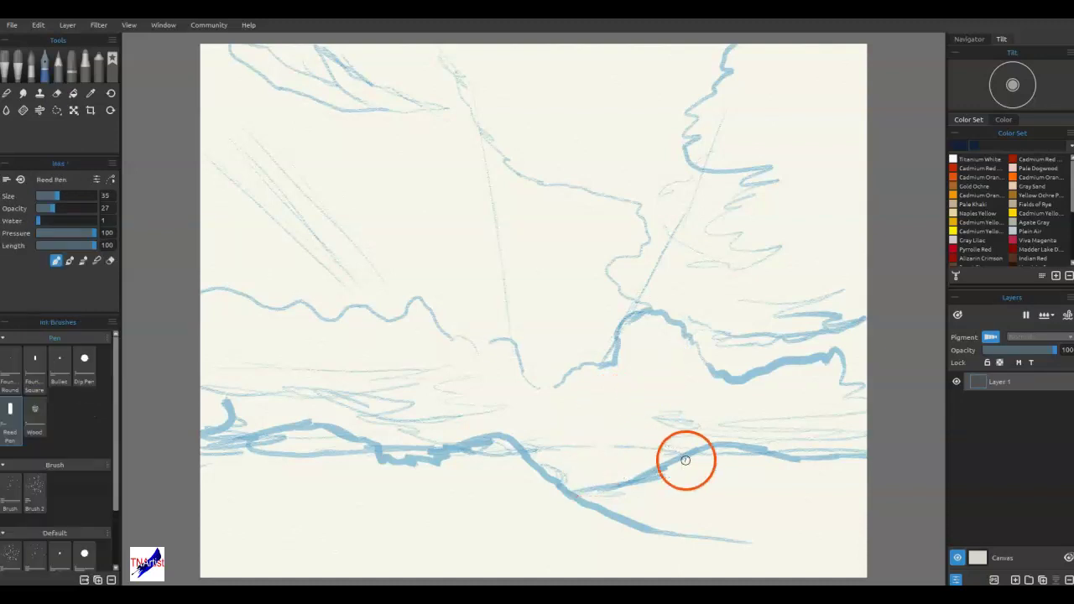
# - Sketch long rolling foreground lines across the full width of the canvas's lower edge
pyautogui.moveTo(269, 520); pyautogui.dragTo(551, 529)
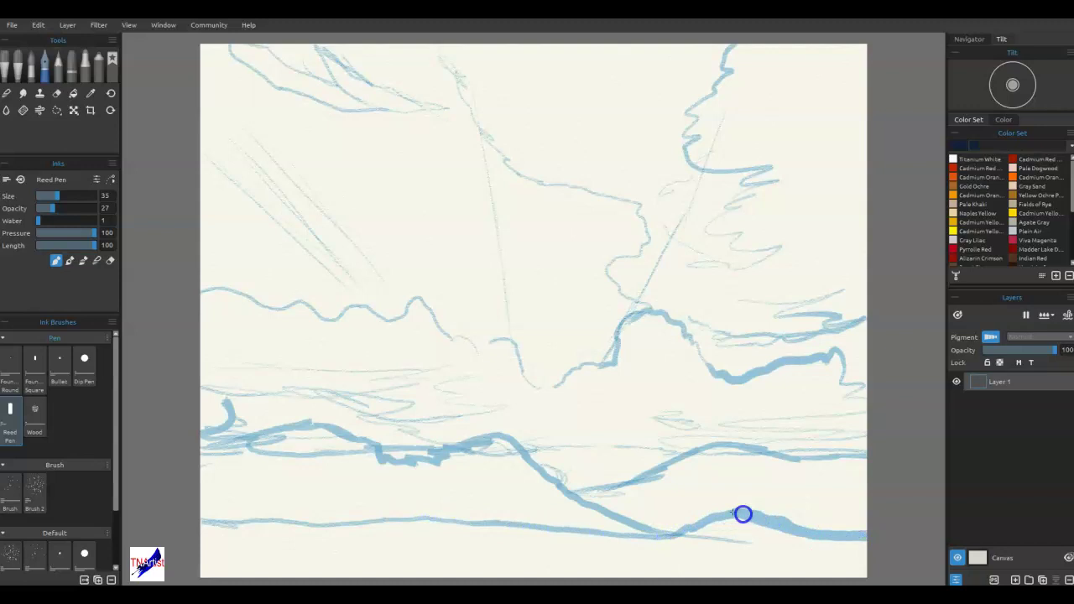
pyautogui.moveTo(680, 534)
pyautogui.mouseDown()
pyautogui.moveTo(480, 533)
pyautogui.moveTo(420, 513)
pyautogui.moveTo(203, 531)
pyautogui.moveTo(258, 554)
pyautogui.mouseUp()
pyautogui.moveTo(295, 556); pyautogui.dragTo(432, 549)
pyautogui.moveTo(505, 554); pyautogui.dragTo(770, 550)
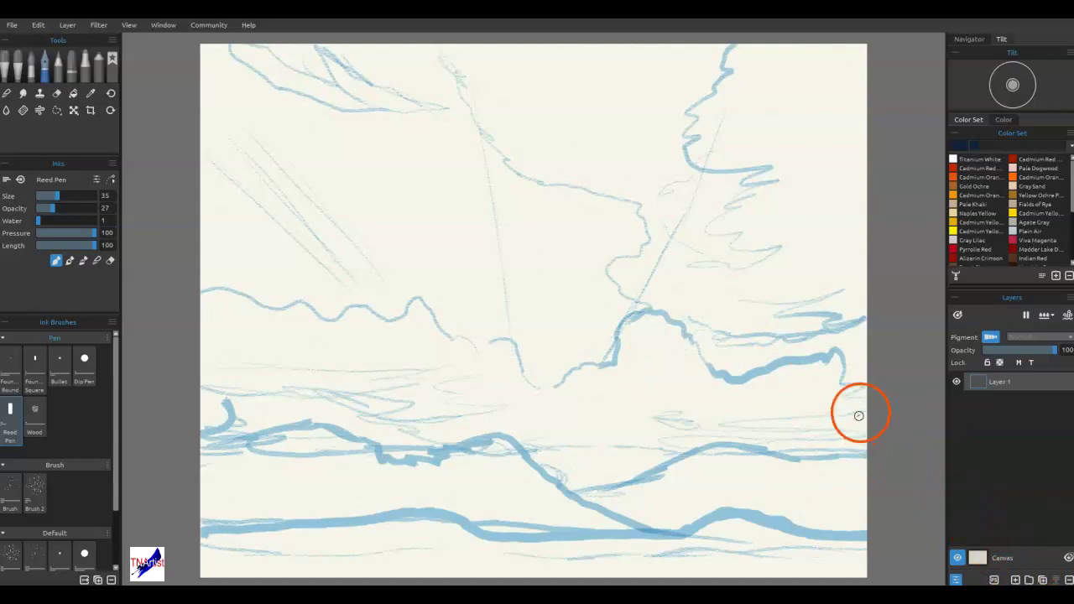
# - Add a new layer and dab a small overlapping patch of Yellow Ochre and Gold Ochre in the sky area
pyautogui.click(1011, 193)
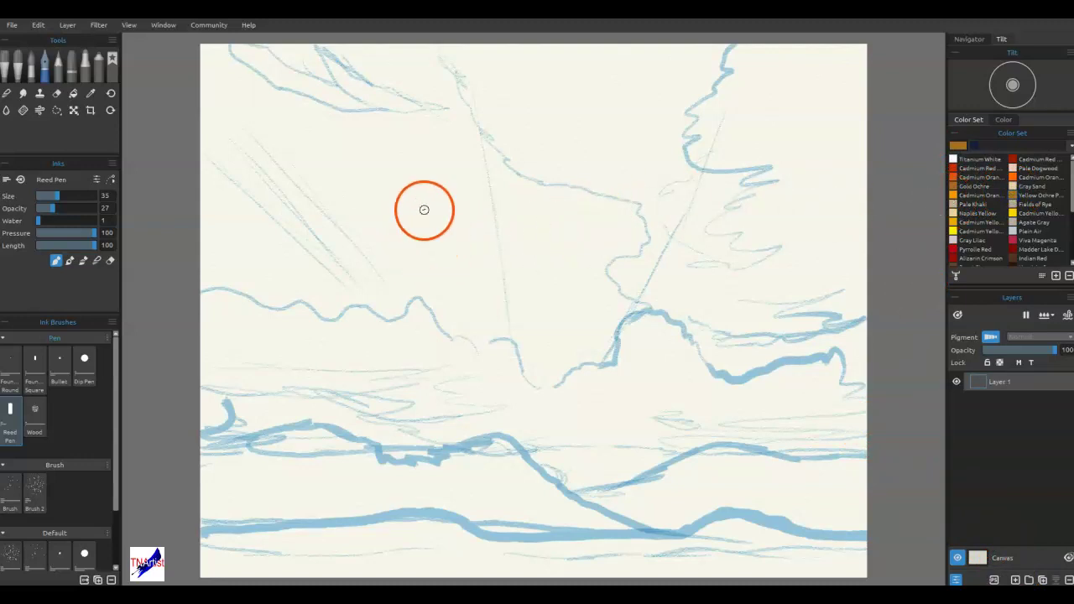
pyautogui.click(1015, 580)
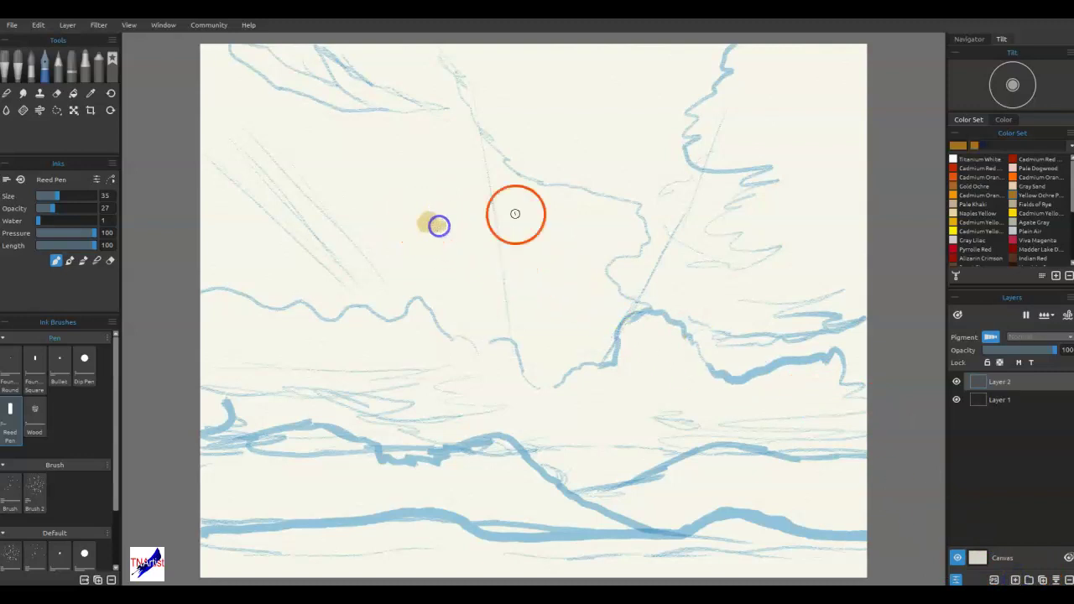
pyautogui.click(954, 187)
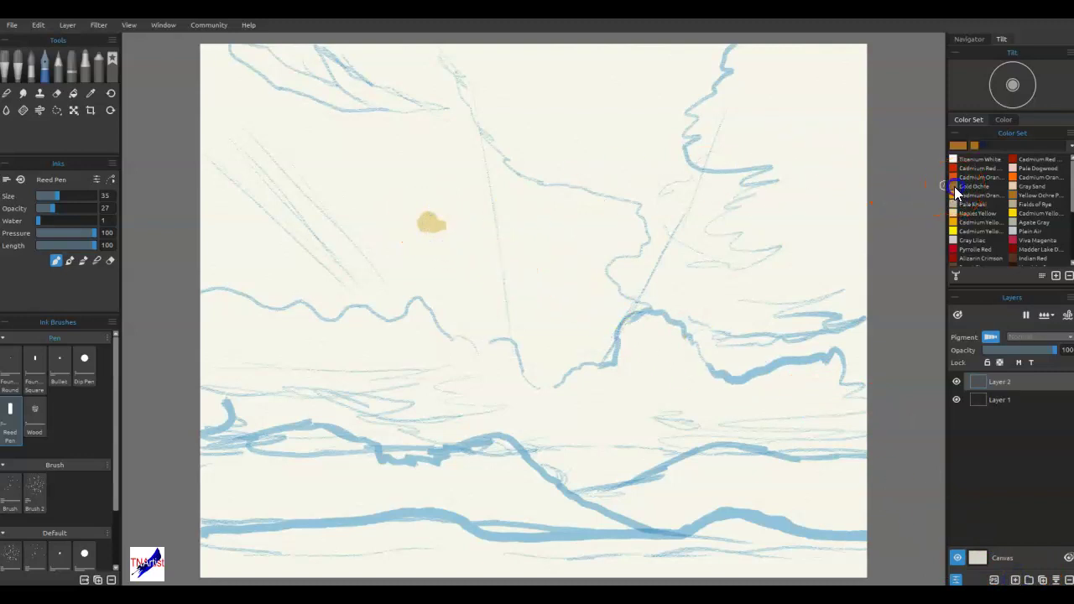
pyautogui.moveTo(439, 219); pyautogui.dragTo(437, 202)
pyautogui.click(429, 202)
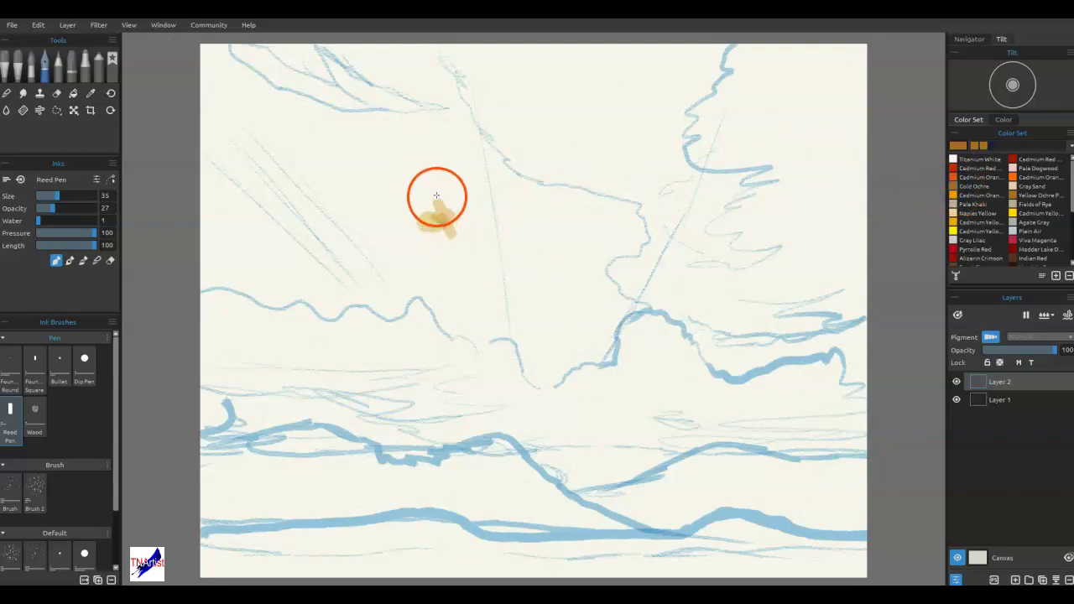
pyautogui.click(443, 206)
pyautogui.click(430, 196)
pyautogui.click(438, 220)
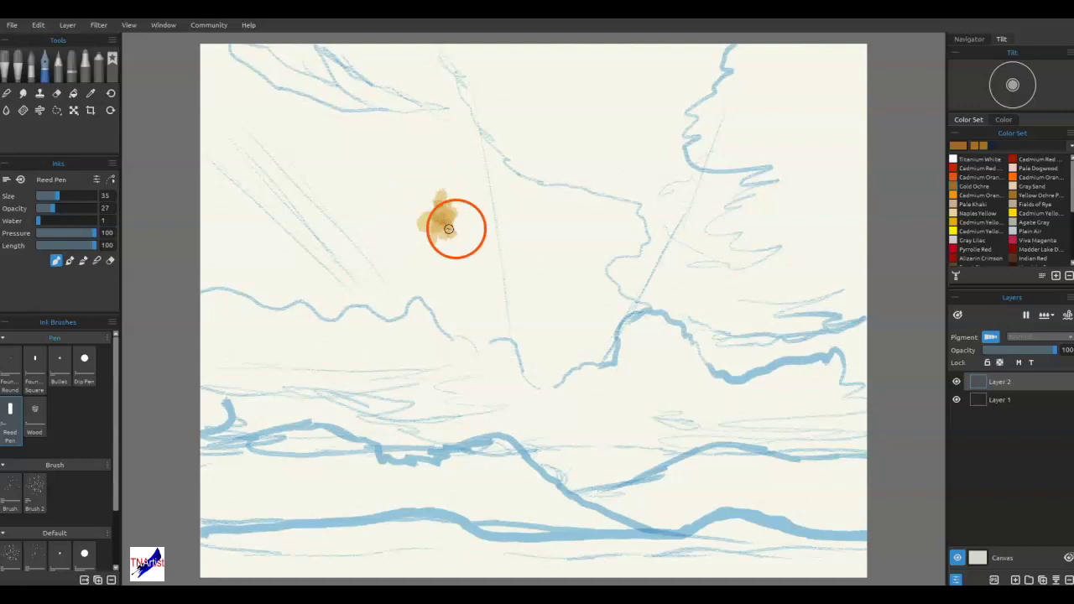
# - Add a Cadmium Orange dab and a diagonal Cadmium Red stroke to the ochre patch, and blend the colors together
pyautogui.click(1014, 176)
pyautogui.click(427, 236)
pyautogui.click(966, 170)
pyautogui.moveTo(474, 187); pyautogui.dragTo(420, 261)
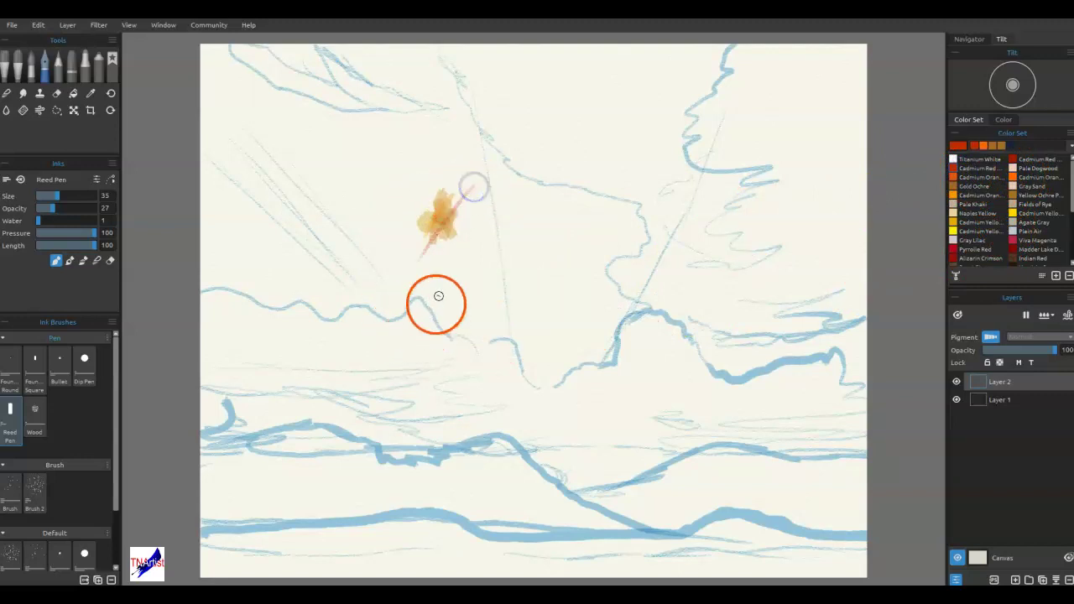
pyautogui.rightClick(435, 227)
pyautogui.moveTo(442, 213); pyautogui.dragTo(436, 221)
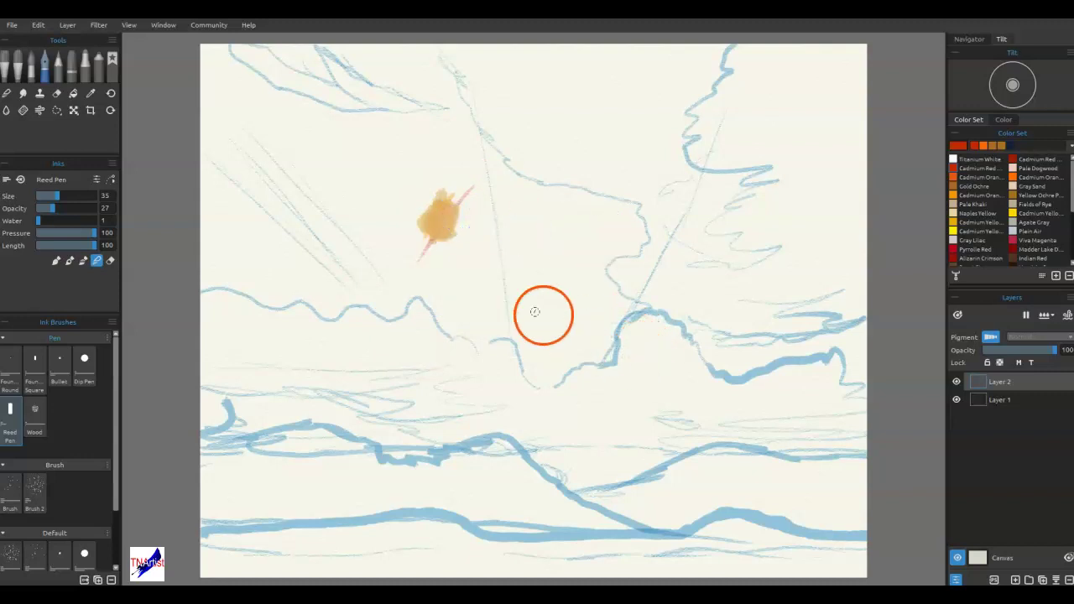
# - Sample the blended orange from the patch and darken it to #987545 as the paint color
pyautogui.keyDown('alt'); pyautogui.click(442, 216); pyautogui.keyUp('alt')
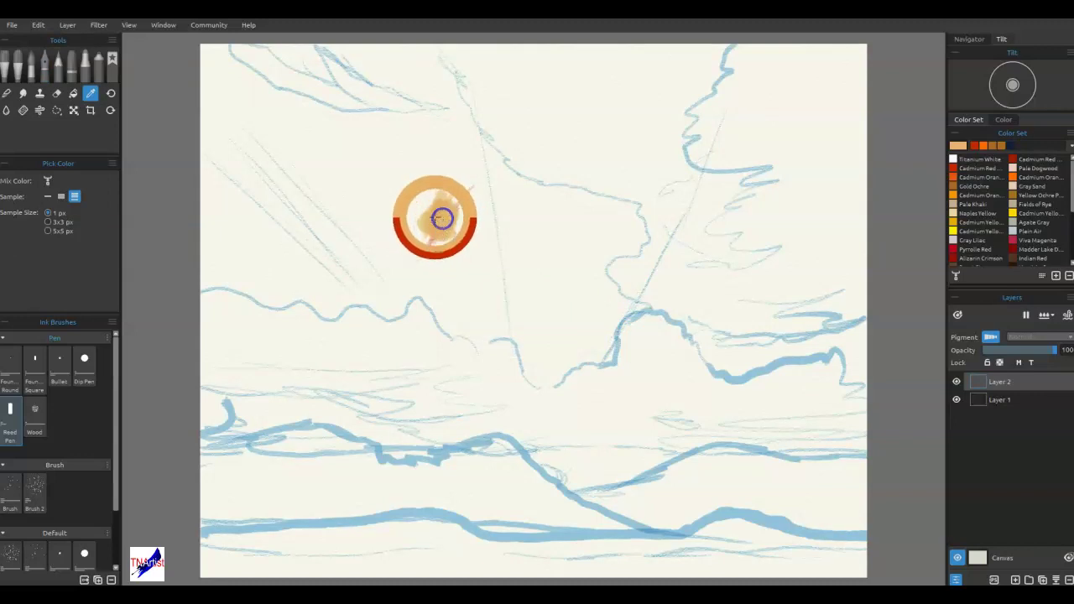
pyautogui.click(958, 145)
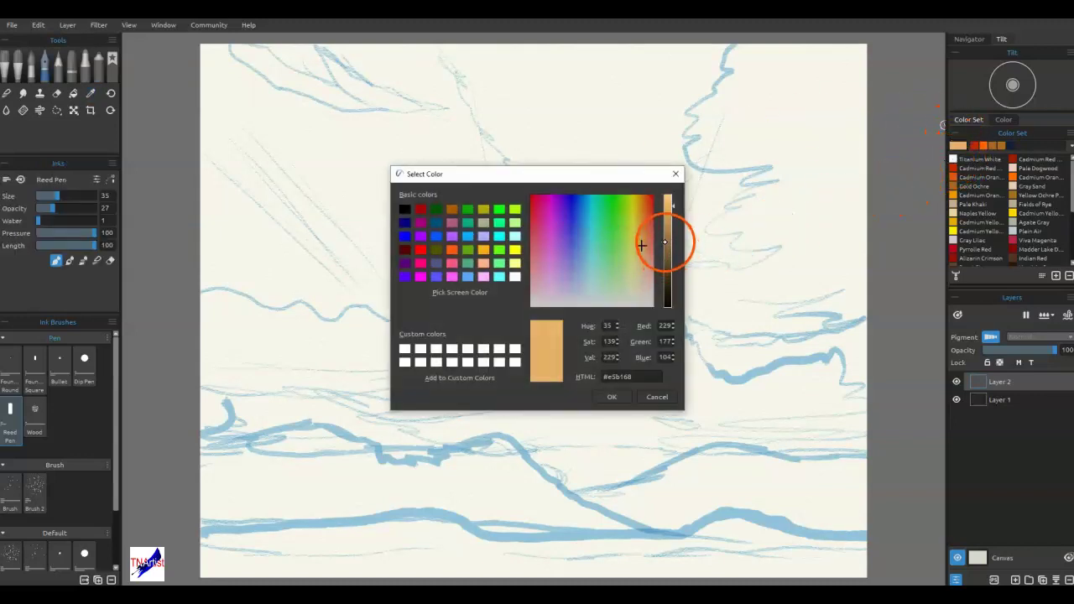
pyautogui.click(667, 245)
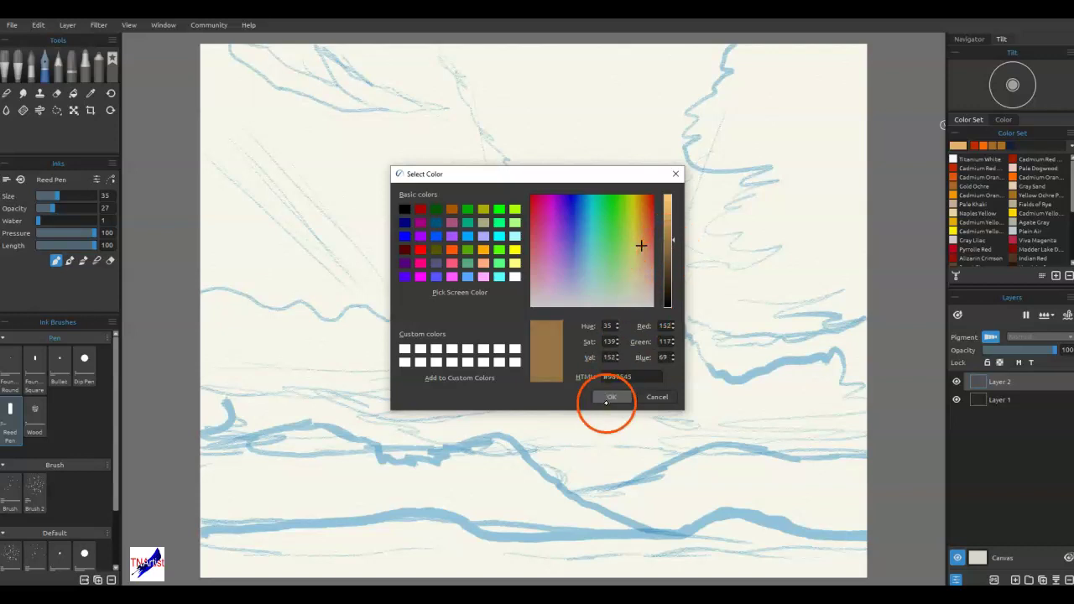
pyautogui.click(612, 396)
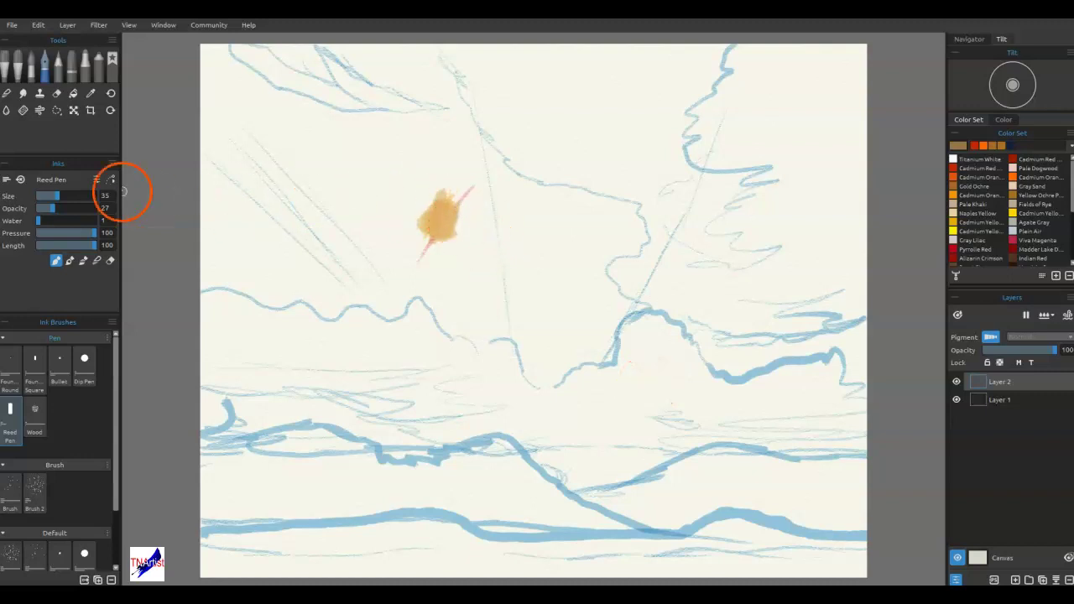
# - Clear the ochre test patch by selecting and deleting everything on Layer 2, and remove the selection
pyautogui.click(73, 93)
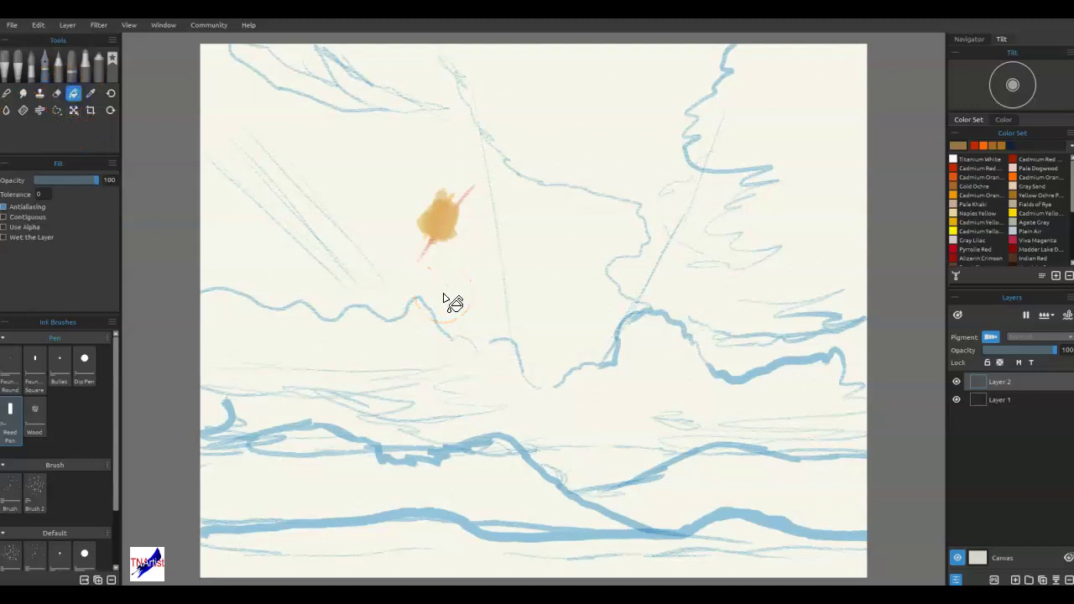
pyautogui.hotkey('ctrl', 'a')
pyautogui.press('Delete')
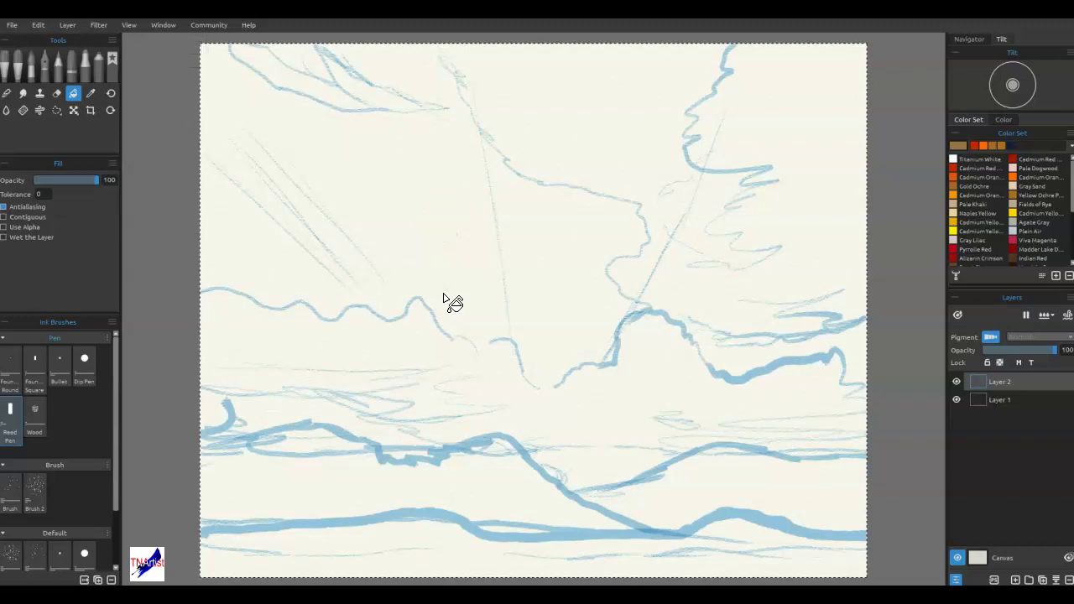
pyautogui.hotkey('ctrl', 'd')
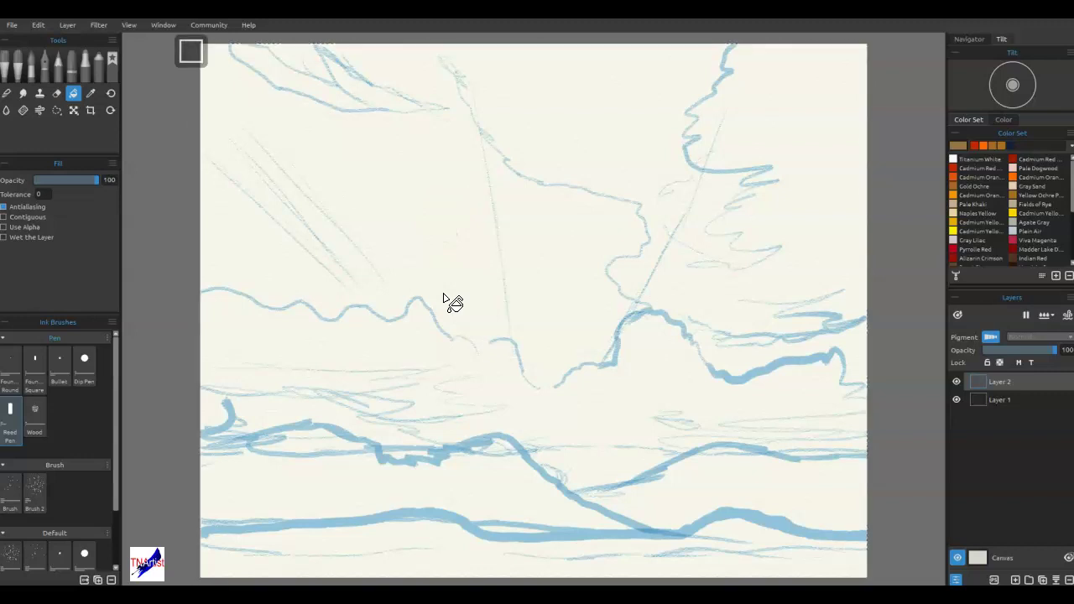
# - Fill the whole of Layer 2 with the mixed brown color, with Wet the Layer enabled
pyautogui.click(3, 237)
pyautogui.click(249, 269)
pyautogui.click(587, 310)
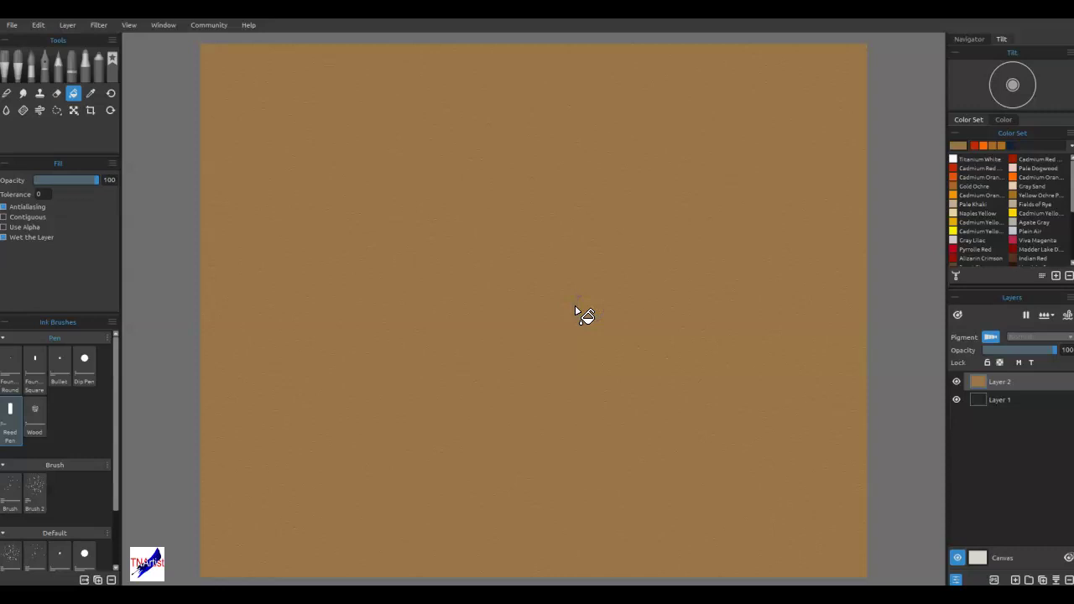
pyautogui.click(646, 312)
# - Move the sketch on Layer 1 above the brown-filled Layer 2, and make Layer 2 the active layer
pyautogui.click(992, 406)
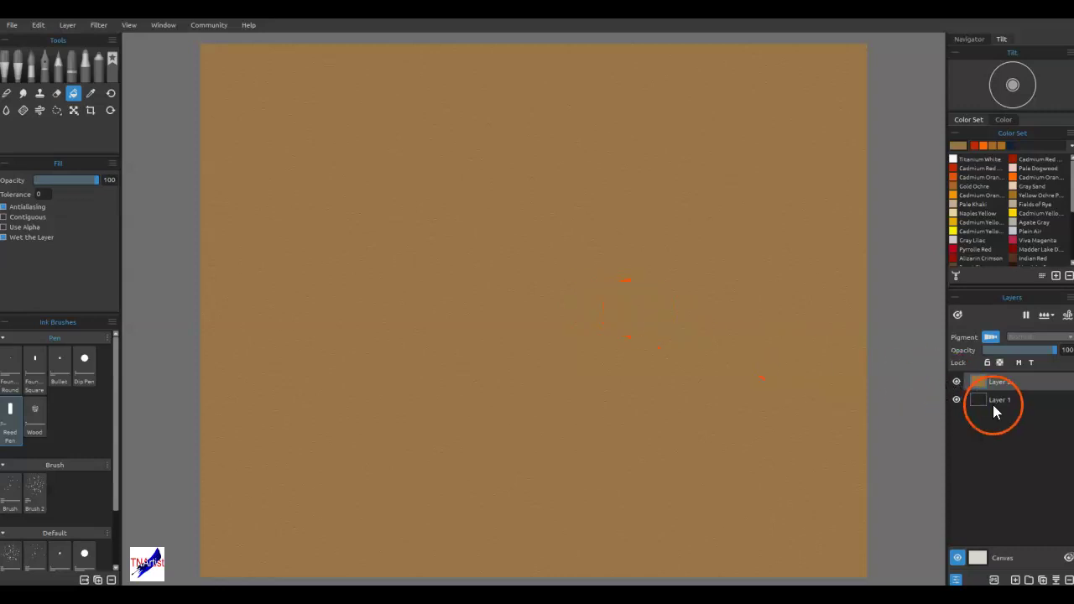
pyautogui.moveTo(995, 406); pyautogui.dragTo(992, 375)
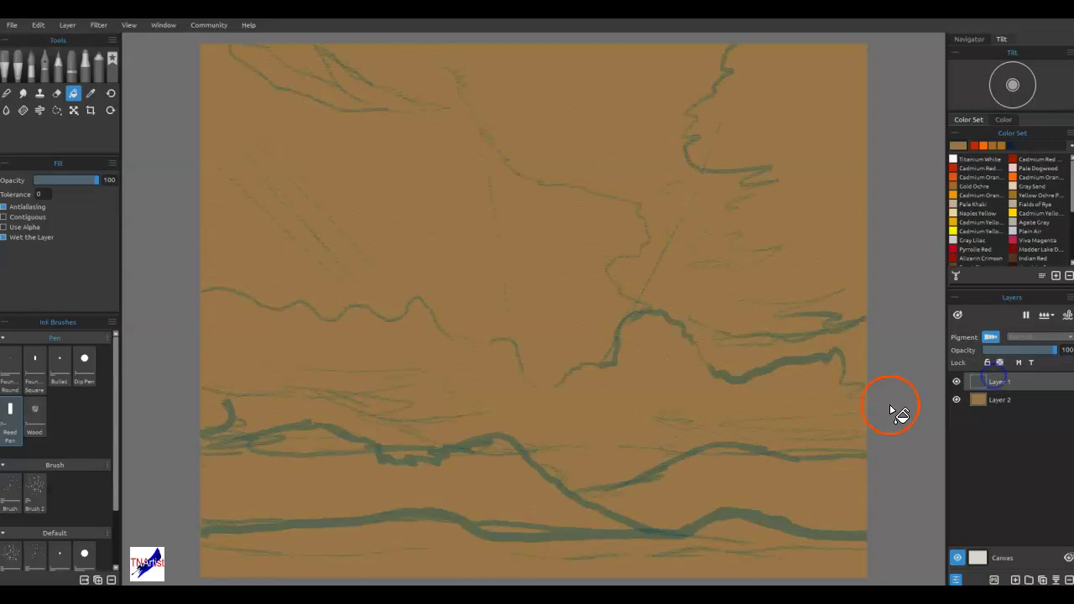
pyautogui.click(997, 403)
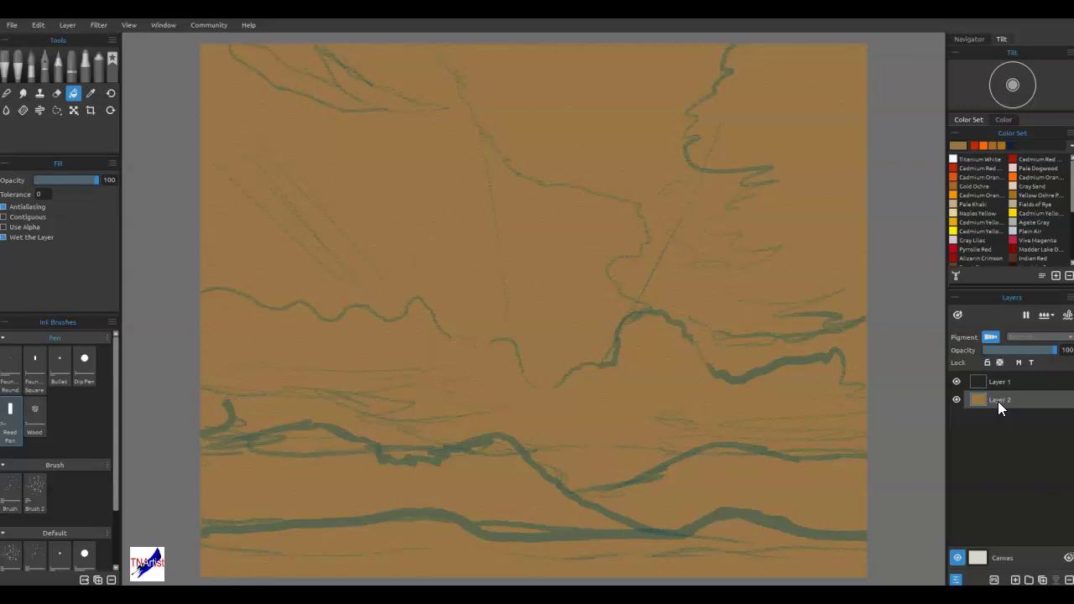
# - Choose Cerulean Blue from the color set as the paint color
pyautogui.click(1054, 173)
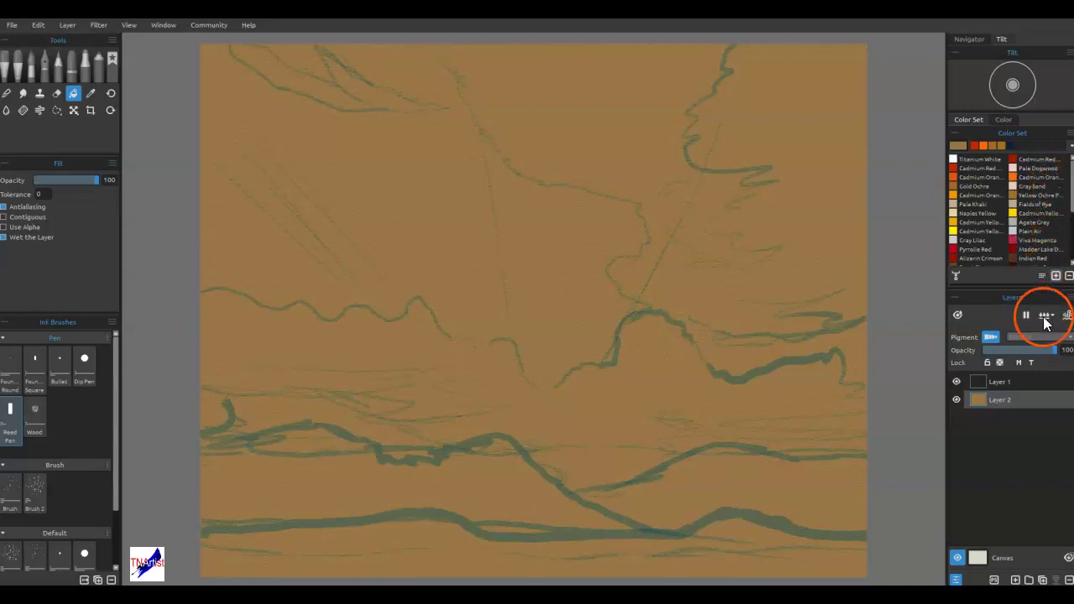
pyautogui.click(1071, 225)
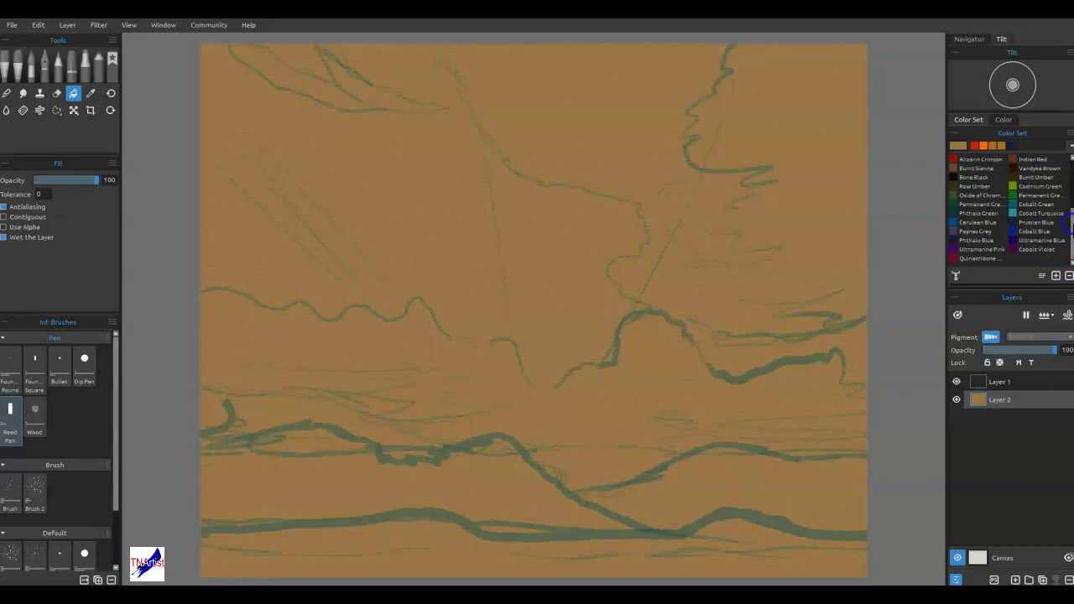
pyautogui.click(961, 223)
# - Try filling Layer 2 with Cerulean Blue and undo the fill
pyautogui.click(421, 223)
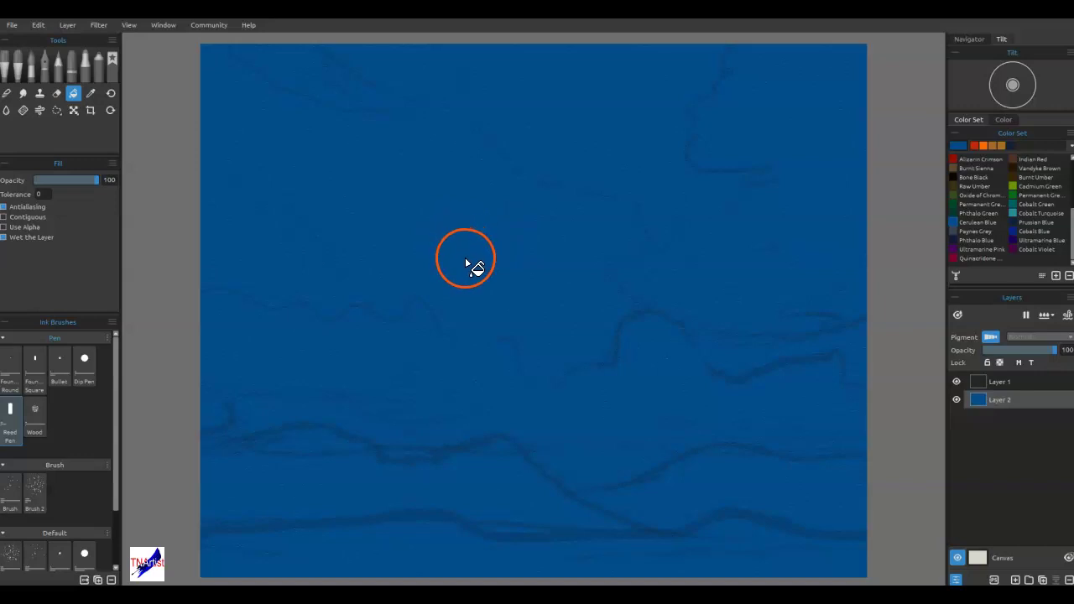
pyautogui.hotkey('ctrl', 'z')
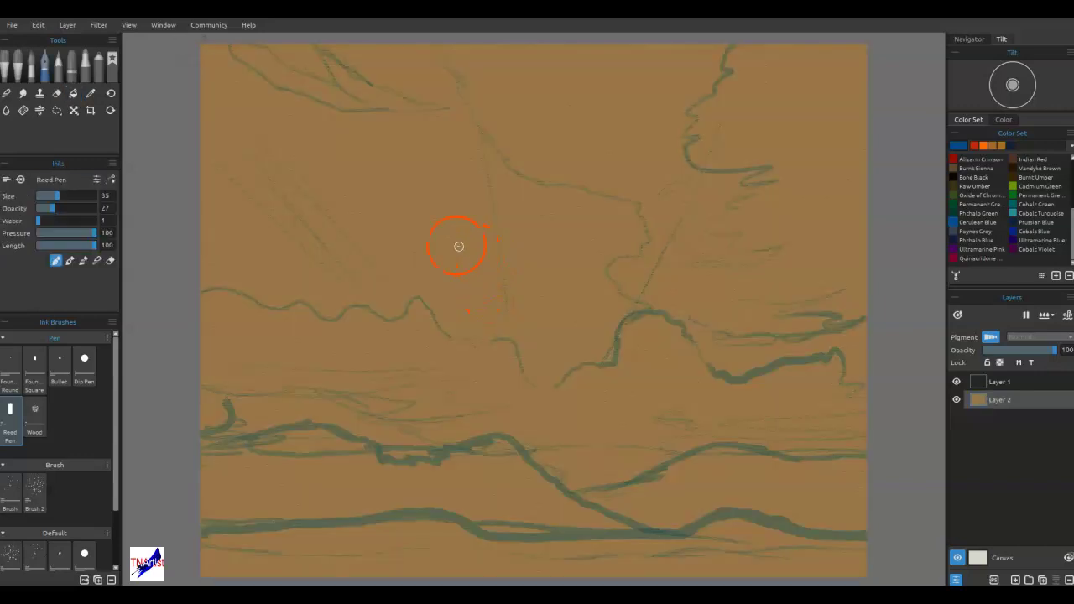
# - Paint a small Cerulean Blue patch in the central sky, using the Express Oils Knife Smooth 2 brush at size 16
pyautogui.moveTo(437, 241); pyautogui.dragTo(481, 247)
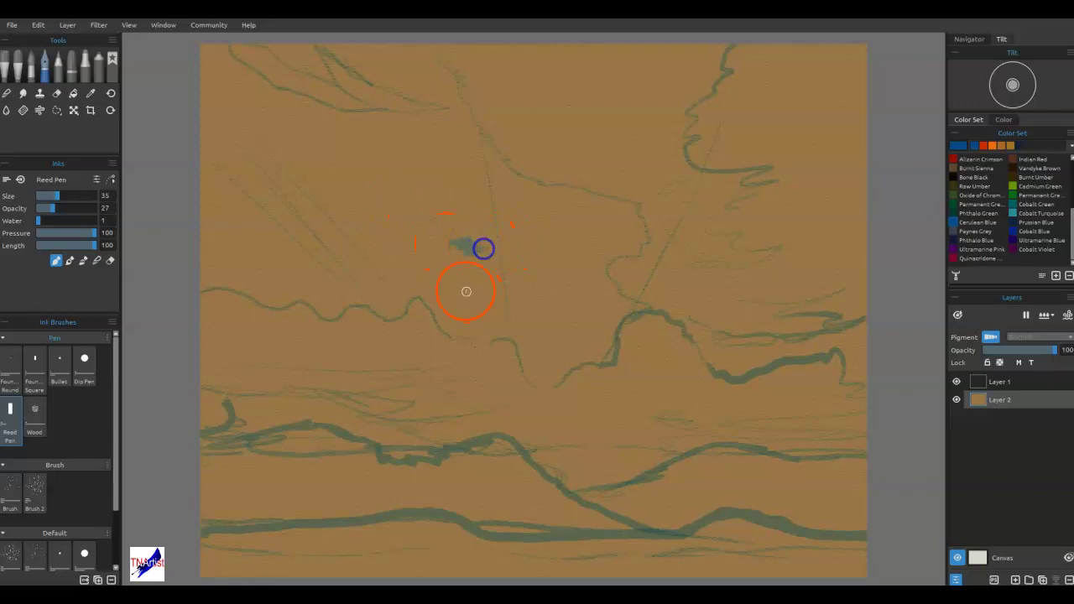
pyautogui.click(21, 63)
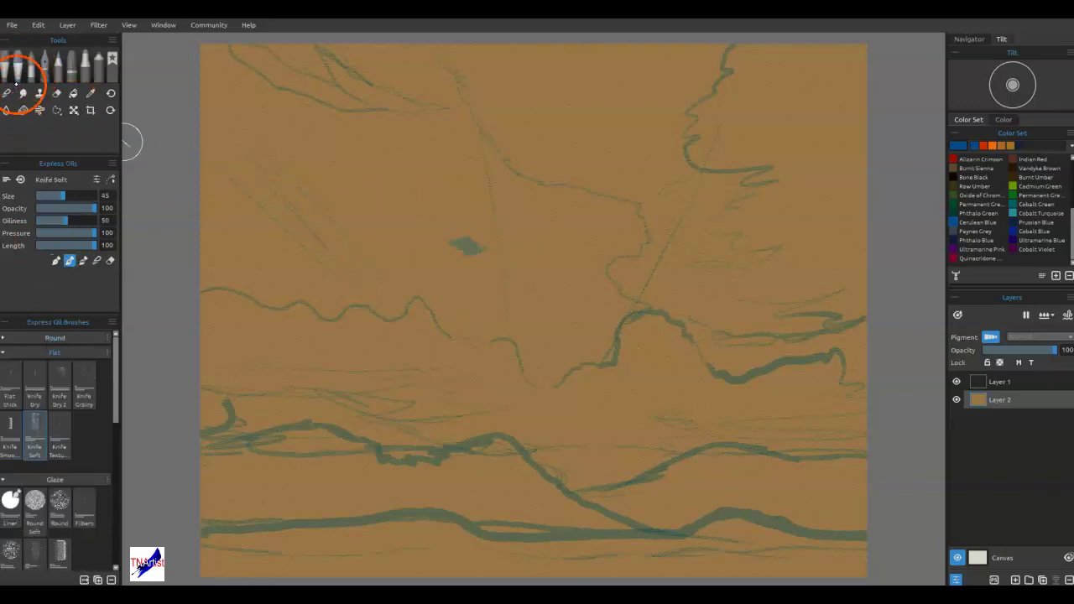
pyautogui.click(25, 443)
pyautogui.click(12, 437)
pyautogui.moveTo(461, 244); pyautogui.dragTo(451, 249)
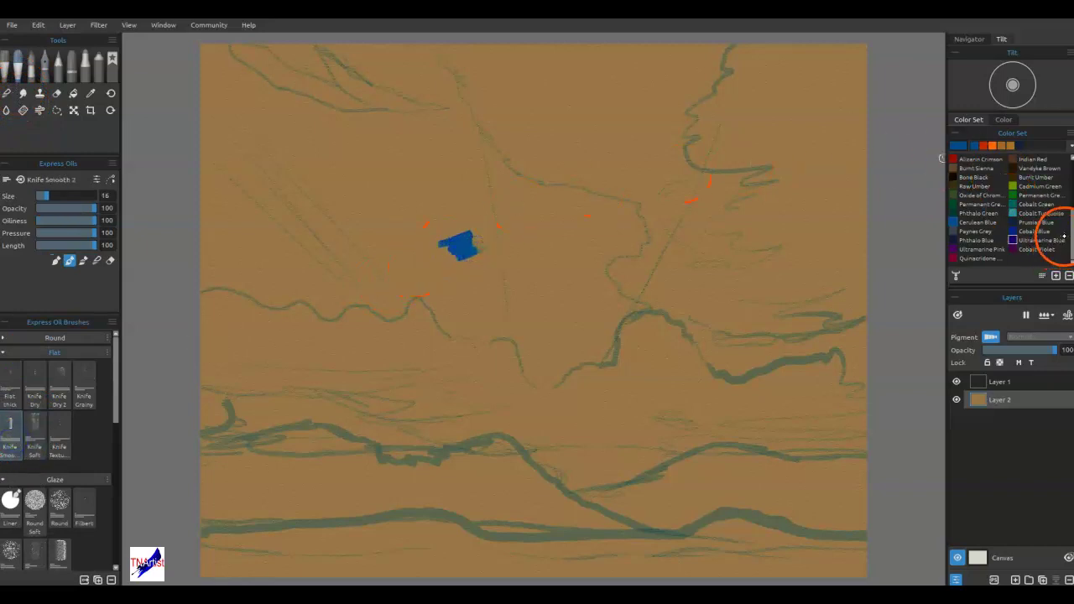
# - Add small dabs of Titanium White and Viva Magenta to the blue patch and blend the colors together
pyautogui.scroll(5, 1070, 235)
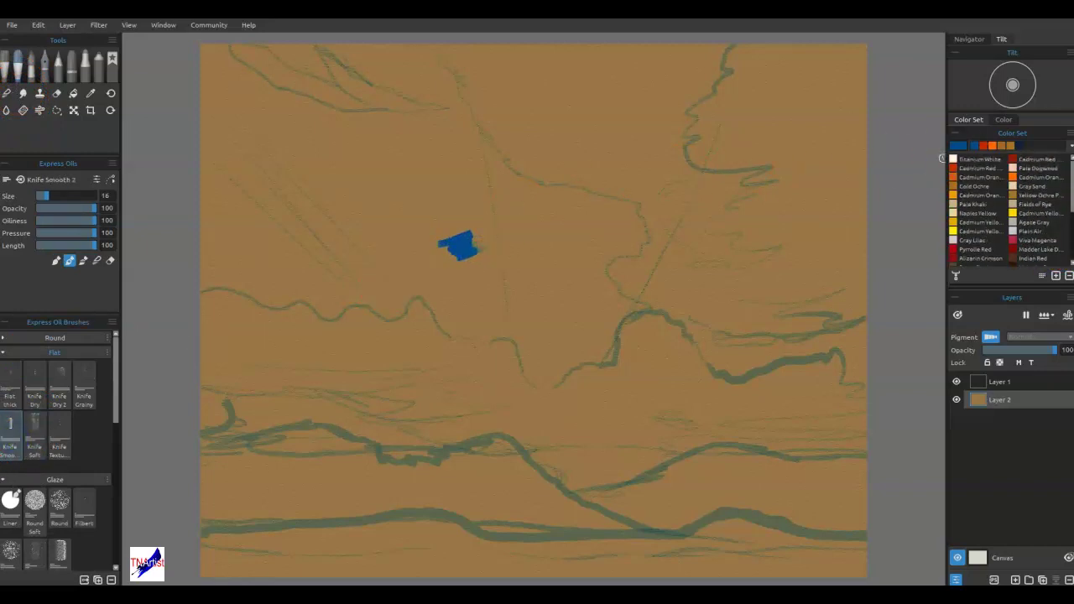
pyautogui.click(955, 159)
pyautogui.moveTo(459, 249); pyautogui.dragTo(458, 255)
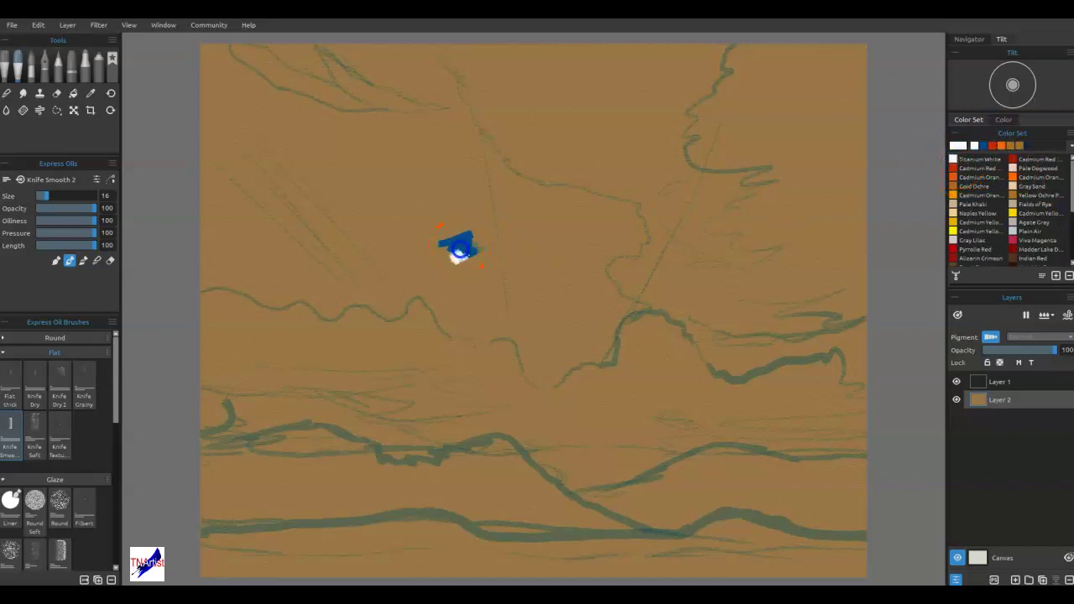
pyautogui.click(1044, 241)
pyautogui.moveTo(435, 242); pyautogui.dragTo(445, 246)
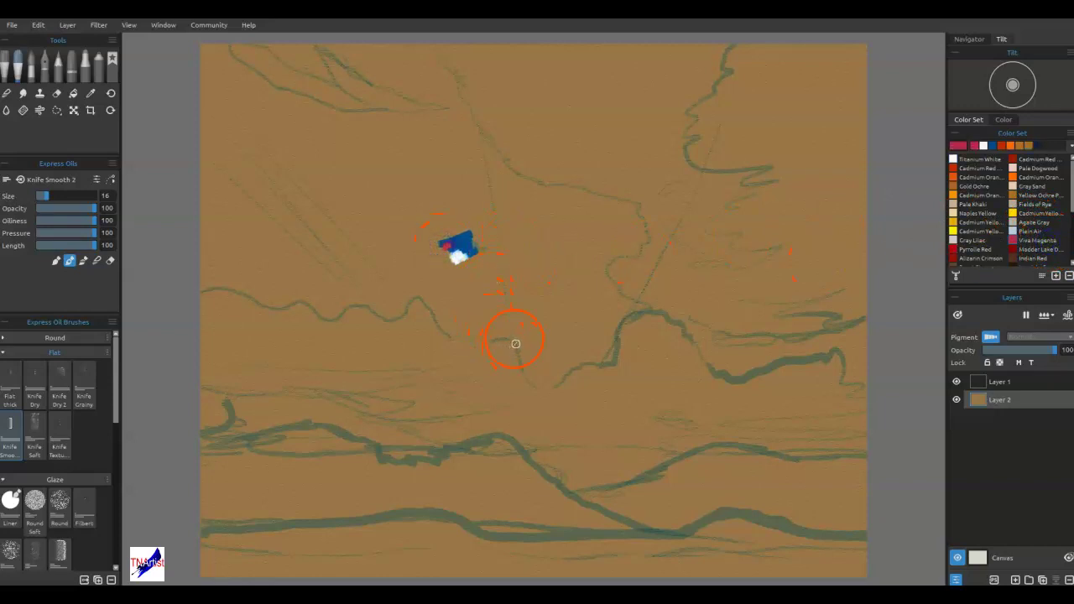
pyautogui.press('b')
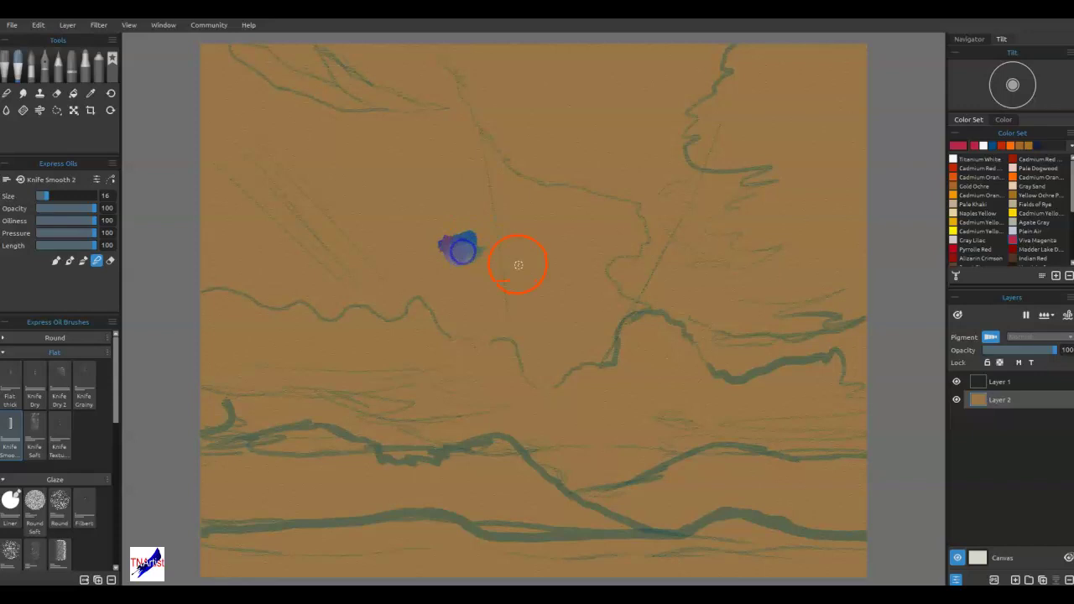
# - Sample the blended blue-gray from the patch and paint a short test stroke with it in the upper-left sky
pyautogui.keyDown('alt'); pyautogui.click(451, 254); pyautogui.keyUp('alt')
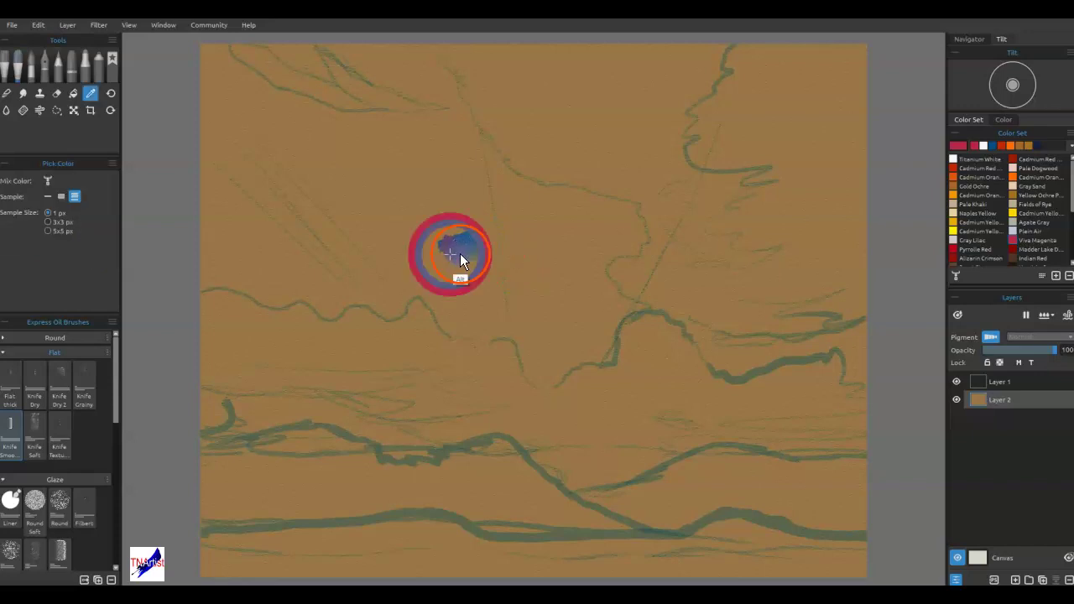
pyautogui.keyDown('alt'); pyautogui.click(461, 253); pyautogui.keyUp('alt')
pyautogui.moveTo(463, 255); pyautogui.dragTo(475, 260)
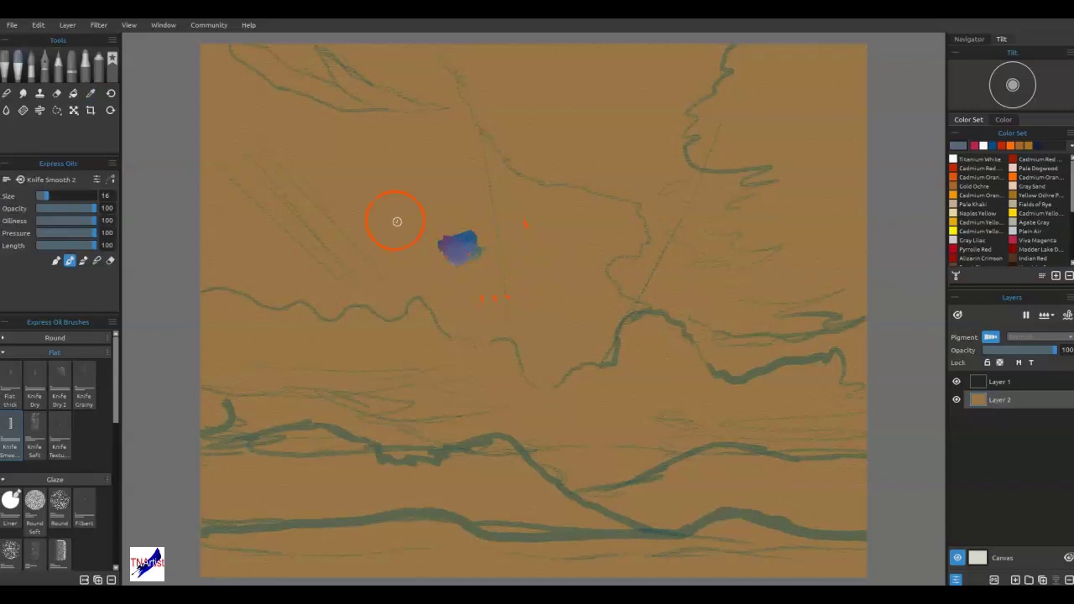
pyautogui.moveTo(313, 156); pyautogui.dragTo(377, 149)
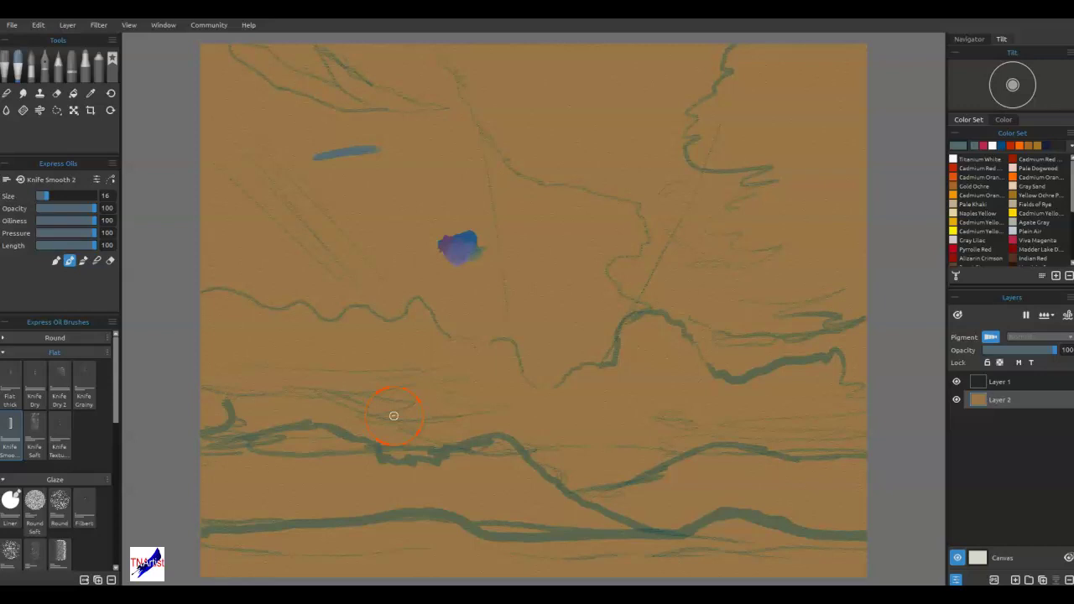
# - Accept #546a71 as the paint color and block in the left and upper-central sky with the knife brush at size 50
pyautogui.click(960, 145)
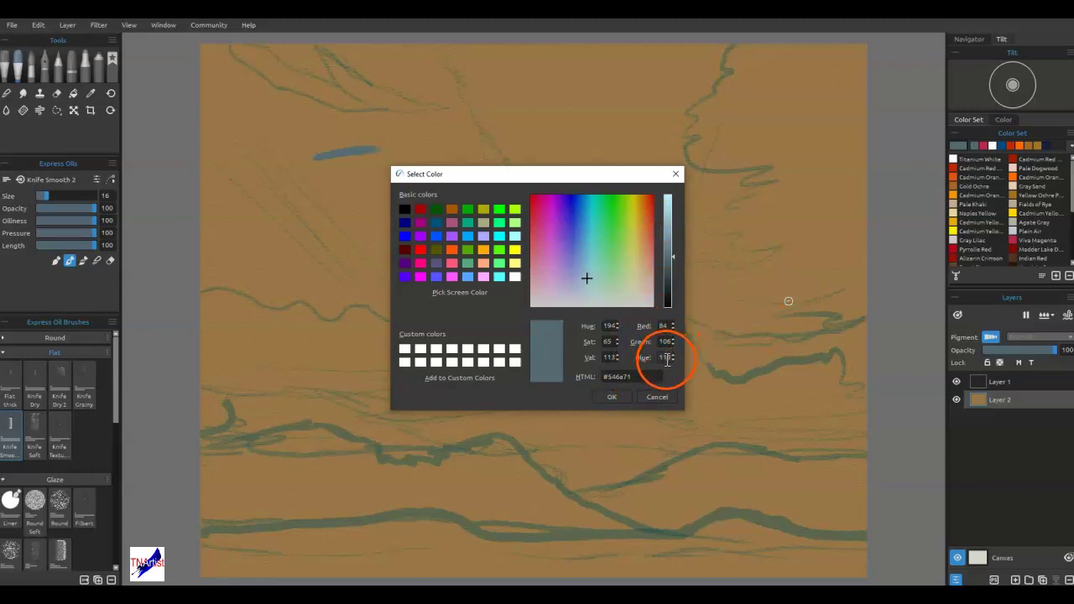
pyautogui.click(611, 396)
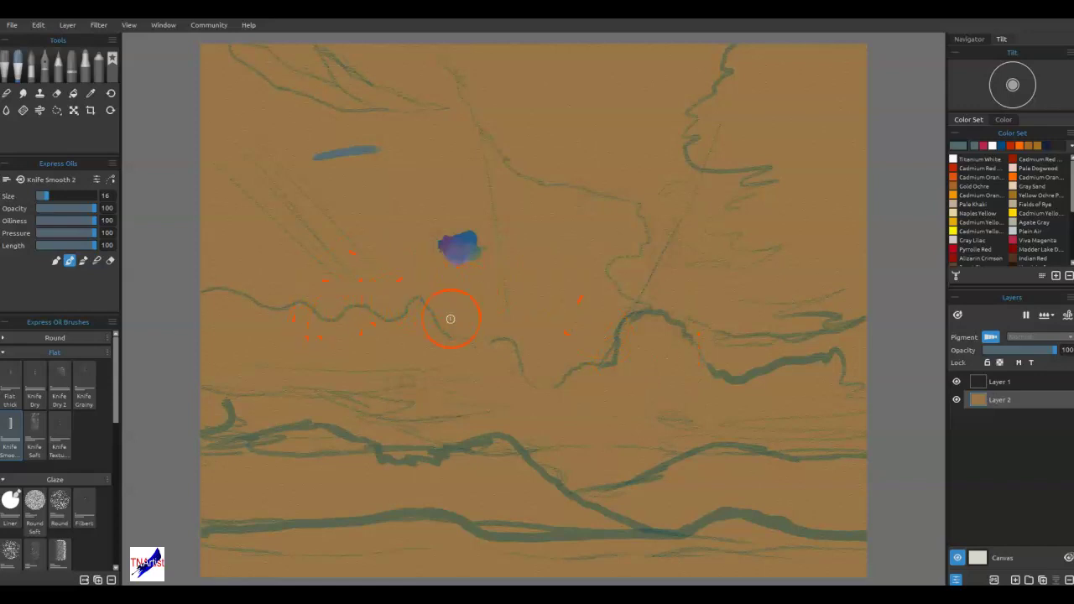
pyautogui.press(']')
pyautogui.press(']')
pyautogui.moveTo(210, 80)
pyautogui.mouseDown()
pyautogui.moveTo(286, 81)
pyautogui.moveTo(270, 67)
pyautogui.moveTo(197, 58)
pyautogui.moveTo(213, 73)
pyautogui.moveTo(205, 93)
pyautogui.moveTo(282, 107)
pyautogui.moveTo(267, 130)
pyautogui.moveTo(407, 107)
pyautogui.moveTo(409, 98)
pyautogui.moveTo(265, 90)
pyautogui.moveTo(328, 83)
pyautogui.moveTo(348, 60)
pyautogui.moveTo(303, 49)
pyautogui.moveTo(538, 59)
pyautogui.moveTo(525, 86)
pyautogui.moveTo(568, 104)
pyautogui.moveTo(473, 88)
pyautogui.moveTo(527, 132)
pyautogui.mouseUp()
pyautogui.moveTo(633, 159)
pyautogui.mouseDown()
pyautogui.moveTo(550, 159)
pyautogui.moveTo(573, 151)
pyautogui.moveTo(553, 75)
pyautogui.moveTo(570, 67)
pyautogui.moveTo(510, 81)
pyautogui.moveTo(567, 116)
pyautogui.moveTo(521, 107)
pyautogui.moveTo(624, 82)
pyautogui.moveTo(604, 56)
pyautogui.moveTo(671, 166)
pyautogui.mouseUp()
pyautogui.moveTo(400, 149)
pyautogui.mouseDown()
pyautogui.moveTo(429, 151)
pyautogui.moveTo(333, 172)
pyautogui.moveTo(340, 216)
pyautogui.moveTo(331, 229)
pyautogui.moveTo(399, 277)
pyautogui.moveTo(301, 231)
pyautogui.moveTo(238, 225)
pyautogui.moveTo(260, 196)
pyautogui.moveTo(223, 196)
pyautogui.moveTo(314, 202)
pyautogui.moveTo(235, 185)
pyautogui.moveTo(306, 157)
pyautogui.moveTo(182, 166)
pyautogui.moveTo(341, 162)
pyautogui.moveTo(298, 182)
pyautogui.moveTo(331, 203)
pyautogui.moveTo(371, 265)
pyautogui.moveTo(422, 257)
pyautogui.moveTo(395, 260)
pyautogui.mouseUp()
# - Paint the low cloud bank beneath the wavy cloud outline on the left in blue-gray
pyautogui.moveTo(364, 319)
pyautogui.mouseDown()
pyautogui.moveTo(305, 328)
pyautogui.moveTo(316, 337)
pyautogui.moveTo(257, 362)
pyautogui.moveTo(267, 373)
pyautogui.moveTo(248, 346)
pyautogui.moveTo(261, 319)
pyautogui.moveTo(226, 311)
pyautogui.moveTo(225, 327)
pyautogui.moveTo(367, 338)
pyautogui.moveTo(376, 326)
pyautogui.moveTo(440, 354)
pyautogui.moveTo(346, 377)
pyautogui.moveTo(451, 385)
pyautogui.moveTo(452, 369)
pyautogui.moveTo(478, 394)
pyautogui.mouseUp()
pyautogui.moveTo(424, 327); pyautogui.dragTo(352, 357)
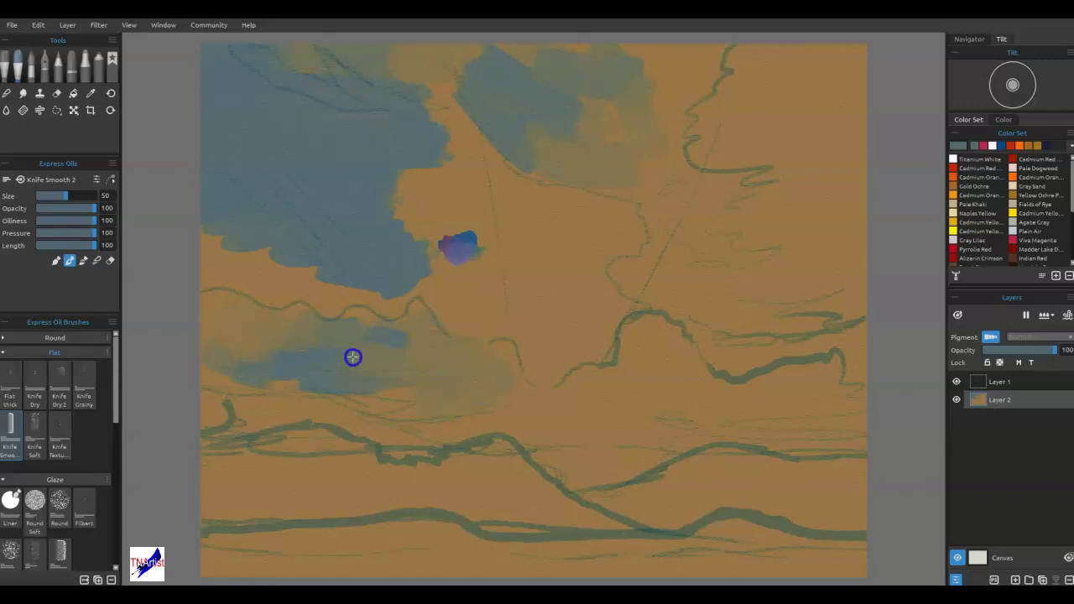
pyautogui.moveTo(287, 354)
pyautogui.mouseDown()
pyautogui.moveTo(201, 367)
pyautogui.moveTo(235, 337)
pyautogui.moveTo(279, 328)
pyautogui.moveTo(235, 317)
pyautogui.moveTo(249, 366)
pyautogui.mouseUp()
# - Extend the blue-gray paint across the top-central sky and into the clouds right of the central opening
pyautogui.moveTo(350, 374)
pyautogui.mouseDown()
pyautogui.moveTo(415, 380)
pyautogui.moveTo(495, 420)
pyautogui.moveTo(451, 332)
pyautogui.moveTo(604, 354)
pyautogui.moveTo(616, 395)
pyautogui.moveTo(694, 299)
pyautogui.moveTo(749, 202)
pyautogui.moveTo(666, 182)
pyautogui.moveTo(797, 83)
pyautogui.moveTo(758, 63)
pyautogui.moveTo(778, 114)
pyautogui.moveTo(721, 106)
pyautogui.moveTo(706, 83)
pyautogui.moveTo(653, 82)
pyautogui.moveTo(632, 58)
pyautogui.moveTo(650, 119)
pyautogui.moveTo(686, 138)
pyautogui.moveTo(704, 177)
pyautogui.moveTo(695, 176)
pyautogui.moveTo(721, 187)
pyautogui.moveTo(682, 168)
pyautogui.moveTo(709, 198)
pyautogui.moveTo(683, 207)
pyautogui.moveTo(661, 183)
pyautogui.moveTo(611, 181)
pyautogui.moveTo(590, 168)
pyautogui.moveTo(597, 136)
pyautogui.mouseUp()
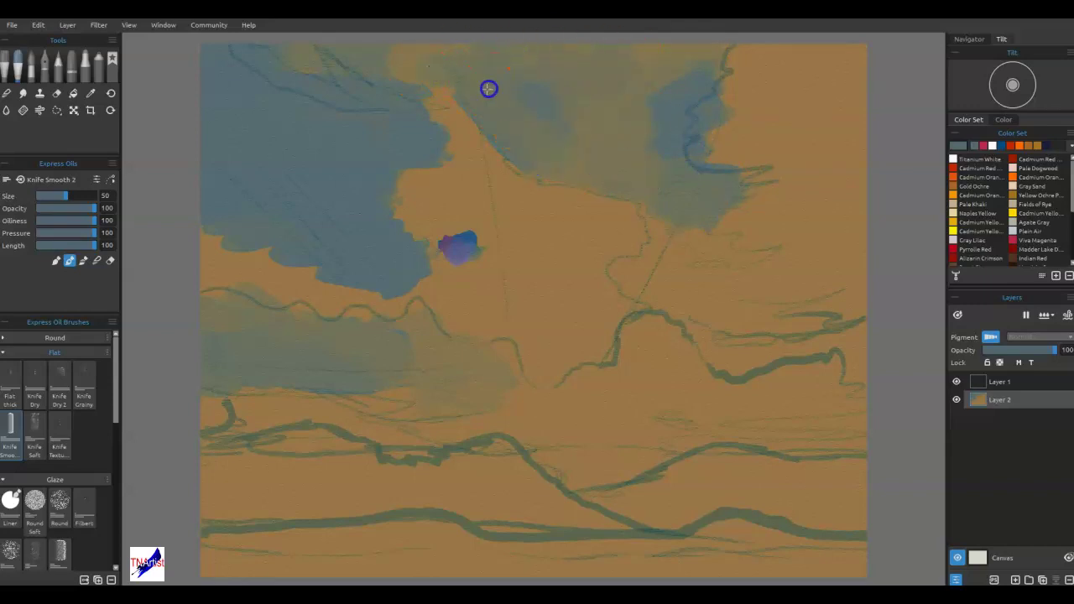
pyautogui.moveTo(427, 83)
pyautogui.mouseDown()
pyautogui.moveTo(298, 68)
pyautogui.moveTo(474, 112)
pyautogui.moveTo(493, 98)
pyautogui.moveTo(448, 135)
pyautogui.moveTo(500, 168)
pyautogui.moveTo(422, 127)
pyautogui.moveTo(434, 124)
pyautogui.moveTo(480, 171)
pyautogui.mouseUp()
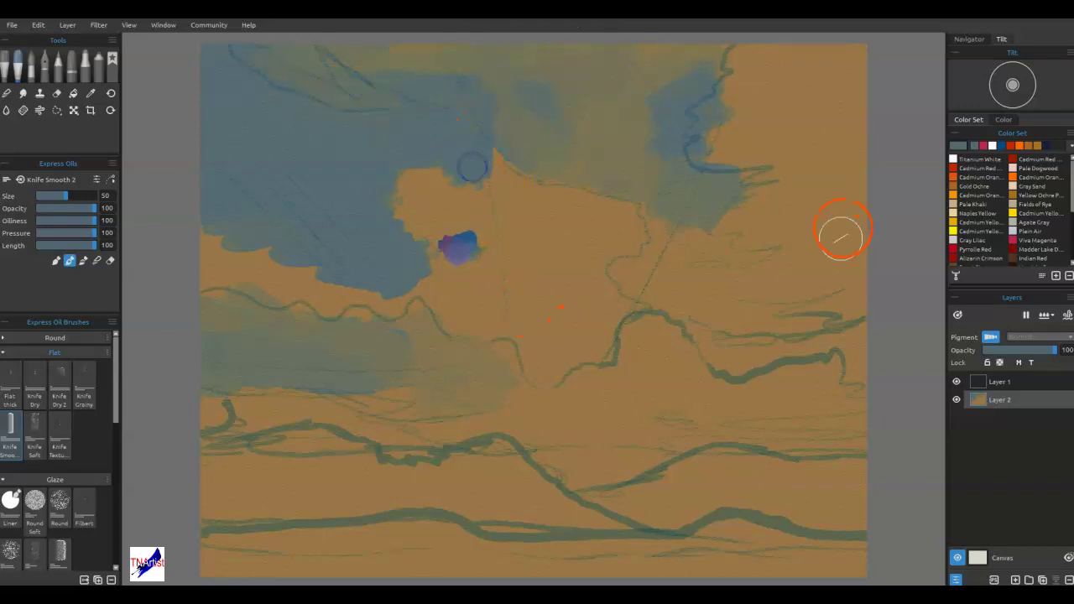
pyautogui.moveTo(668, 265)
pyautogui.mouseDown()
pyautogui.moveTo(710, 281)
pyautogui.moveTo(624, 279)
pyautogui.moveTo(696, 244)
pyautogui.moveTo(682, 227)
pyautogui.moveTo(782, 252)
pyautogui.moveTo(752, 289)
pyautogui.moveTo(793, 294)
pyautogui.moveTo(767, 243)
pyautogui.mouseUp()
# - Sample the muted gray-green from the right-hand clouds and spread it over the right and top areas of the sky
pyautogui.keyDown('alt'); pyautogui.click(754, 240); pyautogui.keyUp('alt')
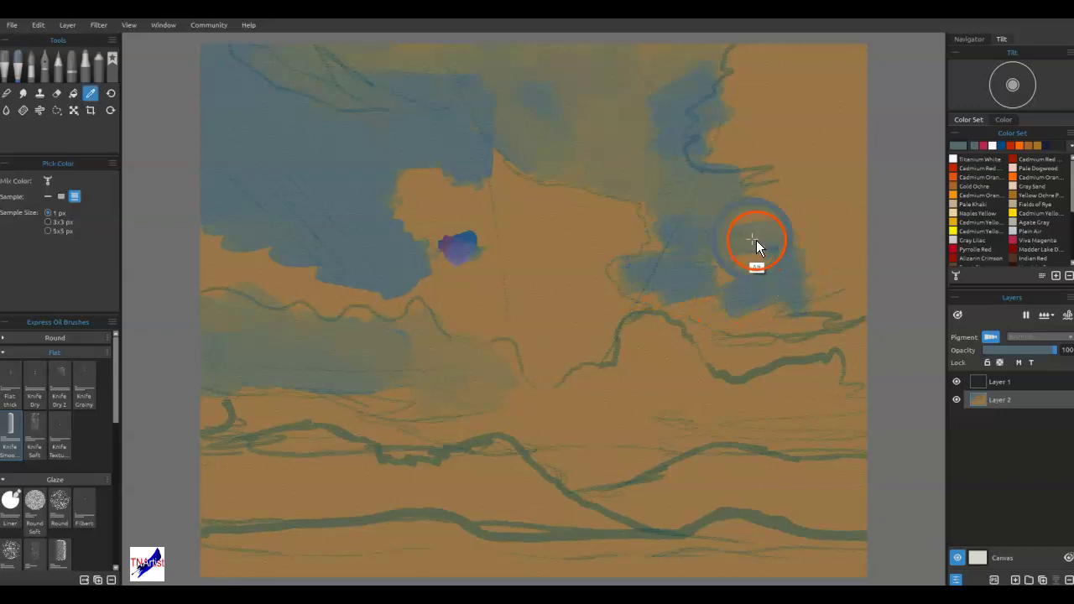
pyautogui.moveTo(756, 239)
pyautogui.mouseDown()
pyautogui.moveTo(799, 210)
pyautogui.moveTo(761, 211)
pyautogui.moveTo(806, 169)
pyautogui.moveTo(767, 170)
pyautogui.moveTo(800, 101)
pyautogui.moveTo(764, 63)
pyautogui.moveTo(744, 67)
pyautogui.moveTo(852, 57)
pyautogui.moveTo(809, 205)
pyautogui.moveTo(832, 102)
pyautogui.moveTo(834, 244)
pyautogui.moveTo(786, 245)
pyautogui.moveTo(781, 299)
pyautogui.moveTo(829, 296)
pyautogui.moveTo(774, 291)
pyautogui.moveTo(719, 261)
pyautogui.moveTo(729, 305)
pyautogui.moveTo(632, 276)
pyautogui.moveTo(643, 281)
pyautogui.moveTo(670, 246)
pyautogui.moveTo(647, 193)
pyautogui.moveTo(728, 228)
pyautogui.moveTo(734, 136)
pyautogui.moveTo(525, 151)
pyautogui.moveTo(533, 101)
pyautogui.mouseUp()
pyautogui.moveTo(397, 87)
pyautogui.mouseDown()
pyautogui.moveTo(376, 55)
pyautogui.moveTo(448, 50)
pyautogui.mouseUp()
pyautogui.moveTo(448, 49)
pyautogui.mouseDown()
pyautogui.moveTo(434, 92)
pyautogui.moveTo(465, 98)
pyautogui.mouseUp()
# - Cover the lower clouds and distant band down to the hill outlines with gray-green, leaving the central opening brown
pyautogui.moveTo(769, 336)
pyautogui.mouseDown()
pyautogui.moveTo(800, 310)
pyautogui.moveTo(745, 313)
pyautogui.moveTo(844, 322)
pyautogui.moveTo(772, 349)
pyautogui.moveTo(839, 335)
pyautogui.moveTo(845, 388)
pyautogui.moveTo(706, 349)
pyautogui.moveTo(686, 329)
pyautogui.moveTo(718, 370)
pyautogui.moveTo(469, 371)
pyautogui.moveTo(505, 361)
pyautogui.moveTo(457, 366)
pyautogui.moveTo(398, 322)
pyautogui.mouseUp()
pyautogui.moveTo(289, 328)
pyautogui.mouseDown()
pyautogui.moveTo(223, 323)
pyautogui.moveTo(397, 379)
pyautogui.moveTo(424, 403)
pyautogui.moveTo(388, 422)
pyautogui.moveTo(393, 434)
pyautogui.moveTo(319, 396)
pyautogui.moveTo(271, 400)
pyautogui.moveTo(232, 419)
pyautogui.mouseUp()
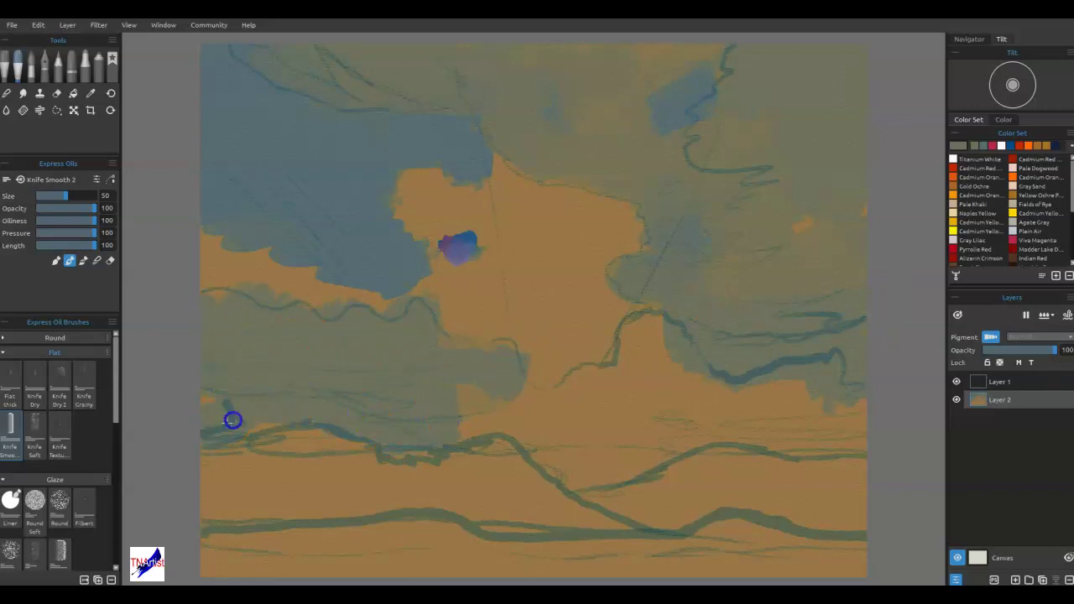
pyautogui.moveTo(445, 417)
pyautogui.mouseDown()
pyautogui.moveTo(508, 420)
pyautogui.moveTo(505, 434)
pyautogui.moveTo(550, 448)
pyautogui.moveTo(626, 431)
pyautogui.moveTo(578, 422)
pyautogui.moveTo(584, 388)
pyautogui.moveTo(662, 399)
pyautogui.moveTo(644, 332)
pyautogui.moveTo(730, 389)
pyautogui.moveTo(702, 407)
pyautogui.moveTo(854, 423)
pyautogui.mouseUp()
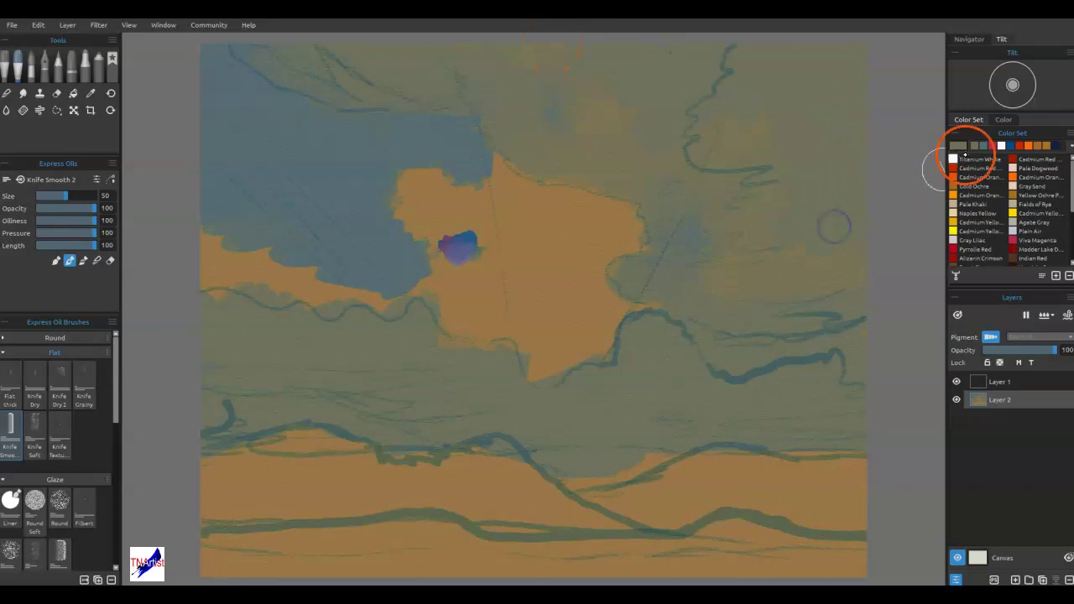
pyautogui.moveTo(660, 298); pyautogui.dragTo(684, 307)
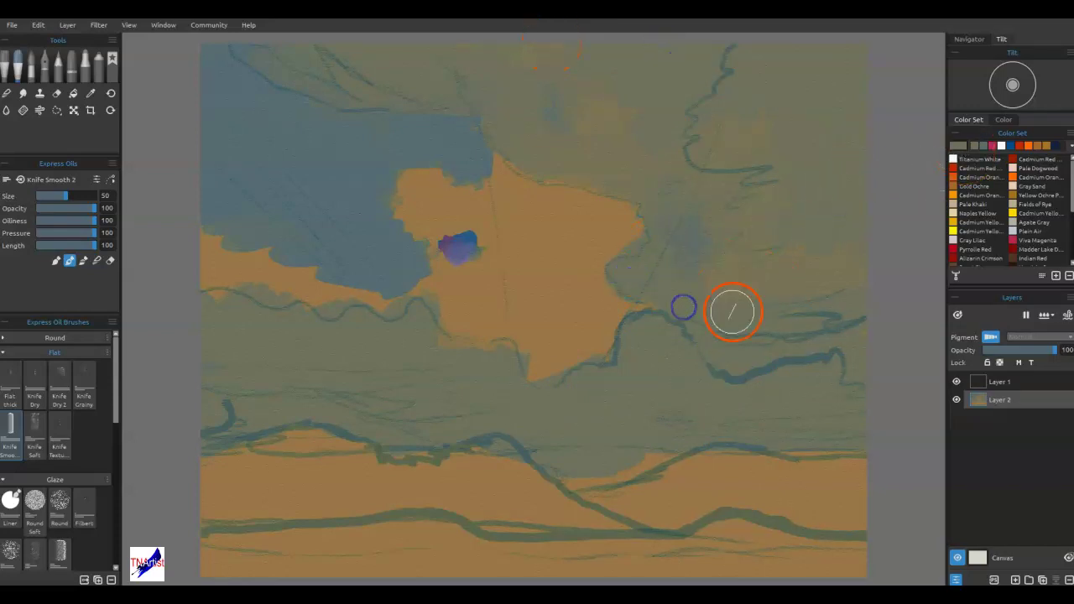
# - Sample violet from the mixed patch and dab accents into the upper-right clouds, top-central sky and distant band near the horizon
pyautogui.keyDown('alt'); pyautogui.click(451, 238); pyautogui.keyUp('alt')
pyautogui.keyDown('alt'); pyautogui.click(460, 257); pyautogui.keyUp('alt')
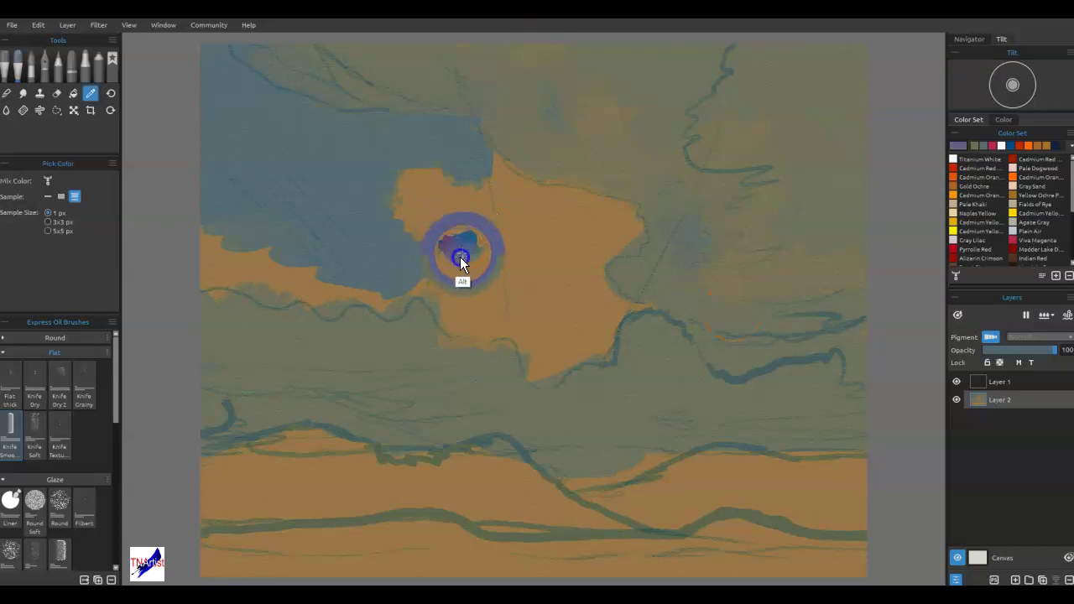
pyautogui.keyDown('alt'); pyautogui.click(464, 256); pyautogui.keyUp('alt')
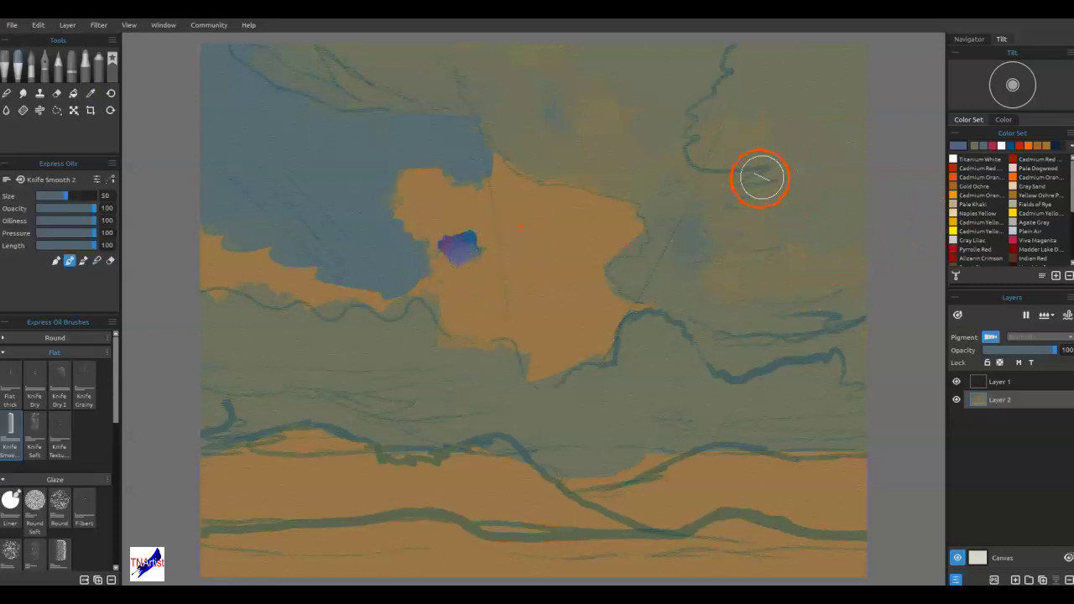
pyautogui.moveTo(774, 178); pyautogui.dragTo(802, 172)
pyautogui.moveTo(851, 197); pyautogui.dragTo(807, 224)
pyautogui.moveTo(770, 265); pyautogui.dragTo(765, 273)
pyautogui.moveTo(464, 54)
pyautogui.mouseDown()
pyautogui.moveTo(501, 51)
pyautogui.moveTo(489, 79)
pyautogui.moveTo(527, 89)
pyautogui.mouseUp()
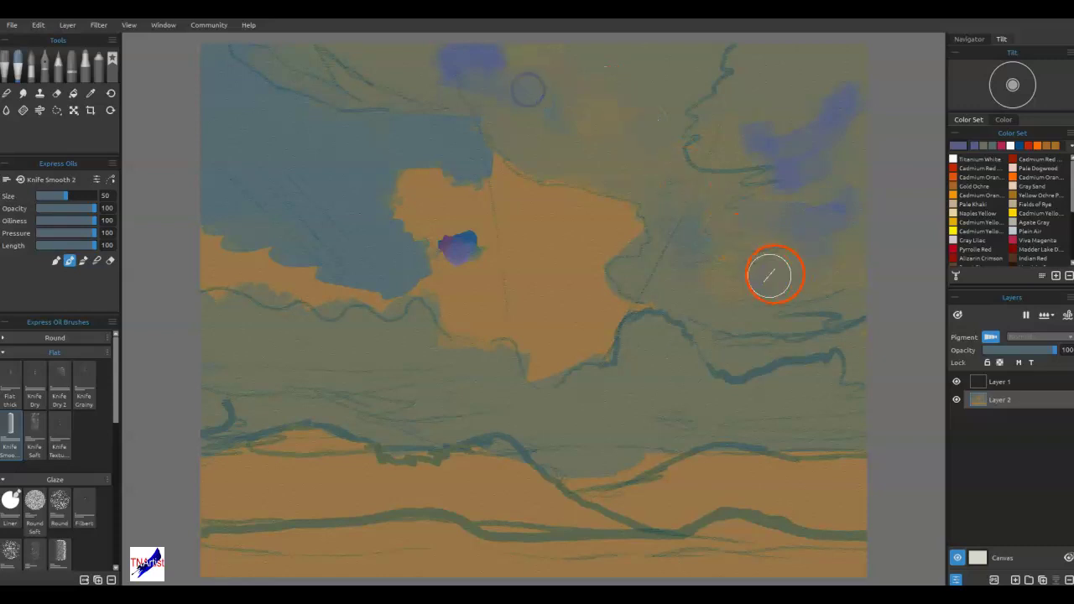
pyautogui.moveTo(586, 407); pyautogui.dragTo(618, 425)
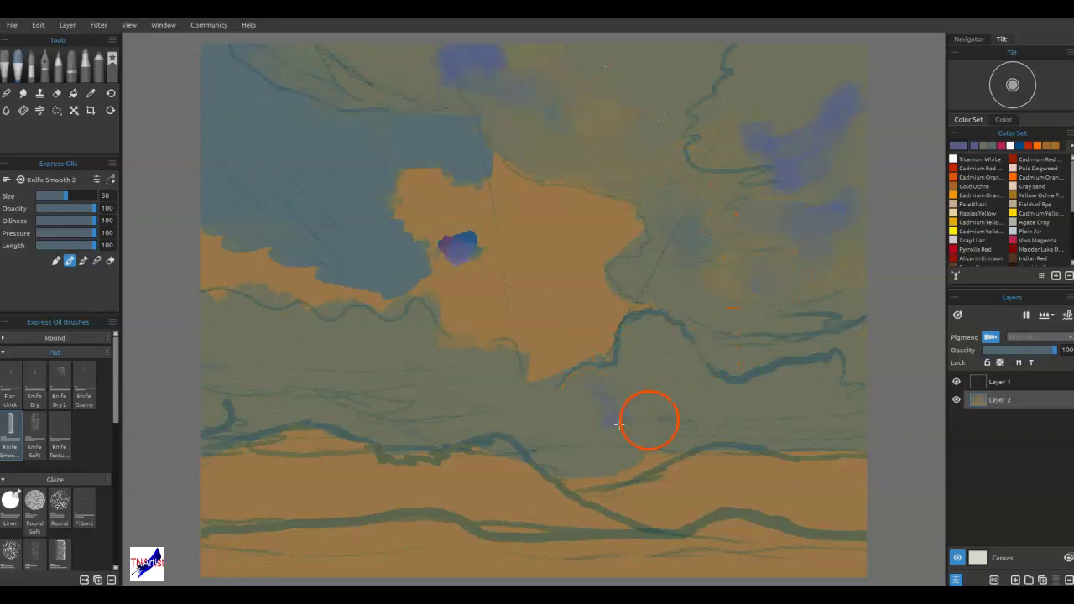
# - Sample purple from the mixed patch and dab it across the distant cloud band above the hills
pyautogui.keyDown('alt'); pyautogui.click(452, 243); pyautogui.keyUp('alt')
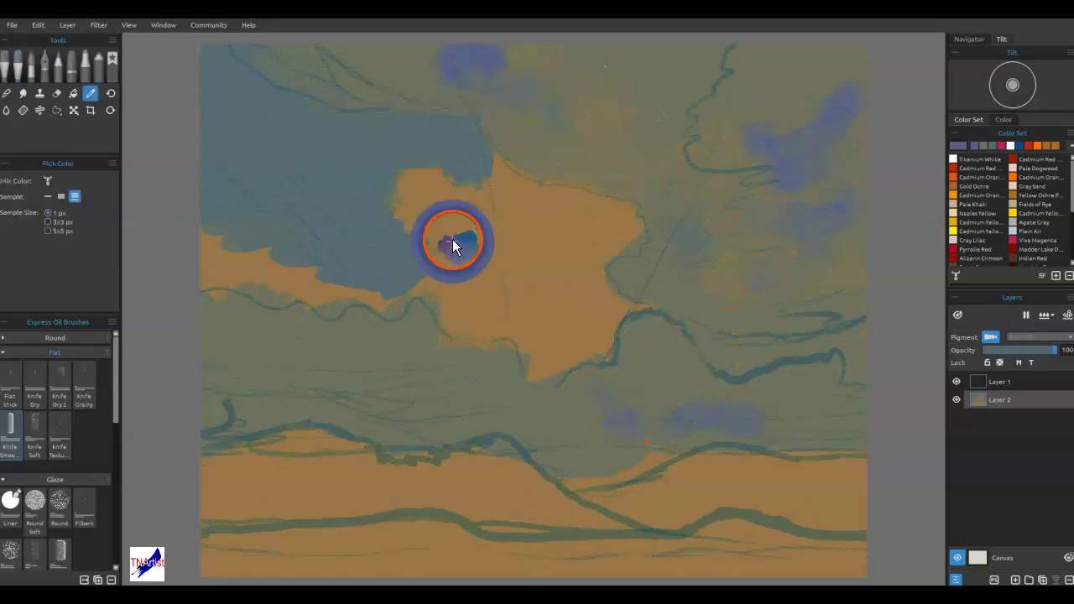
pyautogui.keyDown('alt'); pyautogui.click(446, 242); pyautogui.keyUp('alt')
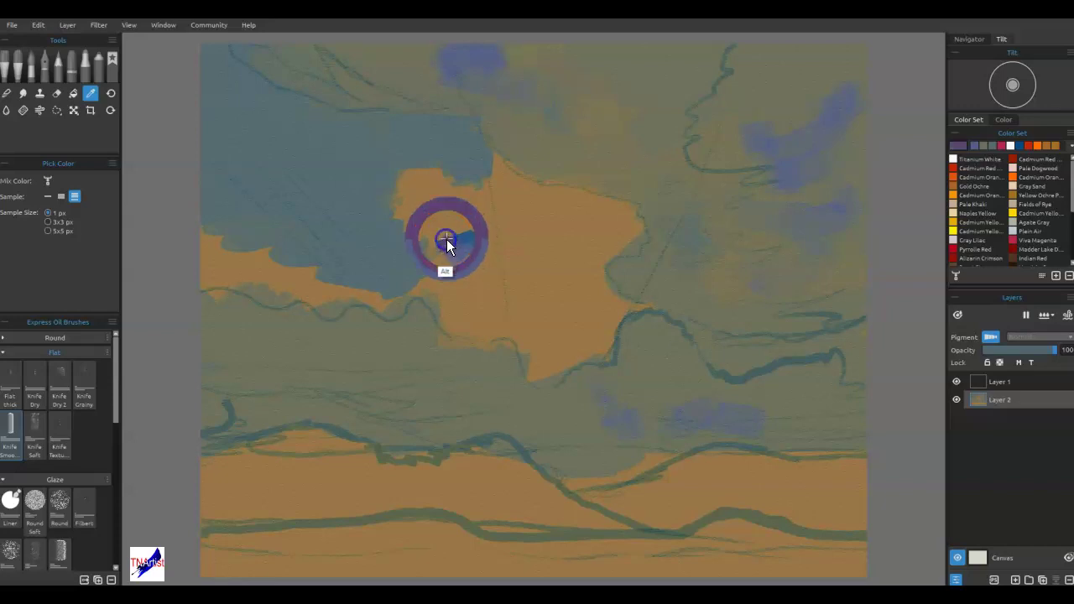
pyautogui.moveTo(772, 409); pyautogui.dragTo(844, 419)
pyautogui.moveTo(673, 379)
pyautogui.mouseDown()
pyautogui.moveTo(412, 383)
pyautogui.moveTo(383, 406)
pyautogui.moveTo(289, 375)
pyautogui.moveTo(338, 344)
pyautogui.mouseUp()
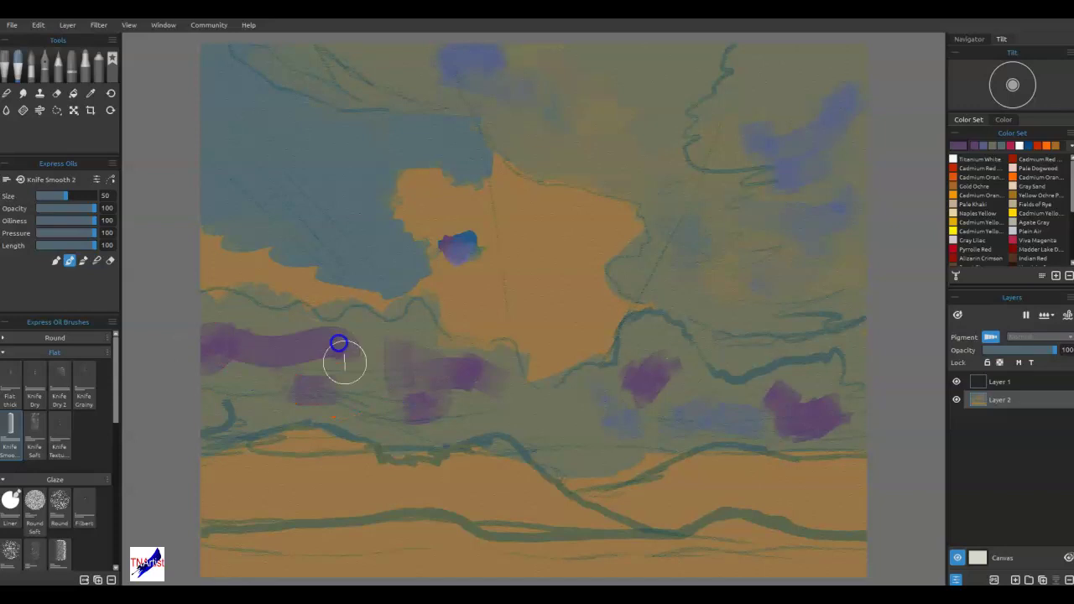
# - Blend the purple and violet dabs into the gray-green distant band until it becomes an even mauve-gray
pyautogui.press('b')
pyautogui.moveTo(746, 422)
pyautogui.mouseDown()
pyautogui.moveTo(762, 398)
pyautogui.moveTo(789, 420)
pyautogui.moveTo(843, 409)
pyautogui.moveTo(811, 381)
pyautogui.moveTo(777, 394)
pyautogui.moveTo(825, 414)
pyautogui.moveTo(803, 427)
pyautogui.moveTo(711, 418)
pyautogui.moveTo(774, 416)
pyautogui.moveTo(694, 407)
pyautogui.moveTo(651, 376)
pyautogui.moveTo(634, 387)
pyautogui.moveTo(650, 352)
pyautogui.moveTo(716, 404)
pyautogui.moveTo(689, 411)
pyautogui.mouseUp()
pyautogui.moveTo(610, 388)
pyautogui.mouseDown()
pyautogui.moveTo(621, 341)
pyautogui.moveTo(603, 425)
pyautogui.mouseUp()
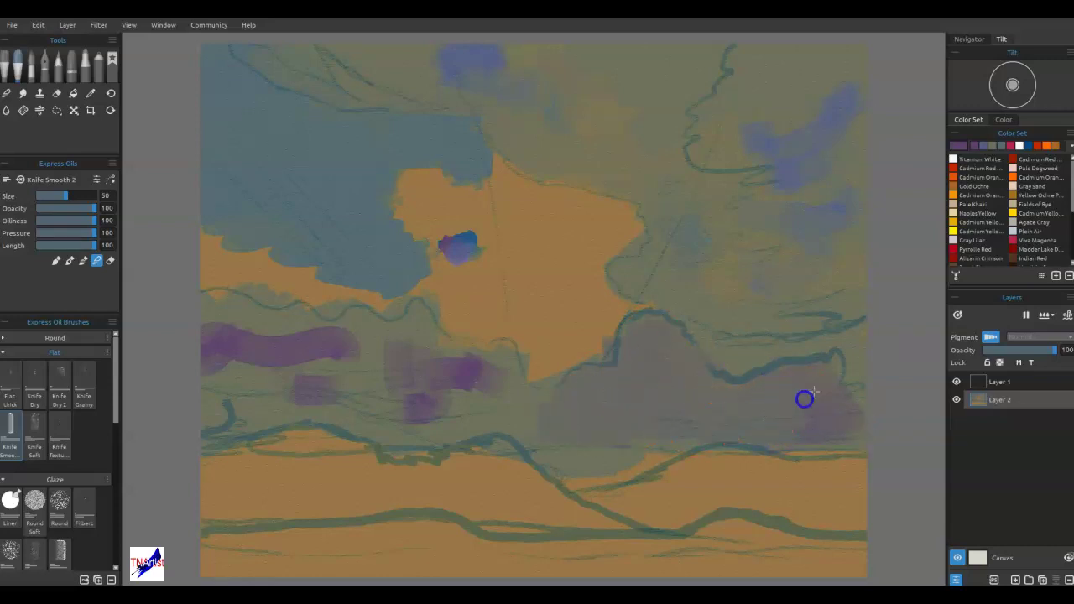
pyautogui.moveTo(416, 374)
pyautogui.mouseDown()
pyautogui.moveTo(483, 382)
pyautogui.moveTo(507, 371)
pyautogui.mouseUp()
pyautogui.moveTo(507, 414)
pyautogui.mouseDown()
pyautogui.moveTo(428, 400)
pyautogui.moveTo(400, 374)
pyautogui.moveTo(422, 319)
pyautogui.moveTo(367, 355)
pyautogui.moveTo(264, 326)
pyautogui.moveTo(252, 372)
pyautogui.moveTo(285, 405)
pyautogui.moveTo(240, 347)
pyautogui.moveTo(317, 336)
pyautogui.moveTo(328, 377)
pyautogui.moveTo(353, 394)
pyautogui.moveTo(425, 389)
pyautogui.moveTo(371, 357)
pyautogui.moveTo(495, 427)
pyautogui.moveTo(515, 377)
pyautogui.moveTo(544, 407)
pyautogui.mouseUp()
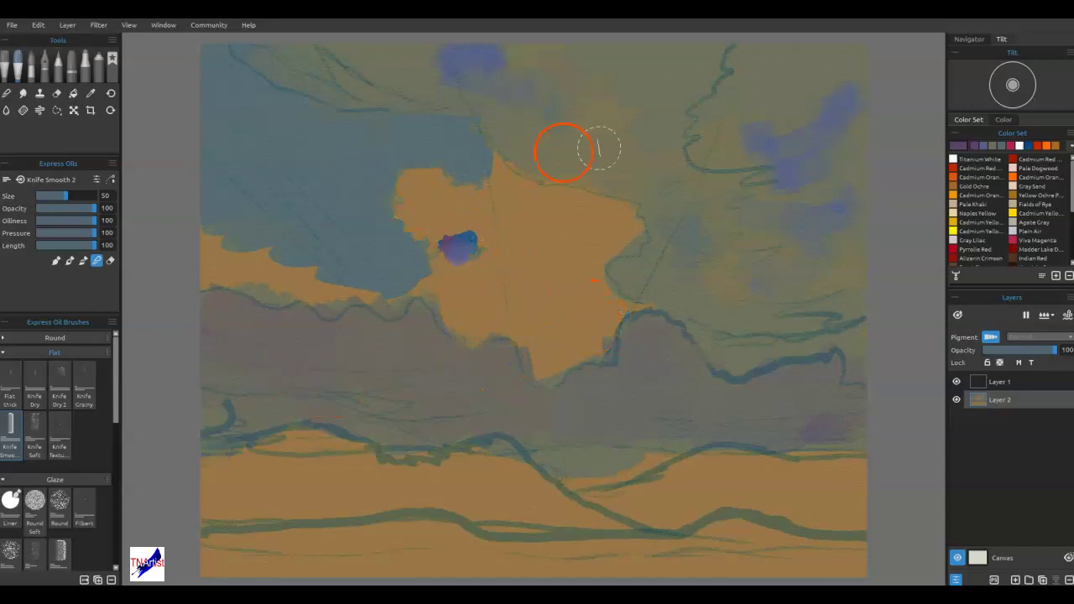
# - Fill the brown central opening and the gaps beside it with blue-gray, up to the surrounding cloud outlines
pyautogui.click(984, 146)
pyautogui.moveTo(396, 220); pyautogui.dragTo(420, 245)
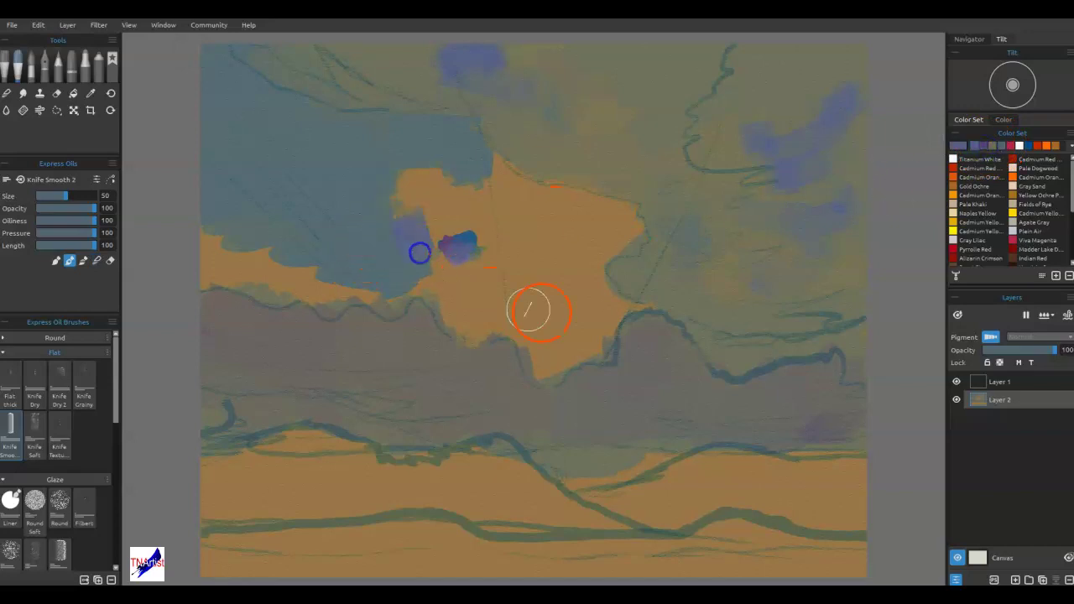
pyautogui.moveTo(395, 196)
pyautogui.mouseDown()
pyautogui.moveTo(429, 276)
pyautogui.moveTo(462, 285)
pyautogui.moveTo(486, 220)
pyautogui.moveTo(431, 205)
pyautogui.moveTo(515, 238)
pyautogui.moveTo(532, 225)
pyautogui.moveTo(529, 243)
pyautogui.moveTo(513, 227)
pyautogui.moveTo(529, 241)
pyautogui.moveTo(515, 224)
pyautogui.moveTo(526, 202)
pyautogui.moveTo(501, 182)
pyautogui.moveTo(610, 222)
pyautogui.moveTo(542, 208)
pyautogui.mouseUp()
pyautogui.press('[')
pyautogui.moveTo(606, 216)
pyautogui.mouseDown()
pyautogui.moveTo(632, 239)
pyautogui.moveTo(602, 245)
pyautogui.moveTo(592, 287)
pyautogui.moveTo(625, 306)
pyautogui.moveTo(602, 338)
pyautogui.moveTo(540, 365)
pyautogui.moveTo(422, 293)
pyautogui.moveTo(382, 300)
pyautogui.moveTo(305, 281)
pyautogui.moveTo(286, 263)
pyautogui.moveTo(232, 275)
pyautogui.moveTo(220, 224)
pyautogui.mouseUp()
pyautogui.moveTo(314, 300); pyautogui.dragTo(381, 218)
pyautogui.moveTo(422, 173); pyautogui.dragTo(456, 177)
pyautogui.moveTo(578, 229)
pyautogui.mouseDown()
pyautogui.moveTo(577, 274)
pyautogui.moveTo(543, 335)
pyautogui.moveTo(654, 306)
pyautogui.moveTo(555, 302)
pyautogui.moveTo(497, 263)
pyautogui.moveTo(504, 235)
pyautogui.moveTo(529, 261)
pyautogui.moveTo(532, 245)
pyautogui.moveTo(488, 301)
pyautogui.mouseUp()
# - Reduce the brush size to 20 and paint a small blue patch at the left edge of the distant band
pyautogui.press('[')
pyautogui.press('[')
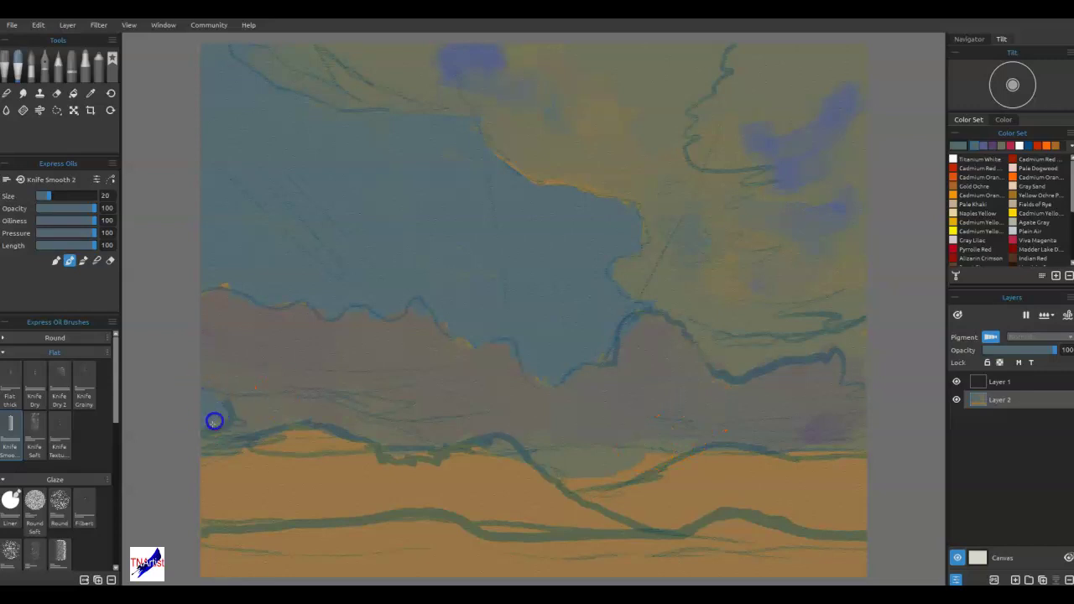
pyautogui.moveTo(859, 408); pyautogui.dragTo(830, 420)
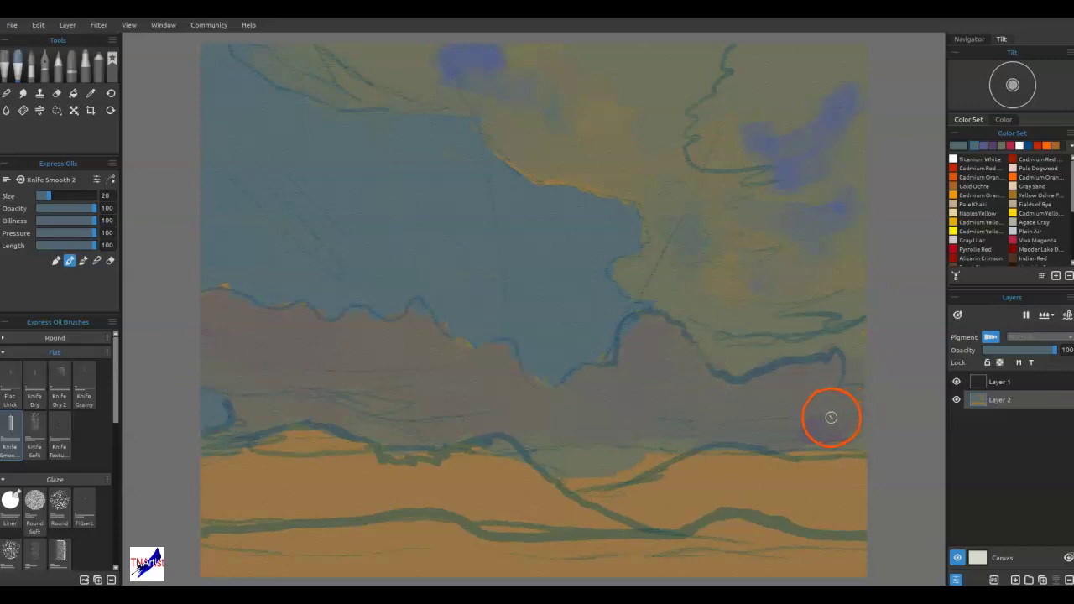
# - Sample the clouds' muted green and paint broken wisps across the upper blue sky, with small dabs inside the opening
pyautogui.moveTo(525, 168); pyautogui.dragTo(527, 159)
pyautogui.keyDown('alt'); pyautogui.click(473, 168); pyautogui.keyUp('alt')
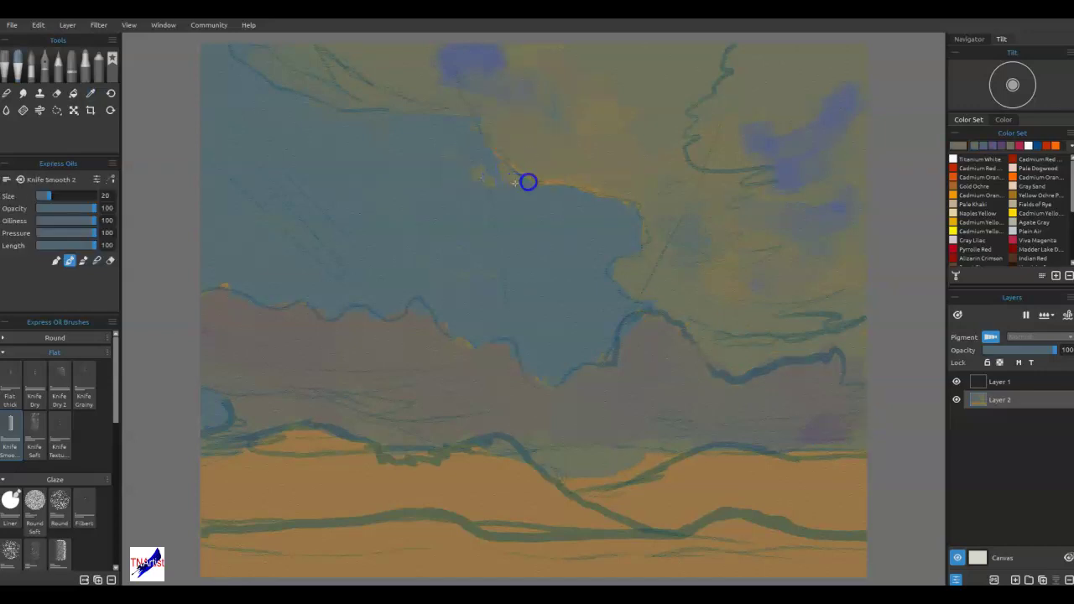
pyautogui.moveTo(482, 163)
pyautogui.mouseDown()
pyautogui.moveTo(423, 170)
pyautogui.moveTo(418, 156)
pyautogui.moveTo(476, 139)
pyautogui.moveTo(409, 158)
pyautogui.moveTo(367, 142)
pyautogui.moveTo(383, 168)
pyautogui.moveTo(410, 179)
pyautogui.moveTo(466, 194)
pyautogui.moveTo(532, 192)
pyautogui.moveTo(408, 181)
pyautogui.moveTo(451, 197)
pyautogui.moveTo(384, 148)
pyautogui.moveTo(351, 149)
pyautogui.moveTo(311, 123)
pyautogui.mouseUp()
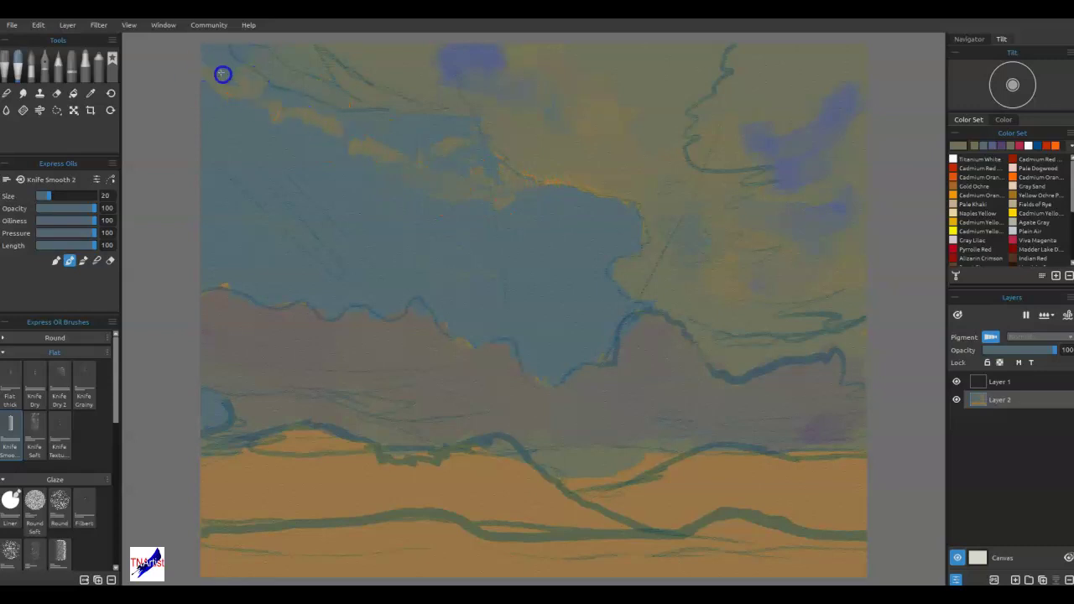
pyautogui.moveTo(626, 297); pyautogui.dragTo(591, 263)
pyautogui.moveTo(442, 277)
pyautogui.mouseDown()
pyautogui.moveTo(433, 230)
pyautogui.moveTo(440, 309)
pyautogui.moveTo(411, 281)
pyautogui.mouseUp()
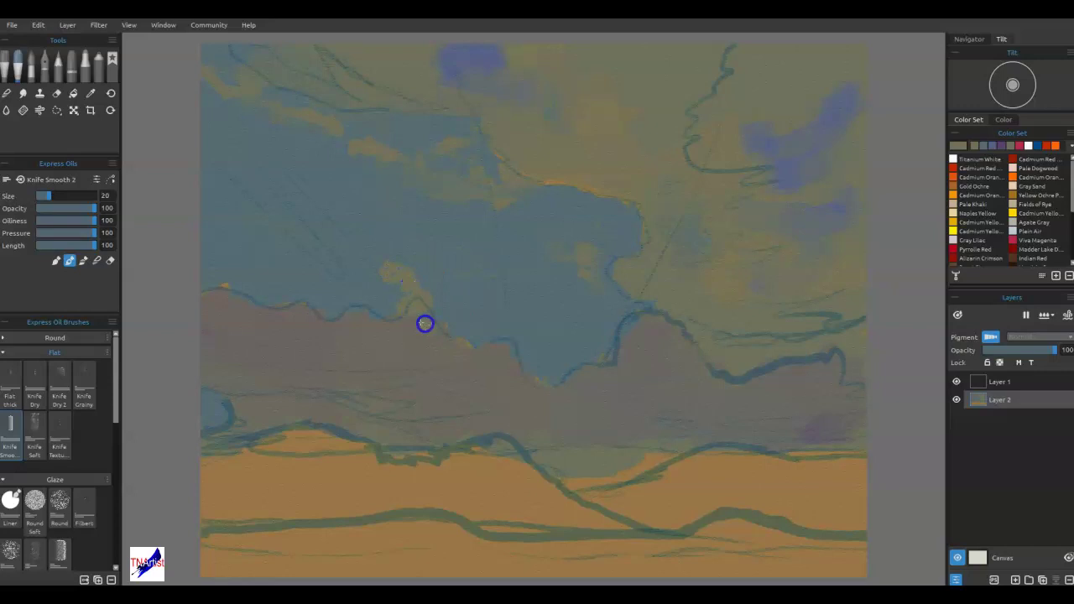
# - Build up the cloud bulge left of the opening's base with gray sampled from the distant band
pyautogui.moveTo(392, 295); pyautogui.dragTo(414, 350)
pyautogui.press('alt')
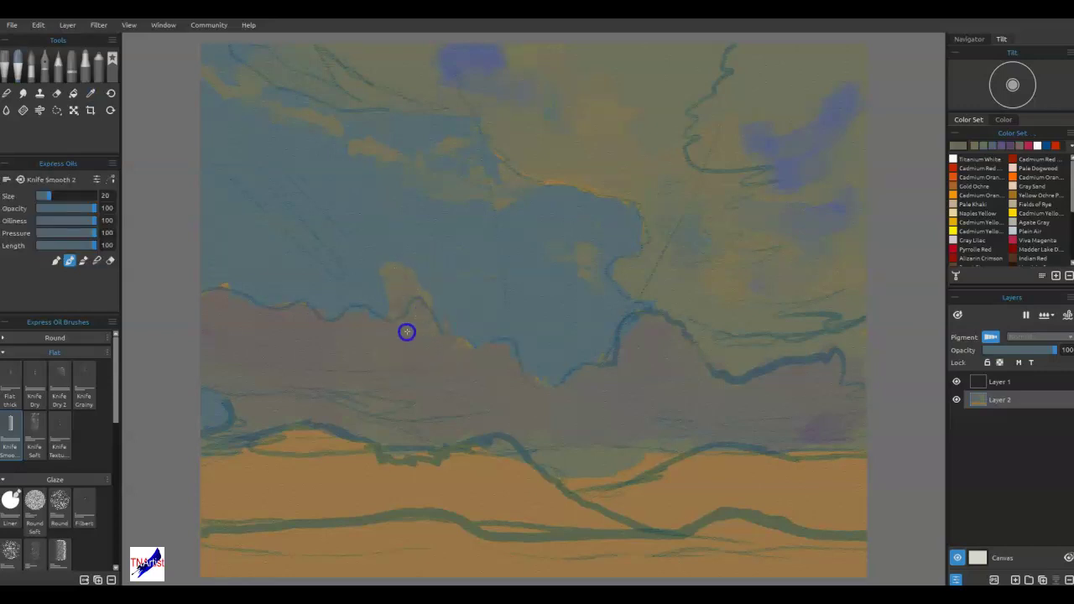
pyautogui.moveTo(507, 374)
pyautogui.mouseDown()
pyautogui.moveTo(551, 389)
pyautogui.moveTo(575, 417)
pyautogui.moveTo(571, 439)
pyautogui.mouseUp()
# - Blend the violet accents in the upper-right and top-central clouds into the surrounding gray-green
pyautogui.moveTo(784, 157); pyautogui.dragTo(852, 79)
pyautogui.moveTo(805, 141); pyautogui.dragTo(835, 76)
pyautogui.moveTo(745, 151)
pyautogui.mouseDown()
pyautogui.moveTo(791, 169)
pyautogui.moveTo(799, 186)
pyautogui.moveTo(741, 164)
pyautogui.moveTo(819, 129)
pyautogui.mouseUp()
pyautogui.moveTo(515, 84)
pyautogui.mouseDown()
pyautogui.moveTo(490, 53)
pyautogui.moveTo(495, 89)
pyautogui.moveTo(469, 86)
pyautogui.moveTo(439, 52)
pyautogui.mouseUp()
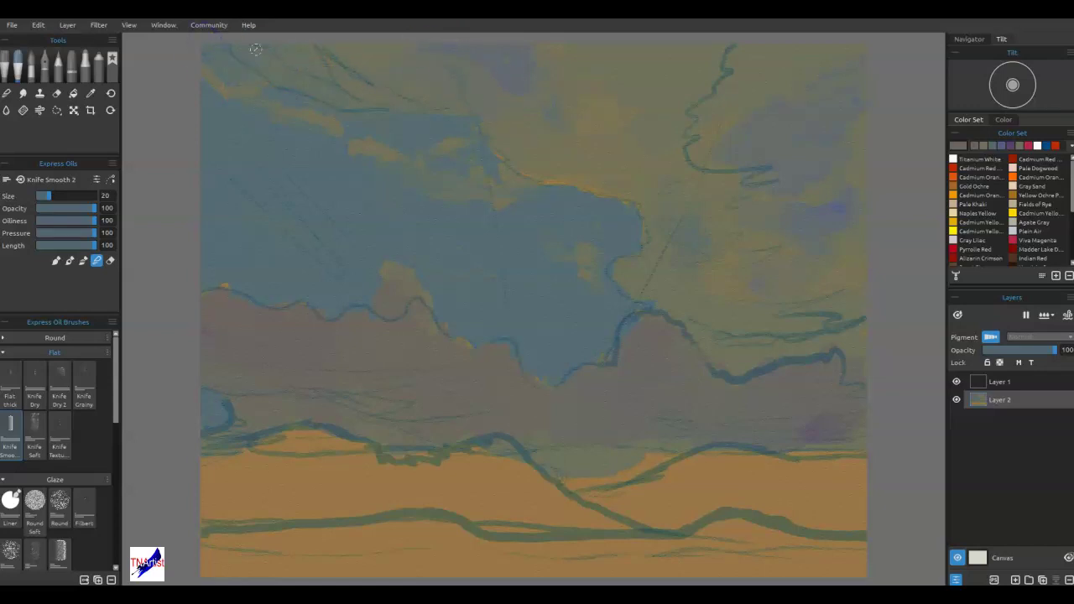
pyautogui.click(804, 382)
# - Smudge the brown ground over the gray-green gap between the hills below the horizon
pyautogui.moveTo(579, 477); pyautogui.dragTo(584, 467)
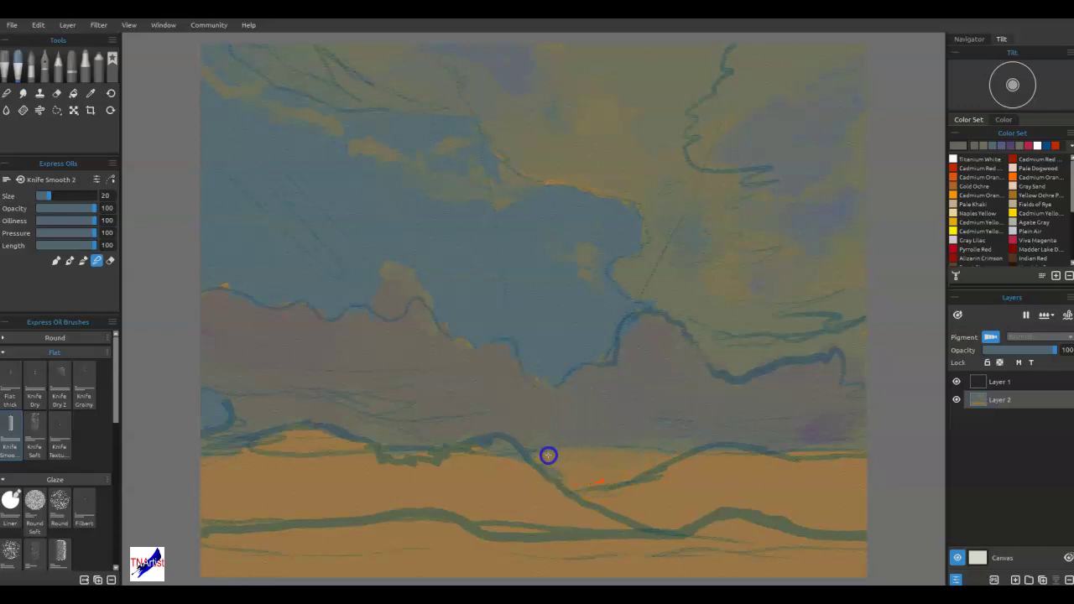
pyautogui.moveTo(652, 458)
pyautogui.mouseDown()
pyautogui.moveTo(527, 454)
pyautogui.moveTo(582, 455)
pyautogui.moveTo(828, 511)
pyautogui.mouseUp()
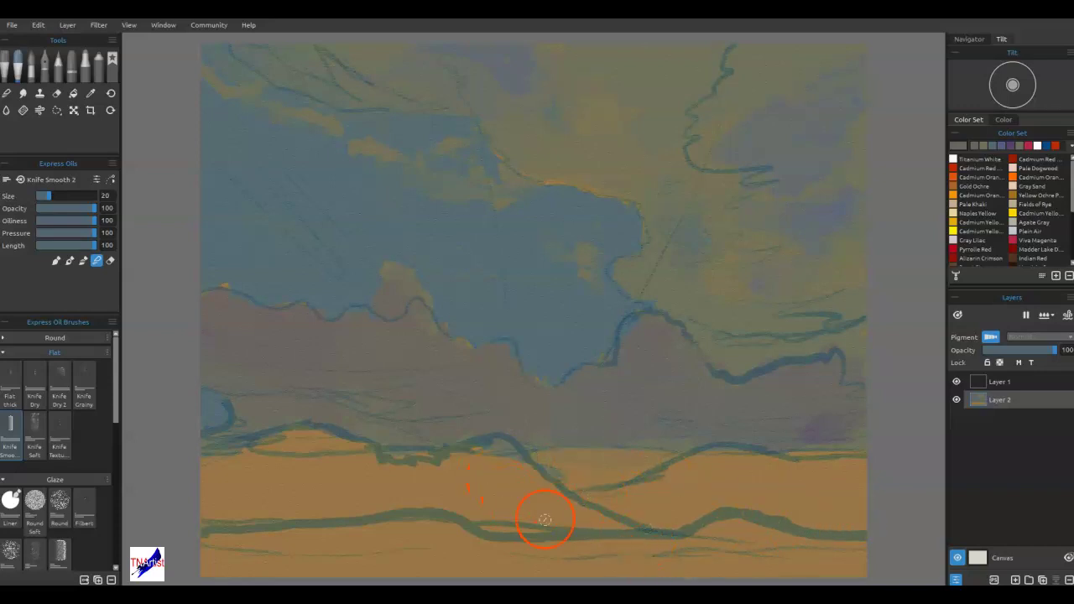
pyautogui.moveTo(808, 473)
pyautogui.mouseDown()
pyautogui.moveTo(803, 445)
pyautogui.moveTo(810, 459)
pyautogui.mouseUp()
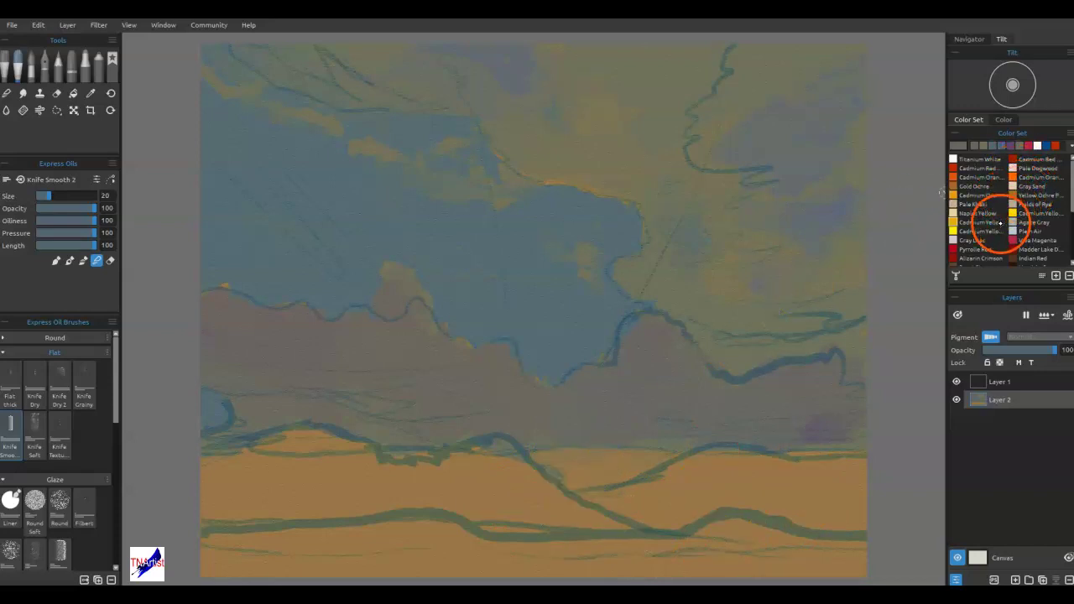
# - Dab Pale Dogwood and Naples Yellow into the gap between the hills and blend them together
pyautogui.click(1009, 168)
pyautogui.moveTo(607, 465); pyautogui.dragTo(629, 461)
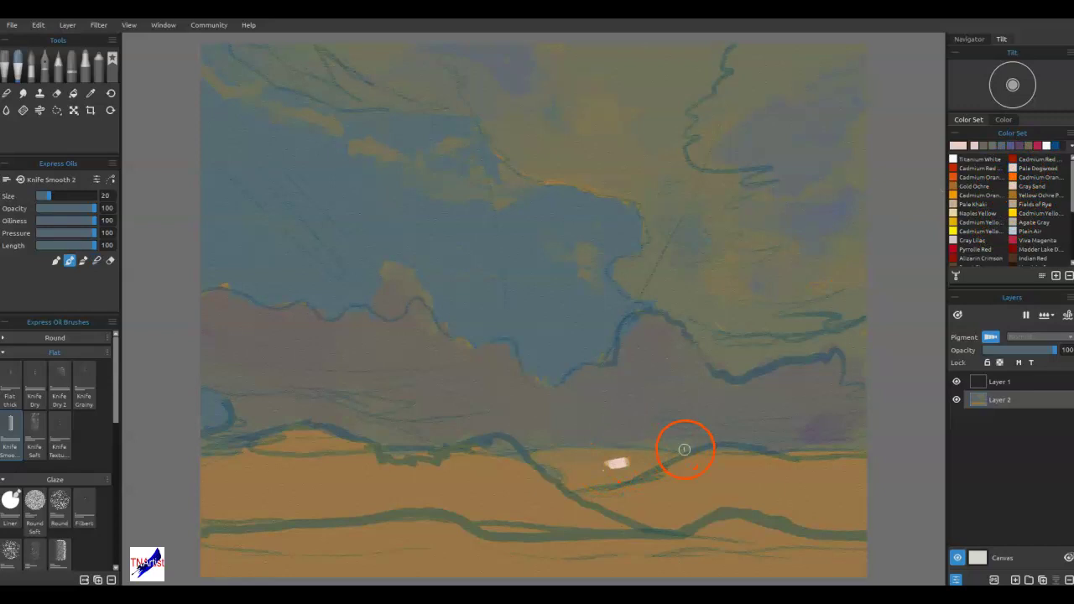
pyautogui.click(955, 215)
pyautogui.moveTo(624, 460); pyautogui.dragTo(606, 475)
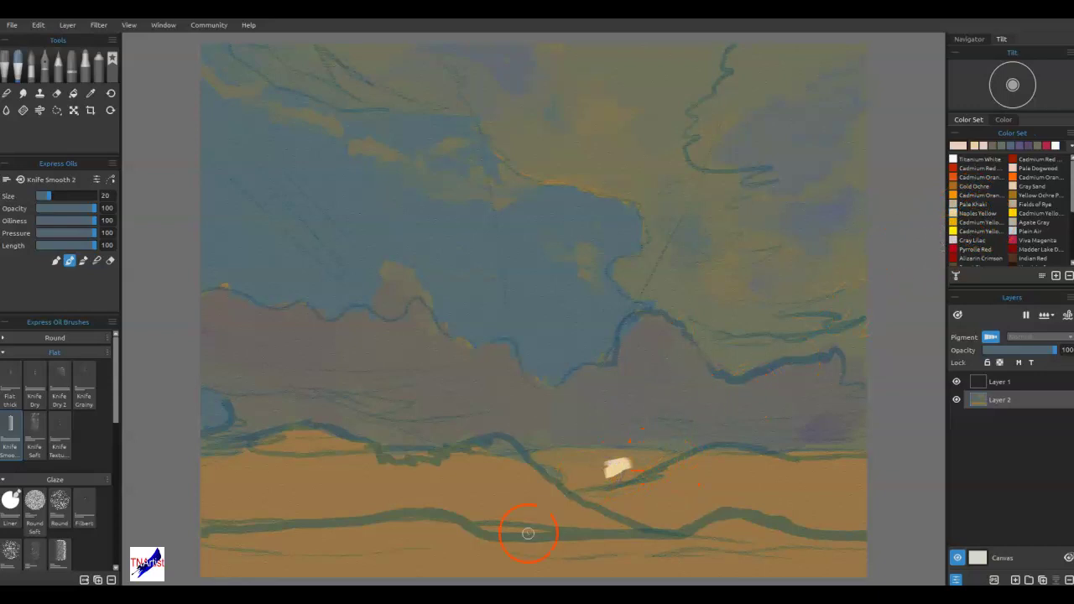
pyautogui.moveTo(631, 462)
pyautogui.mouseDown()
pyautogui.moveTo(604, 470)
pyautogui.moveTo(660, 464)
pyautogui.moveTo(659, 476)
pyautogui.moveTo(628, 450)
pyautogui.mouseUp()
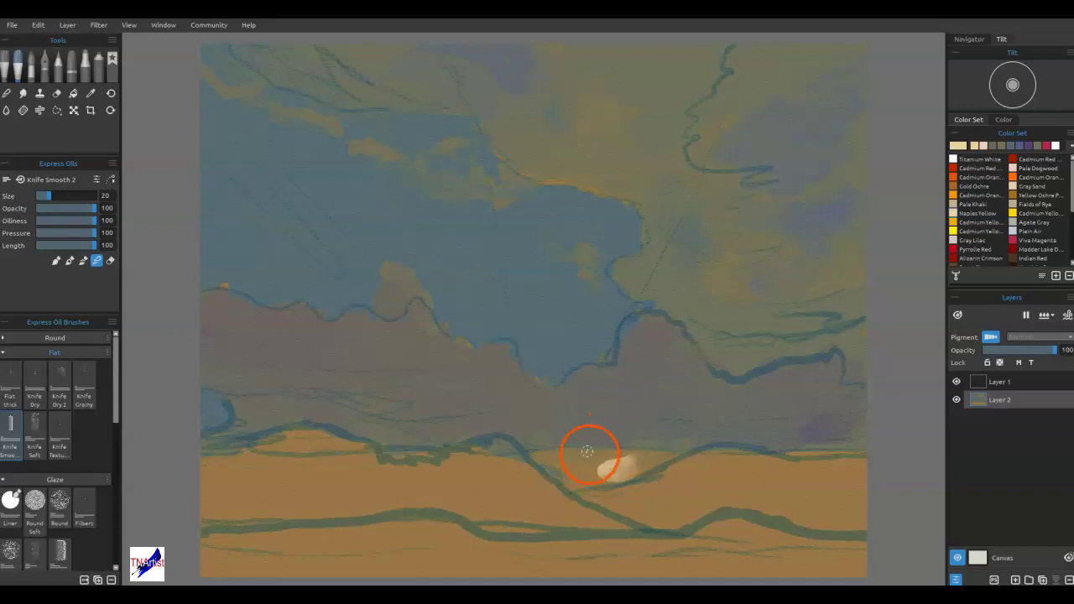
# - Sample the pale cream mix, fill the gap between the hills, and add a thin strip along the right horizon
pyautogui.press('alt')
pyautogui.keyDown('alt'); pyautogui.click(602, 469); pyautogui.keyUp('alt')
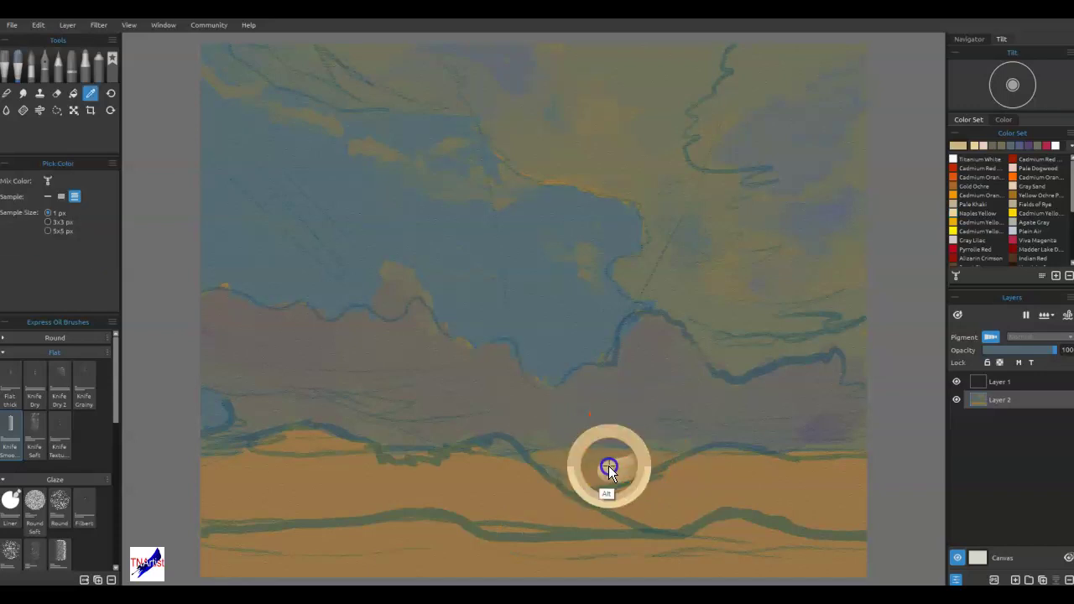
pyautogui.moveTo(609, 468)
pyautogui.mouseDown()
pyautogui.moveTo(657, 455)
pyautogui.moveTo(638, 469)
pyautogui.moveTo(622, 455)
pyautogui.moveTo(655, 452)
pyautogui.moveTo(594, 457)
pyautogui.moveTo(625, 463)
pyautogui.moveTo(607, 474)
pyautogui.moveTo(622, 478)
pyautogui.moveTo(593, 476)
pyautogui.moveTo(633, 465)
pyautogui.moveTo(568, 452)
pyautogui.moveTo(556, 474)
pyautogui.moveTo(575, 488)
pyautogui.moveTo(646, 463)
pyautogui.moveTo(568, 470)
pyautogui.moveTo(632, 453)
pyautogui.moveTo(618, 463)
pyautogui.moveTo(653, 461)
pyautogui.mouseUp()
pyautogui.moveTo(786, 455); pyautogui.dragTo(832, 451)
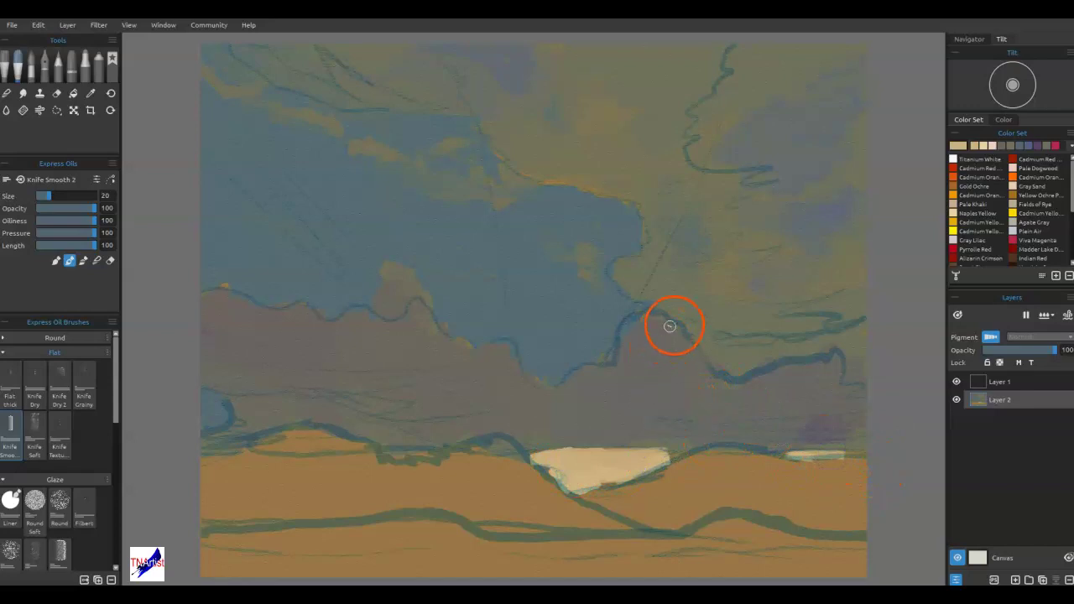
# - Paint cream highlights along the cloud edges right of the opening, the lower-right cloud tops and the upper-right cloud outline
pyautogui.moveTo(666, 331)
pyautogui.mouseDown()
pyautogui.moveTo(710, 357)
pyautogui.moveTo(683, 304)
pyautogui.moveTo(618, 282)
pyautogui.moveTo(637, 239)
pyautogui.moveTo(617, 198)
pyautogui.mouseUp()
pyautogui.moveTo(583, 188)
pyautogui.mouseDown()
pyautogui.moveTo(485, 145)
pyautogui.moveTo(477, 117)
pyautogui.moveTo(417, 110)
pyautogui.mouseUp()
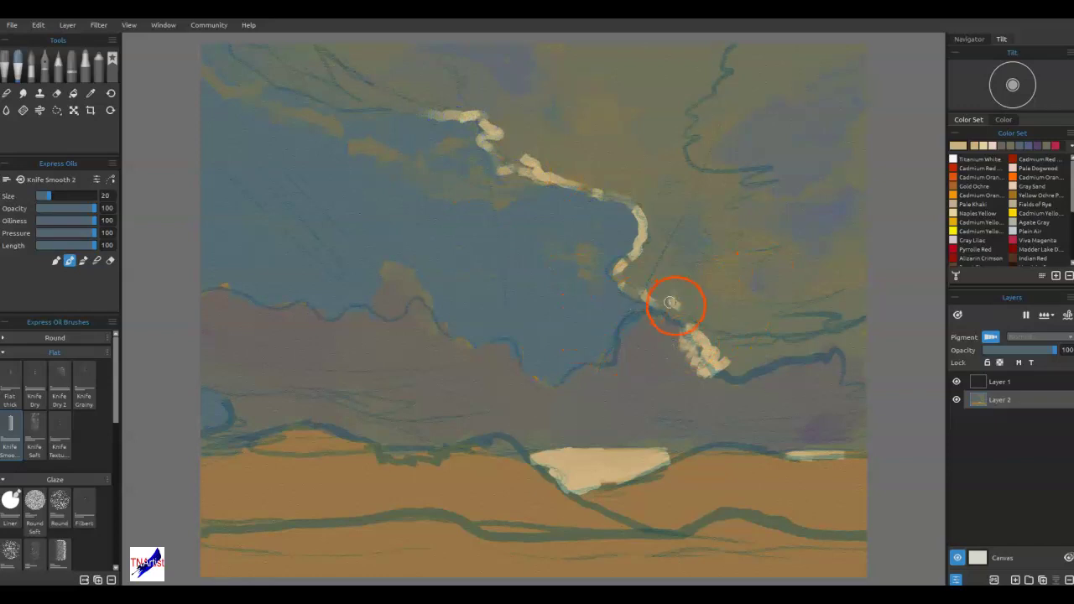
pyautogui.moveTo(640, 316); pyautogui.dragTo(633, 333)
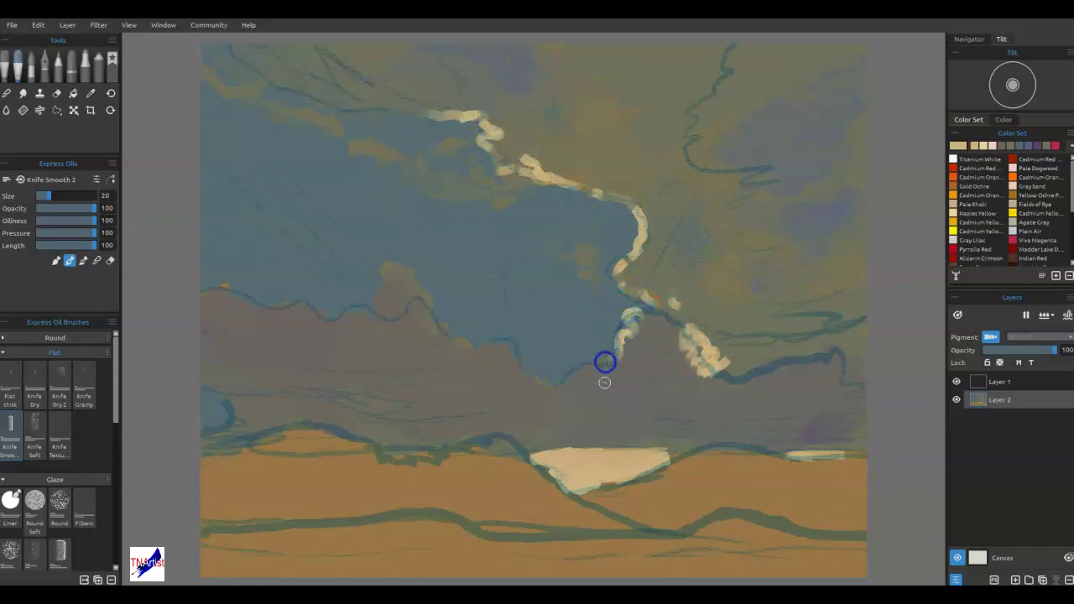
pyautogui.moveTo(758, 368)
pyautogui.mouseDown()
pyautogui.moveTo(772, 360)
pyautogui.moveTo(751, 339)
pyautogui.mouseUp()
pyautogui.moveTo(689, 115)
pyautogui.mouseDown()
pyautogui.moveTo(718, 175)
pyautogui.moveTo(755, 174)
pyautogui.mouseUp()
# - Blend the cream highlights on the upper-right cloud, the opening's cloud edge and the lower-right clouds into the gray-green
pyautogui.press('b')
pyautogui.moveTo(700, 149)
pyautogui.mouseDown()
pyautogui.moveTo(690, 130)
pyautogui.moveTo(702, 118)
pyautogui.moveTo(690, 144)
pyautogui.moveTo(772, 168)
pyautogui.moveTo(724, 137)
pyautogui.moveTo(720, 102)
pyautogui.moveTo(745, 159)
pyautogui.mouseUp()
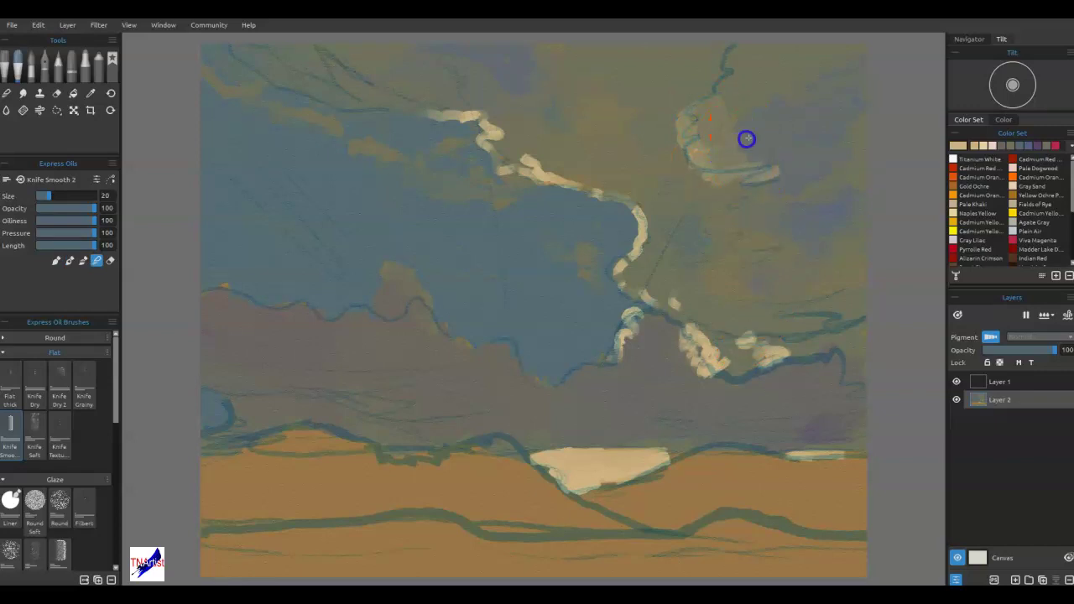
pyautogui.moveTo(637, 208); pyautogui.dragTo(642, 244)
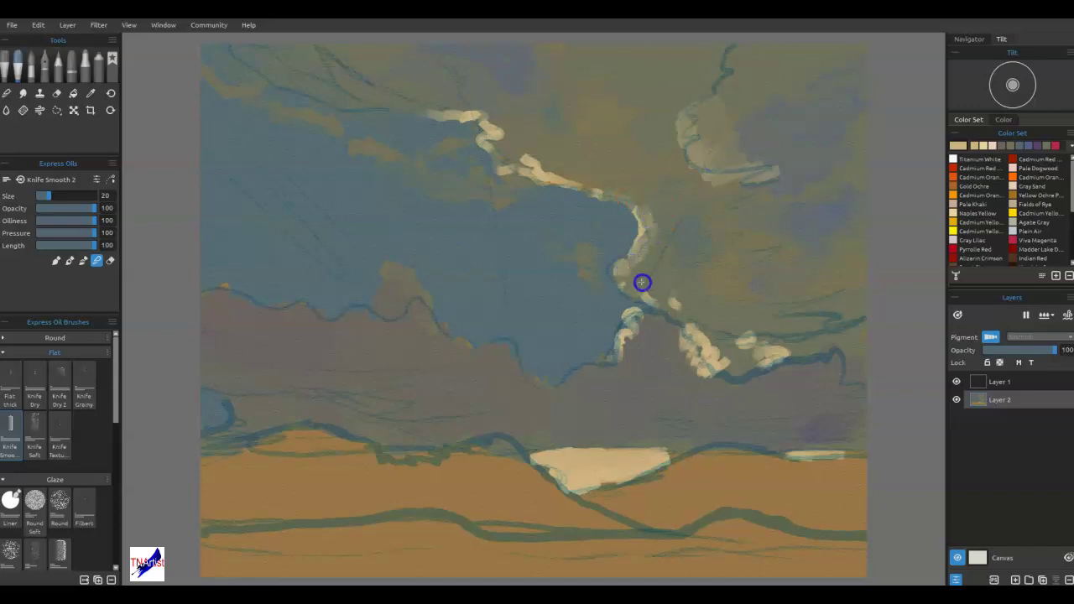
pyautogui.moveTo(663, 300); pyautogui.dragTo(645, 200)
pyautogui.moveTo(560, 171)
pyautogui.mouseDown()
pyautogui.moveTo(524, 154)
pyautogui.moveTo(560, 173)
pyautogui.moveTo(508, 149)
pyautogui.moveTo(505, 159)
pyautogui.moveTo(473, 106)
pyautogui.moveTo(443, 114)
pyautogui.moveTo(517, 136)
pyautogui.mouseUp()
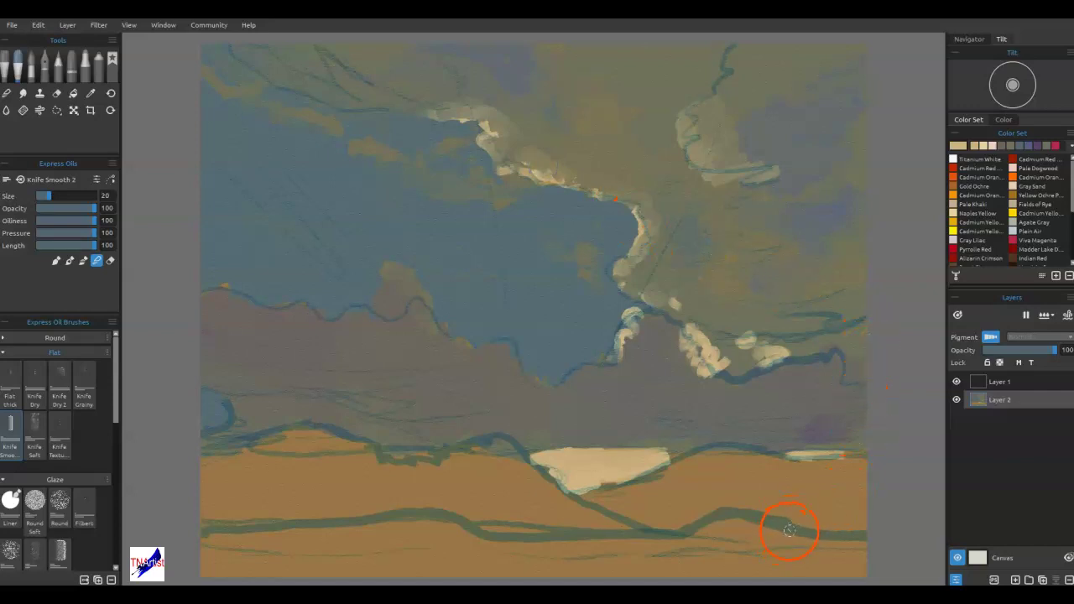
pyautogui.moveTo(786, 353)
pyautogui.mouseDown()
pyautogui.moveTo(764, 366)
pyautogui.moveTo(777, 346)
pyautogui.moveTo(723, 381)
pyautogui.mouseUp()
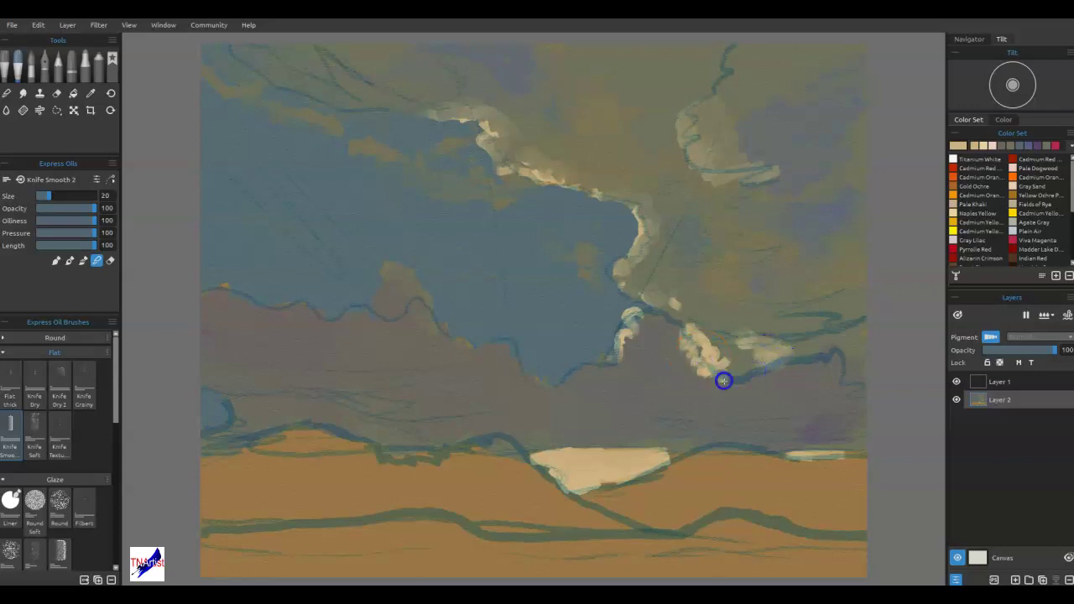
# - Hide Layer 1 and soften the cream highlights on the clouds at the opening's lower right
pyautogui.click(956, 381)
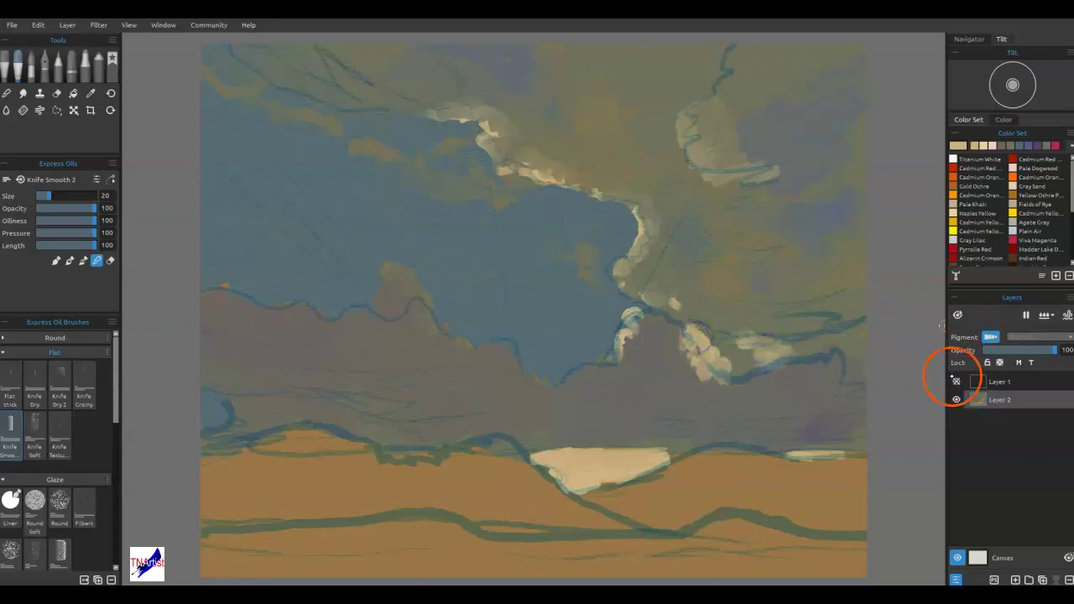
pyautogui.moveTo(709, 357); pyautogui.dragTo(688, 345)
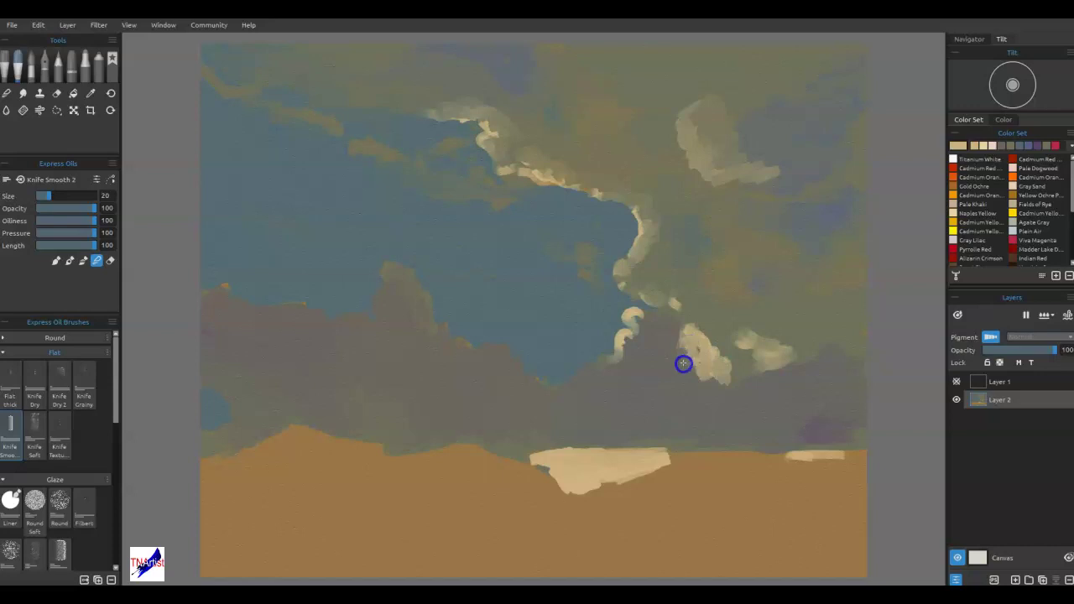
pyautogui.moveTo(731, 382); pyautogui.dragTo(691, 336)
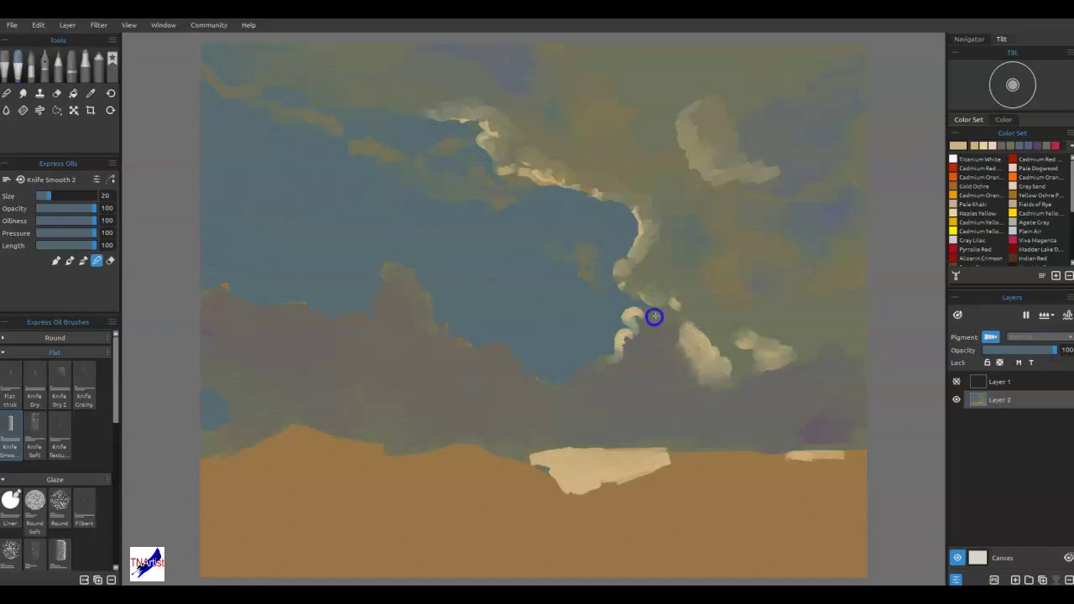
pyautogui.moveTo(627, 335); pyautogui.dragTo(619, 353)
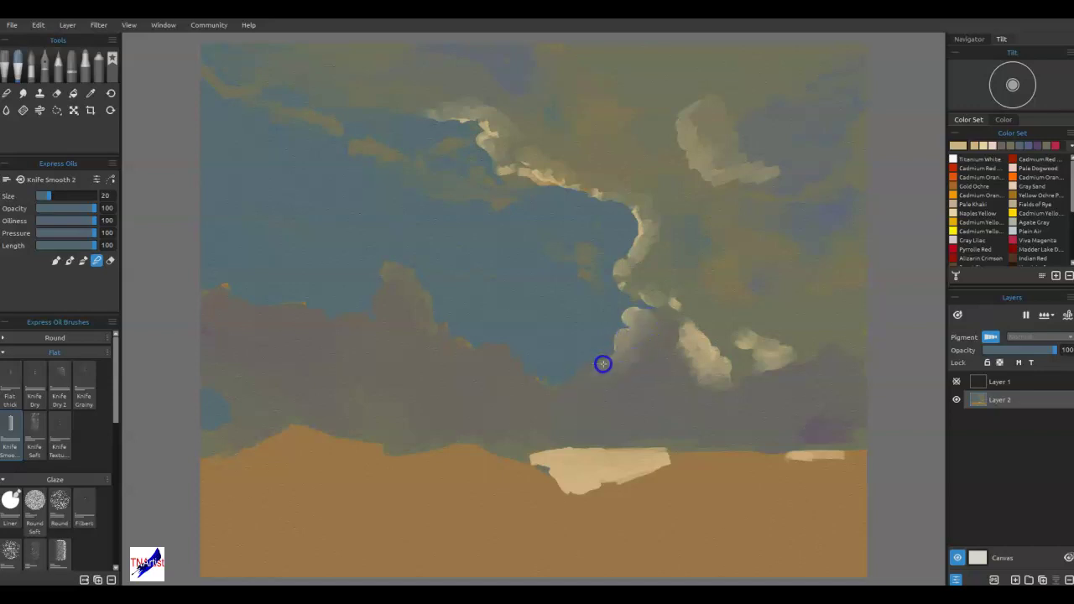
pyautogui.moveTo(687, 366); pyautogui.dragTo(656, 292)
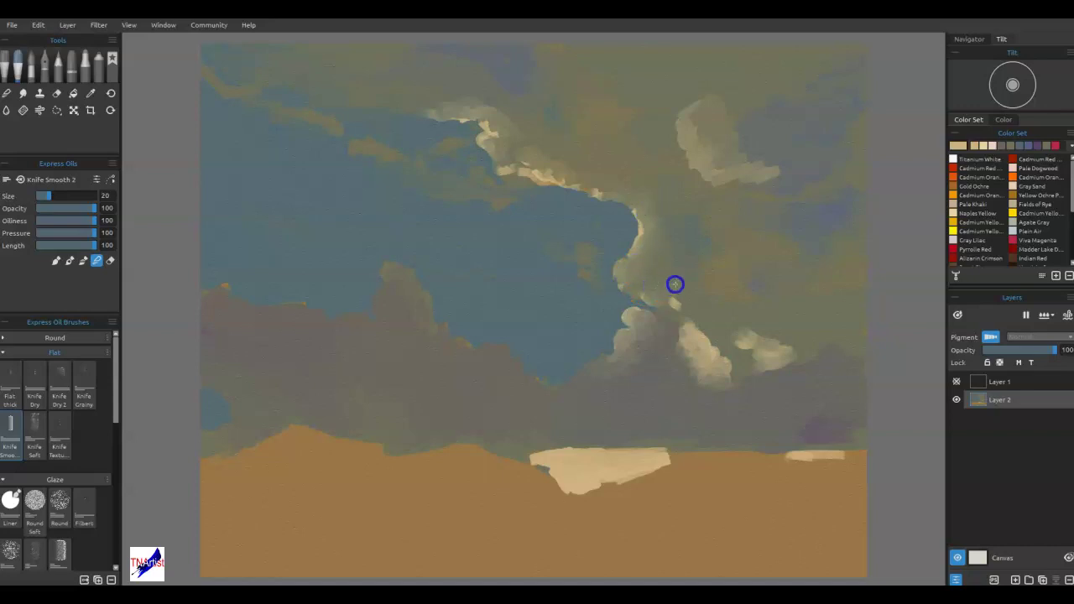
pyautogui.moveTo(793, 366)
pyautogui.mouseDown()
pyautogui.moveTo(802, 378)
pyautogui.moveTo(769, 409)
pyautogui.mouseUp()
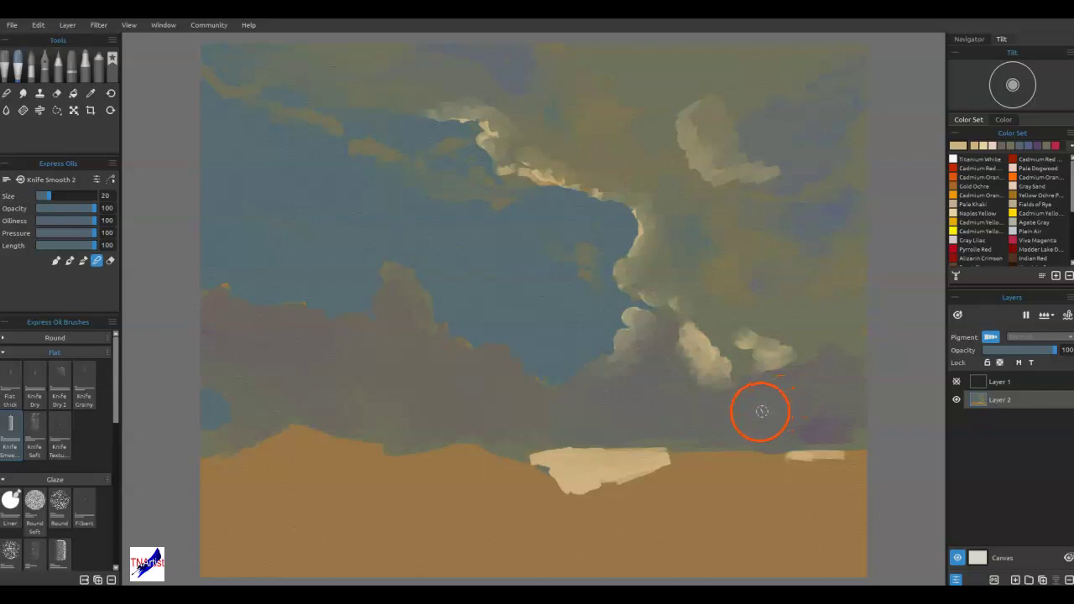
# - Paint cream light rays fanning upward from the base of the blue opening
pyautogui.press('b')
pyautogui.press('m')
pyautogui.moveTo(559, 332)
pyautogui.mouseDown()
pyautogui.moveTo(562, 372)
pyautogui.moveTo(570, 319)
pyautogui.moveTo(545, 360)
pyautogui.moveTo(523, 255)
pyautogui.mouseUp()
pyautogui.moveTo(521, 340); pyautogui.dragTo(515, 303)
pyautogui.moveTo(515, 343); pyautogui.dragTo(426, 220)
pyautogui.moveTo(488, 320)
pyautogui.mouseDown()
pyautogui.moveTo(473, 297)
pyautogui.moveTo(494, 314)
pyautogui.moveTo(436, 219)
pyautogui.mouseUp()
pyautogui.moveTo(505, 307); pyautogui.dragTo(460, 214)
pyautogui.moveTo(513, 275); pyautogui.dragTo(499, 234)
# - Enlarge the brush to 45 and blend the cream rays into a soft, pale glow across the blue opening
pyautogui.press('n')
pyautogui.moveTo(567, 357)
pyautogui.mouseDown()
pyautogui.moveTo(577, 304)
pyautogui.moveTo(594, 309)
pyautogui.moveTo(562, 372)
pyautogui.moveTo(557, 294)
pyautogui.moveTo(542, 349)
pyautogui.moveTo(527, 304)
pyautogui.moveTo(523, 333)
pyautogui.moveTo(522, 281)
pyautogui.moveTo(543, 306)
pyautogui.moveTo(491, 252)
pyautogui.moveTo(507, 317)
pyautogui.mouseUp()
pyautogui.press(']')
pyautogui.press(']')
pyautogui.press(']')
pyautogui.press(']')
pyautogui.press(']')
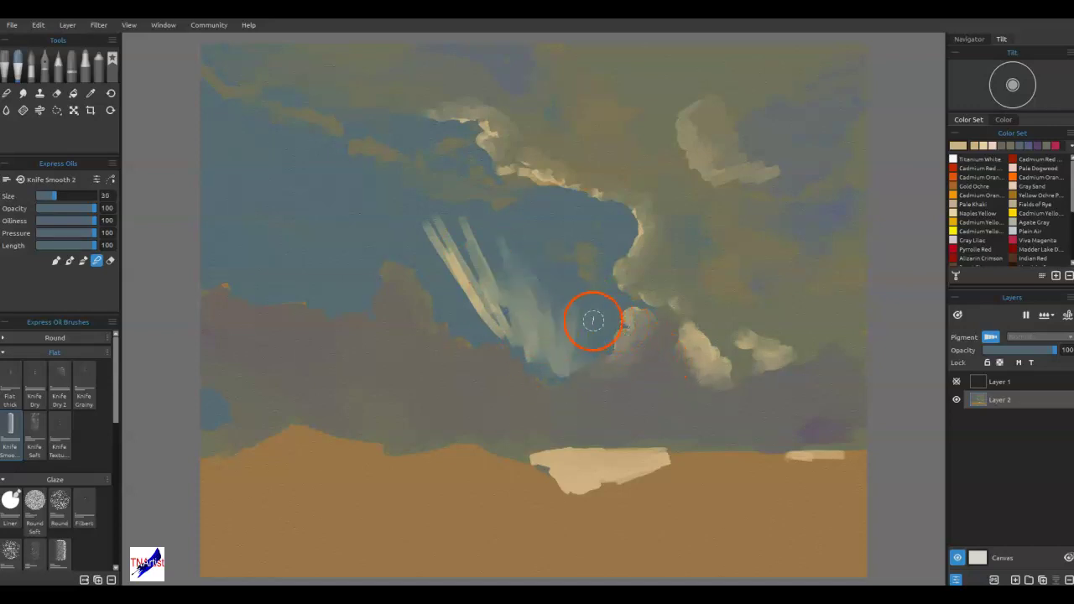
pyautogui.moveTo(551, 359)
pyautogui.mouseDown()
pyautogui.moveTo(560, 280)
pyautogui.moveTo(557, 364)
pyautogui.moveTo(561, 352)
pyautogui.moveTo(575, 355)
pyautogui.moveTo(596, 263)
pyautogui.moveTo(592, 349)
pyautogui.moveTo(575, 285)
pyautogui.moveTo(543, 370)
pyautogui.moveTo(527, 313)
pyautogui.moveTo(544, 350)
pyautogui.moveTo(536, 200)
pyautogui.moveTo(544, 358)
pyautogui.moveTo(528, 274)
pyautogui.moveTo(574, 242)
pyautogui.moveTo(582, 259)
pyautogui.moveTo(486, 255)
pyautogui.moveTo(450, 235)
pyautogui.moveTo(476, 304)
pyautogui.moveTo(488, 291)
pyautogui.moveTo(466, 215)
pyautogui.moveTo(489, 321)
pyautogui.moveTo(475, 297)
pyautogui.moveTo(527, 360)
pyautogui.moveTo(451, 218)
pyautogui.mouseUp()
pyautogui.moveTo(545, 365)
pyautogui.mouseDown()
pyautogui.moveTo(537, 300)
pyautogui.moveTo(551, 369)
pyautogui.moveTo(571, 360)
pyautogui.moveTo(562, 357)
pyautogui.moveTo(567, 367)
pyautogui.moveTo(550, 382)
pyautogui.moveTo(604, 257)
pyautogui.moveTo(577, 347)
pyautogui.moveTo(588, 316)
pyautogui.mouseUp()
pyautogui.moveTo(474, 312)
pyautogui.mouseDown()
pyautogui.moveTo(425, 243)
pyautogui.moveTo(458, 234)
pyautogui.mouseUp()
pyautogui.moveTo(494, 325); pyautogui.dragTo(364, 184)
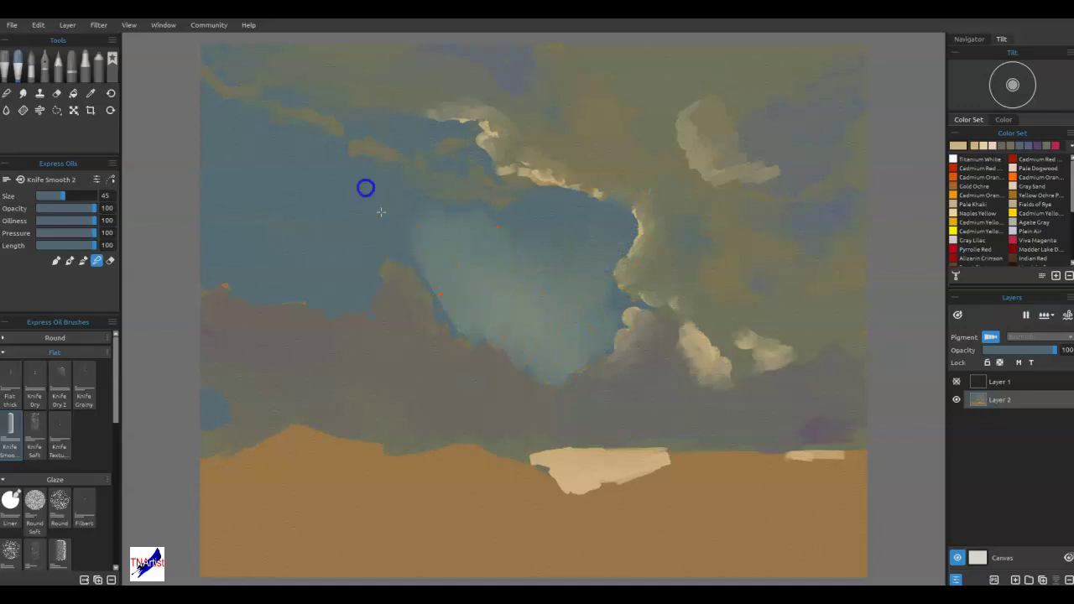
# - Smooth the left and lower edges of the pale glow into the blue opening
pyautogui.moveTo(517, 280)
pyautogui.mouseDown()
pyautogui.moveTo(575, 370)
pyautogui.moveTo(579, 341)
pyautogui.mouseUp()
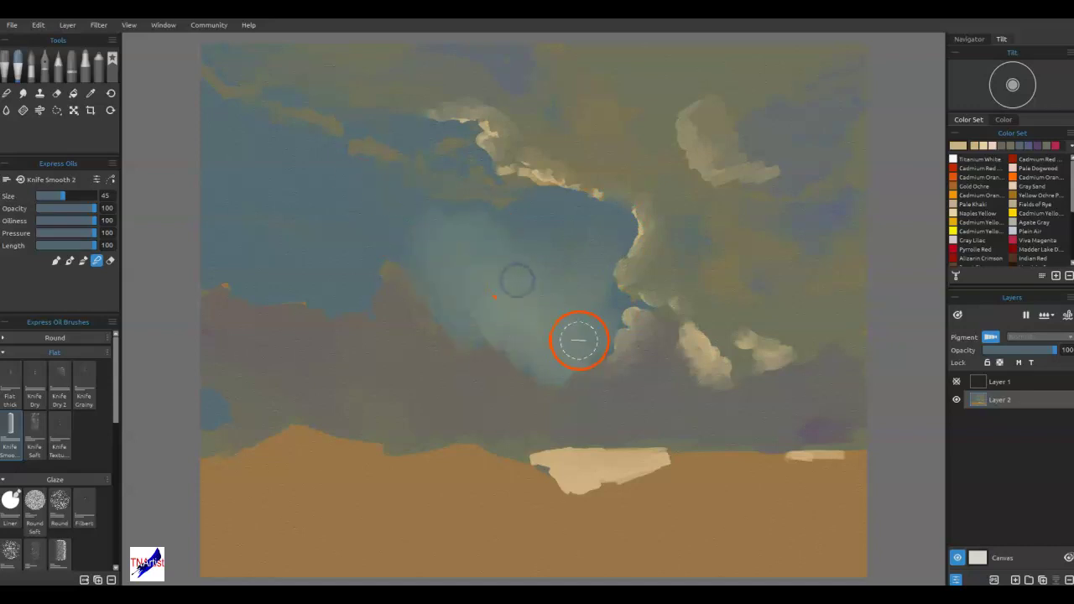
pyautogui.moveTo(684, 479)
pyautogui.mouseDown()
pyautogui.moveTo(650, 460)
pyautogui.moveTo(644, 466)
pyautogui.moveTo(659, 472)
pyautogui.moveTo(623, 472)
pyautogui.mouseUp()
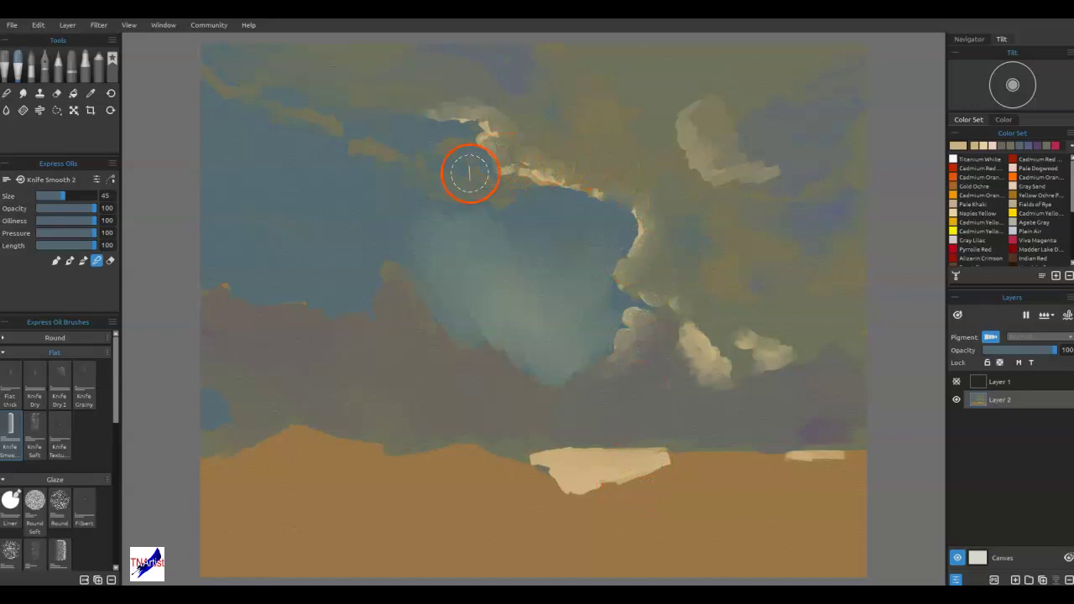
# - Reduce the brush to 10 and paint thin warm cream lines along the upper-left cloud edges down to the opening
pyautogui.click(988, 146)
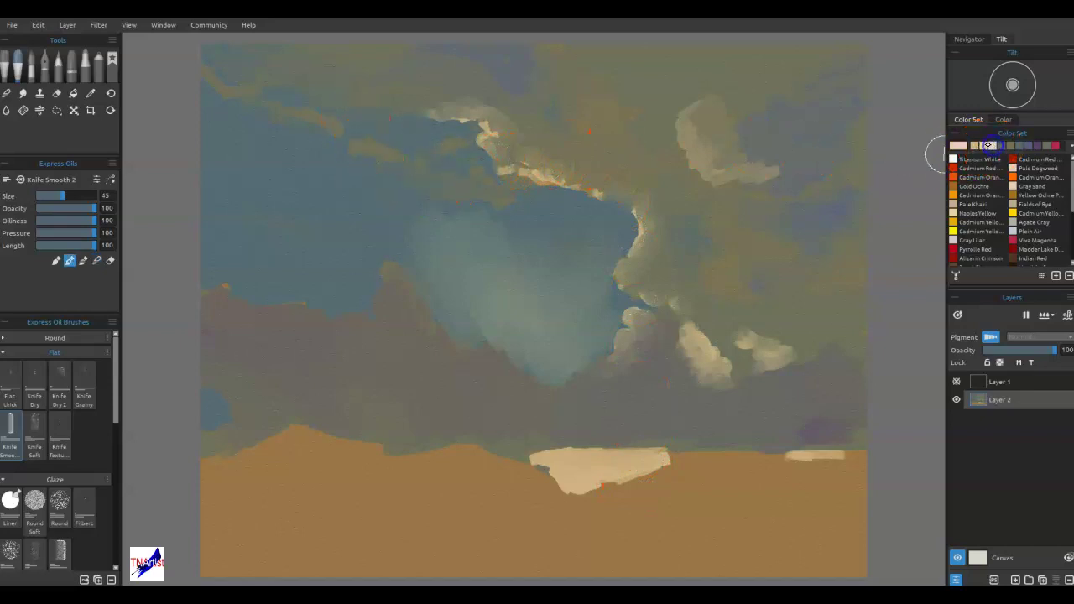
pyautogui.click(973, 146)
pyautogui.moveTo(394, 149); pyautogui.dragTo(331, 161)
pyautogui.press('[')
pyautogui.press('[')
pyautogui.press('[')
pyautogui.press('[')
pyautogui.press('[')
pyautogui.press('[')
pyautogui.press('[')
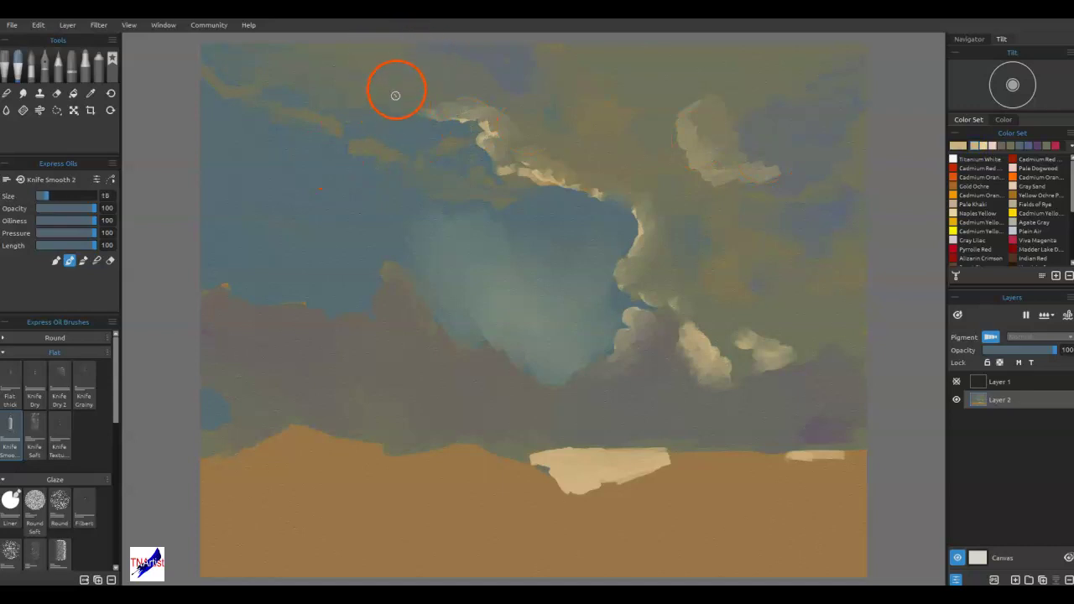
pyautogui.moveTo(422, 106)
pyautogui.mouseDown()
pyautogui.moveTo(333, 107)
pyautogui.moveTo(249, 84)
pyautogui.moveTo(320, 85)
pyautogui.moveTo(344, 98)
pyautogui.moveTo(265, 66)
pyautogui.mouseUp()
pyautogui.moveTo(428, 119)
pyautogui.mouseDown()
pyautogui.moveTo(456, 112)
pyautogui.moveTo(386, 150)
pyautogui.moveTo(358, 138)
pyautogui.moveTo(431, 150)
pyautogui.moveTo(493, 199)
pyautogui.moveTo(480, 192)
pyautogui.mouseUp()
# - Enlarge the brush to 25 and blend the cream lines into the upper-left clouds and the opening's top edge
pyautogui.press('n')
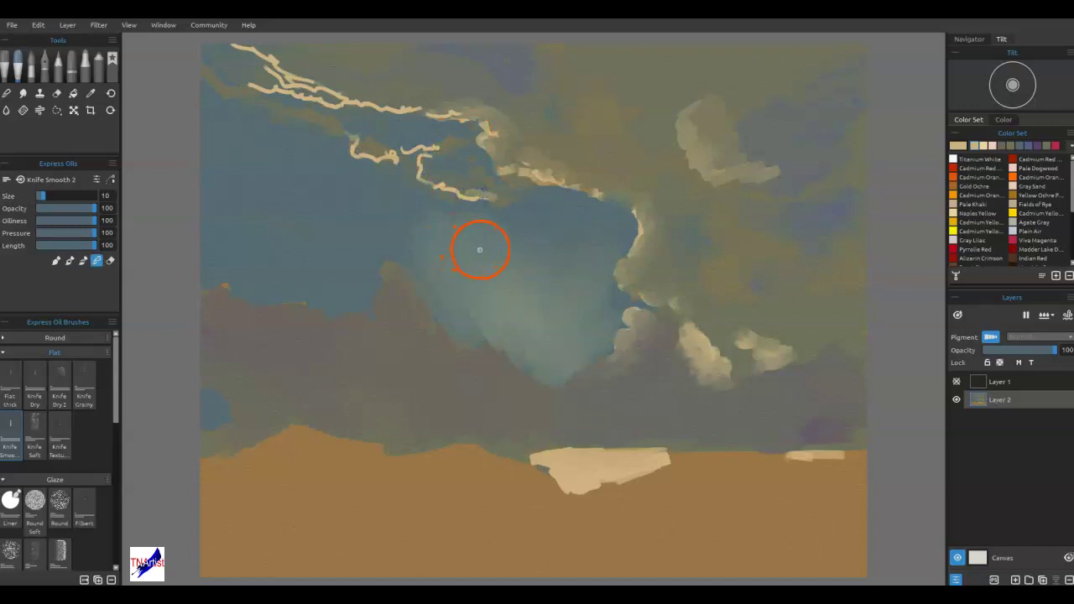
pyautogui.press(']')
pyautogui.moveTo(464, 189); pyautogui.dragTo(471, 193)
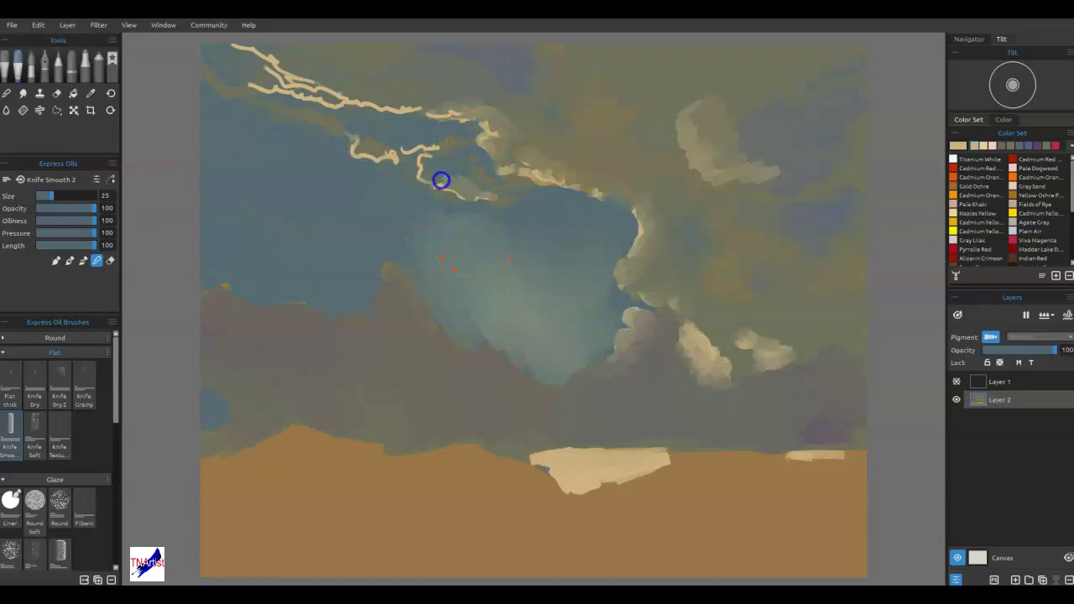
pyautogui.moveTo(445, 156)
pyautogui.mouseDown()
pyautogui.moveTo(402, 146)
pyautogui.moveTo(437, 151)
pyautogui.moveTo(421, 166)
pyautogui.moveTo(463, 201)
pyautogui.moveTo(506, 206)
pyautogui.mouseUp()
pyautogui.moveTo(386, 160)
pyautogui.mouseDown()
pyautogui.moveTo(362, 141)
pyautogui.moveTo(356, 155)
pyautogui.moveTo(406, 151)
pyautogui.moveTo(348, 89)
pyautogui.moveTo(237, 52)
pyautogui.mouseUp()
pyautogui.moveTo(306, 72)
pyautogui.mouseDown()
pyautogui.moveTo(297, 96)
pyautogui.moveTo(253, 87)
pyautogui.moveTo(308, 106)
pyautogui.moveTo(344, 109)
pyautogui.moveTo(364, 98)
pyautogui.moveTo(400, 111)
pyautogui.moveTo(404, 102)
pyautogui.moveTo(468, 109)
pyautogui.moveTo(512, 143)
pyautogui.moveTo(626, 283)
pyautogui.moveTo(549, 225)
pyautogui.moveTo(552, 187)
pyautogui.mouseUp()
pyautogui.moveTo(549, 169); pyautogui.dragTo(565, 181)
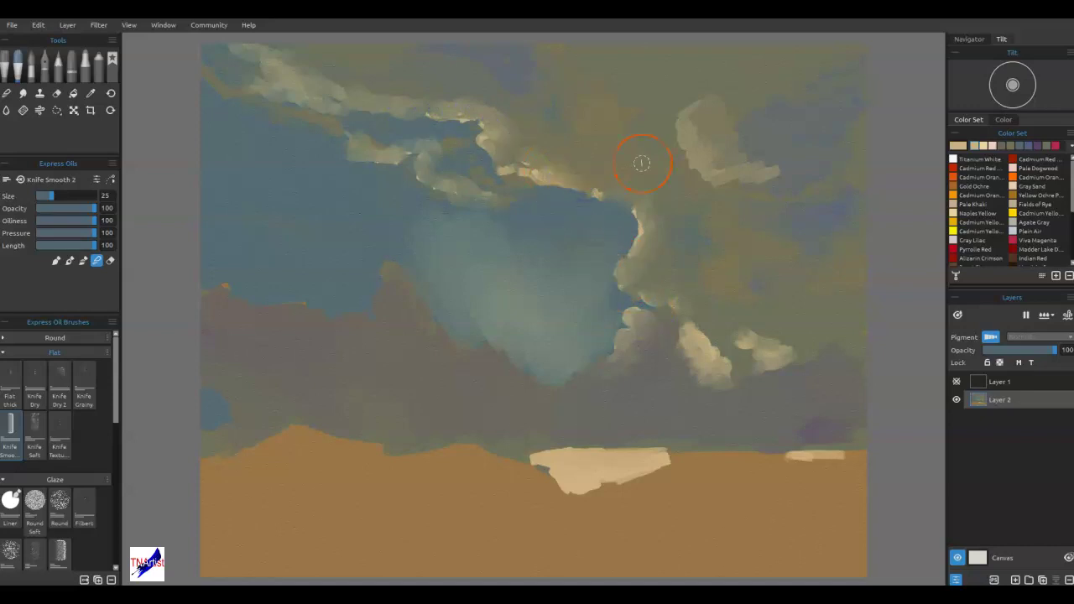
pyautogui.moveTo(614, 221); pyautogui.dragTo(611, 235)
# - Paint small mauve clouds across the upper part of the pale glow and out toward the blue sky on the left
pyautogui.click(1002, 146)
pyautogui.moveTo(532, 259); pyautogui.dragTo(562, 235)
pyautogui.moveTo(579, 275)
pyautogui.mouseDown()
pyautogui.moveTo(534, 263)
pyautogui.moveTo(501, 272)
pyautogui.mouseUp()
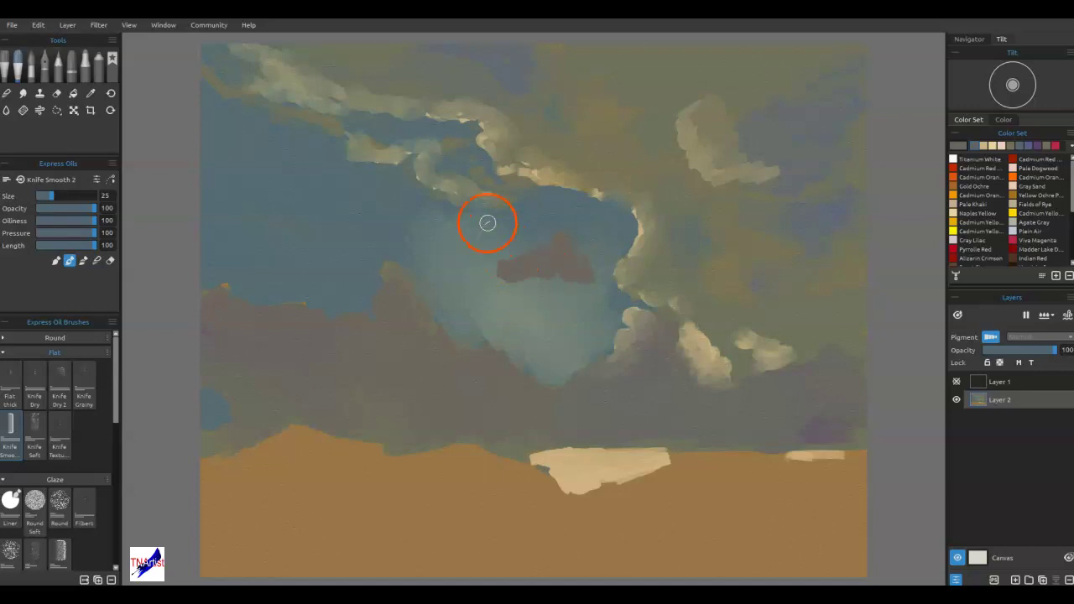
pyautogui.moveTo(452, 252); pyautogui.dragTo(425, 262)
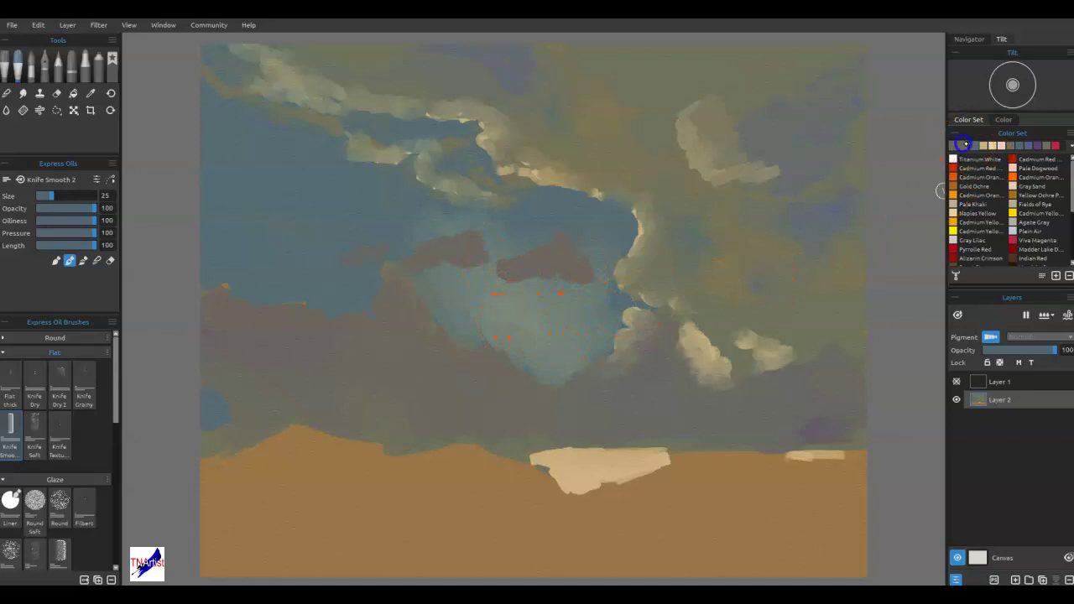
# - Mix a darker gray and paint it under the small mauve cloud and as a narrow cloud band lower in the opening
pyautogui.click(959, 145)
pyautogui.moveTo(652, 259); pyautogui.dragTo(667, 298)
pyautogui.click(611, 397)
pyautogui.moveTo(514, 282)
pyautogui.mouseDown()
pyautogui.moveTo(544, 264)
pyautogui.moveTo(516, 278)
pyautogui.moveTo(508, 311)
pyautogui.moveTo(453, 319)
pyautogui.moveTo(549, 317)
pyautogui.mouseUp()
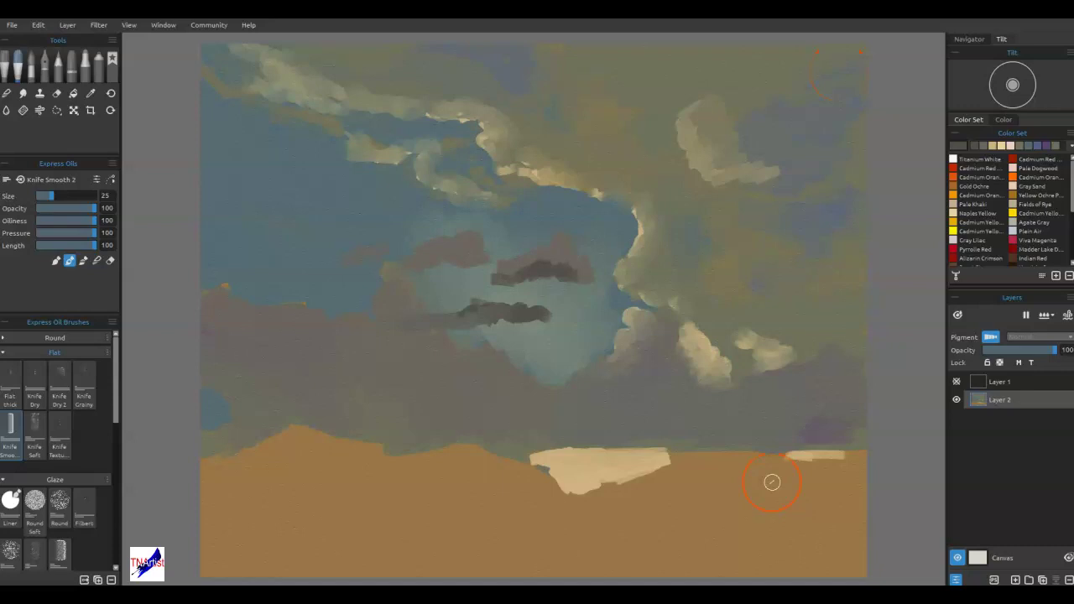
# - Enlarge the brush to 45 and paint dark gray shadow masses over the clouds along the upper-right edge
pyautogui.moveTo(806, 96)
pyautogui.mouseDown()
pyautogui.moveTo(808, 125)
pyautogui.moveTo(792, 118)
pyautogui.moveTo(780, 151)
pyautogui.moveTo(844, 120)
pyautogui.moveTo(773, 83)
pyautogui.moveTo(848, 92)
pyautogui.moveTo(855, 143)
pyautogui.moveTo(849, 186)
pyautogui.moveTo(815, 226)
pyautogui.moveTo(822, 261)
pyautogui.moveTo(700, 256)
pyautogui.moveTo(682, 236)
pyautogui.moveTo(836, 180)
pyautogui.moveTo(845, 163)
pyautogui.mouseUp()
pyautogui.press(']')
pyautogui.press(']')
pyautogui.press(']')
pyautogui.press(']')
pyautogui.press(']')
pyautogui.press('[')
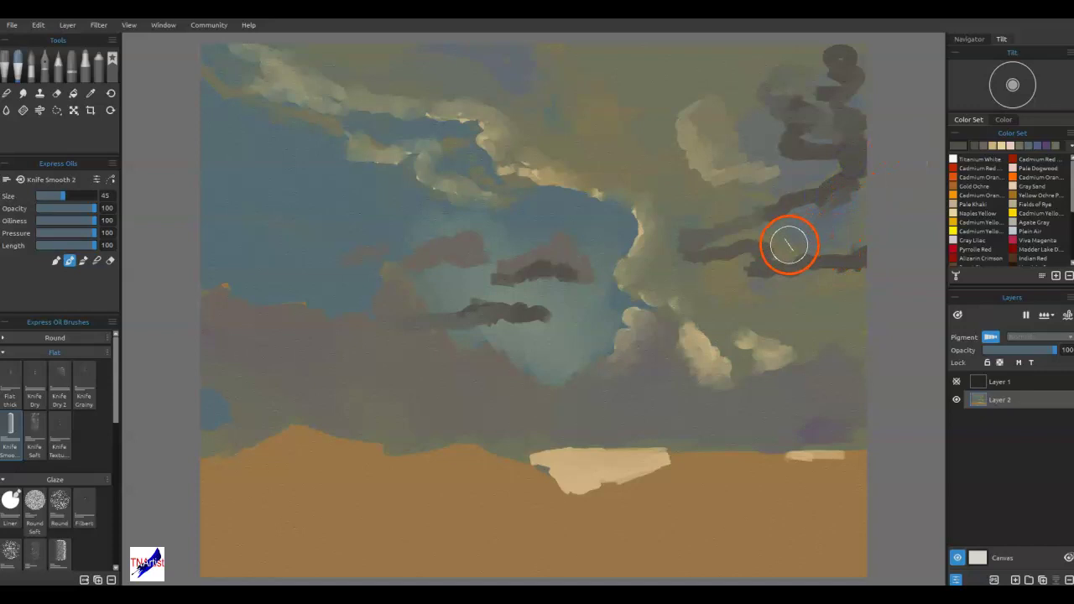
pyautogui.moveTo(793, 237); pyautogui.dragTo(836, 240)
pyautogui.moveTo(823, 108)
pyautogui.mouseDown()
pyautogui.moveTo(847, 86)
pyautogui.moveTo(781, 52)
pyautogui.moveTo(864, 49)
pyautogui.mouseUp()
# - Paint dark gray shadows on the top-center cloud and in horizontal bands across the lower-left cloud bank
pyautogui.moveTo(495, 52)
pyautogui.mouseDown()
pyautogui.moveTo(443, 79)
pyautogui.moveTo(424, 72)
pyautogui.moveTo(513, 47)
pyautogui.mouseUp()
pyautogui.moveTo(358, 374); pyautogui.dragTo(350, 374)
pyautogui.moveTo(342, 403); pyautogui.dragTo(410, 405)
pyautogui.moveTo(444, 450)
pyautogui.mouseDown()
pyautogui.moveTo(398, 395)
pyautogui.moveTo(428, 403)
pyautogui.moveTo(294, 403)
pyautogui.moveTo(288, 383)
pyautogui.moveTo(196, 369)
pyautogui.moveTo(208, 352)
pyautogui.mouseUp()
pyautogui.moveTo(421, 392); pyautogui.dragTo(482, 408)
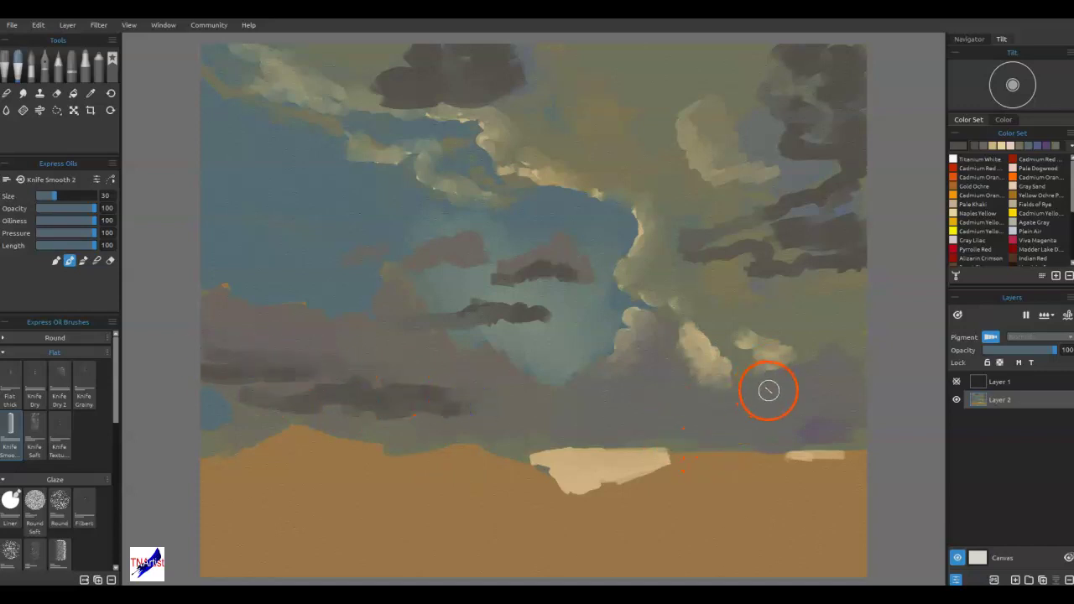
# - Blend the dark gray shadows on the upper-right clouds into the surrounding gray-green with a size 30 brush
pyautogui.press('b')
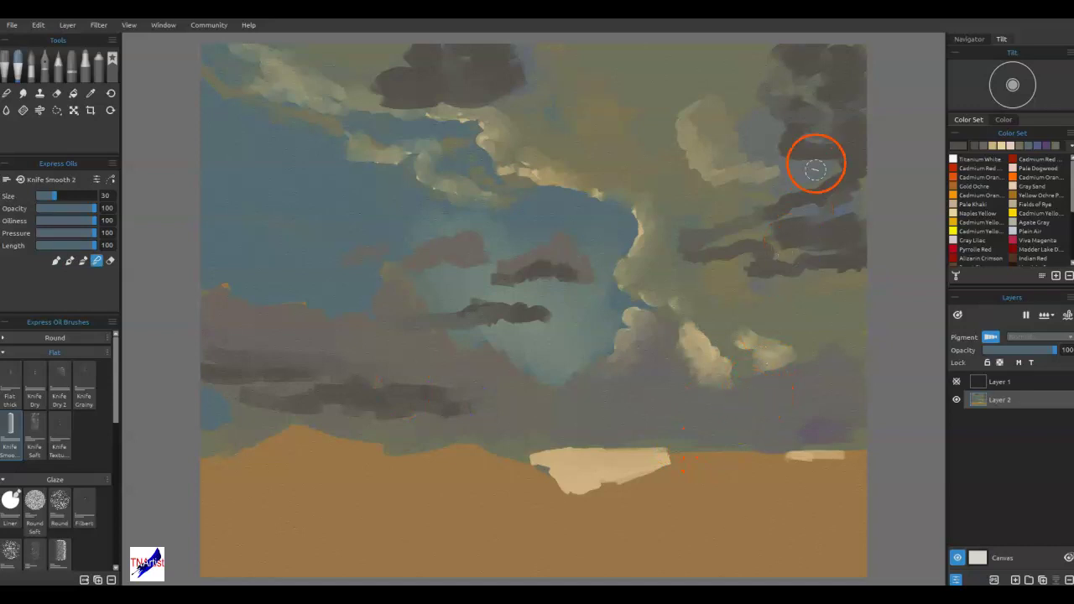
pyautogui.moveTo(809, 225)
pyautogui.mouseDown()
pyautogui.moveTo(820, 219)
pyautogui.moveTo(824, 244)
pyautogui.mouseUp()
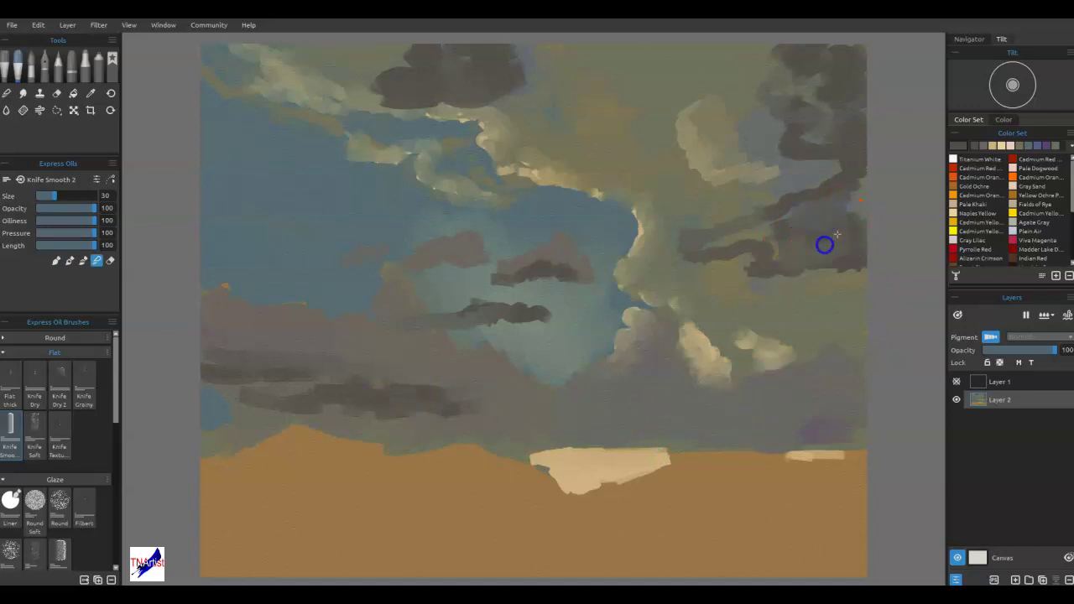
pyautogui.moveTo(689, 255)
pyautogui.mouseDown()
pyautogui.moveTo(757, 250)
pyautogui.moveTo(770, 271)
pyautogui.moveTo(754, 274)
pyautogui.moveTo(865, 262)
pyautogui.moveTo(862, 240)
pyautogui.moveTo(845, 241)
pyautogui.moveTo(858, 209)
pyautogui.mouseUp()
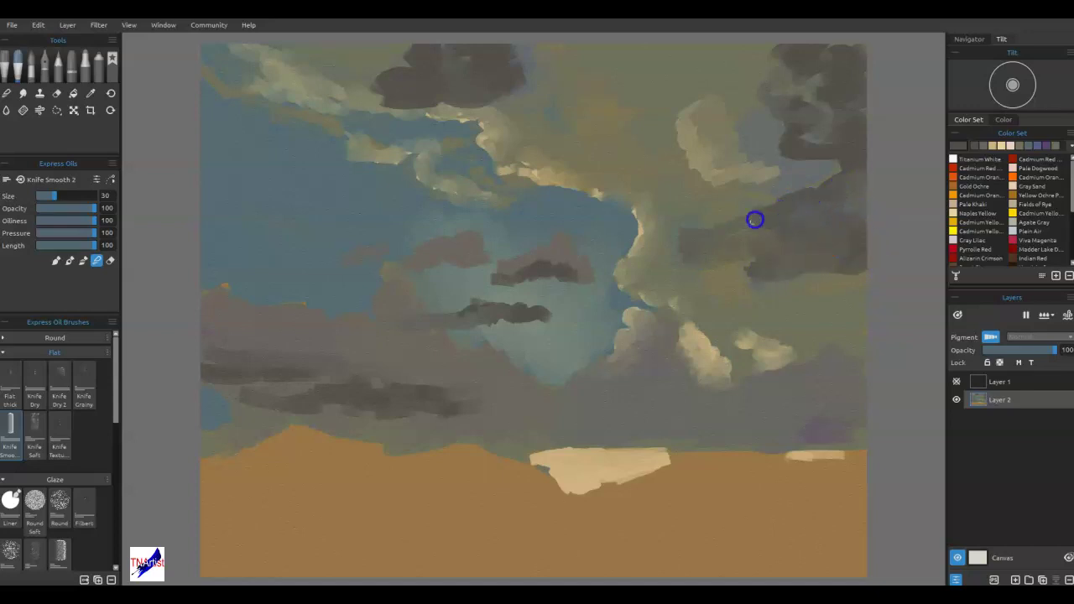
pyautogui.moveTo(687, 250)
pyautogui.mouseDown()
pyautogui.moveTo(676, 257)
pyautogui.moveTo(722, 248)
pyautogui.mouseUp()
pyautogui.moveTo(839, 172); pyautogui.dragTo(863, 149)
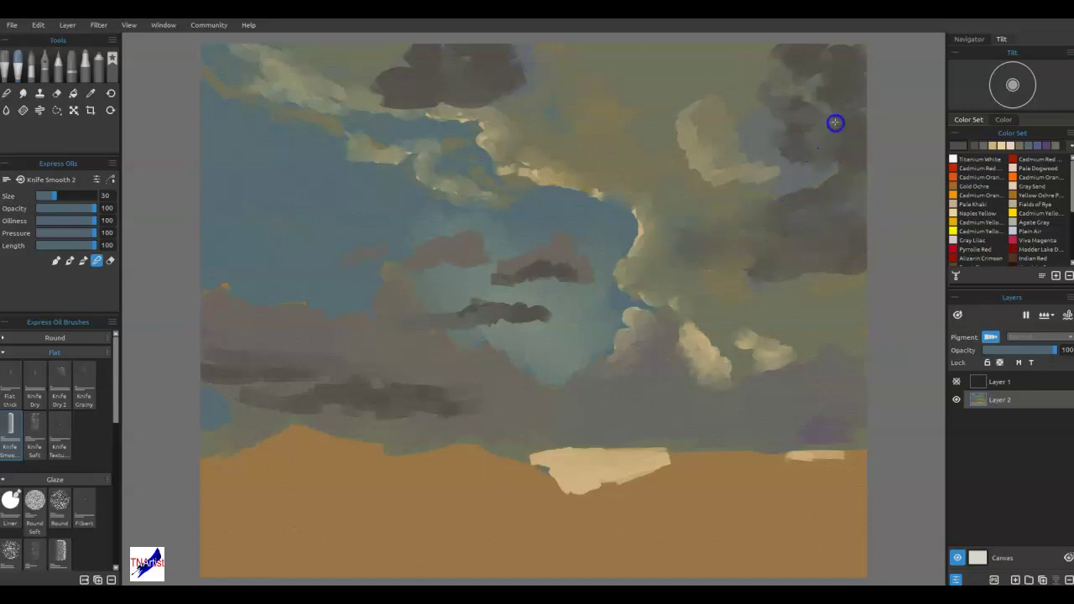
pyautogui.moveTo(776, 45)
pyautogui.mouseDown()
pyautogui.moveTo(807, 99)
pyautogui.moveTo(775, 131)
pyautogui.moveTo(792, 135)
pyautogui.moveTo(799, 126)
pyautogui.moveTo(762, 143)
pyautogui.moveTo(795, 140)
pyautogui.moveTo(769, 159)
pyautogui.moveTo(741, 156)
pyautogui.moveTo(735, 169)
pyautogui.moveTo(784, 138)
pyautogui.moveTo(724, 120)
pyautogui.moveTo(733, 112)
pyautogui.moveTo(719, 125)
pyautogui.moveTo(749, 141)
pyautogui.moveTo(717, 157)
pyautogui.moveTo(704, 131)
pyautogui.moveTo(715, 114)
pyautogui.moveTo(701, 113)
pyautogui.moveTo(697, 132)
pyautogui.moveTo(720, 175)
pyautogui.mouseUp()
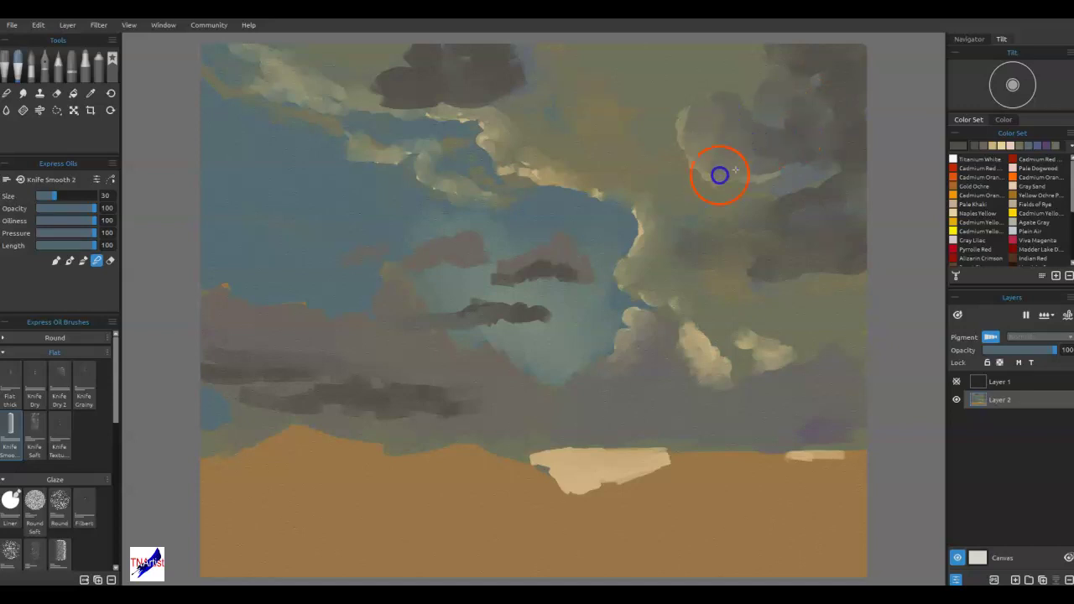
pyautogui.moveTo(769, 96)
pyautogui.mouseDown()
pyautogui.moveTo(825, 47)
pyautogui.moveTo(862, 104)
pyautogui.mouseUp()
pyautogui.moveTo(783, 202)
pyautogui.mouseDown()
pyautogui.moveTo(791, 249)
pyautogui.moveTo(801, 229)
pyautogui.moveTo(758, 254)
pyautogui.moveTo(750, 282)
pyautogui.moveTo(793, 286)
pyautogui.mouseUp()
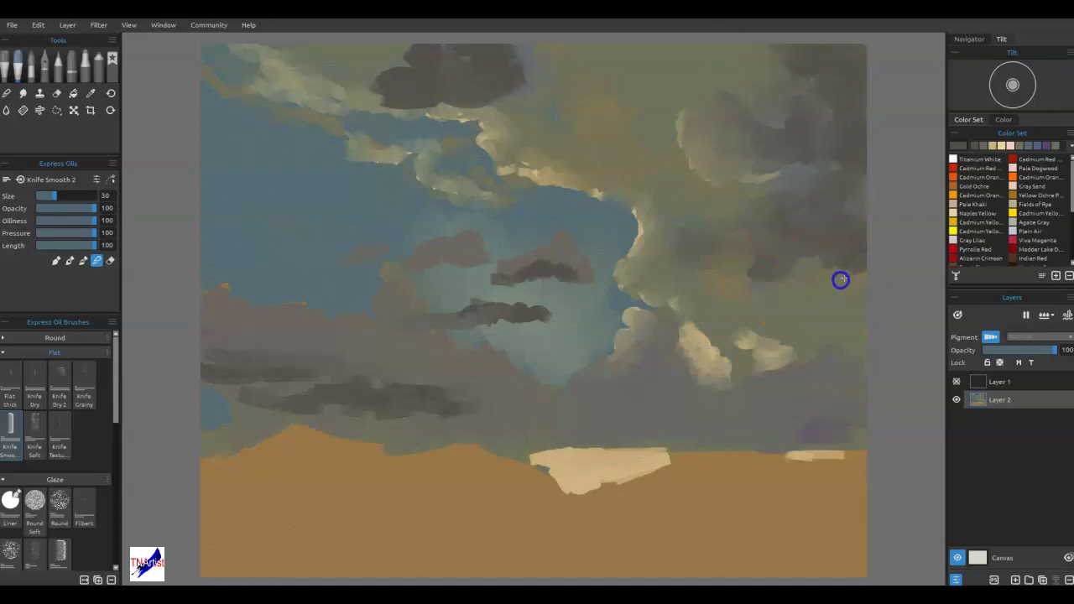
pyautogui.moveTo(759, 304)
pyautogui.mouseDown()
pyautogui.moveTo(729, 281)
pyautogui.moveTo(750, 302)
pyautogui.mouseUp()
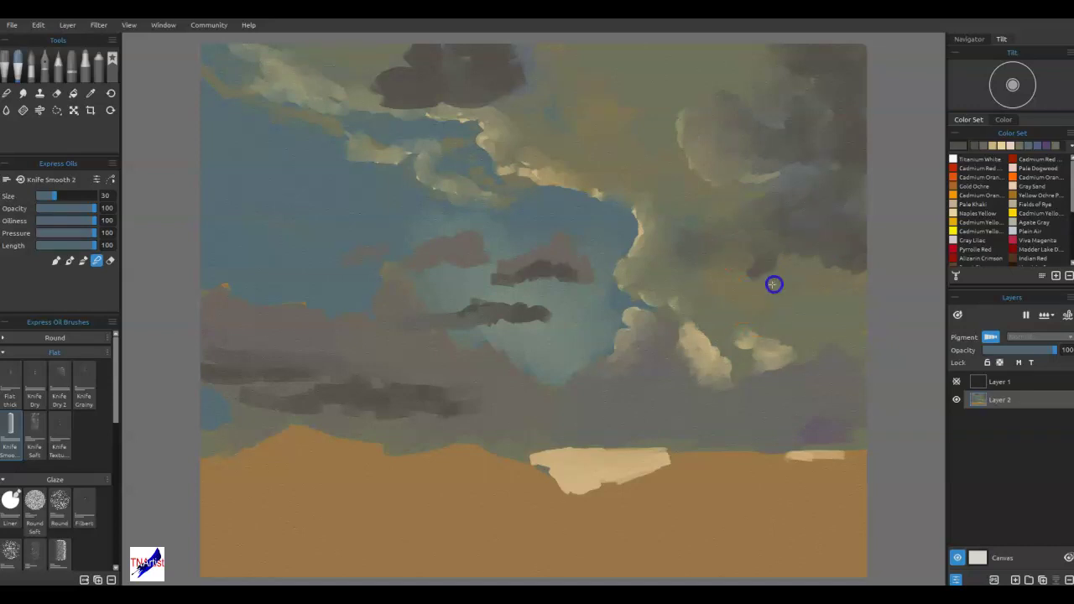
# - Soften the undersides of the cream highlights on the lower-right clouds into the gray cloud bank
pyautogui.moveTo(804, 327)
pyautogui.mouseDown()
pyautogui.moveTo(764, 345)
pyautogui.moveTo(805, 334)
pyautogui.moveTo(784, 376)
pyautogui.mouseUp()
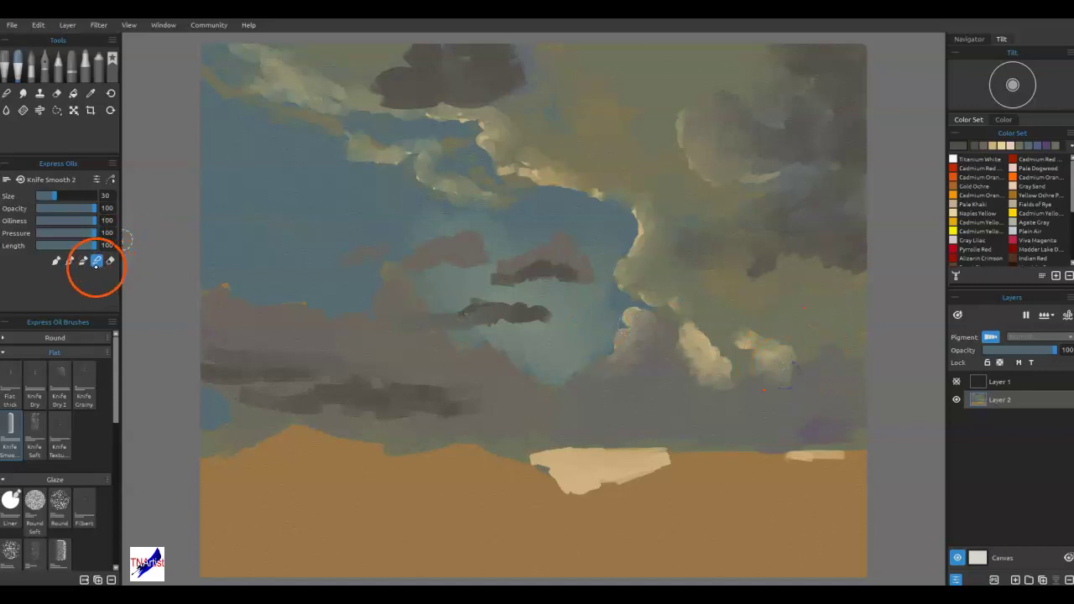
pyautogui.moveTo(797, 353)
pyautogui.mouseDown()
pyautogui.moveTo(786, 362)
pyautogui.moveTo(751, 328)
pyautogui.mouseUp()
pyautogui.moveTo(709, 375); pyautogui.dragTo(709, 389)
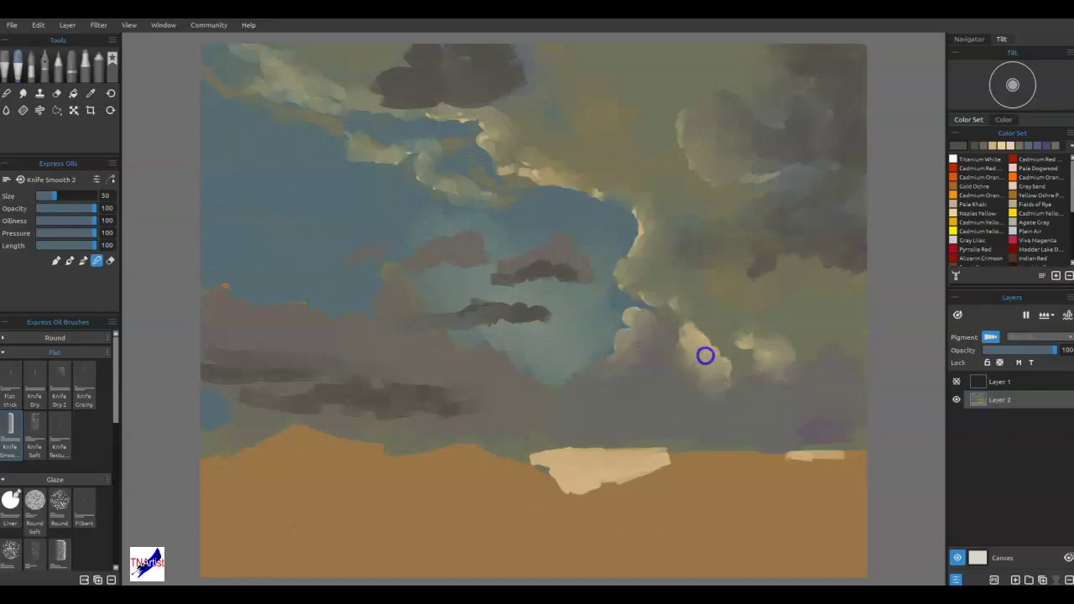
pyautogui.moveTo(674, 330)
pyautogui.mouseDown()
pyautogui.moveTo(698, 343)
pyautogui.moveTo(687, 365)
pyautogui.moveTo(715, 389)
pyautogui.moveTo(713, 371)
pyautogui.moveTo(678, 372)
pyautogui.moveTo(663, 341)
pyautogui.moveTo(680, 334)
pyautogui.moveTo(647, 330)
pyautogui.moveTo(635, 354)
pyautogui.moveTo(735, 262)
pyautogui.moveTo(736, 279)
pyautogui.moveTo(685, 343)
pyautogui.mouseUp()
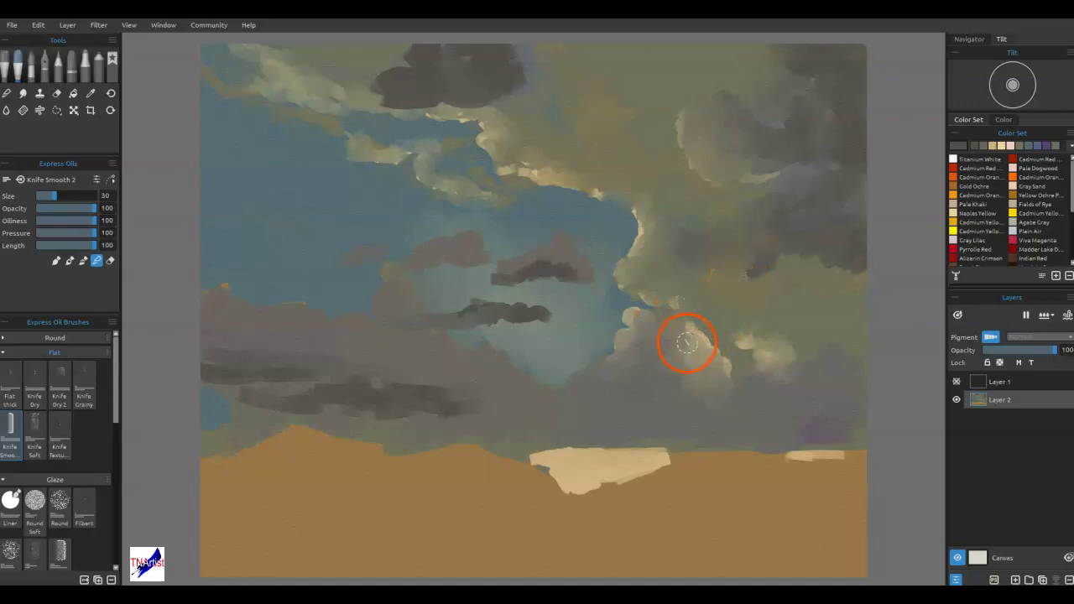
# - Blend the dark gray mass at the top center into the neighboring clouds and soften the cloud right of the opening
pyautogui.moveTo(505, 75)
pyautogui.mouseDown()
pyautogui.moveTo(511, 103)
pyautogui.moveTo(523, 104)
pyautogui.mouseUp()
pyautogui.moveTo(519, 65); pyautogui.dragTo(496, 56)
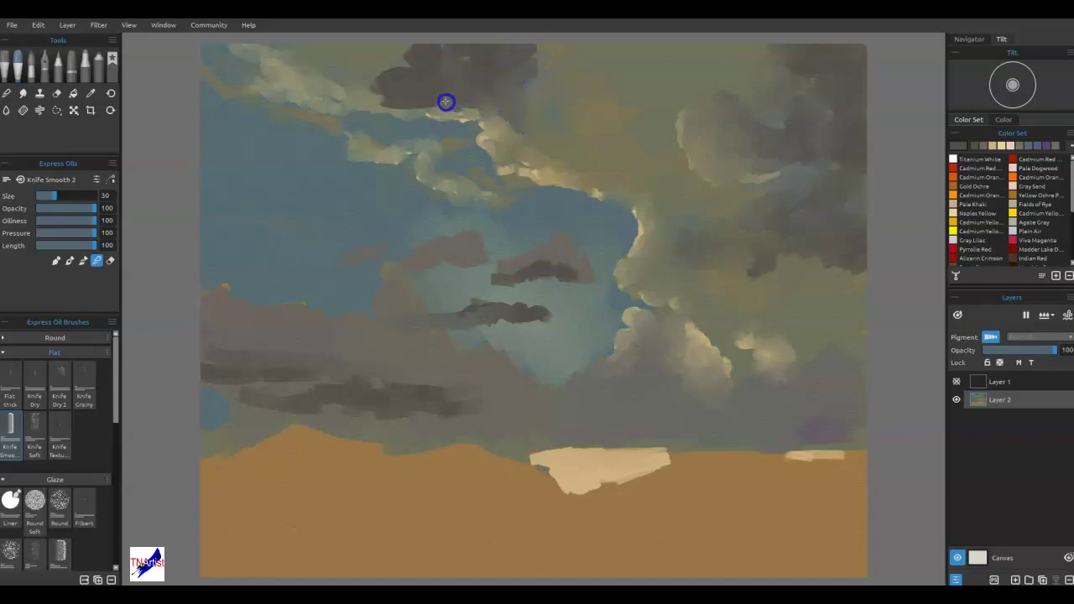
pyautogui.moveTo(401, 100)
pyautogui.mouseDown()
pyautogui.moveTo(396, 48)
pyautogui.moveTo(475, 30)
pyautogui.mouseUp()
pyautogui.moveTo(440, 65)
pyautogui.mouseDown()
pyautogui.moveTo(483, 56)
pyautogui.moveTo(443, 48)
pyautogui.moveTo(519, 55)
pyautogui.moveTo(620, 39)
pyautogui.mouseUp()
pyautogui.moveTo(524, 62)
pyautogui.mouseDown()
pyautogui.moveTo(492, 77)
pyautogui.moveTo(515, 78)
pyautogui.moveTo(513, 93)
pyautogui.mouseUp()
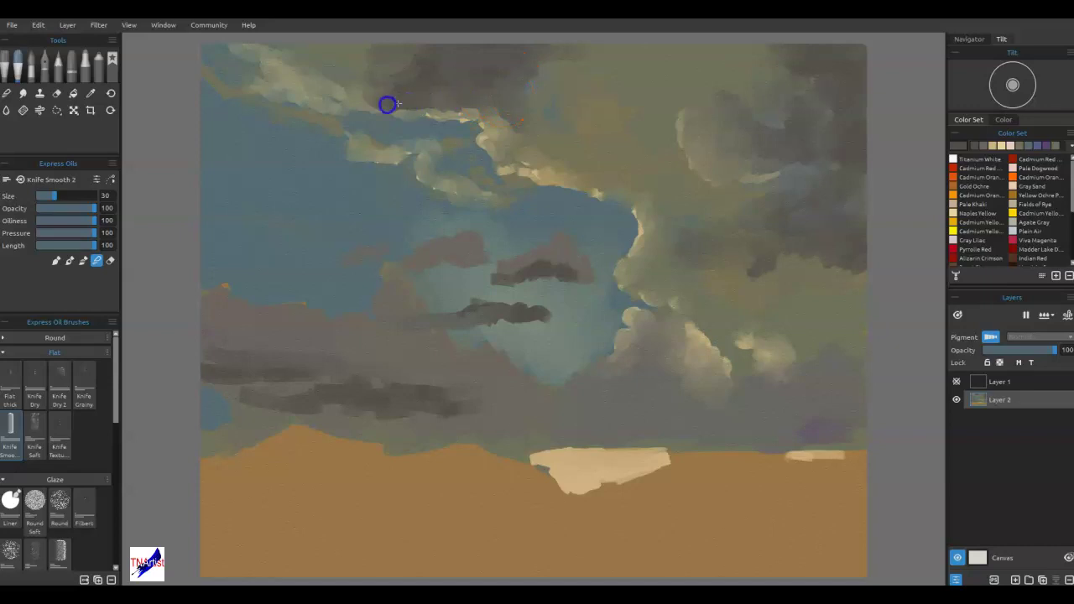
pyautogui.click(401, 41)
pyautogui.moveTo(401, 41)
pyautogui.mouseDown()
pyautogui.moveTo(441, 58)
pyautogui.moveTo(434, 73)
pyautogui.moveTo(376, 77)
pyautogui.moveTo(334, 65)
pyautogui.moveTo(417, 59)
pyautogui.moveTo(294, 51)
pyautogui.moveTo(342, 79)
pyautogui.moveTo(343, 52)
pyautogui.moveTo(405, 50)
pyautogui.moveTo(427, 61)
pyautogui.moveTo(418, 89)
pyautogui.moveTo(529, 63)
pyautogui.mouseUp()
pyautogui.moveTo(725, 72)
pyautogui.mouseDown()
pyautogui.moveTo(582, 192)
pyautogui.moveTo(496, 120)
pyautogui.moveTo(690, 301)
pyautogui.moveTo(727, 252)
pyautogui.moveTo(646, 283)
pyautogui.moveTo(616, 274)
pyautogui.mouseUp()
# - Blend the dark gray undersides of the two small clouds floating in the opening
pyautogui.moveTo(679, 293)
pyautogui.mouseDown()
pyautogui.moveTo(546, 259)
pyautogui.moveTo(583, 269)
pyautogui.moveTo(497, 272)
pyautogui.moveTo(555, 267)
pyautogui.mouseUp()
pyautogui.moveTo(526, 311)
pyautogui.mouseDown()
pyautogui.moveTo(473, 318)
pyautogui.moveTo(526, 314)
pyautogui.moveTo(390, 323)
pyautogui.mouseUp()
# - Blend the dark gray bands into the lower-left cloud bank down to the brown hills
pyautogui.moveTo(377, 387)
pyautogui.mouseDown()
pyautogui.moveTo(235, 371)
pyautogui.moveTo(274, 348)
pyautogui.moveTo(235, 347)
pyautogui.moveTo(333, 365)
pyautogui.moveTo(254, 347)
pyautogui.moveTo(324, 345)
pyautogui.moveTo(332, 359)
pyautogui.mouseUp()
pyautogui.moveTo(479, 398); pyautogui.dragTo(443, 400)
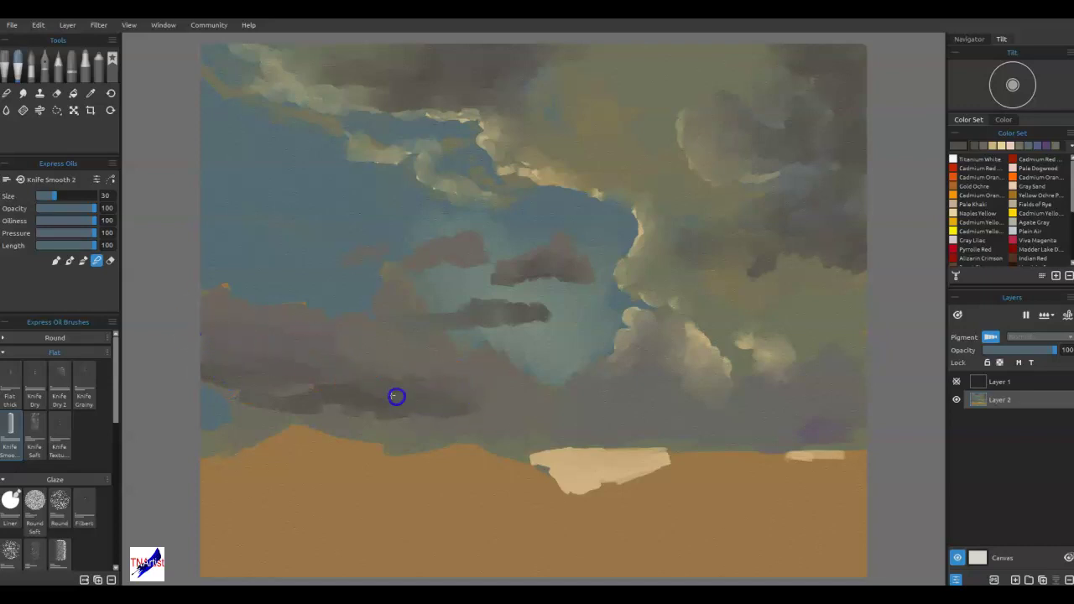
pyautogui.moveTo(353, 410); pyautogui.dragTo(444, 417)
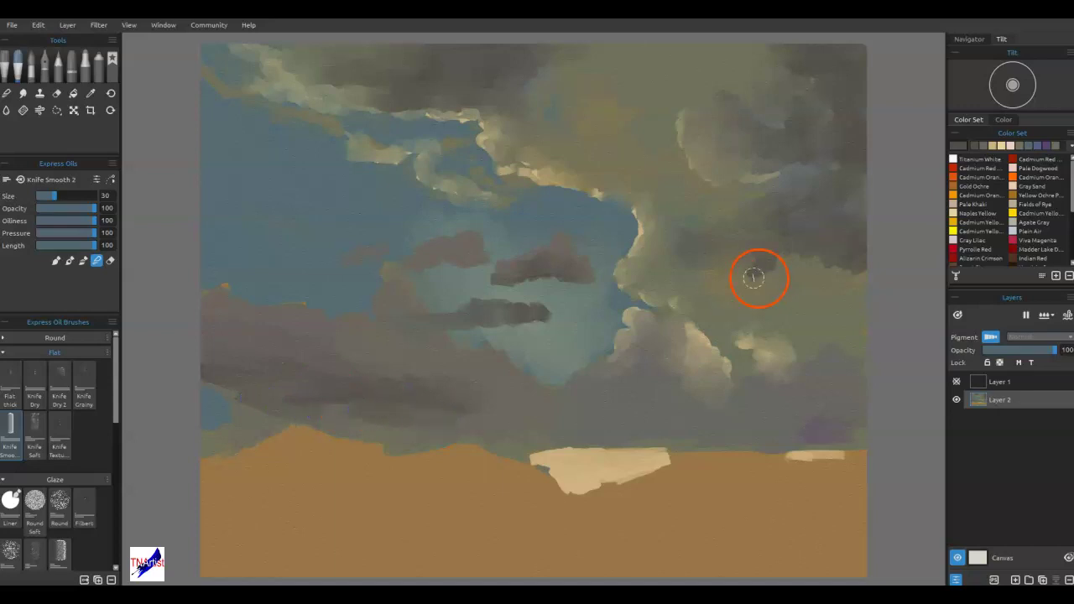
pyautogui.moveTo(642, 353)
pyautogui.mouseDown()
pyautogui.moveTo(605, 384)
pyautogui.moveTo(580, 360)
pyautogui.moveTo(455, 366)
pyautogui.moveTo(455, 402)
pyautogui.mouseUp()
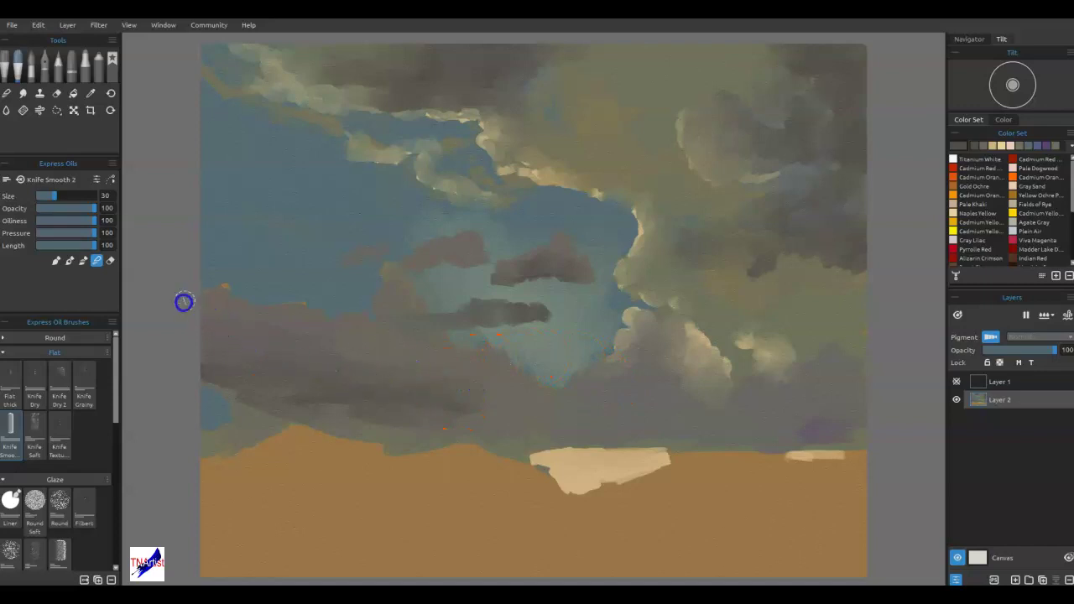
pyautogui.moveTo(251, 376)
pyautogui.mouseDown()
pyautogui.moveTo(278, 379)
pyautogui.moveTo(220, 375)
pyautogui.mouseUp()
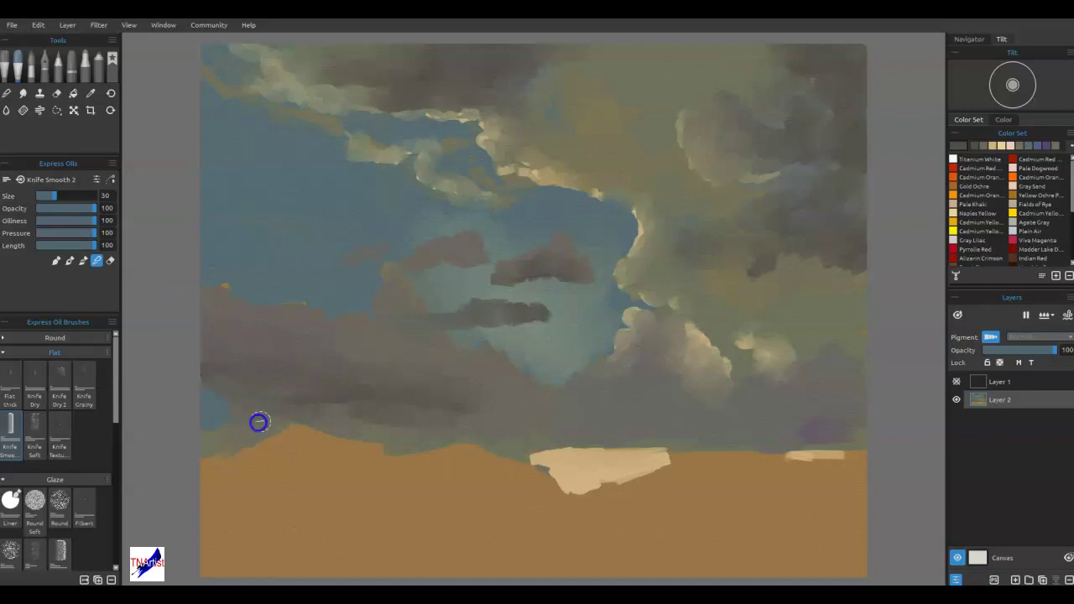
pyautogui.moveTo(227, 441)
pyautogui.mouseDown()
pyautogui.moveTo(257, 420)
pyautogui.moveTo(318, 426)
pyautogui.mouseUp()
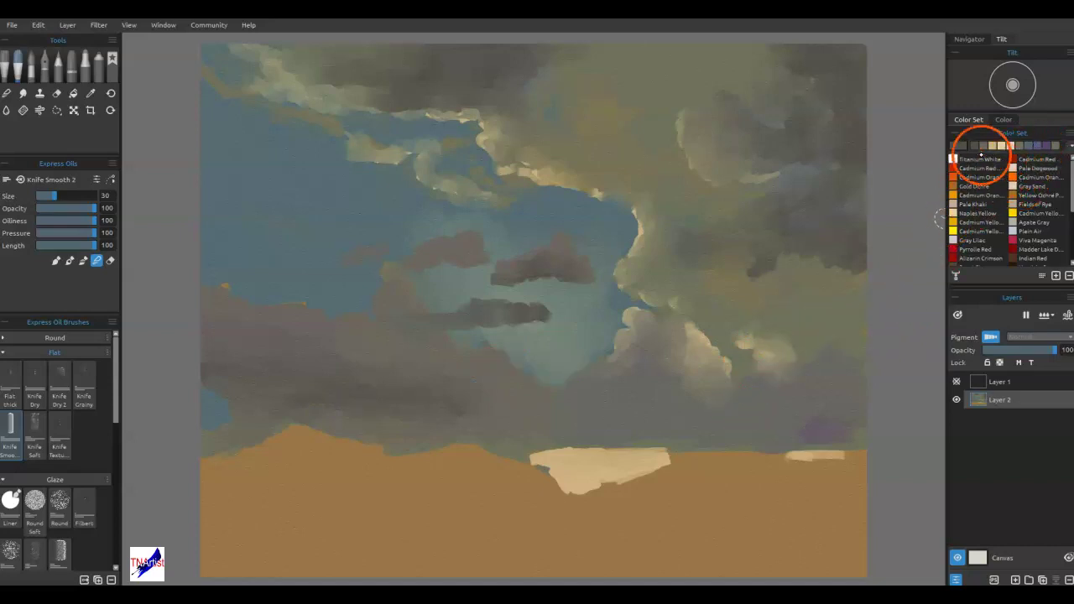
# - Mix a dark maroon (#513132) and lay short strokes low in the clouds above the cream patch and the right horizon
pyautogui.doubleClick(956, 146)
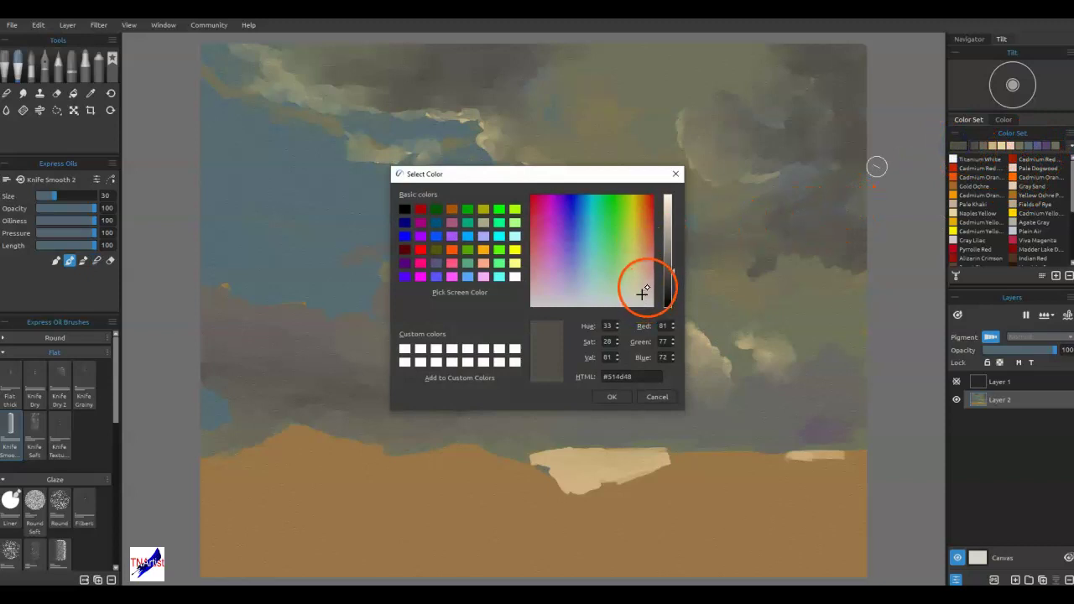
pyautogui.click(645, 285)
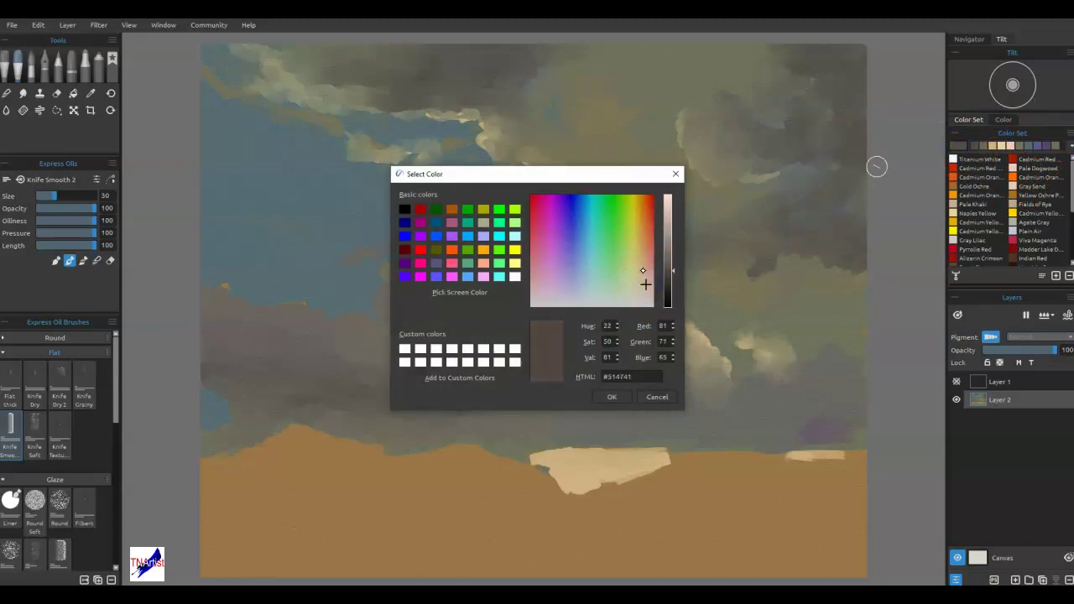
pyautogui.moveTo(644, 272); pyautogui.dragTo(646, 259)
pyautogui.click(651, 262)
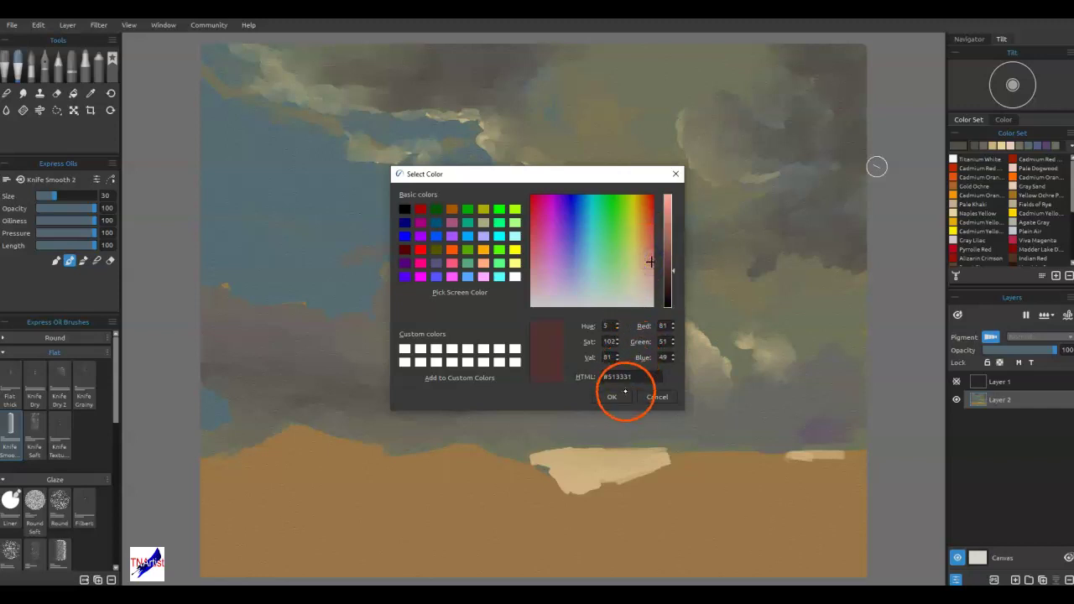
pyautogui.click(531, 262)
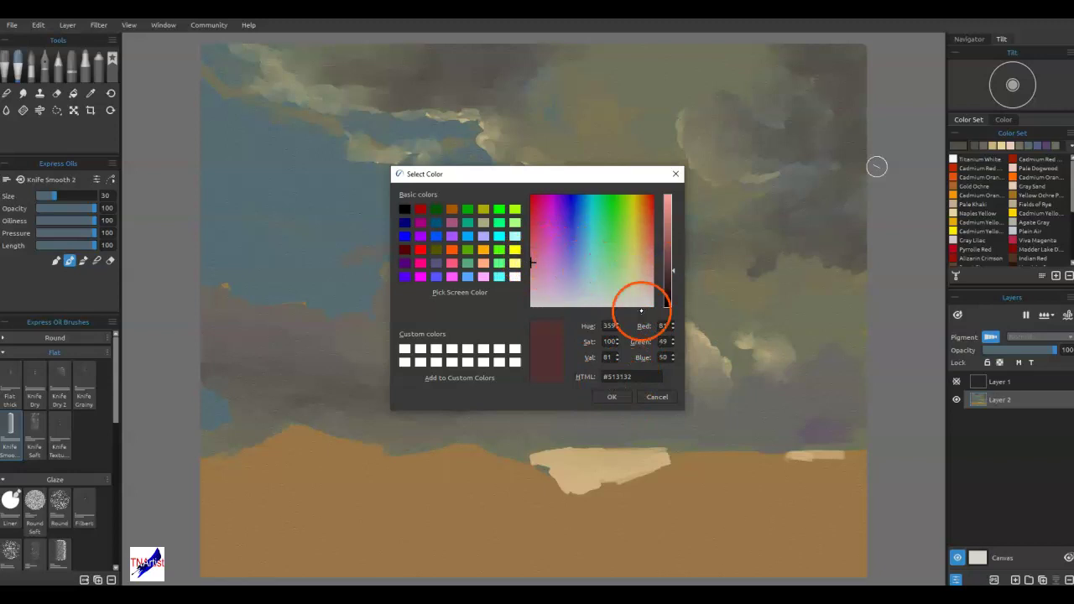
pyautogui.click(611, 396)
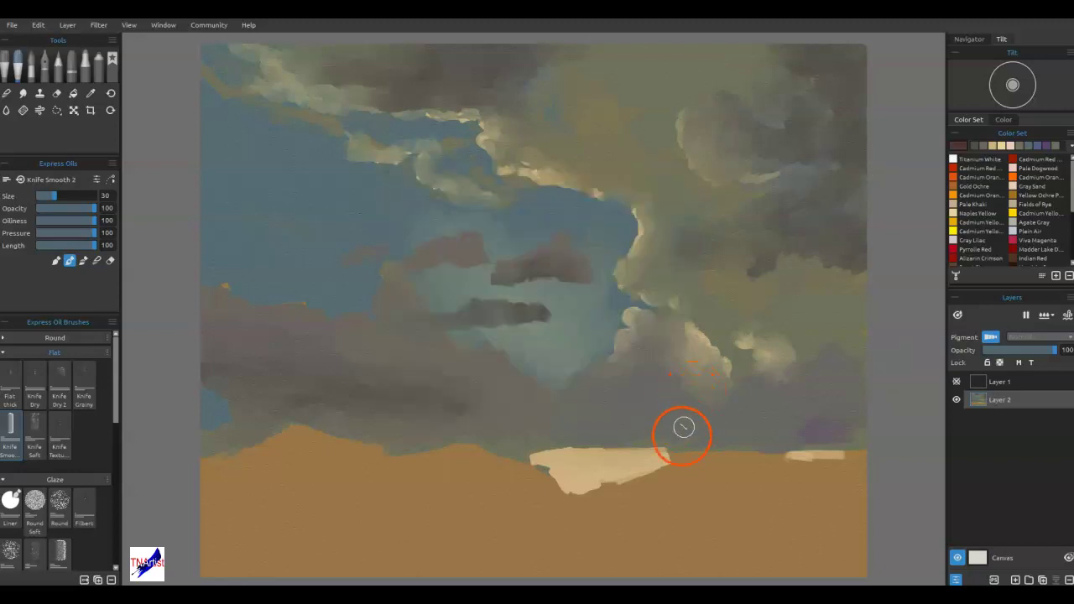
pyautogui.moveTo(692, 417)
pyautogui.mouseDown()
pyautogui.moveTo(653, 413)
pyautogui.moveTo(666, 423)
pyautogui.moveTo(841, 405)
pyautogui.moveTo(866, 424)
pyautogui.moveTo(687, 427)
pyautogui.mouseUp()
pyautogui.moveTo(534, 446); pyautogui.dragTo(581, 438)
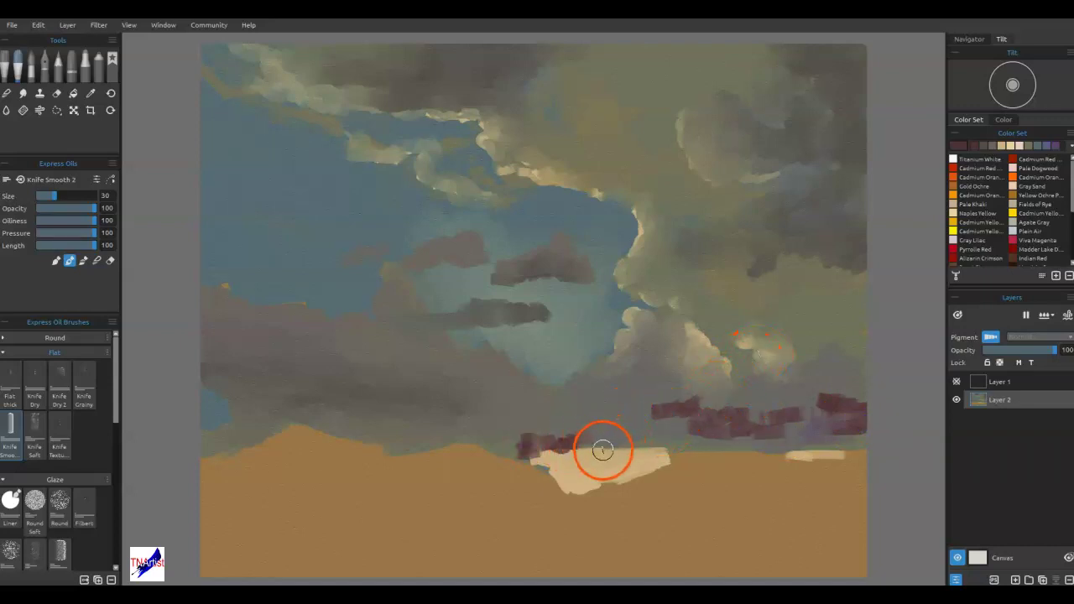
# - Sample the cream of the horizon patch, add it around the maroon strokes, and blend both into soft pink tones
pyautogui.keyDown('alt'); pyautogui.click(592, 464); pyautogui.keyUp('alt')
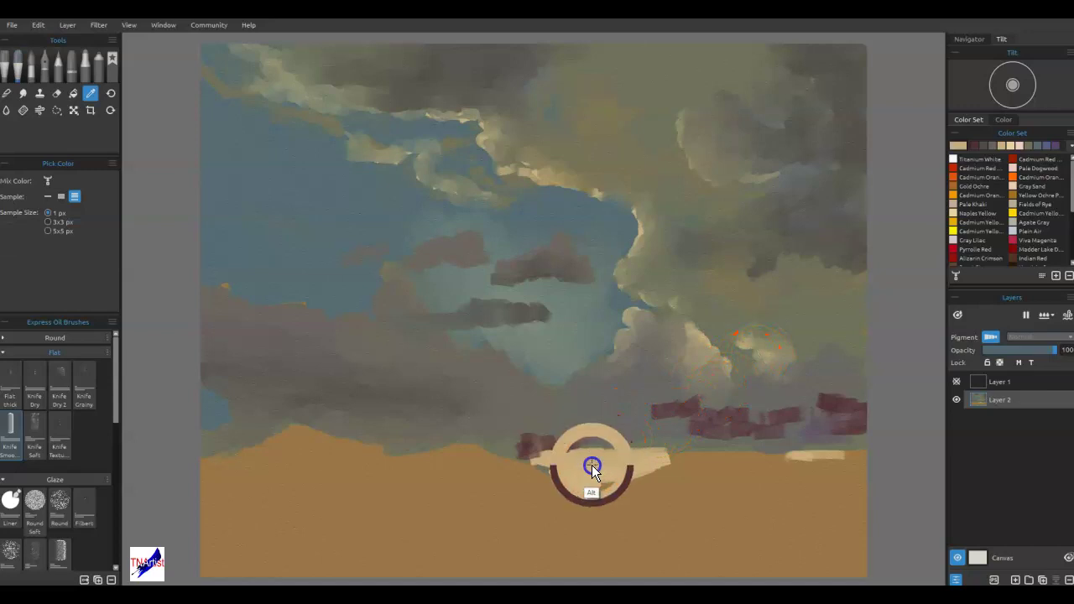
pyautogui.moveTo(661, 403); pyautogui.dragTo(868, 409)
pyautogui.click(550, 433)
pyautogui.moveTo(585, 433)
pyautogui.mouseDown()
pyautogui.moveTo(594, 432)
pyautogui.moveTo(576, 441)
pyautogui.moveTo(589, 442)
pyautogui.moveTo(511, 428)
pyautogui.moveTo(589, 429)
pyautogui.moveTo(527, 441)
pyautogui.moveTo(531, 450)
pyautogui.moveTo(612, 437)
pyautogui.moveTo(551, 424)
pyautogui.moveTo(628, 411)
pyautogui.moveTo(713, 419)
pyautogui.moveTo(706, 437)
pyautogui.moveTo(639, 439)
pyautogui.moveTo(789, 433)
pyautogui.moveTo(793, 415)
pyautogui.moveTo(873, 405)
pyautogui.moveTo(868, 425)
pyautogui.moveTo(786, 424)
pyautogui.moveTo(761, 410)
pyautogui.moveTo(661, 399)
pyautogui.moveTo(666, 417)
pyautogui.moveTo(848, 423)
pyautogui.moveTo(716, 433)
pyautogui.moveTo(638, 412)
pyautogui.moveTo(691, 393)
pyautogui.moveTo(712, 409)
pyautogui.moveTo(687, 375)
pyautogui.mouseUp()
pyautogui.press('b')
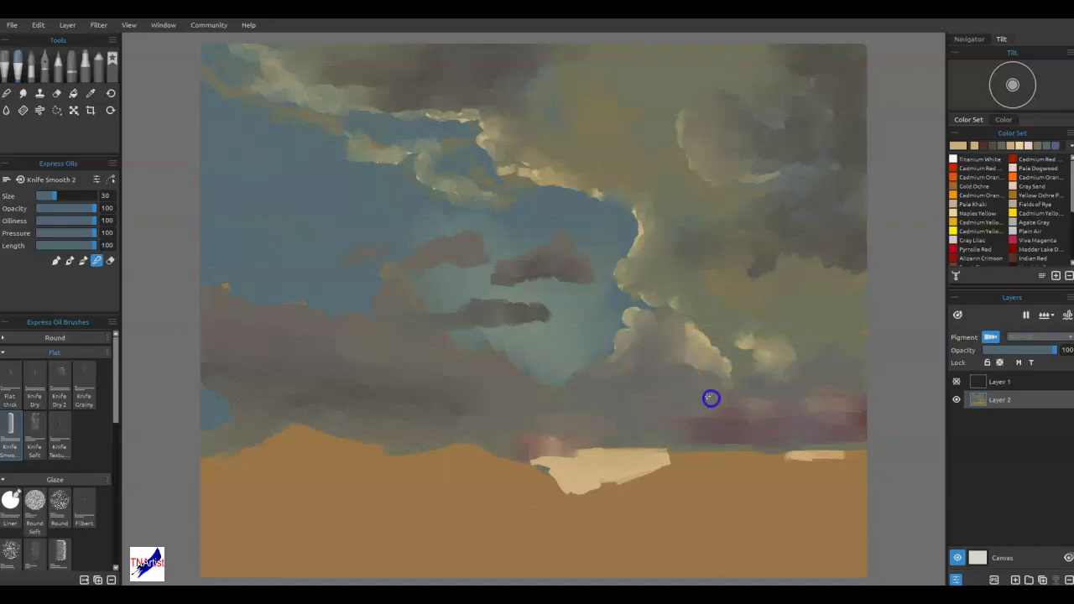
# - Blend the maroon and pink streaks along the horizon into the gray cloud bank with the knife at size 18
pyautogui.moveTo(821, 382)
pyautogui.mouseDown()
pyautogui.moveTo(800, 374)
pyautogui.moveTo(832, 380)
pyautogui.moveTo(814, 408)
pyautogui.moveTo(856, 421)
pyautogui.moveTo(791, 430)
pyautogui.mouseUp()
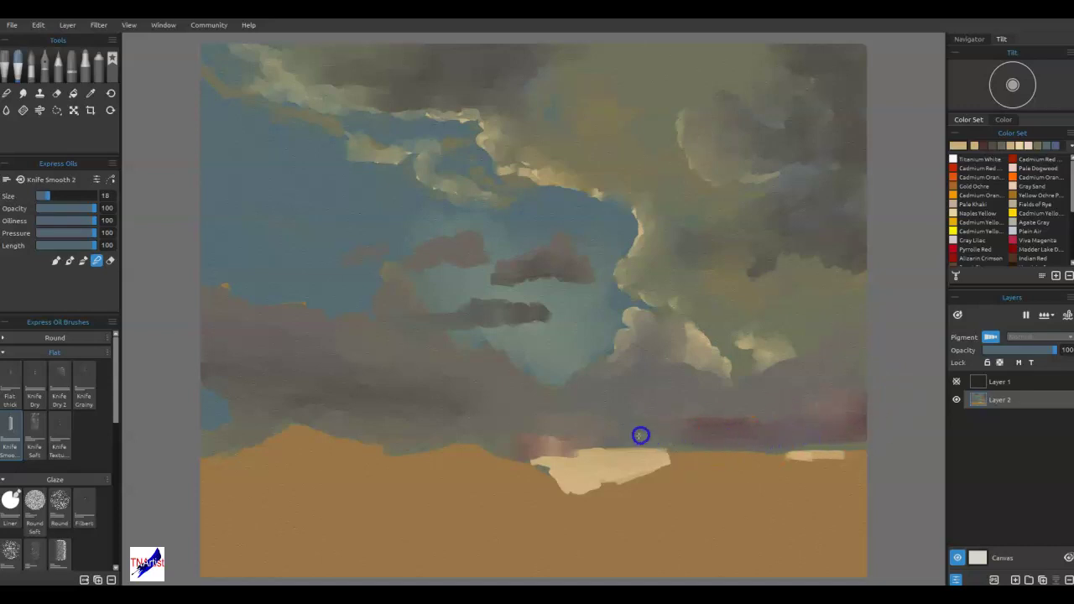
pyautogui.moveTo(736, 422)
pyautogui.mouseDown()
pyautogui.moveTo(730, 408)
pyautogui.moveTo(774, 408)
pyautogui.moveTo(714, 414)
pyautogui.moveTo(760, 425)
pyautogui.mouseUp()
pyautogui.moveTo(583, 455)
pyautogui.mouseDown()
pyautogui.moveTo(521, 440)
pyautogui.moveTo(632, 445)
pyautogui.moveTo(602, 444)
pyautogui.mouseUp()
pyautogui.moveTo(709, 436)
pyautogui.mouseDown()
pyautogui.moveTo(673, 450)
pyautogui.moveTo(678, 431)
pyautogui.moveTo(579, 448)
pyautogui.moveTo(605, 438)
pyautogui.mouseUp()
pyautogui.moveTo(527, 436)
pyautogui.mouseDown()
pyautogui.moveTo(537, 444)
pyautogui.moveTo(511, 428)
pyautogui.moveTo(646, 446)
pyautogui.mouseUp()
# - Reshape the cloud edges around the lower part of the blue opening and blend them into the gray cloud bank
pyautogui.moveTo(549, 354)
pyautogui.mouseDown()
pyautogui.moveTo(477, 312)
pyautogui.moveTo(479, 355)
pyautogui.moveTo(507, 340)
pyautogui.moveTo(505, 352)
pyautogui.mouseUp()
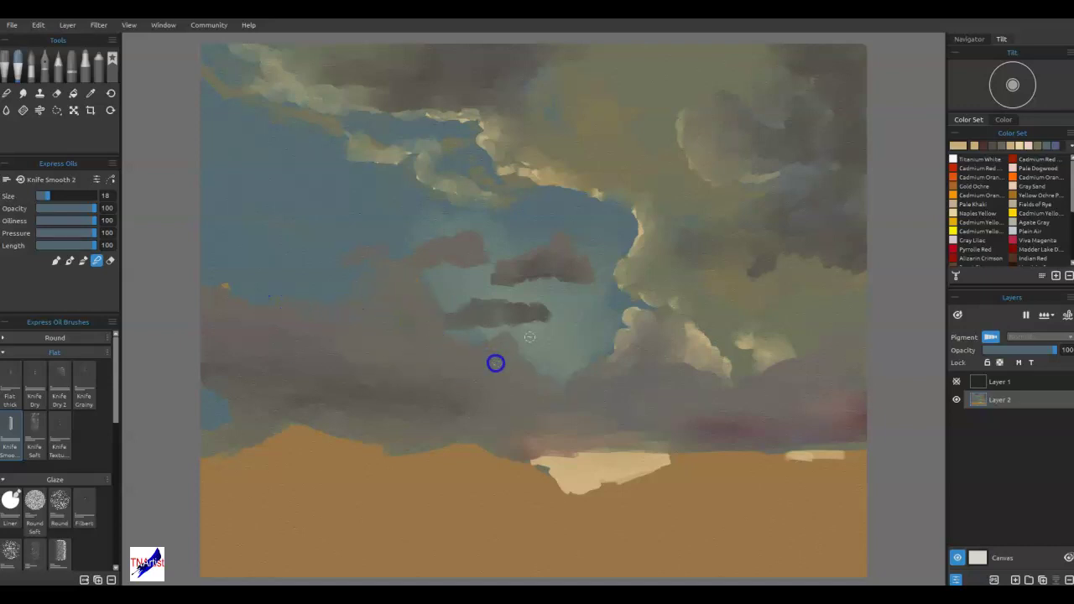
pyautogui.moveTo(663, 372)
pyautogui.mouseDown()
pyautogui.moveTo(585, 420)
pyautogui.moveTo(654, 383)
pyautogui.moveTo(622, 391)
pyautogui.moveTo(501, 344)
pyautogui.moveTo(341, 361)
pyautogui.moveTo(374, 363)
pyautogui.mouseUp()
pyautogui.moveTo(675, 336)
pyautogui.mouseDown()
pyautogui.moveTo(663, 372)
pyautogui.moveTo(687, 353)
pyautogui.mouseUp()
pyautogui.moveTo(619, 369)
pyautogui.mouseDown()
pyautogui.moveTo(596, 355)
pyautogui.moveTo(562, 383)
pyautogui.mouseUp()
pyautogui.moveTo(696, 328); pyautogui.dragTo(693, 344)
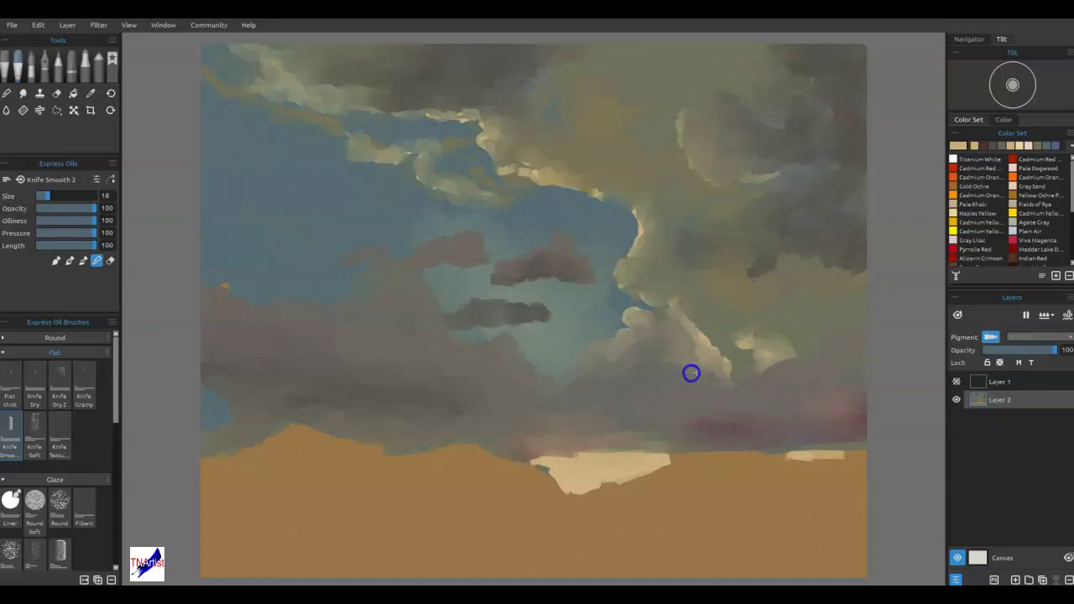
# - Soften the small cream highlight at the lower right and blend the dark cloud underside above it
pyautogui.moveTo(771, 373)
pyautogui.mouseDown()
pyautogui.moveTo(732, 335)
pyautogui.moveTo(740, 336)
pyautogui.mouseUp()
pyautogui.moveTo(802, 270)
pyautogui.mouseDown()
pyautogui.moveTo(801, 273)
pyautogui.moveTo(781, 282)
pyautogui.moveTo(757, 261)
pyautogui.mouseUp()
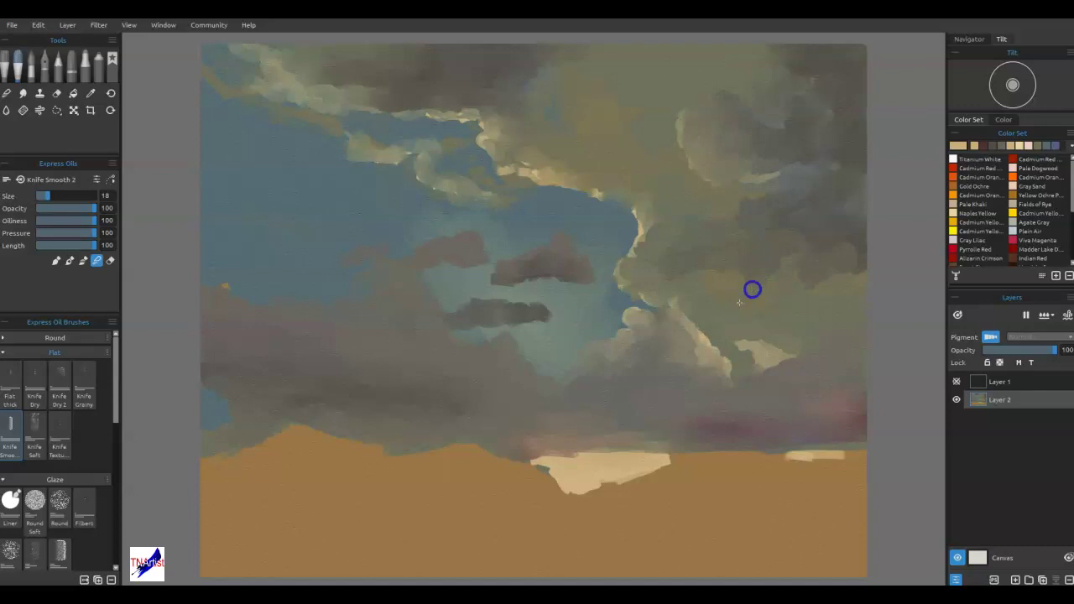
pyautogui.moveTo(786, 252)
pyautogui.mouseDown()
pyautogui.moveTo(736, 292)
pyautogui.moveTo(825, 255)
pyautogui.mouseUp()
pyautogui.moveTo(767, 289); pyautogui.dragTo(738, 297)
pyautogui.moveTo(809, 295); pyautogui.dragTo(873, 276)
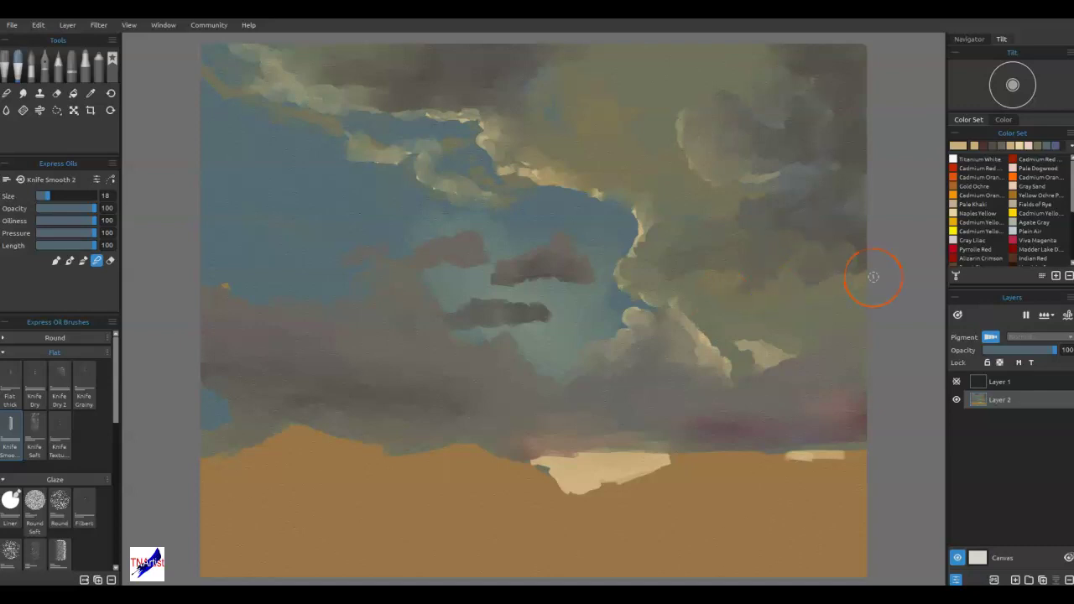
# - Blend the dark gray mass at the top center into the olive clouds and soften the rounded cloud beside it
pyautogui.moveTo(509, 73)
pyautogui.mouseDown()
pyautogui.moveTo(535, 94)
pyautogui.moveTo(559, 100)
pyautogui.moveTo(540, 63)
pyautogui.moveTo(574, 83)
pyautogui.moveTo(582, 104)
pyautogui.moveTo(523, 80)
pyautogui.moveTo(570, 108)
pyautogui.moveTo(554, 118)
pyautogui.moveTo(524, 81)
pyautogui.moveTo(546, 129)
pyautogui.moveTo(592, 129)
pyautogui.mouseUp()
pyautogui.moveTo(542, 56)
pyautogui.mouseDown()
pyautogui.moveTo(585, 72)
pyautogui.moveTo(578, 101)
pyautogui.moveTo(627, 125)
pyautogui.mouseUp()
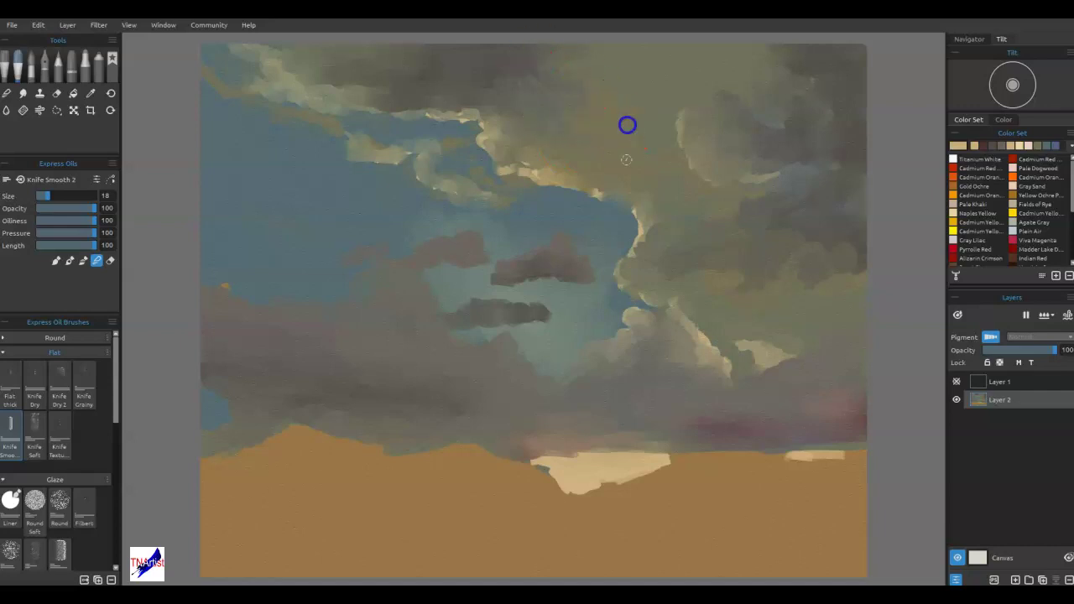
pyautogui.moveTo(525, 84); pyautogui.dragTo(550, 99)
pyautogui.moveTo(552, 92); pyautogui.dragTo(620, 116)
pyautogui.moveTo(492, 76); pyautogui.dragTo(588, 169)
pyautogui.moveTo(594, 112); pyautogui.dragTo(621, 146)
pyautogui.moveTo(660, 71); pyautogui.dragTo(635, 111)
pyautogui.moveTo(748, 96)
pyautogui.mouseDown()
pyautogui.moveTo(760, 137)
pyautogui.moveTo(782, 130)
pyautogui.moveTo(753, 164)
pyautogui.moveTo(721, 101)
pyautogui.mouseUp()
pyautogui.moveTo(721, 102)
pyautogui.mouseDown()
pyautogui.moveTo(723, 150)
pyautogui.moveTo(710, 130)
pyautogui.mouseUp()
pyautogui.moveTo(779, 136); pyautogui.dragTo(783, 132)
pyautogui.moveTo(783, 133); pyautogui.dragTo(797, 107)
# - Soften the wispy clouds in the upper-left sky and blend away the tan streak beneath them with the knife at size 20
pyautogui.moveTo(604, 466)
pyautogui.mouseDown()
pyautogui.moveTo(591, 491)
pyautogui.moveTo(607, 496)
pyautogui.moveTo(596, 513)
pyautogui.moveTo(592, 495)
pyautogui.mouseUp()
pyautogui.moveTo(455, 194)
pyautogui.mouseDown()
pyautogui.moveTo(469, 187)
pyautogui.moveTo(468, 224)
pyautogui.mouseUp()
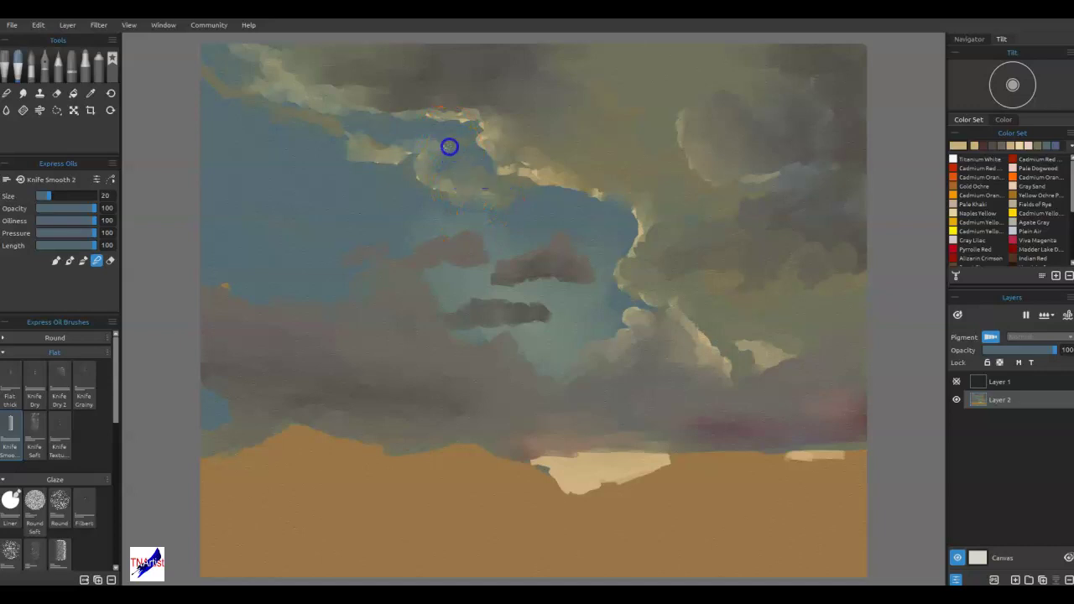
pyautogui.moveTo(433, 171)
pyautogui.mouseDown()
pyautogui.moveTo(442, 141)
pyautogui.moveTo(367, 149)
pyautogui.moveTo(395, 130)
pyautogui.mouseUp()
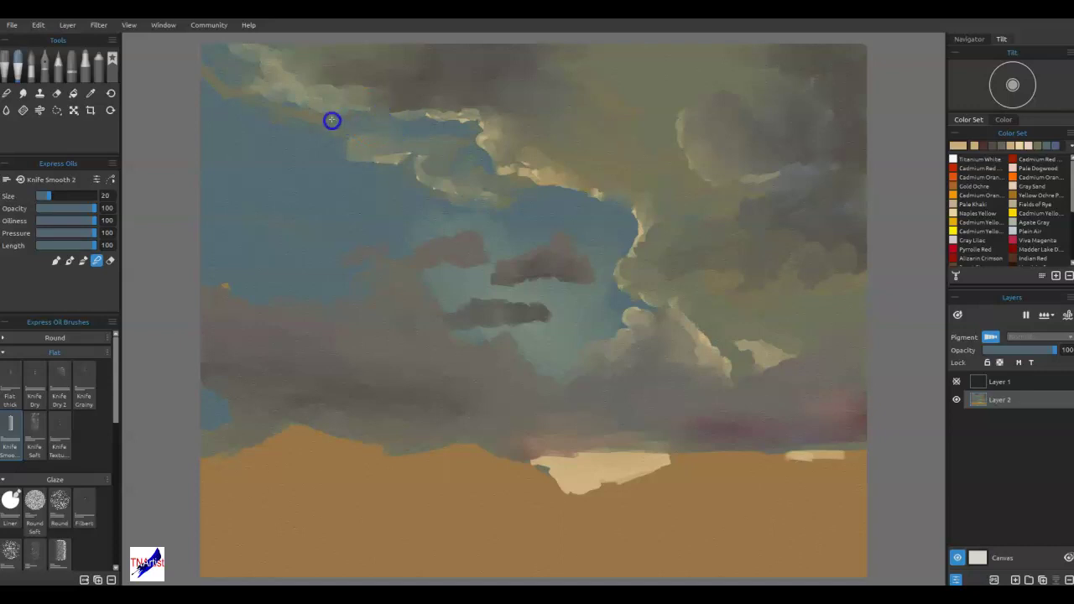
pyautogui.moveTo(233, 97)
pyautogui.mouseDown()
pyautogui.moveTo(170, 94)
pyautogui.moveTo(276, 91)
pyautogui.moveTo(290, 65)
pyautogui.moveTo(292, 92)
pyautogui.moveTo(293, 62)
pyautogui.moveTo(327, 73)
pyautogui.moveTo(325, 97)
pyautogui.moveTo(391, 95)
pyautogui.moveTo(359, 73)
pyautogui.mouseUp()
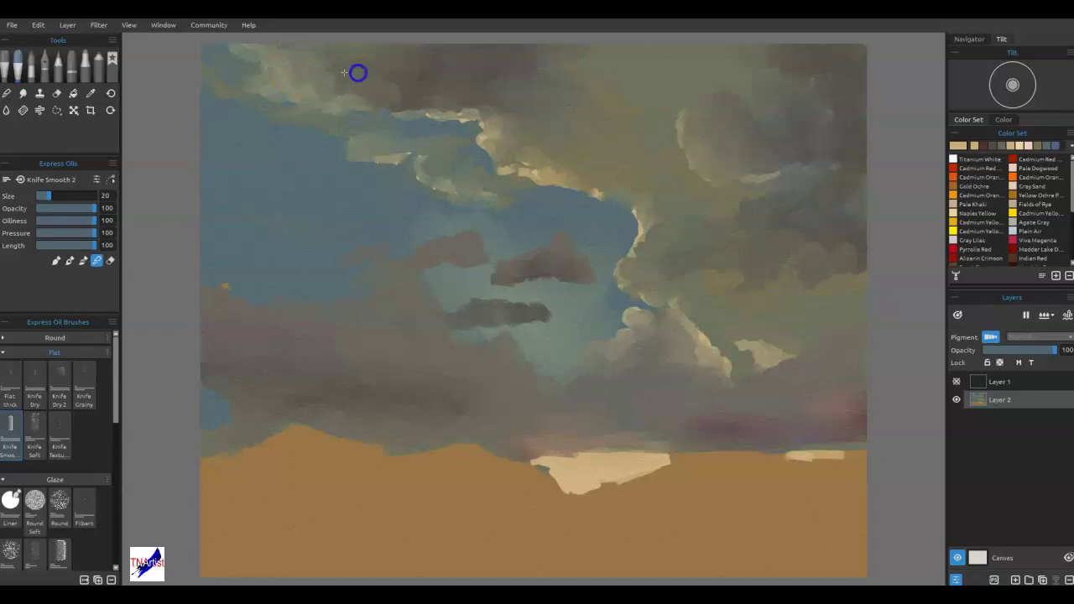
# - Blend the dark gray cloud at the upper left into the lighter gray-green cloud around it
pyautogui.moveTo(418, 95); pyautogui.dragTo(387, 75)
pyautogui.moveTo(567, 168); pyautogui.dragTo(576, 185)
pyautogui.click(719, 210)
pyautogui.moveTo(409, 106); pyautogui.dragTo(412, 109)
pyautogui.moveTo(415, 101)
pyautogui.mouseDown()
pyautogui.moveTo(332, 88)
pyautogui.moveTo(328, 76)
pyautogui.mouseUp()
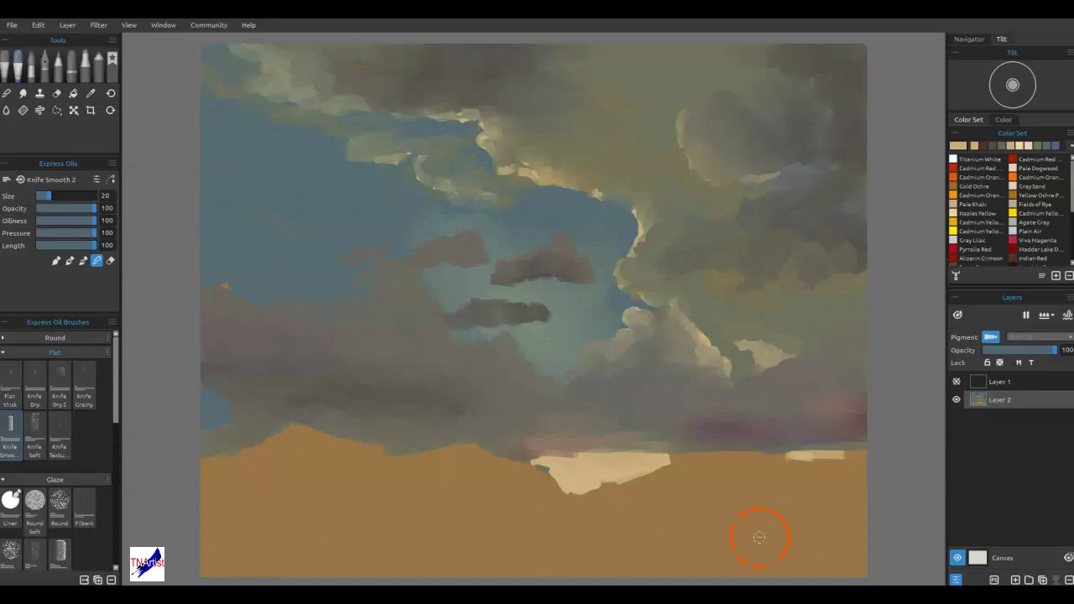
# - Show the sketch on Layer 1 and soften the upper edge of the cream patch along the horizon
pyautogui.moveTo(632, 461)
pyautogui.mouseDown()
pyautogui.moveTo(622, 473)
pyautogui.moveTo(651, 466)
pyautogui.moveTo(661, 449)
pyautogui.moveTo(693, 449)
pyautogui.moveTo(644, 451)
pyautogui.moveTo(698, 448)
pyautogui.mouseUp()
pyautogui.click(960, 383)
pyautogui.moveTo(535, 452)
pyautogui.mouseDown()
pyautogui.moveTo(668, 455)
pyautogui.moveTo(708, 444)
pyautogui.mouseUp()
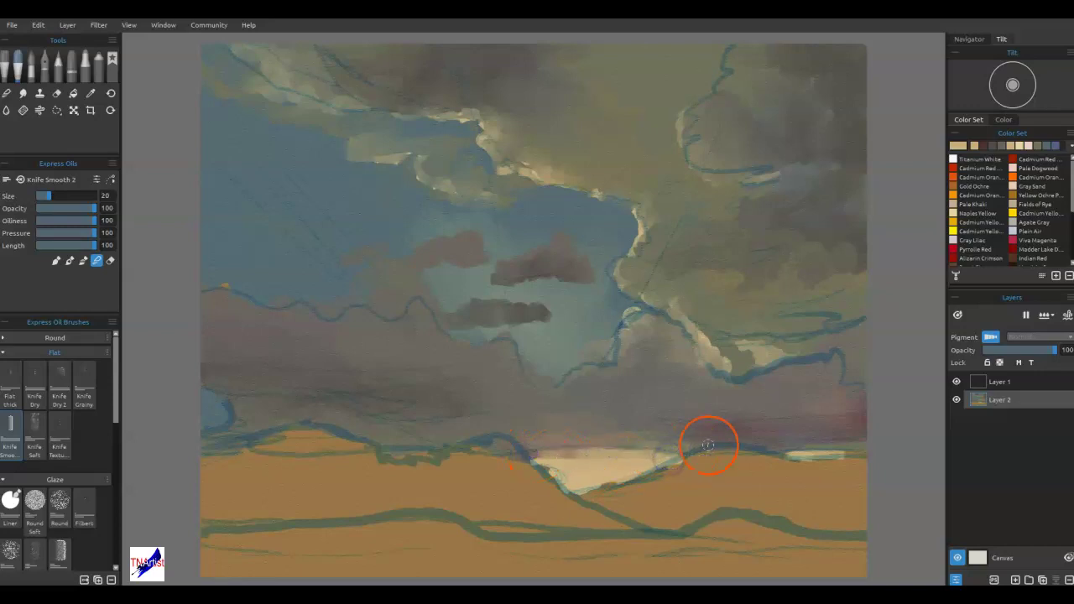
pyautogui.moveTo(580, 445)
pyautogui.mouseDown()
pyautogui.moveTo(607, 458)
pyautogui.moveTo(591, 463)
pyautogui.mouseUp()
# - Sample the mauve above the horizon and paint the distant right hill along its sketched ridge
pyautogui.keyDown('alt'); pyautogui.click(576, 443); pyautogui.keyUp('alt')
pyautogui.moveTo(687, 463)
pyautogui.mouseDown()
pyautogui.moveTo(697, 462)
pyautogui.moveTo(681, 467)
pyautogui.moveTo(688, 451)
pyautogui.moveTo(681, 469)
pyautogui.moveTo(590, 494)
pyautogui.moveTo(694, 458)
pyautogui.mouseUp()
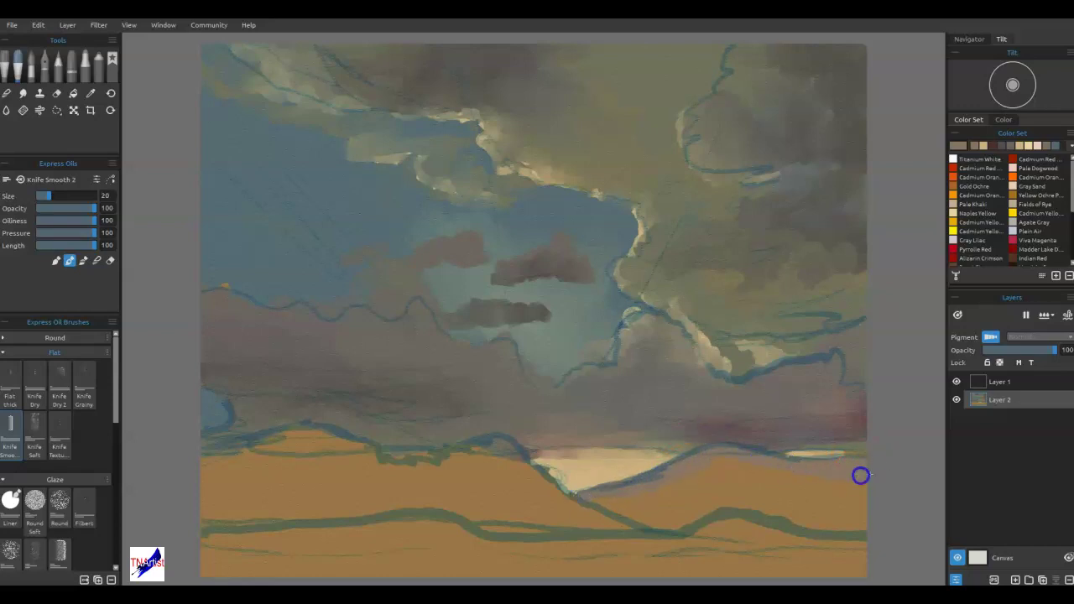
pyautogui.moveTo(744, 484); pyautogui.dragTo(716, 463)
pyautogui.moveTo(642, 482)
pyautogui.mouseDown()
pyautogui.moveTo(608, 492)
pyautogui.moveTo(617, 453)
pyautogui.mouseUp()
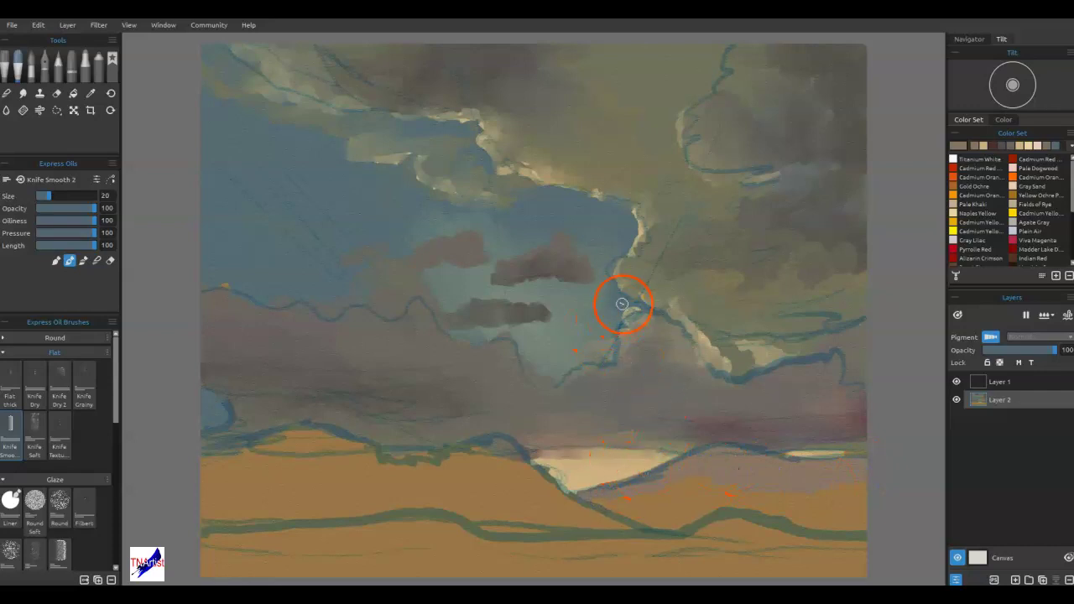
# - Sample a blue-gray from the sky and trace the sketched ridge of the left mountain down to its foot
pyautogui.press('alt')
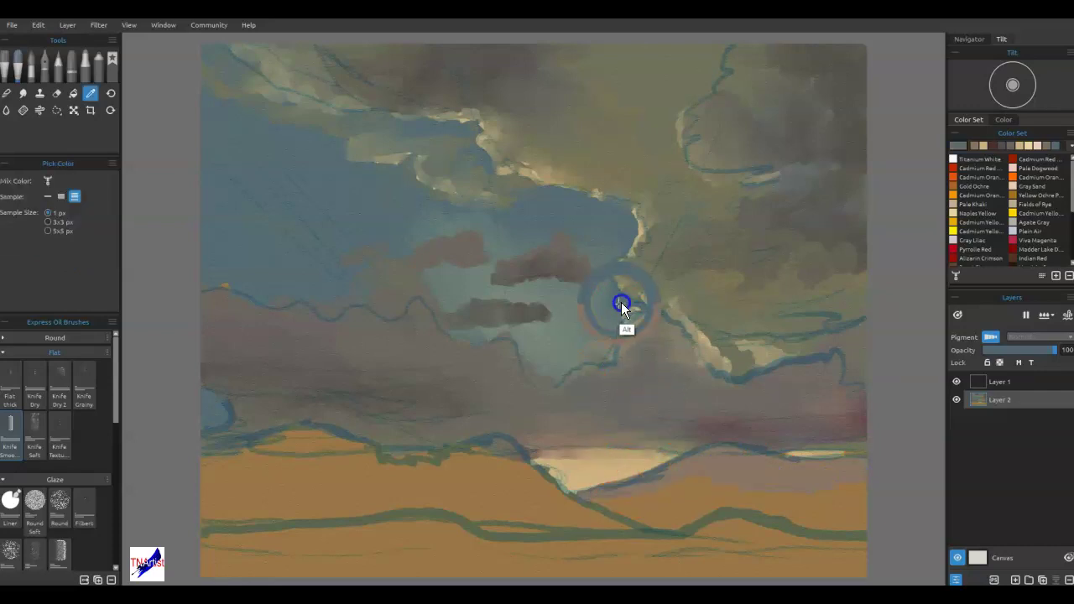
pyautogui.moveTo(621, 302); pyautogui.dragTo(617, 298)
pyautogui.moveTo(520, 466)
pyautogui.mouseDown()
pyautogui.moveTo(508, 450)
pyautogui.moveTo(529, 472)
pyautogui.moveTo(507, 442)
pyautogui.moveTo(565, 500)
pyautogui.moveTo(621, 522)
pyautogui.moveTo(518, 451)
pyautogui.moveTo(414, 454)
pyautogui.moveTo(287, 431)
pyautogui.moveTo(182, 459)
pyautogui.mouseUp()
pyautogui.press('alt')
pyautogui.moveTo(614, 523); pyautogui.dragTo(671, 534)
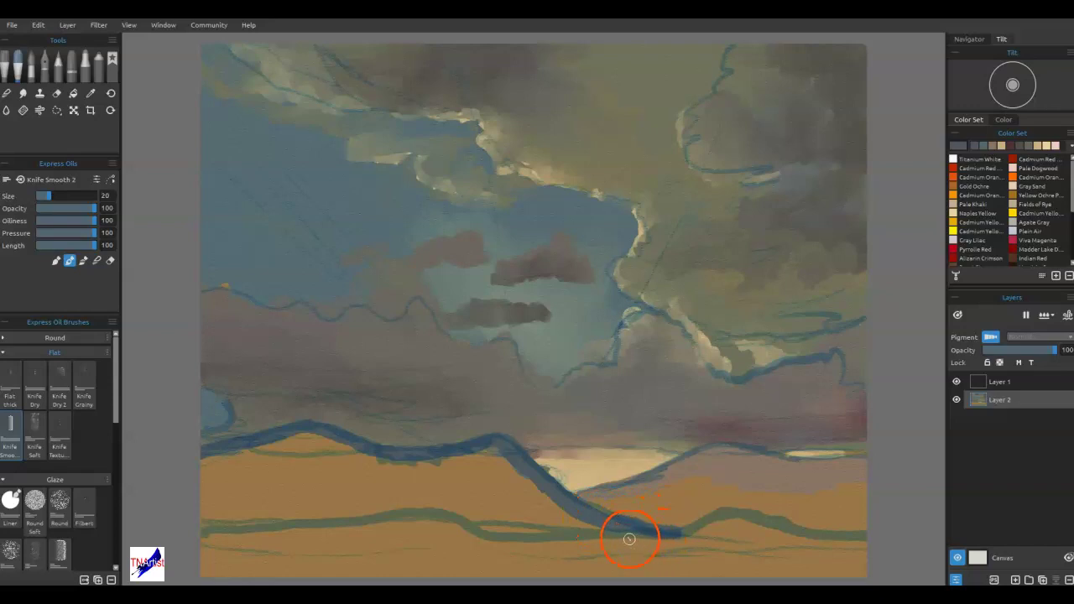
# - Hide the sketch on Layer 1 and fill the left mountain below its ridge with the blue-gray
pyautogui.click(956, 382)
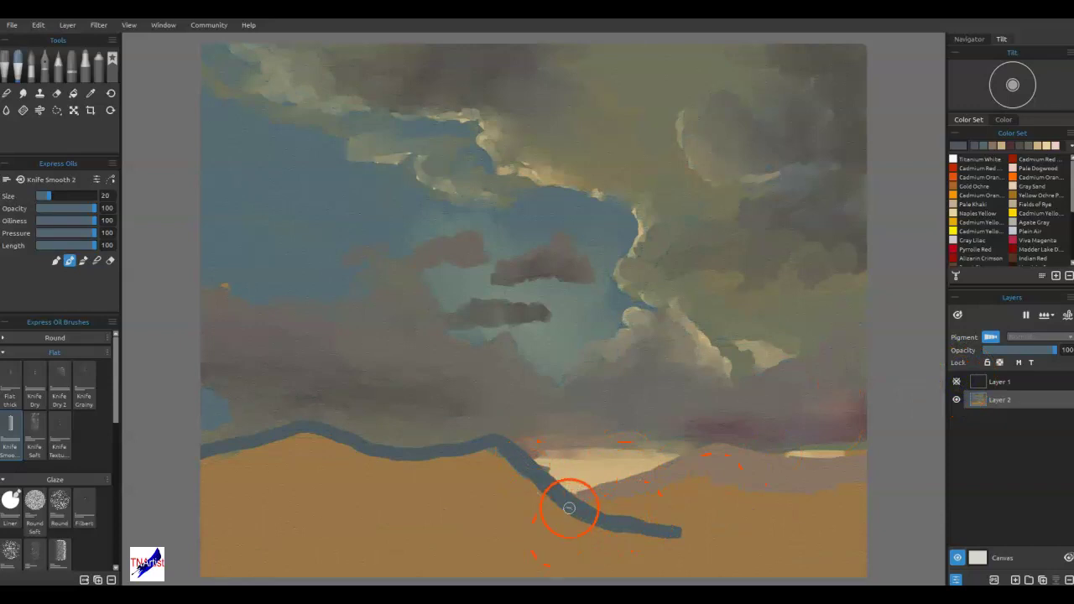
pyautogui.moveTo(496, 449)
pyautogui.mouseDown()
pyautogui.moveTo(508, 473)
pyautogui.moveTo(494, 444)
pyautogui.moveTo(463, 461)
pyautogui.moveTo(492, 454)
pyautogui.moveTo(391, 462)
pyautogui.moveTo(534, 496)
pyautogui.moveTo(561, 519)
pyautogui.moveTo(532, 474)
pyautogui.moveTo(544, 498)
pyautogui.moveTo(564, 504)
pyautogui.moveTo(491, 467)
pyautogui.moveTo(525, 489)
pyautogui.moveTo(412, 472)
pyautogui.moveTo(426, 469)
pyautogui.mouseUp()
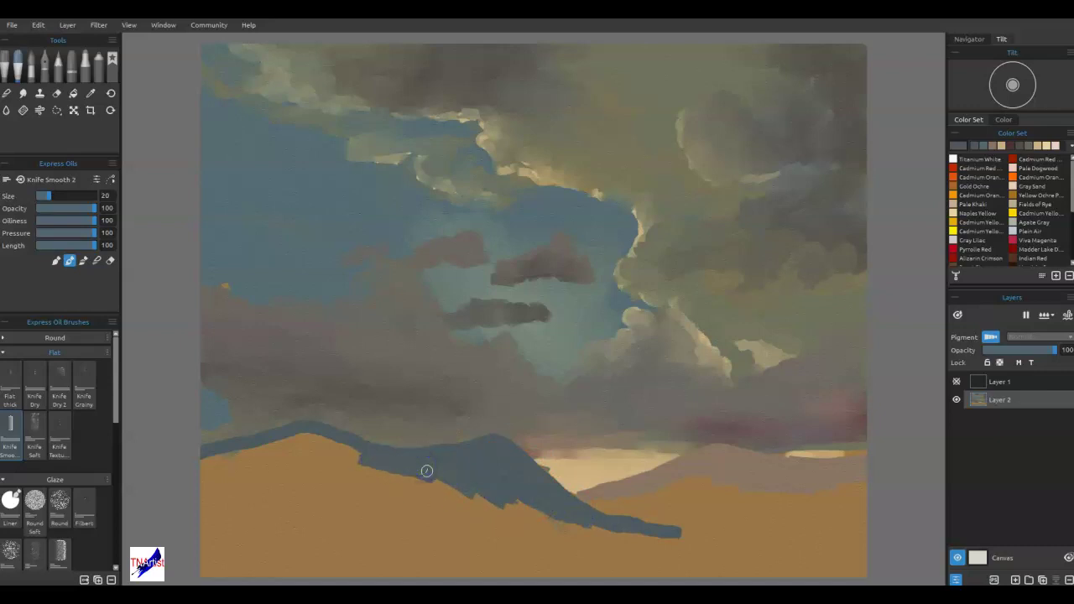
pyautogui.moveTo(339, 453)
pyautogui.mouseDown()
pyautogui.moveTo(331, 432)
pyautogui.moveTo(342, 453)
pyautogui.mouseUp()
pyautogui.moveTo(336, 450)
pyautogui.mouseDown()
pyautogui.moveTo(198, 459)
pyautogui.moveTo(338, 456)
pyautogui.moveTo(590, 523)
pyautogui.mouseUp()
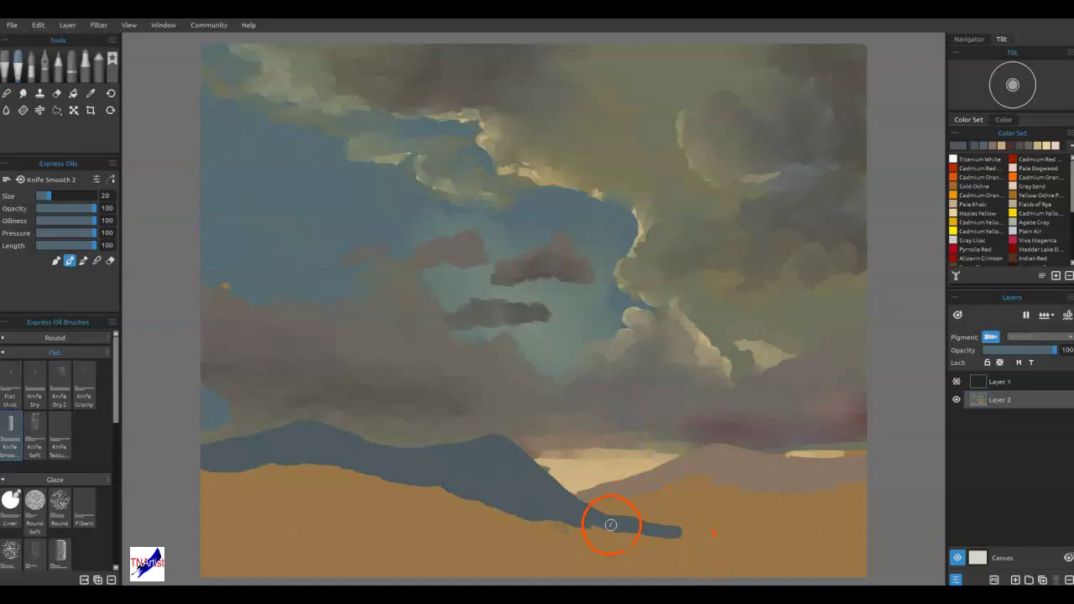
# - Add blue-gray strokes and sampled mauve-gray to the right hill, blending them to extend it down to the brown foreground
pyautogui.moveTo(709, 509); pyautogui.dragTo(730, 505)
pyautogui.moveTo(707, 495)
pyautogui.mouseDown()
pyautogui.moveTo(731, 504)
pyautogui.moveTo(734, 482)
pyautogui.moveTo(764, 482)
pyautogui.mouseUp()
pyautogui.moveTo(764, 481); pyautogui.dragTo(683, 490)
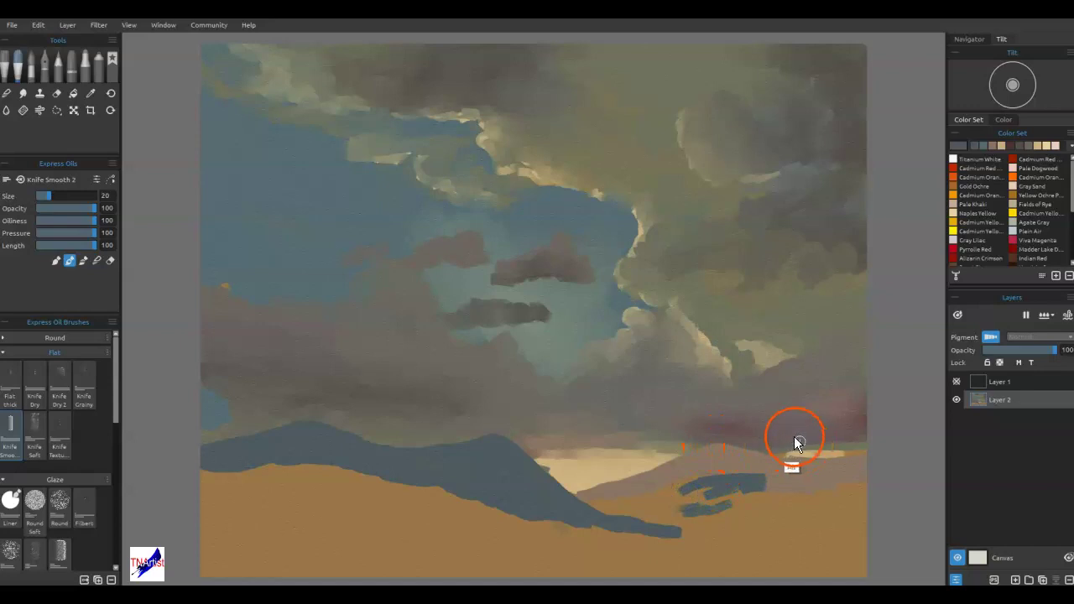
pyautogui.moveTo(696, 480)
pyautogui.mouseDown()
pyautogui.moveTo(663, 493)
pyautogui.moveTo(674, 480)
pyautogui.moveTo(717, 480)
pyautogui.moveTo(755, 488)
pyautogui.moveTo(753, 498)
pyautogui.moveTo(838, 472)
pyautogui.moveTo(822, 489)
pyautogui.moveTo(869, 492)
pyautogui.moveTo(769, 519)
pyautogui.moveTo(860, 516)
pyautogui.moveTo(727, 523)
pyautogui.moveTo(863, 526)
pyautogui.moveTo(716, 520)
pyautogui.moveTo(729, 502)
pyautogui.moveTo(790, 480)
pyautogui.moveTo(718, 512)
pyautogui.moveTo(633, 504)
pyautogui.moveTo(670, 496)
pyautogui.moveTo(653, 454)
pyautogui.moveTo(679, 517)
pyautogui.moveTo(690, 435)
pyautogui.moveTo(751, 496)
pyautogui.moveTo(692, 490)
pyautogui.moveTo(707, 467)
pyautogui.moveTo(661, 479)
pyautogui.moveTo(722, 461)
pyautogui.moveTo(702, 477)
pyautogui.moveTo(761, 480)
pyautogui.moveTo(669, 497)
pyautogui.mouseUp()
pyautogui.rightClick(716, 493)
pyautogui.moveTo(597, 499); pyautogui.dragTo(627, 509)
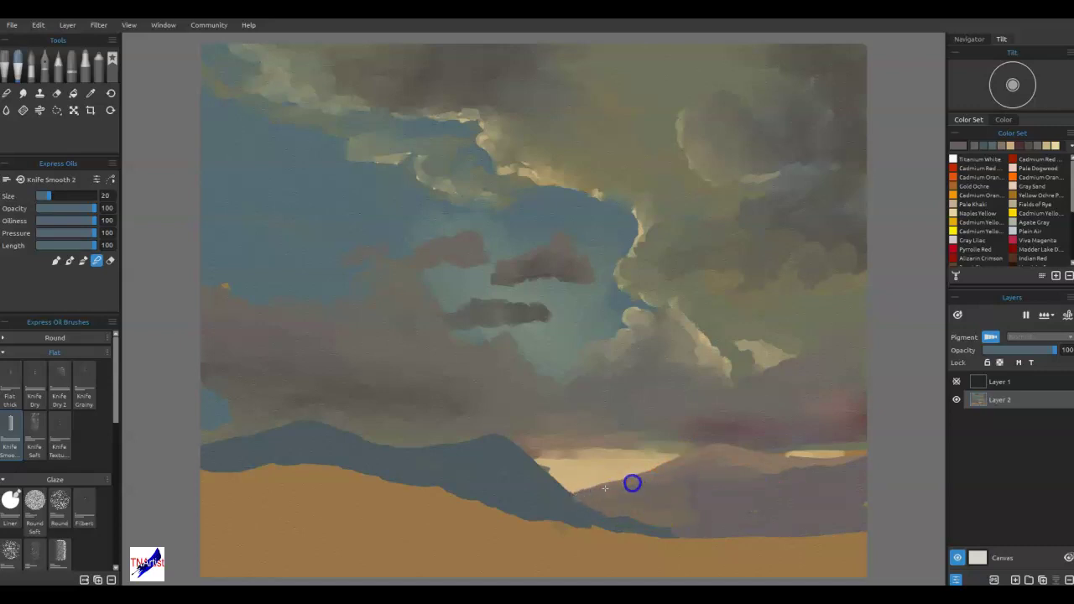
# - Blend the right hill's slopes and ridge, covering the cream strip at the right end of the horizon
pyautogui.moveTo(742, 459)
pyautogui.mouseDown()
pyautogui.moveTo(784, 484)
pyautogui.moveTo(805, 473)
pyautogui.moveTo(797, 464)
pyautogui.moveTo(834, 464)
pyautogui.mouseUp()
pyautogui.click(765, 503)
pyautogui.click(803, 474)
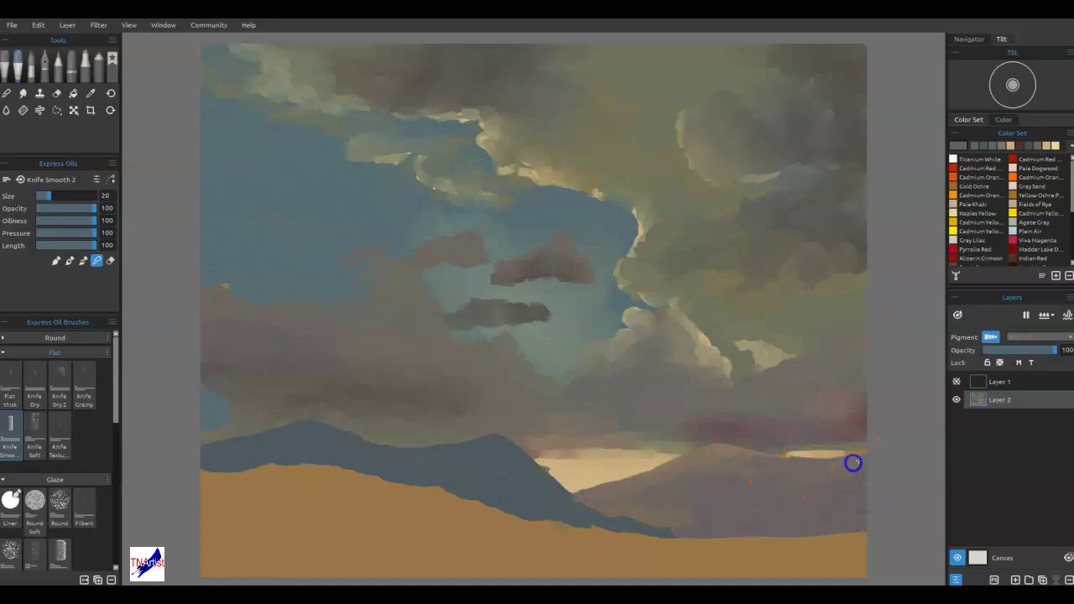
pyautogui.moveTo(801, 475)
pyautogui.mouseDown()
pyautogui.moveTo(803, 414)
pyautogui.moveTo(795, 473)
pyautogui.moveTo(768, 467)
pyautogui.moveTo(796, 454)
pyautogui.moveTo(878, 453)
pyautogui.mouseUp()
pyautogui.click(750, 512)
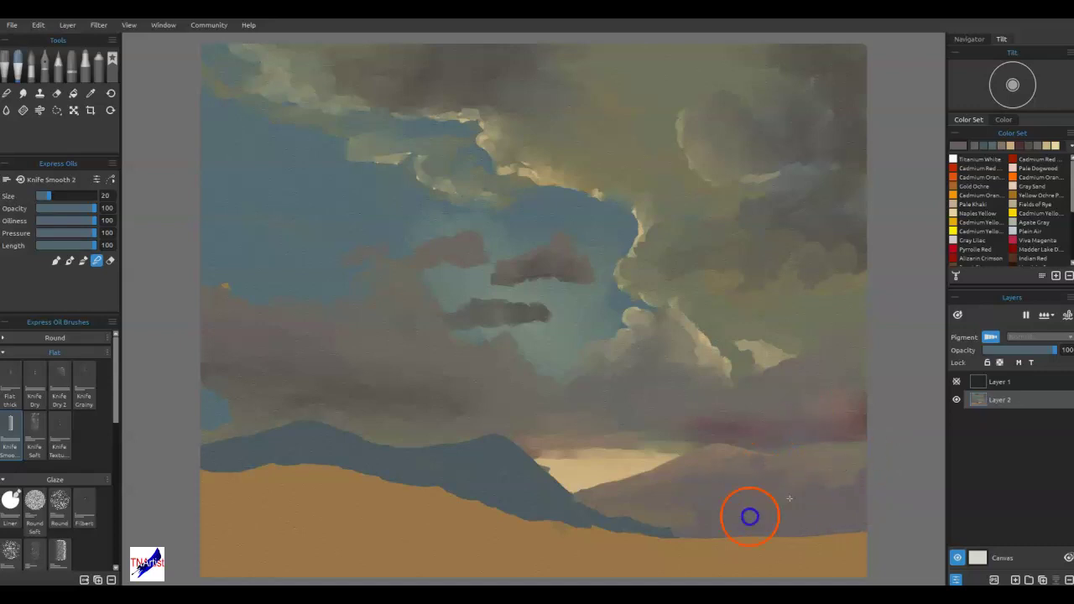
pyautogui.click(737, 450)
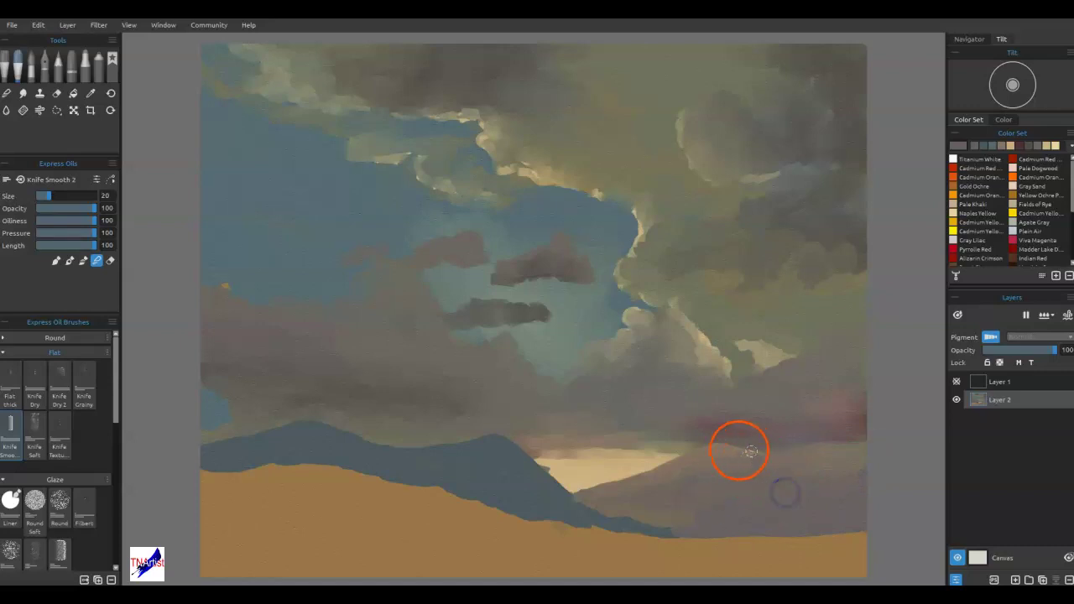
pyautogui.rightClick(761, 454)
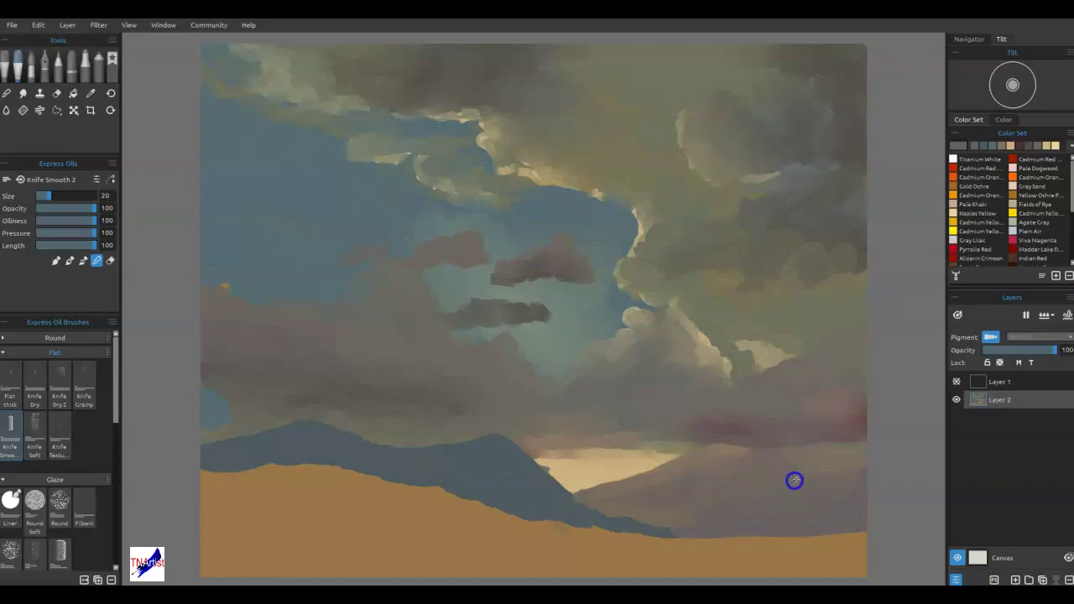
pyautogui.click(775, 460)
# - Blend the lower edge of the left mountain down into the brown foreground
pyautogui.moveTo(565, 496)
pyautogui.mouseDown()
pyautogui.moveTo(583, 517)
pyautogui.moveTo(566, 498)
pyautogui.moveTo(612, 531)
pyautogui.moveTo(531, 480)
pyautogui.moveTo(445, 481)
pyautogui.moveTo(496, 475)
pyautogui.moveTo(468, 472)
pyautogui.moveTo(534, 491)
pyautogui.mouseUp()
pyautogui.moveTo(466, 464)
pyautogui.mouseDown()
pyautogui.moveTo(450, 491)
pyautogui.moveTo(389, 475)
pyautogui.moveTo(408, 494)
pyautogui.moveTo(348, 463)
pyautogui.mouseUp()
pyautogui.click(410, 491)
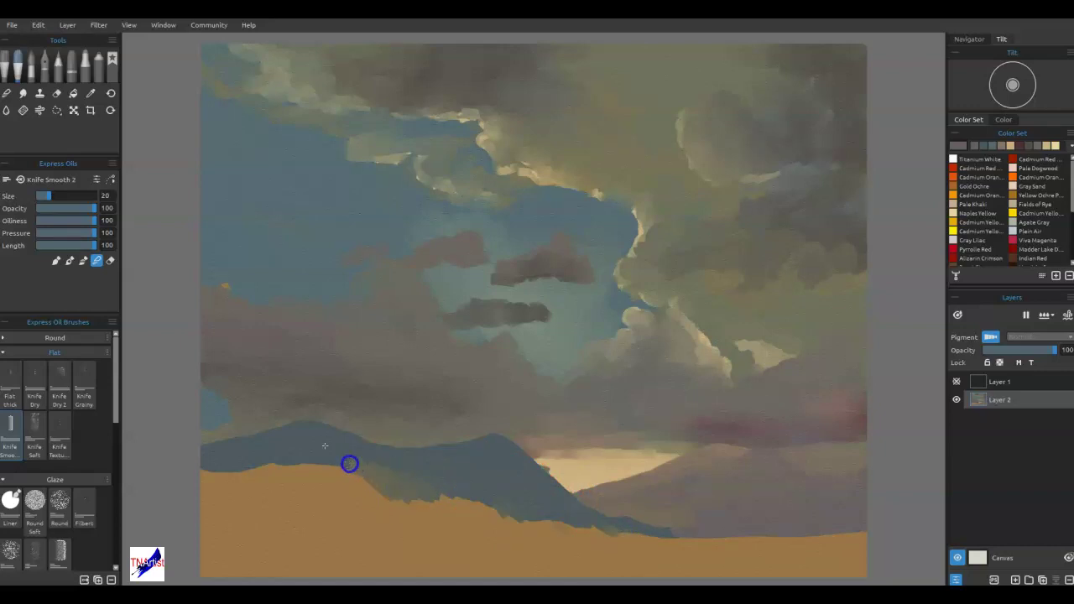
pyautogui.moveTo(422, 484)
pyautogui.mouseDown()
pyautogui.moveTo(382, 489)
pyautogui.moveTo(348, 466)
pyautogui.moveTo(375, 472)
pyautogui.moveTo(309, 452)
pyautogui.mouseUp()
pyautogui.moveTo(430, 453)
pyautogui.mouseDown()
pyautogui.moveTo(447, 579)
pyautogui.moveTo(438, 477)
pyautogui.moveTo(464, 498)
pyautogui.moveTo(433, 494)
pyautogui.moveTo(428, 505)
pyautogui.mouseUp()
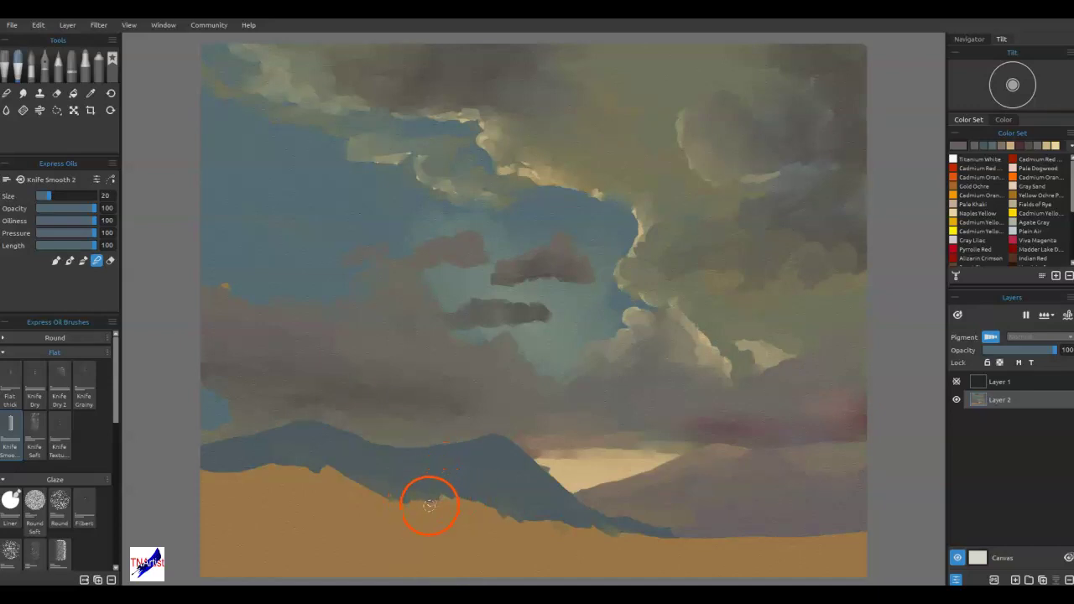
# - Sample the mountain's blue-gray and paint the left mountain's base down over the brown foreground
pyautogui.press('alt')
pyautogui.keyDown('alt'); pyautogui.click(429, 506); pyautogui.keyUp('alt')
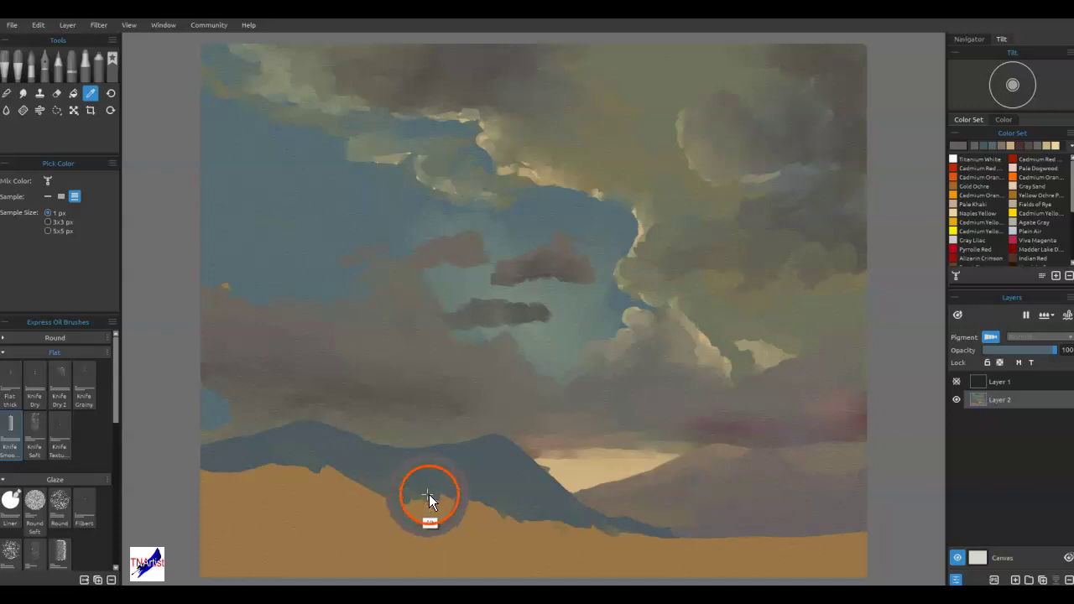
pyautogui.moveTo(483, 460); pyautogui.dragTo(537, 498)
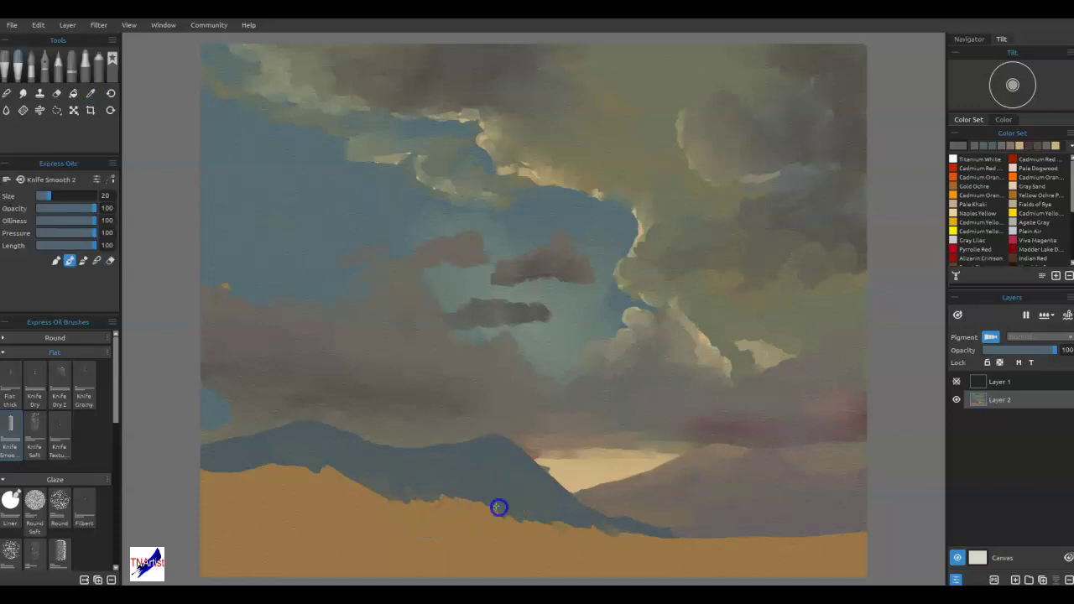
pyautogui.moveTo(402, 485); pyautogui.dragTo(419, 476)
pyautogui.moveTo(334, 456)
pyautogui.mouseDown()
pyautogui.moveTo(364, 475)
pyautogui.moveTo(470, 482)
pyautogui.mouseUp()
pyautogui.keyDown('alt'); pyautogui.click(285, 459); pyautogui.keyUp('alt')
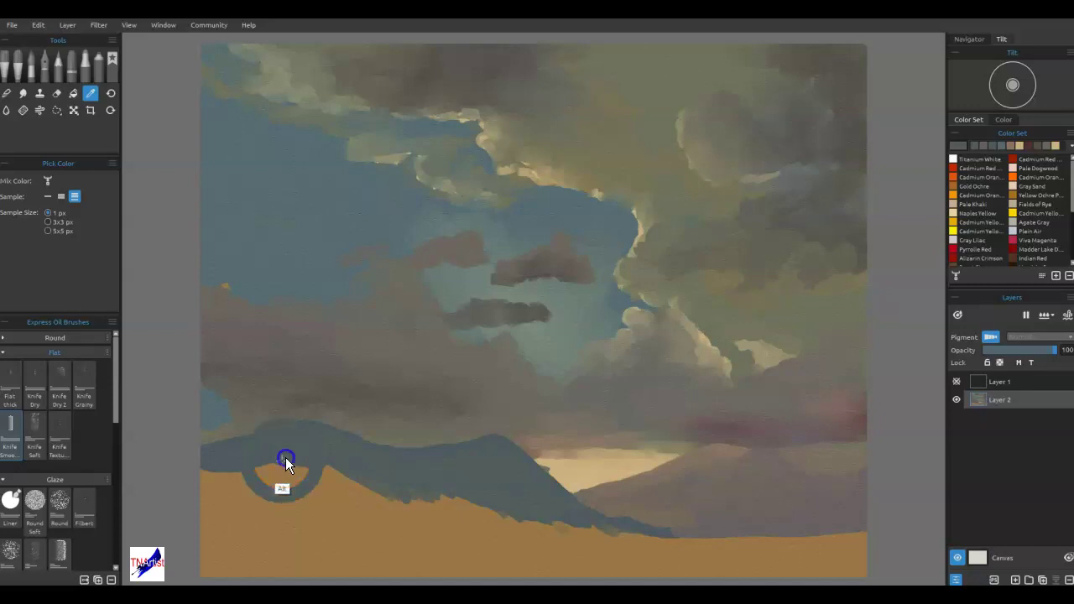
pyautogui.moveTo(331, 508)
pyautogui.mouseDown()
pyautogui.moveTo(360, 495)
pyautogui.moveTo(329, 493)
pyautogui.moveTo(336, 468)
pyautogui.moveTo(290, 495)
pyautogui.moveTo(278, 486)
pyautogui.moveTo(310, 486)
pyautogui.moveTo(208, 481)
pyautogui.moveTo(394, 502)
pyautogui.mouseUp()
pyautogui.press(']')
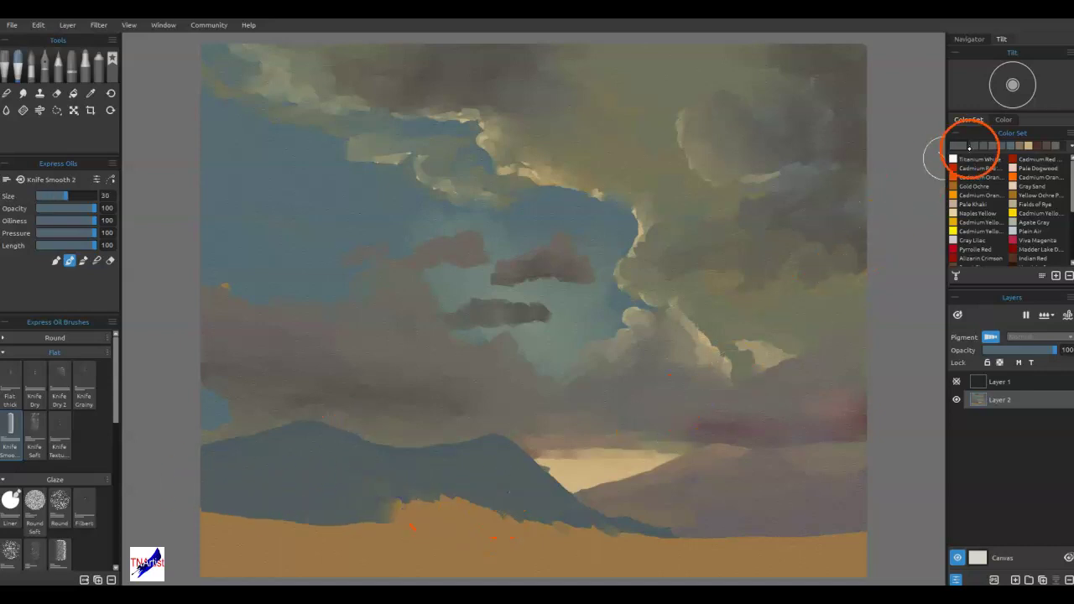
# - Use a recent blue-gray at brush size 50 to extend the mountain's base over the brown, out to the right hill's foot
pyautogui.click(1000, 147)
pyautogui.moveTo(474, 508)
pyautogui.mouseDown()
pyautogui.moveTo(590, 540)
pyautogui.moveTo(702, 548)
pyautogui.mouseUp()
pyautogui.moveTo(501, 520); pyautogui.dragTo(413, 529)
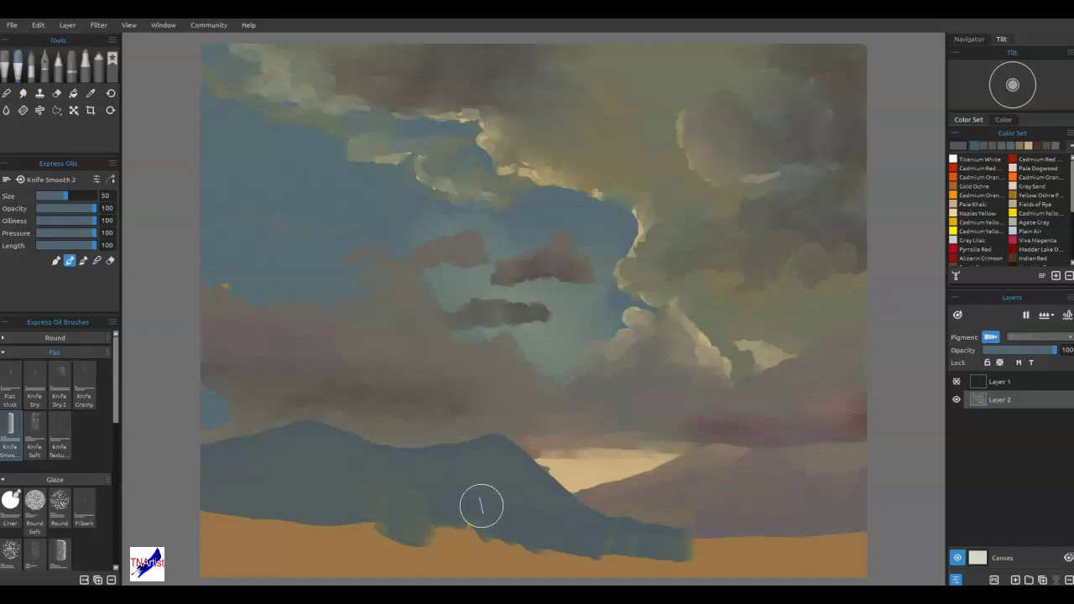
pyautogui.moveTo(554, 474)
pyautogui.mouseDown()
pyautogui.moveTo(584, 477)
pyautogui.moveTo(645, 427)
pyautogui.moveTo(587, 509)
pyautogui.moveTo(548, 494)
pyautogui.moveTo(643, 496)
pyautogui.moveTo(716, 467)
pyautogui.moveTo(701, 481)
pyautogui.mouseUp()
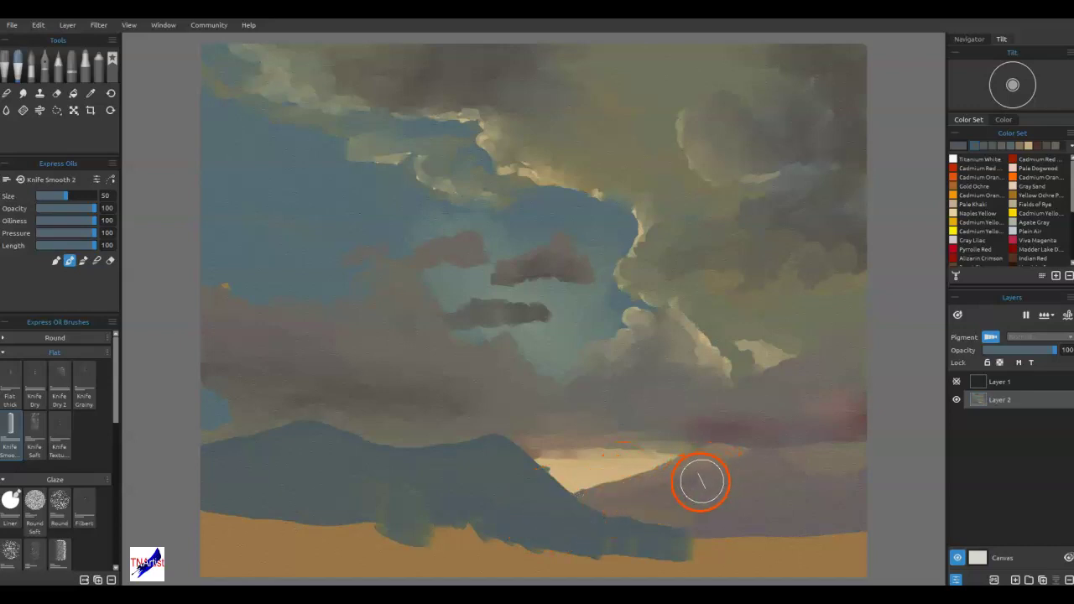
pyautogui.moveTo(558, 527)
pyautogui.mouseDown()
pyautogui.moveTo(604, 535)
pyautogui.moveTo(556, 508)
pyautogui.moveTo(680, 544)
pyautogui.moveTo(651, 526)
pyautogui.mouseUp()
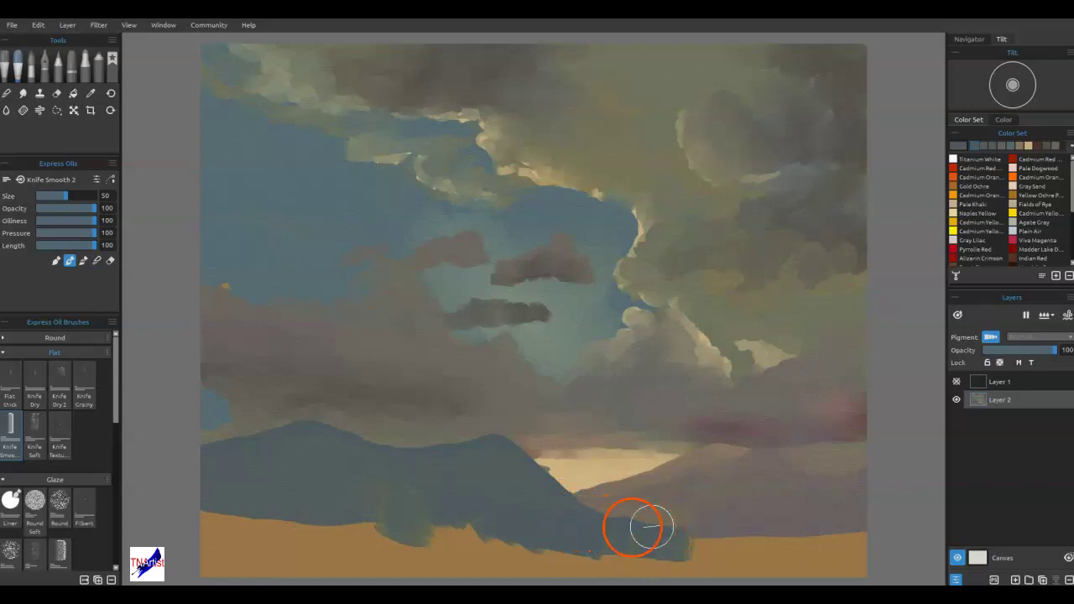
pyautogui.moveTo(329, 512)
pyautogui.mouseDown()
pyautogui.moveTo(347, 517)
pyautogui.moveTo(192, 511)
pyautogui.moveTo(219, 505)
pyautogui.mouseUp()
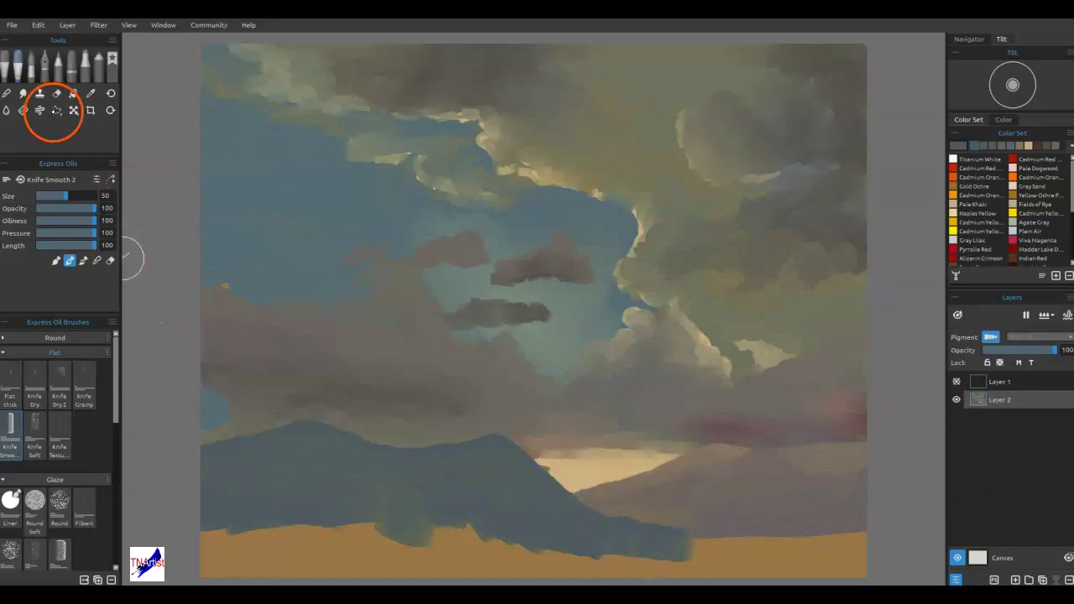
# - Lasso the foreground strip with an uneven, hilly upper edge and dab a dark blue patch inside it
pyautogui.moveTo(878, 527); pyautogui.dragTo(728, 514)
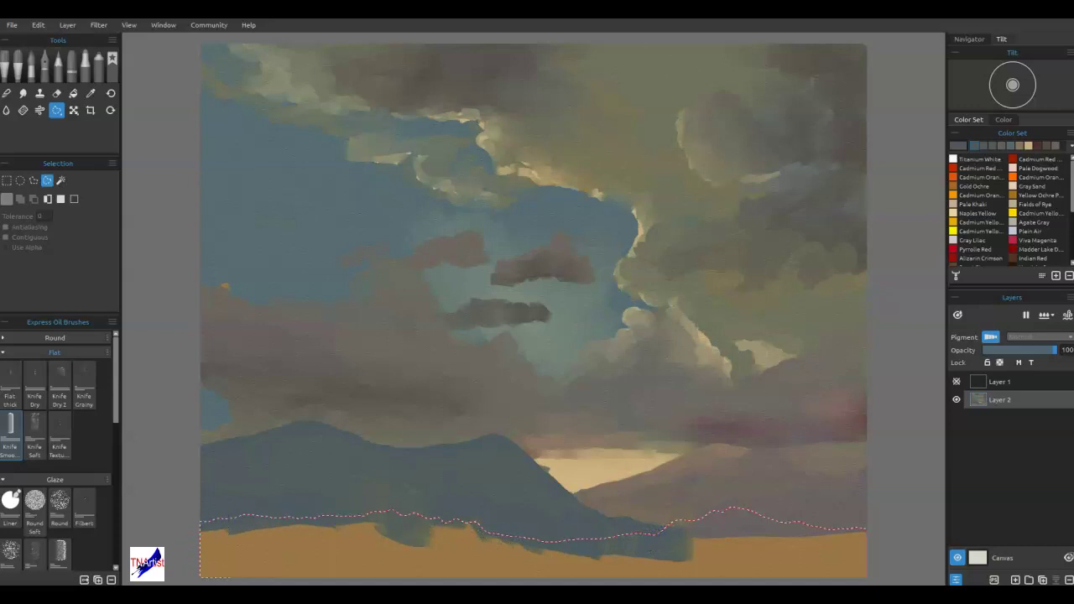
pyautogui.moveTo(891, 537); pyautogui.dragTo(888, 531)
pyautogui.click(1049, 146)
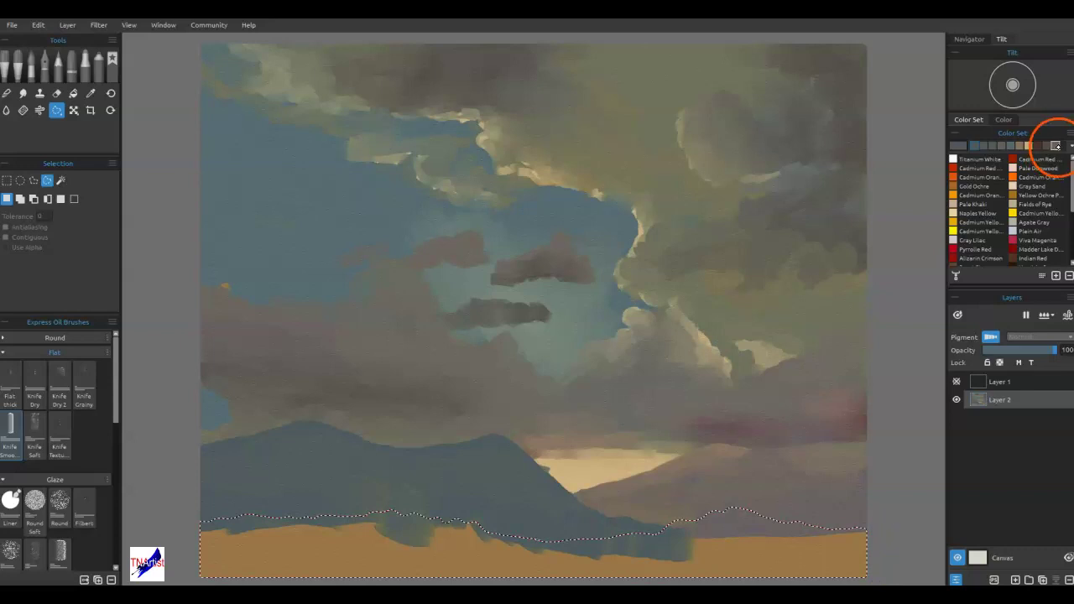
pyautogui.click(1019, 158)
pyautogui.moveTo(467, 562); pyautogui.dragTo(468, 538)
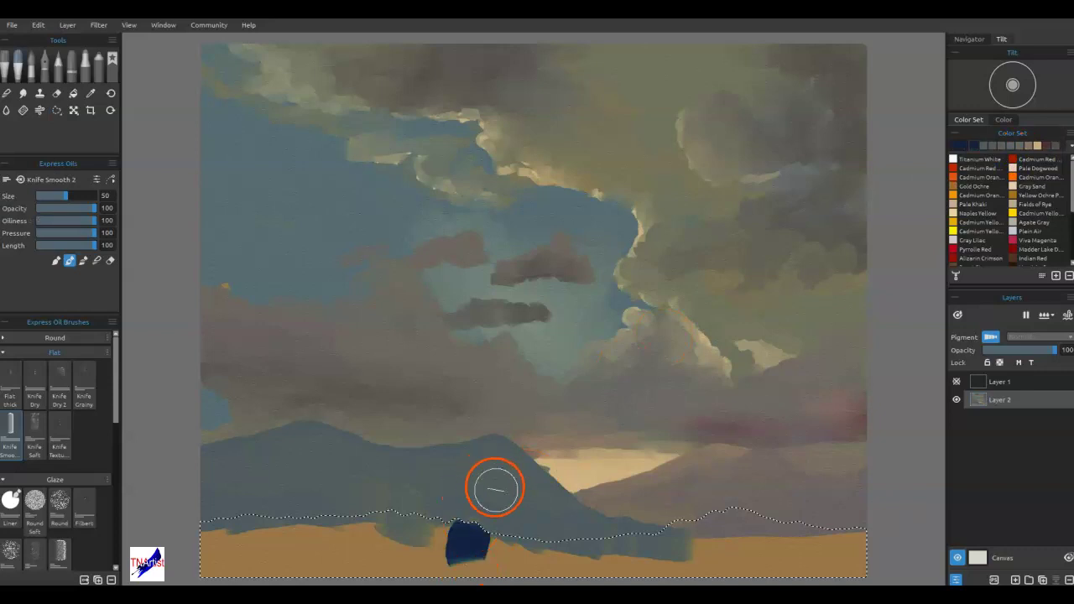
# - Try Phthalo Green and a sampled mauve-gray over the dark blue patch in the foreground
pyautogui.click(1071, 229)
pyautogui.click(959, 212)
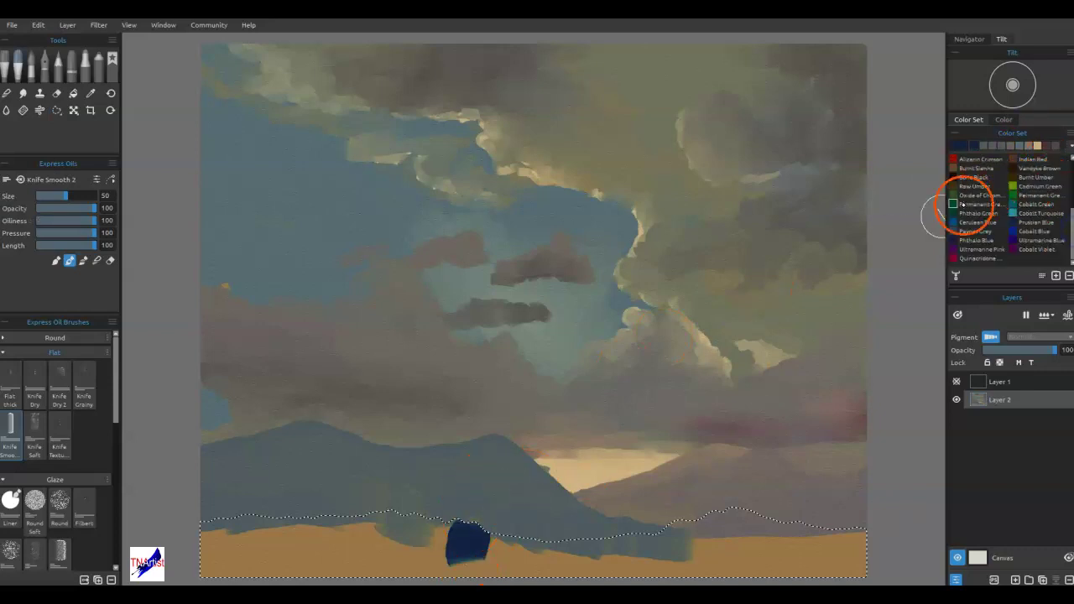
pyautogui.moveTo(484, 523); pyautogui.dragTo(460, 560)
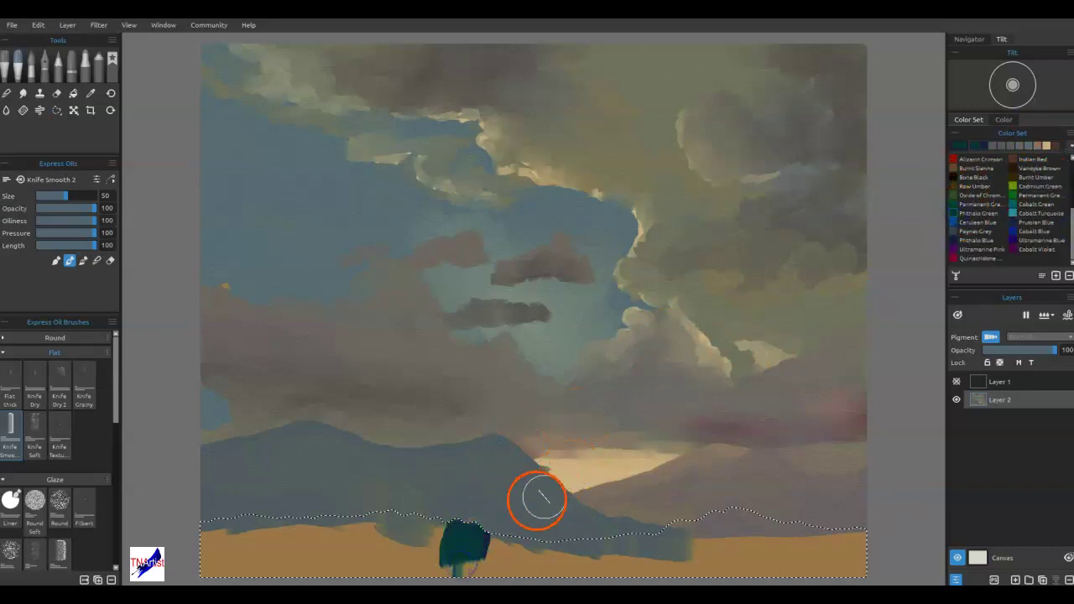
pyautogui.keyDown('alt'); pyautogui.click(737, 430); pyautogui.keyUp('alt')
pyautogui.keyDown('alt'); pyautogui.click(736, 432); pyautogui.keyUp('alt')
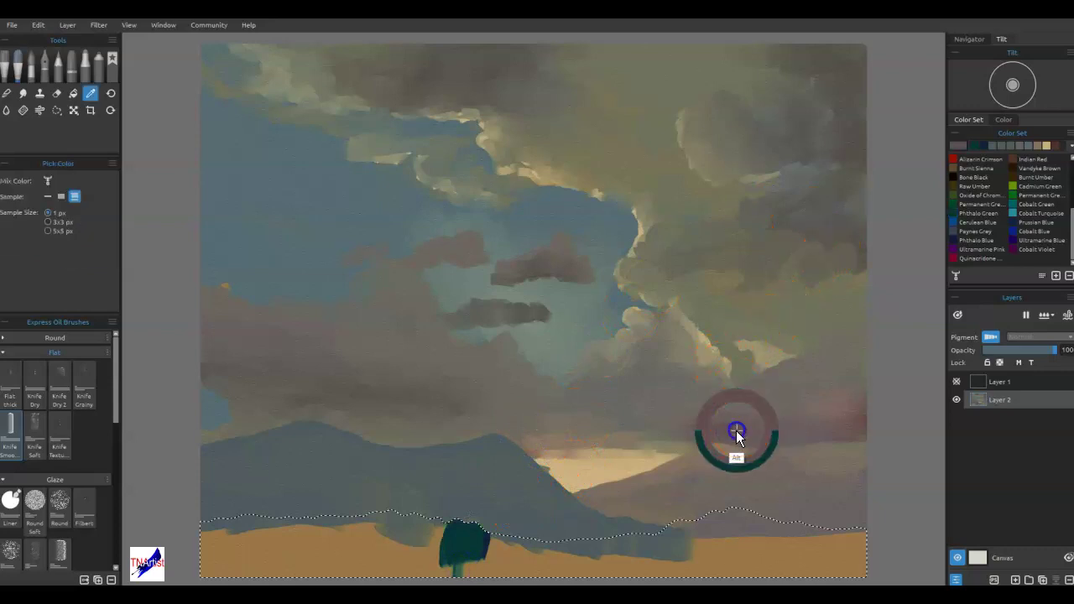
pyautogui.moveTo(491, 534)
pyautogui.mouseDown()
pyautogui.moveTo(474, 563)
pyautogui.moveTo(524, 534)
pyautogui.mouseUp()
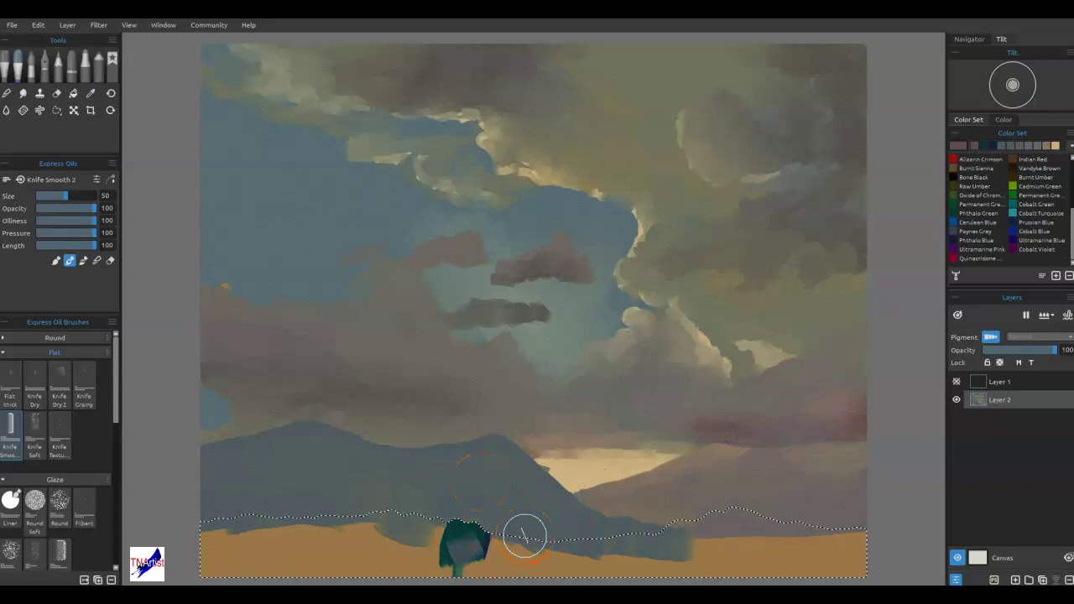
# - Pick a near-black brown, add it to the foreground patch and blend the patch at brush size 25
pyautogui.click(963, 185)
pyautogui.moveTo(431, 542)
pyautogui.mouseDown()
pyautogui.moveTo(453, 555)
pyautogui.moveTo(454, 537)
pyautogui.moveTo(472, 546)
pyautogui.moveTo(457, 554)
pyautogui.moveTo(492, 539)
pyautogui.moveTo(445, 556)
pyautogui.moveTo(467, 551)
pyautogui.mouseUp()
pyautogui.press('b')
pyautogui.click(973, 145)
pyautogui.press('b')
pyautogui.press('[')
pyautogui.press('[')
pyautogui.press('[')
pyautogui.press('[')
pyautogui.press('[')
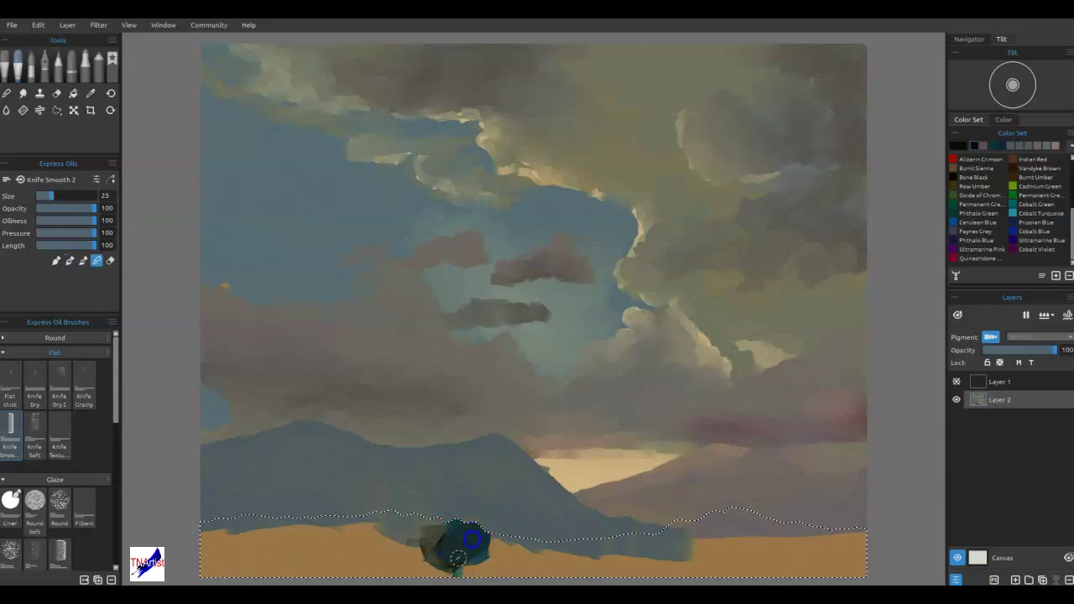
pyautogui.moveTo(473, 528)
pyautogui.mouseDown()
pyautogui.moveTo(458, 537)
pyautogui.moveTo(463, 522)
pyautogui.mouseUp()
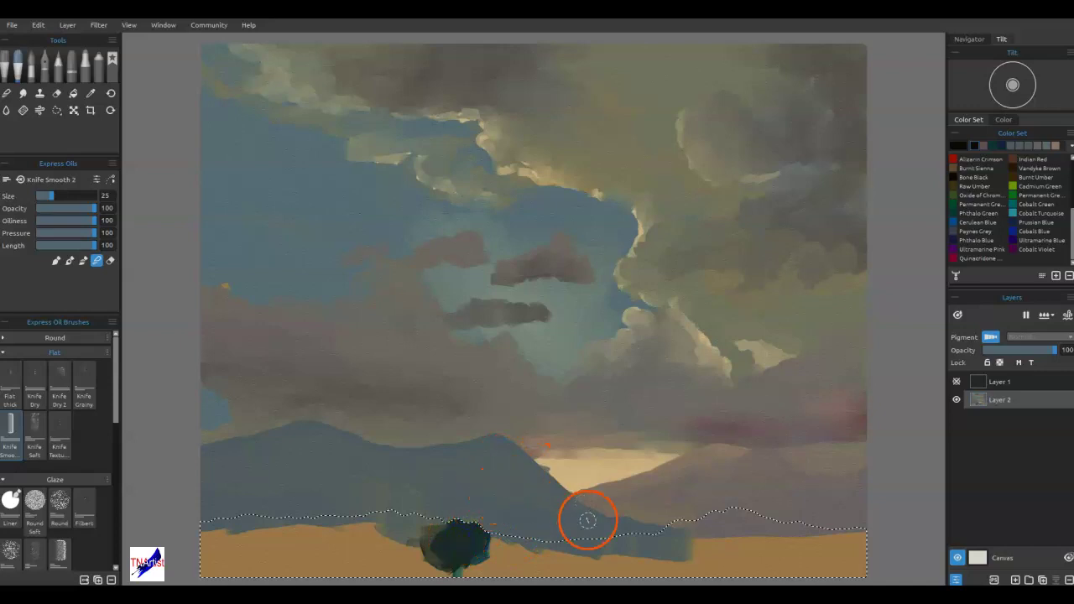
# - Fill the selected foreground with the near-black color at brush size 80
pyautogui.press(']')
pyautogui.press(']')
pyautogui.press(']')
pyautogui.press(']')
pyautogui.press(']')
pyautogui.moveTo(725, 500); pyautogui.dragTo(717, 338)
pyautogui.moveTo(775, 412)
pyautogui.mouseDown()
pyautogui.moveTo(877, 377)
pyautogui.moveTo(767, 355)
pyautogui.moveTo(481, 436)
pyautogui.moveTo(318, 422)
pyautogui.moveTo(175, 369)
pyautogui.mouseUp()
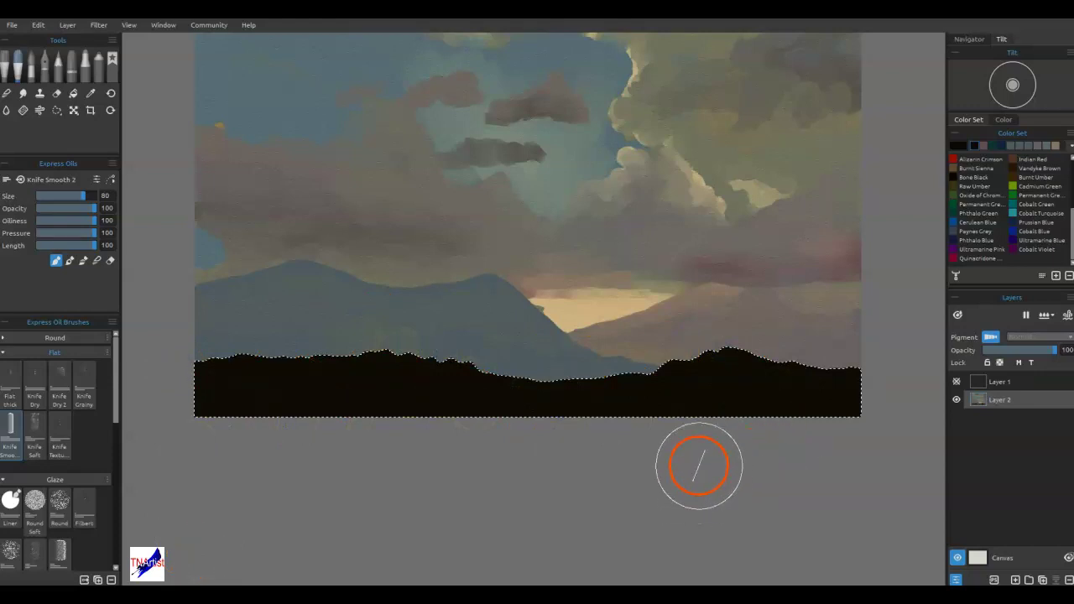
# - Check the current paint color's values in the color selector
pyautogui.click(958, 146)
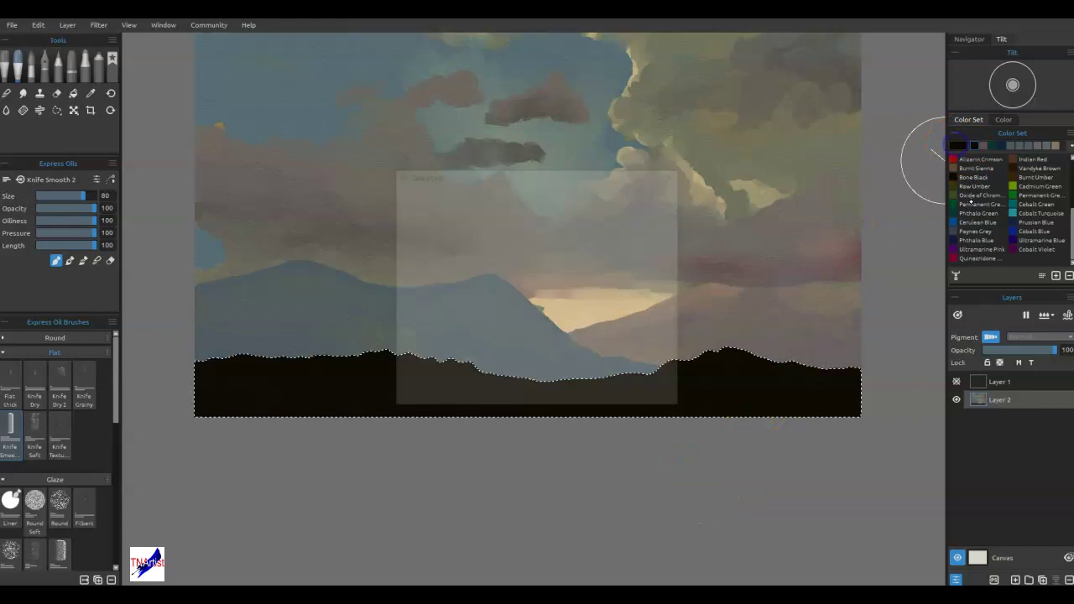
pyautogui.click(621, 396)
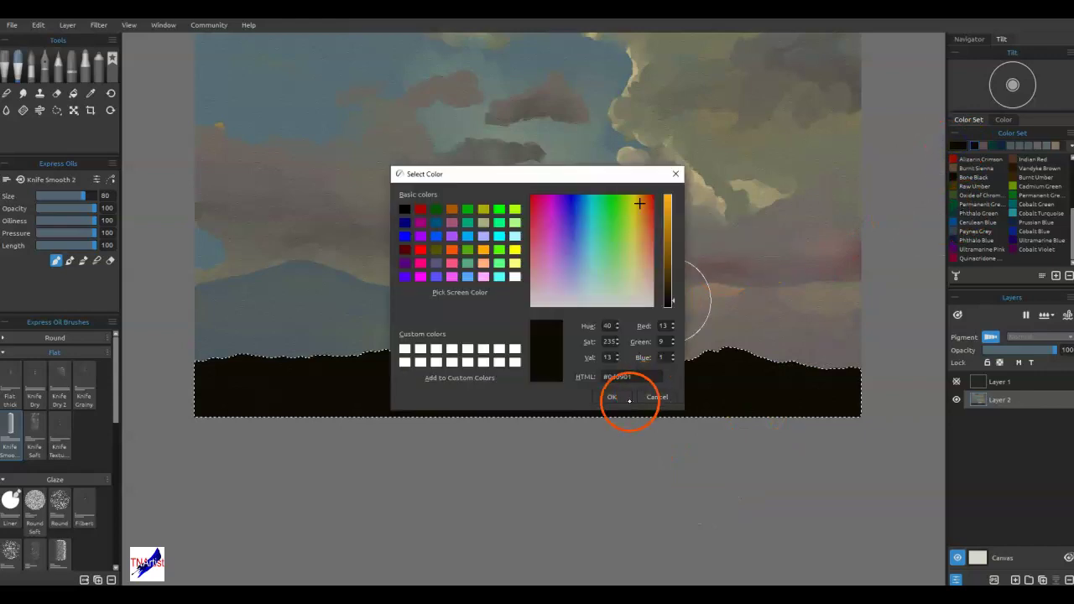
pyautogui.click(718, 327)
pyautogui.click(808, 234)
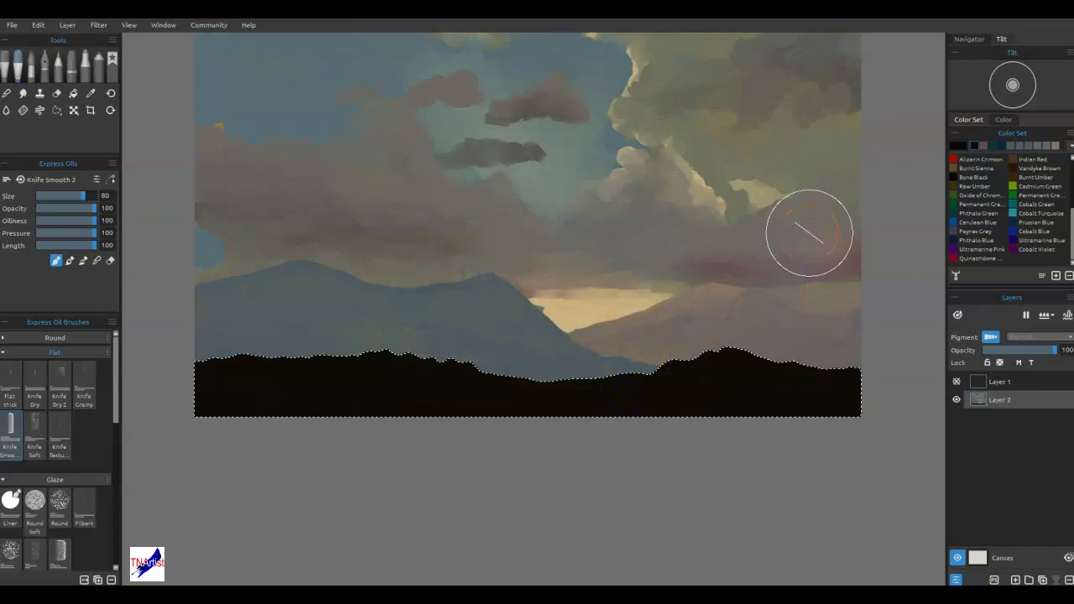
pyautogui.rightClick(808, 233)
pyautogui.click(570, 441)
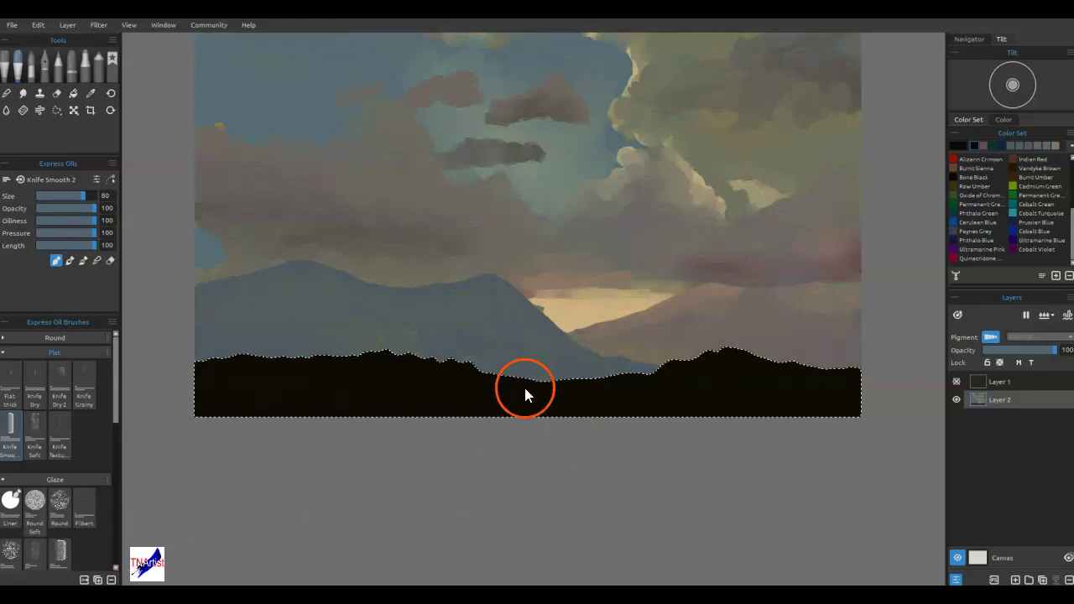
# - Reduce the brush size to 25 and deselect the foreground
pyautogui.hotkey('ctrl', '0')
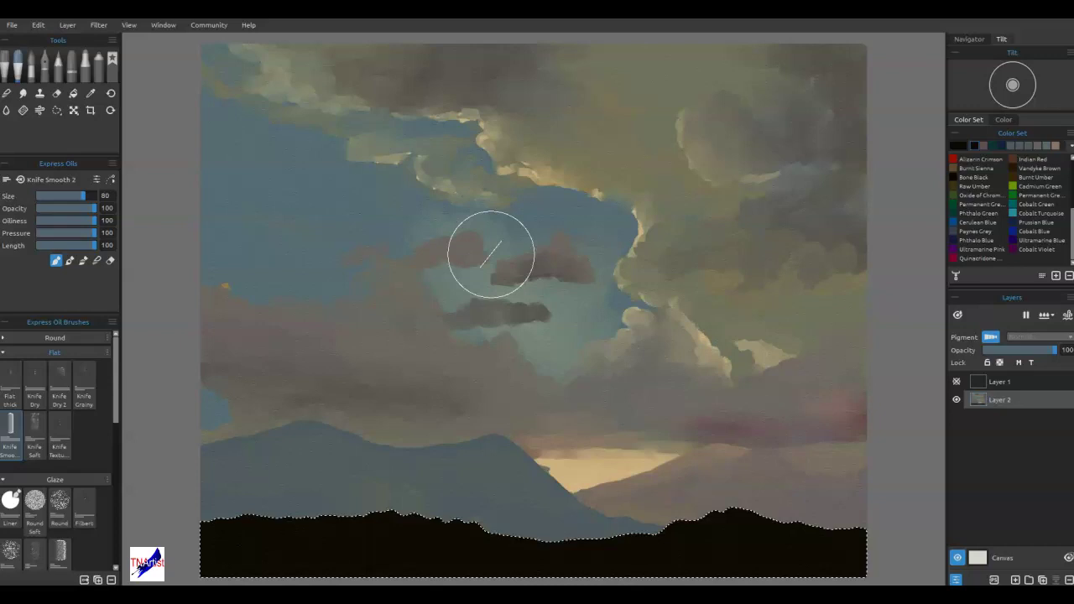
pyautogui.moveTo(700, 336)
pyautogui.mouseDown()
pyautogui.moveTo(767, 312)
pyautogui.moveTo(712, 341)
pyautogui.moveTo(721, 354)
pyautogui.moveTo(740, 314)
pyautogui.moveTo(643, 408)
pyautogui.moveTo(643, 388)
pyautogui.moveTo(630, 446)
pyautogui.moveTo(634, 399)
pyautogui.mouseUp()
pyautogui.press('[')
pyautogui.press('[')
pyautogui.press('[')
pyautogui.press('[')
pyautogui.press('[')
pyautogui.press('[')
pyautogui.press('[')
pyautogui.press('[')
pyautogui.press('[')
pyautogui.press('[')
pyautogui.press('[')
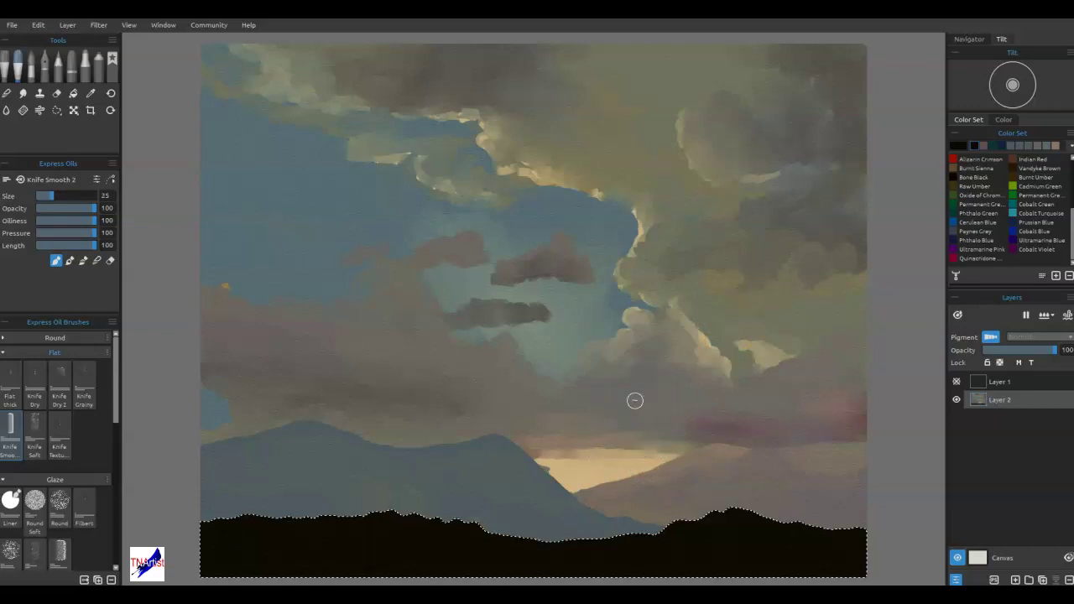
pyautogui.hotkey('ctrl', 'd')
pyautogui.moveTo(593, 150)
pyautogui.mouseDown()
pyautogui.moveTo(687, 184)
pyautogui.moveTo(678, 196)
pyautogui.moveTo(690, 270)
pyautogui.moveTo(746, 312)
pyautogui.moveTo(666, 253)
pyautogui.moveTo(653, 148)
pyautogui.moveTo(543, 98)
pyautogui.mouseUp()
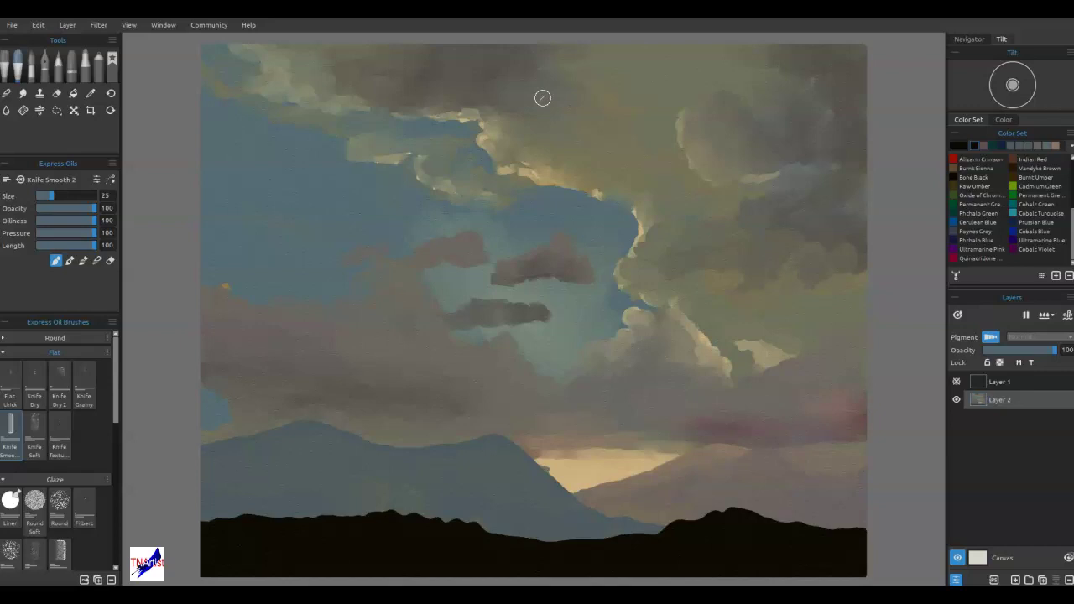
pyautogui.click(679, 232)
pyautogui.click(628, 233)
pyautogui.click(756, 323)
pyautogui.click(654, 123)
pyautogui.click(676, 209)
pyautogui.click(681, 179)
pyautogui.click(659, 318)
pyautogui.click(680, 392)
pyautogui.click(709, 408)
pyautogui.click(816, 391)
pyautogui.click(701, 411)
pyautogui.click(805, 399)
pyautogui.click(653, 404)
pyautogui.click(393, 366)
pyautogui.click(455, 399)
pyautogui.click(455, 449)
# - Blend the maroon band above the right hill into the surrounding clouds
pyautogui.moveTo(789, 330); pyautogui.dragTo(762, 342)
pyautogui.click(679, 364)
pyautogui.click(680, 378)
pyautogui.moveTo(728, 419)
pyautogui.mouseDown()
pyautogui.moveTo(783, 418)
pyautogui.moveTo(686, 424)
pyautogui.moveTo(761, 421)
pyautogui.moveTo(718, 420)
pyautogui.moveTo(766, 416)
pyautogui.moveTo(776, 404)
pyautogui.moveTo(737, 400)
pyautogui.moveTo(701, 421)
pyautogui.moveTo(773, 424)
pyautogui.moveTo(691, 428)
pyautogui.moveTo(855, 430)
pyautogui.moveTo(760, 420)
pyautogui.moveTo(752, 407)
pyautogui.moveTo(786, 399)
pyautogui.moveTo(746, 428)
pyautogui.moveTo(711, 419)
pyautogui.mouseUp()
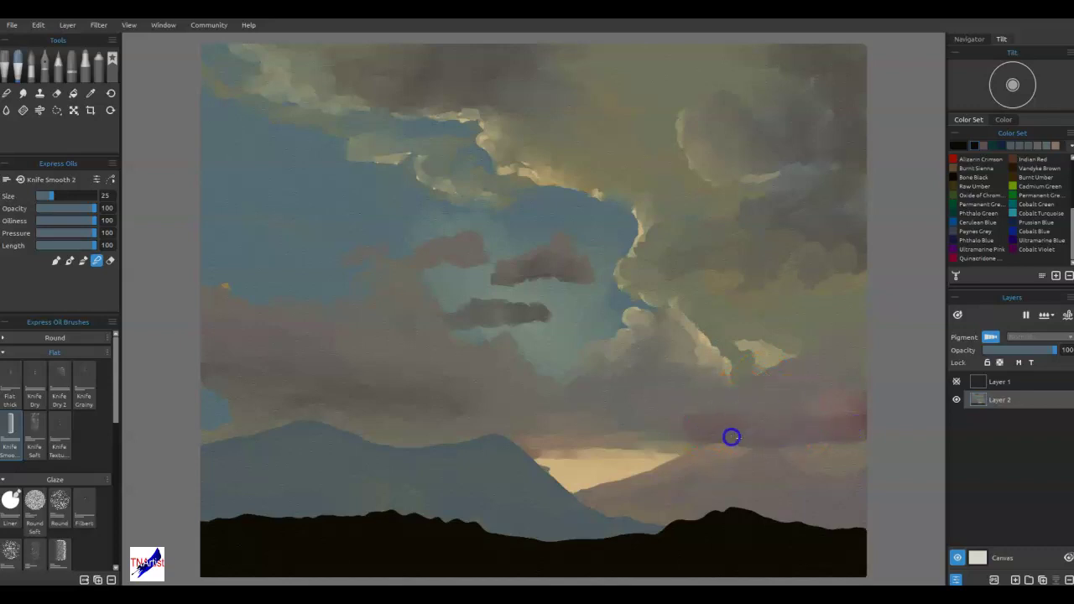
pyautogui.moveTo(817, 432)
pyautogui.mouseDown()
pyautogui.moveTo(849, 368)
pyautogui.moveTo(758, 412)
pyautogui.moveTo(768, 408)
pyautogui.moveTo(740, 404)
pyautogui.moveTo(676, 424)
pyautogui.moveTo(781, 431)
pyautogui.moveTo(762, 431)
pyautogui.moveTo(820, 422)
pyautogui.mouseUp()
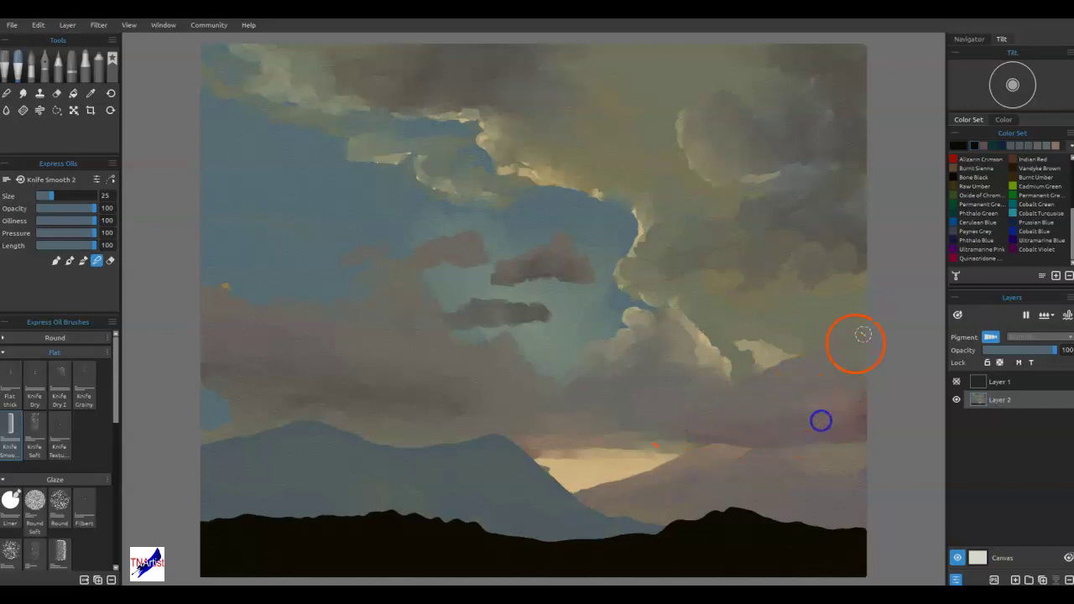
# - Pick a cadmium orange and dab small patches along the cloud base above the horizon opening and right hill
pyautogui.click(1071, 174)
pyautogui.moveTo(967, 192); pyautogui.dragTo(967, 191)
pyautogui.moveTo(719, 415)
pyautogui.mouseDown()
pyautogui.moveTo(678, 431)
pyautogui.moveTo(764, 434)
pyautogui.mouseUp()
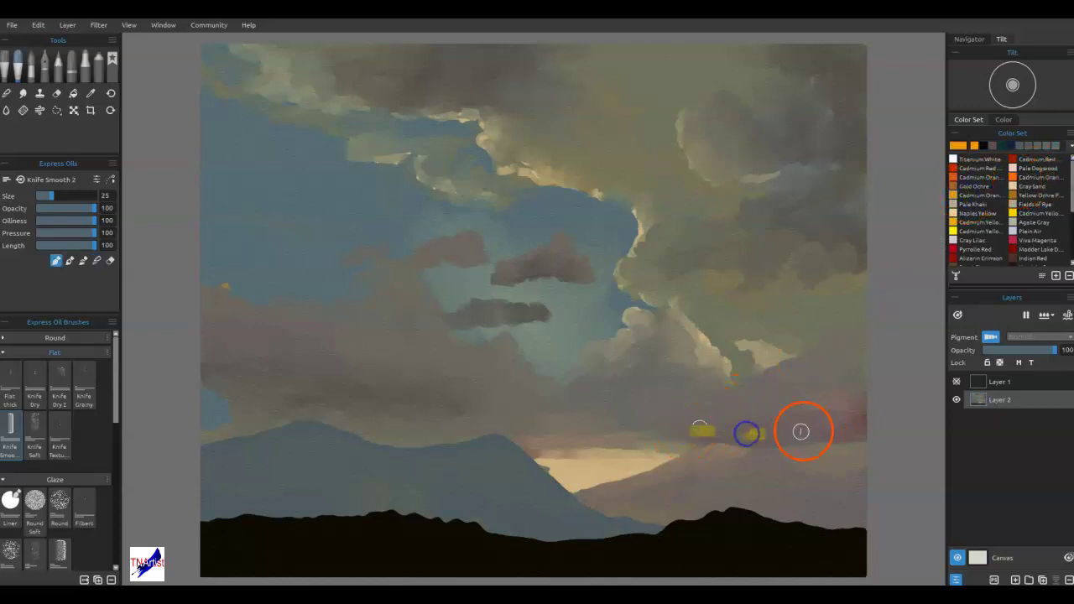
pyautogui.moveTo(558, 445); pyautogui.dragTo(585, 445)
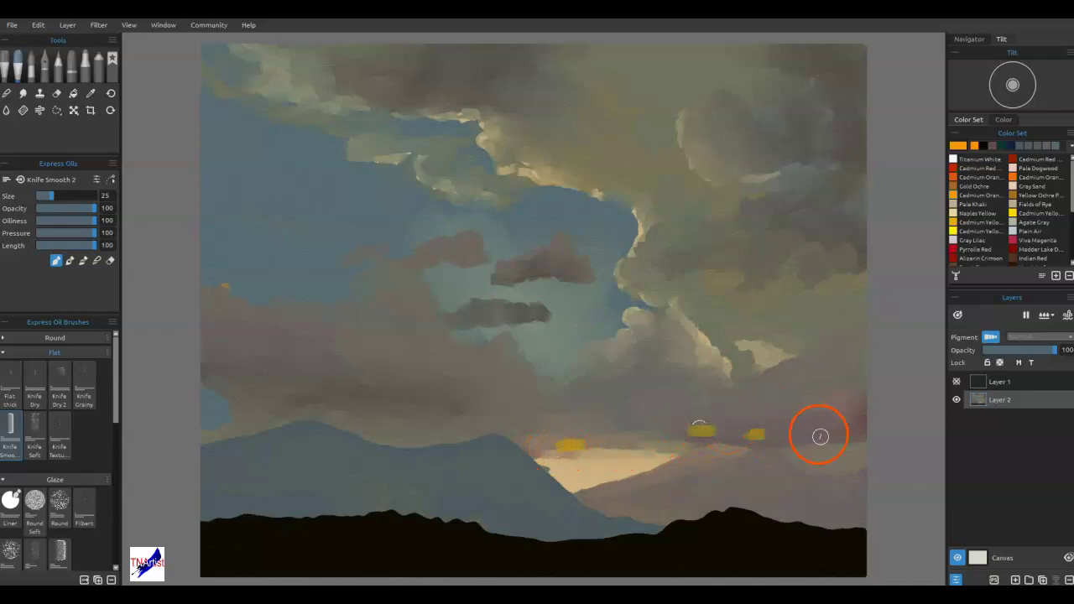
# - Reduce the brush size to 14 and blend the orange patches into the clouds above the horizon opening
pyautogui.press('n')
pyautogui.press('[')
pyautogui.press('[')
pyautogui.press('[')
pyautogui.press('[')
pyautogui.press('[')
pyautogui.moveTo(751, 430)
pyautogui.mouseDown()
pyautogui.moveTo(767, 432)
pyautogui.moveTo(700, 433)
pyautogui.moveTo(808, 425)
pyautogui.moveTo(704, 445)
pyautogui.moveTo(688, 433)
pyautogui.moveTo(803, 422)
pyautogui.moveTo(750, 431)
pyautogui.moveTo(827, 438)
pyautogui.moveTo(853, 422)
pyautogui.moveTo(860, 431)
pyautogui.moveTo(690, 430)
pyautogui.mouseUp()
pyautogui.moveTo(529, 447)
pyautogui.mouseDown()
pyautogui.moveTo(583, 451)
pyautogui.moveTo(548, 441)
pyautogui.moveTo(604, 445)
pyautogui.moveTo(529, 444)
pyautogui.moveTo(638, 431)
pyautogui.mouseUp()
pyautogui.moveTo(534, 446)
pyautogui.mouseDown()
pyautogui.moveTo(503, 437)
pyautogui.moveTo(531, 461)
pyautogui.moveTo(562, 448)
pyautogui.mouseUp()
pyautogui.moveTo(634, 449)
pyautogui.mouseDown()
pyautogui.moveTo(601, 453)
pyautogui.moveTo(631, 453)
pyautogui.mouseUp()
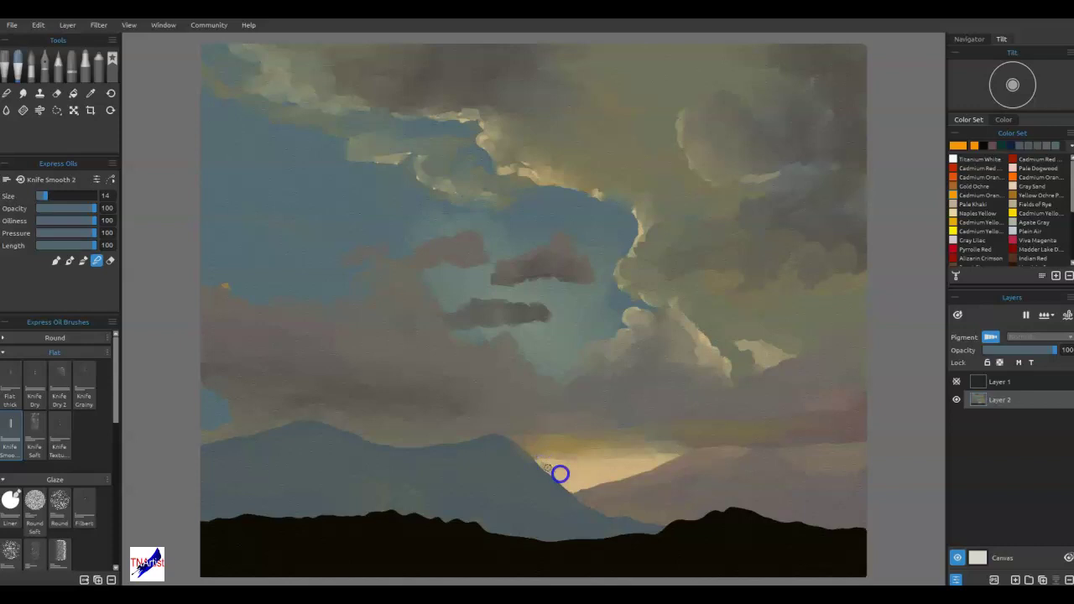
# - Smooth the orange glow between the cream horizon opening, the cloud base and the maroon clouds over the right hill
pyautogui.moveTo(549, 468)
pyautogui.mouseDown()
pyautogui.moveTo(613, 453)
pyautogui.moveTo(671, 450)
pyautogui.mouseUp()
pyautogui.moveTo(579, 433); pyautogui.dragTo(546, 436)
pyautogui.moveTo(676, 431)
pyautogui.mouseDown()
pyautogui.moveTo(597, 433)
pyautogui.moveTo(685, 416)
pyautogui.moveTo(563, 423)
pyautogui.mouseUp()
pyautogui.moveTo(735, 414); pyautogui.dragTo(521, 435)
pyautogui.moveTo(532, 437)
pyautogui.mouseDown()
pyautogui.moveTo(494, 448)
pyautogui.moveTo(598, 484)
pyautogui.moveTo(621, 454)
pyautogui.moveTo(585, 479)
pyautogui.moveTo(562, 451)
pyautogui.moveTo(619, 457)
pyautogui.moveTo(538, 460)
pyautogui.moveTo(613, 458)
pyautogui.mouseUp()
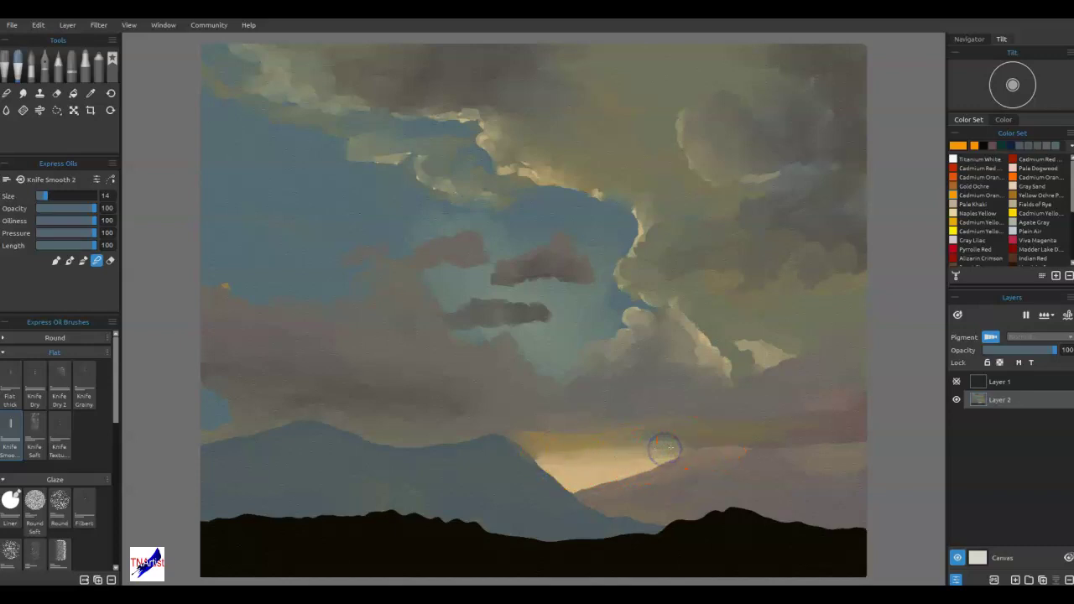
pyautogui.moveTo(753, 436); pyautogui.dragTo(802, 408)
# - Add a new layer above the painting and mix a pale blue-gray from the sky opening with hue 176, saturation 31 and value 157
pyautogui.click(1017, 580)
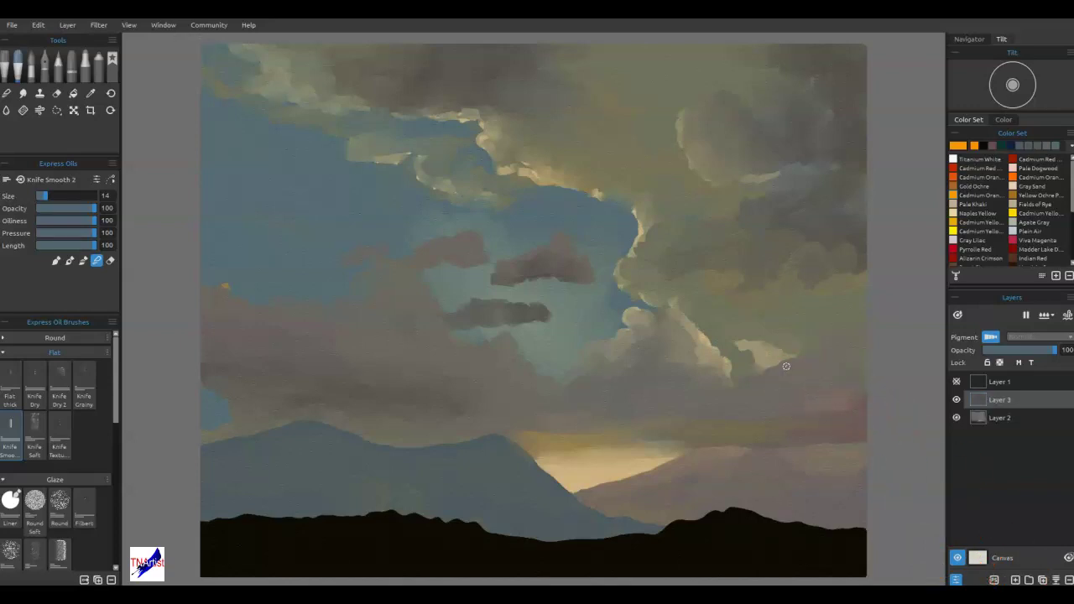
pyautogui.moveTo(625, 377)
pyautogui.mouseDown()
pyautogui.moveTo(586, 374)
pyautogui.moveTo(577, 307)
pyautogui.moveTo(555, 333)
pyautogui.mouseUp()
pyautogui.keyDown('alt'); pyautogui.click(553, 348); pyautogui.keyUp('alt')
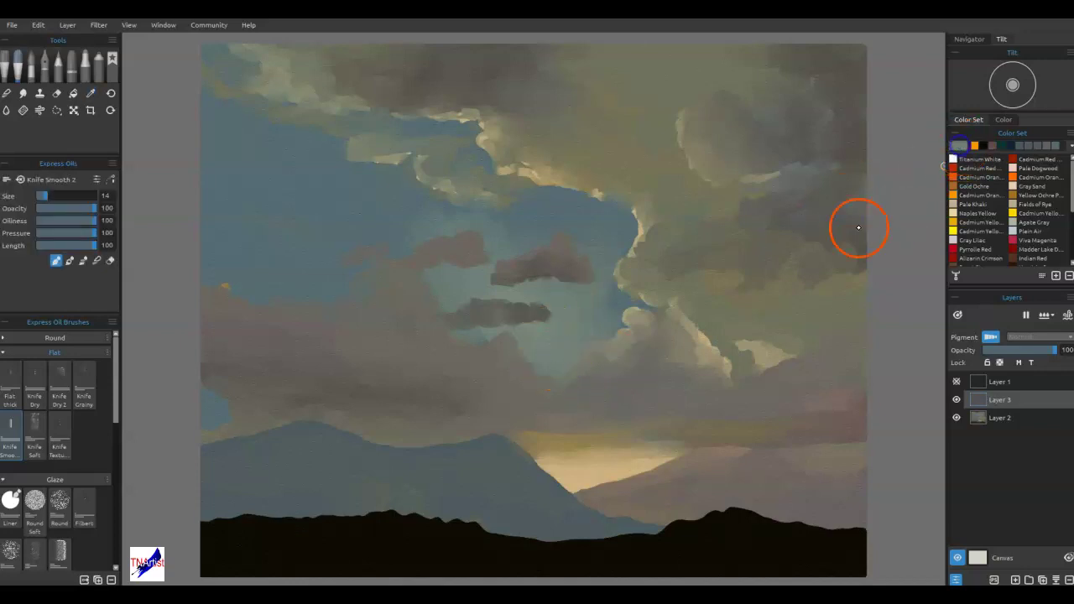
pyautogui.click(668, 237)
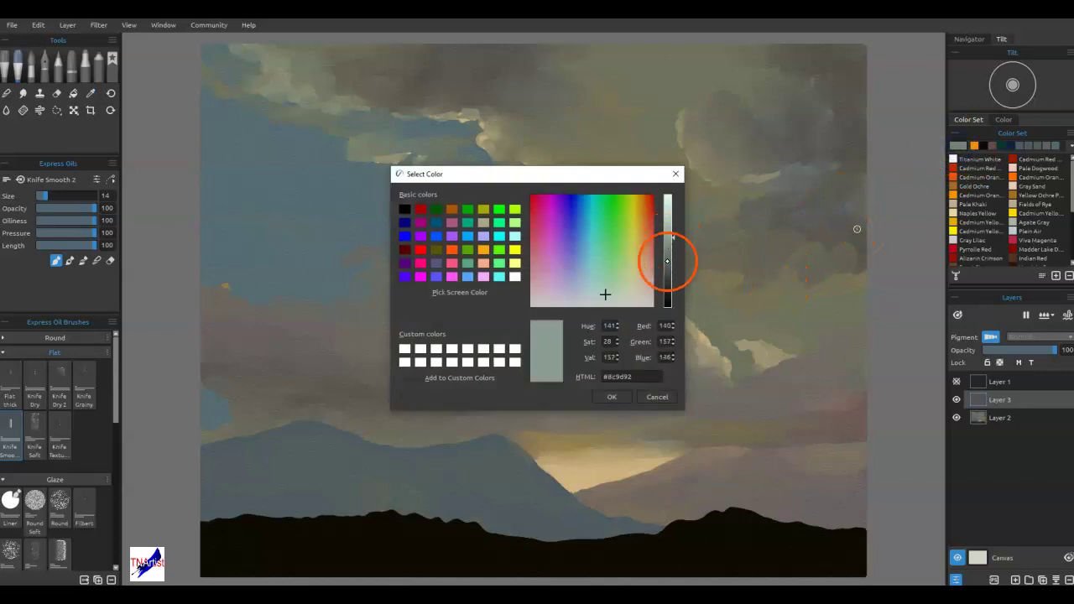
pyautogui.click(592, 292)
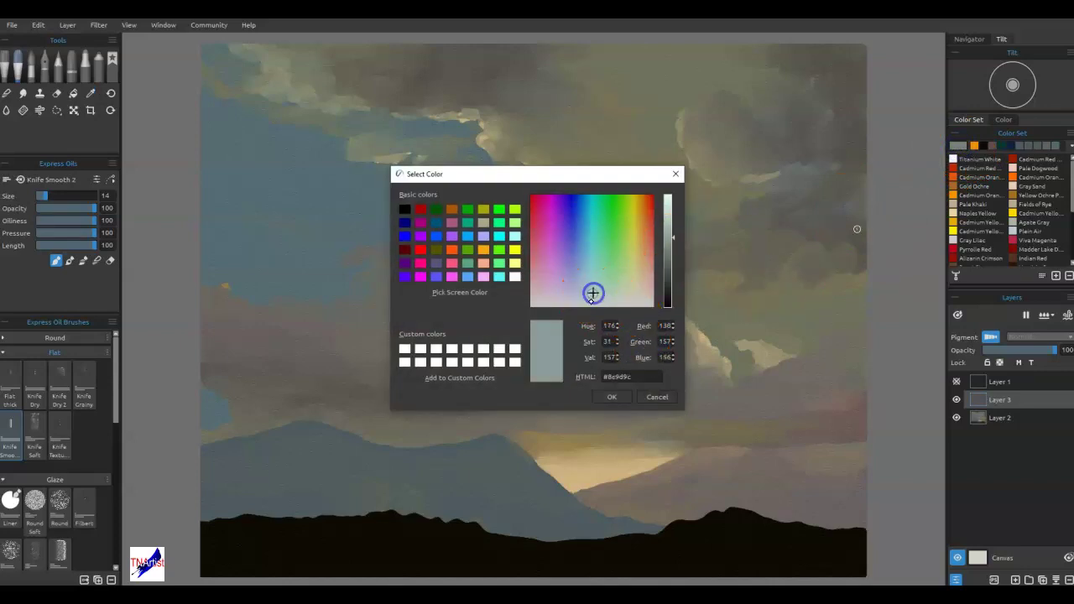
pyautogui.click(610, 398)
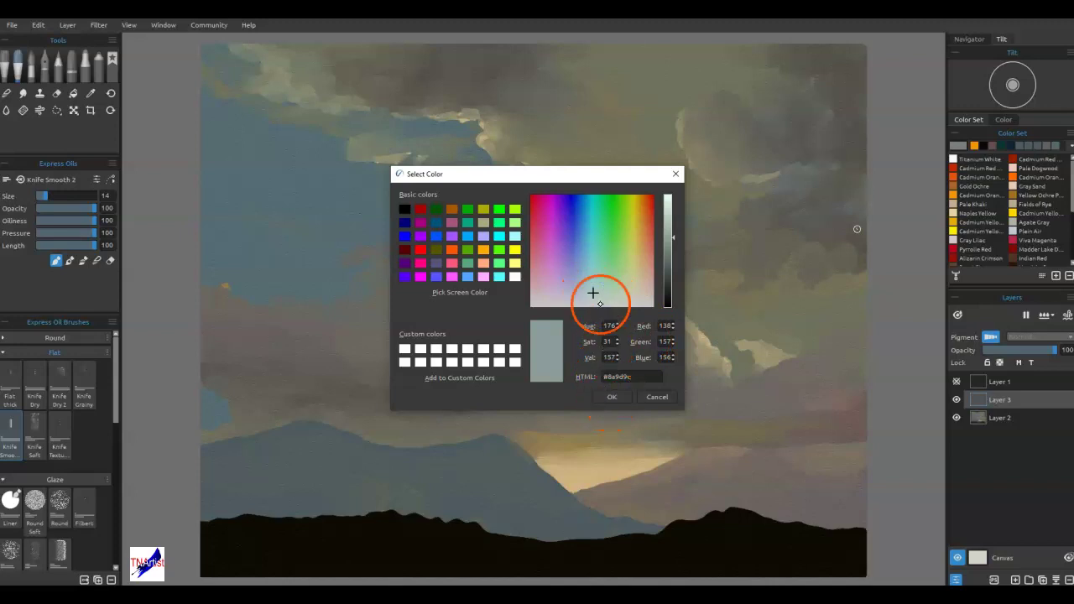
pyautogui.click(610, 396)
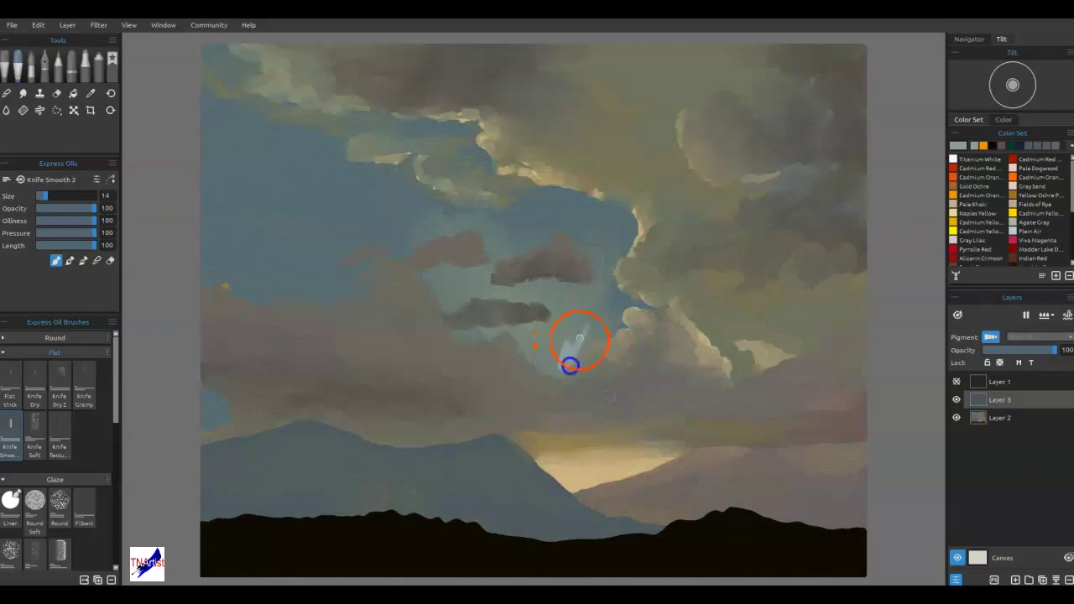
# - Enlarge the brush to size 35 and fill a fan-shaped pale wedge widening from the mountain base up into the clouds
pyautogui.press('d')
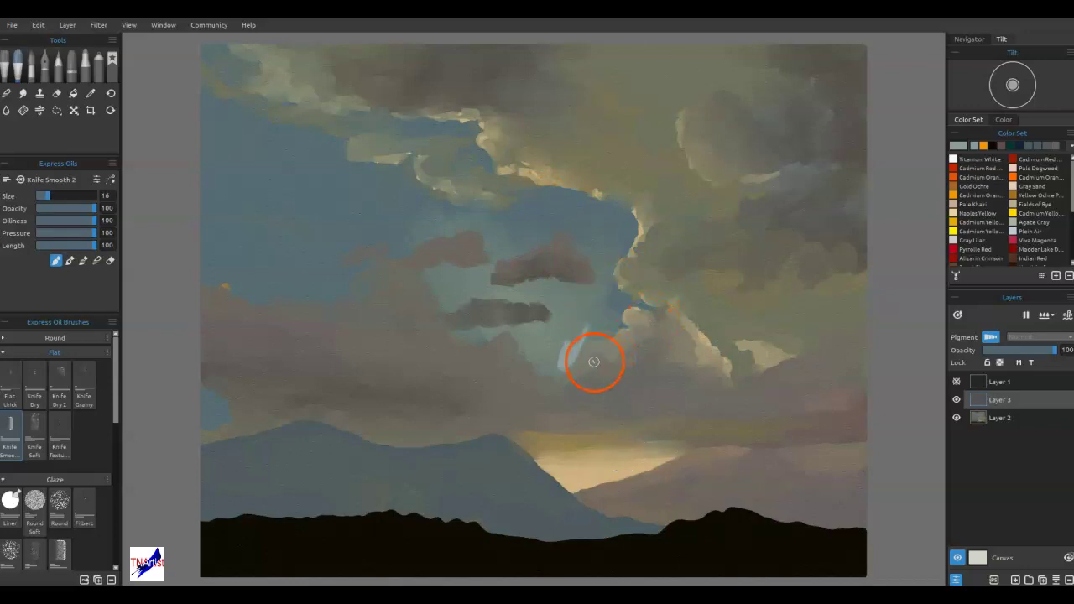
pyautogui.moveTo(559, 359)
pyautogui.mouseDown()
pyautogui.moveTo(621, 199)
pyautogui.moveTo(564, 363)
pyautogui.moveTo(594, 256)
pyautogui.moveTo(573, 289)
pyautogui.moveTo(582, 176)
pyautogui.moveTo(549, 332)
pyautogui.moveTo(547, 172)
pyautogui.moveTo(529, 234)
pyautogui.moveTo(539, 333)
pyautogui.moveTo(513, 211)
pyautogui.moveTo(537, 347)
pyautogui.moveTo(489, 224)
pyautogui.moveTo(478, 227)
pyautogui.moveTo(514, 319)
pyautogui.moveTo(448, 207)
pyautogui.moveTo(492, 307)
pyautogui.mouseUp()
pyautogui.moveTo(534, 459)
pyautogui.mouseDown()
pyautogui.moveTo(554, 480)
pyautogui.moveTo(537, 475)
pyautogui.moveTo(547, 480)
pyautogui.moveTo(539, 488)
pyautogui.moveTo(670, 104)
pyautogui.moveTo(529, 486)
pyautogui.moveTo(647, 133)
pyautogui.moveTo(541, 449)
pyautogui.moveTo(606, 162)
pyautogui.moveTo(536, 474)
pyautogui.moveTo(558, 170)
pyautogui.moveTo(534, 455)
pyautogui.moveTo(499, 167)
pyautogui.moveTo(528, 394)
pyautogui.moveTo(522, 172)
pyautogui.moveTo(528, 454)
pyautogui.moveTo(472, 228)
pyautogui.moveTo(535, 491)
pyautogui.moveTo(427, 172)
pyautogui.moveTo(524, 464)
pyautogui.moveTo(405, 186)
pyautogui.moveTo(510, 438)
pyautogui.moveTo(384, 197)
pyautogui.moveTo(487, 415)
pyautogui.moveTo(394, 263)
pyautogui.moveTo(498, 452)
pyautogui.moveTo(335, 217)
pyautogui.moveTo(506, 471)
pyautogui.moveTo(328, 237)
pyautogui.moveTo(514, 479)
pyautogui.moveTo(330, 251)
pyautogui.moveTo(511, 479)
pyautogui.mouseUp()
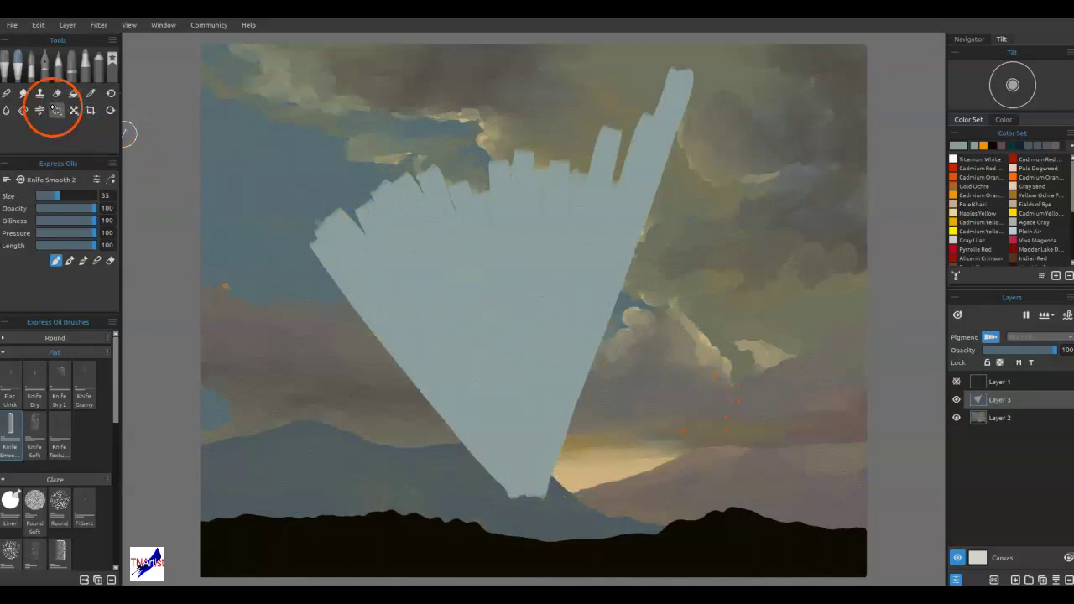
# - Transform the pale wedge so it spreads wider across the sky
pyautogui.click(57, 110)
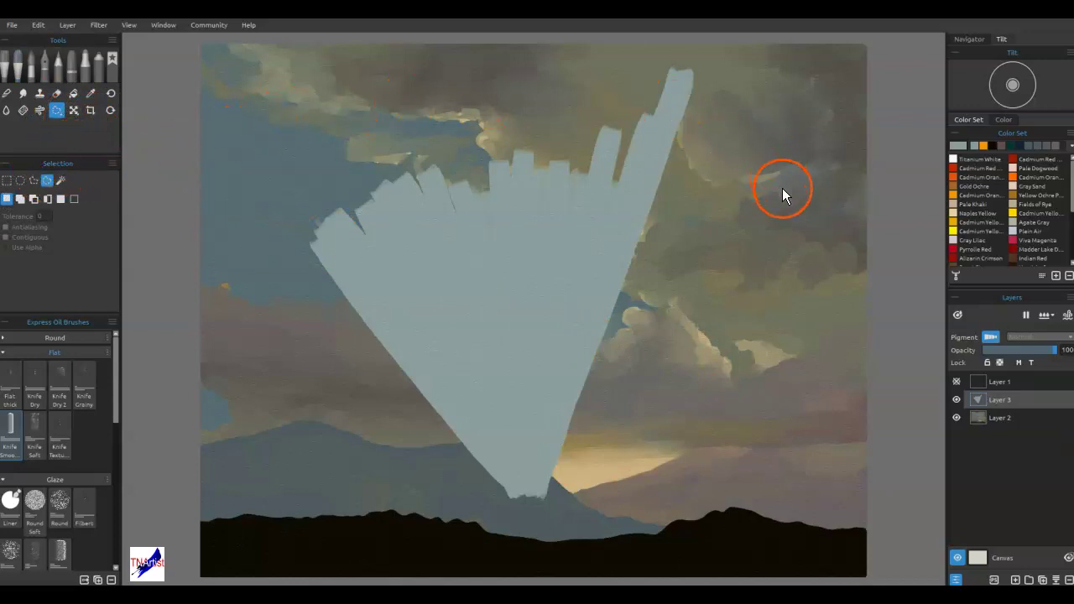
pyautogui.hotkey('ctrl', 't')
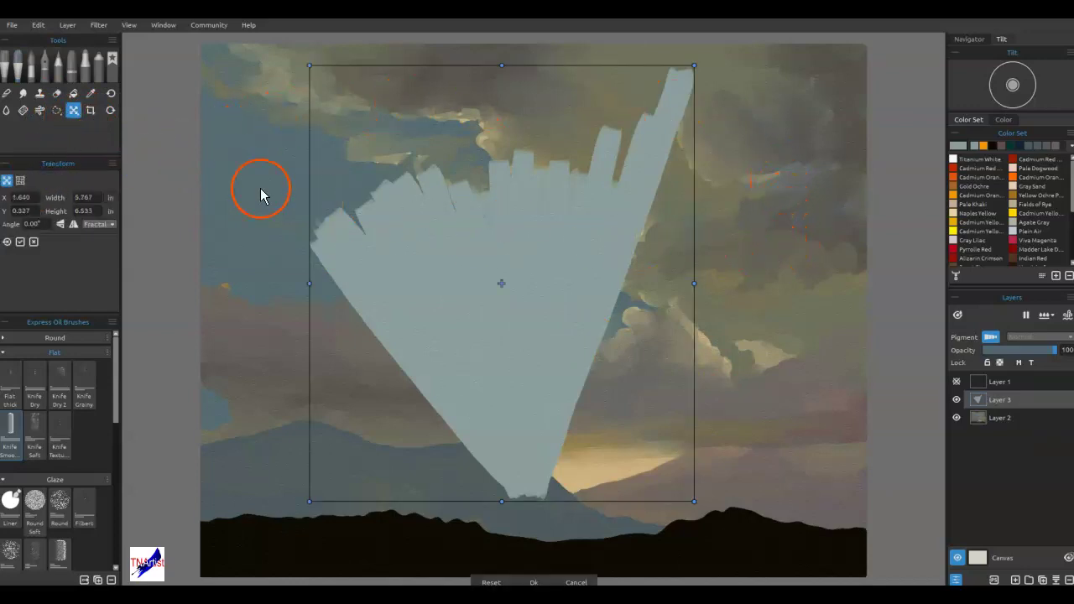
pyautogui.moveTo(692, 67); pyautogui.dragTo(795, 82)
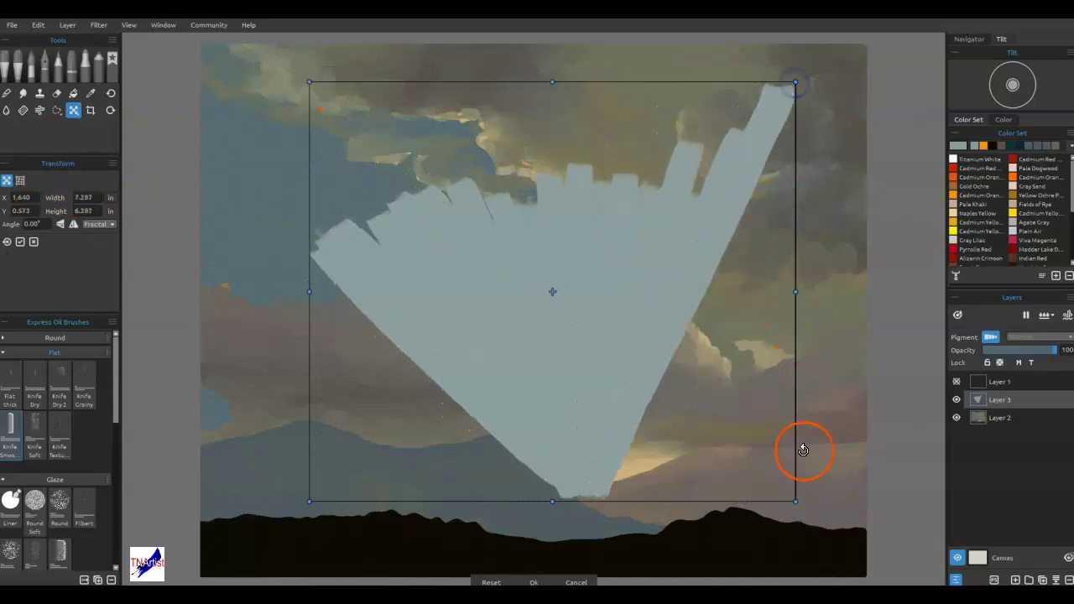
pyautogui.moveTo(797, 502); pyautogui.dragTo(461, 384)
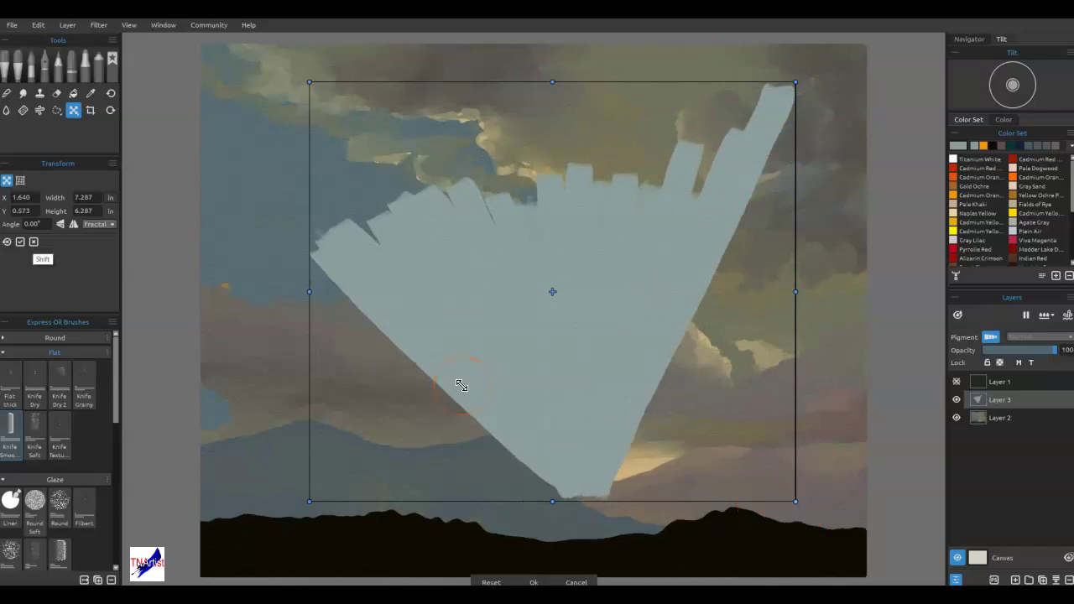
# - Warp the wedge on a mesh with split 2, tapering its lower right side and extending its upper right corner to the canvas corner
pyautogui.click(20, 180)
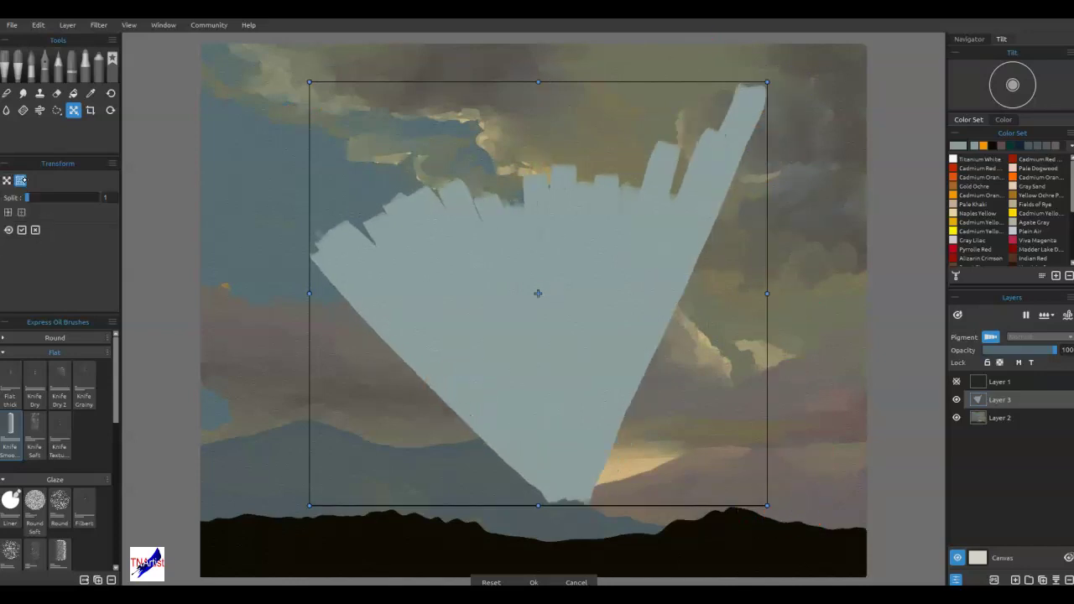
pyautogui.moveTo(768, 506); pyautogui.dragTo(753, 501)
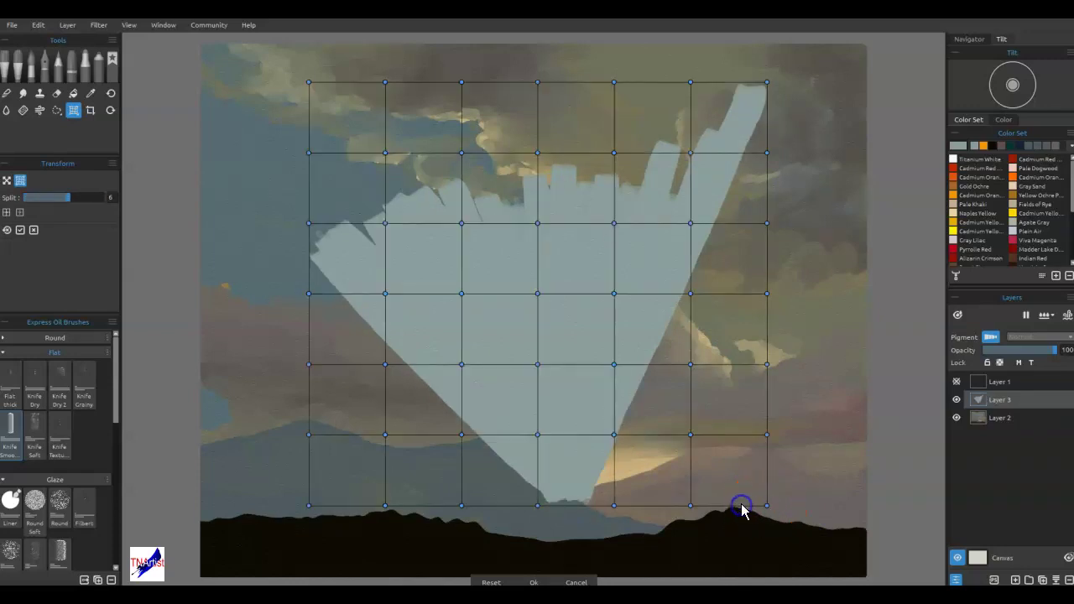
pyautogui.moveTo(19, 196); pyautogui.dragTo(30, 196)
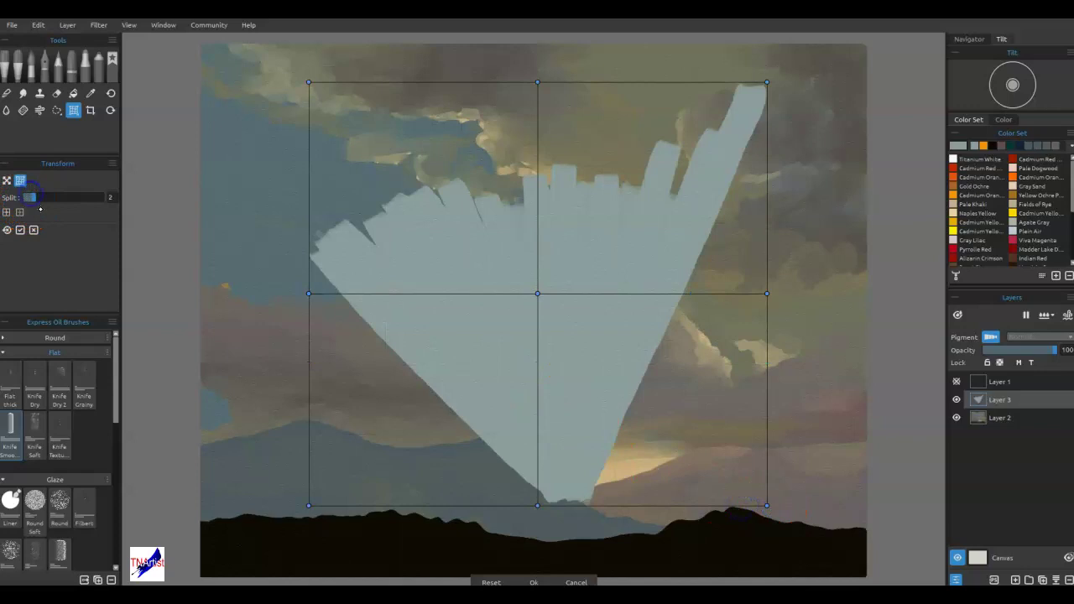
pyautogui.moveTo(763, 510); pyautogui.dragTo(677, 554)
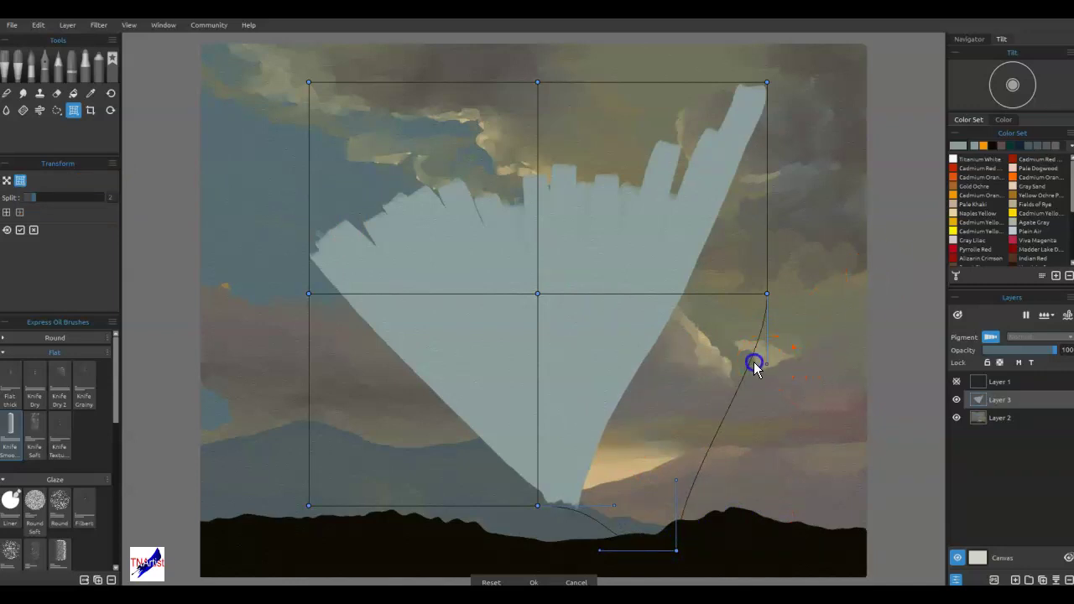
pyautogui.moveTo(766, 372); pyautogui.dragTo(749, 358)
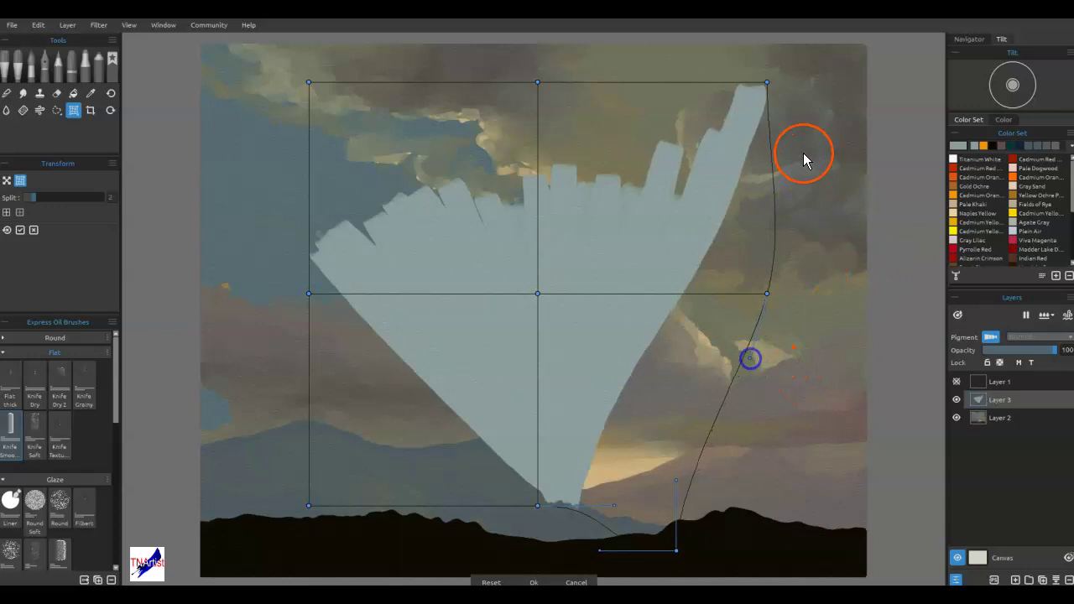
pyautogui.moveTo(765, 83)
pyautogui.mouseDown()
pyautogui.moveTo(860, 75)
pyautogui.moveTo(855, 39)
pyautogui.mouseUp()
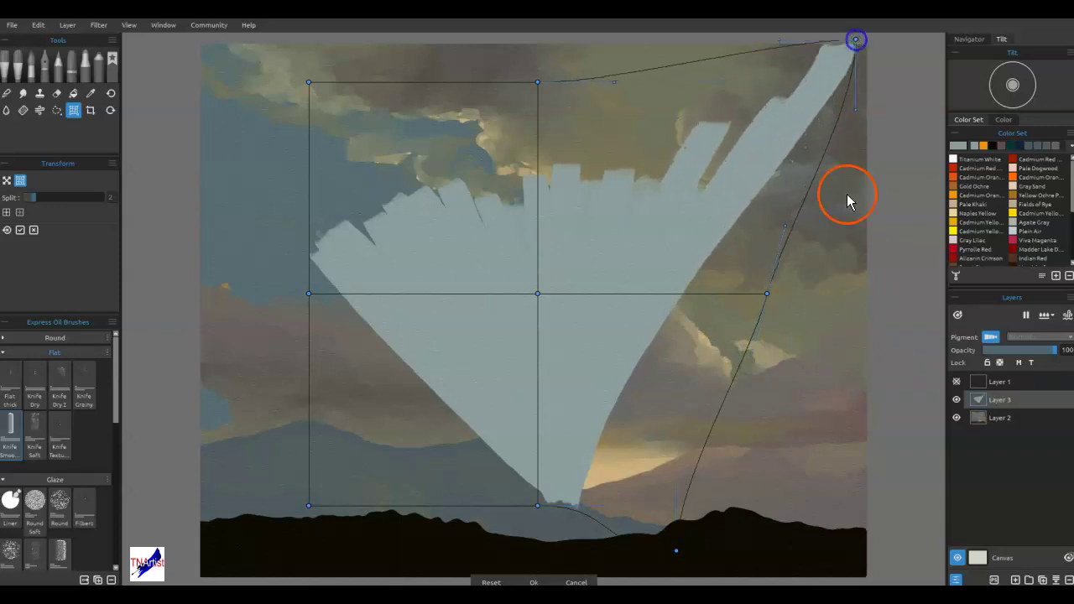
pyautogui.moveTo(537, 506); pyautogui.dragTo(534, 534)
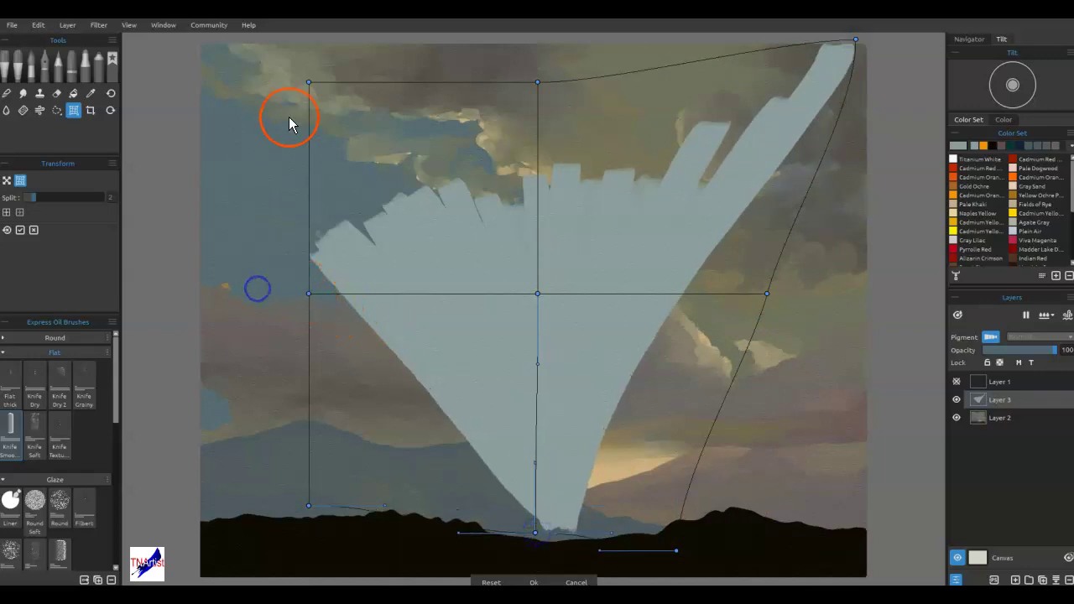
# - Warp the wedge's left side outward at the upper corner and middle, and inward at the base
pyautogui.moveTo(309, 82); pyautogui.dragTo(182, 78)
pyautogui.click(308, 293)
pyautogui.moveTo(306, 295); pyautogui.dragTo(255, 308)
pyautogui.click(308, 506)
pyautogui.moveTo(308, 506); pyautogui.dragTo(349, 493)
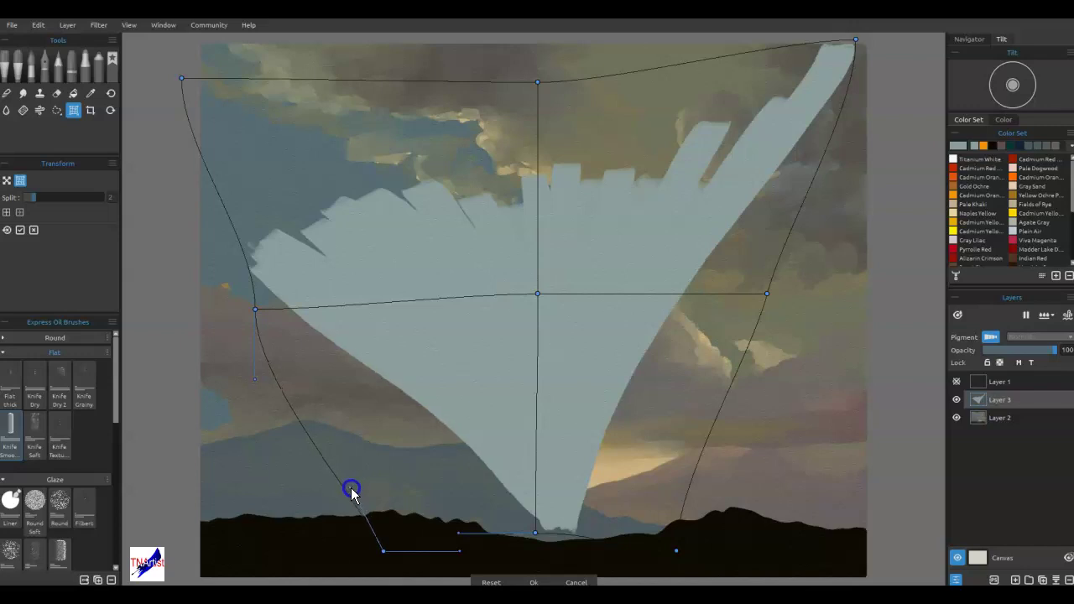
pyautogui.moveTo(256, 378)
pyautogui.mouseDown()
pyautogui.moveTo(280, 379)
pyautogui.moveTo(271, 375)
pyautogui.mouseUp()
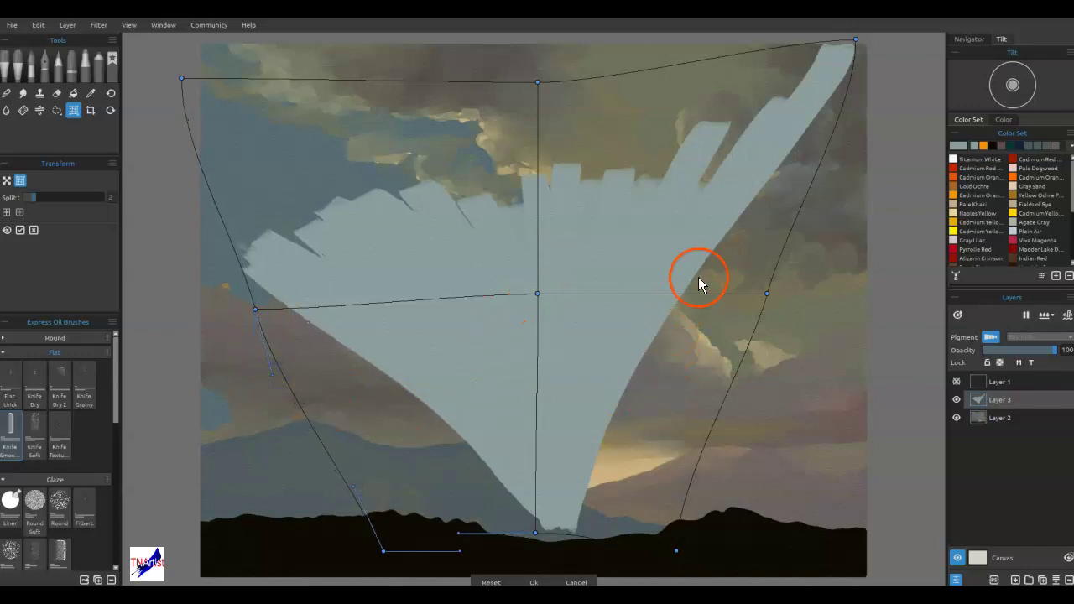
# - Lower the warp mesh's top middle and upper right points, refine the right edge curve, and apply the warp
pyautogui.moveTo(536, 80); pyautogui.dragTo(535, 101)
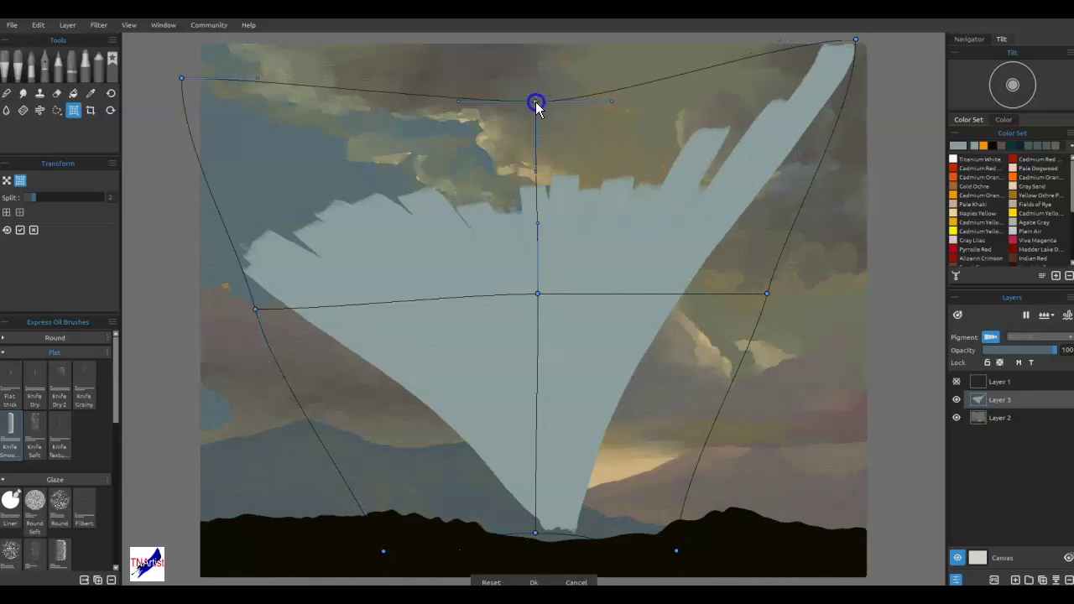
pyautogui.moveTo(858, 45); pyautogui.dragTo(870, 84)
pyautogui.moveTo(869, 155); pyautogui.dragTo(858, 151)
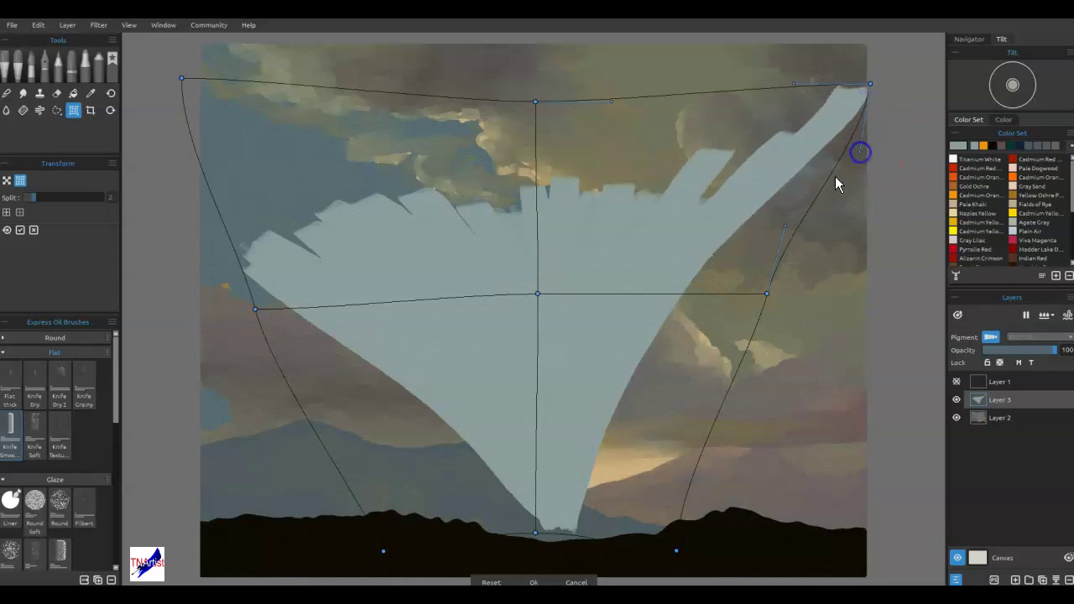
pyautogui.moveTo(786, 224)
pyautogui.mouseDown()
pyautogui.moveTo(798, 233)
pyautogui.moveTo(788, 213)
pyautogui.mouseUp()
pyautogui.moveTo(861, 153); pyautogui.dragTo(865, 119)
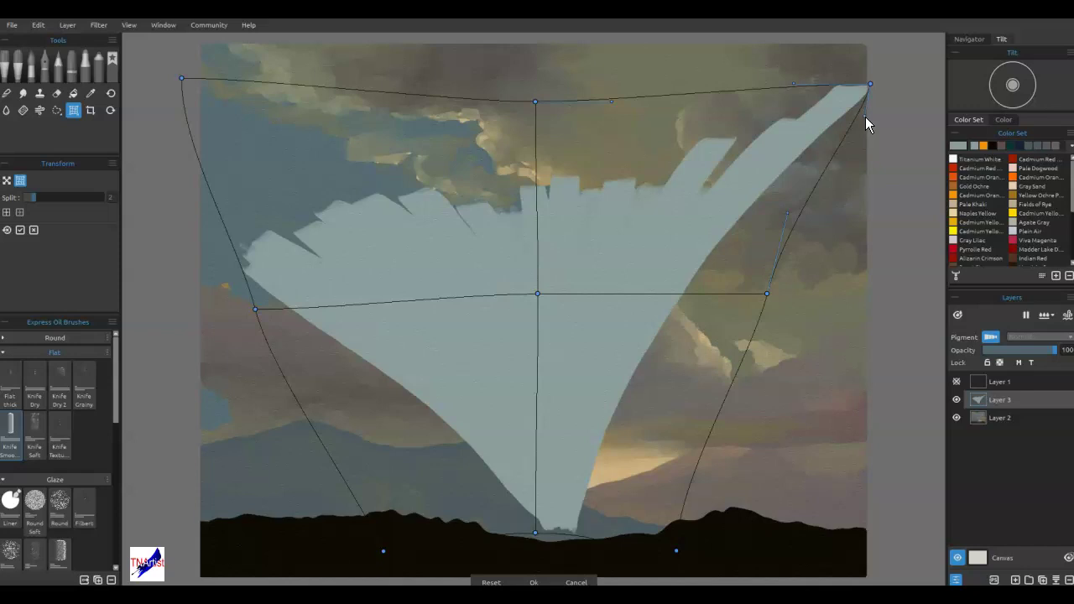
pyautogui.press('Return')
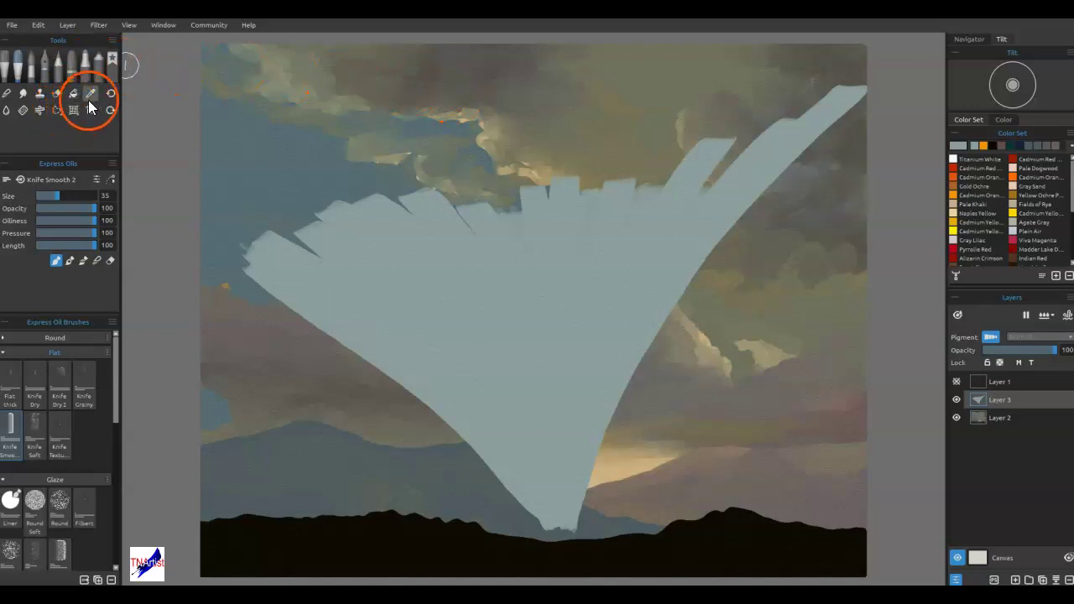
# - Scale the warped wedge down to 8.827 by 6.487 in and rotate it 3.43°
pyautogui.hotkey('ctrl', 't')
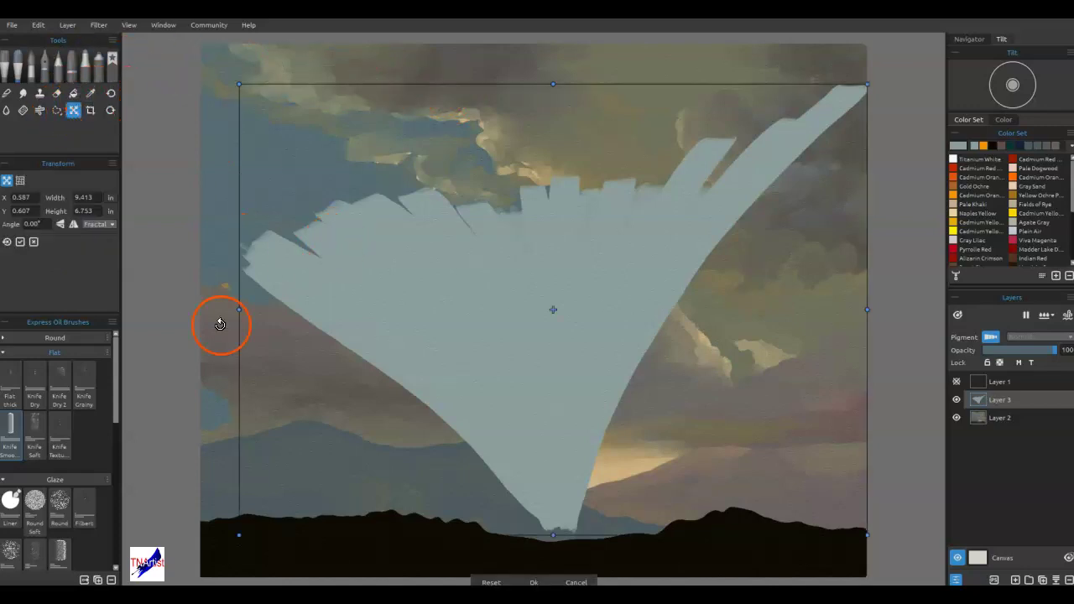
pyautogui.moveTo(233, 531); pyautogui.dragTo(278, 517)
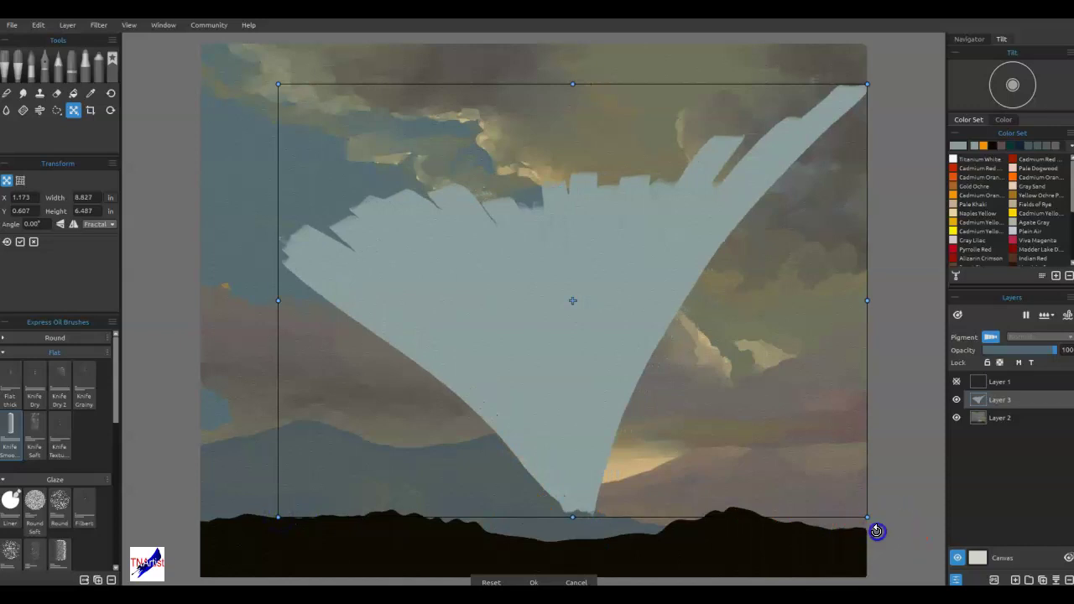
pyautogui.moveTo(876, 530); pyautogui.dragTo(856, 542)
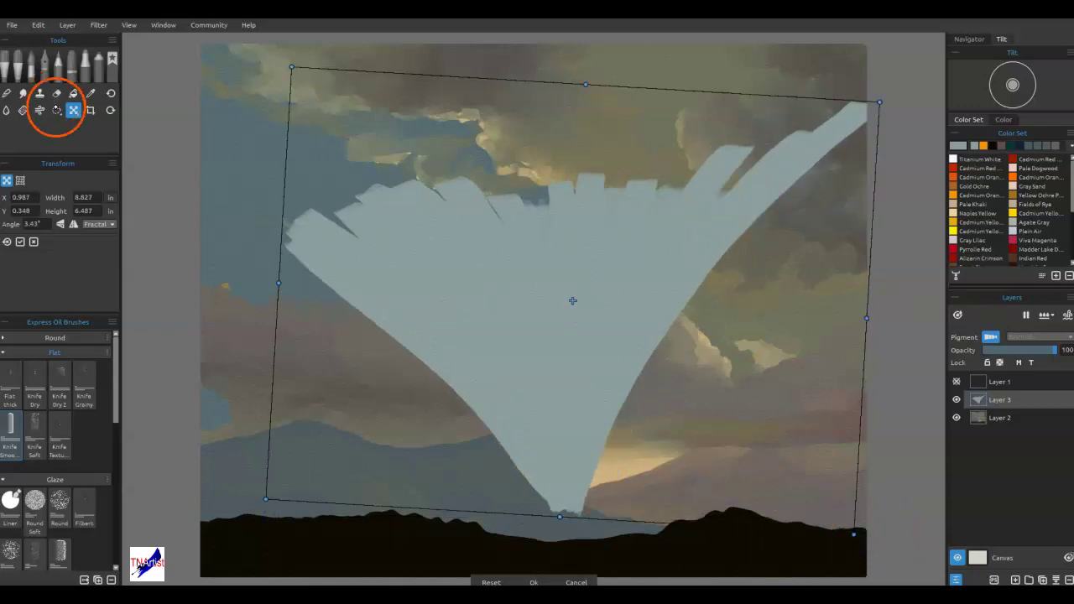
# - Outline the wedge with a four-point polygonal selection, from its narrow base up to two points above its upper edge
pyautogui.click(56, 110)
pyautogui.click(34, 180)
pyautogui.click(582, 304)
pyautogui.click(574, 511)
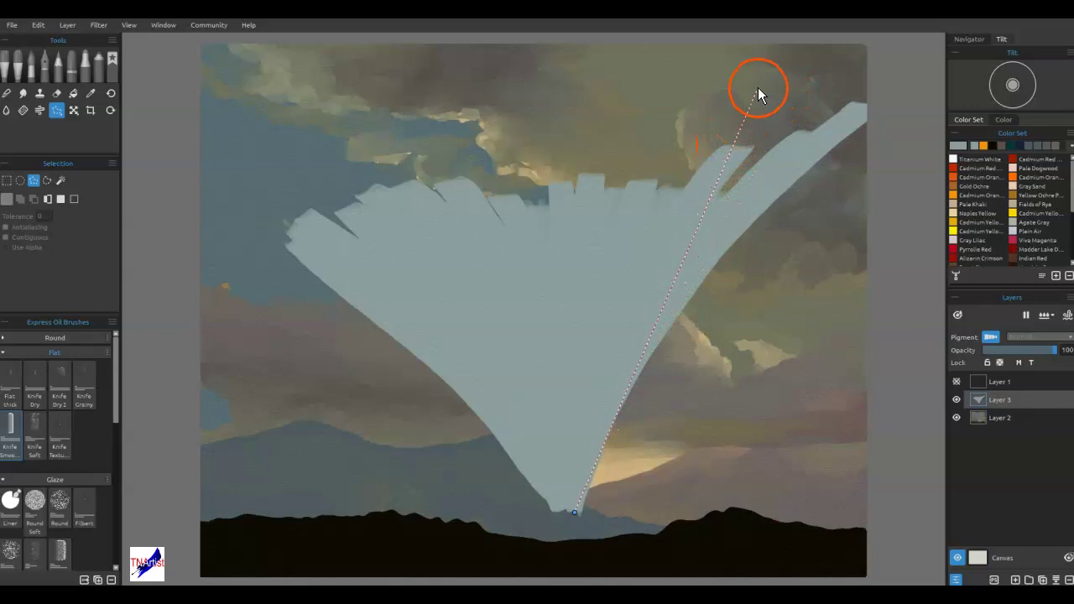
pyautogui.click(737, 150)
pyautogui.click(317, 164)
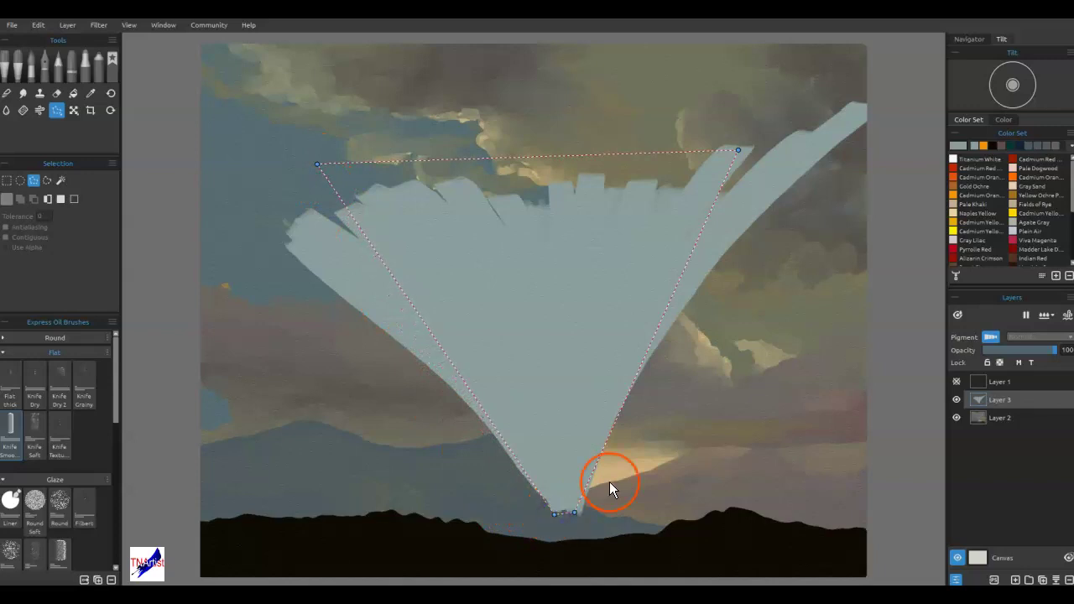
pyautogui.click(574, 512)
# - Spread the selection's upper corners toward the canvas top, then invert the selection and delete the paint outside the wedge
pyautogui.moveTo(318, 165)
pyautogui.mouseDown()
pyautogui.moveTo(296, 162)
pyautogui.moveTo(341, 165)
pyautogui.moveTo(310, 154)
pyautogui.moveTo(223, 57)
pyautogui.mouseUp()
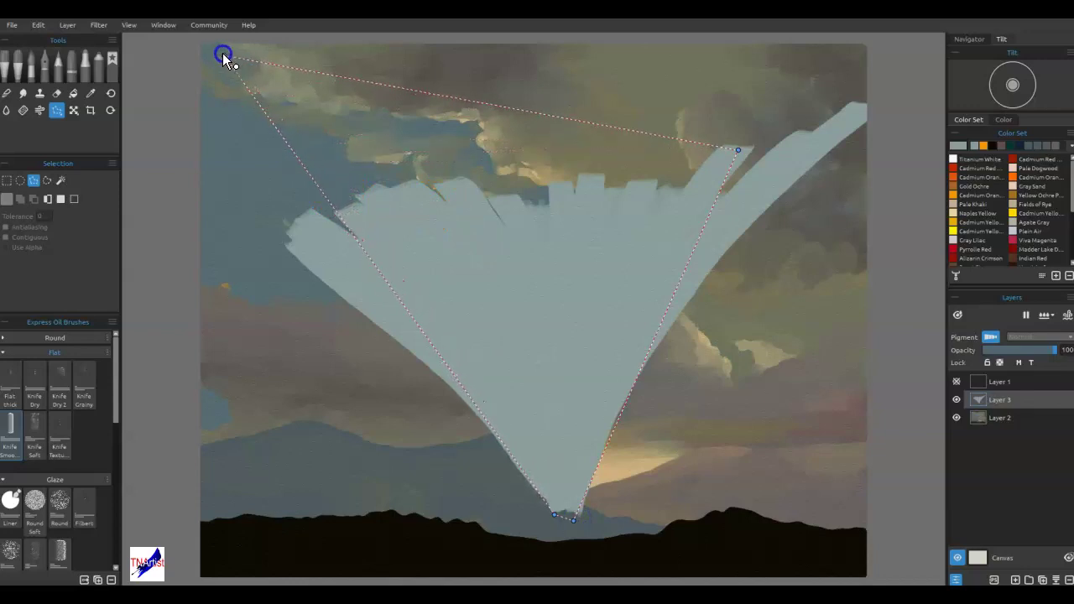
pyautogui.moveTo(737, 148)
pyautogui.mouseDown()
pyautogui.moveTo(797, 37)
pyautogui.moveTo(810, 47)
pyautogui.mouseUp()
pyautogui.rightClick(780, 211)
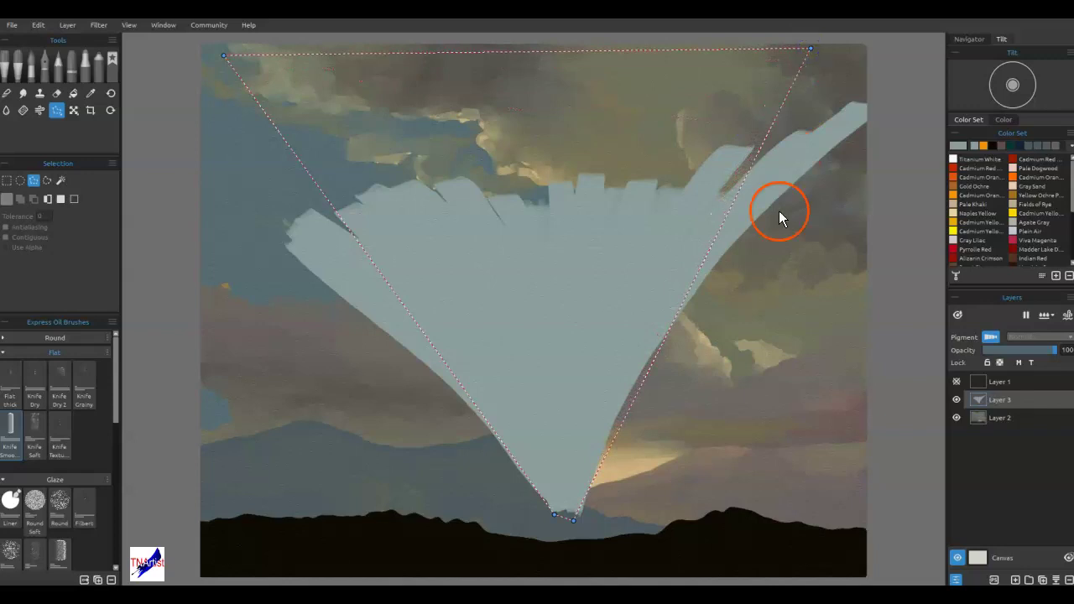
pyautogui.click(663, 427)
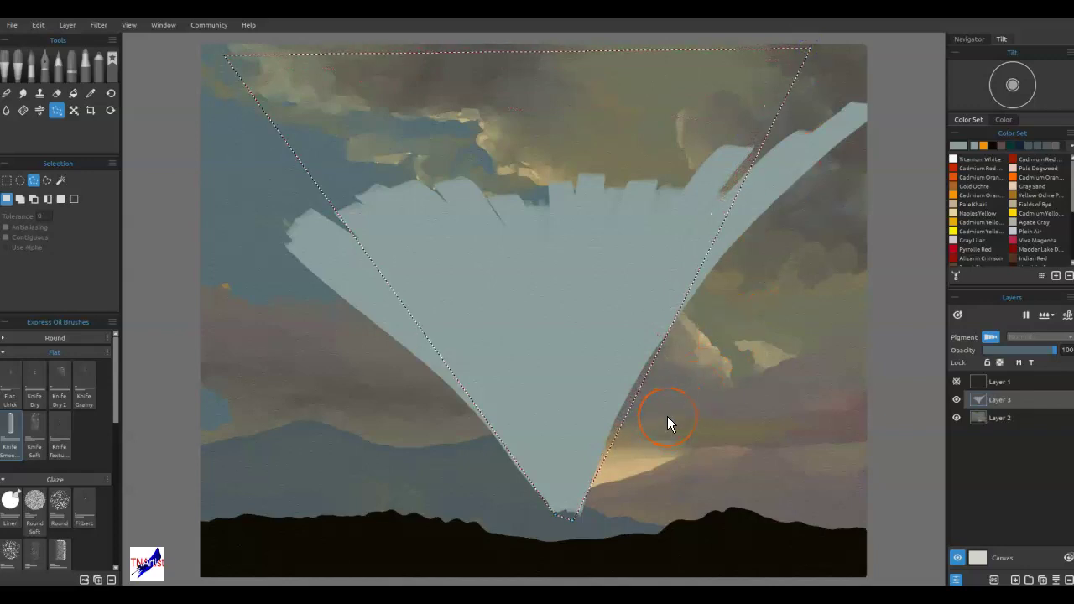
pyautogui.hotkey('ctrl', 'i')
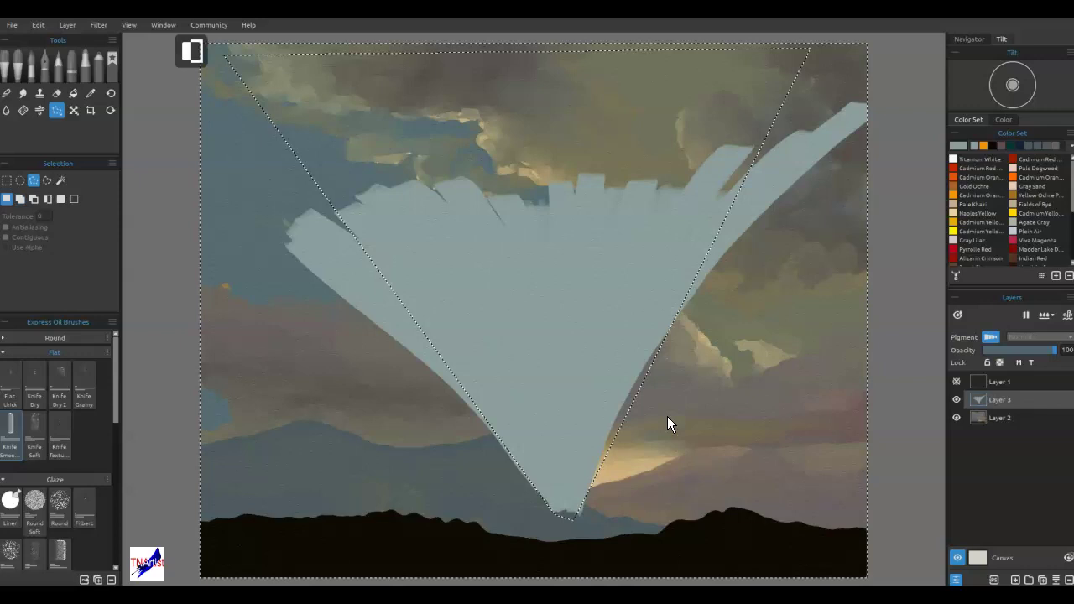
pyautogui.press('Delete')
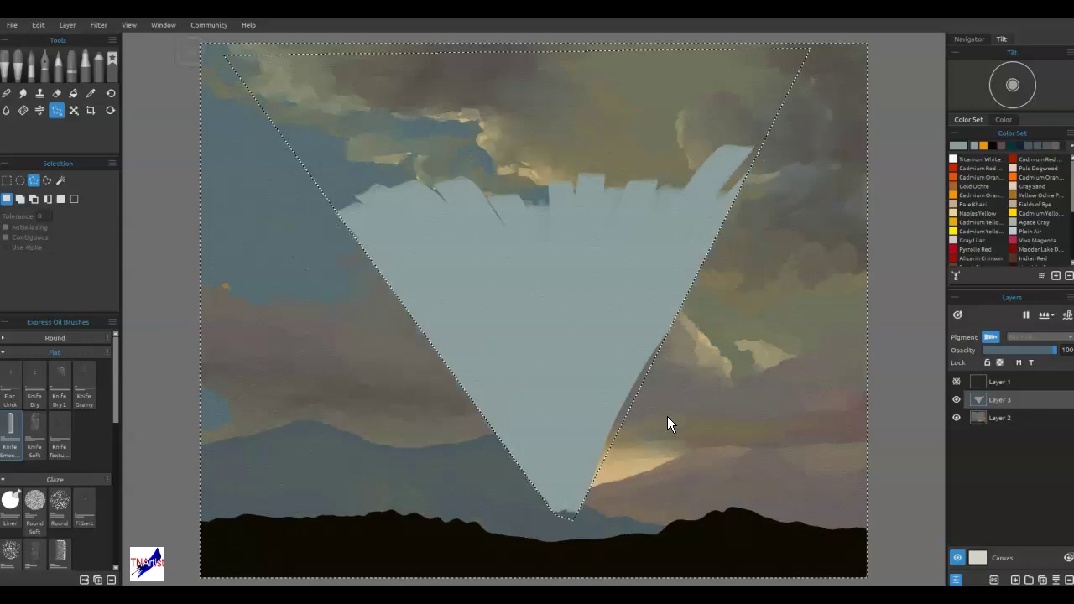
# - Invert the selection back to the wedge and blend the wedge's upper right strokes and right edge with the Knife Smooth 2 brush at size 50
pyautogui.hotkey('ctrl', 'i')
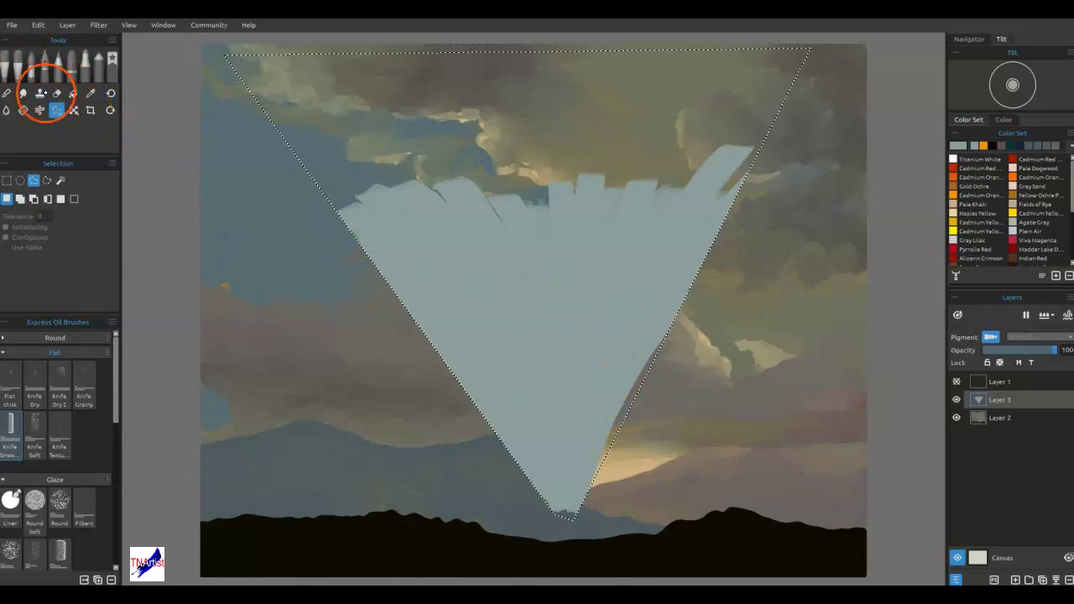
pyautogui.click(20, 64)
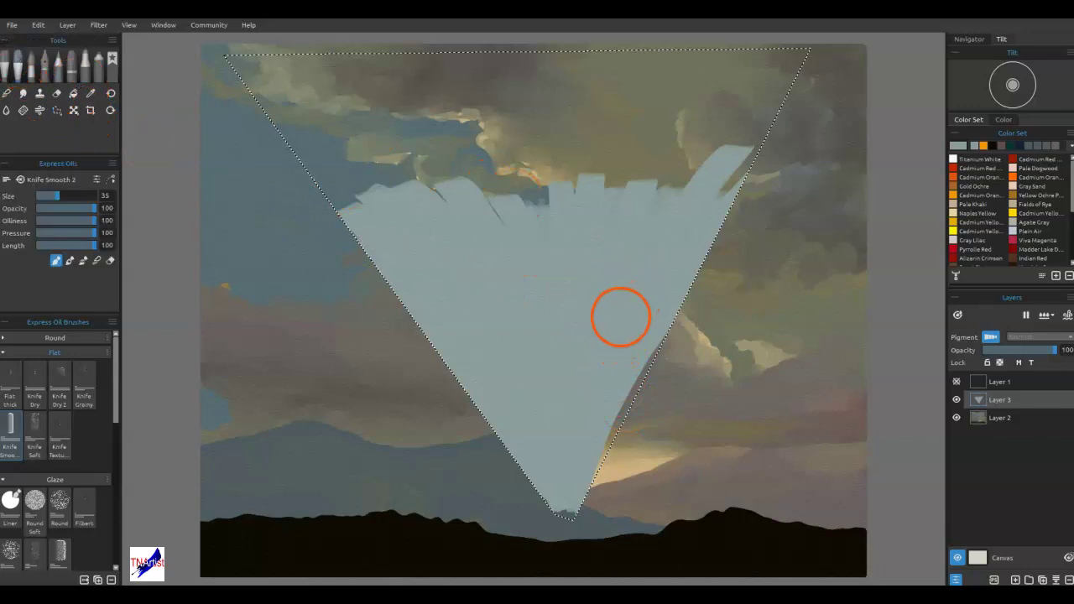
pyautogui.press('9')
pyautogui.press('[')
pyautogui.press('[')
pyautogui.press('b')
pyautogui.moveTo(635, 350)
pyautogui.mouseDown()
pyautogui.moveTo(762, 89)
pyautogui.moveTo(743, 159)
pyautogui.mouseUp()
pyautogui.moveTo(711, 222)
pyautogui.mouseDown()
pyautogui.moveTo(605, 387)
pyautogui.moveTo(673, 194)
pyautogui.moveTo(743, 97)
pyautogui.mouseUp()
pyautogui.moveTo(648, 295); pyautogui.dragTo(738, 125)
pyautogui.moveTo(645, 343)
pyautogui.mouseDown()
pyautogui.moveTo(777, 73)
pyautogui.moveTo(604, 402)
pyautogui.mouseUp()
pyautogui.moveTo(765, 67); pyautogui.dragTo(613, 319)
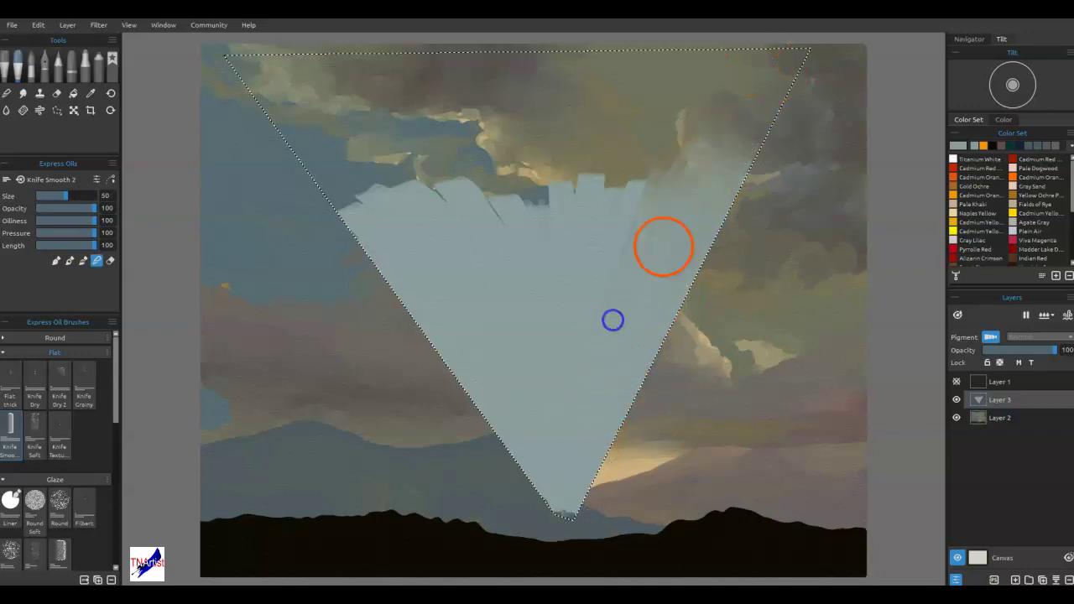
# - Blend the wedge's ragged upper edge into the sky with long strokes running between the top and the narrow base
pyautogui.moveTo(765, 63)
pyautogui.mouseDown()
pyautogui.moveTo(646, 243)
pyautogui.moveTo(591, 397)
pyautogui.mouseUp()
pyautogui.moveTo(616, 142); pyautogui.dragTo(601, 408)
pyautogui.moveTo(554, 80); pyautogui.dragTo(575, 479)
pyautogui.moveTo(516, 126); pyautogui.dragTo(569, 473)
pyautogui.moveTo(524, 226)
pyautogui.mouseDown()
pyautogui.moveTo(558, 246)
pyautogui.moveTo(609, 137)
pyautogui.moveTo(654, 223)
pyautogui.moveTo(693, 69)
pyautogui.mouseUp()
pyautogui.moveTo(631, 215); pyautogui.dragTo(598, 446)
pyautogui.moveTo(512, 84); pyautogui.dragTo(563, 426)
pyautogui.moveTo(495, 192); pyautogui.dragTo(561, 424)
pyautogui.moveTo(467, 105); pyautogui.dragTo(550, 460)
pyautogui.moveTo(435, 107); pyautogui.dragTo(551, 426)
pyautogui.moveTo(488, 203); pyautogui.dragTo(563, 432)
pyautogui.moveTo(448, 119); pyautogui.dragTo(550, 419)
pyautogui.moveTo(437, 115)
pyautogui.mouseDown()
pyautogui.moveTo(509, 375)
pyautogui.moveTo(550, 469)
pyautogui.mouseUp()
pyautogui.moveTo(456, 164)
pyautogui.mouseDown()
pyautogui.moveTo(506, 144)
pyautogui.moveTo(566, 462)
pyautogui.moveTo(573, 453)
pyautogui.moveTo(581, 491)
pyautogui.moveTo(561, 445)
pyautogui.moveTo(611, 210)
pyautogui.mouseUp()
pyautogui.moveTo(643, 183)
pyautogui.mouseDown()
pyautogui.moveTo(578, 451)
pyautogui.moveTo(556, 439)
pyautogui.mouseUp()
pyautogui.moveTo(656, 162); pyautogui.dragTo(581, 463)
pyautogui.moveTo(652, 180); pyautogui.dragTo(604, 361)
pyautogui.moveTo(656, 154); pyautogui.dragTo(589, 448)
# - Blend the upper left part of the wedge and its remaining streaks into the sky, and clear the selection outline
pyautogui.moveTo(412, 167)
pyautogui.mouseDown()
pyautogui.moveTo(462, 340)
pyautogui.moveTo(504, 364)
pyautogui.moveTo(536, 439)
pyautogui.mouseUp()
pyautogui.moveTo(384, 177)
pyautogui.mouseDown()
pyautogui.moveTo(450, 331)
pyautogui.moveTo(512, 432)
pyautogui.mouseUp()
pyautogui.moveTo(354, 192); pyautogui.dragTo(507, 428)
pyautogui.moveTo(363, 187); pyautogui.dragTo(527, 445)
pyautogui.moveTo(375, 151); pyautogui.dragTo(538, 440)
pyautogui.moveTo(496, 183); pyautogui.dragTo(540, 403)
pyautogui.moveTo(510, 184); pyautogui.dragTo(543, 377)
pyautogui.moveTo(548, 186); pyautogui.dragTo(572, 433)
pyautogui.moveTo(630, 143); pyautogui.dragTo(574, 449)
pyautogui.moveTo(625, 269); pyautogui.dragTo(589, 449)
pyautogui.moveTo(764, 109); pyautogui.dragTo(553, 523)
pyautogui.moveTo(422, 223); pyautogui.dragTo(467, 360)
pyautogui.moveTo(323, 146)
pyautogui.mouseDown()
pyautogui.moveTo(369, 263)
pyautogui.moveTo(493, 448)
pyautogui.mouseUp()
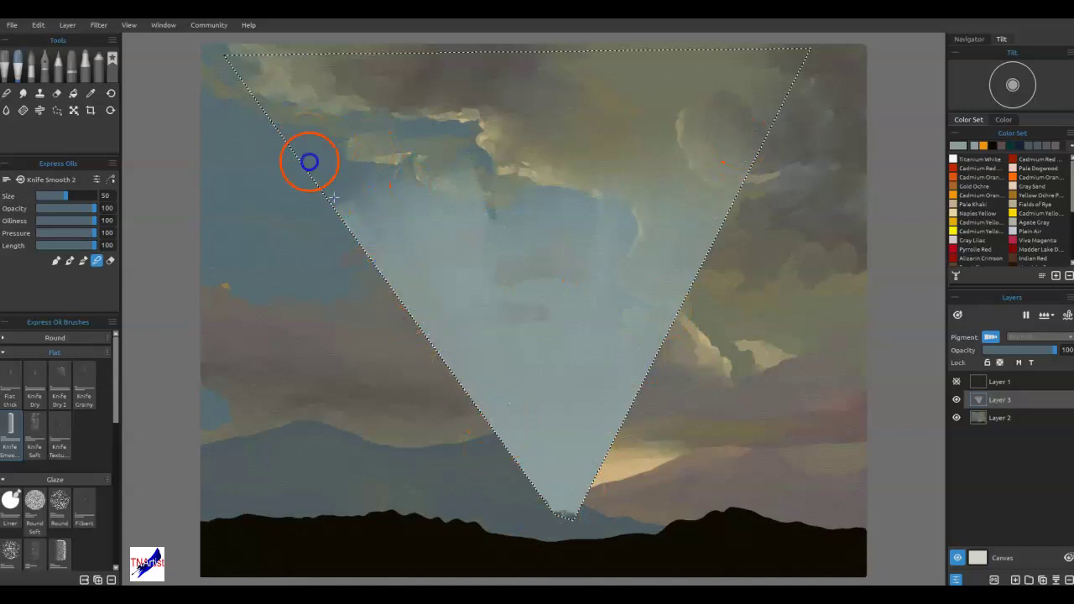
pyautogui.press('ctrl')
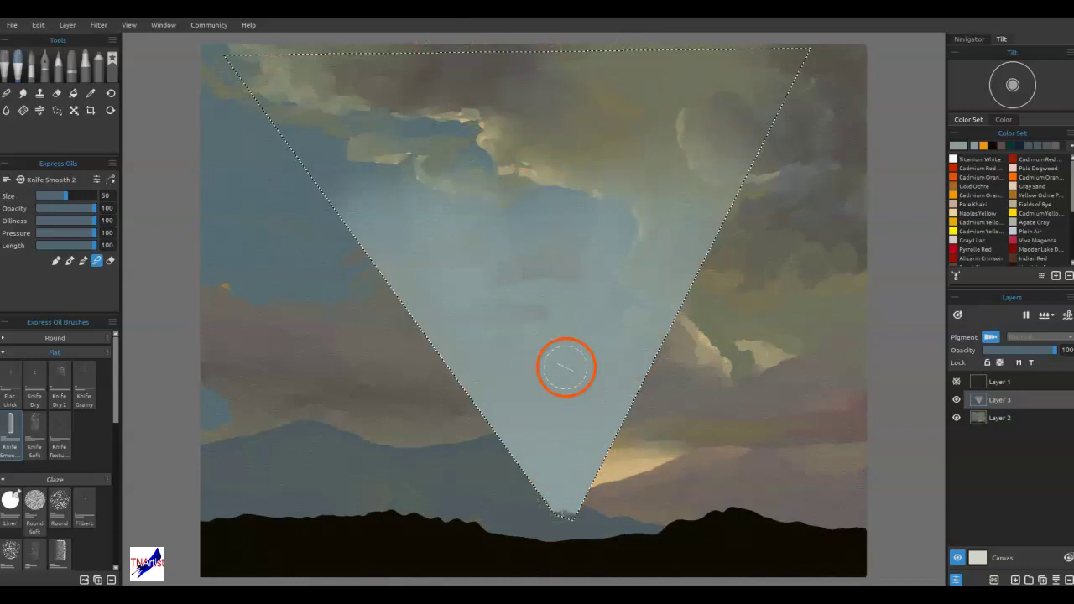
pyautogui.hotkey('ctrl', 'alt')
pyautogui.hotkey('ctrl', 'h')
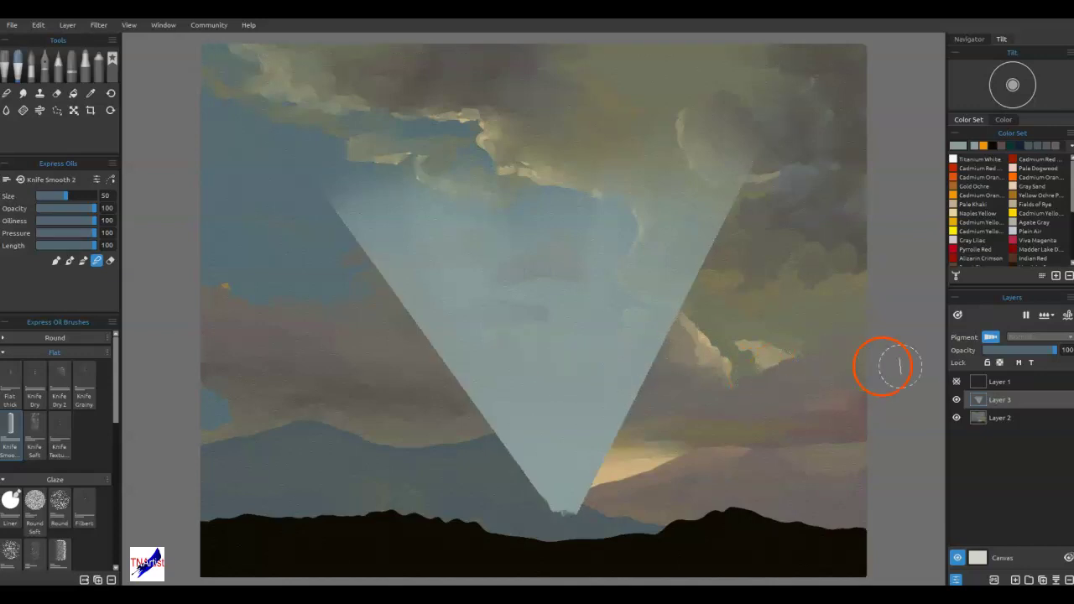
# - Lower Layer 3's opacity to 45 and erase most of the wedge over the lower clouds and mountains with the Round Soft 2 eraser
pyautogui.click(1016, 351)
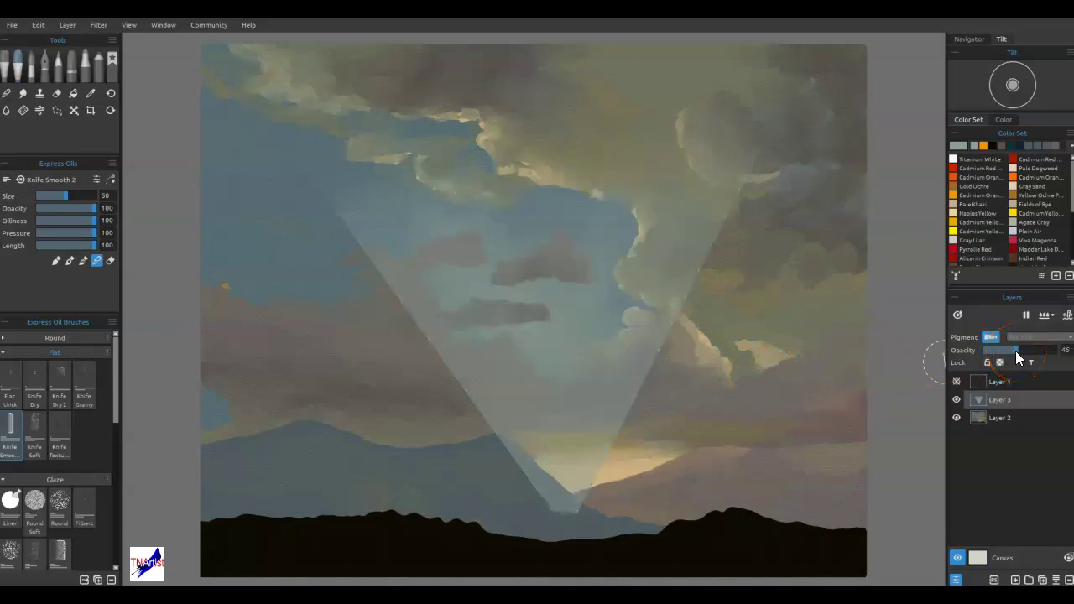
pyautogui.press('e')
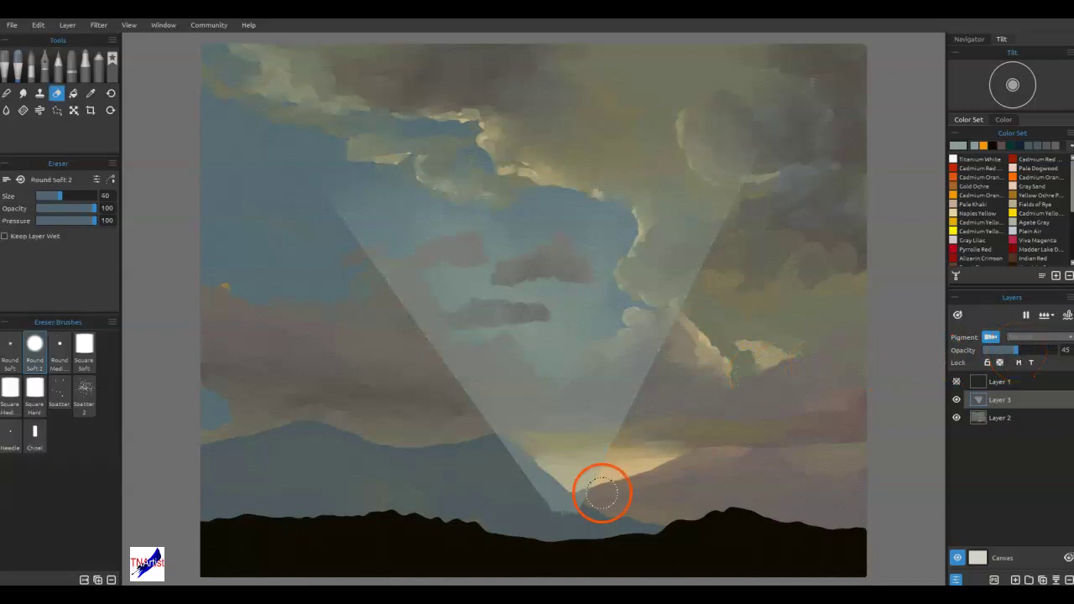
pyautogui.moveTo(563, 515)
pyautogui.mouseDown()
pyautogui.moveTo(539, 504)
pyautogui.moveTo(539, 493)
pyautogui.moveTo(560, 505)
pyautogui.moveTo(484, 441)
pyautogui.moveTo(530, 434)
pyautogui.moveTo(502, 436)
pyautogui.moveTo(553, 444)
pyautogui.moveTo(571, 500)
pyautogui.moveTo(629, 439)
pyautogui.moveTo(572, 435)
pyautogui.moveTo(651, 375)
pyautogui.moveTo(582, 391)
pyautogui.moveTo(598, 360)
pyautogui.moveTo(657, 356)
pyautogui.moveTo(661, 330)
pyautogui.moveTo(636, 325)
pyautogui.moveTo(674, 326)
pyautogui.moveTo(680, 293)
pyautogui.moveTo(777, 130)
pyautogui.moveTo(656, 349)
pyautogui.moveTo(659, 324)
pyautogui.moveTo(637, 320)
pyautogui.moveTo(558, 426)
pyautogui.moveTo(558, 408)
pyautogui.moveTo(534, 408)
pyautogui.moveTo(497, 366)
pyautogui.moveTo(435, 365)
pyautogui.moveTo(385, 277)
pyautogui.moveTo(403, 308)
pyautogui.mouseUp()
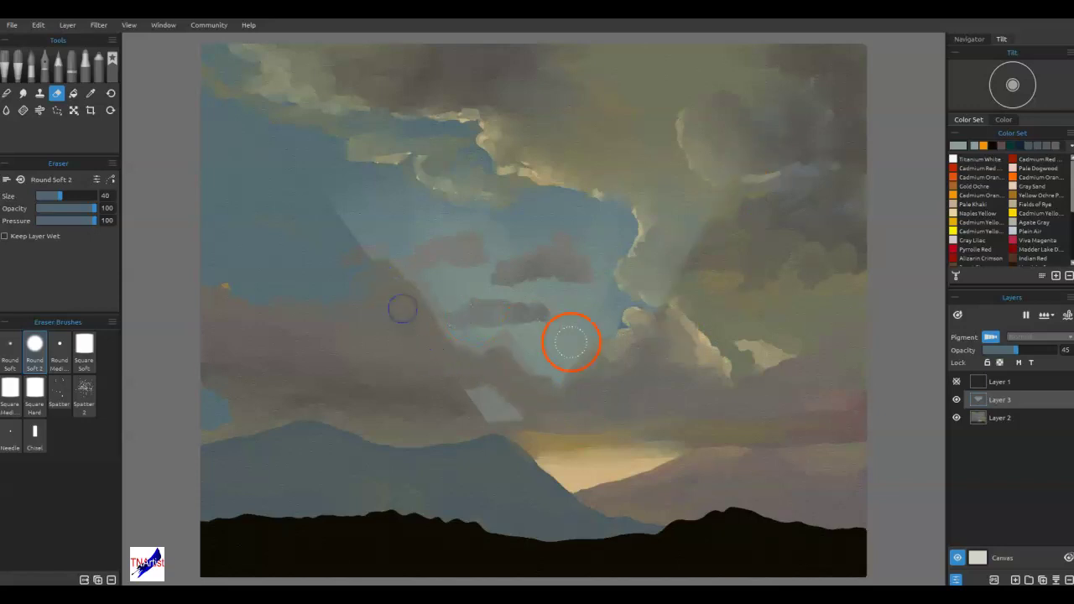
# - Outline the lower clouds, left cloud streaks and mountains with a freehand selection, delete the light paint inside, and deselect
pyautogui.press('s')
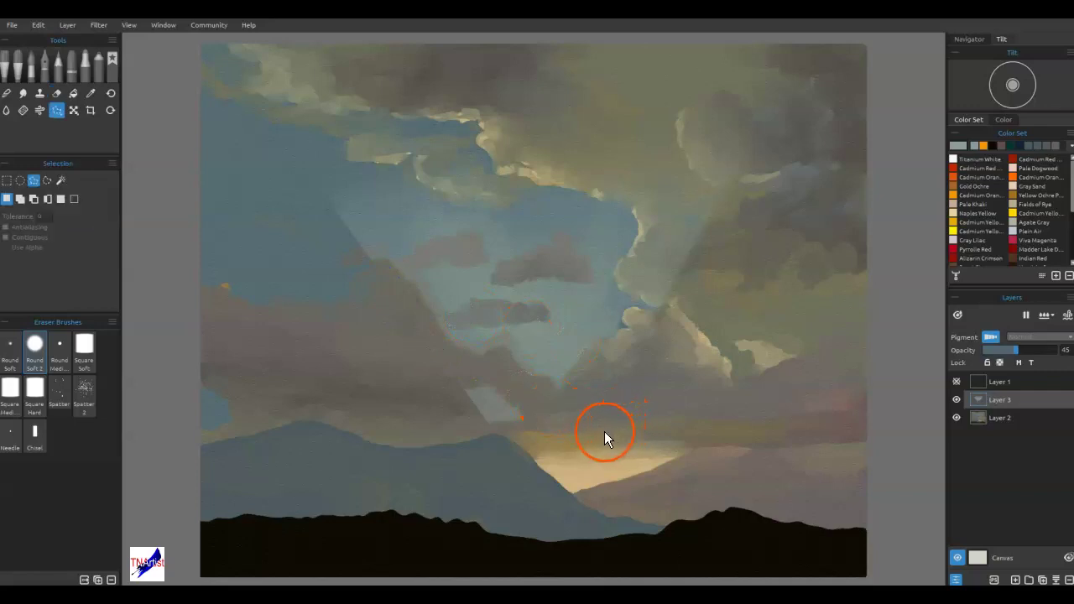
pyautogui.click(47, 180)
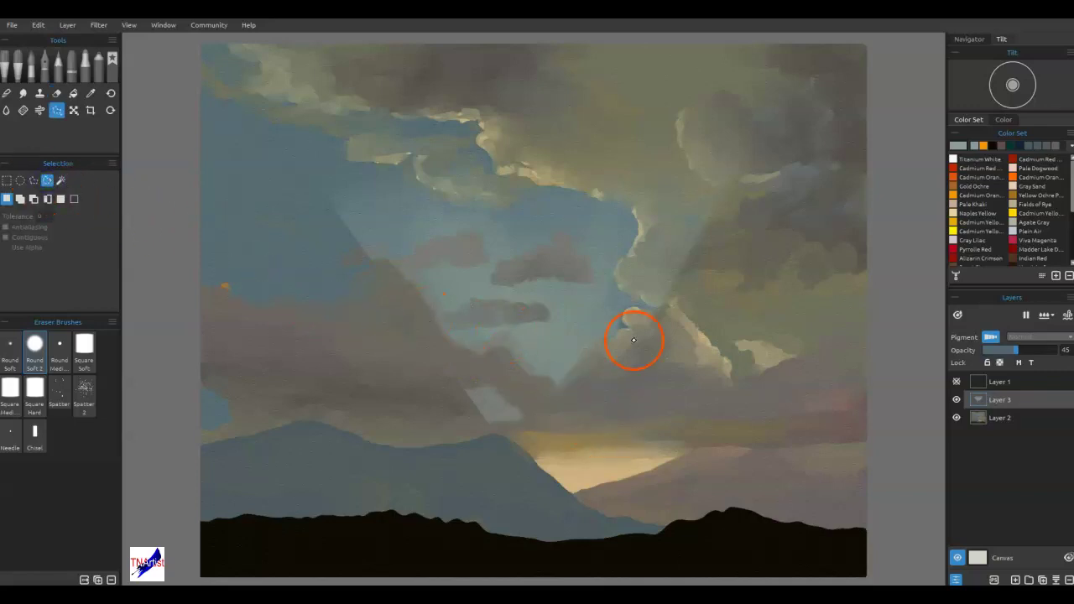
pyautogui.moveTo(623, 322); pyautogui.dragTo(612, 338)
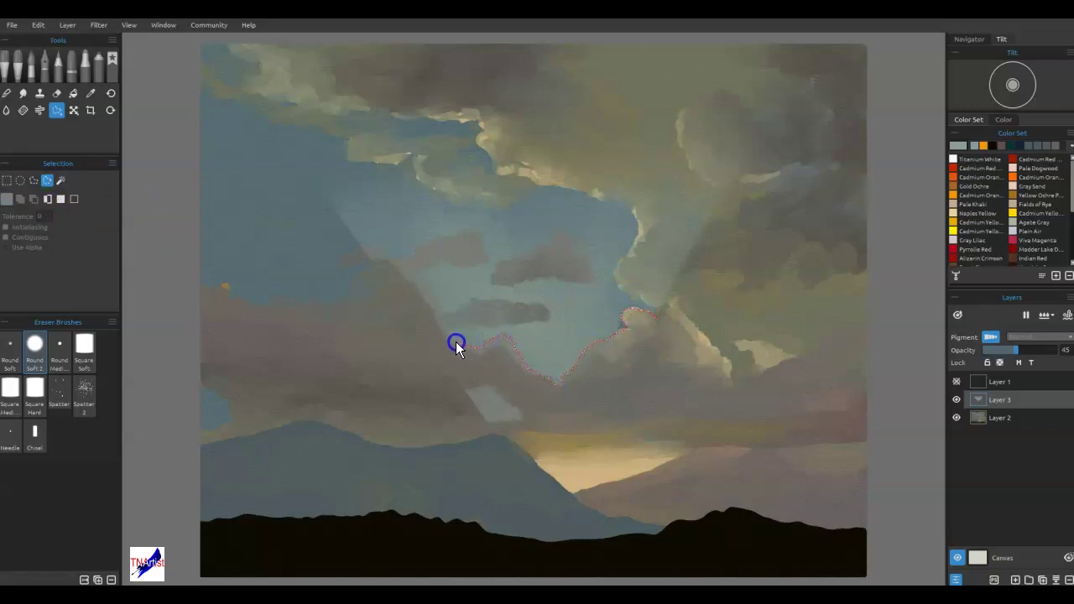
pyautogui.moveTo(488, 329)
pyautogui.mouseDown()
pyautogui.moveTo(545, 323)
pyautogui.moveTo(546, 313)
pyautogui.moveTo(481, 299)
pyautogui.moveTo(442, 312)
pyautogui.mouseUp()
pyautogui.moveTo(453, 242)
pyautogui.mouseDown()
pyautogui.moveTo(392, 262)
pyautogui.moveTo(378, 260)
pyautogui.moveTo(380, 245)
pyautogui.moveTo(362, 245)
pyautogui.moveTo(324, 357)
pyautogui.moveTo(448, 496)
pyautogui.moveTo(703, 485)
pyautogui.moveTo(763, 384)
pyautogui.mouseUp()
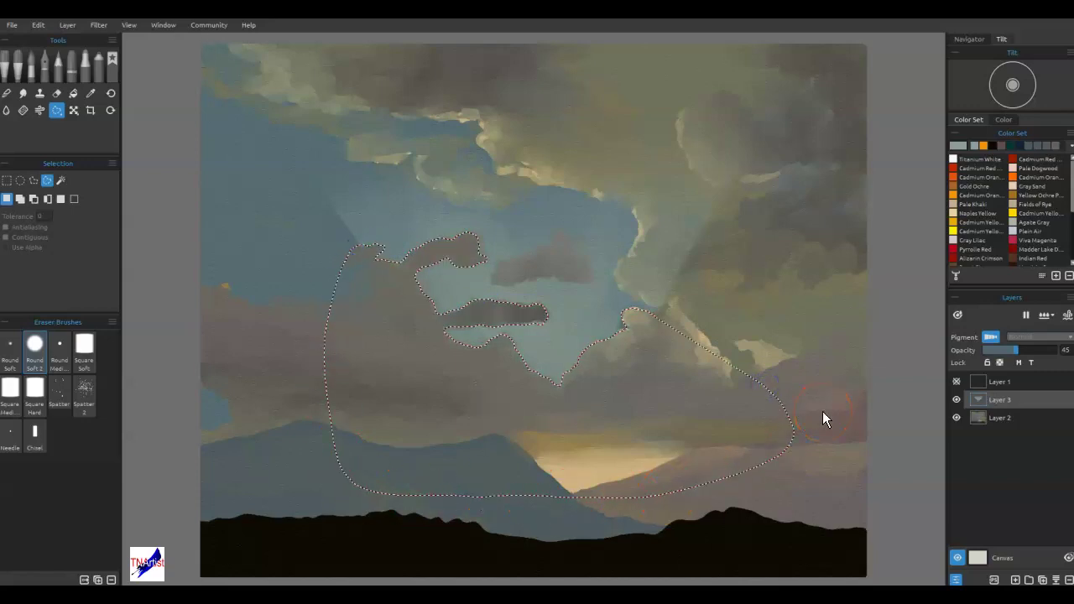
pyautogui.click(625, 336)
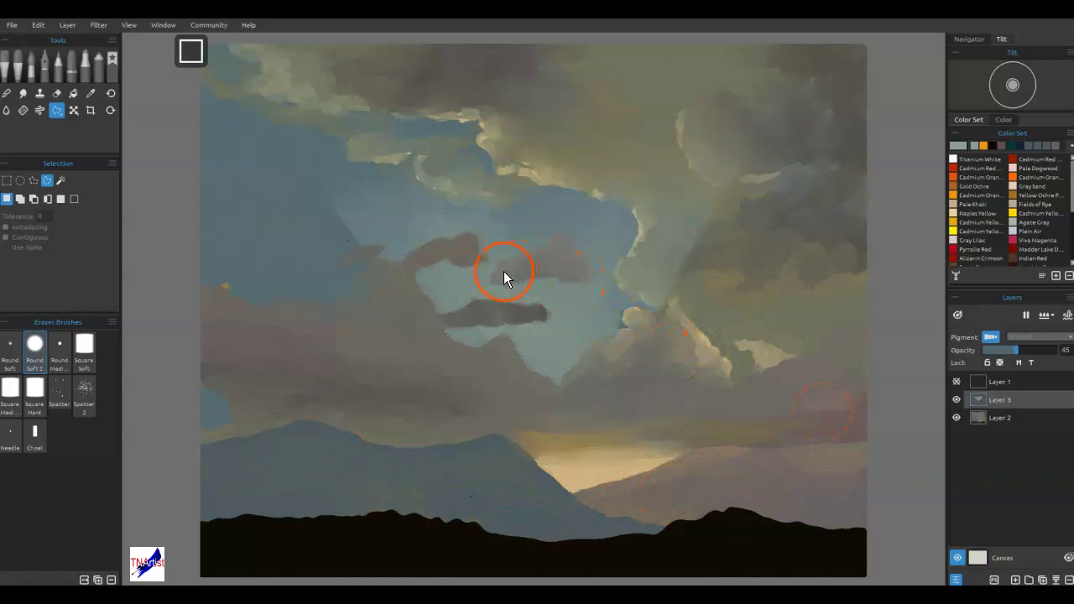
# - Outline the small grey cloud in the middle of the blue opening with a freehand selection and delete the light paint over it
pyautogui.moveTo(502, 263); pyautogui.dragTo(497, 275)
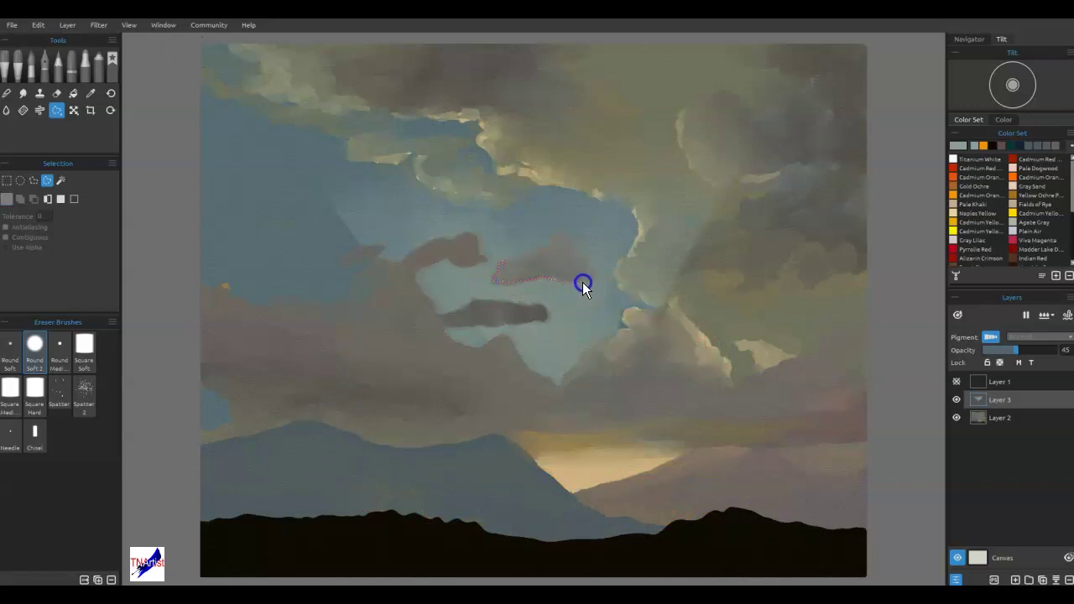
pyautogui.moveTo(574, 256)
pyautogui.mouseDown()
pyautogui.moveTo(558, 234)
pyautogui.moveTo(503, 264)
pyautogui.mouseUp()
pyautogui.press('Delete')
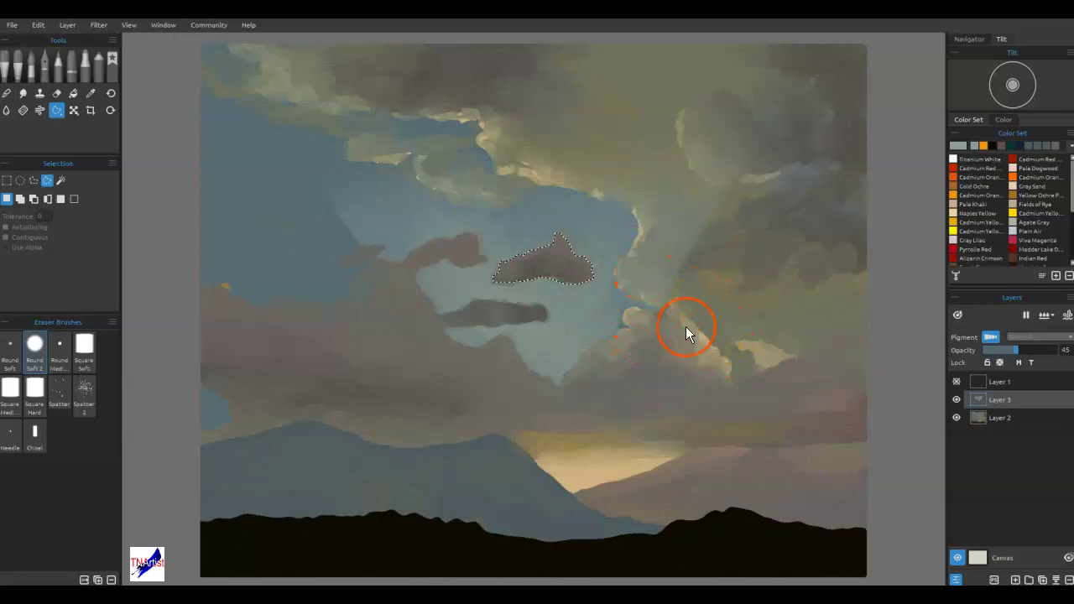
# - Soften the light wedge's remaining right and left edges with the Soft blend brush at size 40
pyautogui.click(7, 92)
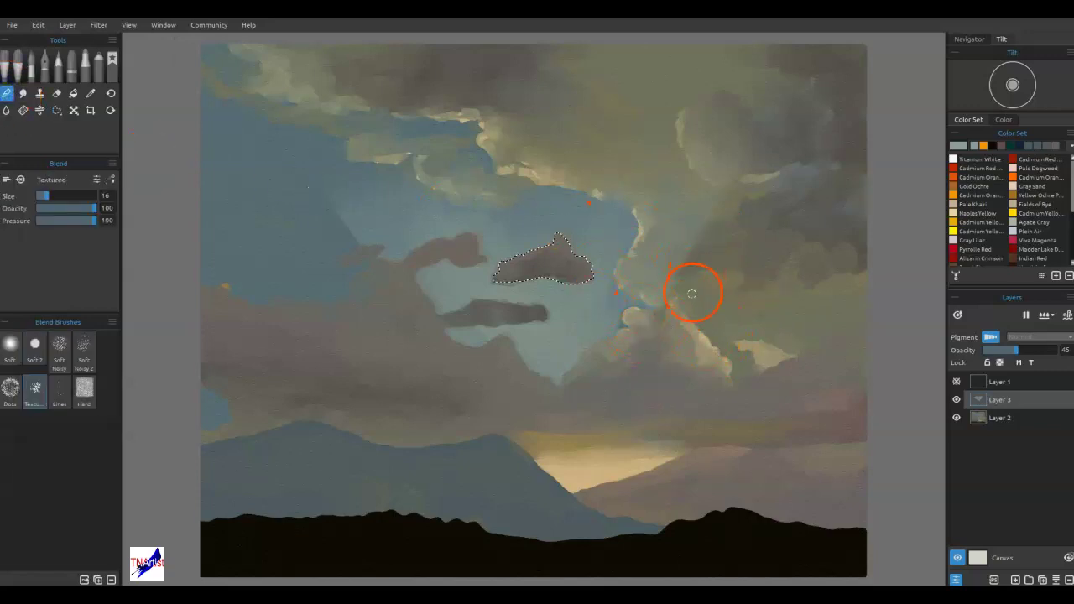
pyautogui.press(']')
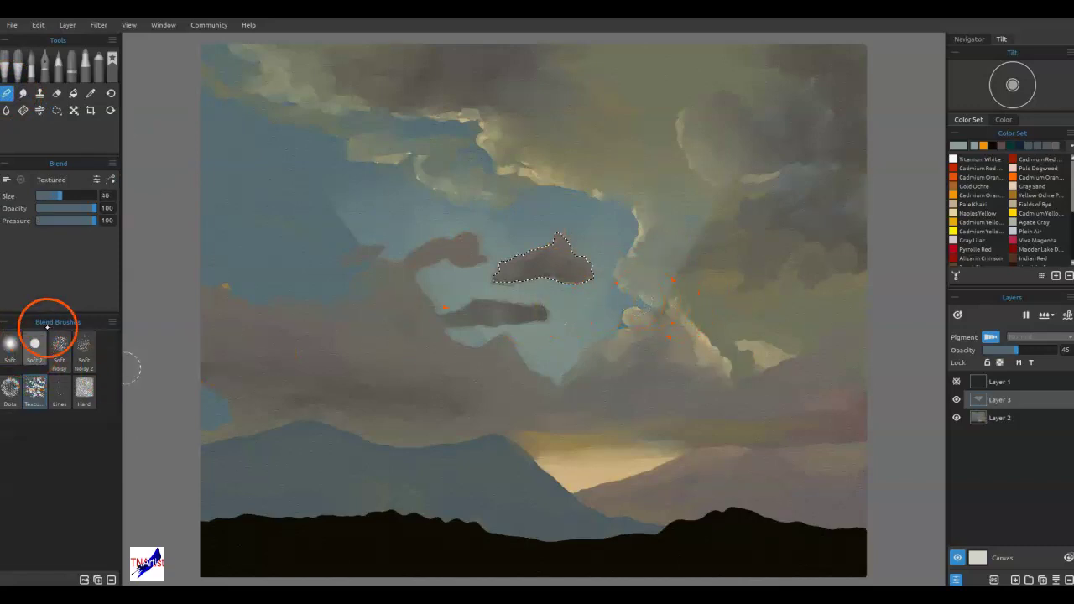
pyautogui.click(19, 346)
pyautogui.moveTo(728, 178); pyautogui.dragTo(774, 110)
pyautogui.moveTo(719, 216); pyautogui.dragTo(752, 166)
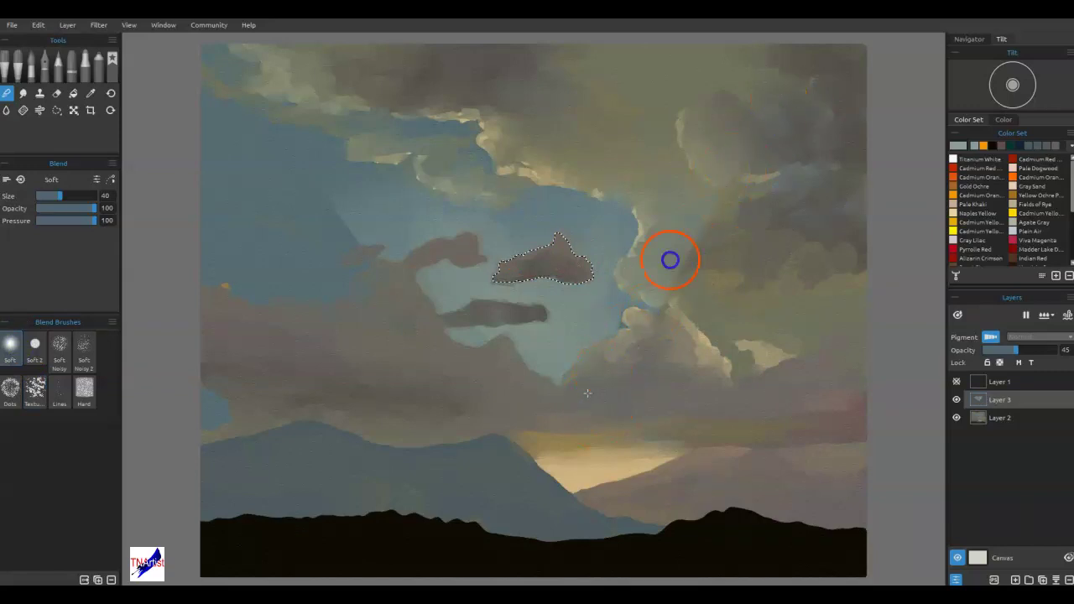
pyautogui.moveTo(707, 215)
pyautogui.mouseDown()
pyautogui.moveTo(727, 357)
pyautogui.moveTo(688, 442)
pyautogui.mouseUp()
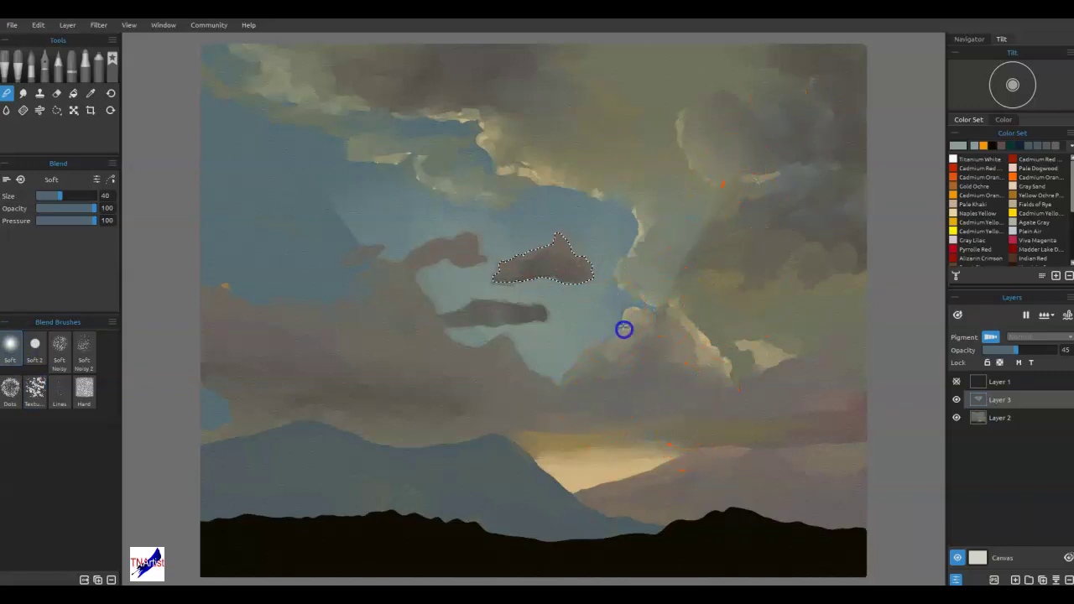
pyautogui.moveTo(653, 302)
pyautogui.mouseDown()
pyautogui.moveTo(717, 227)
pyautogui.moveTo(692, 268)
pyautogui.moveTo(681, 257)
pyautogui.mouseUp()
pyautogui.moveTo(420, 307)
pyautogui.mouseDown()
pyautogui.moveTo(386, 295)
pyautogui.moveTo(370, 265)
pyautogui.moveTo(391, 278)
pyautogui.moveTo(325, 186)
pyautogui.mouseUp()
pyautogui.moveTo(381, 269); pyautogui.dragTo(338, 214)
pyautogui.moveTo(493, 312)
pyautogui.mouseDown()
pyautogui.moveTo(532, 381)
pyautogui.moveTo(503, 383)
pyautogui.moveTo(456, 276)
pyautogui.moveTo(537, 350)
pyautogui.moveTo(573, 359)
pyautogui.moveTo(588, 347)
pyautogui.mouseUp()
# - Turn off pigment mixing for Layer 3 and set its blending mode to Overlay
pyautogui.click(991, 338)
pyautogui.click(1020, 339)
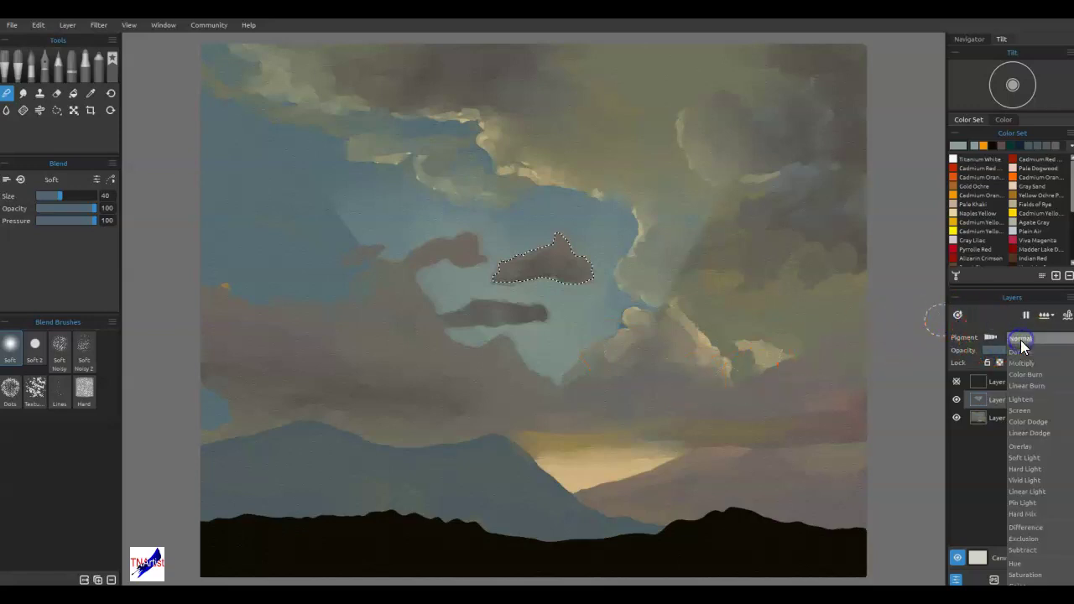
pyautogui.click(1020, 446)
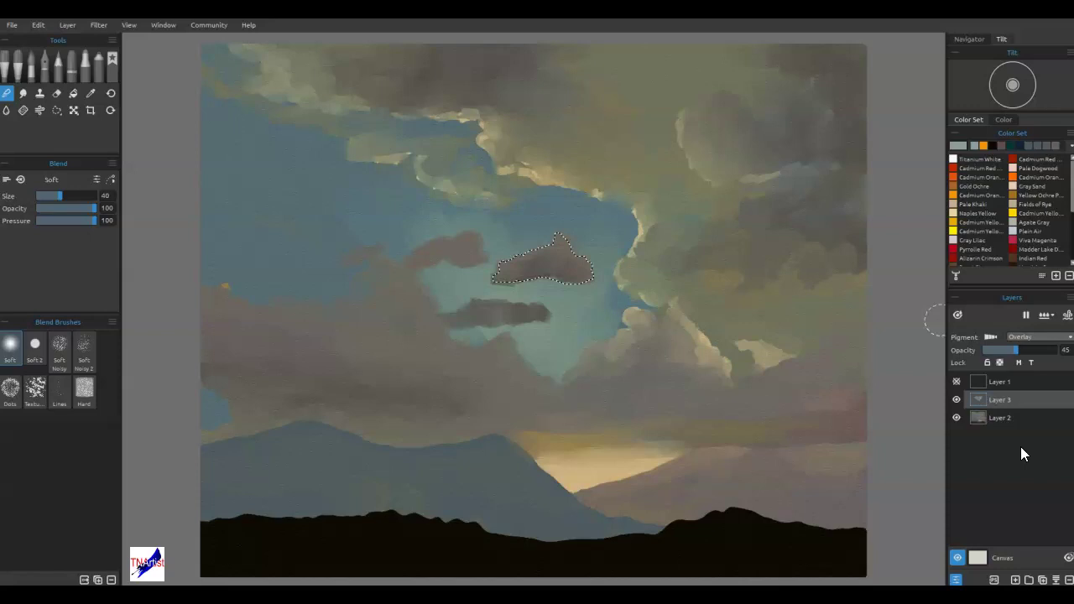
# - Clear the cloud selection and blend Layer 3's light around the blue opening and upper right clouds with Knife Smooth 2
pyautogui.click(20, 64)
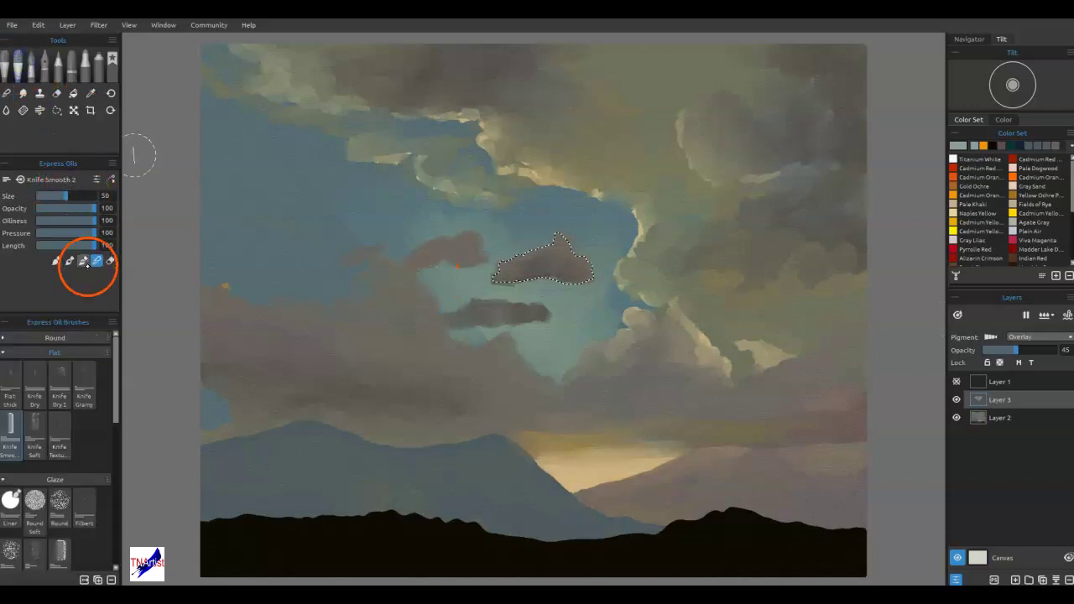
pyautogui.moveTo(624, 315); pyautogui.dragTo(646, 269)
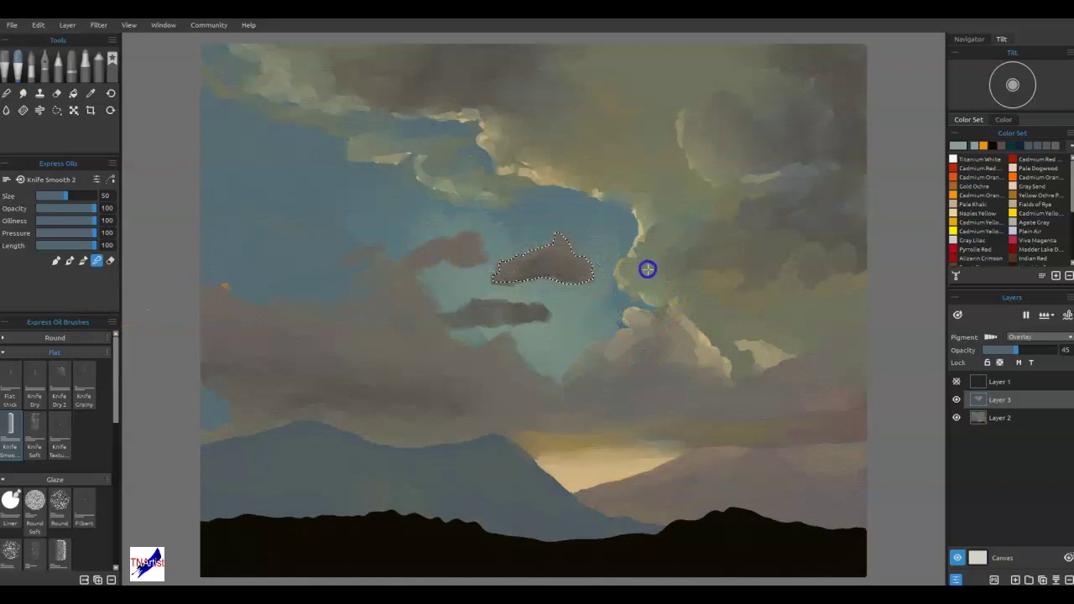
pyautogui.moveTo(608, 320)
pyautogui.mouseDown()
pyautogui.moveTo(640, 265)
pyautogui.moveTo(582, 347)
pyautogui.moveTo(631, 247)
pyautogui.moveTo(590, 333)
pyautogui.moveTo(624, 286)
pyautogui.mouseUp()
pyautogui.hotkey('ctrl', 'd')
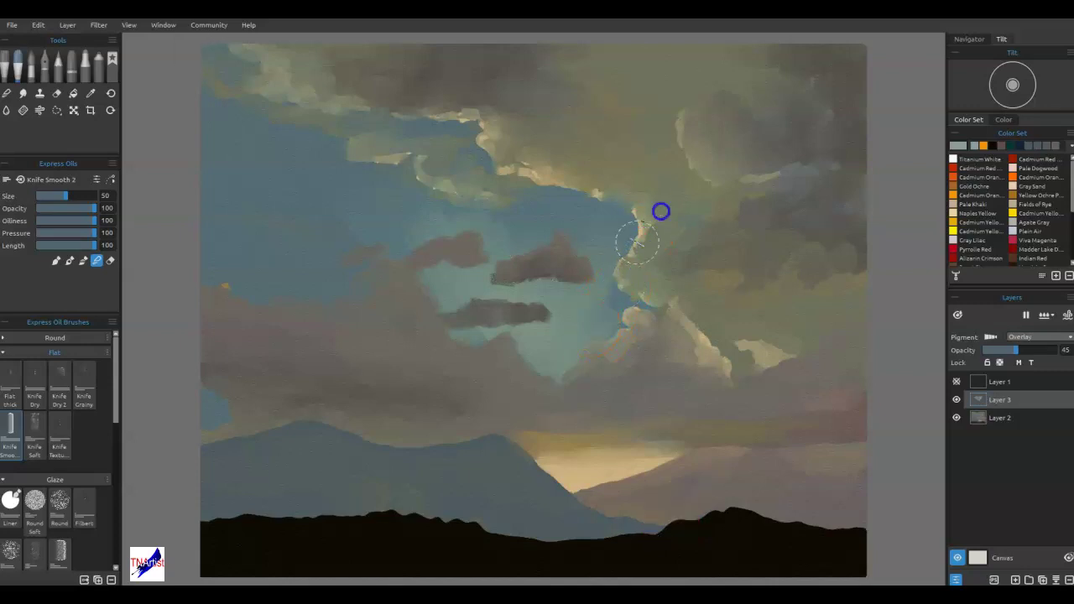
pyautogui.moveTo(640, 285); pyautogui.dragTo(601, 314)
pyautogui.moveTo(635, 240)
pyautogui.mouseDown()
pyautogui.moveTo(579, 323)
pyautogui.moveTo(599, 285)
pyautogui.mouseUp()
pyautogui.moveTo(611, 227); pyautogui.dragTo(560, 271)
pyautogui.moveTo(718, 185); pyautogui.dragTo(746, 118)
pyautogui.moveTo(731, 209); pyautogui.dragTo(755, 166)
pyautogui.moveTo(507, 352); pyautogui.dragTo(495, 339)
pyautogui.moveTo(619, 239); pyautogui.dragTo(613, 258)
# - Soften the glow's upper left edge above the small clouds with the Soft blend brush
pyautogui.click(8, 94)
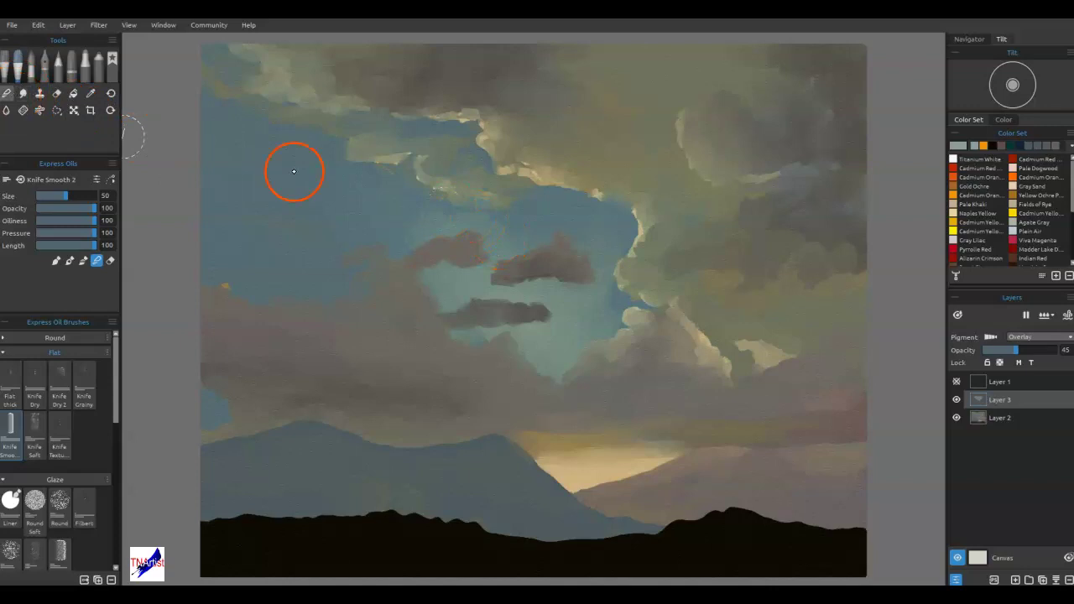
pyautogui.press('n')
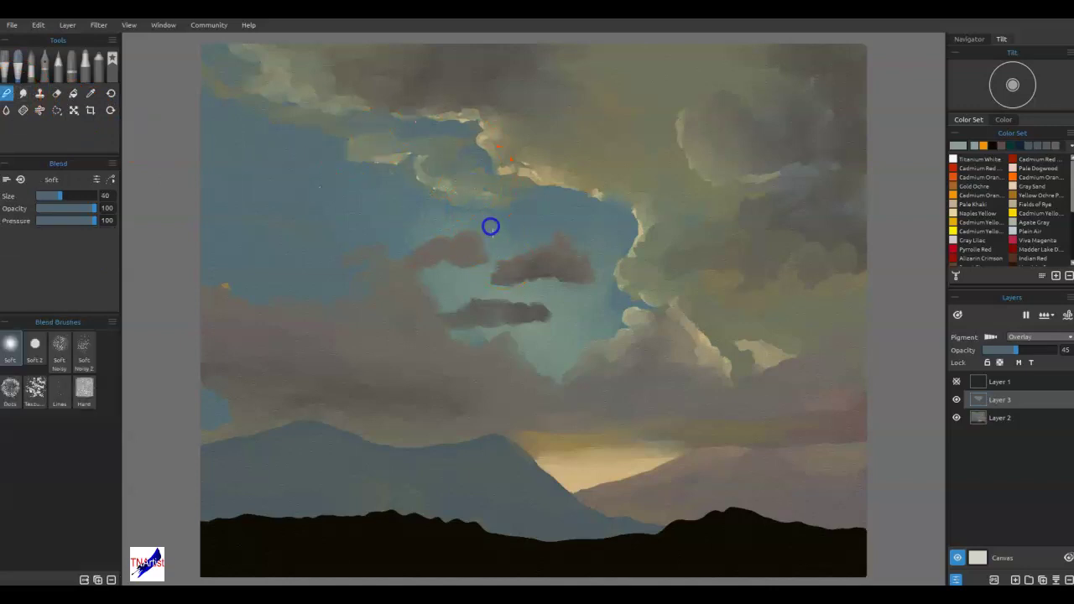
pyautogui.moveTo(432, 178); pyautogui.dragTo(427, 224)
pyautogui.moveTo(472, 185); pyautogui.dragTo(486, 205)
# - Blend the edges of the small grey clouds in the blue opening on Layer 2 with the Knife Smooth 2 brush
pyautogui.click(31, 60)
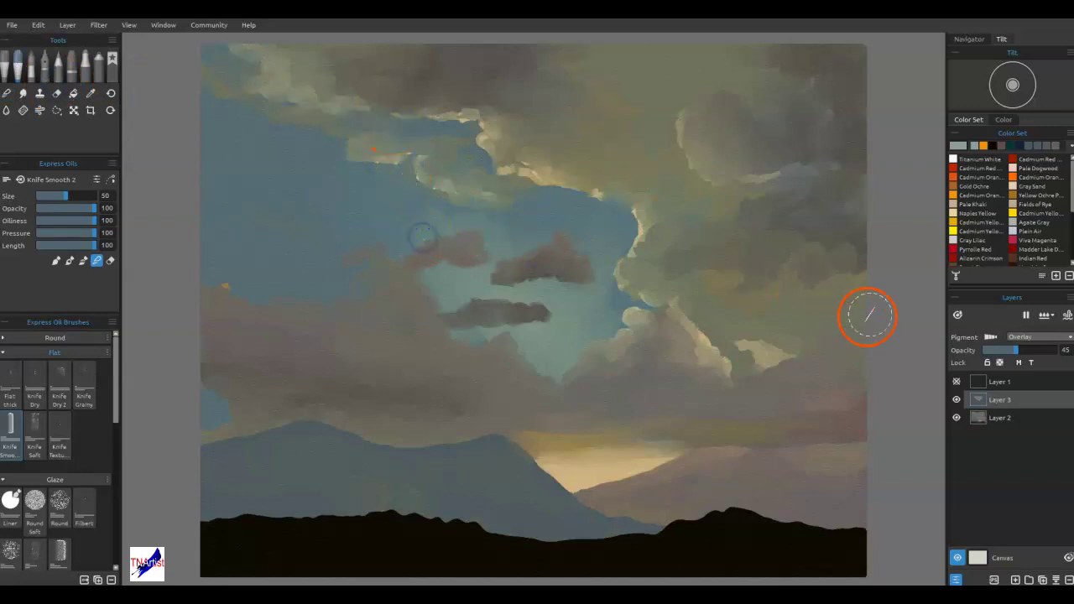
pyautogui.click(999, 420)
pyautogui.moveTo(610, 327)
pyautogui.mouseDown()
pyautogui.moveTo(621, 293)
pyautogui.moveTo(609, 297)
pyautogui.moveTo(601, 265)
pyautogui.mouseUp()
pyautogui.click(486, 338)
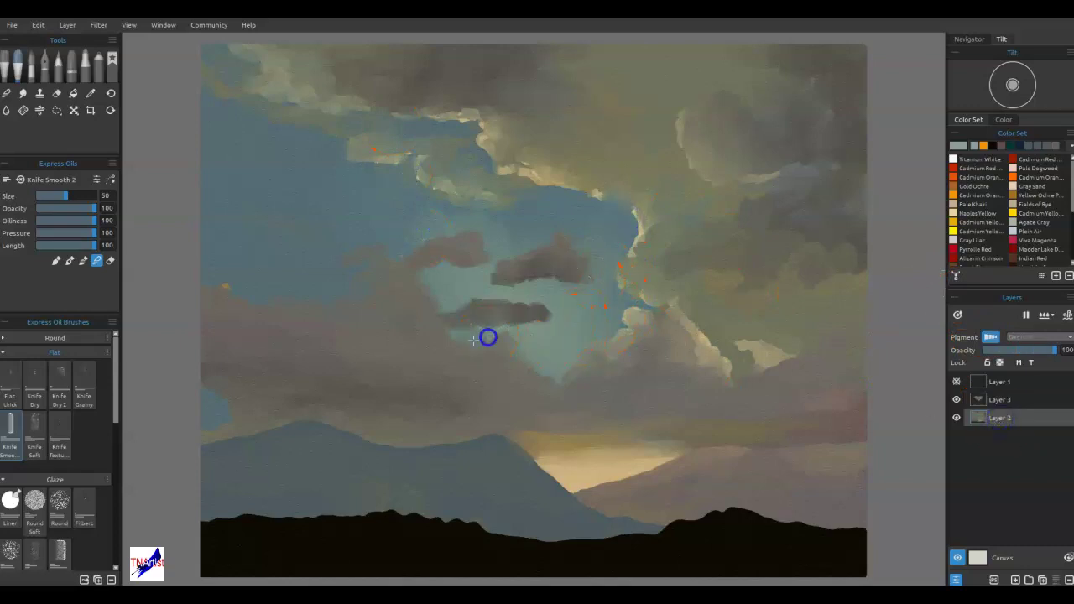
pyautogui.moveTo(504, 242)
pyautogui.mouseDown()
pyautogui.moveTo(437, 219)
pyautogui.moveTo(408, 244)
pyautogui.moveTo(445, 285)
pyautogui.mouseUp()
pyautogui.click(407, 249)
pyautogui.click(580, 445)
# - Paint Naples Yellow highlights on Layer 3 along the bright horizon gap beside the left mountain, reducing the Knife Smooth 2 brush to size 16
pyautogui.click(1000, 399)
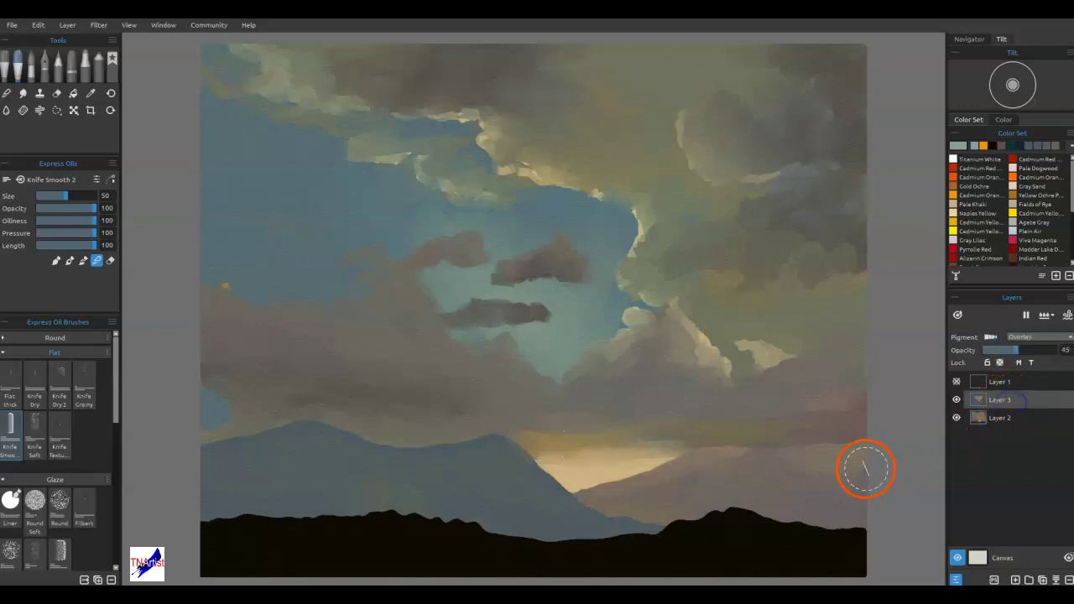
pyautogui.click(957, 213)
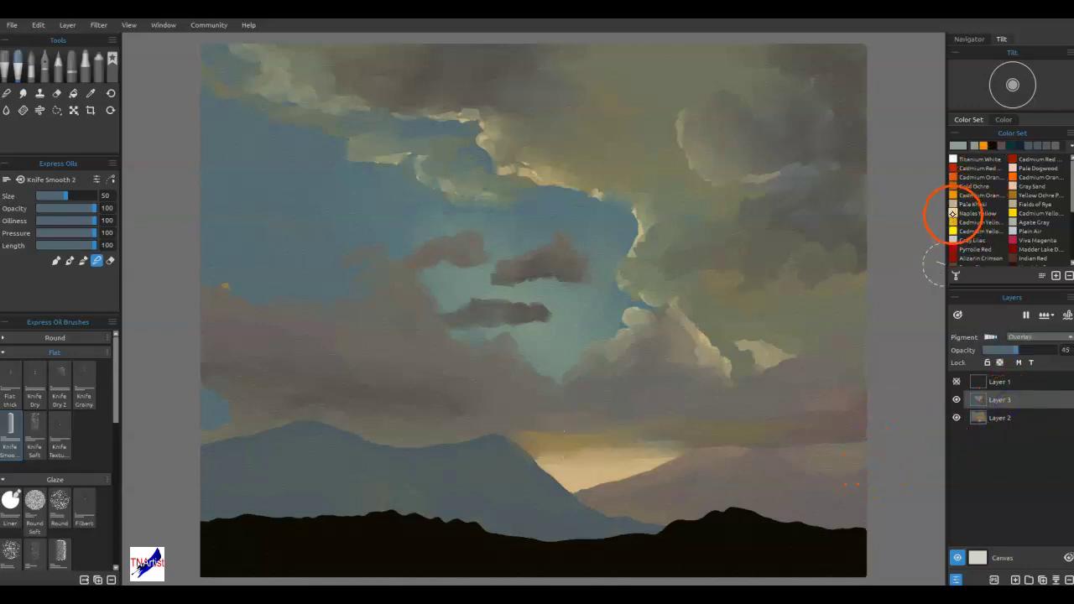
pyautogui.moveTo(584, 461); pyautogui.dragTo(599, 448)
pyautogui.press('[')
pyautogui.press('[')
pyautogui.press('[')
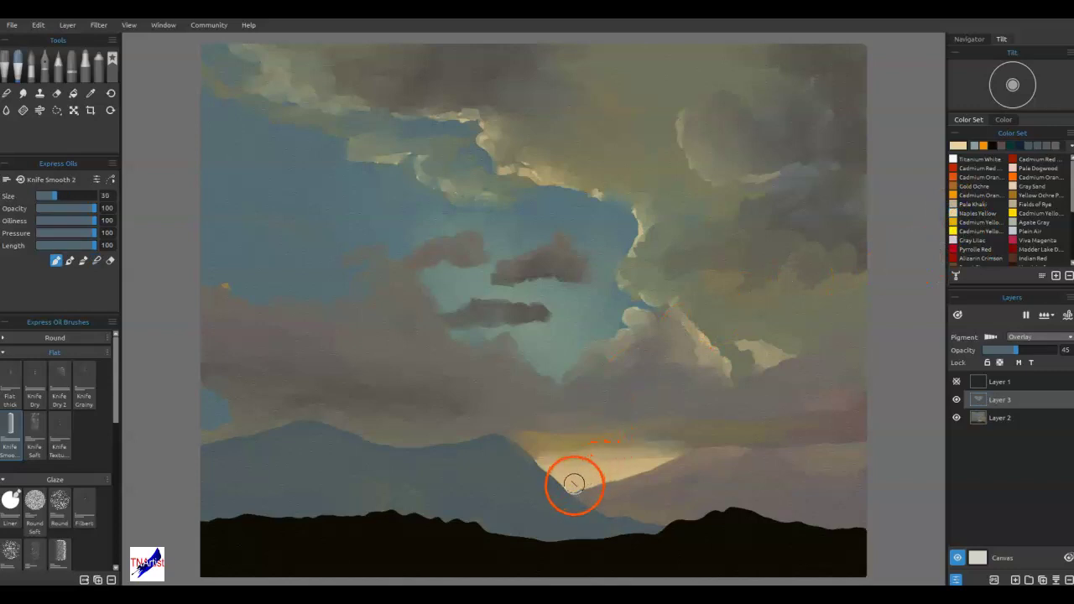
pyautogui.moveTo(572, 486)
pyautogui.mouseDown()
pyautogui.moveTo(565, 475)
pyautogui.moveTo(575, 477)
pyautogui.moveTo(549, 460)
pyautogui.moveTo(551, 471)
pyautogui.mouseUp()
pyautogui.press('[')
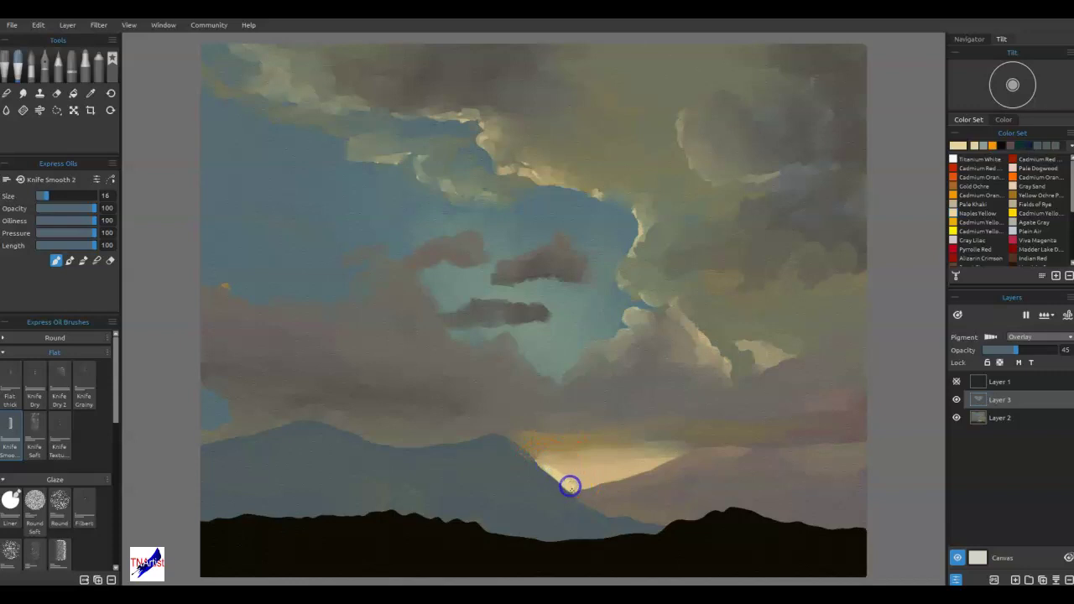
# - Pick a pale yellow, #eae7bd, as the new paint colour
pyautogui.doubleClick(959, 146)
pyautogui.click(633, 286)
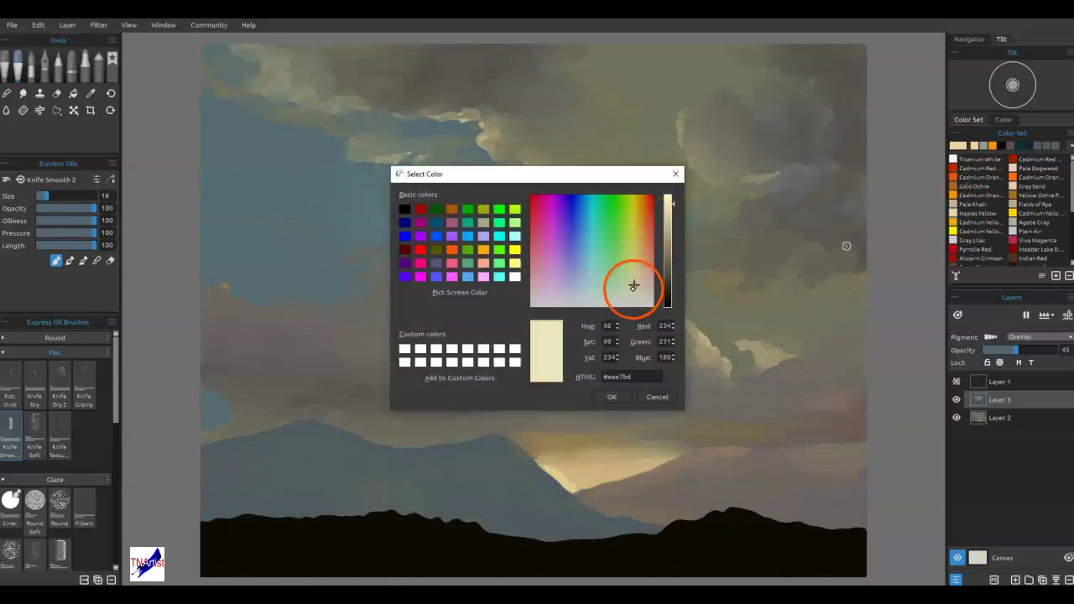
# - Set the paint colour to #eae7bd, brush it into the bright sky gap between the mountains and blend the strokes
pyautogui.click(615, 397)
pyautogui.moveTo(561, 450); pyautogui.dragTo(551, 472)
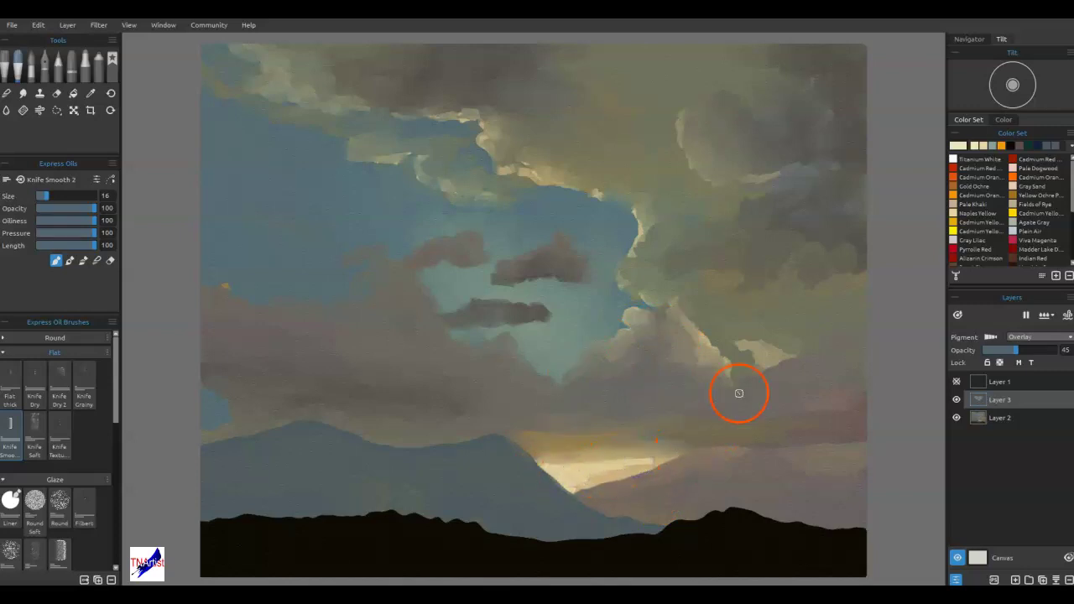
pyautogui.press('n')
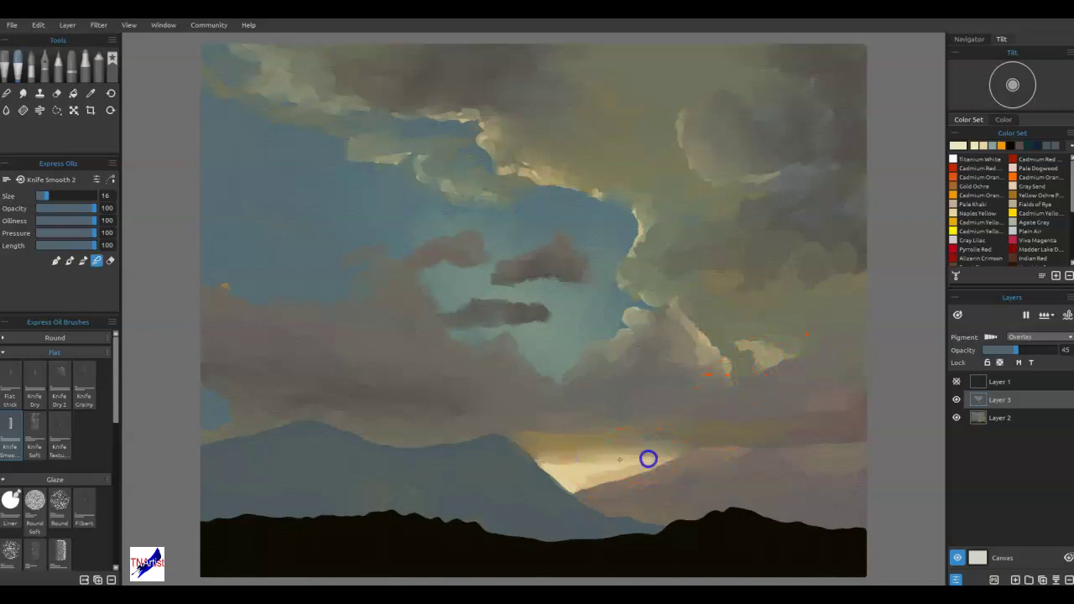
pyautogui.moveTo(548, 465)
pyautogui.mouseDown()
pyautogui.moveTo(618, 478)
pyautogui.moveTo(633, 456)
pyautogui.moveTo(673, 457)
pyautogui.moveTo(571, 484)
pyautogui.moveTo(587, 490)
pyautogui.moveTo(568, 483)
pyautogui.moveTo(576, 486)
pyautogui.moveTo(562, 454)
pyautogui.mouseUp()
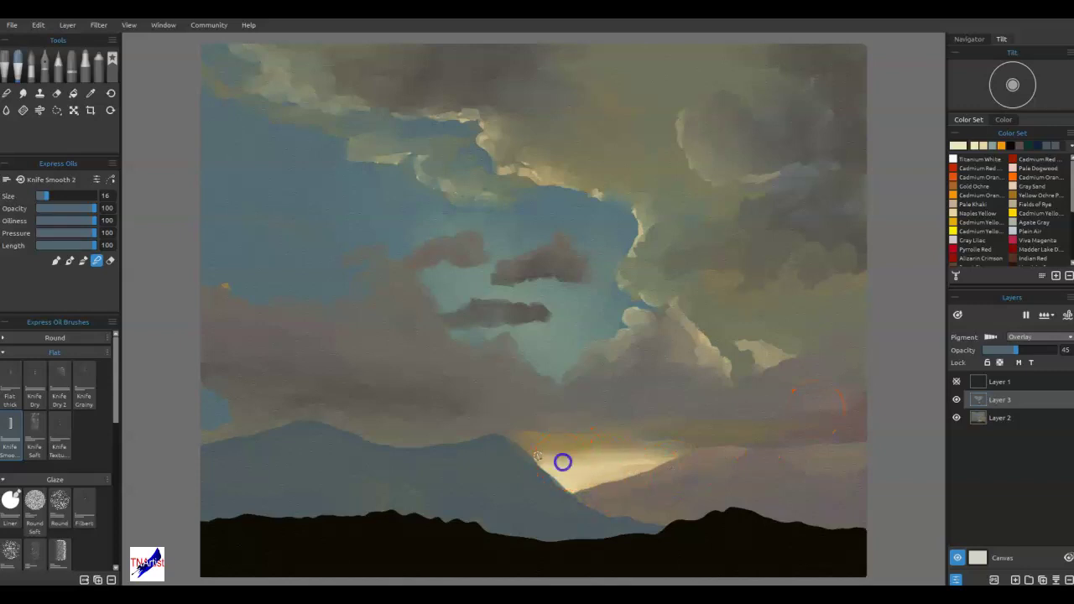
pyautogui.moveTo(755, 416); pyautogui.dragTo(763, 429)
# - Set the colour to Titanium White and switch to the Spray airbrush at size 20
pyautogui.click(954, 158)
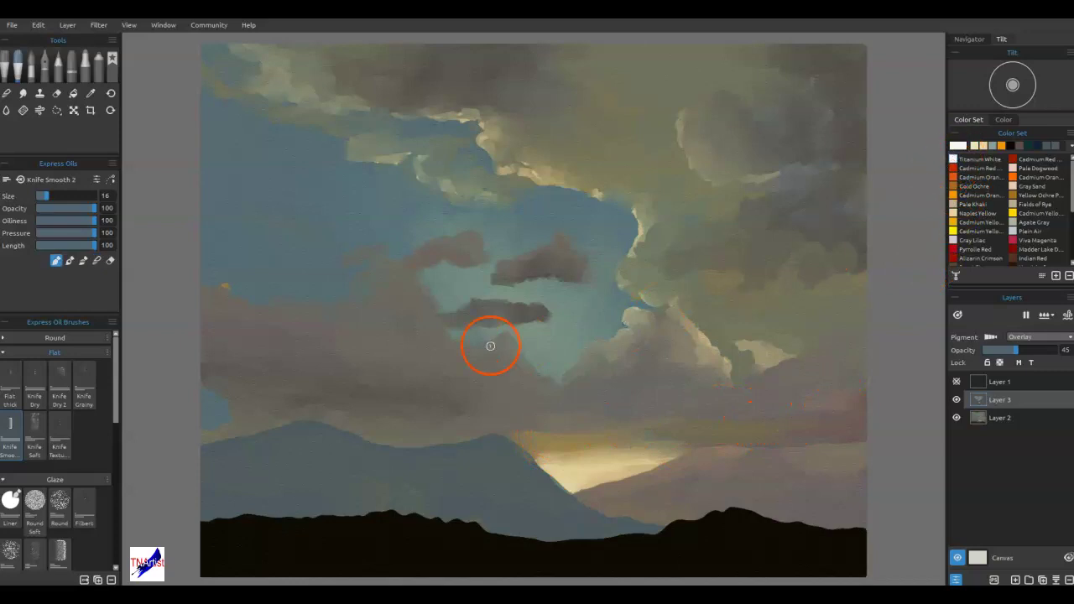
pyautogui.click(100, 62)
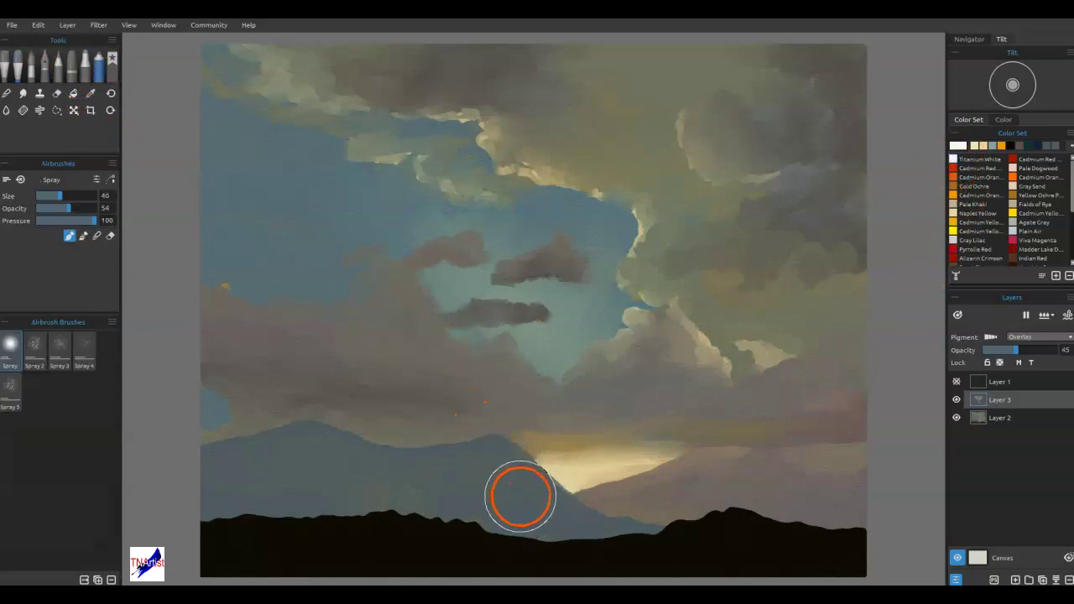
pyautogui.press('[')
pyautogui.press('[')
pyautogui.moveTo(538, 488)
pyautogui.mouseDown()
pyautogui.moveTo(548, 476)
pyautogui.moveTo(553, 489)
pyautogui.mouseUp()
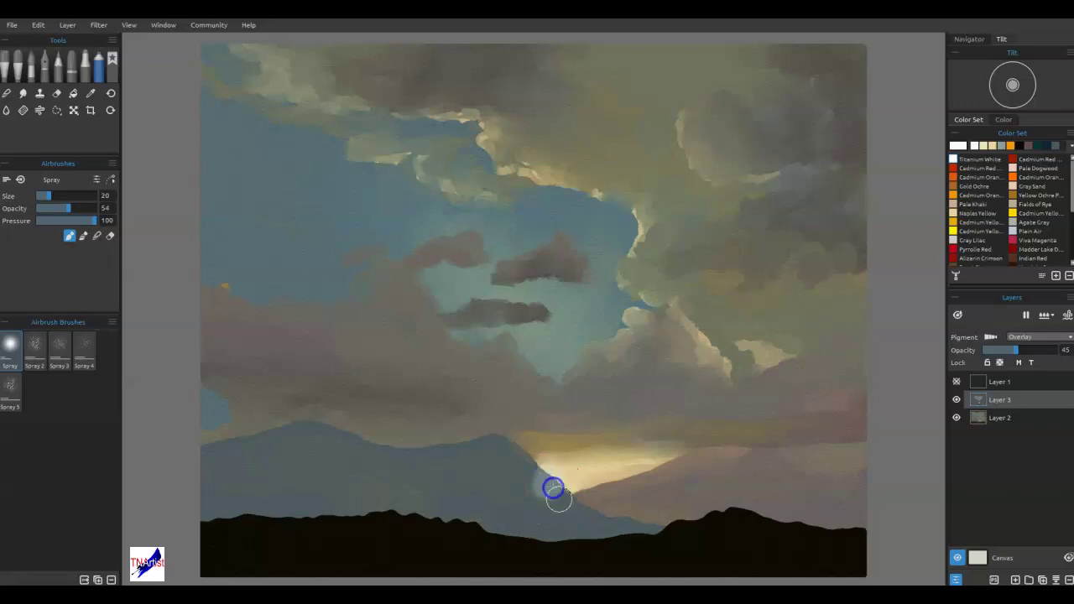
pyautogui.hotkey('ctrl', 'z')
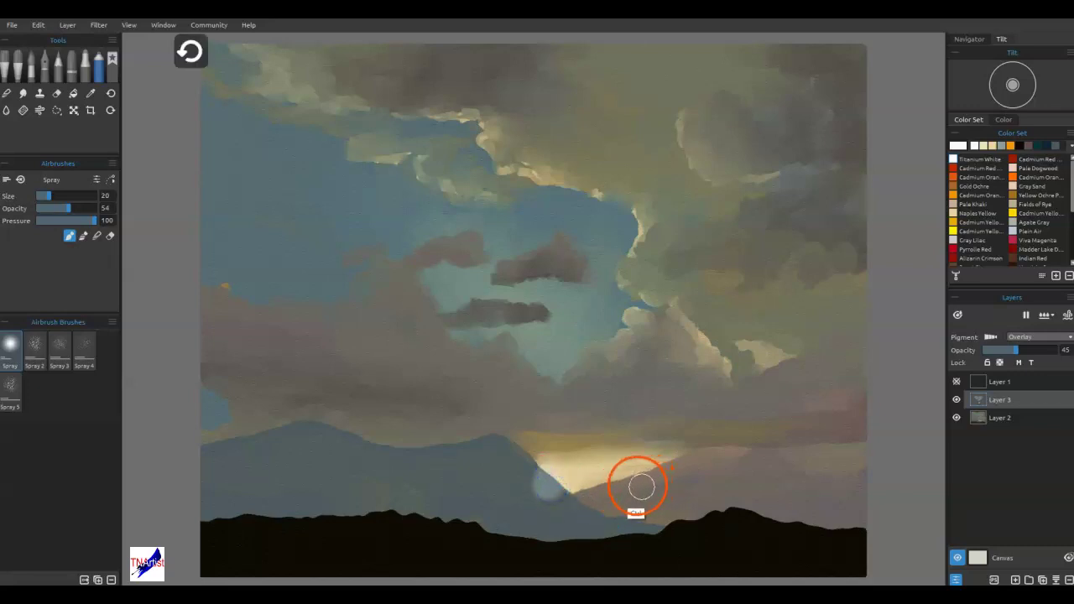
pyautogui.hotkey('ctrl', 'z')
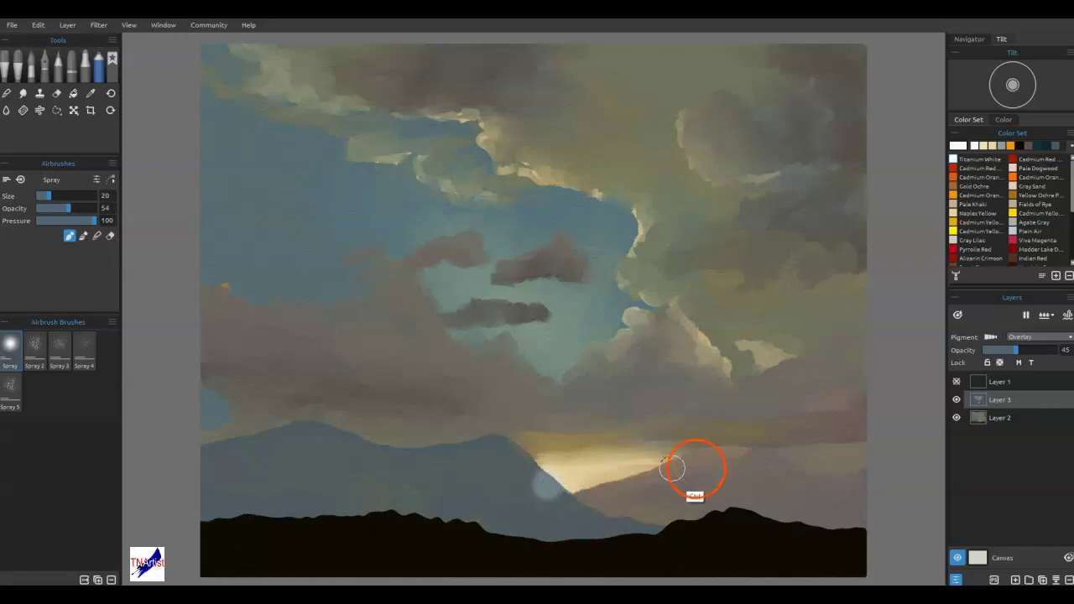
pyautogui.hotkey('ctrl', 'z')
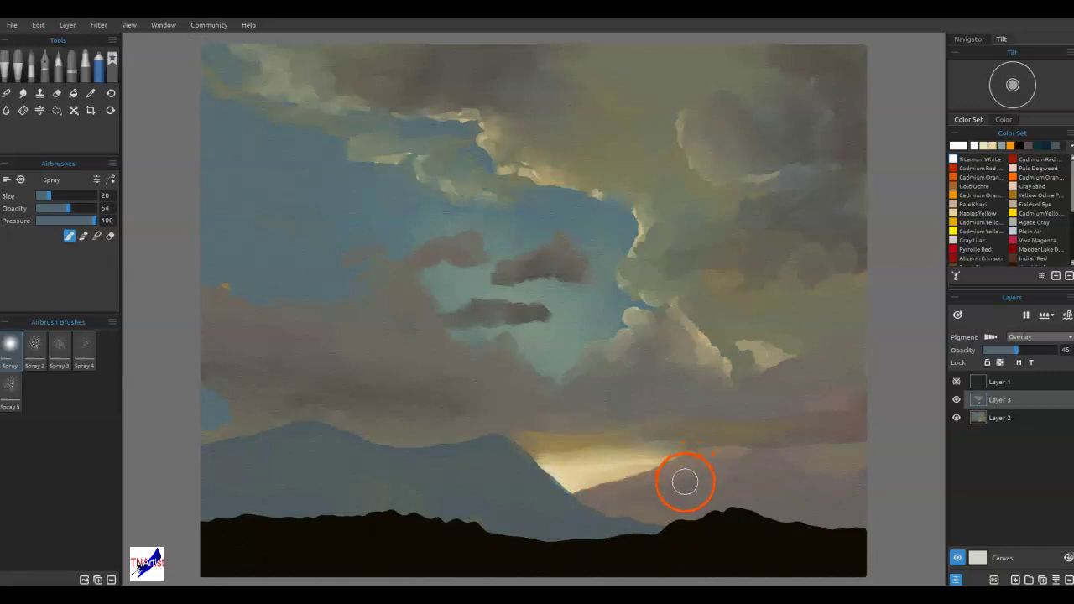
pyautogui.hotkey('ctrl', 'z')
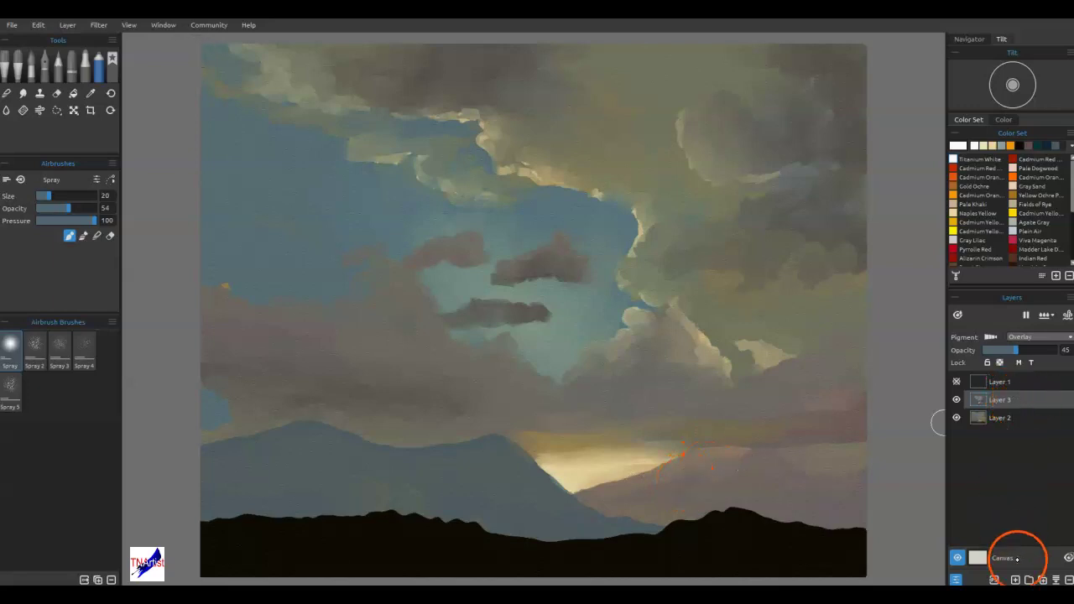
# - Add a new layer above Layer 3 and set its blend mode to Overlay
pyautogui.click(1016, 579)
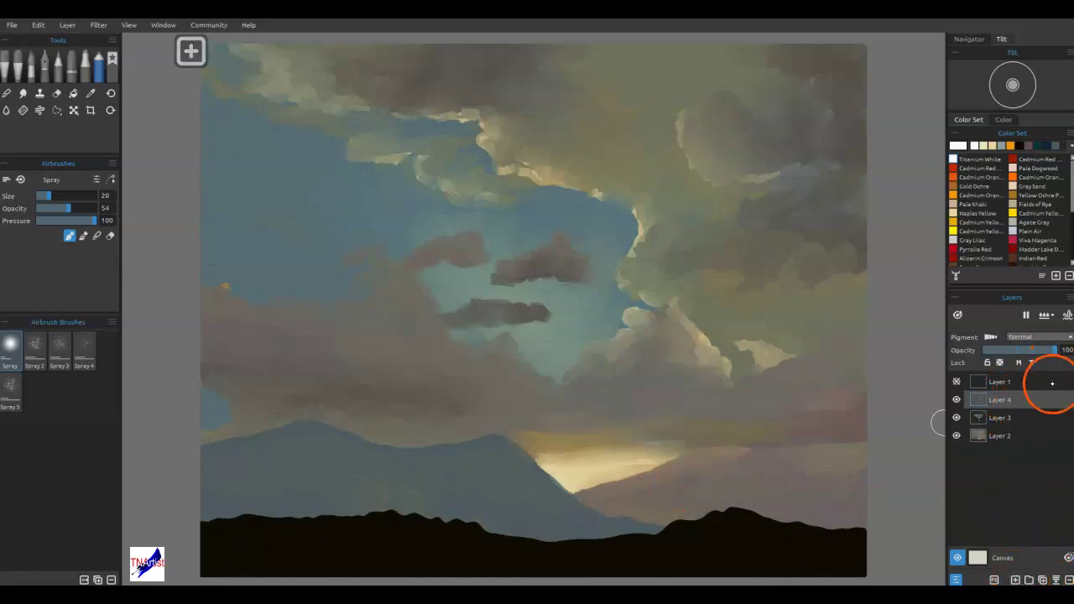
pyautogui.click(1044, 338)
pyautogui.click(1033, 447)
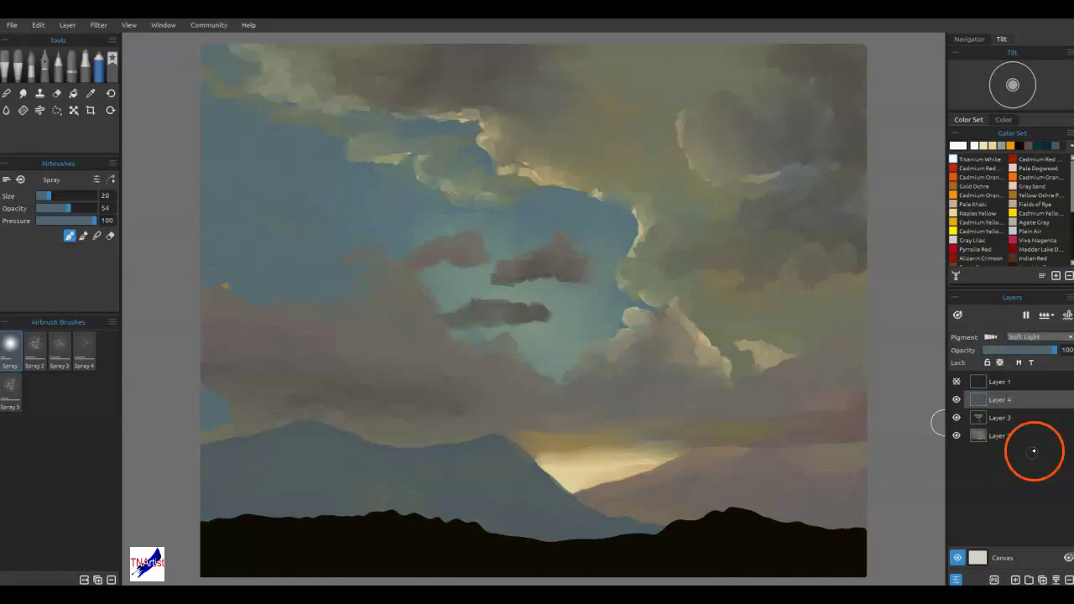
pyautogui.click(1028, 415)
# - Airbrush a bright glow where the sky meets the mountain slope and blend it with the Knife Smooth 2 oil brush
pyautogui.moveTo(545, 477)
pyautogui.mouseDown()
pyautogui.moveTo(568, 496)
pyautogui.moveTo(551, 472)
pyautogui.moveTo(570, 475)
pyautogui.moveTo(575, 491)
pyautogui.moveTo(574, 482)
pyautogui.moveTo(671, 468)
pyautogui.moveTo(537, 468)
pyautogui.mouseUp()
pyautogui.click(984, 147)
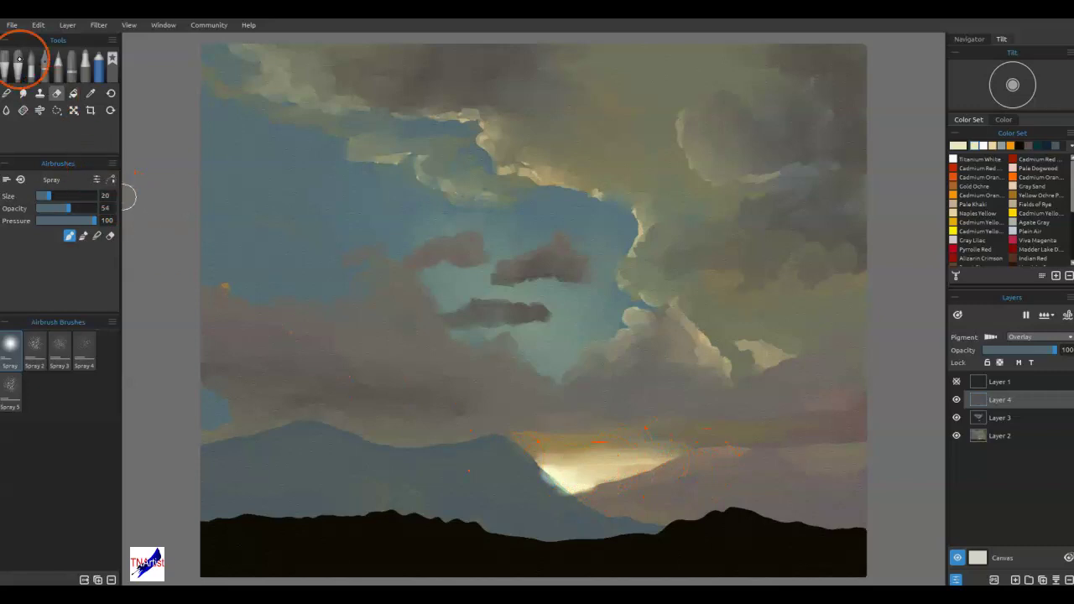
pyautogui.press('o')
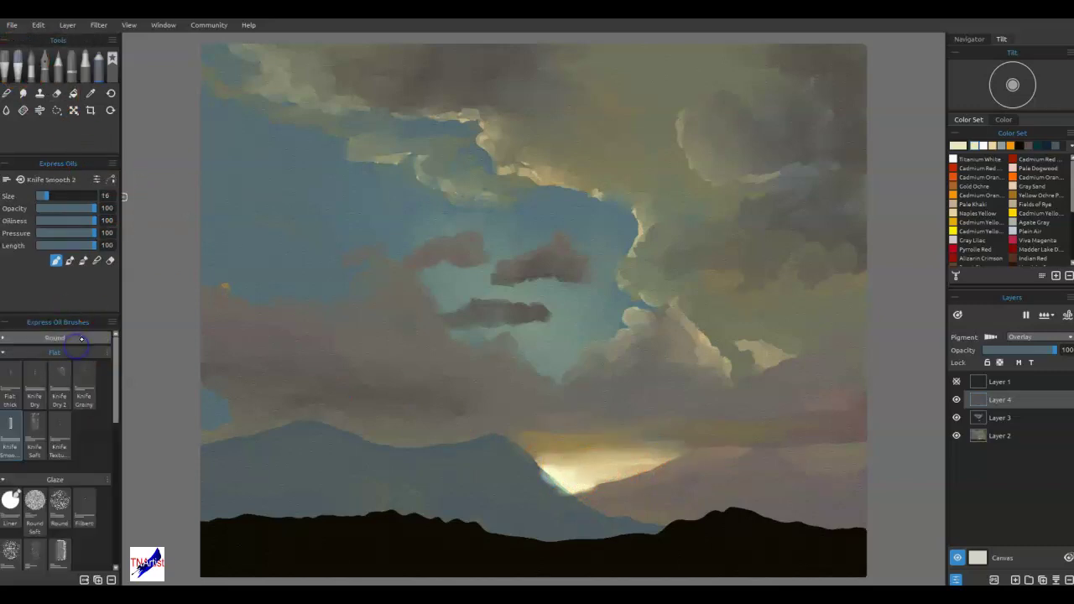
pyautogui.moveTo(560, 443)
pyautogui.mouseDown()
pyautogui.moveTo(636, 461)
pyautogui.moveTo(578, 484)
pyautogui.moveTo(536, 476)
pyautogui.moveTo(616, 483)
pyautogui.moveTo(581, 476)
pyautogui.moveTo(620, 473)
pyautogui.moveTo(560, 473)
pyautogui.moveTo(643, 468)
pyautogui.moveTo(539, 471)
pyautogui.moveTo(650, 457)
pyautogui.moveTo(579, 468)
pyautogui.moveTo(623, 472)
pyautogui.mouseUp()
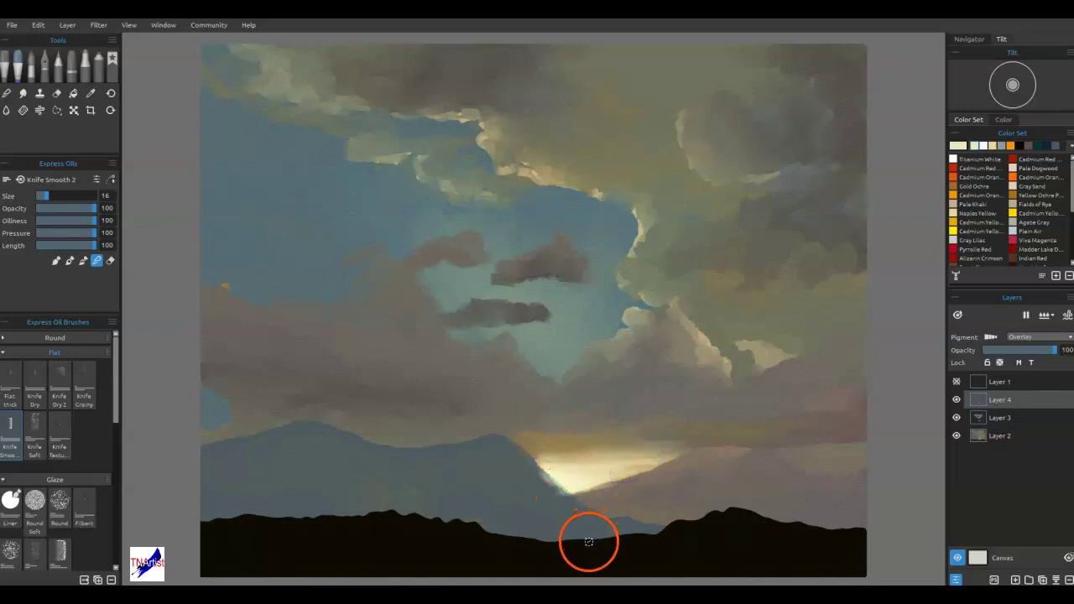
# - Lasso the glow spilling onto the blue mountain's slope, clear it from Layer 4 and Layer 3, and deselect
pyautogui.press('e')
pyautogui.press('s')
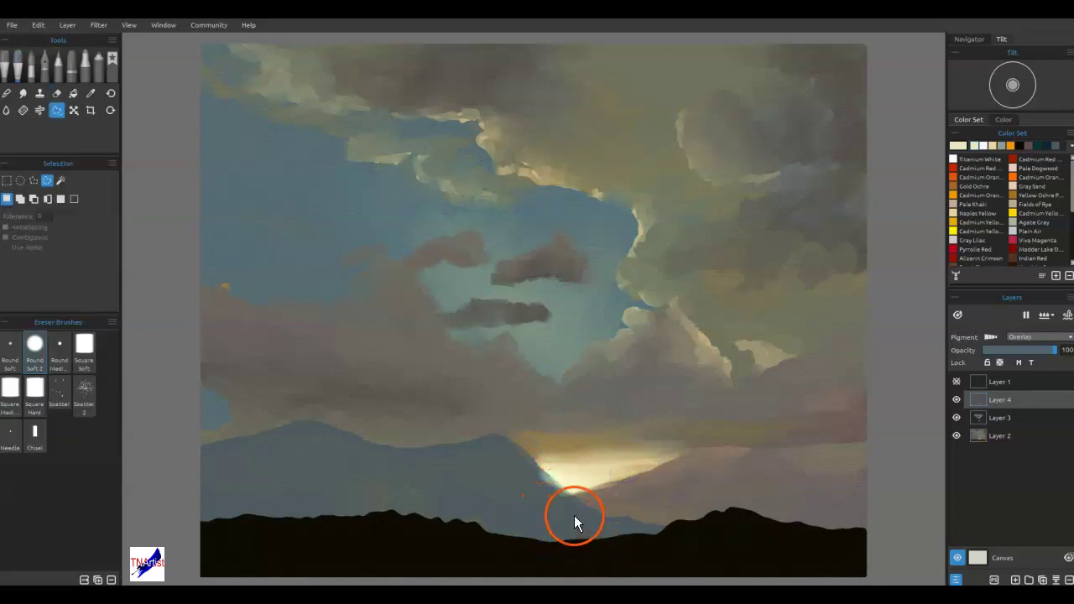
pyautogui.moveTo(573, 498)
pyautogui.mouseDown()
pyautogui.moveTo(528, 462)
pyautogui.moveTo(589, 530)
pyautogui.mouseUp()
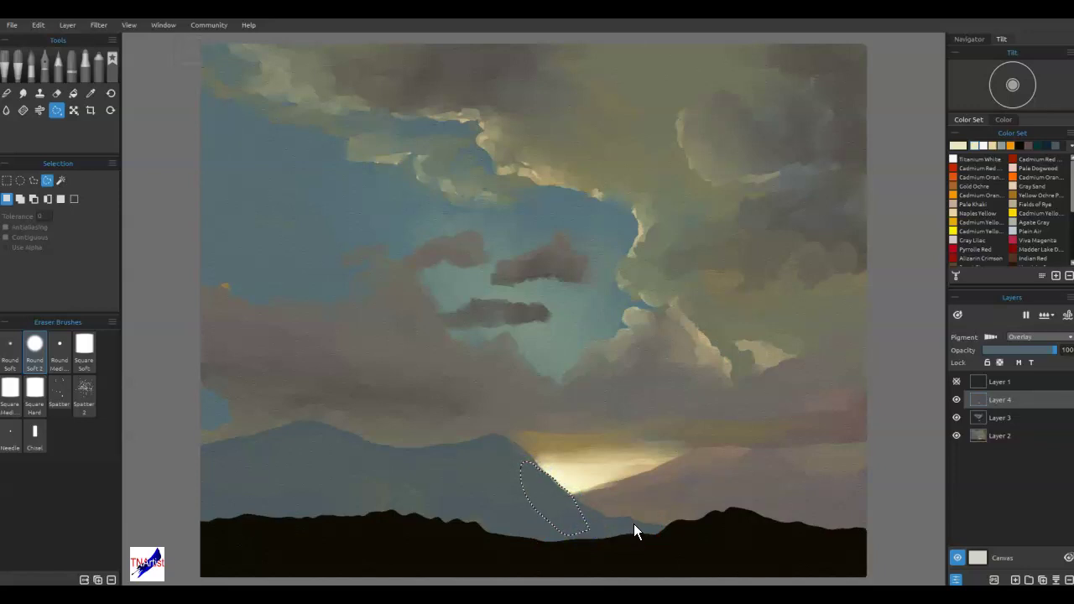
pyautogui.click(998, 416)
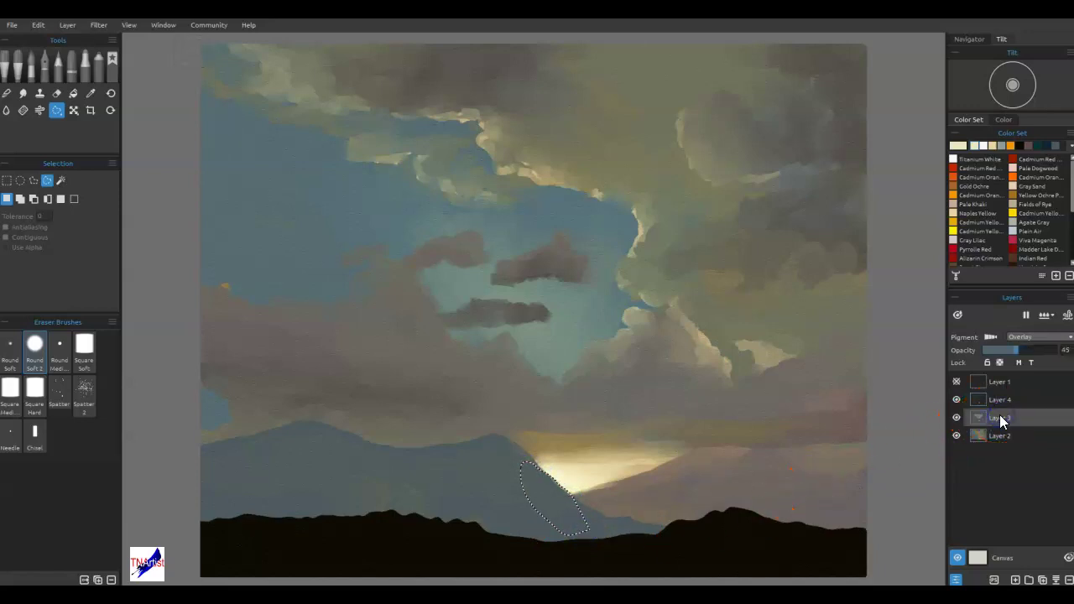
pyautogui.click(627, 474)
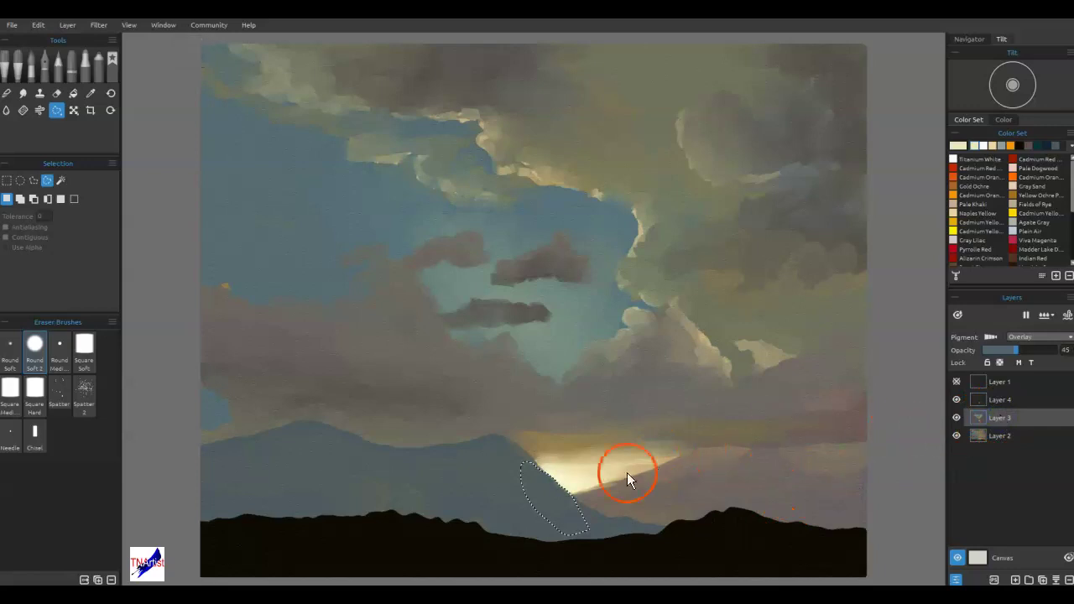
pyautogui.click(585, 503)
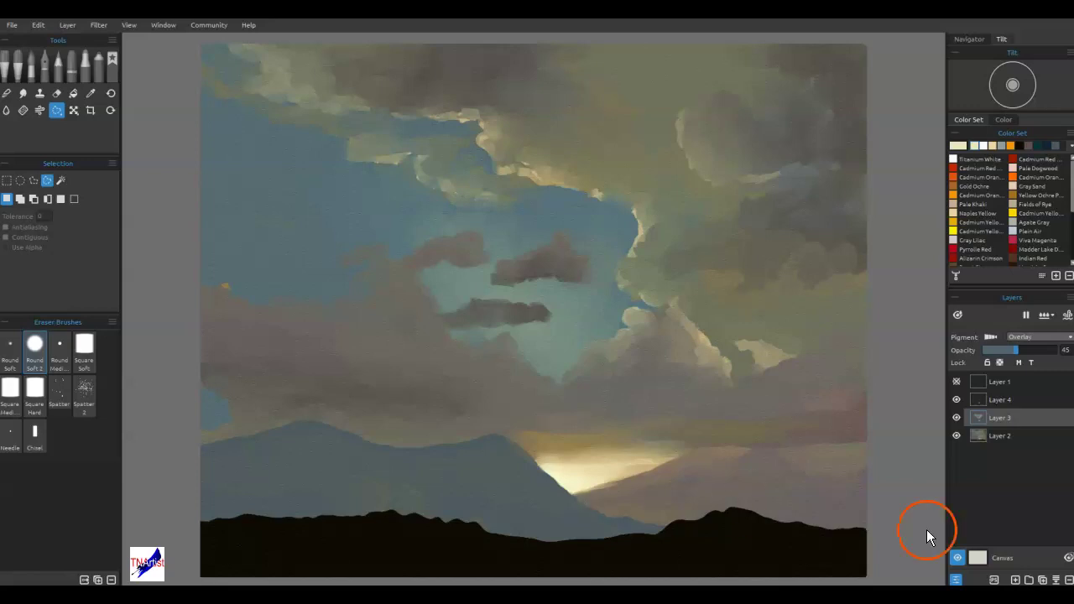
# - Merge Layer 4, Layer 3 and Layer 2 into one layer and turn on colour pigments for it
pyautogui.moveTo(998, 402); pyautogui.dragTo(1001, 436)
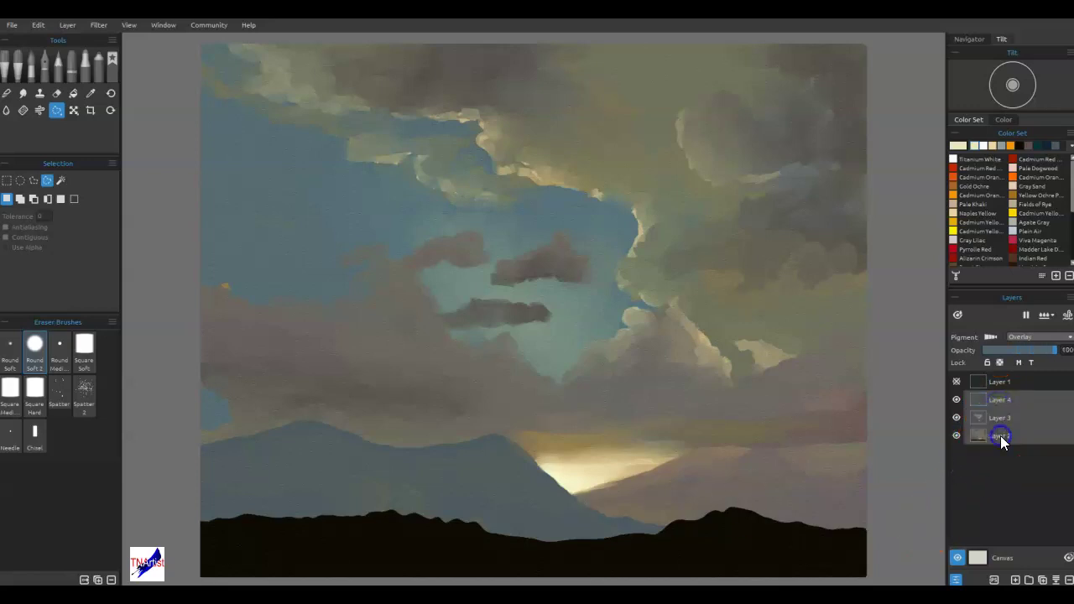
pyautogui.click(1062, 576)
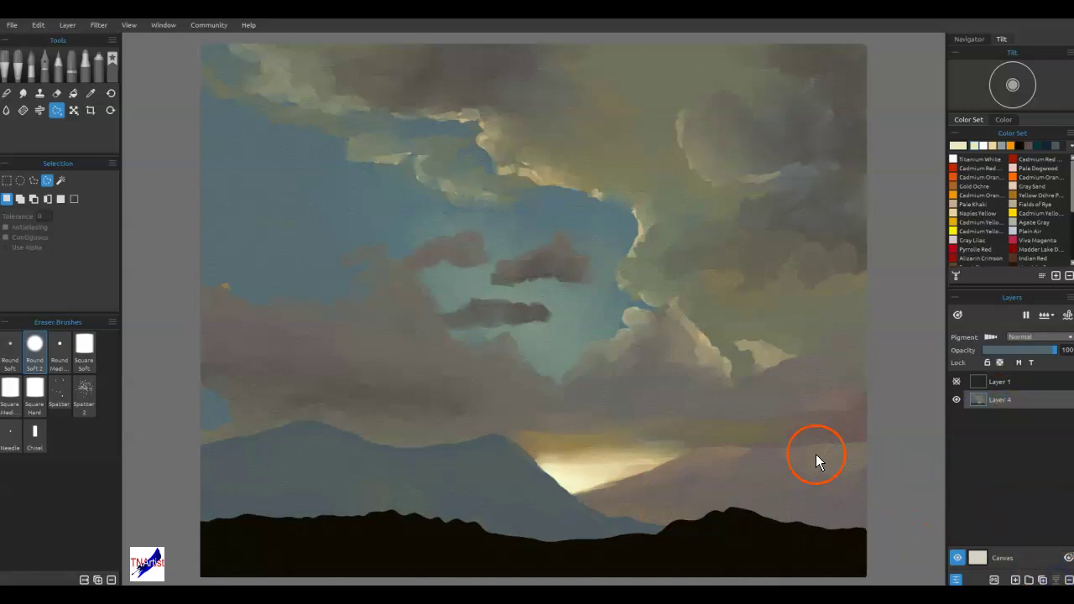
pyautogui.click(989, 337)
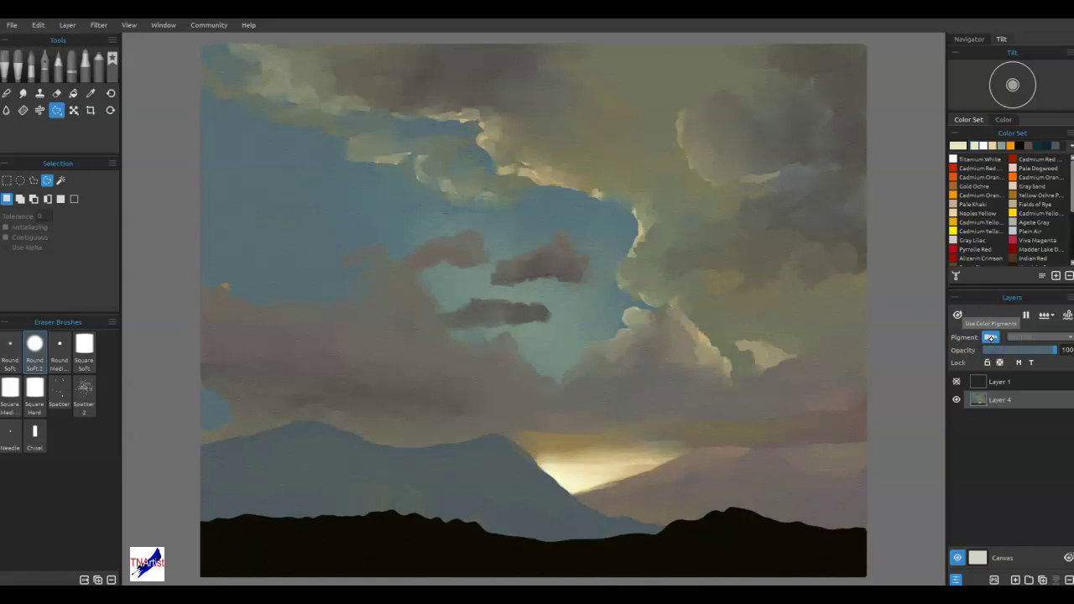
pyautogui.click(856, 357)
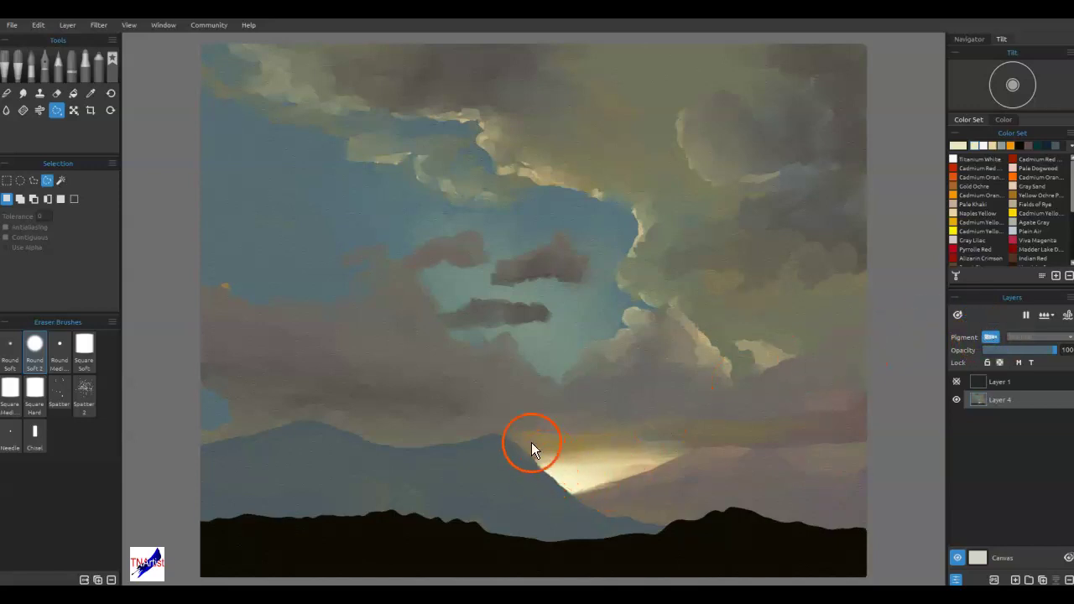
pyautogui.click(1015, 579)
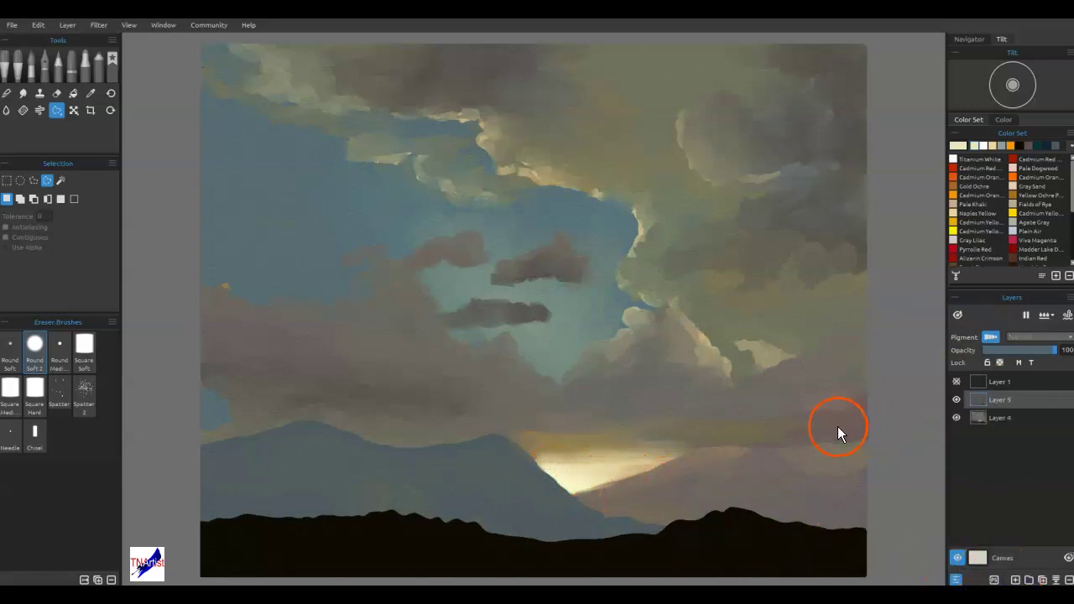
pyautogui.press('alt')
pyautogui.press('b')
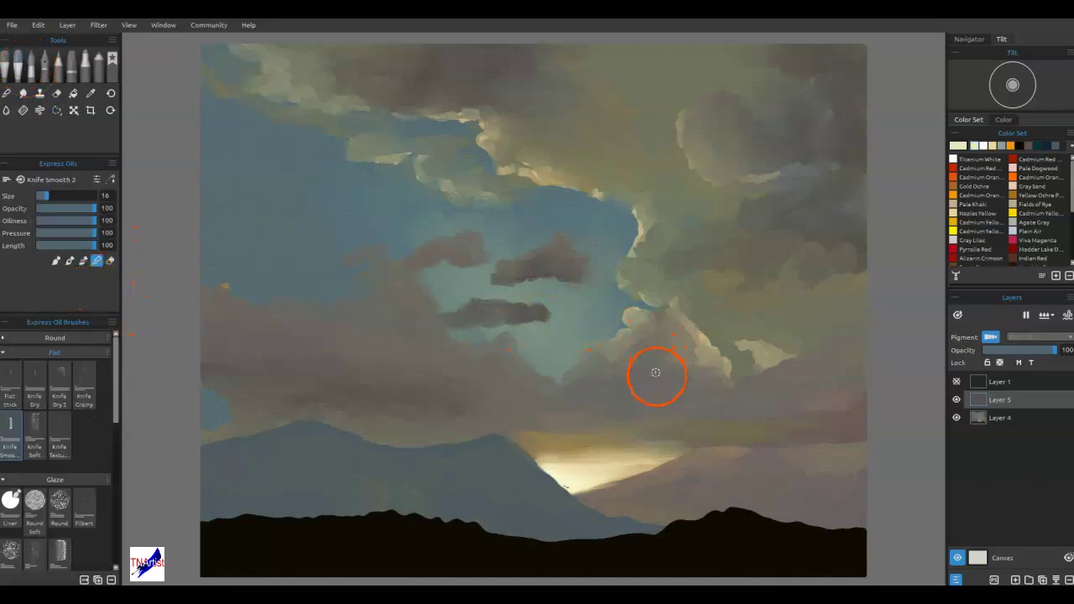
pyautogui.press('[')
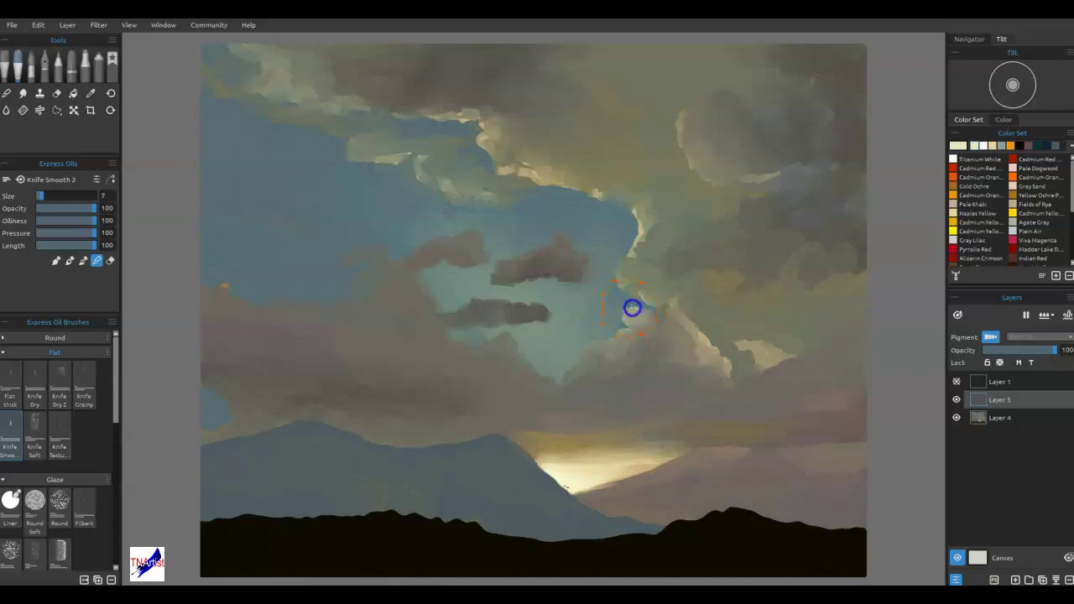
pyautogui.moveTo(630, 325); pyautogui.dragTo(634, 328)
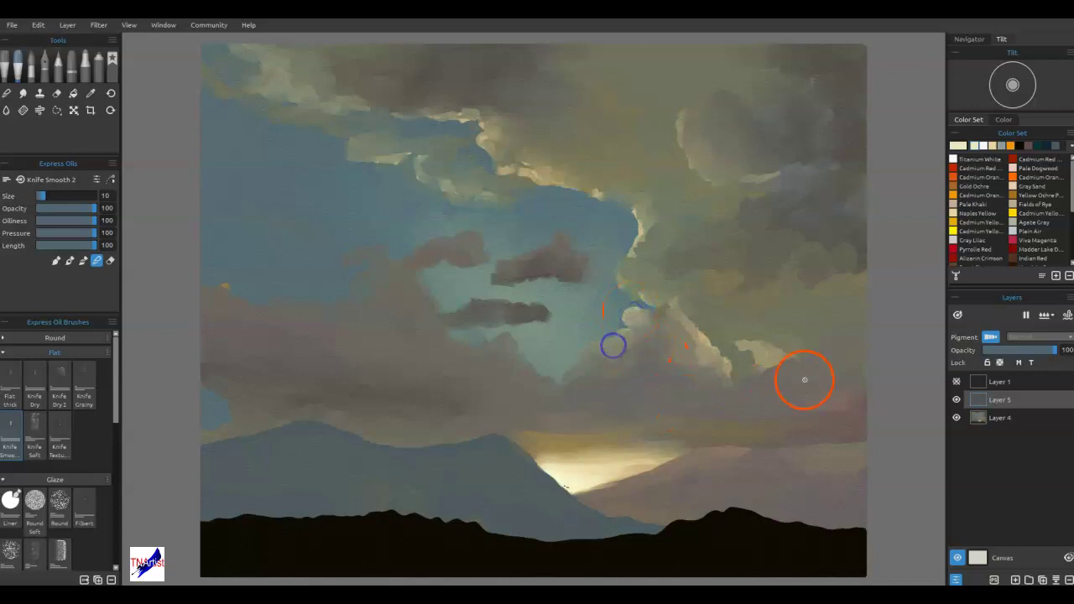
pyautogui.click(55, 260)
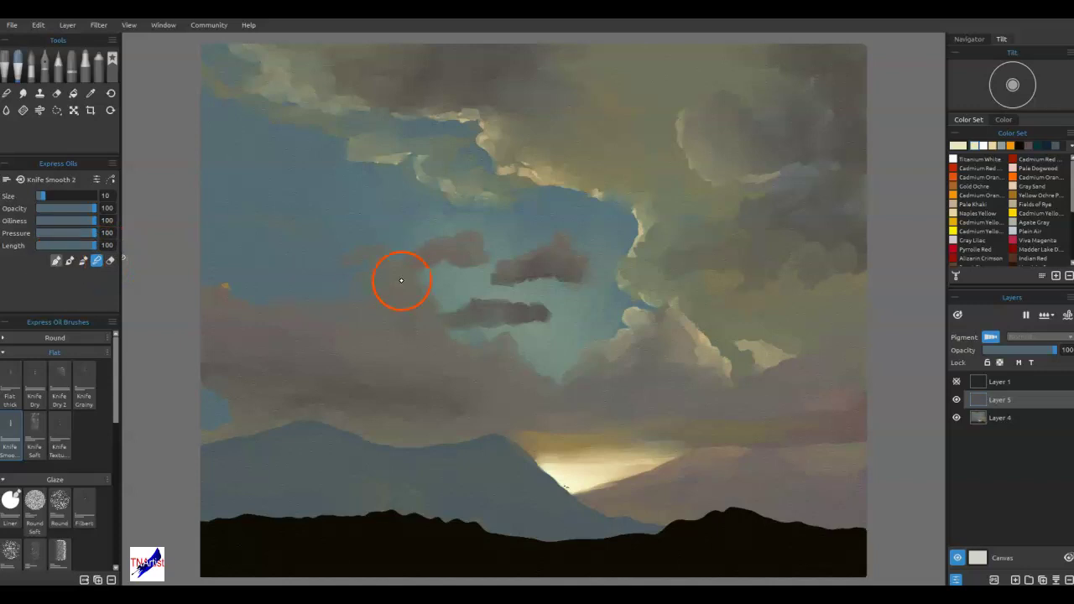
pyautogui.moveTo(630, 310); pyautogui.dragTo(650, 341)
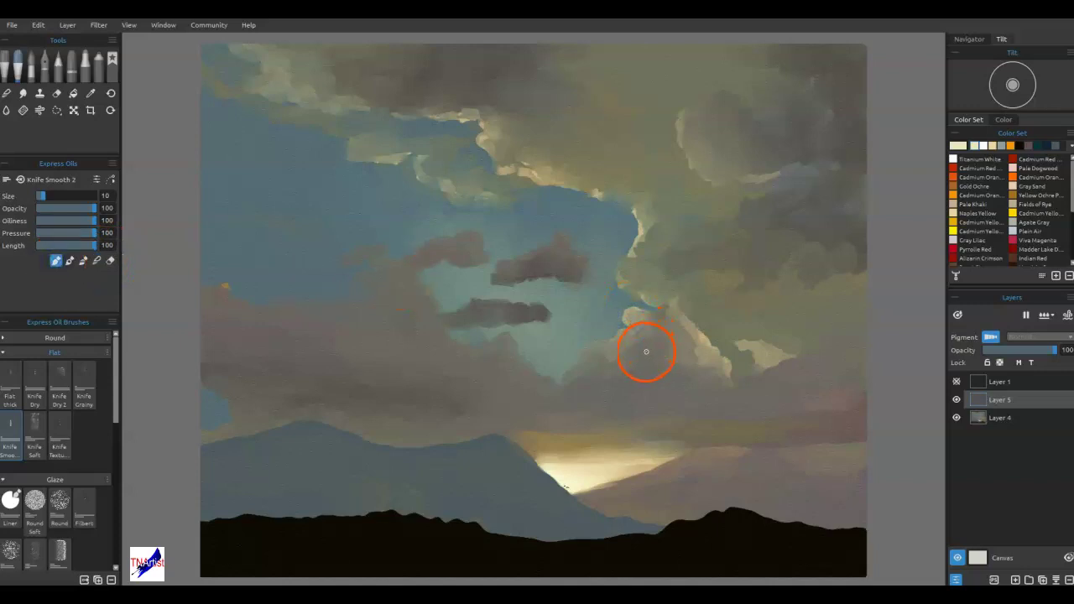
pyautogui.moveTo(614, 395); pyautogui.dragTo(674, 398)
pyautogui.click(960, 145)
pyautogui.click(959, 145)
pyautogui.click(613, 397)
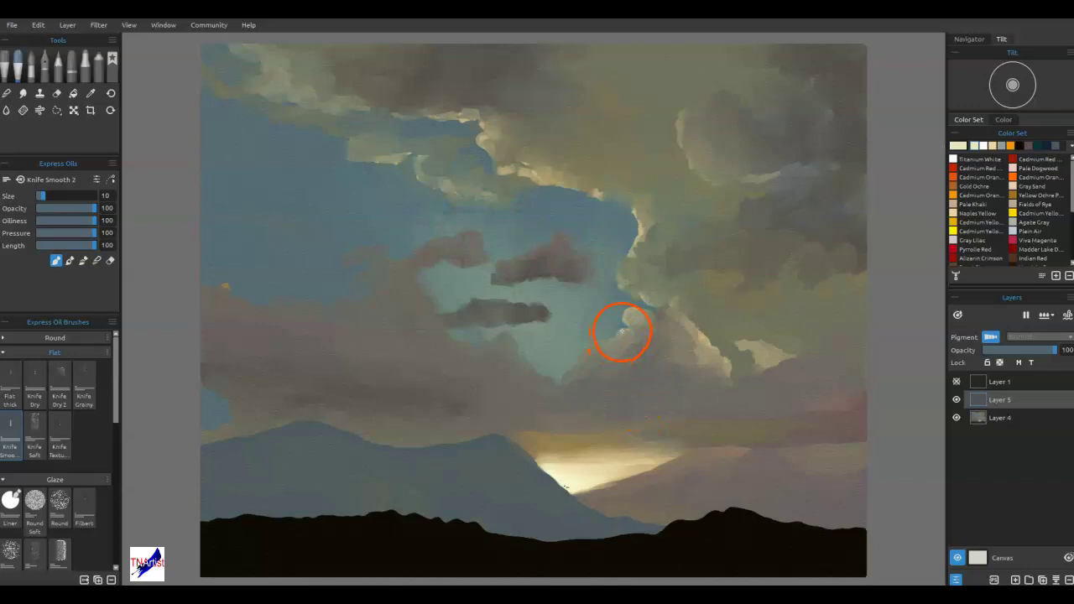
pyautogui.click(1067, 579)
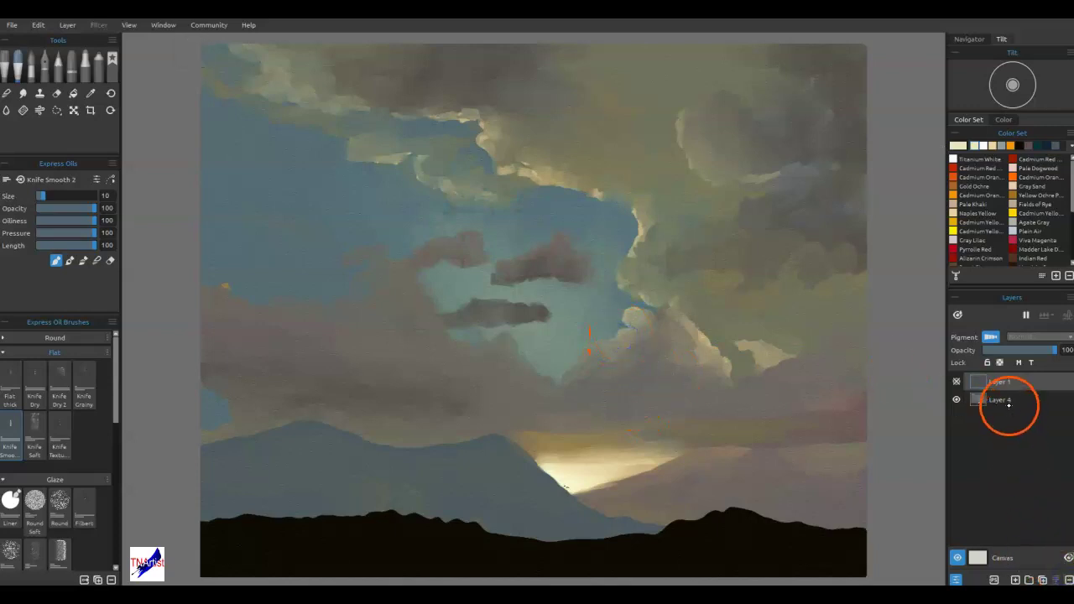
# - Add a new layer above Layer 4 and paint over the small lit cloud above the horizon with the Reed Pen ink brush
pyautogui.click(1006, 401)
pyautogui.click(1015, 580)
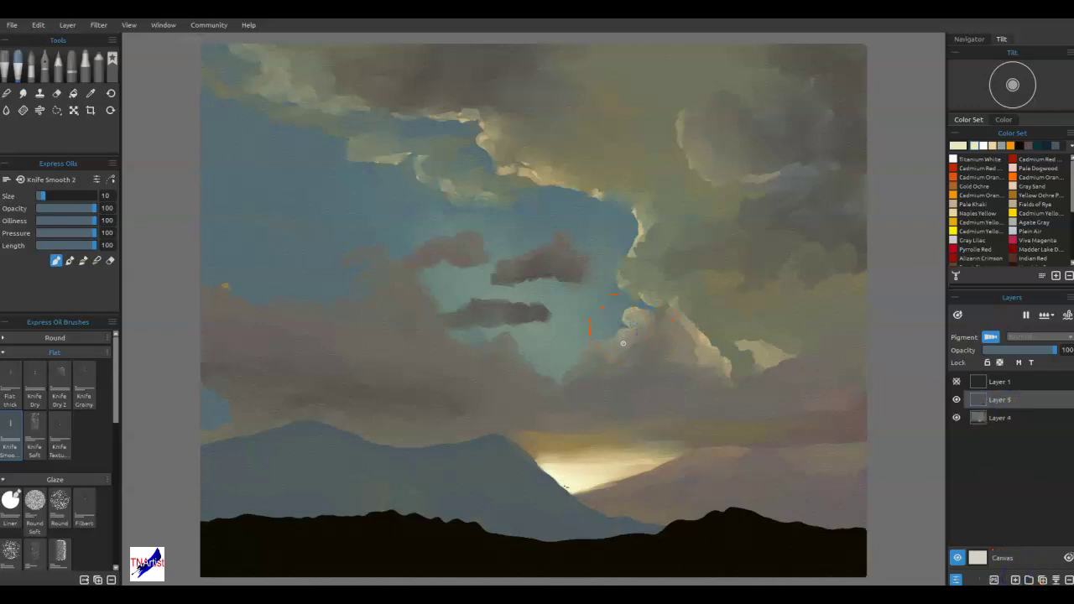
pyautogui.click(45, 63)
pyautogui.click(664, 327)
pyautogui.moveTo(663, 327); pyautogui.dragTo(637, 335)
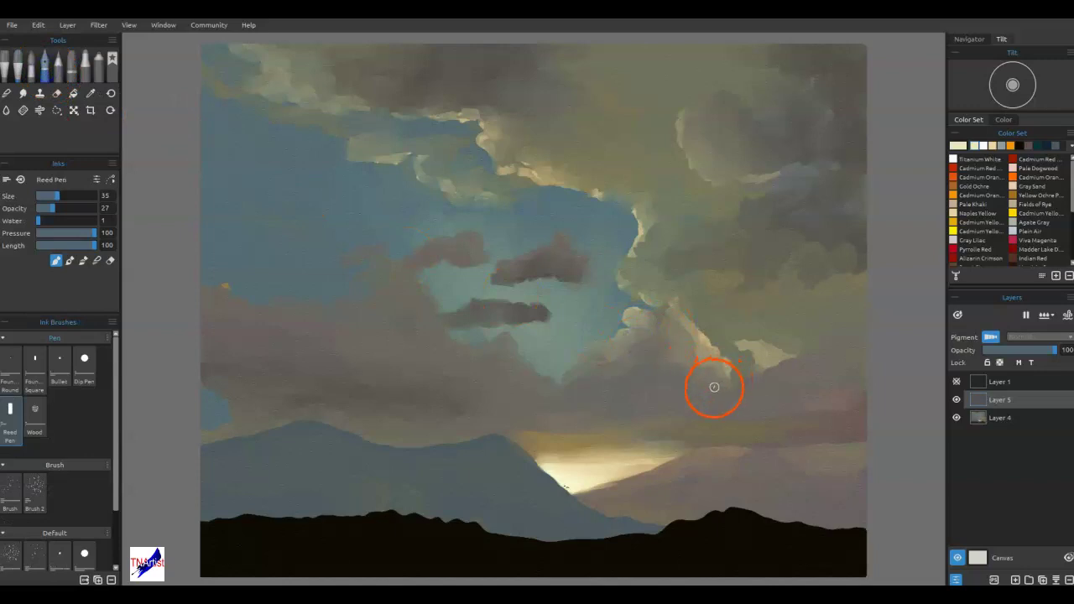
pyautogui.moveTo(707, 392); pyautogui.dragTo(702, 395)
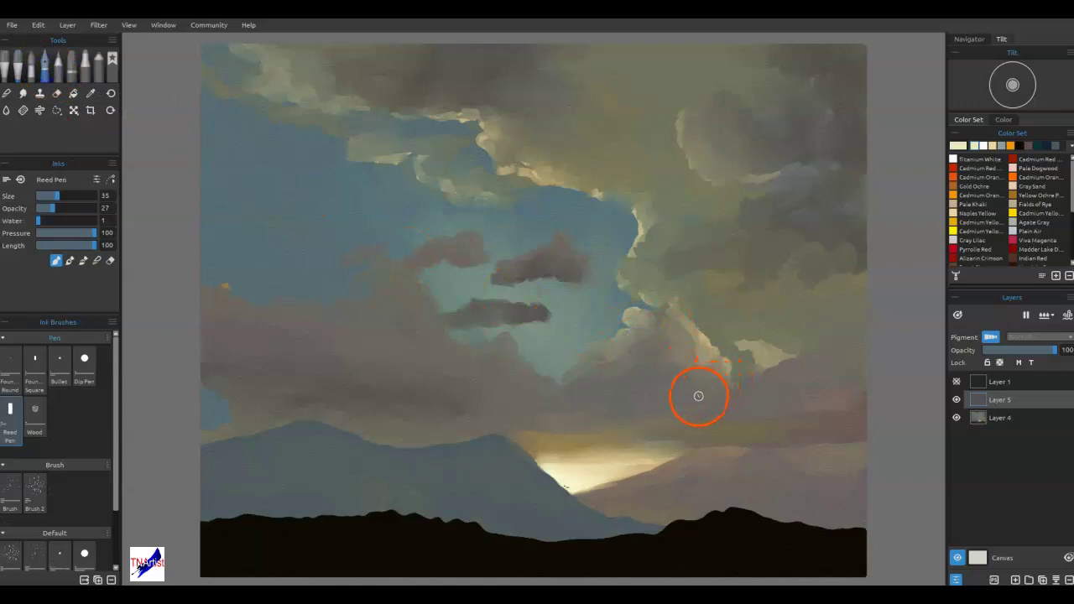
pyautogui.moveTo(348, 248); pyautogui.dragTo(599, 201)
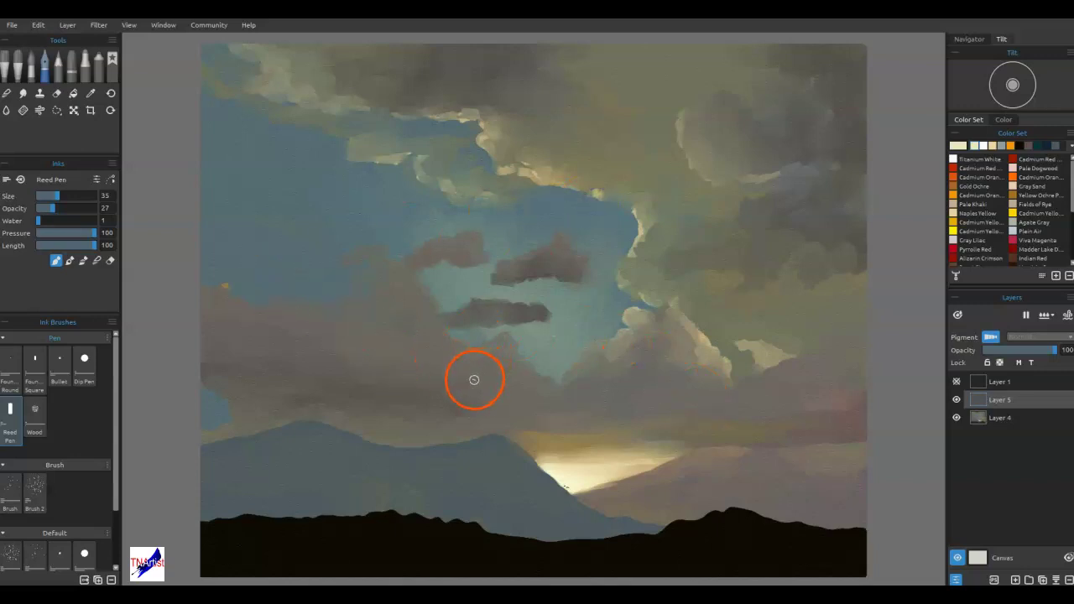
pyautogui.click(16, 69)
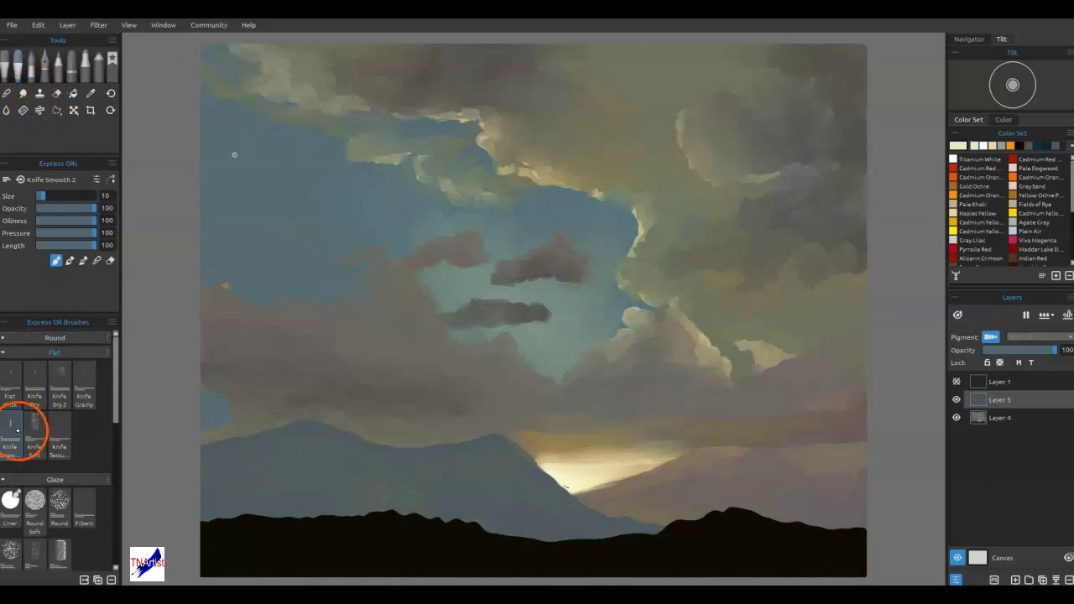
pyautogui.click(10, 501)
pyautogui.keyDown('alt'); pyautogui.click(757, 347); pyautogui.keyUp('alt')
pyautogui.moveTo(657, 327); pyautogui.dragTo(594, 369)
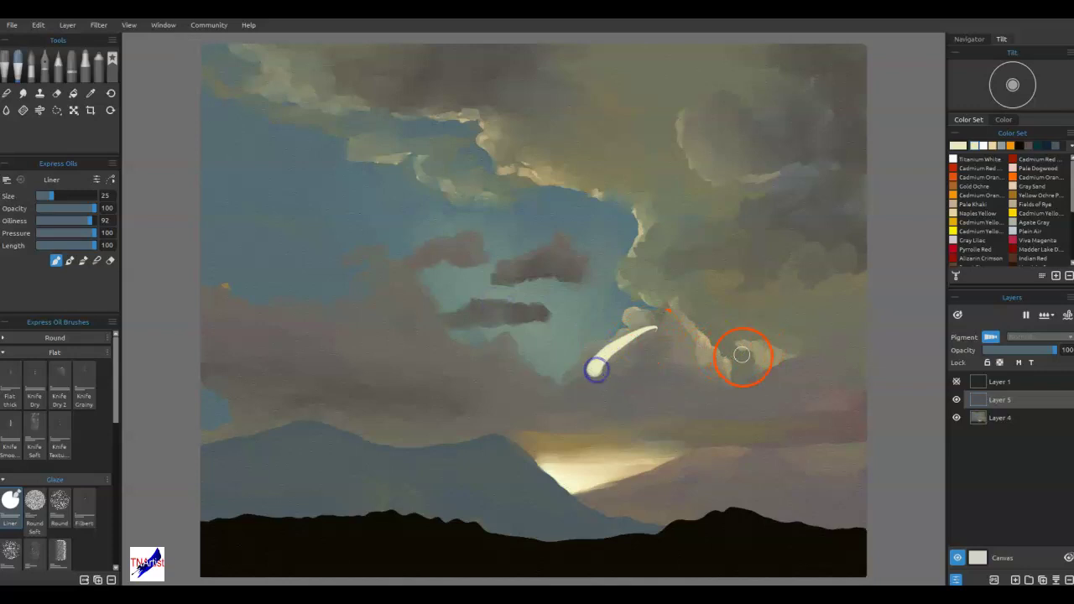
pyautogui.press('ctrl')
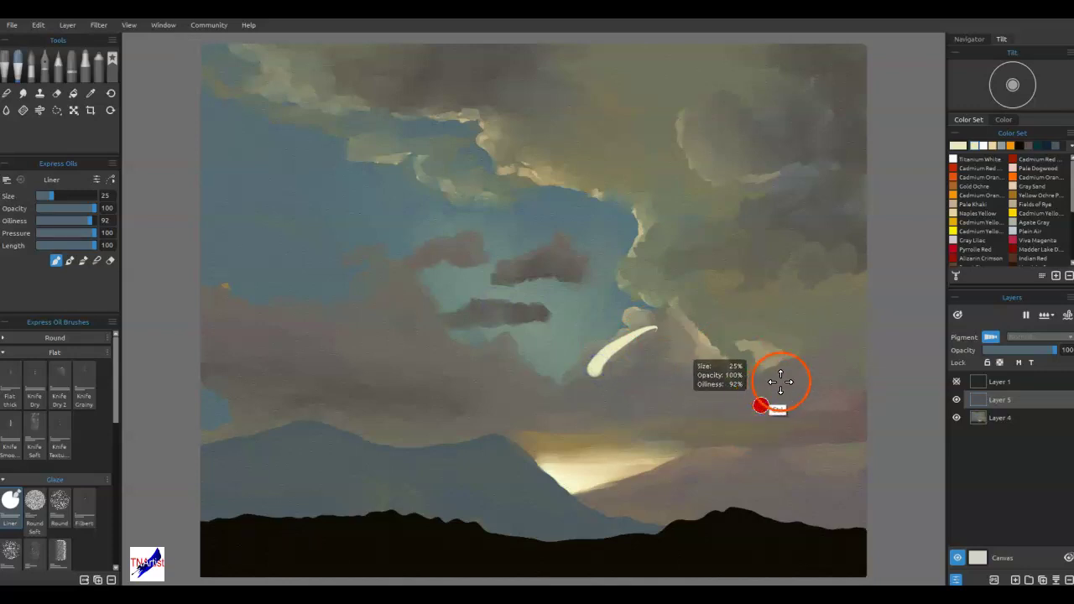
pyautogui.hotkey('ctrl', 'z')
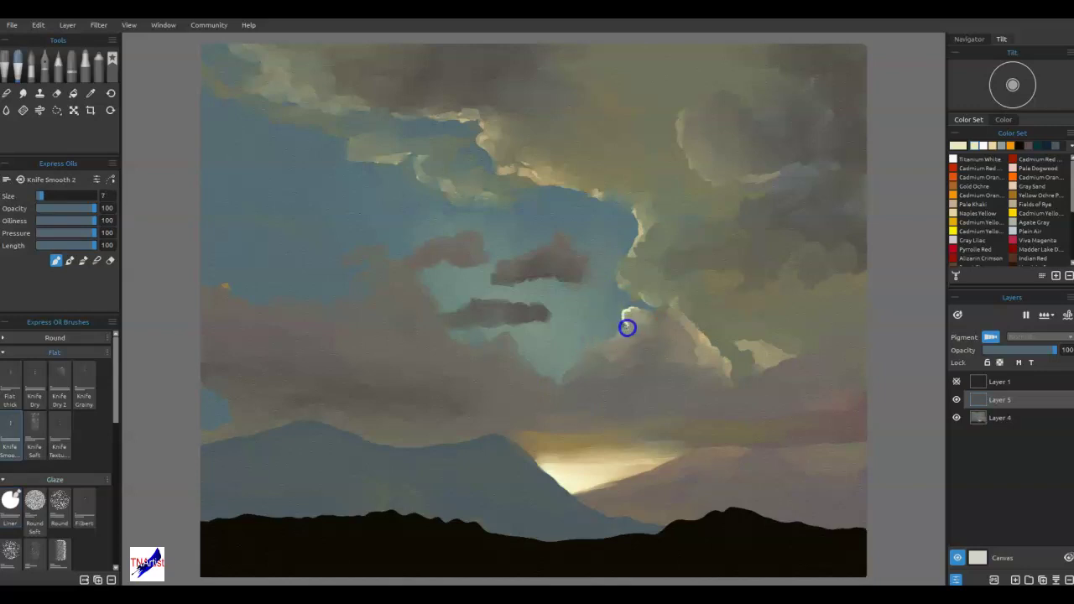
# - Paint thin cream rim highlights along the cloud edges around the blue sky opening with the Knife Smooth 2 brush at size 7
pyautogui.moveTo(618, 329); pyautogui.dragTo(566, 369)
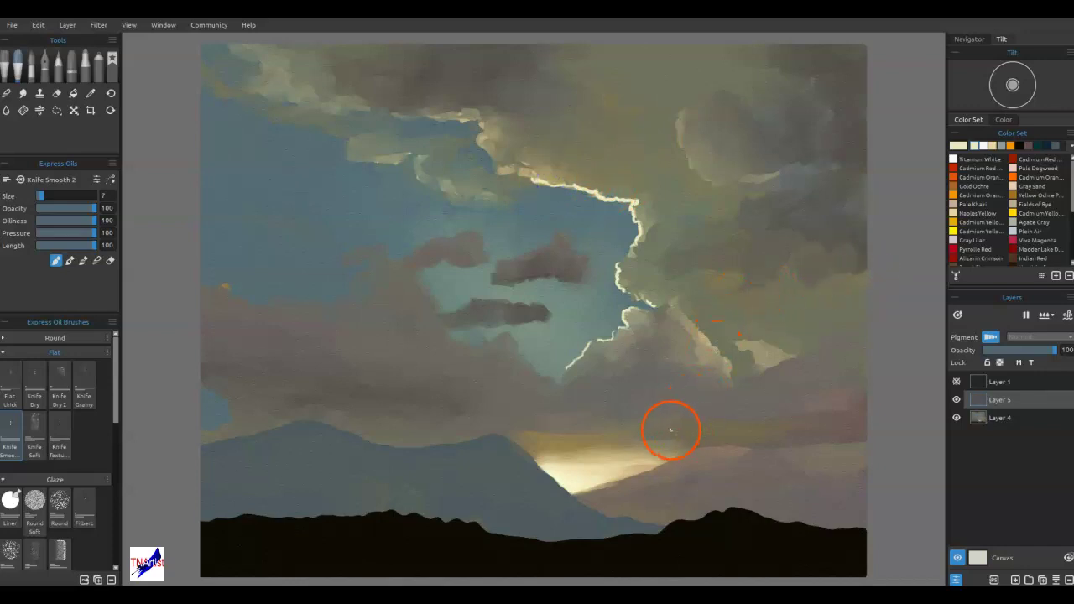
pyautogui.moveTo(413, 314)
pyautogui.mouseDown()
pyautogui.moveTo(403, 282)
pyautogui.moveTo(420, 284)
pyautogui.moveTo(437, 307)
pyautogui.mouseUp()
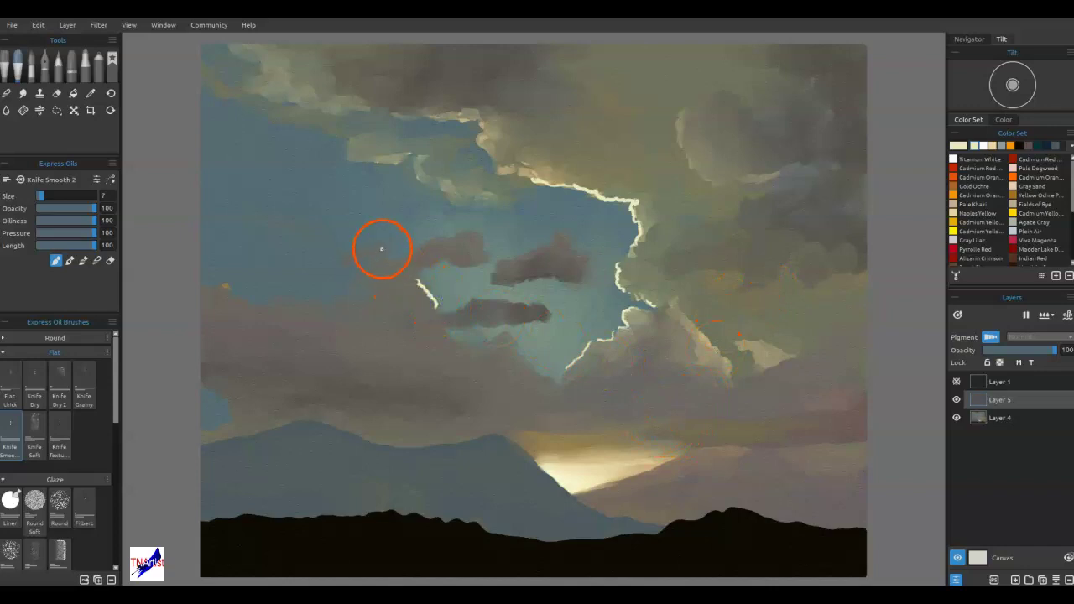
pyautogui.moveTo(310, 303); pyautogui.dragTo(299, 299)
pyautogui.click(224, 287)
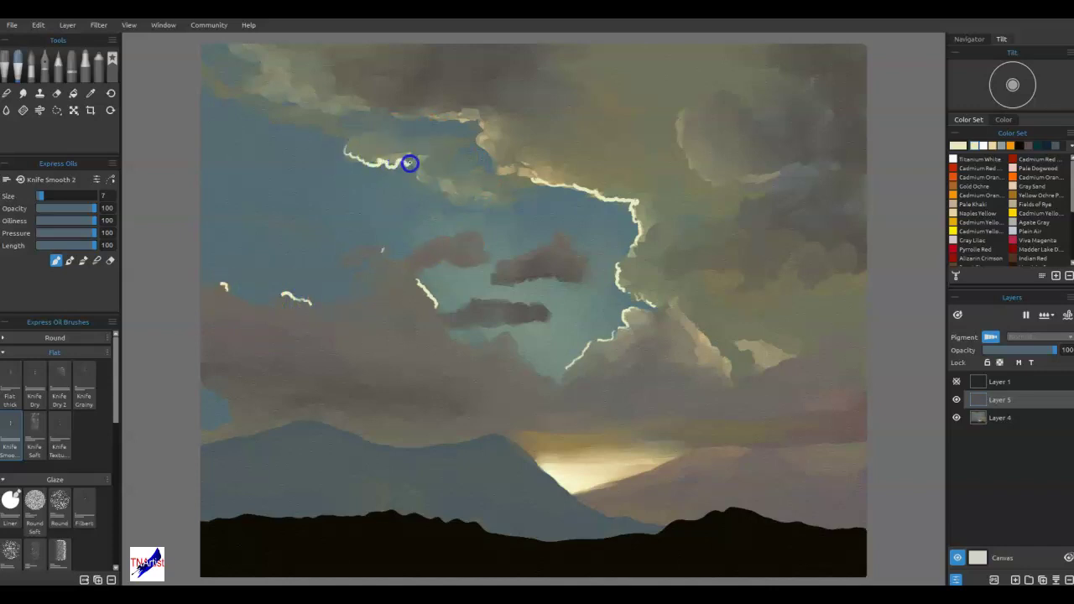
pyautogui.moveTo(414, 160); pyautogui.dragTo(441, 194)
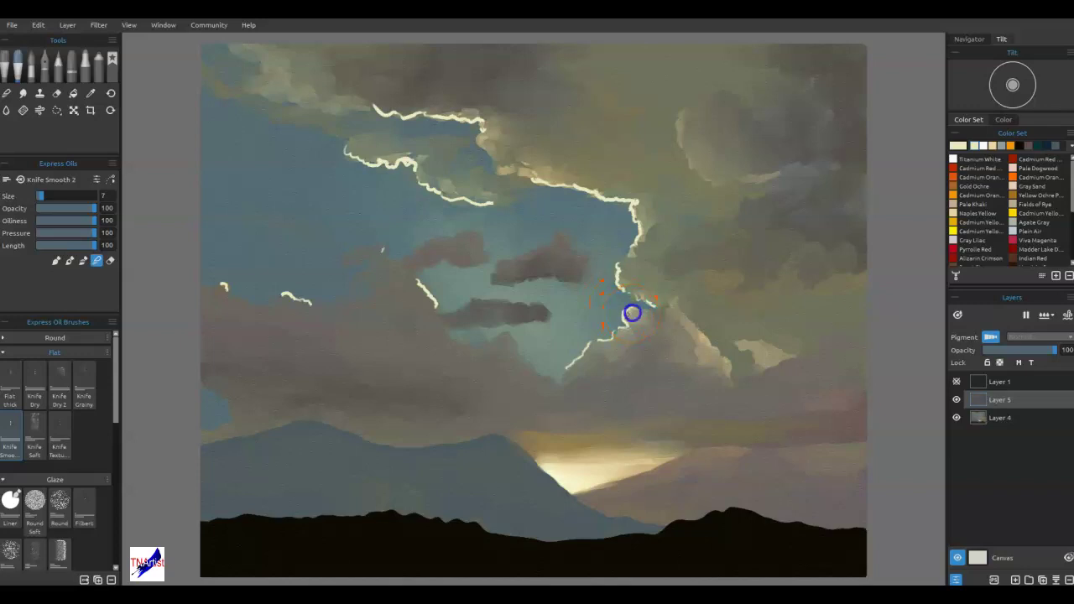
# - Blend the cream rims on the lower right side of the blue opening inward into the clouds with Knife Smooth 2
pyautogui.scroll(6, 638, 313)
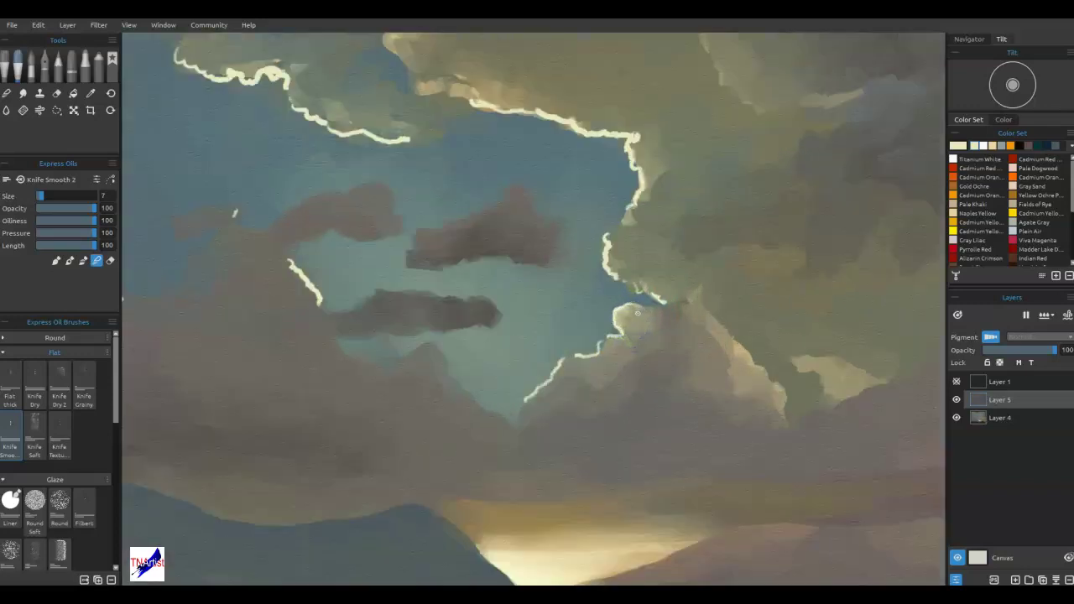
pyautogui.moveTo(609, 302)
pyautogui.mouseDown()
pyautogui.moveTo(597, 302)
pyautogui.moveTo(591, 330)
pyautogui.mouseUp()
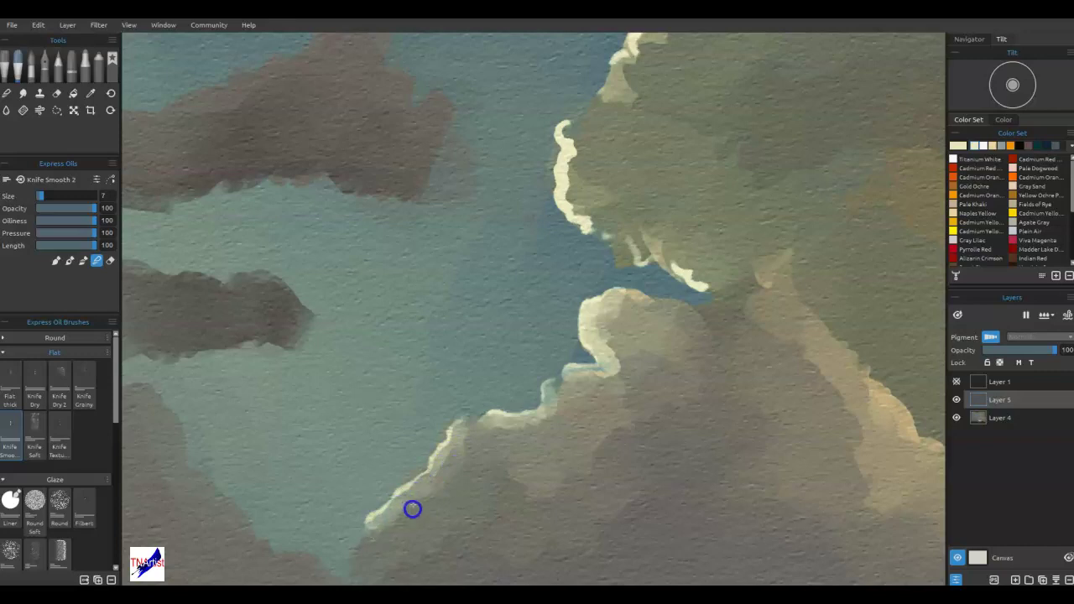
pyautogui.moveTo(485, 429); pyautogui.dragTo(510, 431)
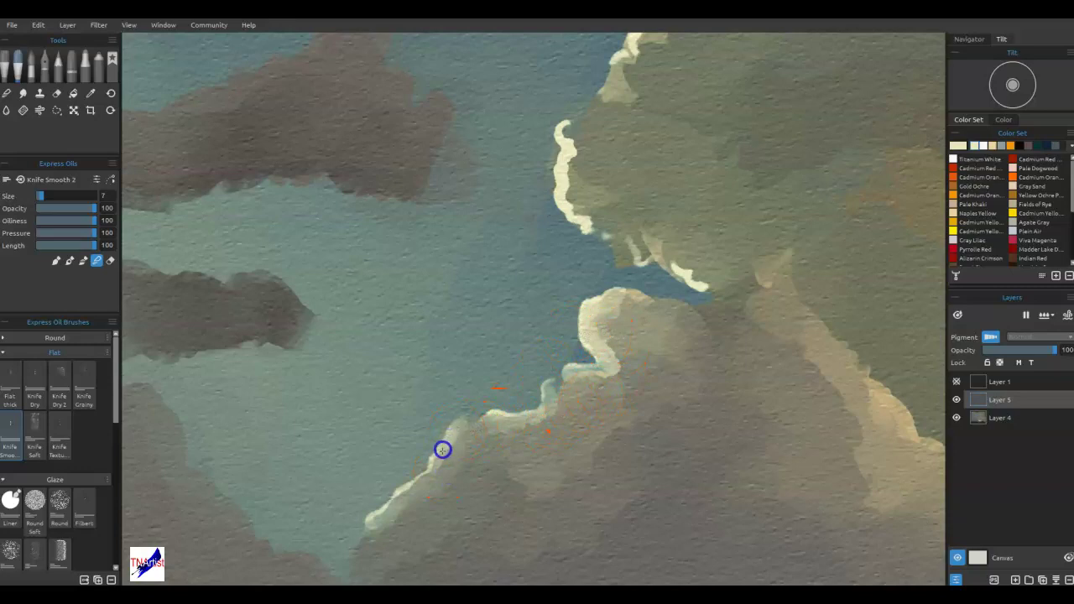
pyautogui.moveTo(402, 492)
pyautogui.mouseDown()
pyautogui.moveTo(423, 511)
pyautogui.moveTo(513, 421)
pyautogui.moveTo(507, 415)
pyautogui.moveTo(532, 414)
pyautogui.mouseUp()
pyautogui.moveTo(638, 261)
pyautogui.mouseDown()
pyautogui.moveTo(581, 172)
pyautogui.moveTo(568, 129)
pyautogui.mouseUp()
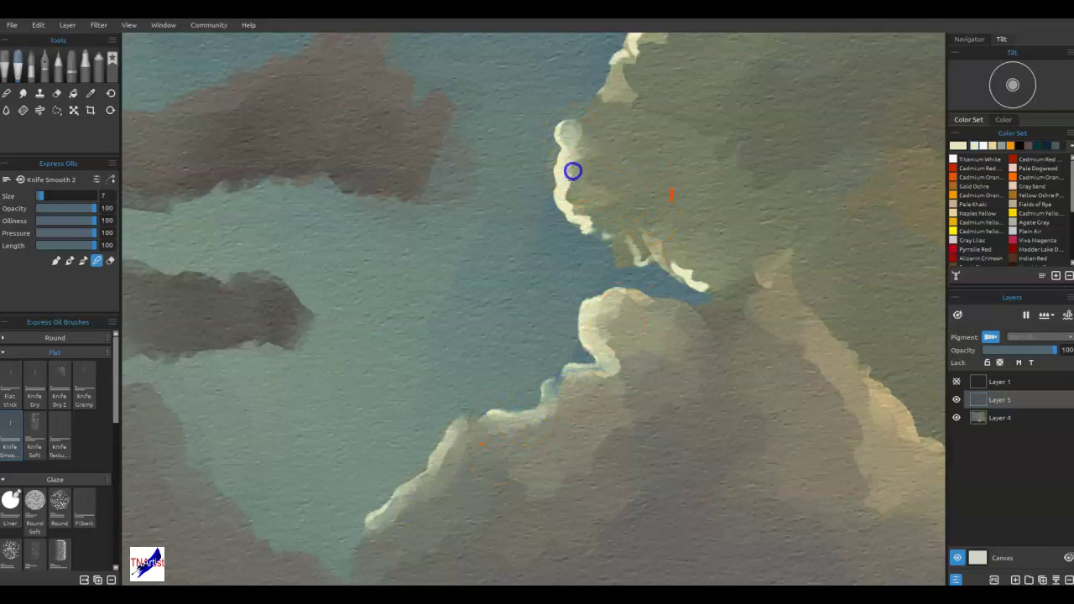
pyautogui.moveTo(587, 218)
pyautogui.mouseDown()
pyautogui.moveTo(580, 181)
pyautogui.moveTo(589, 165)
pyautogui.mouseUp()
pyautogui.moveTo(649, 232)
pyautogui.mouseDown()
pyautogui.moveTo(682, 249)
pyautogui.moveTo(703, 279)
pyautogui.moveTo(724, 284)
pyautogui.moveTo(667, 252)
pyautogui.moveTo(666, 228)
pyautogui.moveTo(741, 301)
pyautogui.mouseUp()
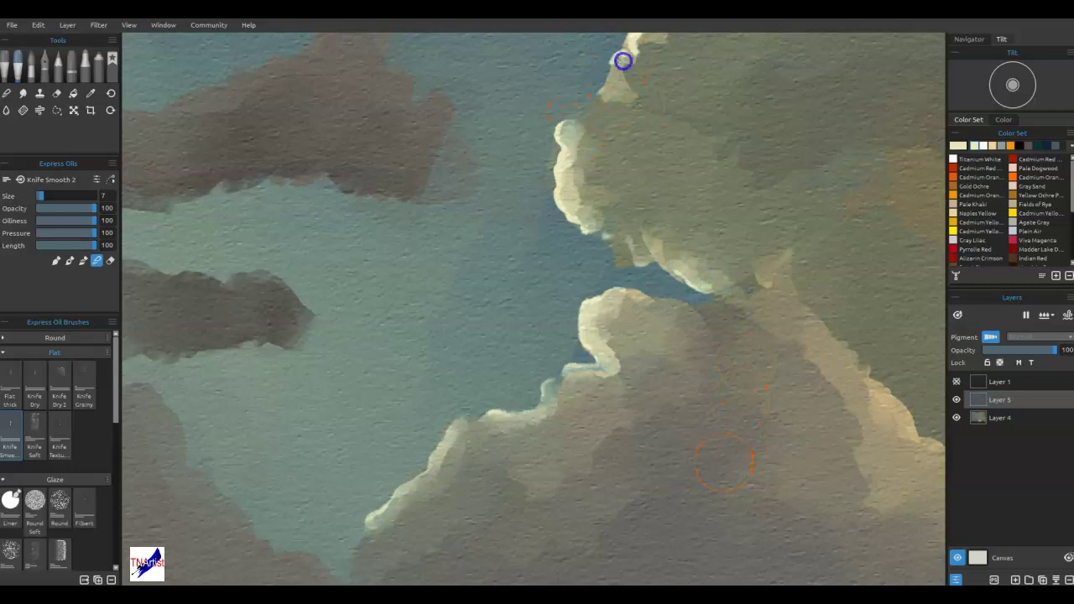
# - Soften the cream rim along the large cloud's upper right edge around the blue opening, blending it into the olive cloud
pyautogui.moveTo(653, 183); pyautogui.dragTo(558, 474)
pyautogui.moveTo(547, 330)
pyautogui.mouseDown()
pyautogui.moveTo(548, 253)
pyautogui.moveTo(529, 252)
pyautogui.moveTo(533, 261)
pyautogui.moveTo(516, 218)
pyautogui.moveTo(532, 198)
pyautogui.moveTo(532, 171)
pyautogui.moveTo(544, 174)
pyautogui.moveTo(554, 194)
pyautogui.moveTo(533, 171)
pyautogui.moveTo(501, 162)
pyautogui.moveTo(495, 177)
pyautogui.moveTo(480, 166)
pyautogui.moveTo(498, 169)
pyautogui.moveTo(470, 159)
pyautogui.moveTo(455, 169)
pyautogui.moveTo(474, 175)
pyautogui.moveTo(450, 168)
pyautogui.moveTo(433, 180)
pyautogui.moveTo(375, 141)
pyautogui.moveTo(411, 171)
pyautogui.moveTo(385, 121)
pyautogui.mouseUp()
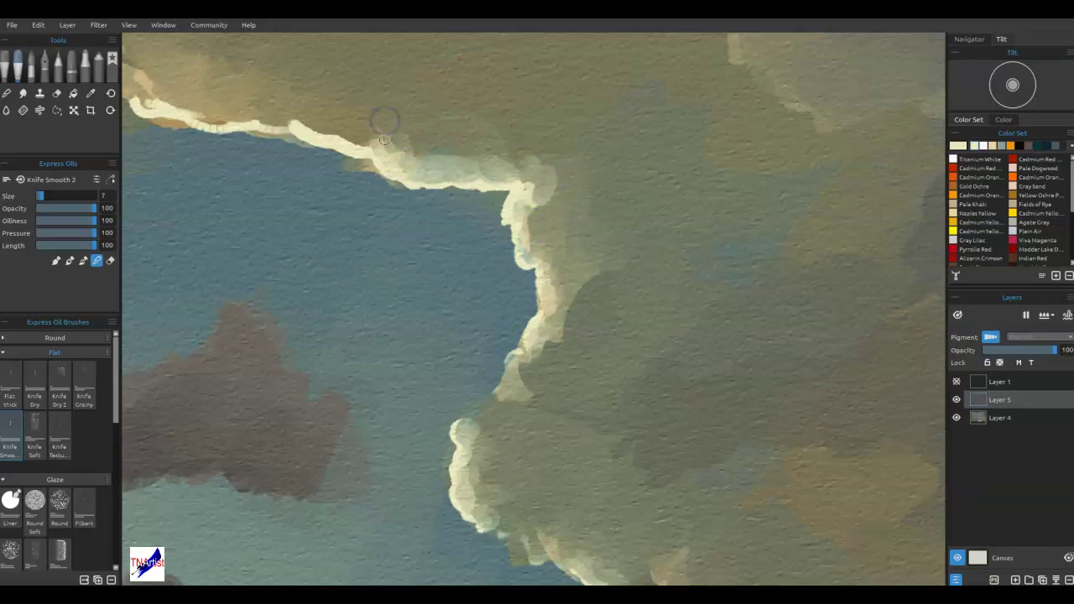
pyautogui.moveTo(498, 139); pyautogui.dragTo(442, 154)
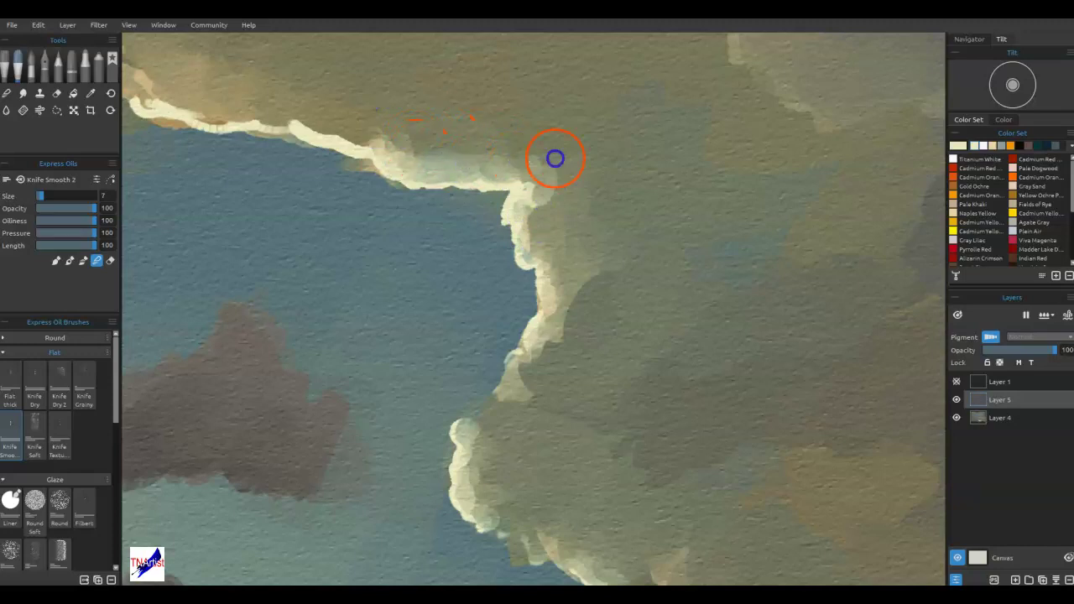
pyautogui.moveTo(528, 162)
pyautogui.mouseDown()
pyautogui.moveTo(421, 170)
pyautogui.moveTo(381, 150)
pyautogui.moveTo(377, 135)
pyautogui.moveTo(335, 134)
pyautogui.moveTo(381, 136)
pyautogui.moveTo(359, 144)
pyautogui.moveTo(391, 143)
pyautogui.moveTo(277, 121)
pyautogui.moveTo(295, 115)
pyautogui.moveTo(236, 118)
pyautogui.moveTo(322, 107)
pyautogui.mouseUp()
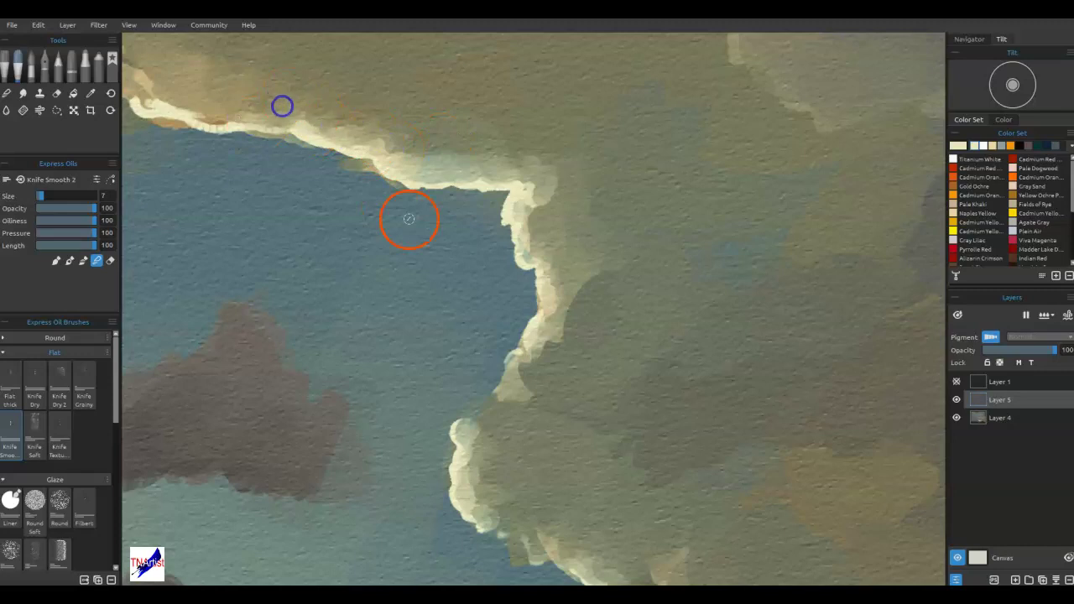
pyautogui.moveTo(497, 344); pyautogui.dragTo(676, 484)
pyautogui.moveTo(641, 323)
pyautogui.mouseDown()
pyautogui.moveTo(656, 343)
pyautogui.moveTo(680, 323)
pyautogui.mouseUp()
pyautogui.moveTo(609, 318)
pyautogui.mouseDown()
pyautogui.moveTo(692, 340)
pyautogui.moveTo(677, 320)
pyautogui.moveTo(608, 305)
pyautogui.moveTo(582, 286)
pyautogui.moveTo(648, 288)
pyautogui.moveTo(577, 263)
pyautogui.moveTo(604, 296)
pyautogui.moveTo(481, 241)
pyautogui.moveTo(426, 260)
pyautogui.moveTo(367, 242)
pyautogui.moveTo(317, 243)
pyautogui.moveTo(289, 216)
pyautogui.moveTo(339, 234)
pyautogui.moveTo(307, 203)
pyautogui.moveTo(280, 197)
pyautogui.mouseUp()
pyautogui.moveTo(319, 249)
pyautogui.mouseDown()
pyautogui.moveTo(310, 243)
pyautogui.moveTo(368, 257)
pyautogui.mouseUp()
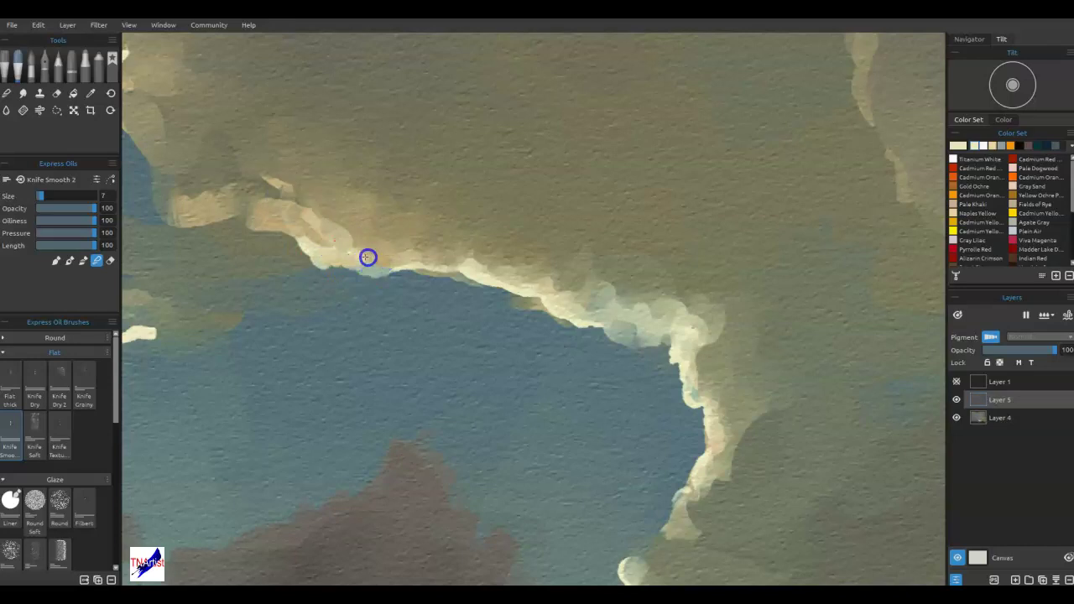
# - Blend the cream outline under the small cloud in the upper sky into its underside
pyautogui.moveTo(493, 364); pyautogui.dragTo(889, 398)
pyautogui.moveTo(681, 430); pyautogui.dragTo(752, 439)
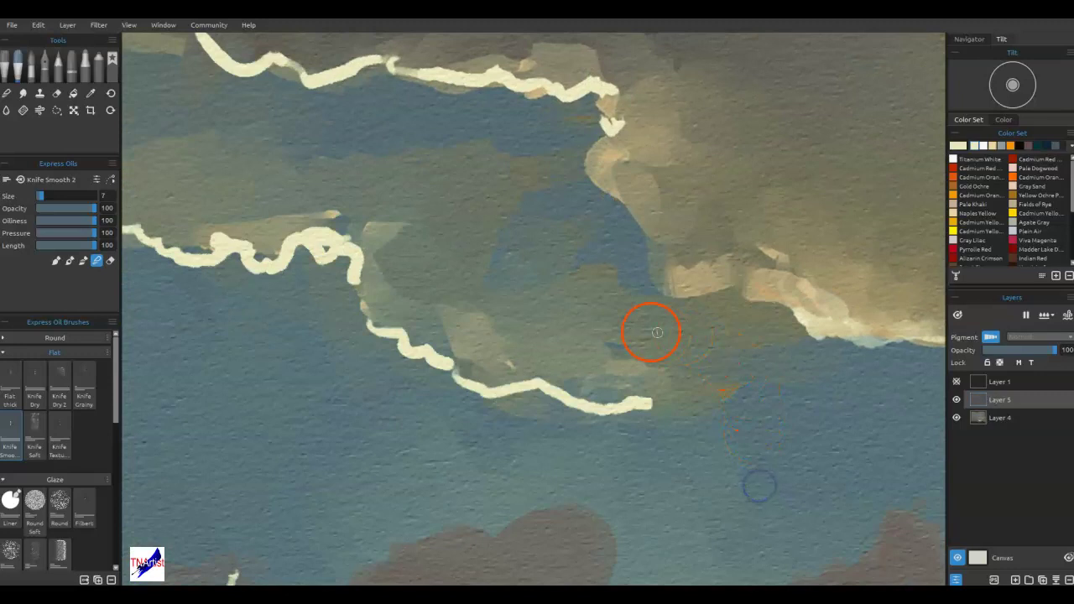
pyautogui.moveTo(654, 403)
pyautogui.mouseDown()
pyautogui.moveTo(542, 383)
pyautogui.moveTo(517, 338)
pyautogui.moveTo(587, 386)
pyautogui.moveTo(535, 366)
pyautogui.moveTo(531, 385)
pyautogui.moveTo(629, 427)
pyautogui.moveTo(570, 404)
pyautogui.moveTo(622, 415)
pyautogui.moveTo(548, 397)
pyautogui.moveTo(496, 359)
pyautogui.moveTo(535, 403)
pyautogui.moveTo(461, 379)
pyautogui.moveTo(523, 415)
pyautogui.moveTo(418, 342)
pyautogui.moveTo(453, 347)
pyautogui.moveTo(410, 353)
pyautogui.moveTo(447, 371)
pyautogui.moveTo(499, 339)
pyautogui.moveTo(407, 343)
pyautogui.moveTo(452, 338)
pyautogui.moveTo(372, 328)
pyautogui.moveTo(450, 336)
pyautogui.moveTo(385, 325)
pyautogui.moveTo(426, 344)
pyautogui.moveTo(579, 350)
pyautogui.mouseUp()
pyautogui.moveTo(360, 242)
pyautogui.mouseDown()
pyautogui.moveTo(370, 279)
pyautogui.moveTo(369, 240)
pyautogui.moveTo(436, 244)
pyautogui.moveTo(374, 276)
pyautogui.moveTo(414, 237)
pyautogui.moveTo(177, 247)
pyautogui.mouseUp()
# - Enlarge the blending brush to size 14 and spread the small upper cloud's highlight up into its grey-green body
pyautogui.moveTo(435, 326)
pyautogui.mouseDown()
pyautogui.moveTo(633, 360)
pyautogui.moveTo(666, 377)
pyautogui.mouseUp()
pyautogui.press(']')
pyautogui.press(']')
pyautogui.press(']')
pyautogui.press(']')
pyautogui.press(']')
pyautogui.press(']')
pyautogui.press(']')
pyautogui.moveTo(509, 291)
pyautogui.mouseDown()
pyautogui.moveTo(451, 296)
pyautogui.moveTo(343, 255)
pyautogui.moveTo(349, 265)
pyautogui.moveTo(299, 259)
pyautogui.moveTo(283, 237)
pyautogui.moveTo(344, 263)
pyautogui.mouseUp()
pyautogui.moveTo(321, 228); pyautogui.dragTo(344, 273)
pyautogui.moveTo(411, 289)
pyautogui.mouseDown()
pyautogui.moveTo(413, 262)
pyautogui.moveTo(416, 275)
pyautogui.moveTo(327, 248)
pyautogui.moveTo(493, 285)
pyautogui.moveTo(516, 262)
pyautogui.moveTo(585, 257)
pyautogui.moveTo(584, 276)
pyautogui.moveTo(673, 272)
pyautogui.moveTo(569, 281)
pyautogui.moveTo(496, 270)
pyautogui.moveTo(502, 303)
pyautogui.moveTo(447, 266)
pyautogui.moveTo(384, 279)
pyautogui.moveTo(304, 274)
pyautogui.moveTo(203, 232)
pyautogui.moveTo(348, 272)
pyautogui.moveTo(290, 283)
pyautogui.moveTo(264, 248)
pyautogui.moveTo(316, 233)
pyautogui.moveTo(419, 267)
pyautogui.moveTo(549, 241)
pyautogui.moveTo(521, 246)
pyautogui.moveTo(621, 244)
pyautogui.moveTo(593, 269)
pyautogui.moveTo(645, 291)
pyautogui.moveTo(753, 271)
pyautogui.moveTo(617, 277)
pyautogui.moveTo(640, 310)
pyautogui.moveTo(663, 257)
pyautogui.mouseUp()
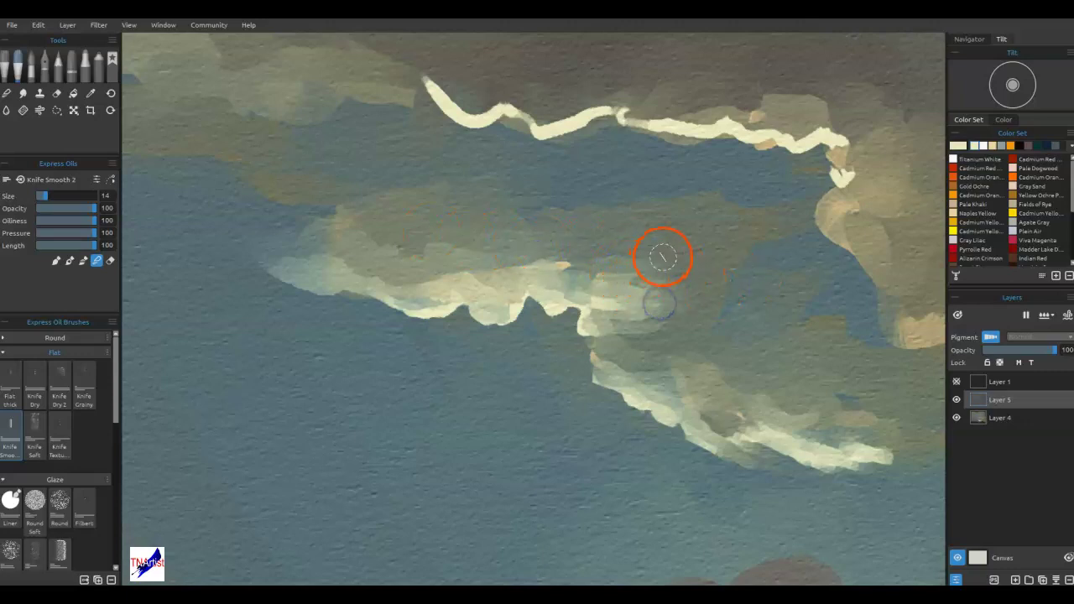
# - Blend the cream rim under the dark uppermost cloud up into the grey, enlarging the brush to size 20
pyautogui.moveTo(669, 218)
pyautogui.mouseDown()
pyautogui.moveTo(755, 119)
pyautogui.moveTo(886, 115)
pyautogui.moveTo(786, 127)
pyautogui.moveTo(666, 97)
pyautogui.moveTo(535, 109)
pyautogui.moveTo(461, 95)
pyautogui.moveTo(424, 53)
pyautogui.moveTo(490, 76)
pyautogui.moveTo(574, 77)
pyautogui.moveTo(592, 90)
pyautogui.moveTo(660, 75)
pyautogui.moveTo(751, 97)
pyautogui.moveTo(874, 85)
pyautogui.moveTo(838, 125)
pyautogui.moveTo(850, 136)
pyautogui.moveTo(911, 126)
pyautogui.moveTo(812, 140)
pyautogui.moveTo(760, 122)
pyautogui.moveTo(647, 112)
pyautogui.moveTo(472, 113)
pyautogui.moveTo(412, 72)
pyautogui.mouseUp()
pyautogui.moveTo(602, 216)
pyautogui.mouseDown()
pyautogui.moveTo(493, 474)
pyautogui.moveTo(475, 487)
pyautogui.mouseUp()
pyautogui.moveTo(336, 339)
pyautogui.mouseDown()
pyautogui.moveTo(554, 346)
pyautogui.moveTo(542, 330)
pyautogui.moveTo(587, 334)
pyautogui.moveTo(658, 363)
pyautogui.mouseUp()
pyautogui.press(']')
pyautogui.press(']')
pyautogui.moveTo(692, 373)
pyautogui.mouseDown()
pyautogui.moveTo(734, 382)
pyautogui.moveTo(637, 343)
pyautogui.moveTo(464, 341)
pyautogui.moveTo(377, 355)
pyautogui.moveTo(302, 321)
pyautogui.moveTo(327, 311)
pyautogui.moveTo(250, 305)
pyautogui.mouseUp()
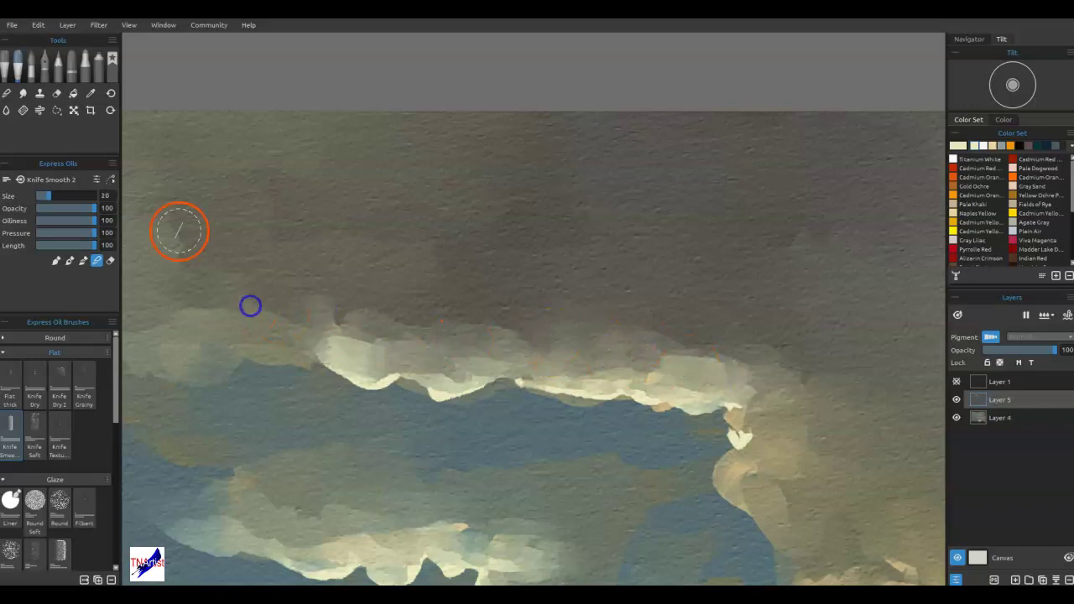
pyautogui.moveTo(748, 422)
pyautogui.mouseDown()
pyautogui.moveTo(736, 345)
pyautogui.moveTo(748, 383)
pyautogui.moveTo(772, 389)
pyautogui.mouseUp()
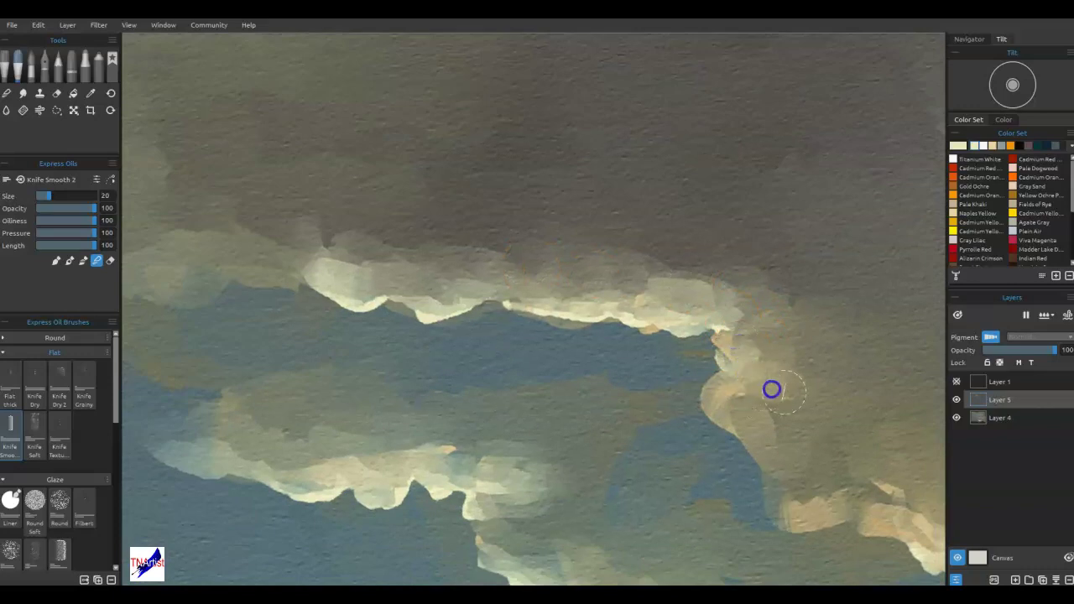
# - Blend the diagonal cream highlight and the small dab on the left grey cloud's peak, reducing the brush to size 12
pyautogui.moveTo(482, 488); pyautogui.dragTo(884, 276)
pyautogui.moveTo(667, 478)
pyautogui.mouseDown()
pyautogui.moveTo(656, 417)
pyautogui.moveTo(662, 150)
pyautogui.mouseUp()
pyautogui.moveTo(619, 487); pyautogui.dragTo(595, 268)
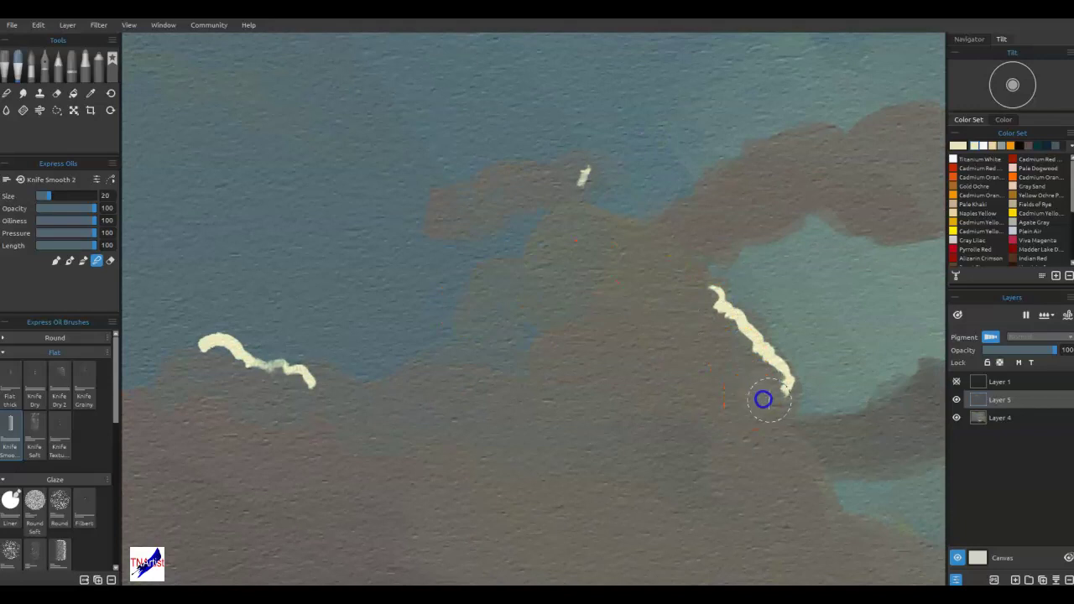
pyautogui.moveTo(770, 391)
pyautogui.mouseDown()
pyautogui.moveTo(774, 377)
pyautogui.moveTo(746, 357)
pyautogui.moveTo(702, 268)
pyautogui.moveTo(762, 389)
pyautogui.moveTo(821, 437)
pyautogui.mouseUp()
pyautogui.moveTo(780, 359)
pyautogui.mouseDown()
pyautogui.moveTo(781, 395)
pyautogui.moveTo(772, 395)
pyautogui.moveTo(741, 338)
pyautogui.moveTo(674, 264)
pyautogui.mouseUp()
pyautogui.moveTo(595, 180); pyautogui.dragTo(576, 173)
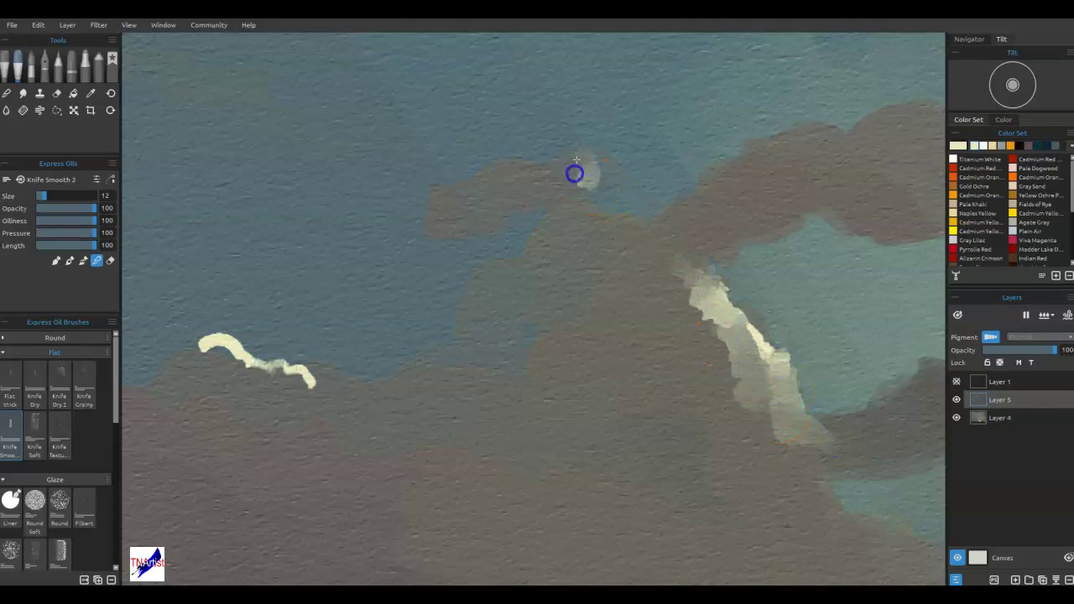
# - Soften the cream highlights on the far-left cloud crests and smooth the lower end of the diagonal highlight into the grey cloud
pyautogui.moveTo(299, 389)
pyautogui.mouseDown()
pyautogui.moveTo(206, 354)
pyautogui.moveTo(216, 358)
pyautogui.moveTo(170, 369)
pyautogui.moveTo(361, 394)
pyautogui.moveTo(340, 402)
pyautogui.mouseUp()
pyautogui.moveTo(426, 425)
pyautogui.mouseDown()
pyautogui.moveTo(485, 417)
pyautogui.moveTo(551, 314)
pyautogui.mouseUp()
pyautogui.moveTo(423, 218)
pyautogui.mouseDown()
pyautogui.moveTo(412, 227)
pyautogui.moveTo(402, 209)
pyautogui.moveTo(391, 220)
pyautogui.moveTo(412, 233)
pyautogui.moveTo(328, 221)
pyautogui.moveTo(481, 284)
pyautogui.mouseUp()
pyautogui.moveTo(749, 307)
pyautogui.mouseDown()
pyautogui.moveTo(280, 285)
pyautogui.moveTo(761, 271)
pyautogui.moveTo(719, 187)
pyautogui.moveTo(623, 112)
pyautogui.moveTo(737, 229)
pyautogui.mouseUp()
pyautogui.moveTo(777, 281); pyautogui.dragTo(626, 256)
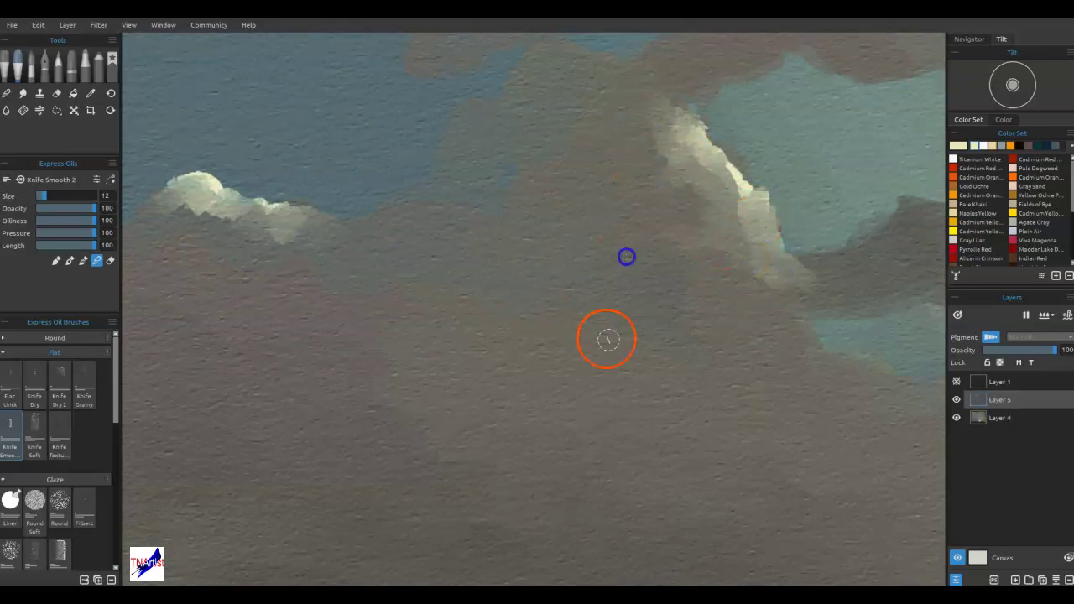
pyautogui.moveTo(764, 274)
pyautogui.mouseDown()
pyautogui.moveTo(799, 283)
pyautogui.moveTo(827, 260)
pyautogui.mouseUp()
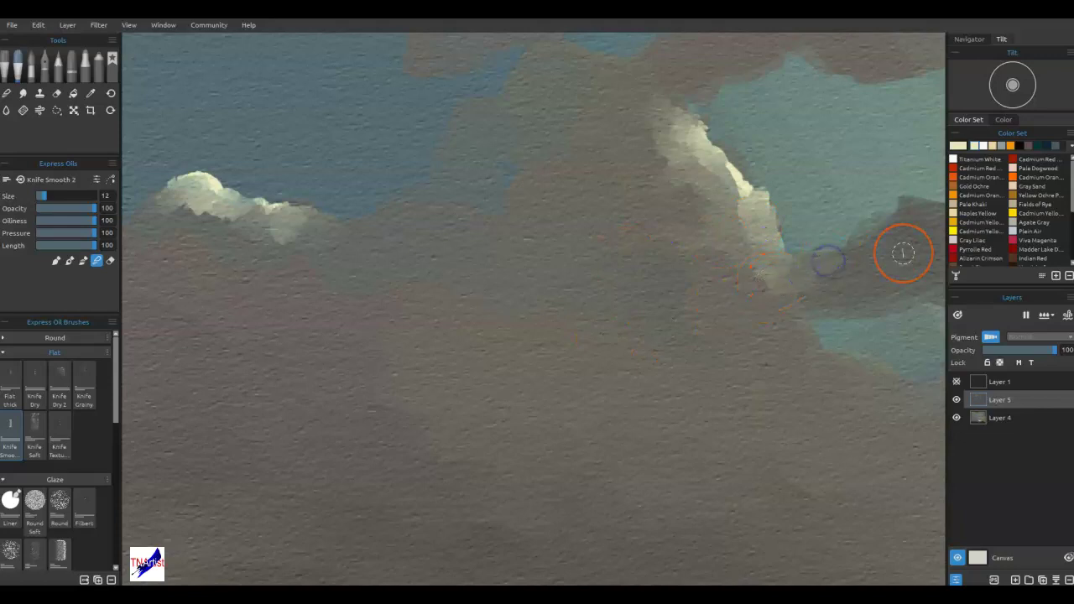
# - Smear the lower tip of the small upper cloud outward into the blue sky as soft pale puffs
pyautogui.hotkey('ctrl', '0')
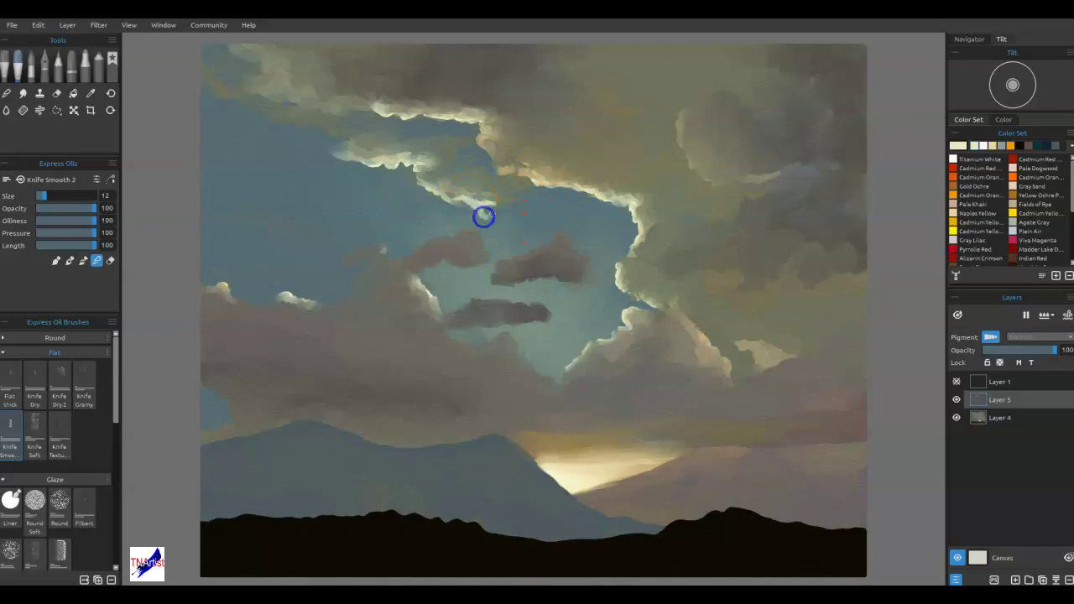
pyautogui.moveTo(492, 222)
pyautogui.mouseDown()
pyautogui.moveTo(536, 219)
pyautogui.moveTo(490, 199)
pyautogui.moveTo(438, 195)
pyautogui.moveTo(485, 204)
pyautogui.moveTo(432, 192)
pyautogui.moveTo(410, 177)
pyautogui.mouseUp()
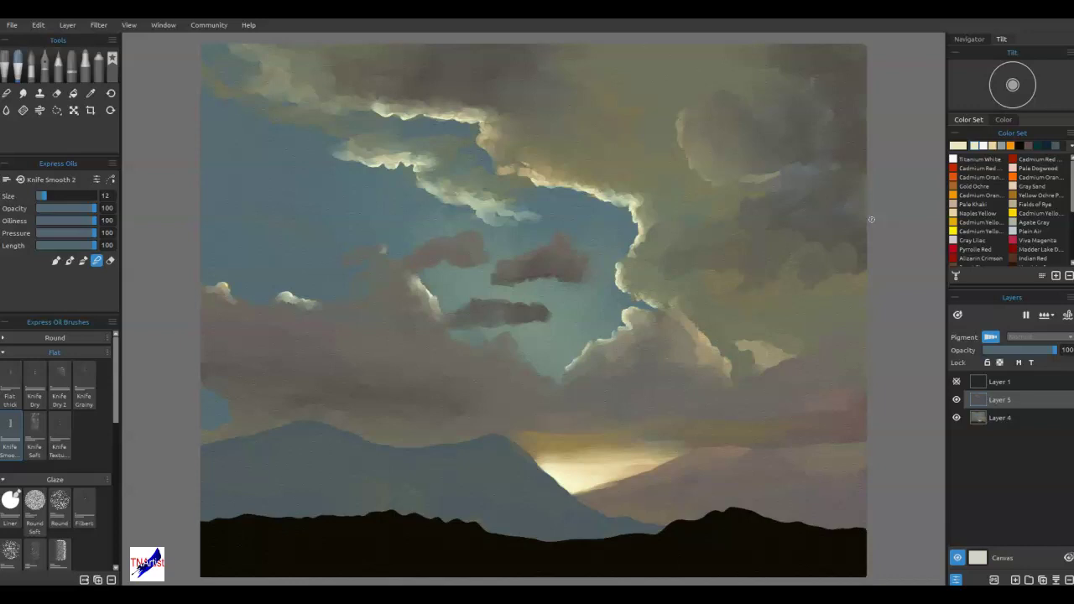
# - On Layer 4, paint a curved cream highlight and a small dab on the left grey cloud beside its lit diagonal edge
pyautogui.click(1007, 416)
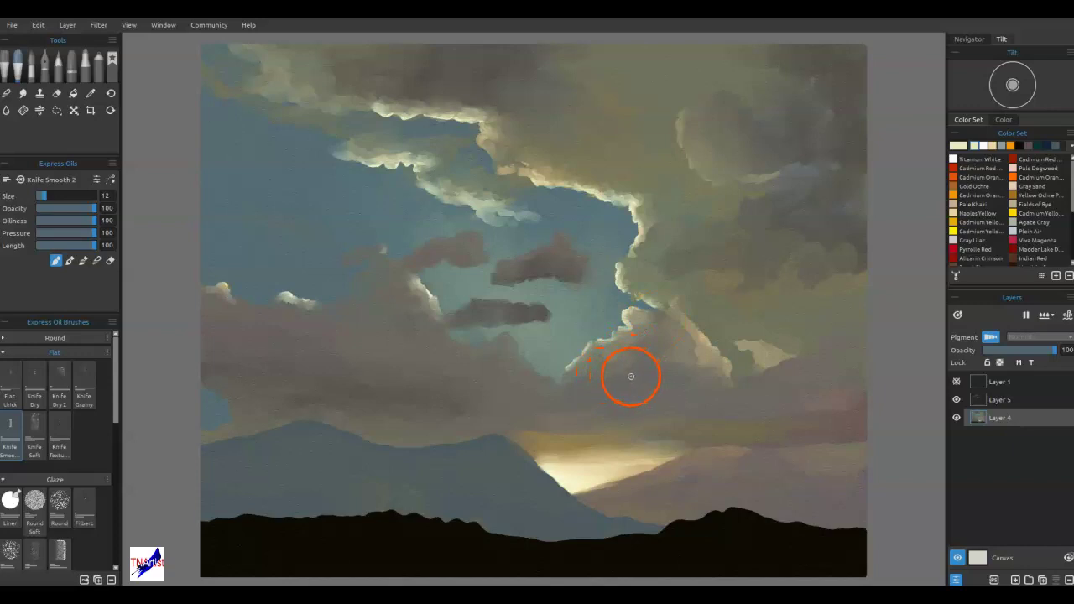
pyautogui.rightClick(378, 271)
pyautogui.moveTo(378, 271); pyautogui.dragTo(398, 287)
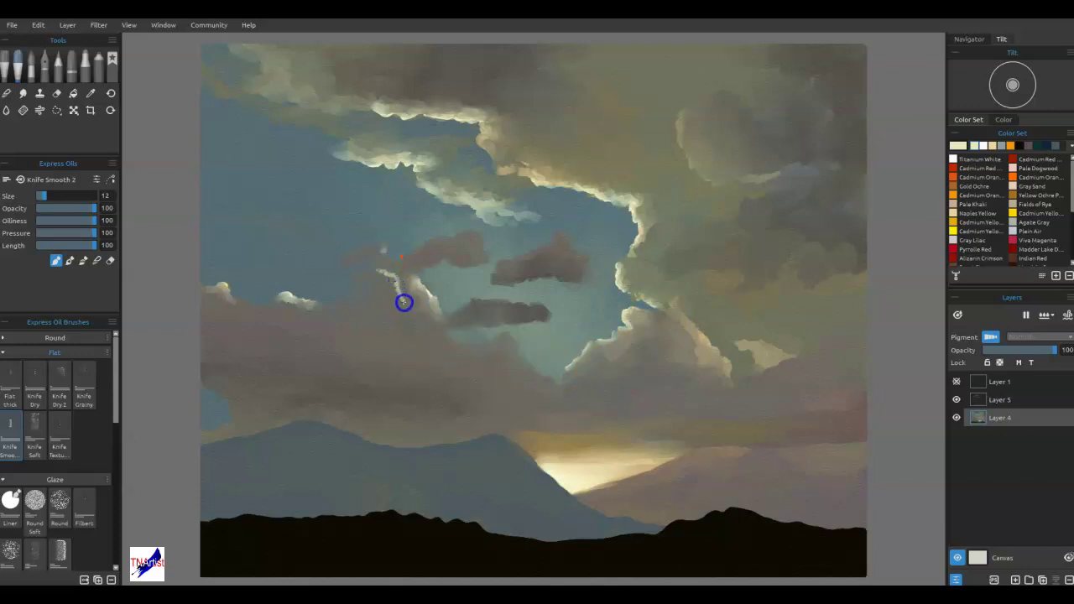
pyautogui.click(463, 299)
pyautogui.scroll(3, 463, 300)
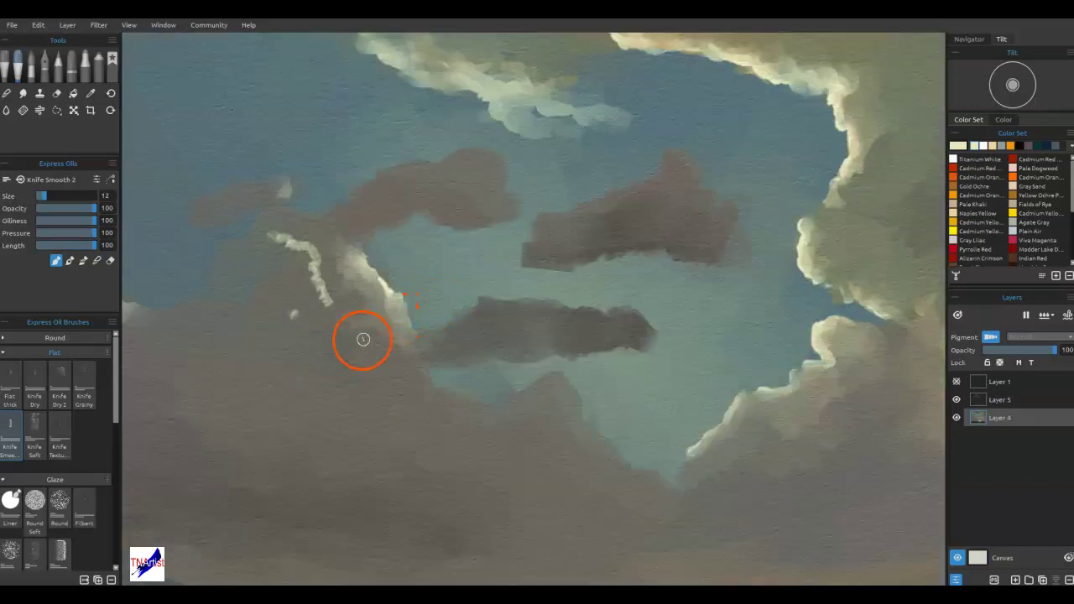
pyautogui.moveTo(359, 340); pyautogui.dragTo(562, 373)
pyautogui.scroll(1, 556, 377)
pyautogui.click(512, 361)
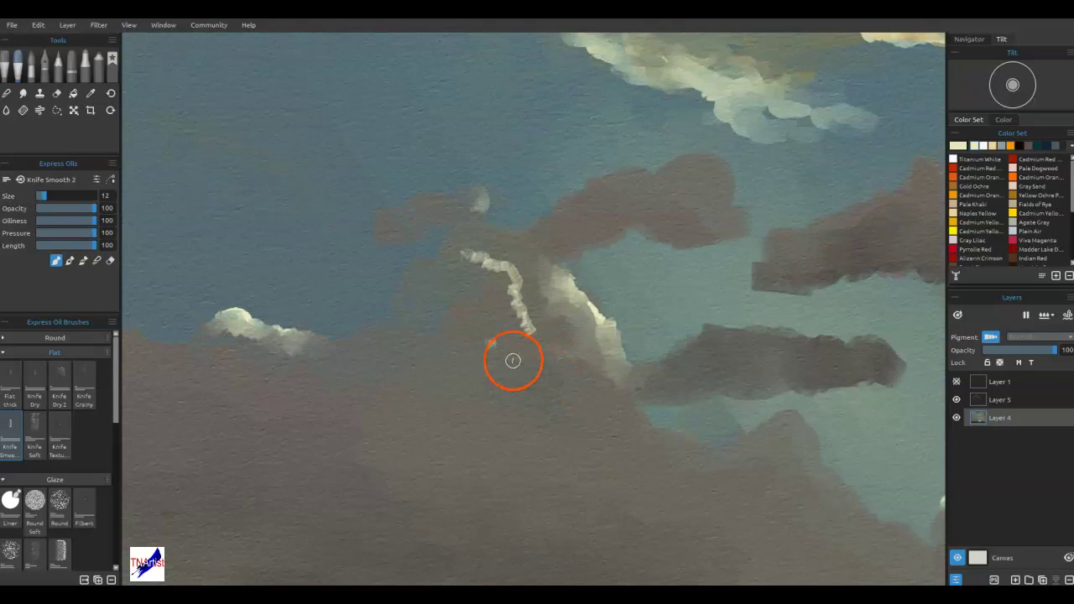
pyautogui.moveTo(513, 361)
pyautogui.mouseDown()
pyautogui.moveTo(531, 302)
pyautogui.moveTo(514, 383)
pyautogui.moveTo(539, 333)
pyautogui.moveTo(554, 333)
pyautogui.moveTo(537, 357)
pyautogui.moveTo(546, 336)
pyautogui.moveTo(557, 338)
pyautogui.moveTo(524, 330)
pyautogui.mouseUp()
# - Blend the curved cream highlight and the small dab on the left grey cloud into soft rounded forms
pyautogui.press('n')
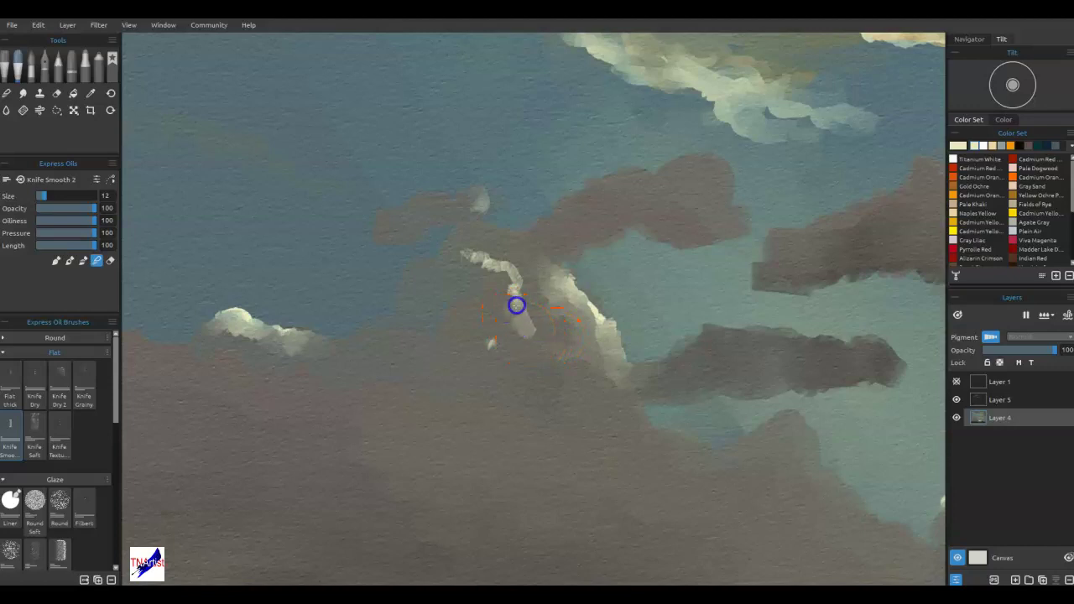
pyautogui.moveTo(520, 313)
pyautogui.mouseDown()
pyautogui.moveTo(511, 278)
pyautogui.moveTo(468, 254)
pyautogui.moveTo(466, 269)
pyautogui.mouseUp()
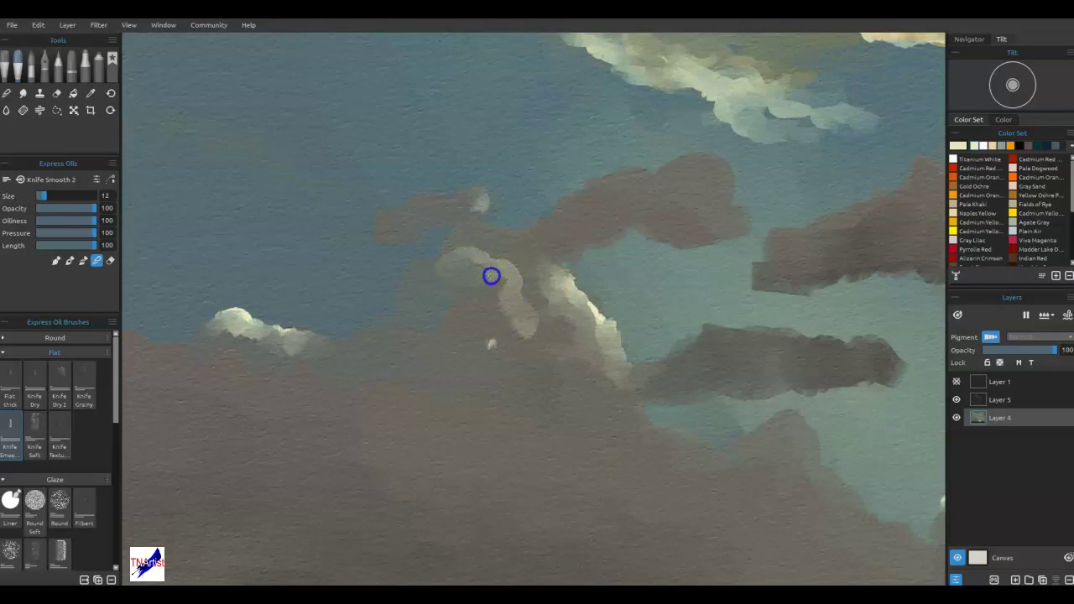
pyautogui.click(516, 346)
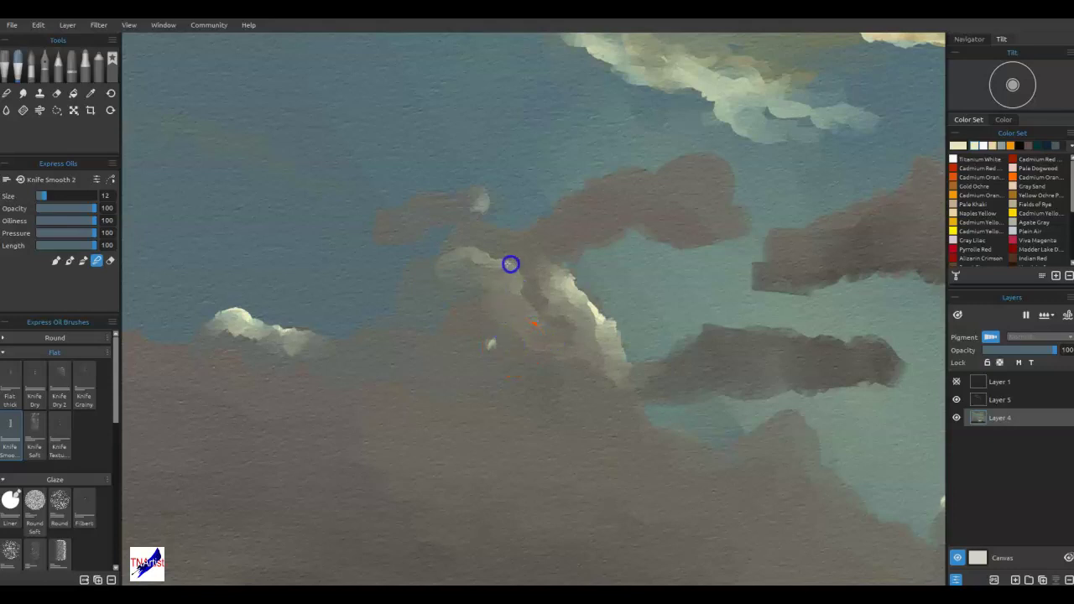
pyautogui.moveTo(484, 277)
pyautogui.mouseDown()
pyautogui.moveTo(526, 317)
pyautogui.moveTo(588, 295)
pyautogui.moveTo(573, 341)
pyautogui.moveTo(499, 351)
pyautogui.moveTo(489, 343)
pyautogui.moveTo(598, 320)
pyautogui.moveTo(495, 345)
pyautogui.moveTo(506, 358)
pyautogui.moveTo(519, 349)
pyautogui.moveTo(476, 338)
pyautogui.moveTo(478, 347)
pyautogui.moveTo(519, 340)
pyautogui.mouseUp()
pyautogui.moveTo(591, 323)
pyautogui.mouseDown()
pyautogui.moveTo(576, 357)
pyautogui.moveTo(565, 363)
pyautogui.moveTo(556, 349)
pyautogui.mouseUp()
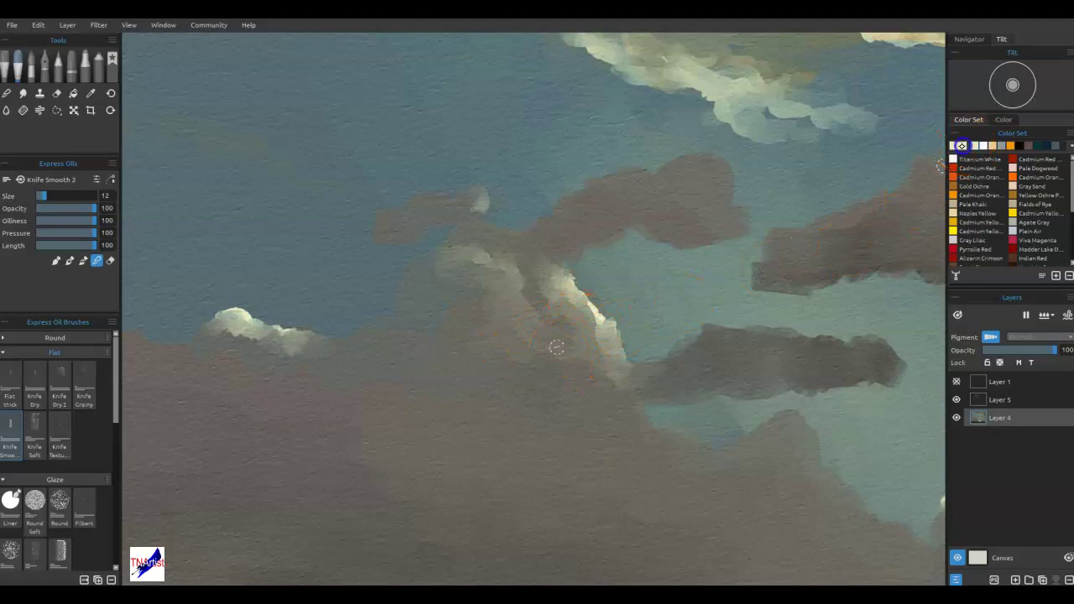
# - Choose pale blue #c3e7ea, paint it into the lower shadow area of the left grey cloud, and blend it in softly
pyautogui.doubleClick(957, 146)
pyautogui.click(590, 288)
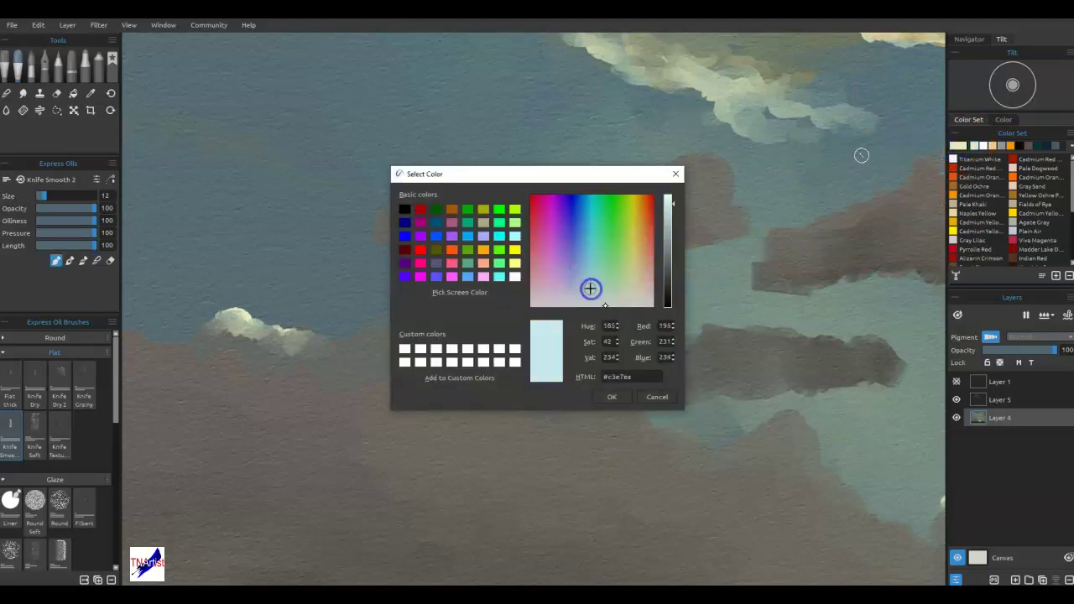
pyautogui.click(611, 396)
pyautogui.moveTo(461, 306)
pyautogui.mouseDown()
pyautogui.moveTo(522, 345)
pyautogui.moveTo(533, 271)
pyautogui.moveTo(522, 334)
pyautogui.moveTo(513, 319)
pyautogui.moveTo(502, 337)
pyautogui.moveTo(517, 349)
pyautogui.moveTo(500, 326)
pyautogui.moveTo(475, 332)
pyautogui.moveTo(445, 304)
pyautogui.moveTo(476, 336)
pyautogui.moveTo(510, 339)
pyautogui.moveTo(545, 376)
pyautogui.moveTo(493, 344)
pyautogui.moveTo(498, 357)
pyautogui.moveTo(538, 365)
pyautogui.moveTo(510, 341)
pyautogui.moveTo(485, 346)
pyautogui.moveTo(477, 362)
pyautogui.moveTo(475, 345)
pyautogui.moveTo(438, 320)
pyautogui.moveTo(434, 332)
pyautogui.moveTo(431, 301)
pyautogui.moveTo(409, 314)
pyautogui.moveTo(449, 314)
pyautogui.moveTo(432, 299)
pyautogui.moveTo(391, 332)
pyautogui.mouseUp()
pyautogui.press('b')
pyautogui.moveTo(497, 380)
pyautogui.mouseDown()
pyautogui.moveTo(561, 370)
pyautogui.moveTo(531, 370)
pyautogui.moveTo(568, 347)
pyautogui.mouseUp()
pyautogui.moveTo(508, 355)
pyautogui.mouseDown()
pyautogui.moveTo(575, 358)
pyautogui.moveTo(473, 319)
pyautogui.moveTo(515, 333)
pyautogui.moveTo(511, 310)
pyautogui.moveTo(499, 323)
pyautogui.moveTo(455, 293)
pyautogui.moveTo(427, 293)
pyautogui.moveTo(479, 303)
pyautogui.moveTo(480, 334)
pyautogui.mouseUp()
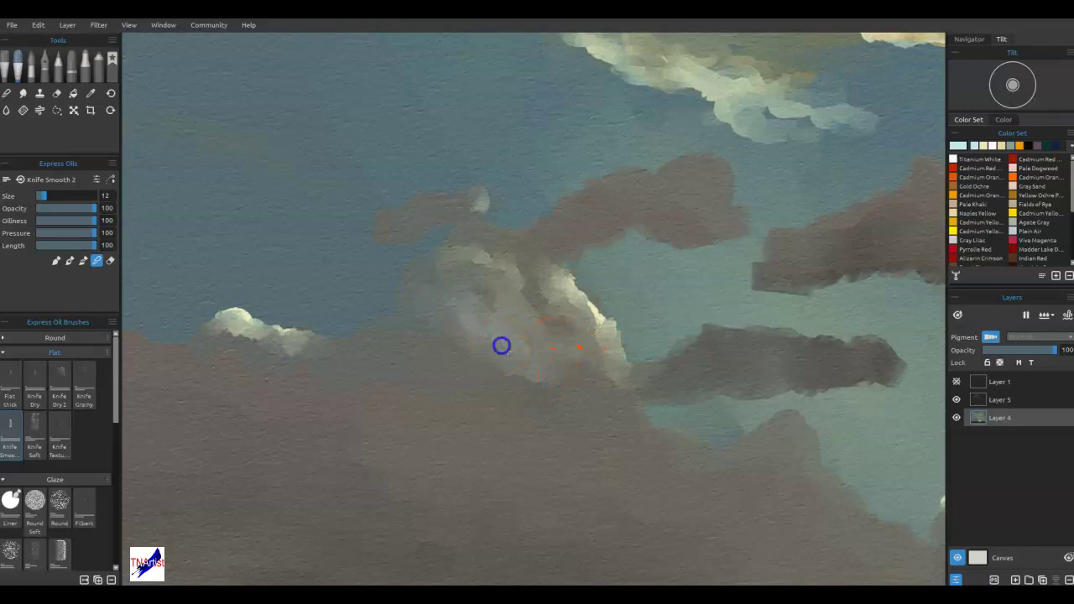
pyautogui.moveTo(479, 324)
pyautogui.mouseDown()
pyautogui.moveTo(476, 354)
pyautogui.moveTo(513, 389)
pyautogui.moveTo(584, 384)
pyautogui.mouseUp()
pyautogui.moveTo(467, 367)
pyautogui.mouseDown()
pyautogui.moveTo(495, 346)
pyautogui.moveTo(500, 379)
pyautogui.moveTo(512, 360)
pyautogui.moveTo(492, 334)
pyautogui.moveTo(462, 319)
pyautogui.moveTo(444, 334)
pyautogui.moveTo(499, 346)
pyautogui.moveTo(523, 381)
pyautogui.moveTo(486, 354)
pyautogui.moveTo(506, 377)
pyautogui.moveTo(589, 373)
pyautogui.mouseUp()
# - Add pale blue below the small far-left cloud crest and blend its base outward into the surrounding grey cloud
pyautogui.moveTo(266, 348)
pyautogui.mouseDown()
pyautogui.moveTo(230, 348)
pyautogui.moveTo(266, 359)
pyautogui.moveTo(262, 368)
pyautogui.moveTo(252, 368)
pyautogui.moveTo(250, 342)
pyautogui.moveTo(228, 334)
pyautogui.moveTo(269, 359)
pyautogui.moveTo(249, 334)
pyautogui.moveTo(222, 344)
pyautogui.moveTo(292, 355)
pyautogui.moveTo(272, 348)
pyautogui.moveTo(285, 344)
pyautogui.moveTo(195, 341)
pyautogui.moveTo(234, 376)
pyautogui.moveTo(286, 370)
pyautogui.moveTo(177, 342)
pyautogui.moveTo(287, 365)
pyautogui.mouseUp()
pyautogui.press('b')
pyautogui.press('n')
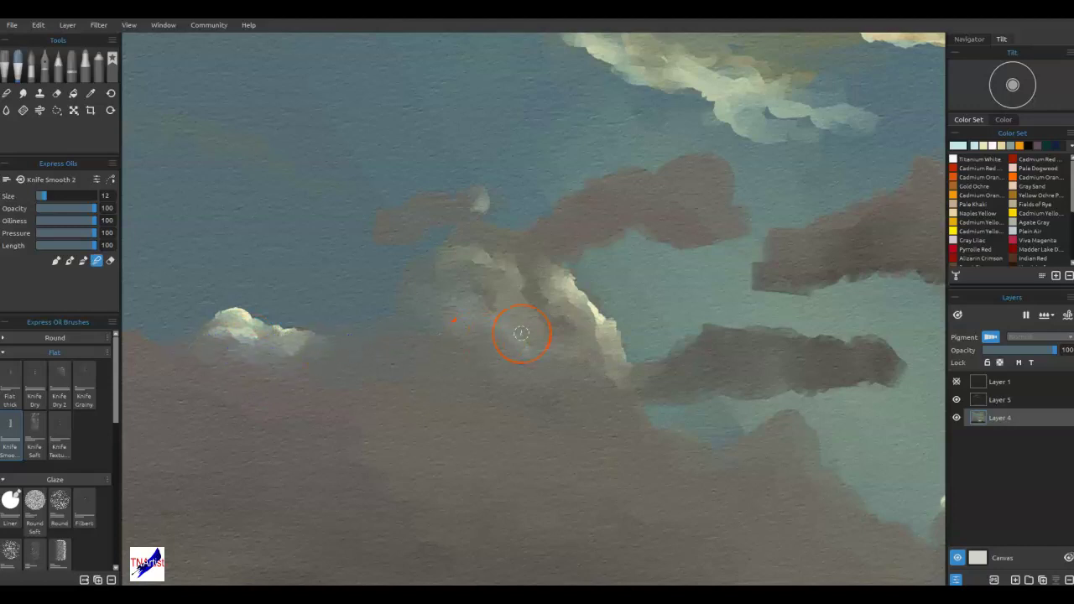
pyautogui.click(994, 400)
pyautogui.moveTo(248, 339)
pyautogui.mouseDown()
pyautogui.moveTo(205, 336)
pyautogui.moveTo(246, 327)
pyautogui.moveTo(255, 339)
pyautogui.moveTo(210, 331)
pyautogui.moveTo(257, 337)
pyautogui.moveTo(232, 351)
pyautogui.moveTo(282, 356)
pyautogui.moveTo(175, 345)
pyautogui.mouseUp()
pyautogui.moveTo(276, 352)
pyautogui.mouseDown()
pyautogui.moveTo(227, 328)
pyautogui.moveTo(258, 353)
pyautogui.moveTo(216, 361)
pyautogui.moveTo(265, 378)
pyautogui.moveTo(155, 345)
pyautogui.mouseUp()
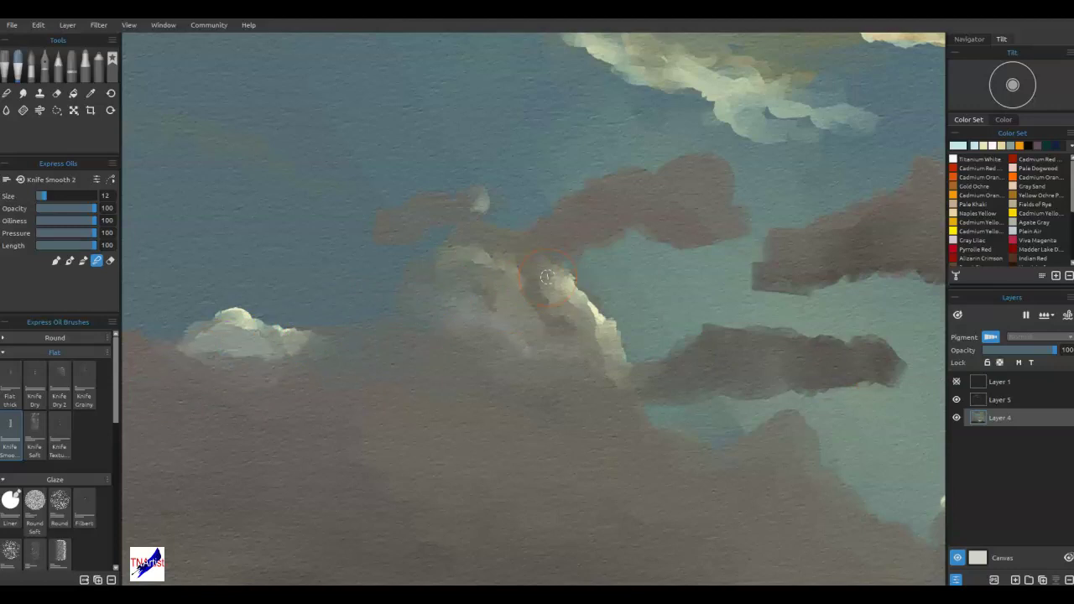
# - Sample the warm glow at the horizon, paint it along the central cloud's left slope, and blend it inward
pyautogui.hotkey('ctrl', '0')
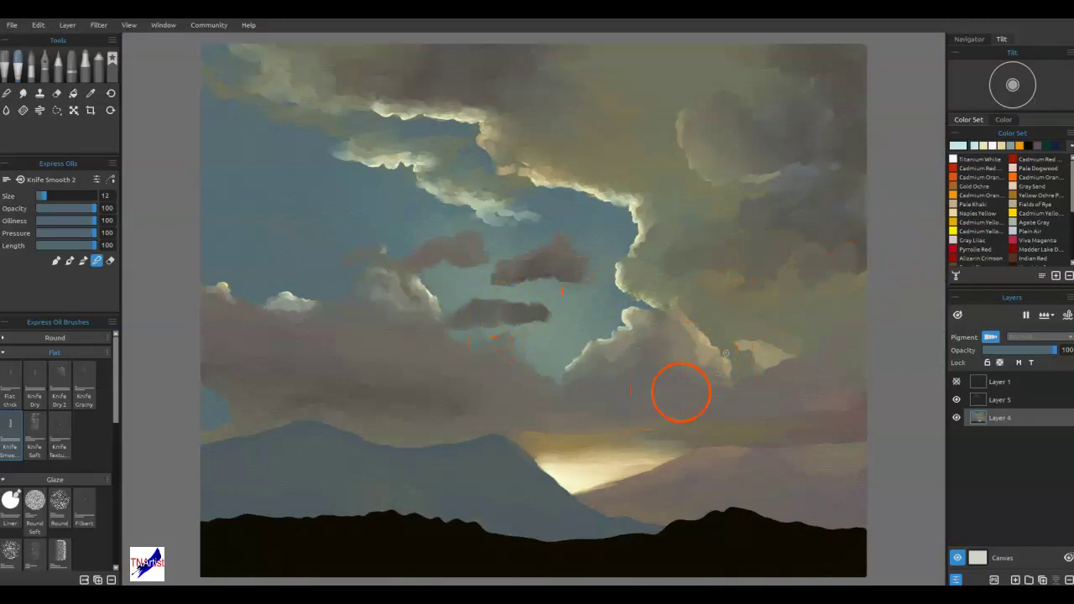
pyautogui.press('i')
pyautogui.click(641, 469)
pyautogui.moveTo(613, 352)
pyautogui.mouseDown()
pyautogui.moveTo(571, 370)
pyautogui.moveTo(563, 391)
pyautogui.moveTo(554, 383)
pyautogui.moveTo(578, 378)
pyautogui.moveTo(568, 348)
pyautogui.moveTo(562, 386)
pyautogui.mouseUp()
pyautogui.press('b')
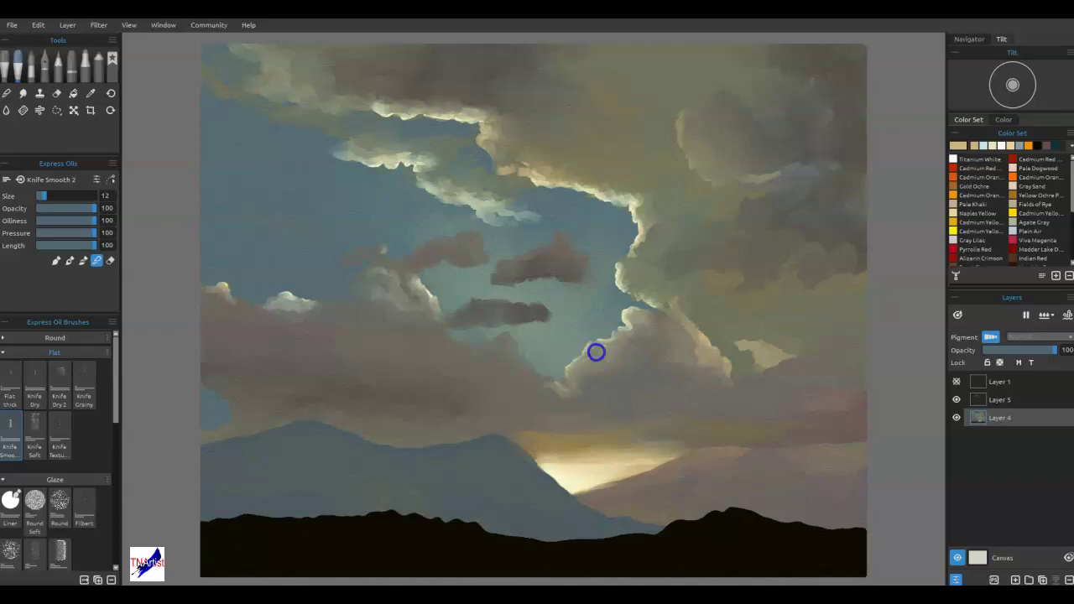
pyautogui.moveTo(596, 365); pyautogui.dragTo(580, 376)
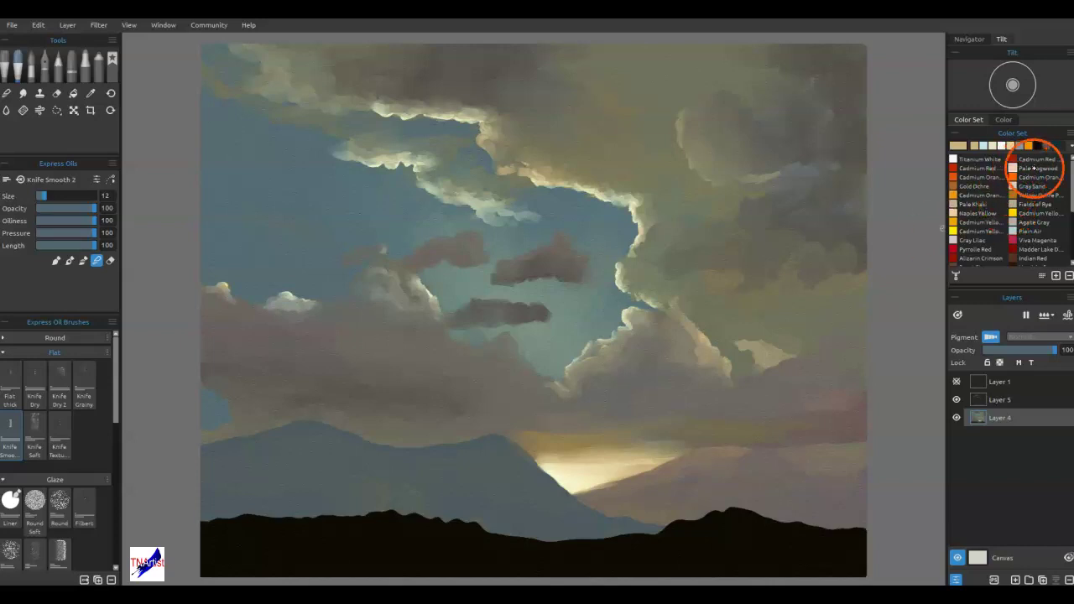
# - Using Pale Khaki, paint highlights on the inner billows of the central cloud and blend them downward
pyautogui.click(953, 203)
pyautogui.moveTo(656, 347)
pyautogui.mouseDown()
pyautogui.moveTo(628, 378)
pyautogui.moveTo(629, 394)
pyautogui.moveTo(605, 373)
pyautogui.moveTo(622, 368)
pyautogui.moveTo(599, 368)
pyautogui.moveTo(623, 363)
pyautogui.moveTo(626, 395)
pyautogui.moveTo(622, 374)
pyautogui.moveTo(667, 348)
pyautogui.mouseUp()
pyautogui.rightClick(624, 392)
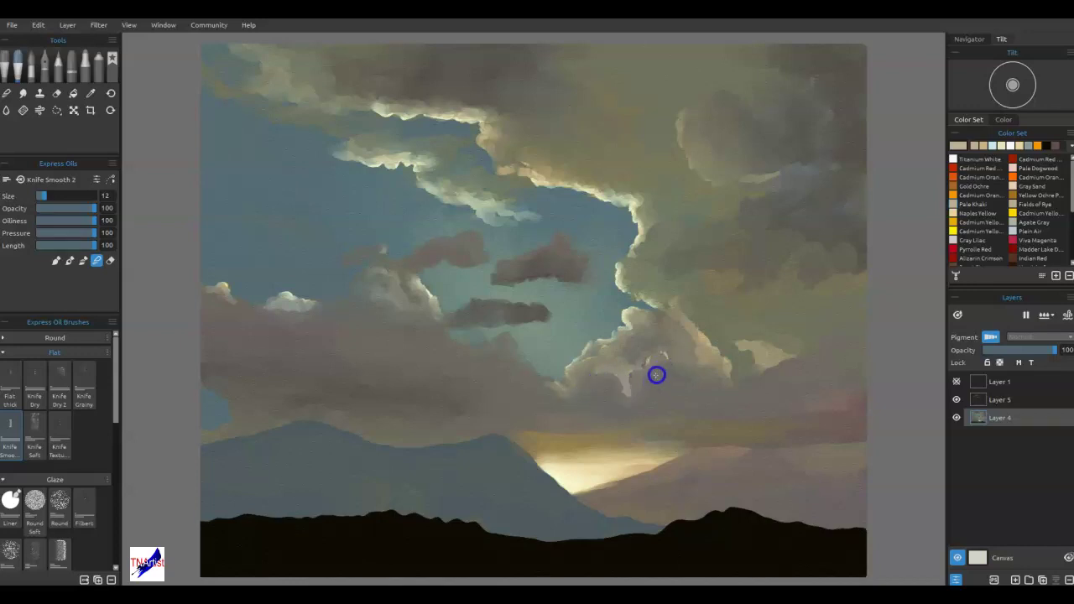
pyautogui.moveTo(633, 392)
pyautogui.mouseDown()
pyautogui.moveTo(605, 438)
pyautogui.moveTo(695, 388)
pyautogui.moveTo(676, 277)
pyautogui.moveTo(618, 412)
pyautogui.moveTo(566, 422)
pyautogui.moveTo(617, 410)
pyautogui.mouseUp()
pyautogui.moveTo(674, 373)
pyautogui.mouseDown()
pyautogui.moveTo(723, 369)
pyautogui.moveTo(800, 324)
pyautogui.moveTo(533, 405)
pyautogui.mouseUp()
# - Paint pale highlights on the low cloud left of the central cloud, then blend them and smooth the neighbouring cloud areas
pyautogui.click(1030, 231)
pyautogui.moveTo(492, 359)
pyautogui.mouseDown()
pyautogui.moveTo(532, 396)
pyautogui.moveTo(503, 354)
pyautogui.moveTo(505, 342)
pyautogui.moveTo(518, 356)
pyautogui.moveTo(512, 343)
pyautogui.moveTo(495, 362)
pyautogui.mouseUp()
pyautogui.press('n')
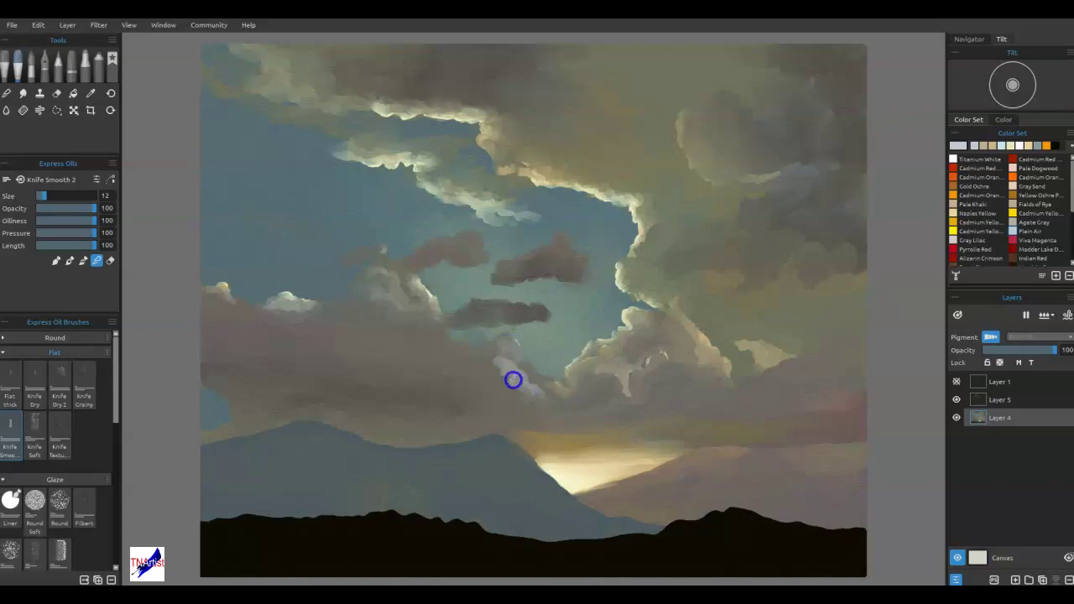
pyautogui.moveTo(526, 381)
pyautogui.mouseDown()
pyautogui.moveTo(482, 359)
pyautogui.moveTo(488, 353)
pyautogui.moveTo(470, 363)
pyautogui.moveTo(504, 385)
pyautogui.mouseUp()
pyautogui.moveTo(553, 383)
pyautogui.mouseDown()
pyautogui.moveTo(527, 389)
pyautogui.moveTo(540, 395)
pyautogui.mouseUp()
pyautogui.moveTo(488, 370)
pyautogui.mouseDown()
pyautogui.moveTo(503, 374)
pyautogui.moveTo(447, 366)
pyautogui.mouseUp()
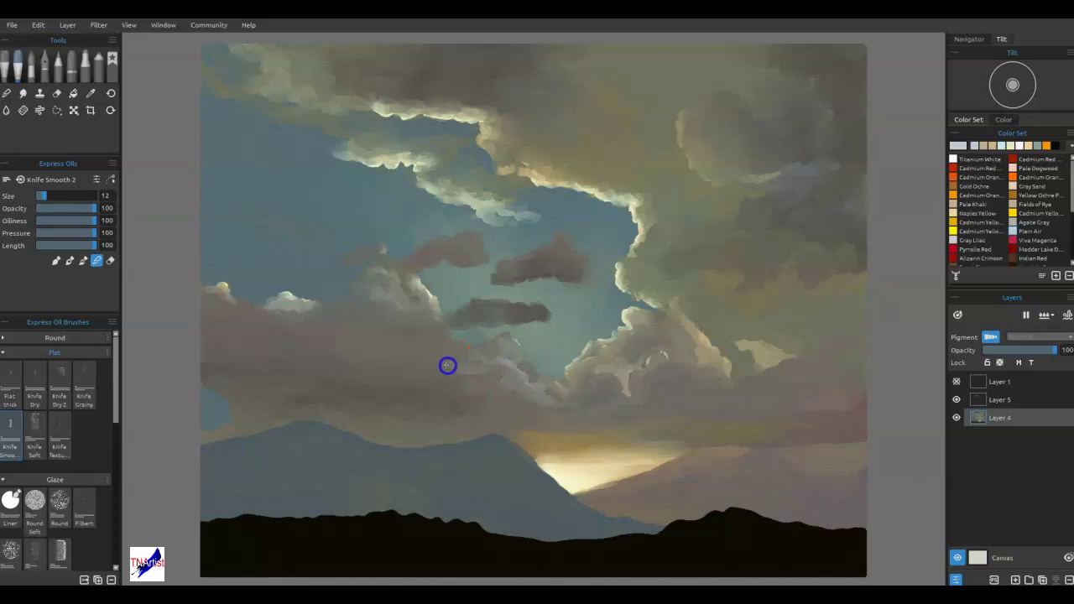
pyautogui.moveTo(642, 398)
pyautogui.mouseDown()
pyautogui.moveTo(540, 404)
pyautogui.moveTo(578, 390)
pyautogui.moveTo(593, 365)
pyautogui.mouseUp()
pyautogui.moveTo(726, 228)
pyautogui.mouseDown()
pyautogui.moveTo(692, 242)
pyautogui.moveTo(697, 259)
pyautogui.moveTo(688, 224)
pyautogui.moveTo(685, 243)
pyautogui.moveTo(694, 237)
pyautogui.mouseUp()
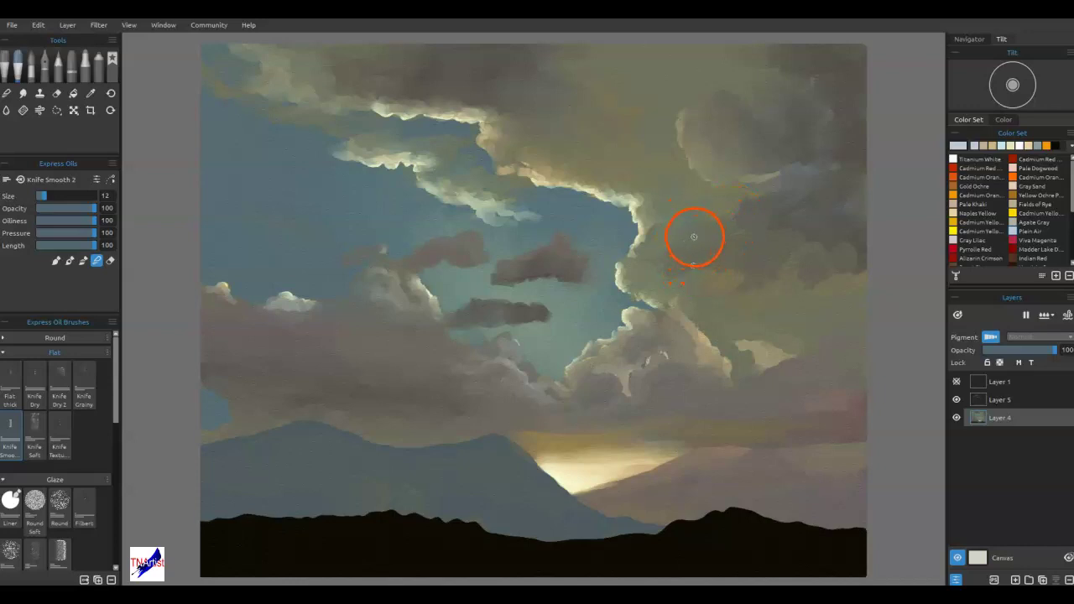
# - Sample the dark grey of the middle floating cloud, extend its base into thin horizontal streaks, and blend the right end
pyautogui.keyDown('alt'); pyautogui.click(562, 267); pyautogui.keyUp('alt')
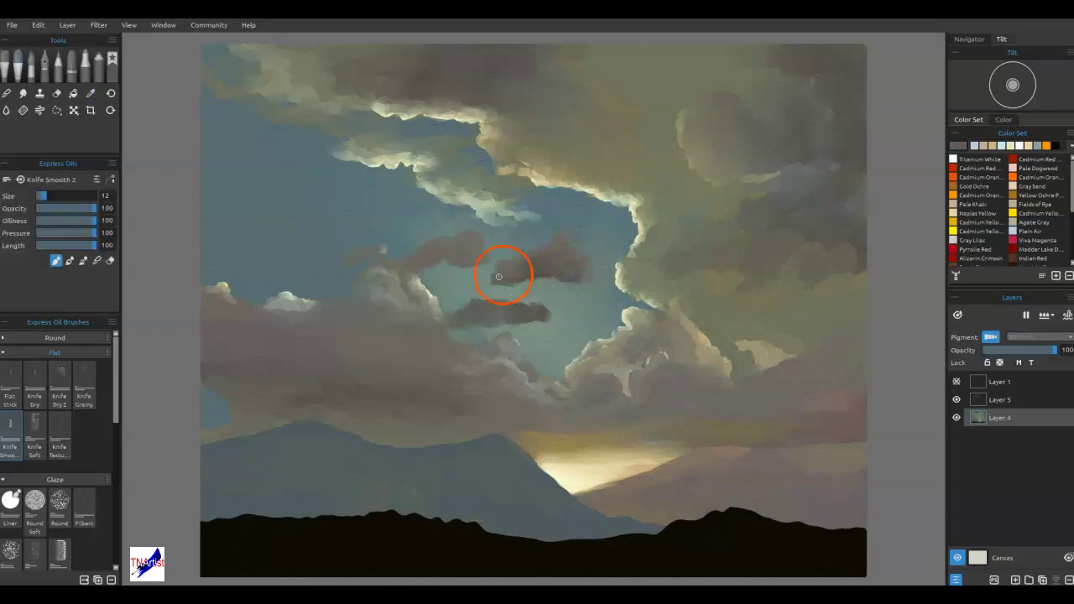
pyautogui.moveTo(497, 275)
pyautogui.mouseDown()
pyautogui.moveTo(446, 279)
pyautogui.moveTo(483, 283)
pyautogui.mouseUp()
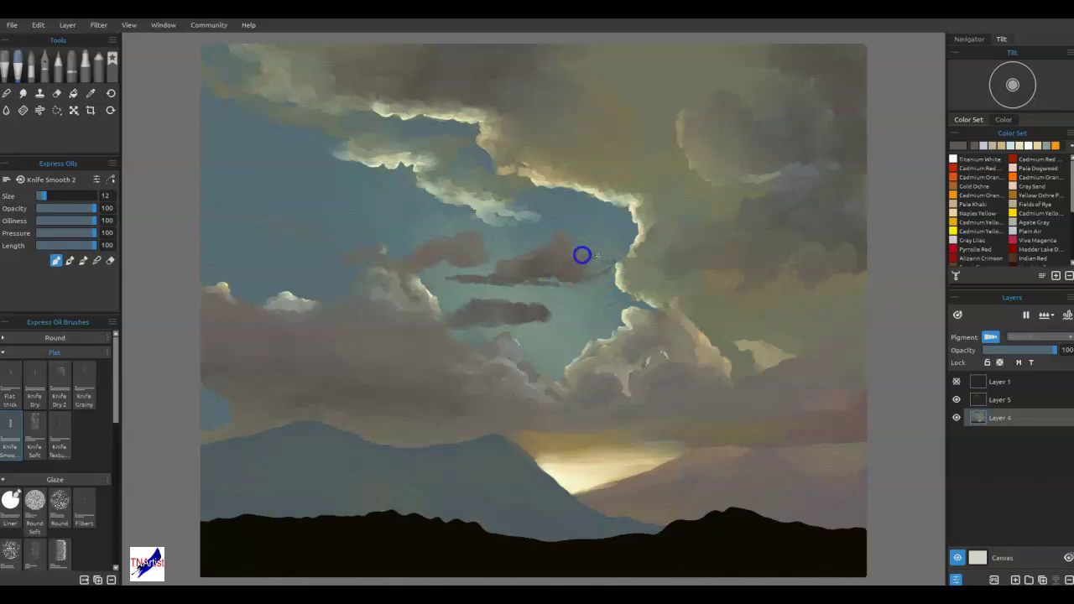
pyautogui.moveTo(606, 266)
pyautogui.mouseDown()
pyautogui.moveTo(632, 269)
pyautogui.moveTo(564, 273)
pyautogui.mouseUp()
pyautogui.moveTo(639, 265); pyautogui.dragTo(625, 275)
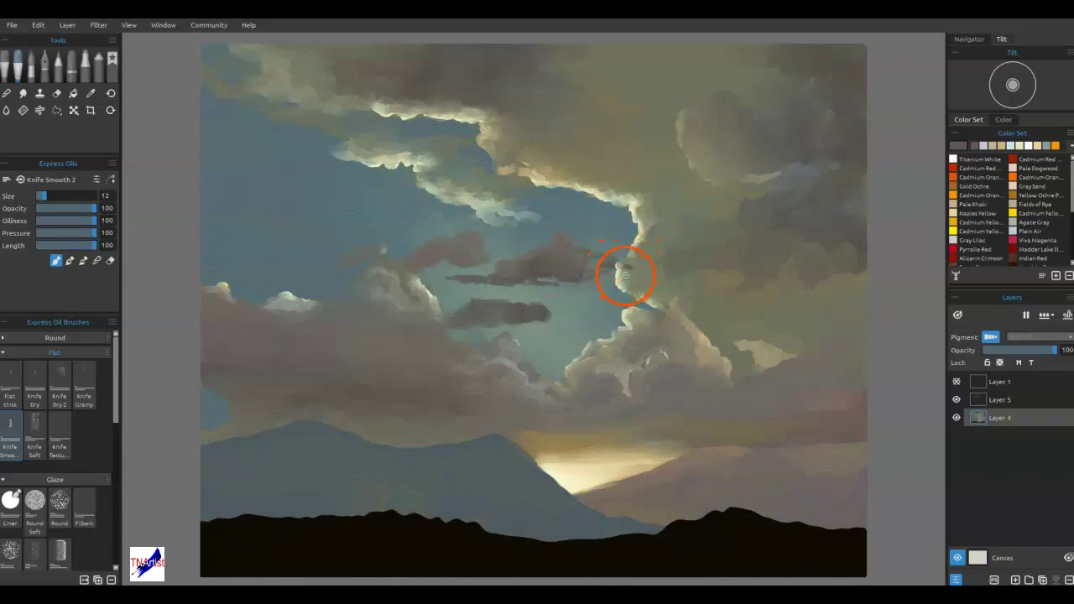
pyautogui.press('n')
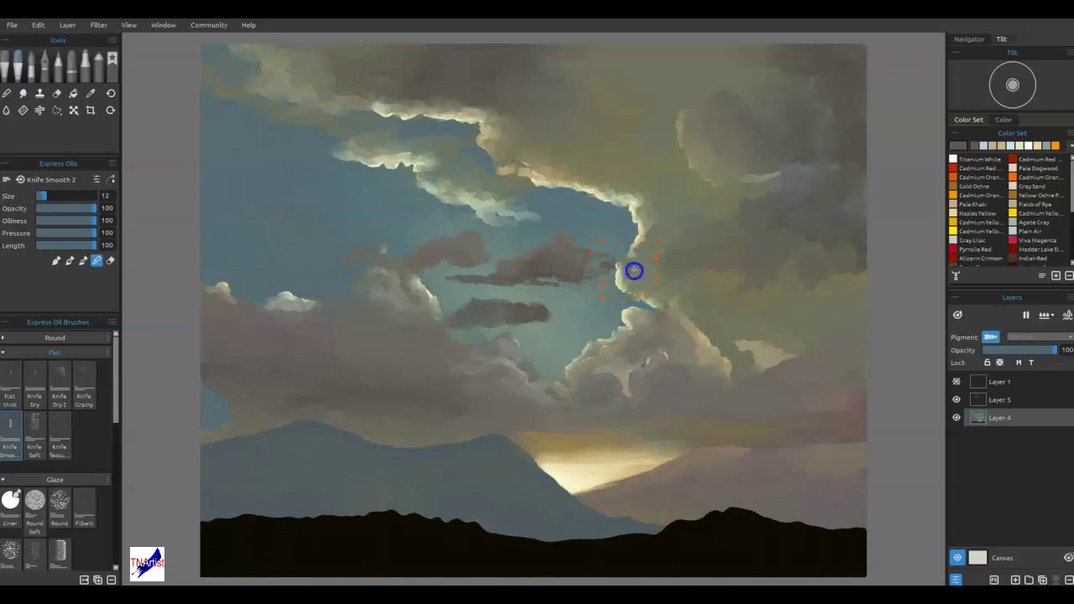
pyautogui.moveTo(625, 264)
pyautogui.mouseDown()
pyautogui.moveTo(629, 276)
pyautogui.moveTo(635, 268)
pyautogui.mouseUp()
# - On Layer 5, sample the dark cloud grey, reshape the upper-left floating cloud with wispy ends, and blend it
pyautogui.click(1011, 400)
pyautogui.press('alt')
pyautogui.keyDown('alt'); pyautogui.click(540, 269); pyautogui.keyUp('alt')
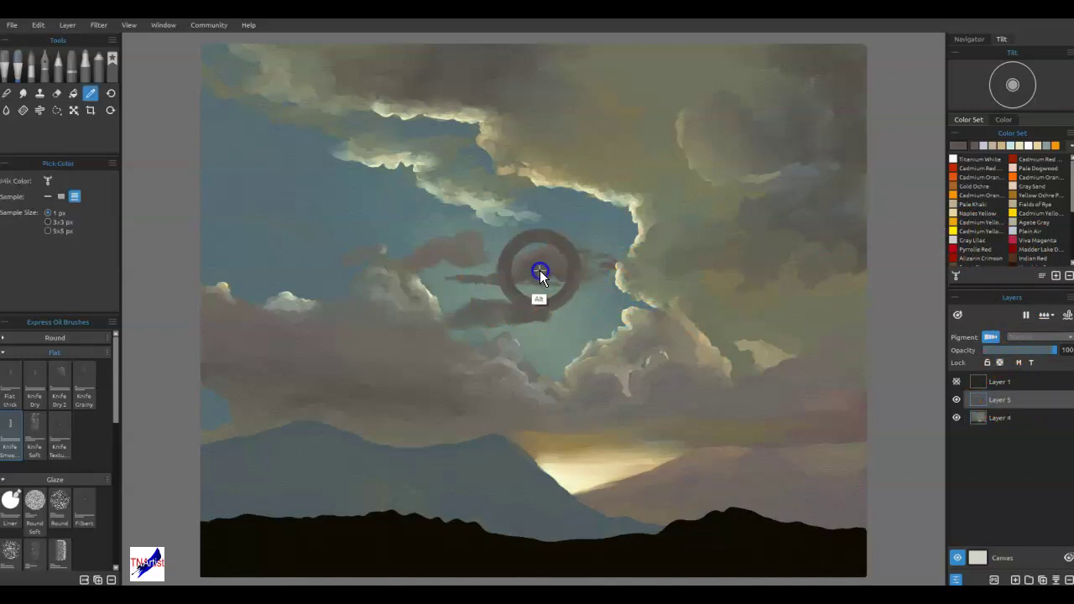
pyautogui.moveTo(420, 250)
pyautogui.mouseDown()
pyautogui.moveTo(359, 260)
pyautogui.moveTo(412, 268)
pyautogui.moveTo(414, 257)
pyautogui.moveTo(447, 261)
pyautogui.moveTo(460, 252)
pyautogui.moveTo(431, 255)
pyautogui.moveTo(471, 248)
pyautogui.moveTo(450, 256)
pyautogui.moveTo(459, 244)
pyautogui.moveTo(434, 246)
pyautogui.moveTo(468, 263)
pyautogui.moveTo(439, 249)
pyautogui.moveTo(409, 256)
pyautogui.moveTo(415, 264)
pyautogui.moveTo(422, 250)
pyautogui.moveTo(461, 244)
pyautogui.moveTo(453, 258)
pyautogui.moveTo(425, 264)
pyautogui.moveTo(545, 266)
pyautogui.moveTo(516, 276)
pyautogui.moveTo(468, 254)
pyautogui.moveTo(493, 254)
pyautogui.moveTo(460, 248)
pyautogui.moveTo(523, 239)
pyautogui.moveTo(468, 250)
pyautogui.moveTo(513, 245)
pyautogui.mouseUp()
pyautogui.press('n')
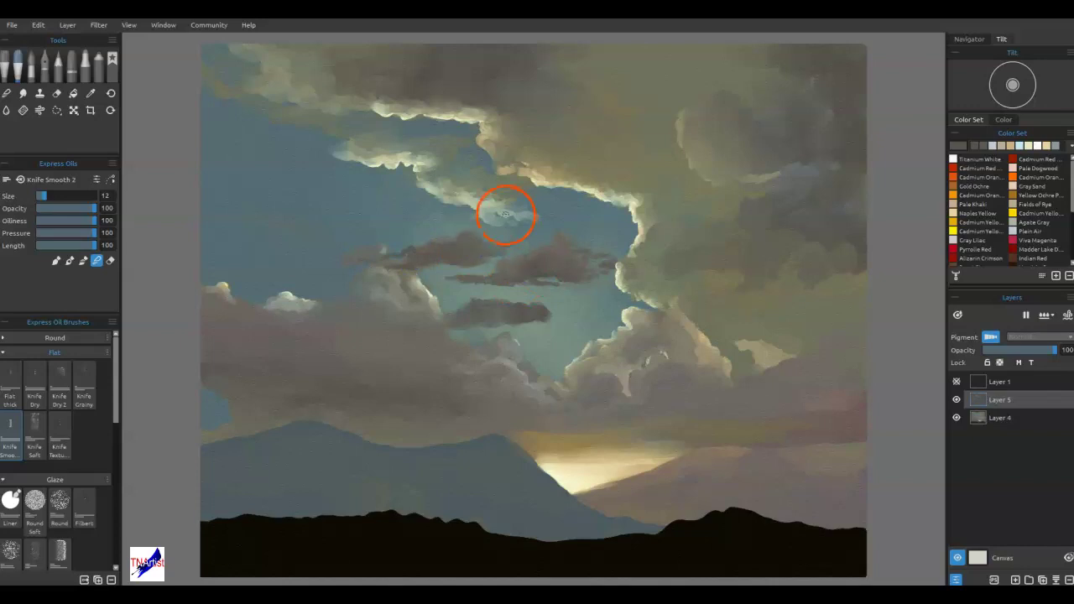
# - Extend the lower floating cloud into thin wisps and add a dark streak across the lit cloud edge beside the middle cloud
pyautogui.press('b')
pyautogui.moveTo(500, 307)
pyautogui.mouseDown()
pyautogui.moveTo(449, 322)
pyautogui.moveTo(366, 323)
pyautogui.moveTo(448, 339)
pyautogui.moveTo(426, 346)
pyautogui.moveTo(420, 330)
pyautogui.moveTo(548, 317)
pyautogui.moveTo(460, 322)
pyautogui.moveTo(521, 318)
pyautogui.moveTo(504, 312)
pyautogui.moveTo(480, 316)
pyautogui.moveTo(586, 319)
pyautogui.moveTo(574, 257)
pyautogui.moveTo(553, 323)
pyautogui.moveTo(614, 321)
pyautogui.moveTo(447, 329)
pyautogui.moveTo(541, 313)
pyautogui.mouseUp()
pyautogui.press('b')
pyautogui.moveTo(578, 282)
pyautogui.mouseDown()
pyautogui.moveTo(599, 266)
pyautogui.moveTo(649, 275)
pyautogui.mouseUp()
pyautogui.press('b')
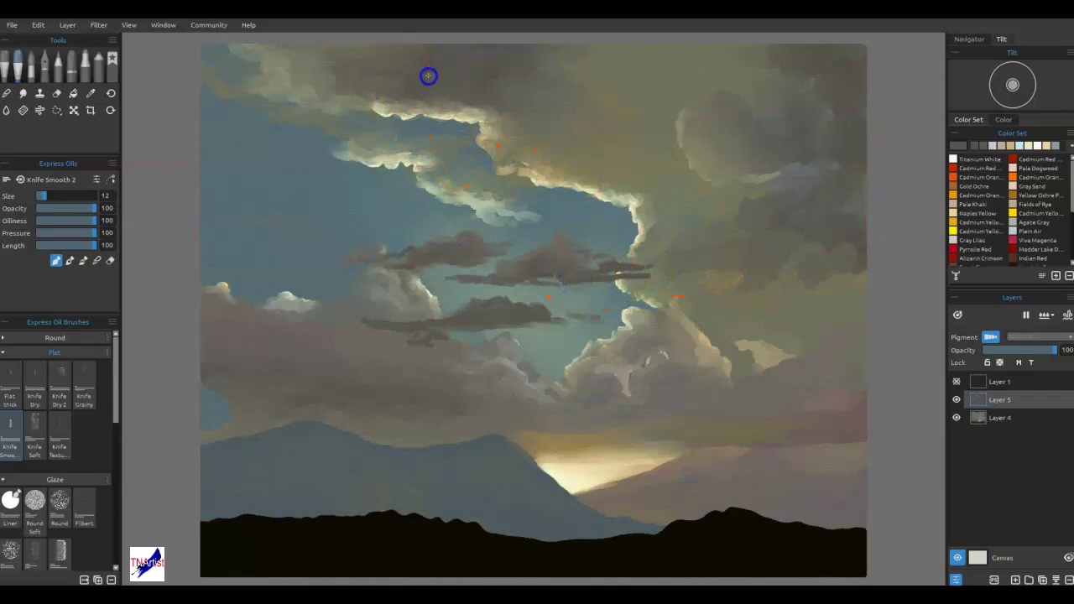
# - Choose a darker grey, deepen the storm cloud along the painting's upper edge, and blend it at brush size 20
pyautogui.click(960, 145)
pyautogui.moveTo(664, 292); pyautogui.dragTo(669, 278)
pyautogui.click(615, 396)
pyautogui.moveTo(431, 43)
pyautogui.mouseDown()
pyautogui.moveTo(473, 69)
pyautogui.moveTo(448, 79)
pyautogui.moveTo(406, 57)
pyautogui.mouseUp()
pyautogui.press('b')
pyautogui.moveTo(481, 76)
pyautogui.mouseDown()
pyautogui.moveTo(460, 48)
pyautogui.moveTo(479, 72)
pyautogui.moveTo(479, 53)
pyautogui.moveTo(485, 89)
pyautogui.moveTo(361, 43)
pyautogui.moveTo(426, 89)
pyautogui.moveTo(475, 101)
pyautogui.moveTo(415, 90)
pyautogui.mouseUp()
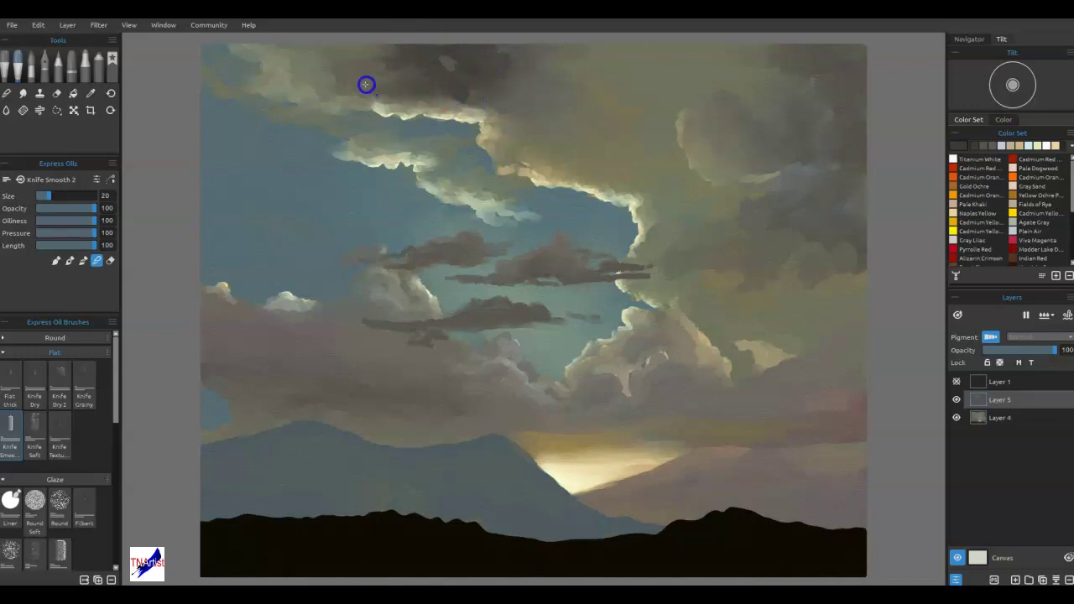
pyautogui.moveTo(386, 54); pyautogui.dragTo(353, 50)
pyautogui.moveTo(515, 68); pyautogui.dragTo(522, 99)
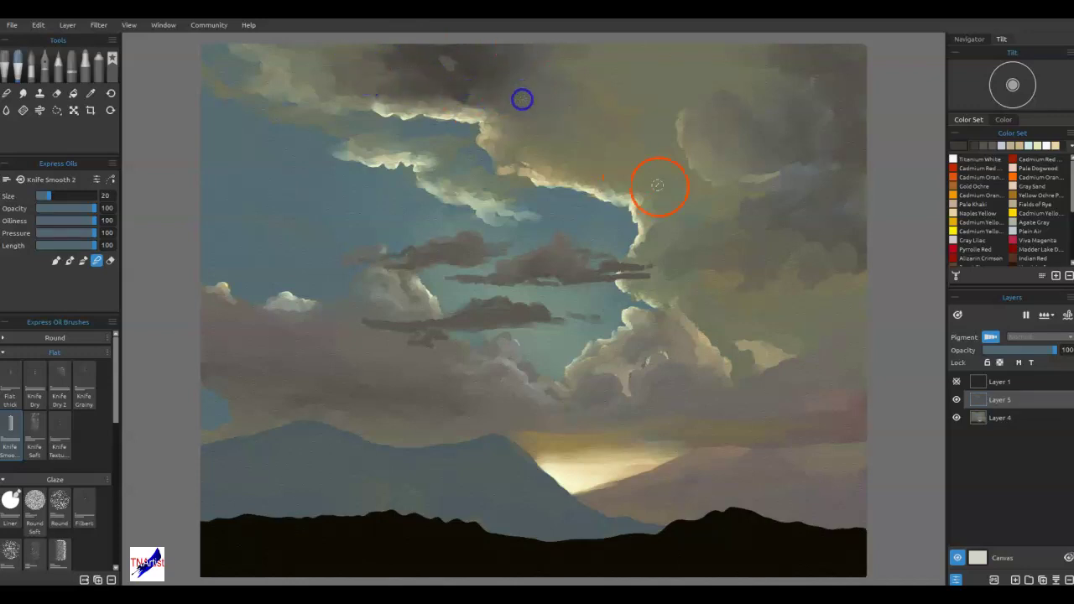
pyautogui.moveTo(434, 100)
pyautogui.mouseDown()
pyautogui.moveTo(443, 96)
pyautogui.moveTo(449, 110)
pyautogui.moveTo(450, 95)
pyautogui.moveTo(486, 103)
pyautogui.mouseUp()
# - Smooth the tonal transitions in the large cloud mass on the right side of the sky
pyautogui.moveTo(807, 164)
pyautogui.mouseDown()
pyautogui.moveTo(817, 137)
pyautogui.moveTo(776, 229)
pyautogui.moveTo(758, 244)
pyautogui.moveTo(802, 236)
pyautogui.mouseUp()
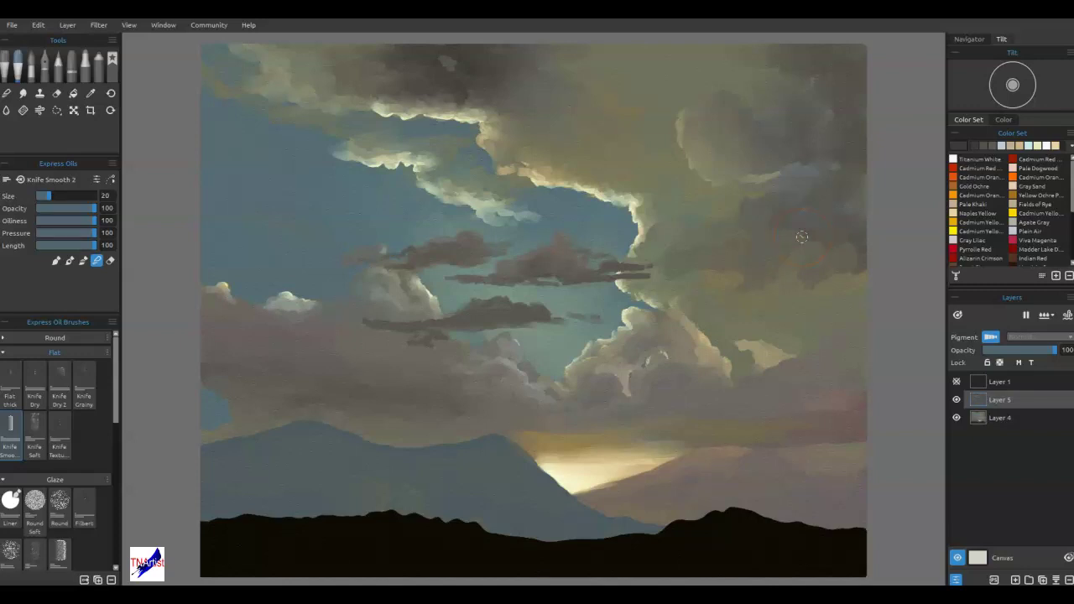
pyautogui.moveTo(675, 119)
pyautogui.mouseDown()
pyautogui.moveTo(626, 170)
pyautogui.moveTo(586, 56)
pyautogui.moveTo(556, 61)
pyautogui.moveTo(620, 228)
pyautogui.moveTo(644, 255)
pyautogui.moveTo(611, 300)
pyautogui.moveTo(668, 141)
pyautogui.mouseUp()
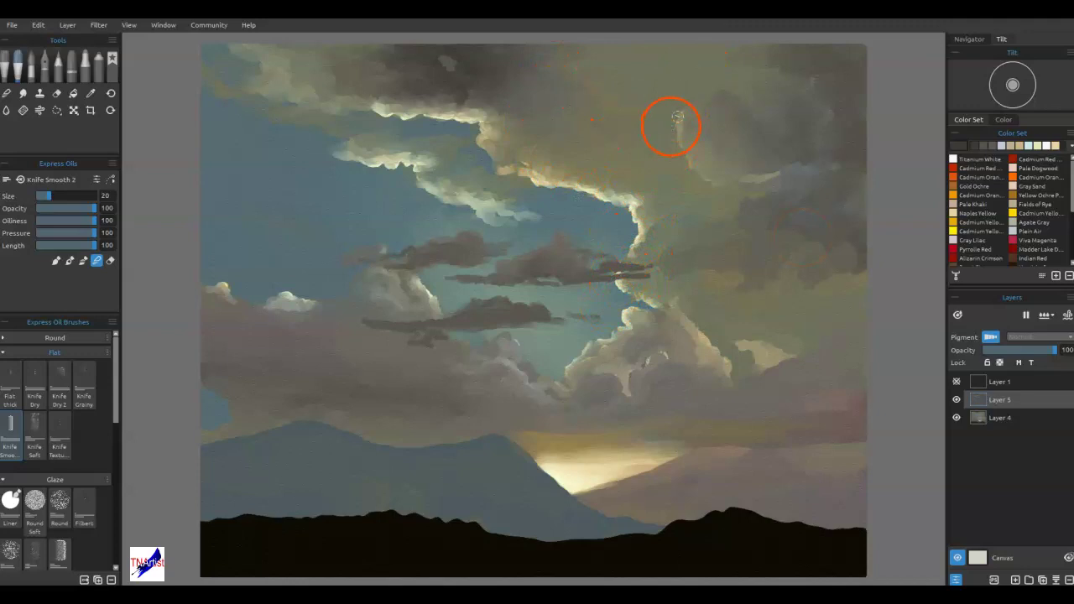
pyautogui.moveTo(666, 217)
pyautogui.mouseDown()
pyautogui.moveTo(704, 251)
pyautogui.moveTo(703, 267)
pyautogui.moveTo(576, 446)
pyautogui.moveTo(570, 480)
pyautogui.mouseUp()
# - Sample the cream glow at the horizon and shift it to a warmer golden yellow paint colour
pyautogui.keyDown('alt'); pyautogui.click(564, 474); pyautogui.keyUp('alt')
pyautogui.moveTo(563, 475); pyautogui.dragTo(584, 466)
pyautogui.click(962, 144)
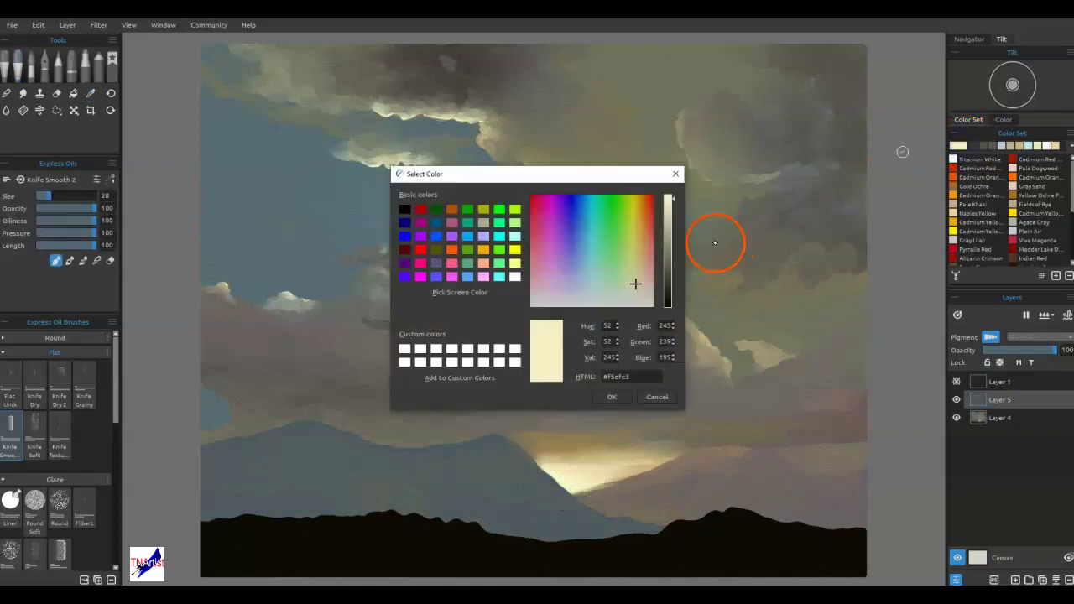
pyautogui.click(636, 252)
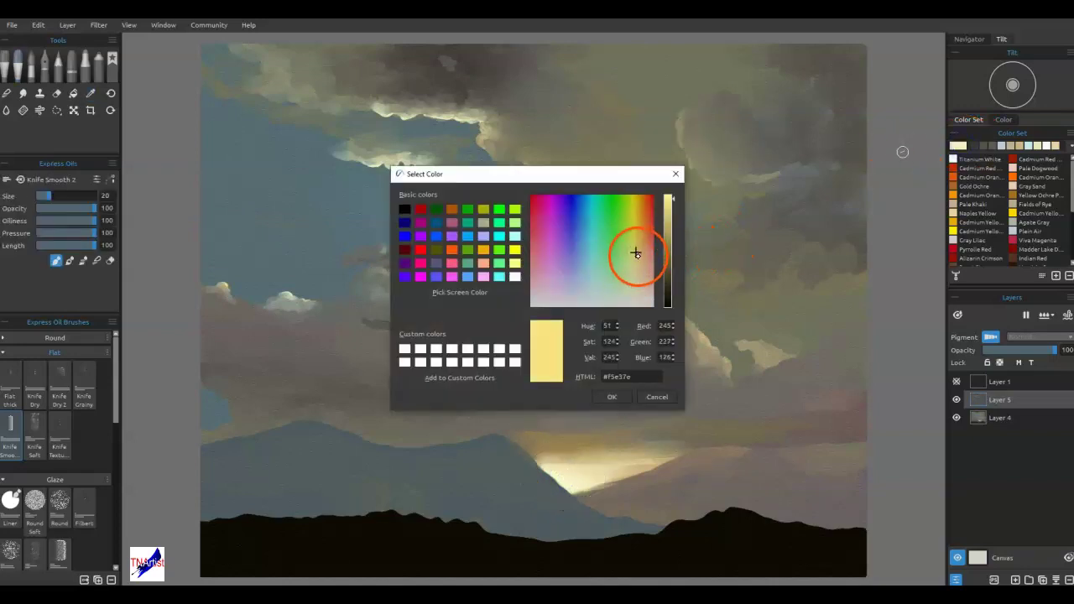
pyautogui.click(633, 281)
pyautogui.click(612, 397)
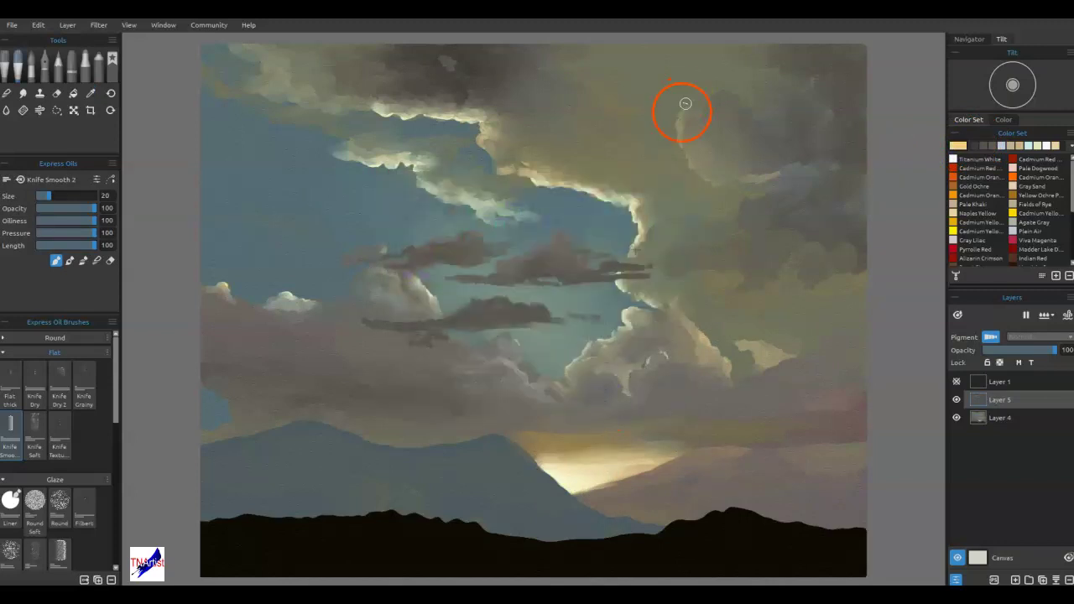
# - With brush size 10, paint golden dabs along the upper-right cloud rim, the central lit edges, and the upper-left crest
pyautogui.moveTo(683, 115)
pyautogui.mouseDown()
pyautogui.moveTo(719, 131)
pyautogui.moveTo(707, 151)
pyautogui.moveTo(696, 135)
pyautogui.mouseUp()
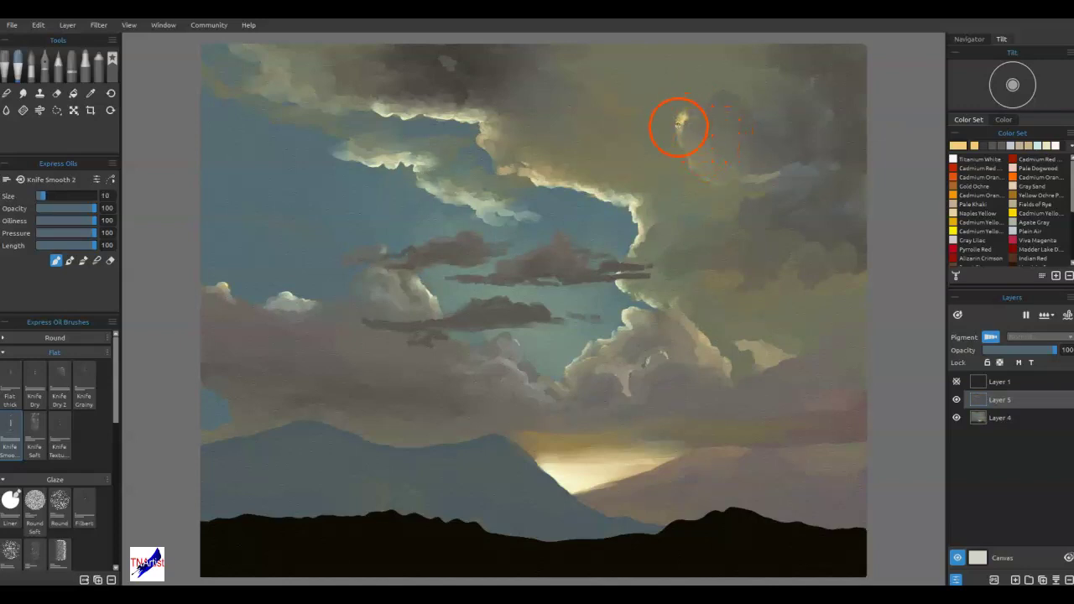
pyautogui.moveTo(686, 155); pyautogui.dragTo(688, 158)
pyautogui.moveTo(611, 138)
pyautogui.mouseDown()
pyautogui.moveTo(650, 170)
pyautogui.moveTo(695, 157)
pyautogui.mouseUp()
pyautogui.moveTo(638, 209); pyautogui.dragTo(637, 243)
pyautogui.moveTo(701, 166); pyautogui.dragTo(710, 171)
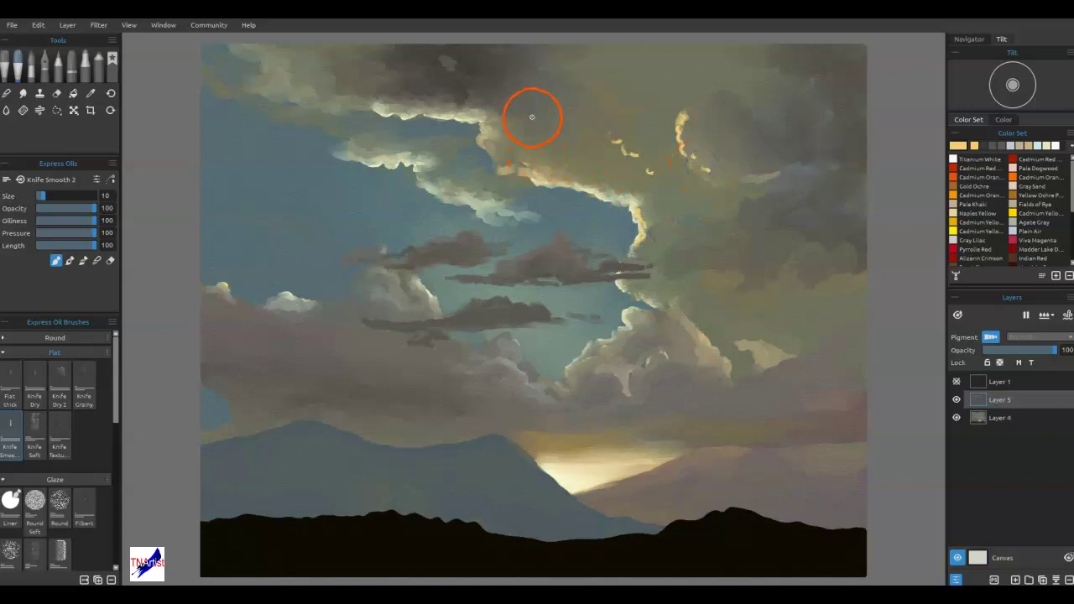
pyautogui.moveTo(518, 161); pyautogui.dragTo(548, 160)
pyautogui.moveTo(534, 123); pyautogui.dragTo(506, 125)
pyautogui.moveTo(387, 112); pyautogui.dragTo(372, 105)
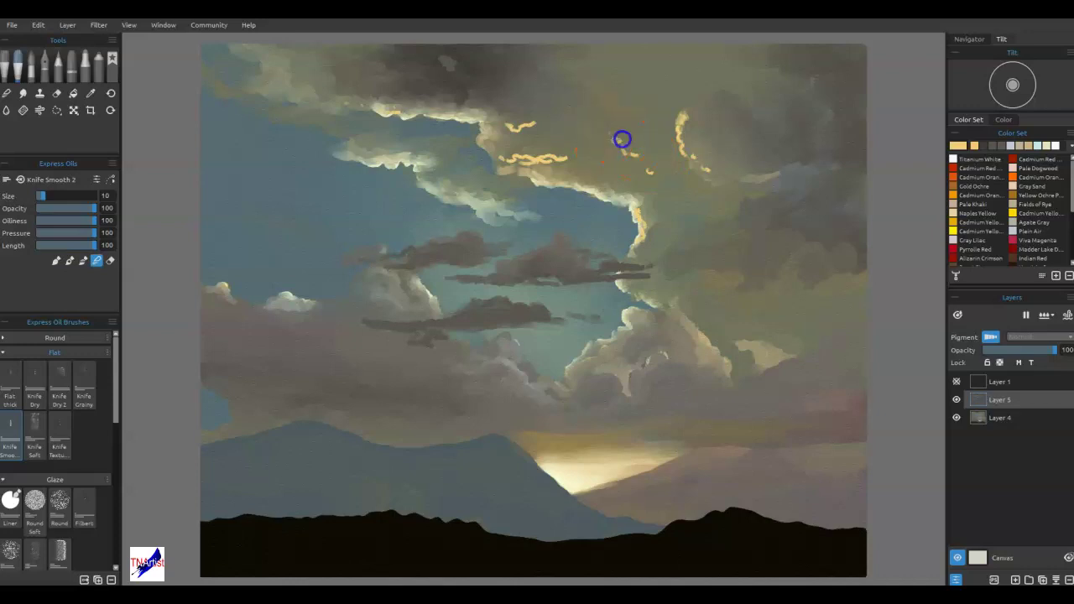
# - Blend the golden dabs above the sky opening into soft horizontal cloud ridges and switch to the Knife Textured brush
pyautogui.moveTo(628, 148)
pyautogui.mouseDown()
pyautogui.moveTo(653, 154)
pyautogui.moveTo(654, 172)
pyautogui.mouseUp()
pyautogui.moveTo(560, 160)
pyautogui.mouseDown()
pyautogui.moveTo(585, 154)
pyautogui.moveTo(558, 152)
pyautogui.mouseUp()
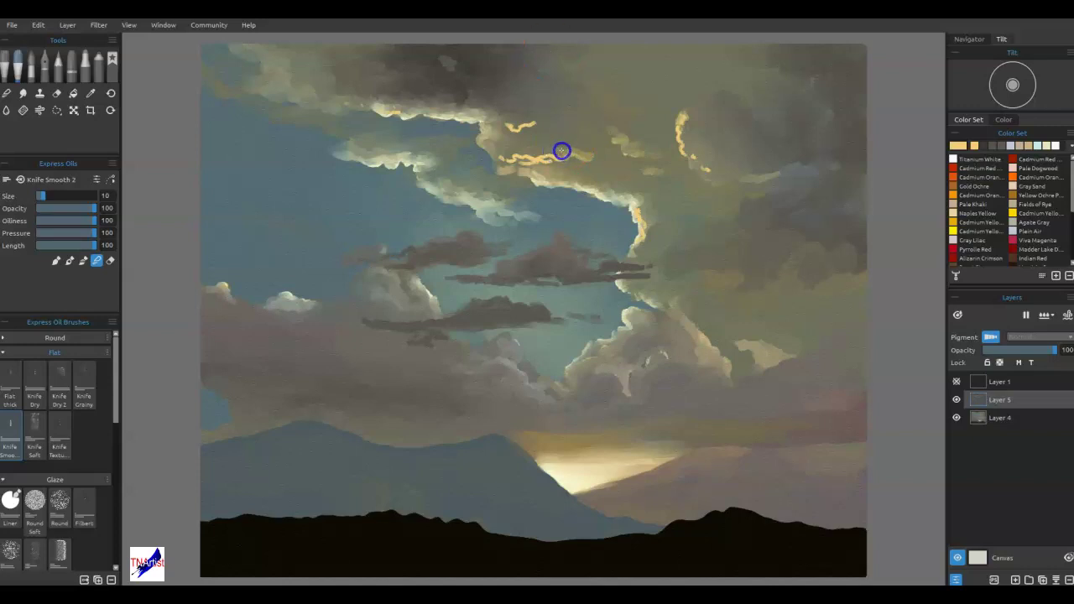
pyautogui.moveTo(522, 147)
pyautogui.mouseDown()
pyautogui.moveTo(503, 151)
pyautogui.moveTo(602, 152)
pyautogui.mouseUp()
pyautogui.moveTo(520, 117)
pyautogui.mouseDown()
pyautogui.moveTo(530, 118)
pyautogui.moveTo(503, 120)
pyautogui.moveTo(518, 129)
pyautogui.mouseUp()
pyautogui.moveTo(525, 123); pyautogui.dragTo(582, 117)
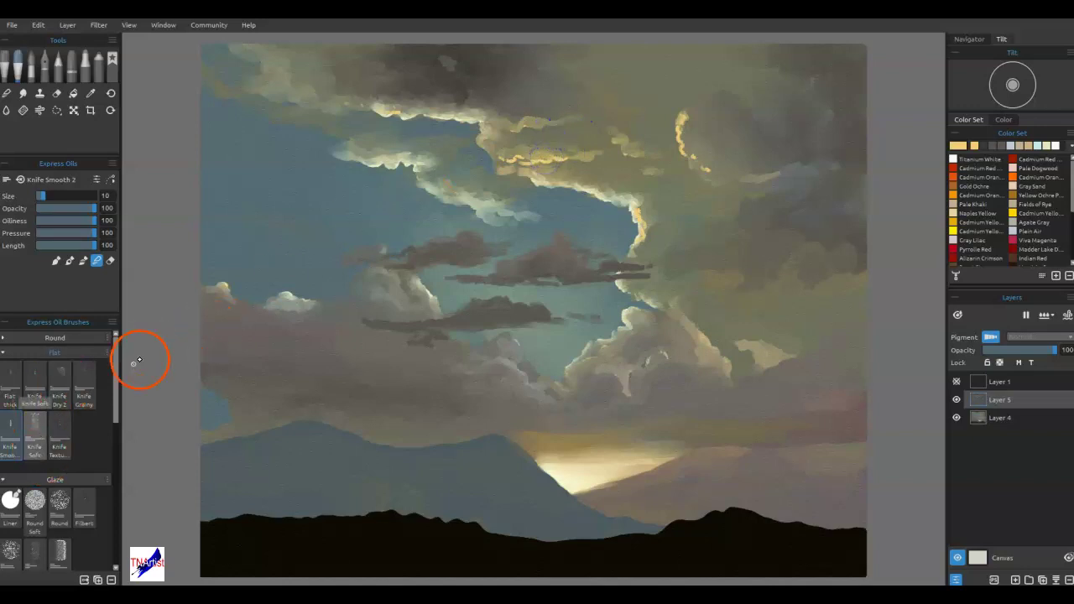
pyautogui.click(64, 423)
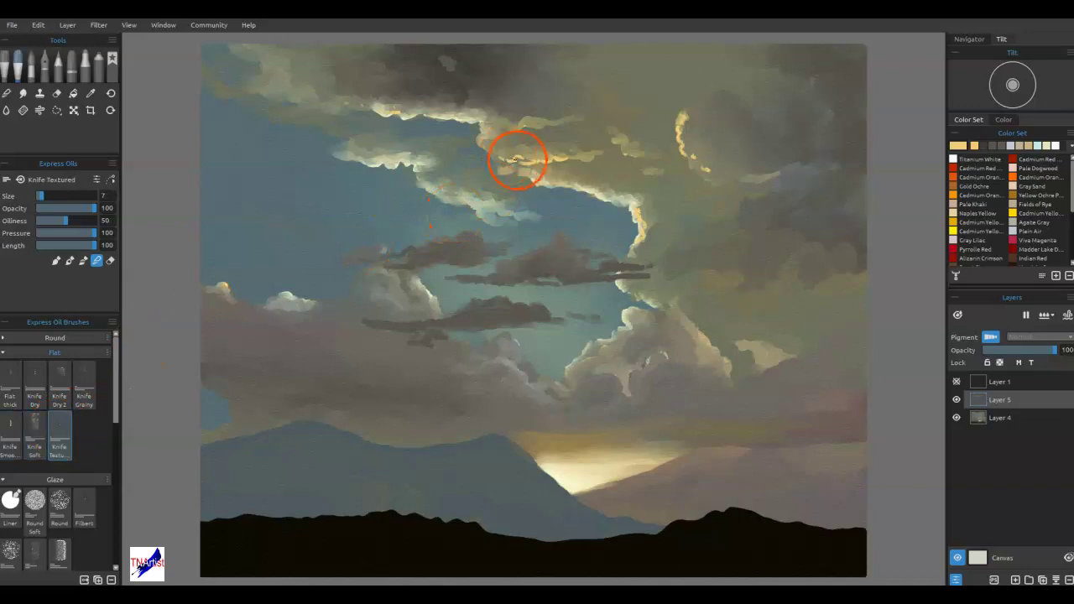
# - With Knife Textured at size 12, blend the golden highlights on the central cloud ridges, upper-right cloud rim and lit edge of the sky opening
pyautogui.press(']')
pyautogui.moveTo(544, 159)
pyautogui.mouseDown()
pyautogui.moveTo(515, 152)
pyautogui.moveTo(603, 154)
pyautogui.moveTo(525, 151)
pyautogui.moveTo(585, 154)
pyautogui.mouseUp()
pyautogui.moveTo(685, 151)
pyautogui.mouseDown()
pyautogui.moveTo(707, 167)
pyautogui.moveTo(716, 160)
pyautogui.mouseUp()
pyautogui.moveTo(647, 227); pyautogui.dragTo(644, 243)
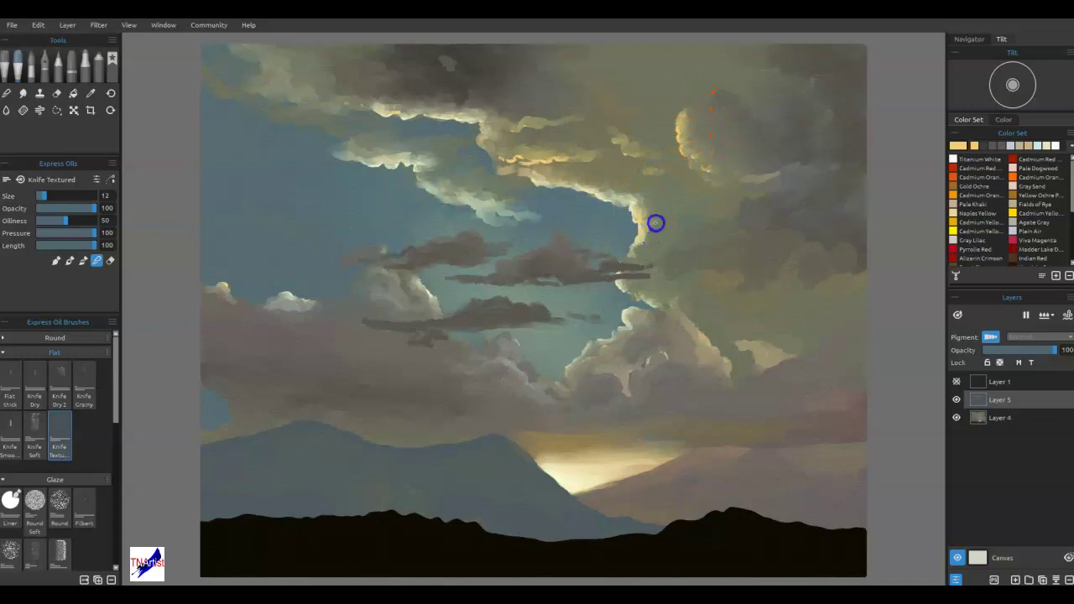
pyautogui.moveTo(546, 158)
pyautogui.mouseDown()
pyautogui.moveTo(504, 157)
pyautogui.moveTo(522, 124)
pyautogui.moveTo(509, 126)
pyautogui.moveTo(525, 116)
pyautogui.moveTo(505, 109)
pyautogui.moveTo(501, 94)
pyautogui.moveTo(541, 133)
pyautogui.moveTo(581, 121)
pyautogui.moveTo(525, 123)
pyautogui.moveTo(537, 130)
pyautogui.moveTo(517, 141)
pyautogui.moveTo(527, 149)
pyautogui.moveTo(498, 151)
pyautogui.mouseUp()
pyautogui.moveTo(547, 178); pyautogui.dragTo(579, 168)
pyautogui.moveTo(669, 250); pyautogui.dragTo(648, 219)
pyautogui.moveTo(579, 167); pyautogui.dragTo(598, 224)
pyautogui.moveTo(570, 186)
pyautogui.mouseDown()
pyautogui.moveTo(584, 181)
pyautogui.moveTo(592, 202)
pyautogui.mouseUp()
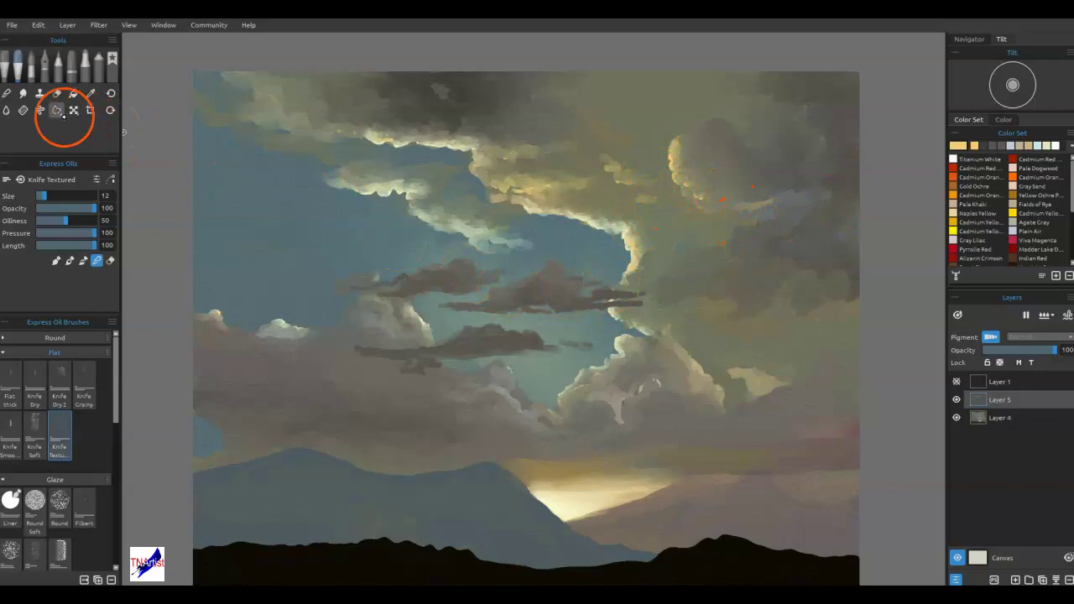
# - Make a polygonal selection for a light beam, narrow at the horizon glow and widening to the canvas's upper edge
pyautogui.click(56, 109)
pyautogui.click(34, 180)
pyautogui.moveTo(553, 474)
pyautogui.mouseDown()
pyautogui.moveTo(682, 170)
pyautogui.moveTo(607, 330)
pyautogui.moveTo(623, 293)
pyautogui.mouseUp()
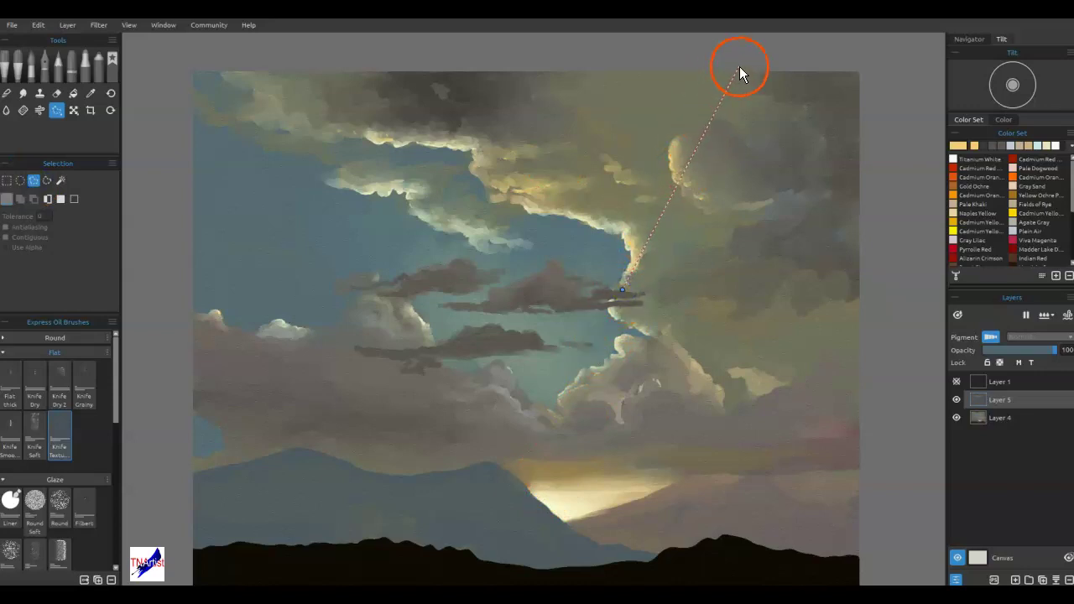
pyautogui.click(485, 51)
pyautogui.click(514, 535)
pyautogui.click(532, 539)
pyautogui.moveTo(623, 288)
pyautogui.mouseDown()
pyautogui.moveTo(623, 272)
pyautogui.moveTo(651, 298)
pyautogui.mouseUp()
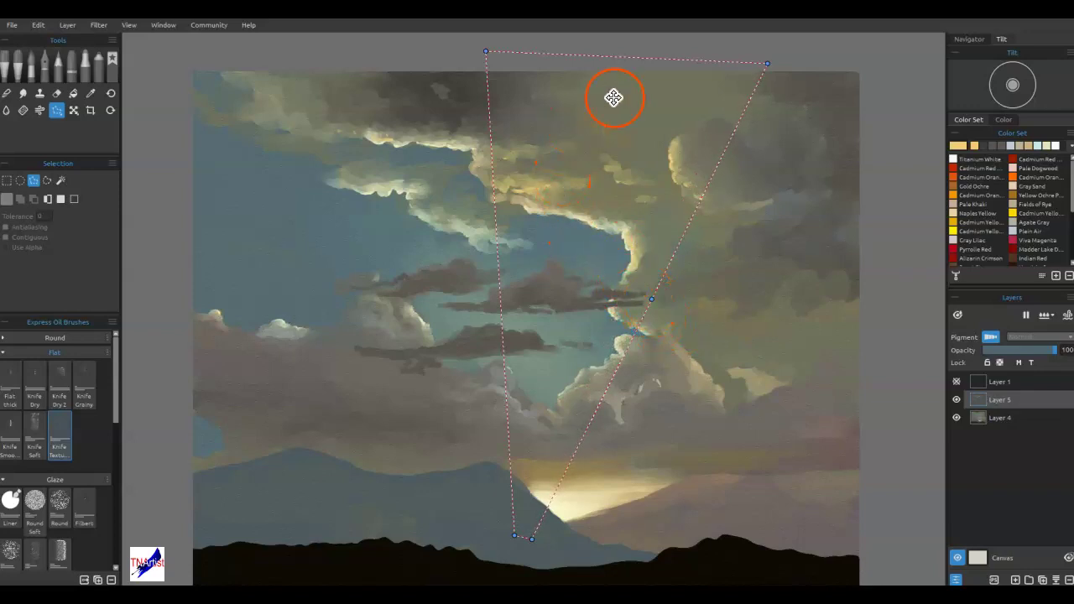
pyautogui.moveTo(485, 52); pyautogui.dragTo(481, 59)
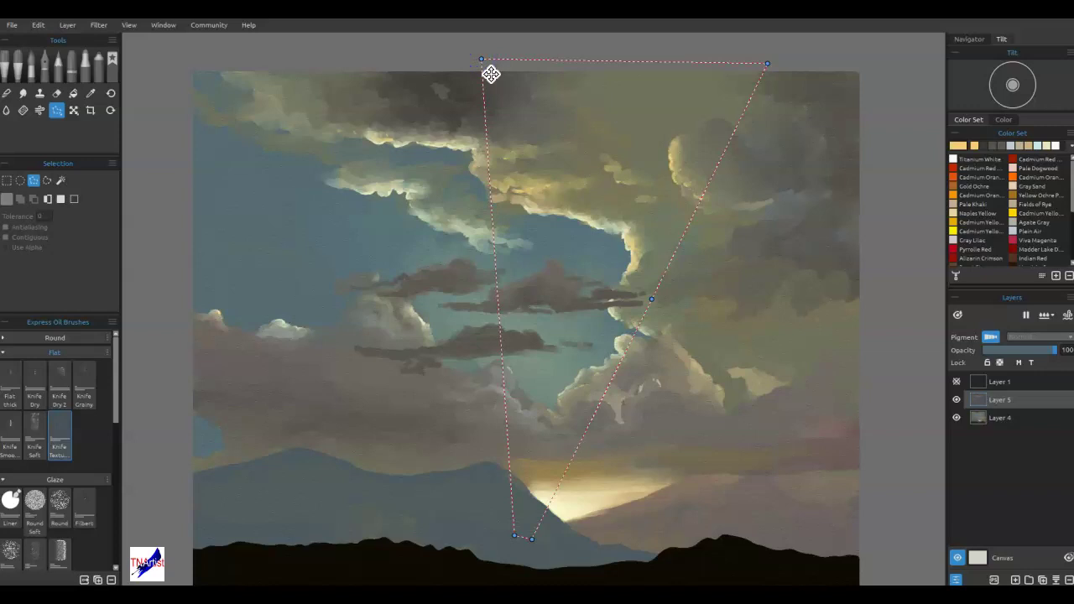
pyautogui.press('Return')
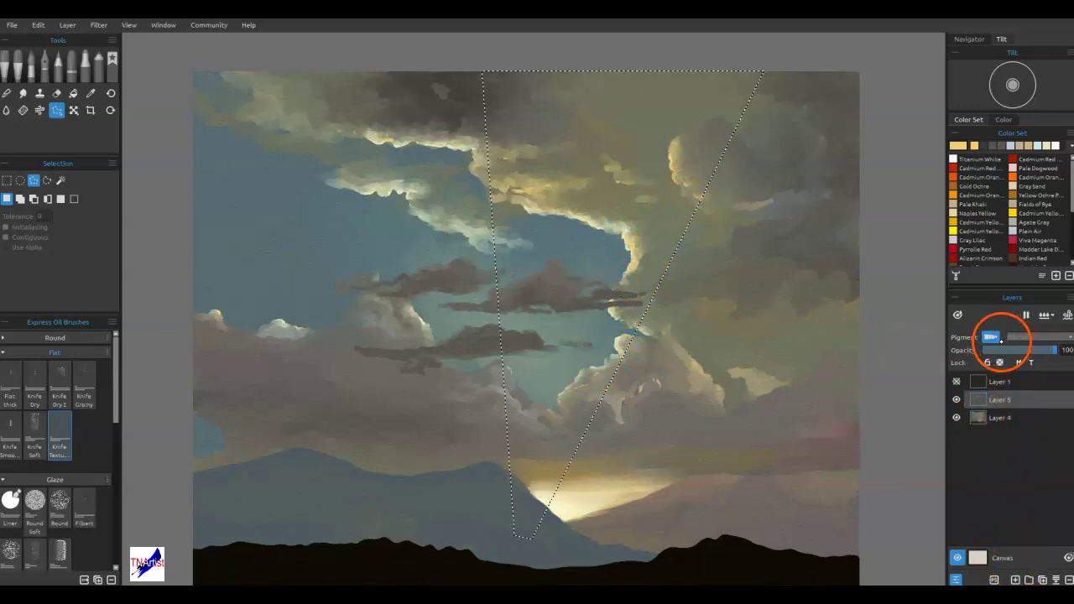
# - Add a new layer above Layer 5 and set its blend mode to Overlay
pyautogui.click(1015, 578)
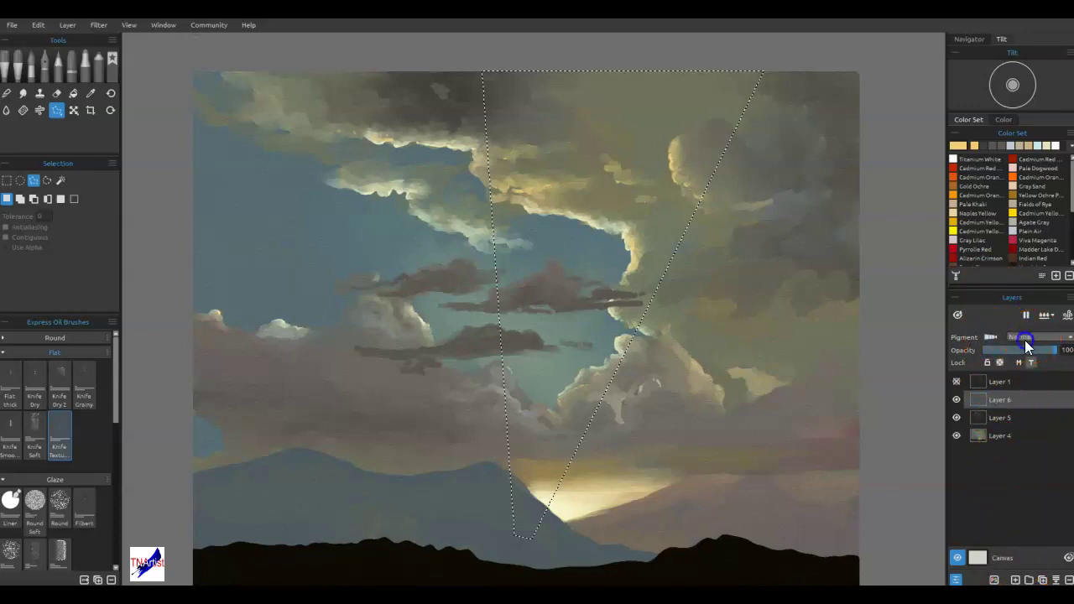
pyautogui.click(1025, 337)
pyautogui.click(1022, 448)
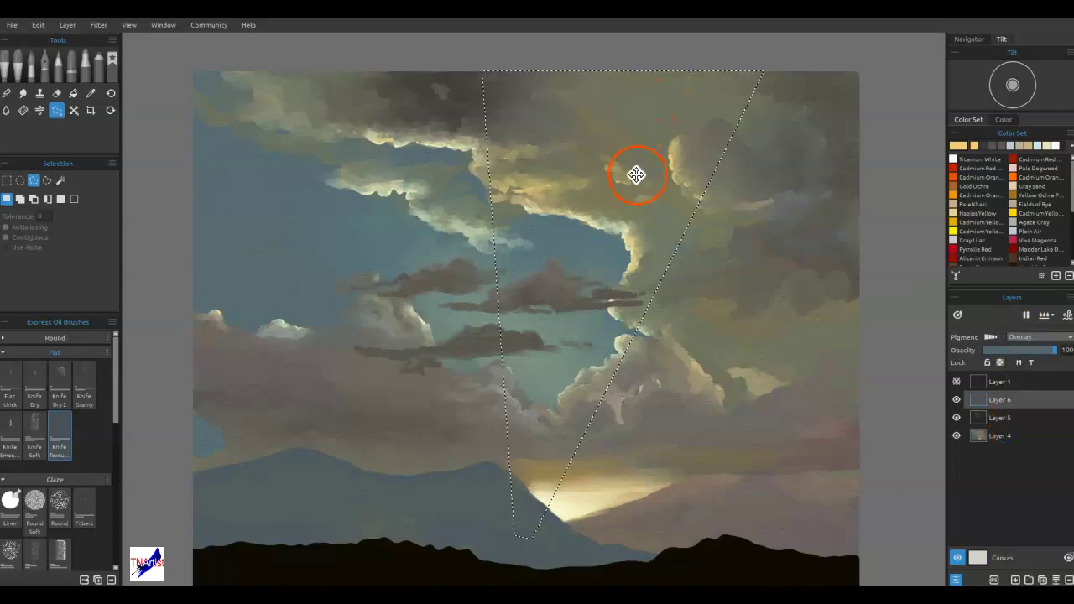
# - Test golden Knife Textured strokes at size 35 in Vivid Light mode along the beam's right edge and undo the last one
pyautogui.press('v')
pyautogui.press('b')
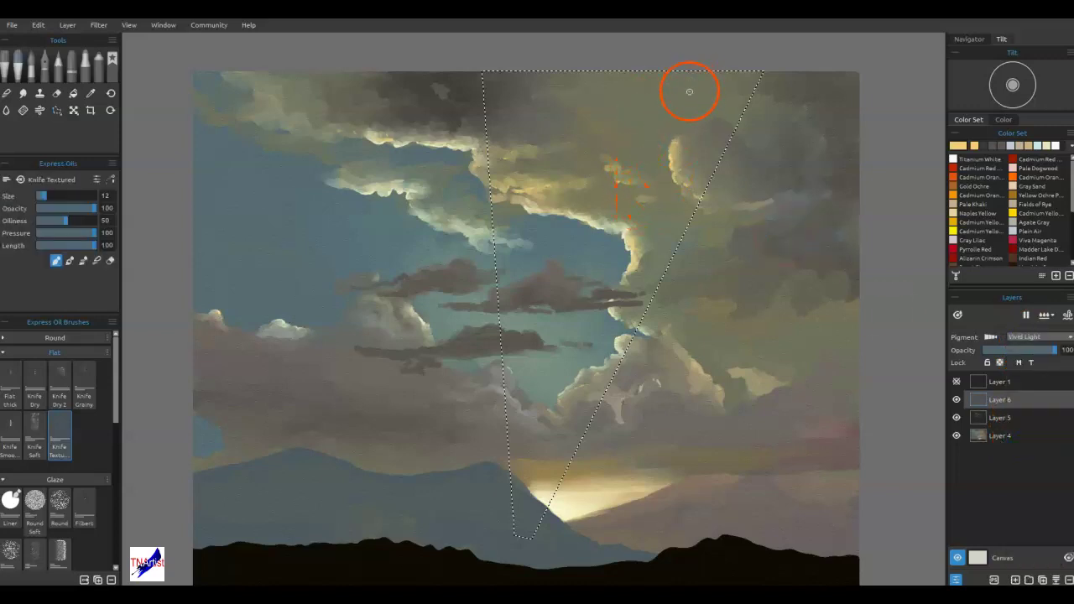
pyautogui.press(']')
pyautogui.press(']')
pyautogui.press(']')
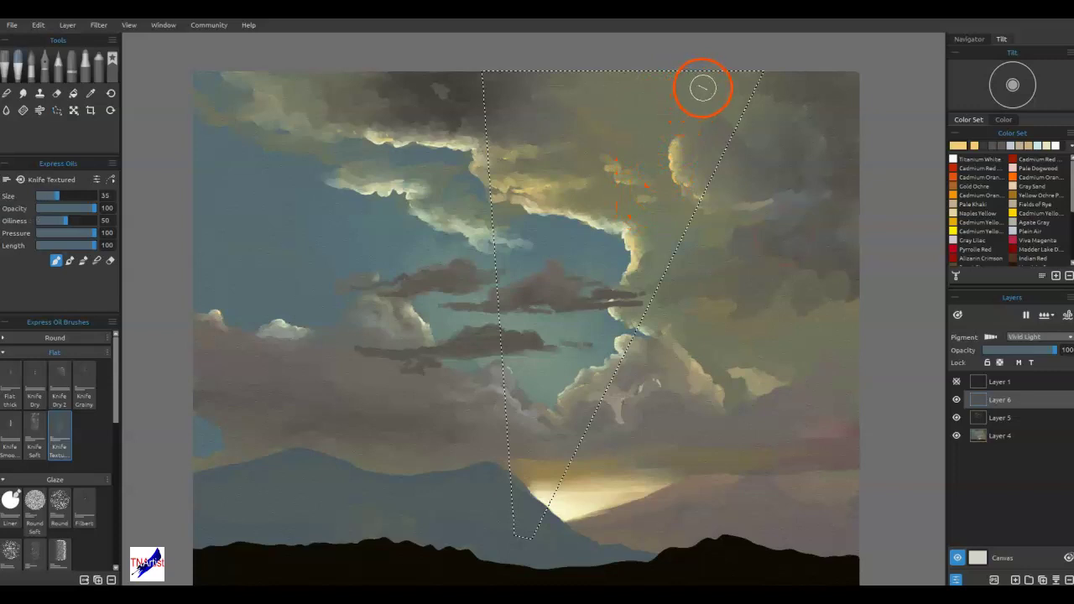
pyautogui.moveTo(748, 73); pyautogui.dragTo(732, 106)
pyautogui.moveTo(656, 256); pyautogui.dragTo(693, 187)
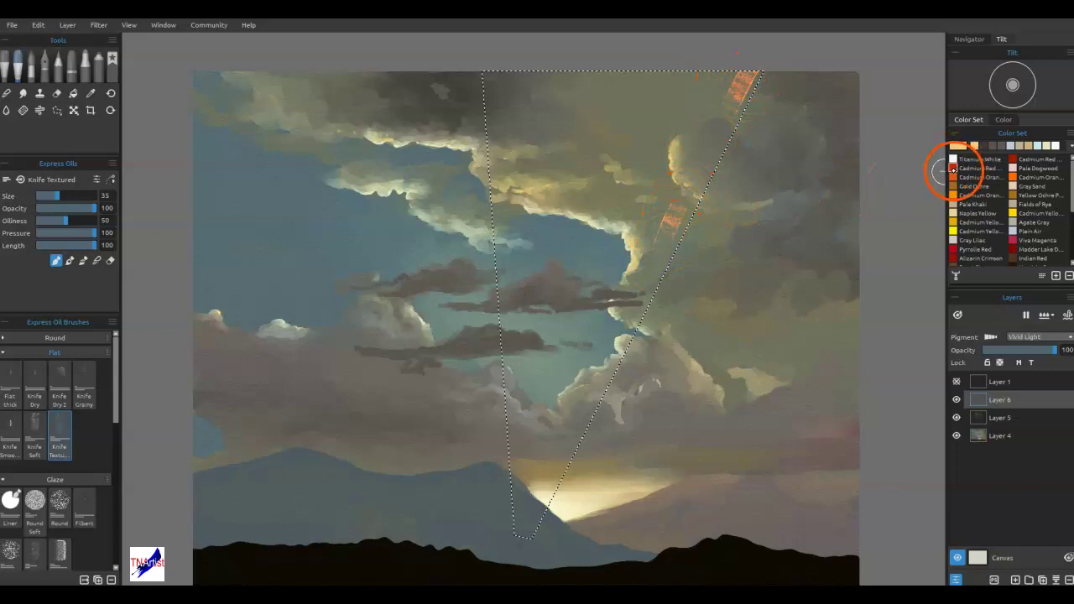
pyautogui.hotkey('ctrl', 'z')
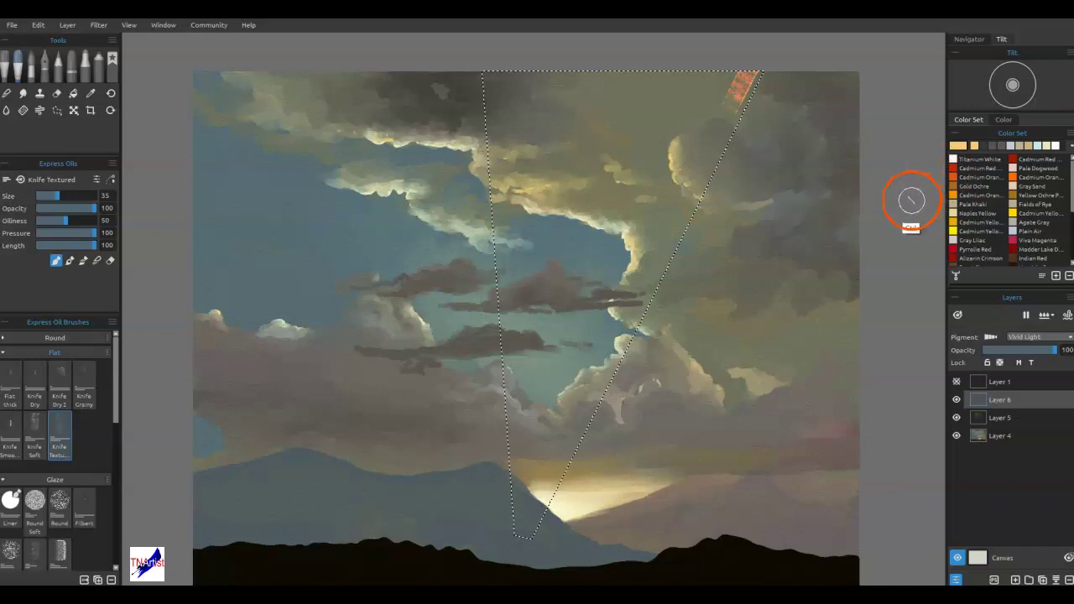
# - Return Layer 6 to Overlay blending and paint golden streaks down through the selected beam
pyautogui.click(1034, 338)
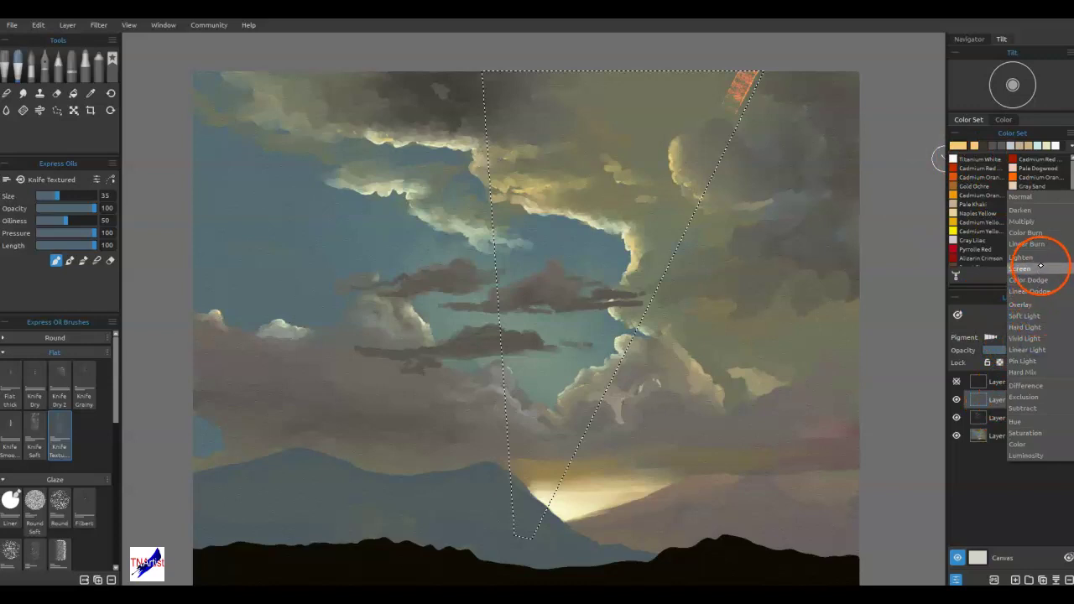
pyautogui.click(1036, 307)
pyautogui.moveTo(659, 168)
pyautogui.mouseDown()
pyautogui.moveTo(657, 286)
pyautogui.moveTo(669, 228)
pyautogui.moveTo(642, 288)
pyautogui.moveTo(640, 263)
pyautogui.moveTo(598, 227)
pyautogui.moveTo(611, 180)
pyautogui.moveTo(594, 268)
pyautogui.moveTo(611, 267)
pyautogui.moveTo(514, 223)
pyautogui.moveTo(520, 175)
pyautogui.moveTo(546, 314)
pyautogui.moveTo(568, 318)
pyautogui.moveTo(569, 374)
pyautogui.moveTo(546, 376)
pyautogui.moveTo(599, 319)
pyautogui.moveTo(629, 336)
pyautogui.moveTo(680, 216)
pyautogui.moveTo(643, 77)
pyautogui.moveTo(601, 134)
pyautogui.moveTo(586, 70)
pyautogui.moveTo(546, 146)
pyautogui.mouseUp()
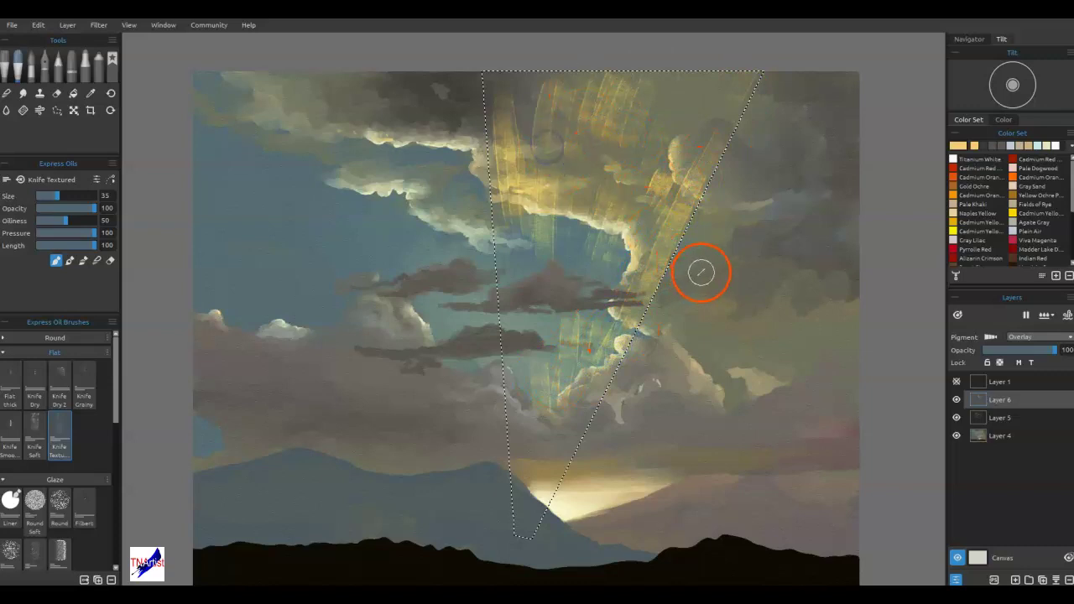
# - Blend the golden streaks into soft rays at brush size 60, following the beam downward across its full width
pyautogui.press('n')
pyautogui.moveTo(689, 278)
pyautogui.mouseDown()
pyautogui.moveTo(698, 183)
pyautogui.moveTo(680, 155)
pyautogui.moveTo(681, 170)
pyautogui.moveTo(694, 159)
pyautogui.moveTo(662, 235)
pyautogui.mouseUp()
pyautogui.press(']')
pyautogui.moveTo(722, 120)
pyautogui.mouseDown()
pyautogui.moveTo(638, 303)
pyautogui.moveTo(715, 102)
pyautogui.moveTo(595, 367)
pyautogui.mouseUp()
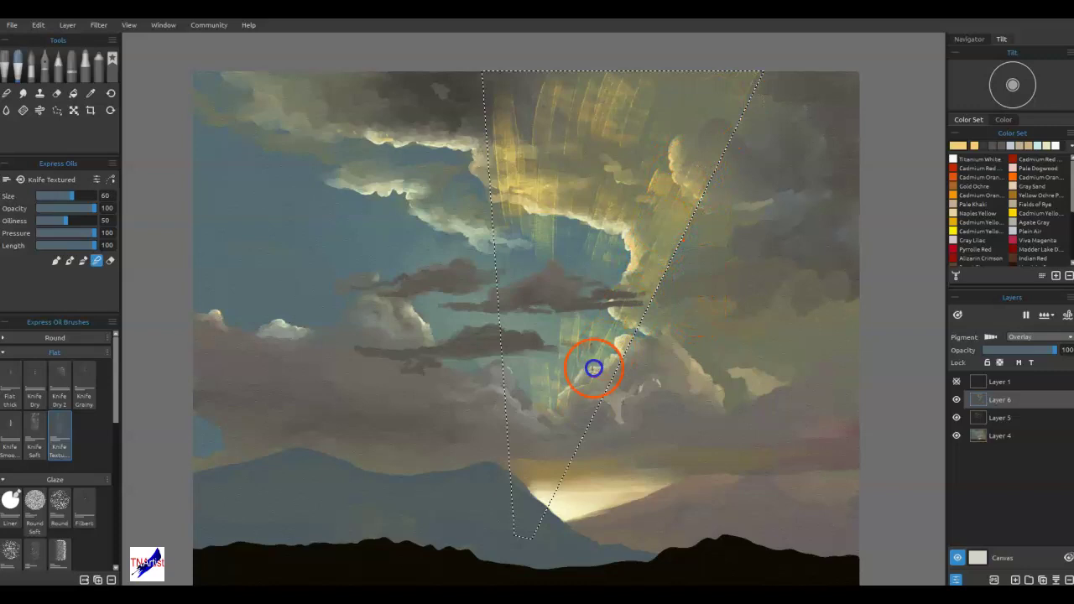
pyautogui.moveTo(695, 84)
pyautogui.mouseDown()
pyautogui.moveTo(634, 173)
pyautogui.moveTo(566, 406)
pyautogui.mouseUp()
pyautogui.moveTo(626, 73)
pyautogui.mouseDown()
pyautogui.moveTo(573, 235)
pyautogui.moveTo(549, 402)
pyautogui.mouseUp()
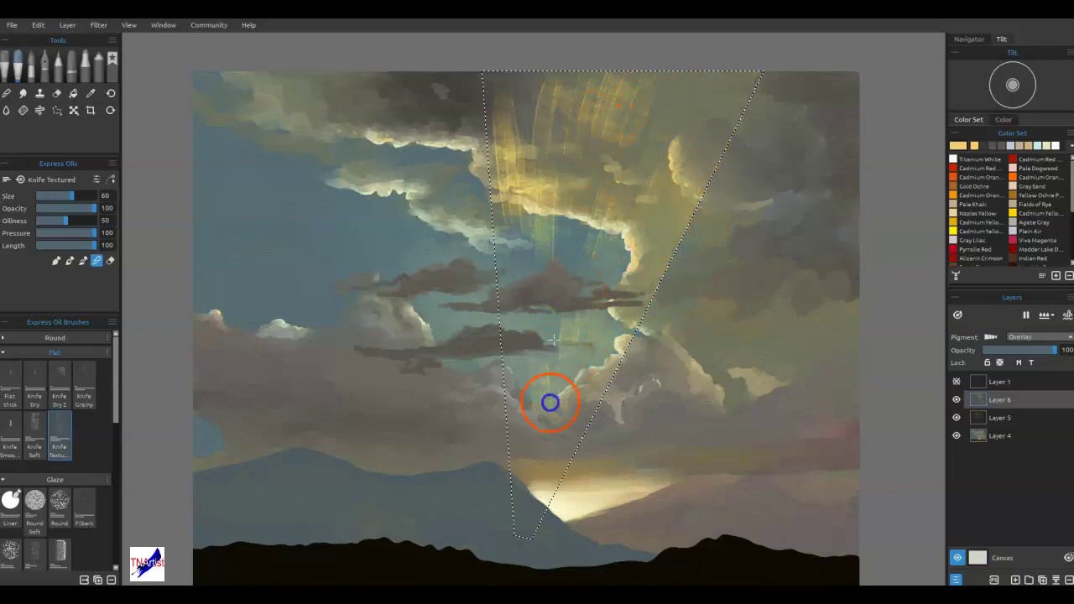
pyautogui.moveTo(548, 75)
pyautogui.mouseDown()
pyautogui.moveTo(516, 161)
pyautogui.moveTo(526, 399)
pyautogui.mouseUp()
pyautogui.moveTo(491, 82); pyautogui.dragTo(491, 333)
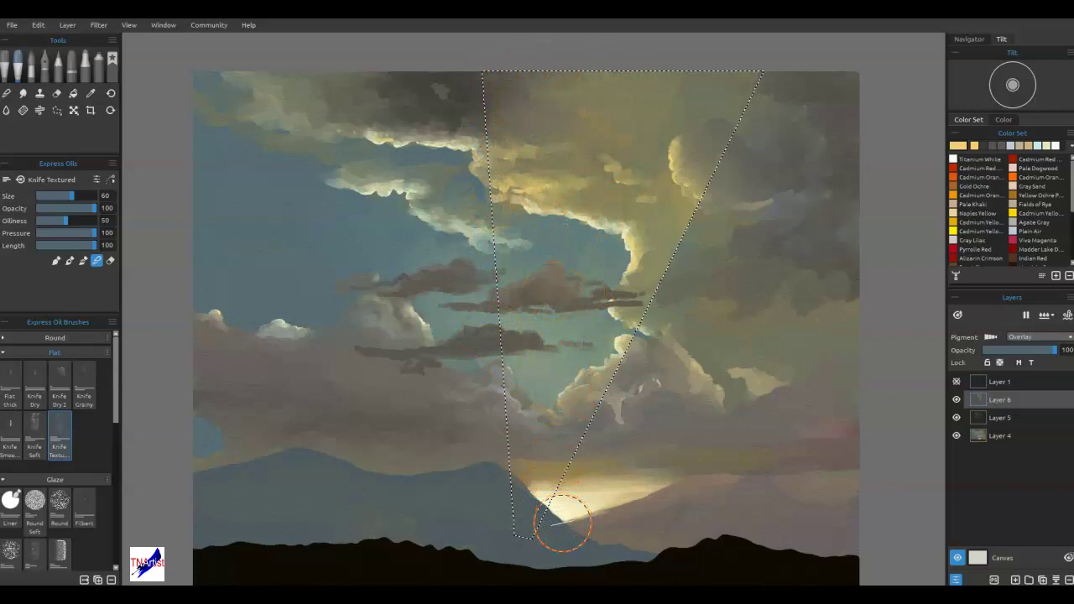
# - Even out the beam's glow with more long blending strokes towards the horizon and clear the selection
pyautogui.moveTo(697, 133); pyautogui.dragTo(604, 367)
pyautogui.moveTo(729, 91); pyautogui.dragTo(597, 366)
pyautogui.moveTo(698, 123); pyautogui.dragTo(582, 364)
pyautogui.moveTo(695, 99); pyautogui.dragTo(567, 372)
pyautogui.moveTo(666, 59); pyautogui.dragTo(551, 352)
pyautogui.moveTo(581, 149); pyautogui.dragTo(544, 394)
pyautogui.click(604, 42)
pyautogui.moveTo(638, 363)
pyautogui.mouseDown()
pyautogui.moveTo(645, 409)
pyautogui.moveTo(643, 353)
pyautogui.moveTo(652, 364)
pyautogui.mouseUp()
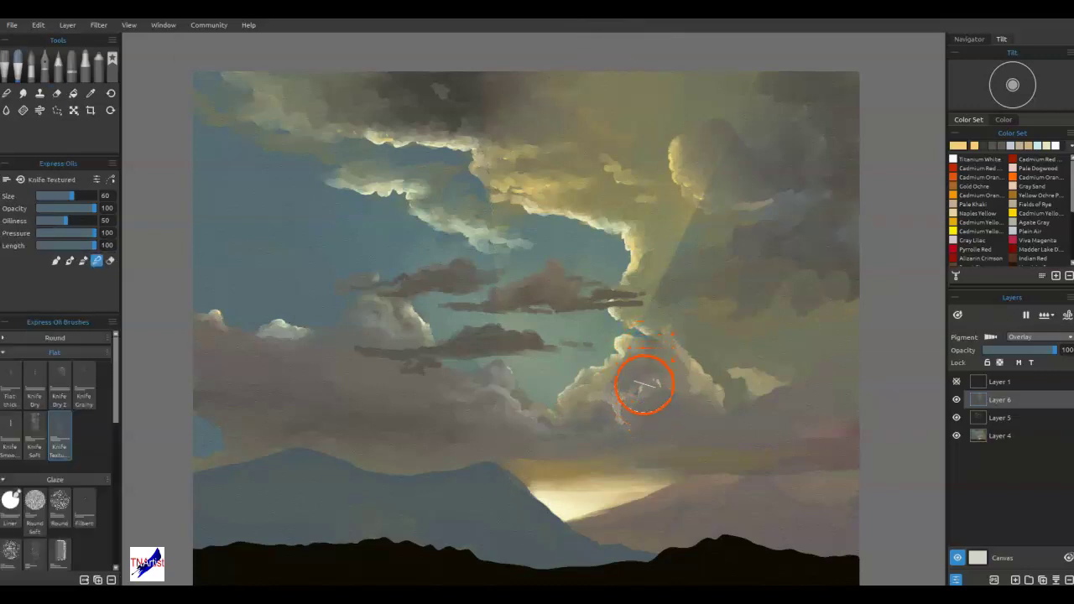
# - With the Round Soft 2 eraser at size 14, remove the beam's glow from the dark wispy clouds and the lower cloud bank
pyautogui.press('e')
pyautogui.press('[')
pyautogui.press('[')
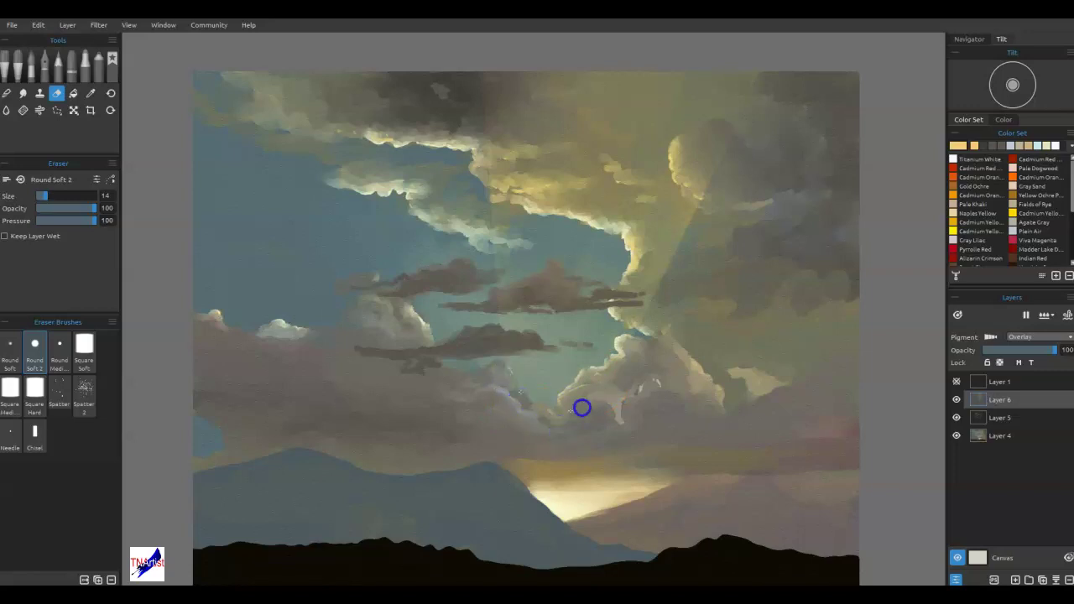
pyautogui.moveTo(665, 280)
pyautogui.mouseDown()
pyautogui.moveTo(647, 342)
pyautogui.moveTo(569, 297)
pyautogui.moveTo(519, 287)
pyautogui.moveTo(488, 346)
pyautogui.mouseUp()
pyautogui.moveTo(535, 296)
pyautogui.mouseDown()
pyautogui.moveTo(529, 284)
pyautogui.moveTo(521, 291)
pyautogui.mouseUp()
pyautogui.click(681, 341)
# - Erase the beam's glow over the upper-right cloud and soften its hard right edge down to the sky opening
pyautogui.moveTo(734, 148)
pyautogui.mouseDown()
pyautogui.moveTo(707, 177)
pyautogui.moveTo(699, 130)
pyautogui.moveTo(716, 120)
pyautogui.moveTo(700, 173)
pyautogui.mouseUp()
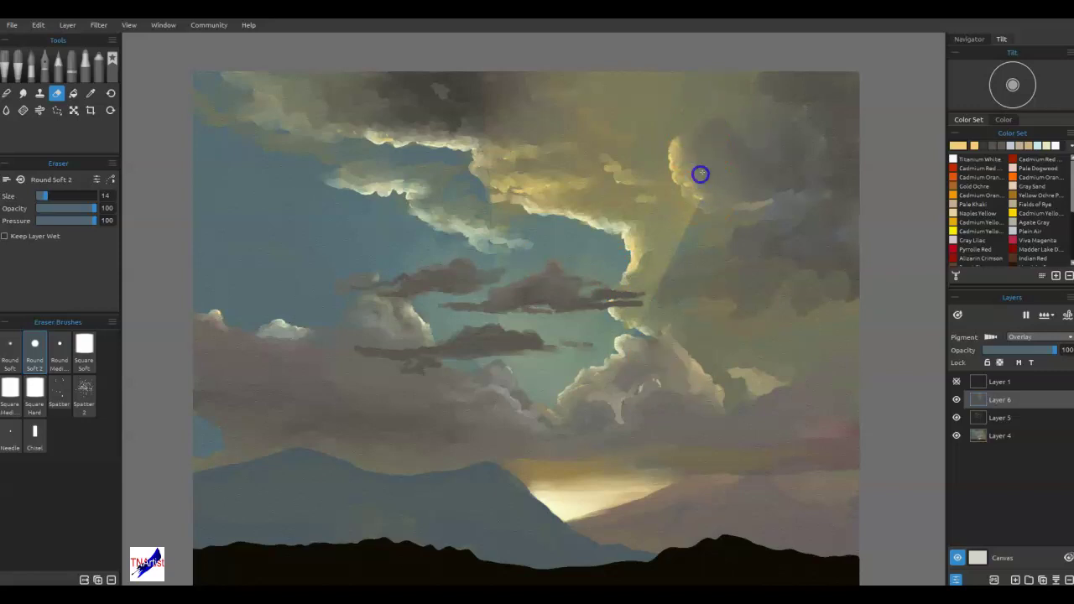
pyautogui.moveTo(738, 92); pyautogui.dragTo(743, 92)
pyautogui.moveTo(683, 232); pyautogui.dragTo(664, 268)
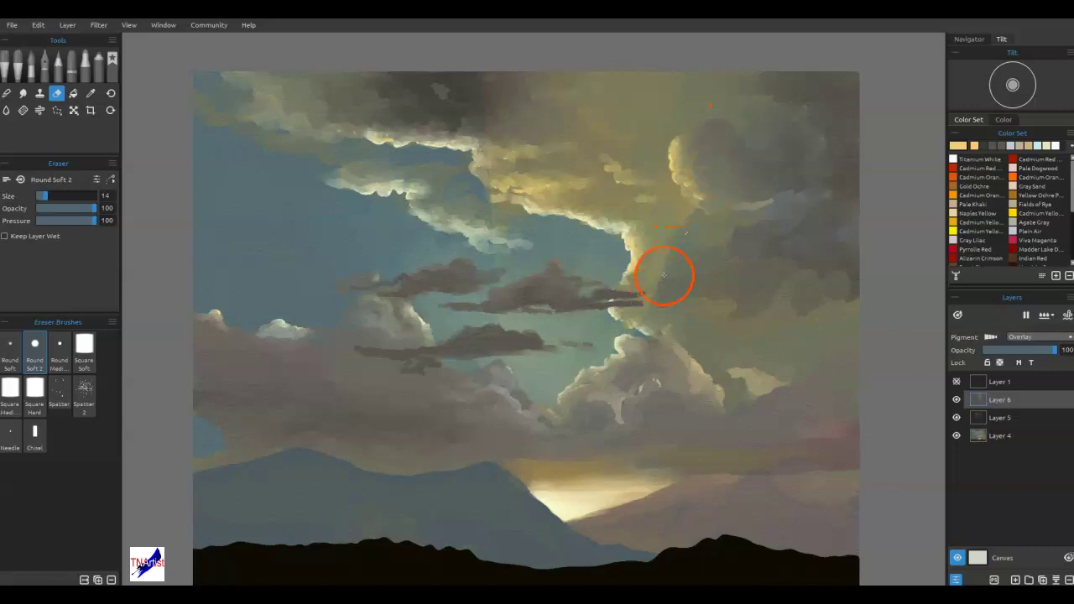
pyautogui.moveTo(640, 317); pyautogui.dragTo(651, 299)
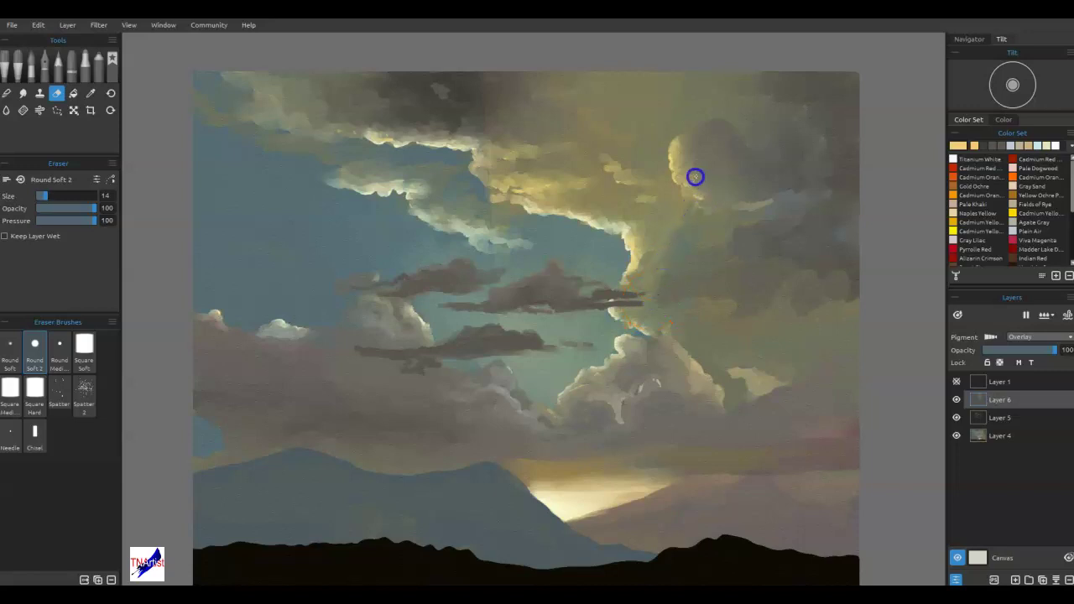
# - Fade the rest of the beam with long soft eraser strokes at size 45 from the upper clouds down to the horizon
pyautogui.moveTo(713, 186)
pyautogui.mouseDown()
pyautogui.moveTo(737, 372)
pyautogui.moveTo(722, 320)
pyautogui.moveTo(531, 278)
pyautogui.moveTo(506, 118)
pyautogui.moveTo(499, 212)
pyautogui.moveTo(514, 174)
pyautogui.moveTo(549, 220)
pyautogui.moveTo(495, 173)
pyautogui.moveTo(490, 216)
pyautogui.mouseUp()
pyautogui.moveTo(481, 57)
pyautogui.mouseDown()
pyautogui.moveTo(496, 143)
pyautogui.moveTo(490, 56)
pyautogui.moveTo(529, 206)
pyautogui.moveTo(565, 147)
pyautogui.moveTo(525, 92)
pyautogui.moveTo(515, 116)
pyautogui.moveTo(528, 84)
pyautogui.mouseUp()
pyautogui.moveTo(565, 50); pyautogui.dragTo(549, 176)
pyautogui.moveTo(595, 55); pyautogui.dragTo(548, 300)
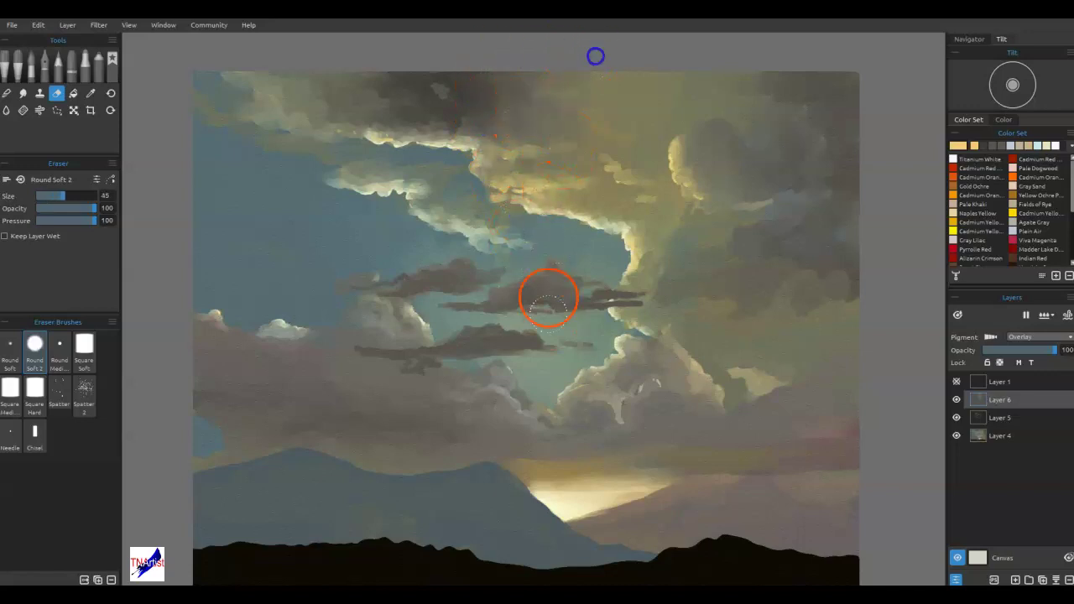
pyautogui.moveTo(602, 79); pyautogui.dragTo(564, 296)
pyautogui.moveTo(666, 86); pyautogui.dragTo(619, 267)
pyautogui.moveTo(590, 325)
pyautogui.mouseDown()
pyautogui.moveTo(631, 323)
pyautogui.moveTo(731, 235)
pyautogui.moveTo(725, 275)
pyautogui.mouseUp()
pyautogui.moveTo(647, 333); pyautogui.dragTo(628, 461)
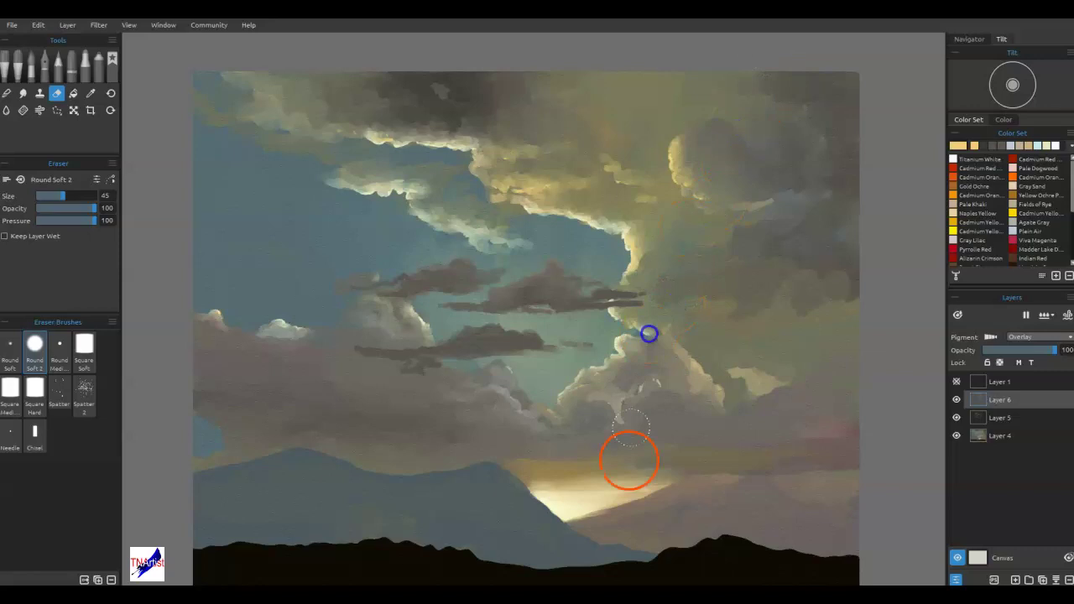
pyautogui.moveTo(740, 95); pyautogui.dragTo(668, 240)
pyautogui.moveTo(643, 374); pyautogui.dragTo(643, 527)
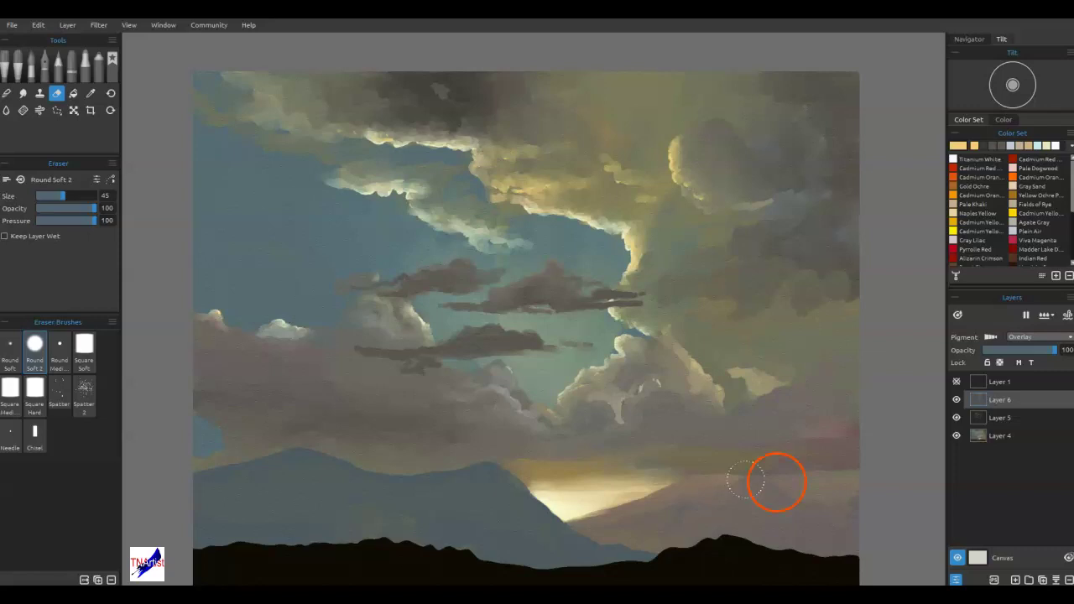
# - Merge Layers 4, 5 and 6 into a single layer and turn on pigment mixing for it
pyautogui.press('ctrl')
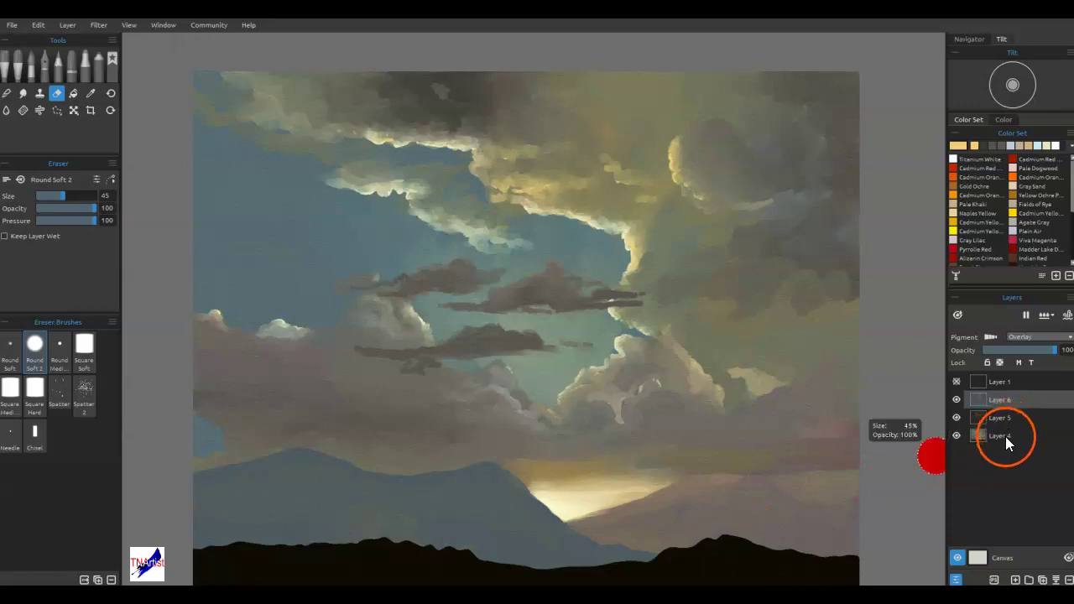
pyautogui.click(1006, 433)
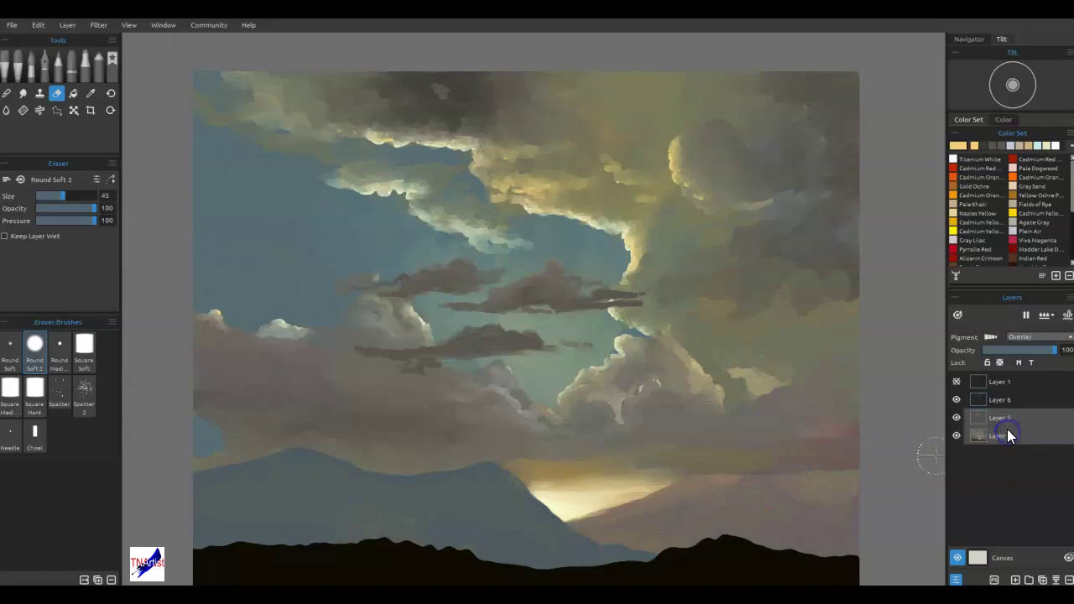
pyautogui.click(1000, 401)
pyautogui.keyDown('shift'); pyautogui.click(999, 437); pyautogui.keyUp('shift')
pyautogui.click(1056, 580)
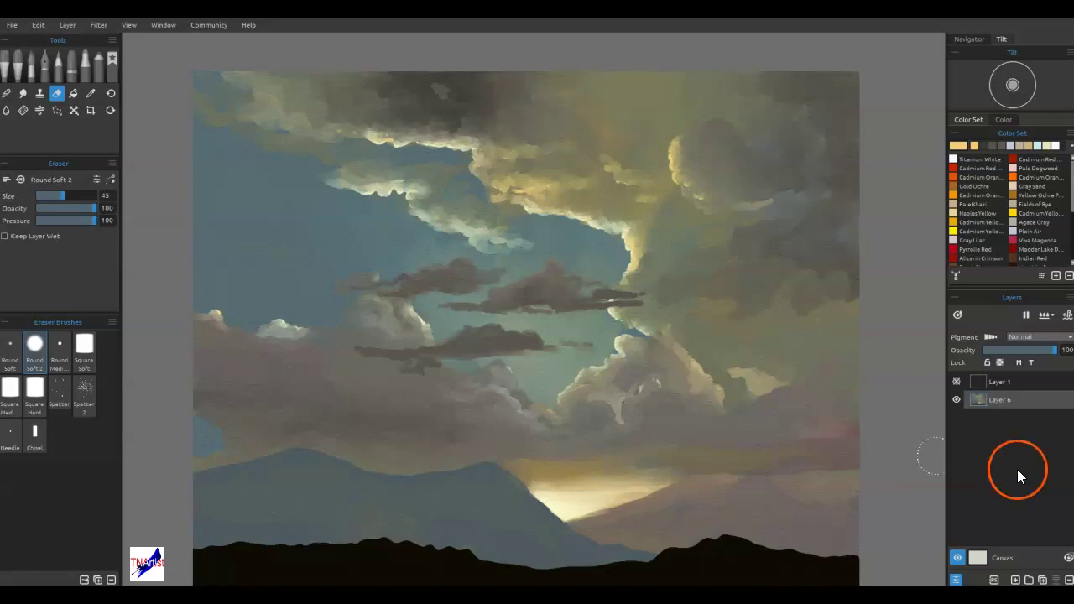
pyautogui.click(1020, 335)
pyautogui.click(997, 401)
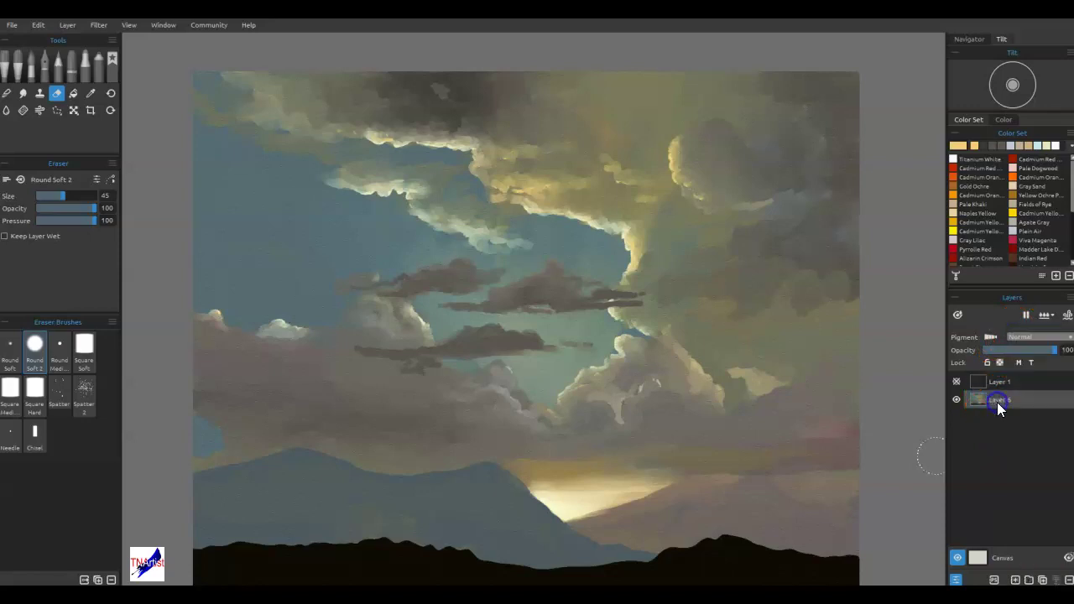
pyautogui.click(988, 335)
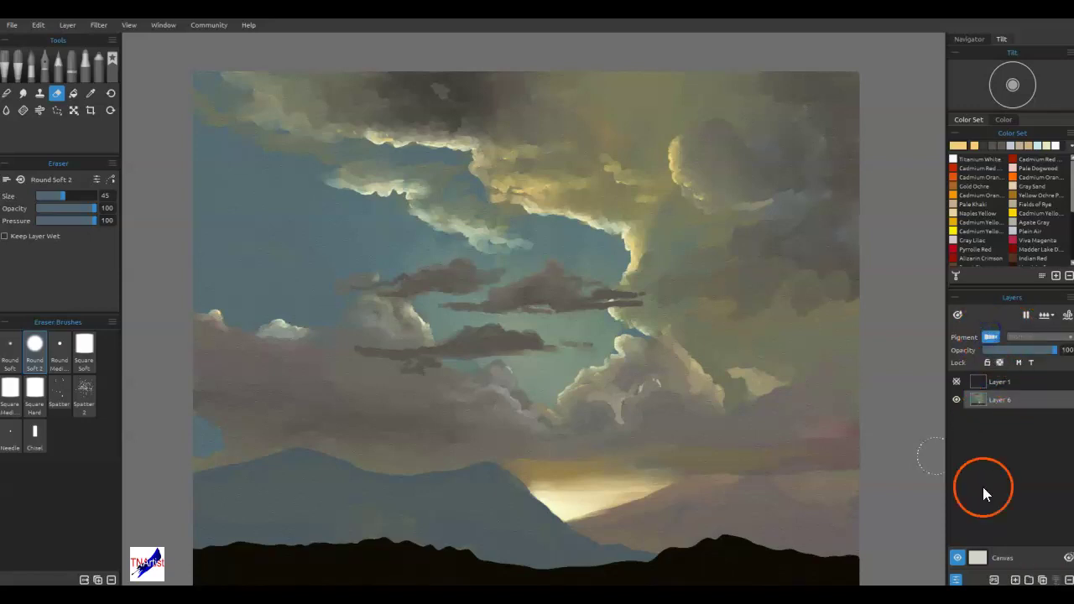
# - Add a new layer above the merged painting, turn off its pigment mixing and set it to Overlay
pyautogui.click(1016, 577)
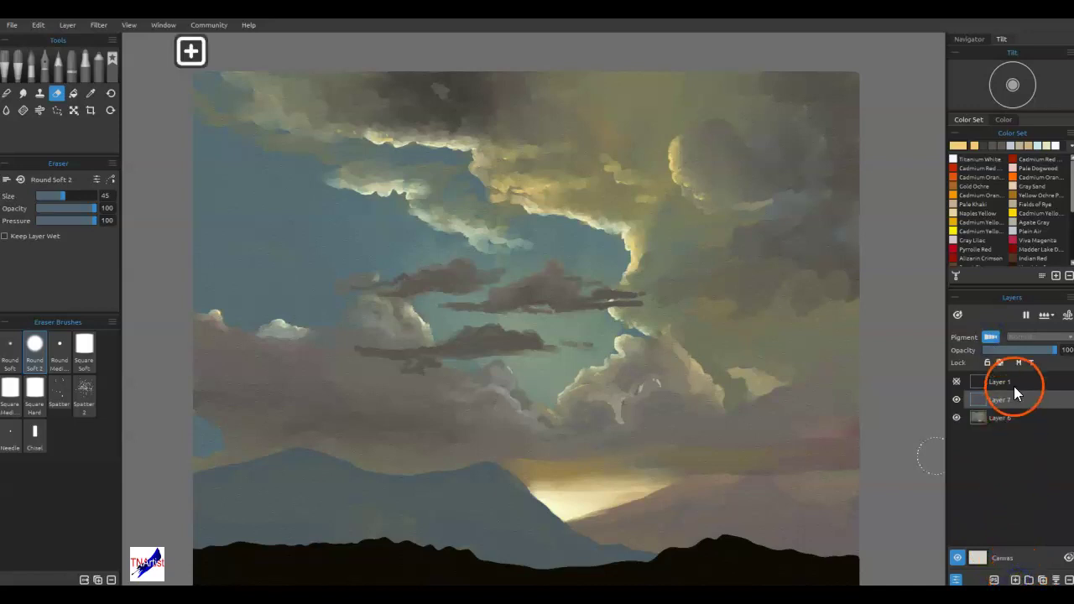
pyautogui.click(993, 339)
pyautogui.click(1028, 336)
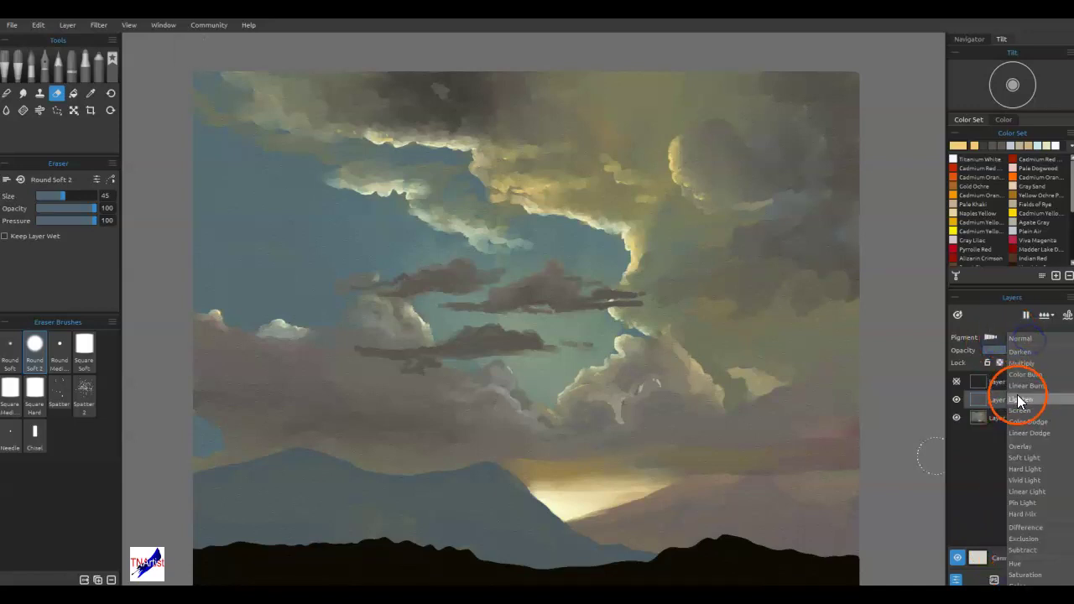
pyautogui.click(1022, 446)
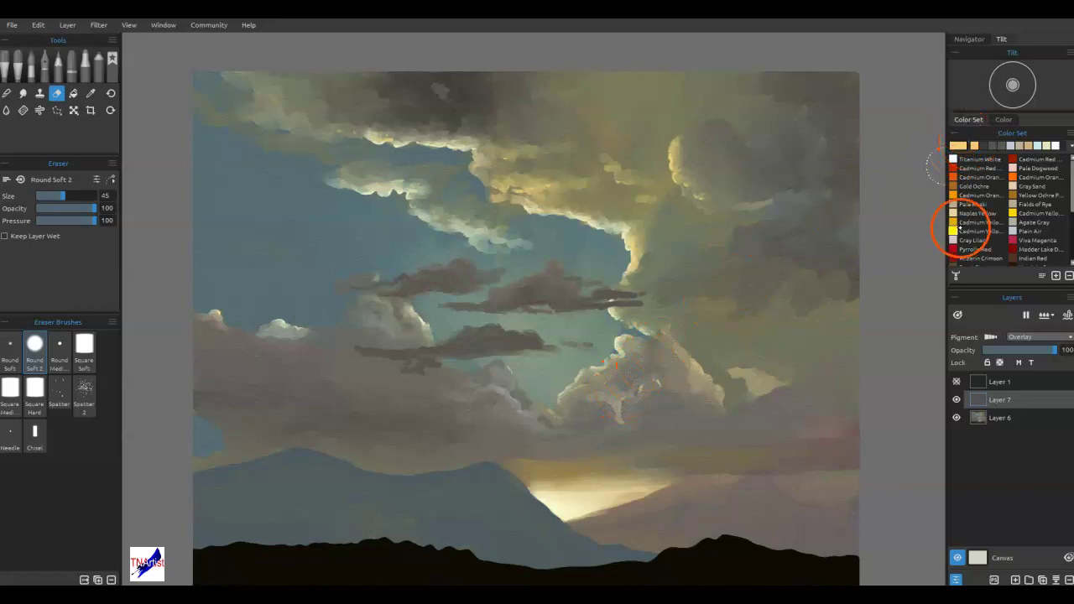
# - Spray pale cream light over the horizon glow using the Spray airbrush at size 20 and opacity 54
pyautogui.press('b')
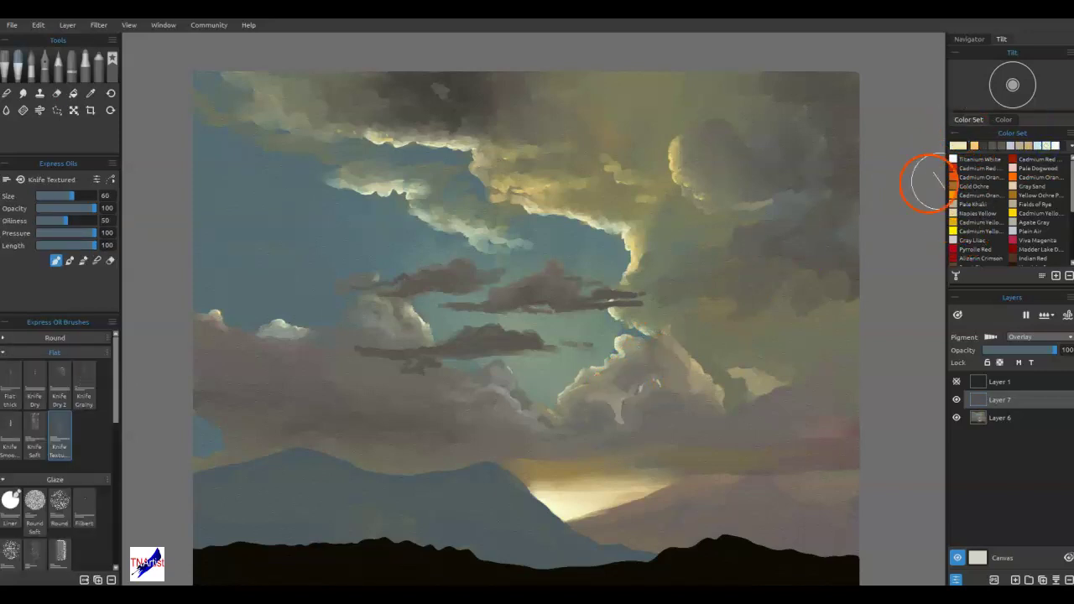
pyautogui.click(99, 65)
pyautogui.moveTo(545, 491)
pyautogui.mouseDown()
pyautogui.moveTo(582, 465)
pyautogui.moveTo(626, 501)
pyautogui.moveTo(553, 505)
pyautogui.moveTo(597, 501)
pyautogui.moveTo(589, 518)
pyautogui.moveTo(679, 488)
pyautogui.moveTo(630, 515)
pyautogui.moveTo(580, 521)
pyautogui.moveTo(596, 522)
pyautogui.moveTo(627, 521)
pyautogui.moveTo(704, 487)
pyautogui.moveTo(657, 493)
pyautogui.moveTo(707, 477)
pyautogui.moveTo(737, 495)
pyautogui.moveTo(687, 494)
pyautogui.moveTo(718, 515)
pyautogui.moveTo(700, 496)
pyautogui.moveTo(732, 485)
pyautogui.moveTo(709, 494)
pyautogui.moveTo(523, 485)
pyautogui.moveTo(619, 486)
pyautogui.moveTo(663, 448)
pyautogui.moveTo(652, 322)
pyautogui.moveTo(695, 460)
pyautogui.moveTo(675, 450)
pyautogui.moveTo(604, 467)
pyautogui.moveTo(632, 472)
pyautogui.mouseUp()
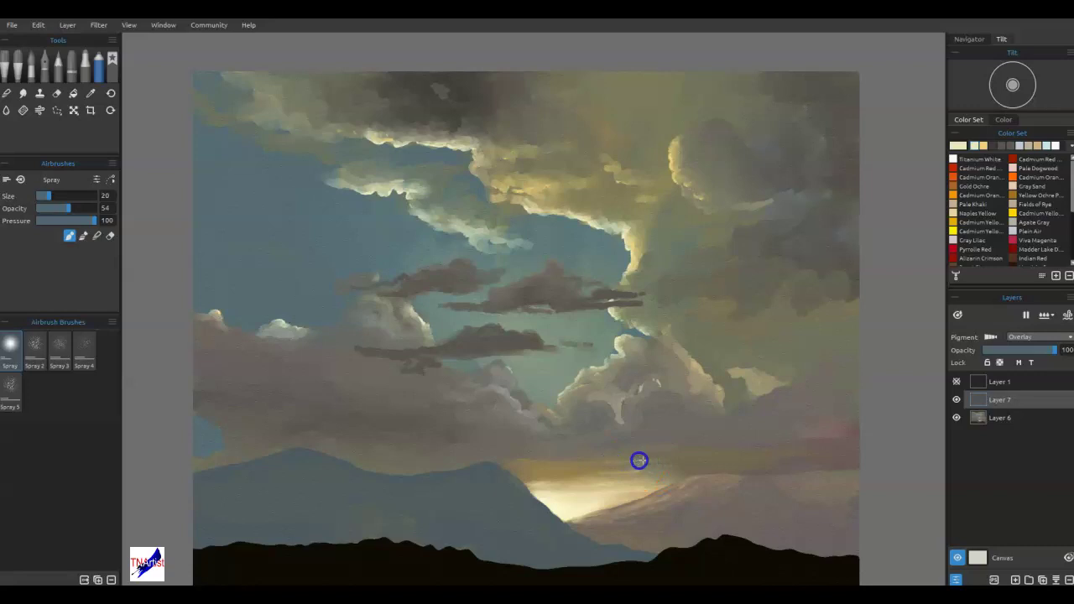
# - Spray pale light streaks into the cloud band just above the horizon glow, sampling the glow's bright cream as colour
pyautogui.click(577, 469)
pyautogui.click(577, 469)
pyautogui.click(578, 469)
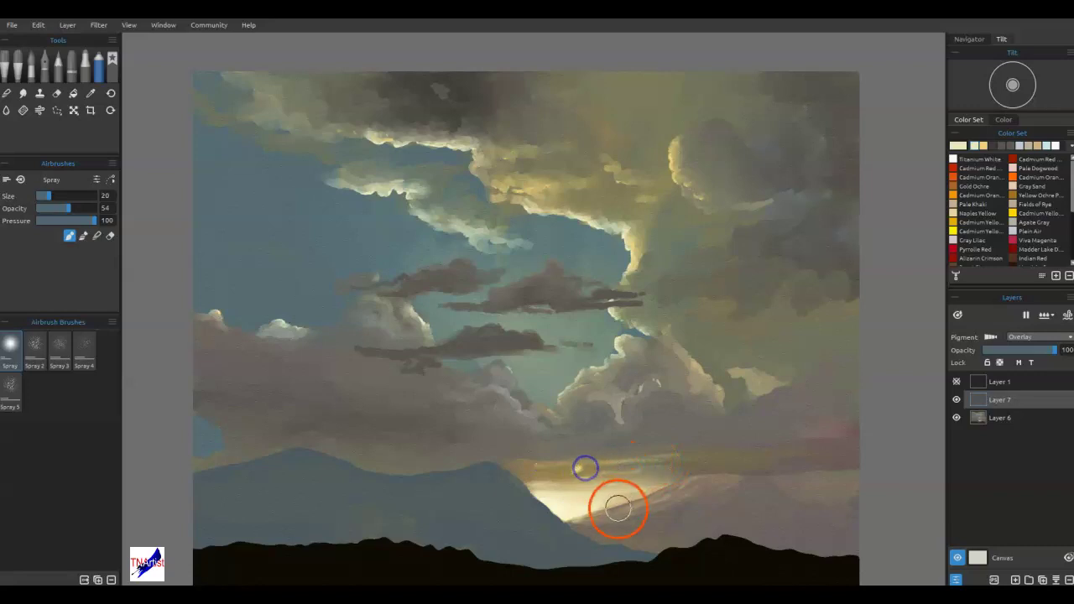
pyautogui.keyDown('alt'); pyautogui.click(560, 506); pyautogui.keyUp('alt')
pyautogui.click(579, 470)
pyautogui.click(582, 470)
pyautogui.press('b')
pyautogui.moveTo(596, 471)
pyautogui.mouseDown()
pyautogui.moveTo(558, 470)
pyautogui.moveTo(640, 462)
pyautogui.mouseUp()
# - Blend the new light streaks above the horizon glow with the Spray airbrush at size 8
pyautogui.press('[')
pyautogui.press('[')
pyautogui.press('[')
pyautogui.press('[')
pyautogui.press('[')
pyautogui.press('[')
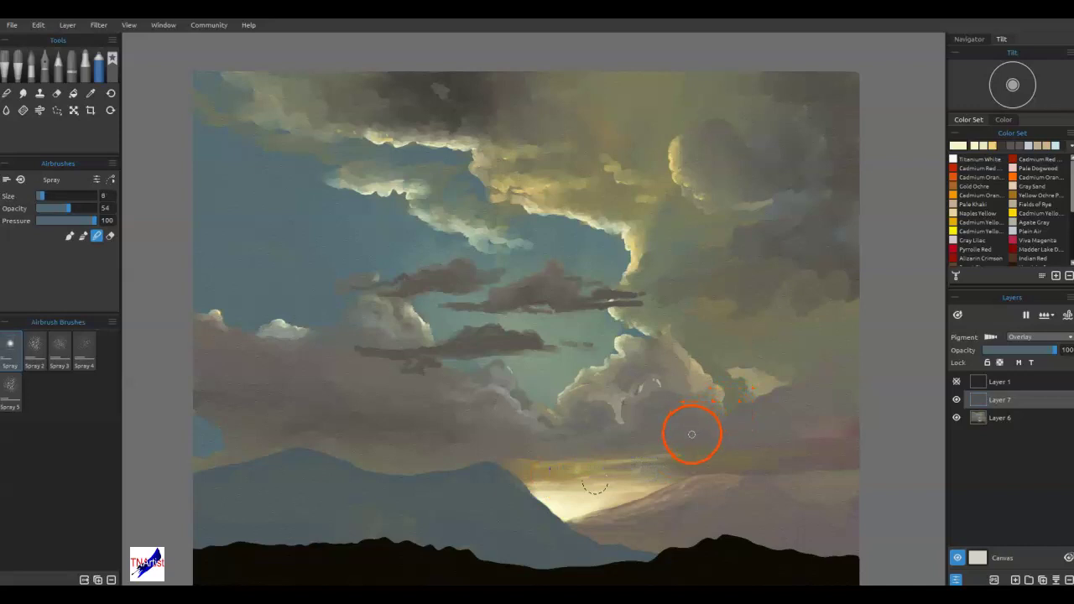
pyautogui.moveTo(601, 474); pyautogui.dragTo(561, 472)
pyautogui.moveTo(658, 466)
pyautogui.mouseDown()
pyautogui.moveTo(628, 453)
pyautogui.moveTo(690, 454)
pyautogui.moveTo(522, 456)
pyautogui.mouseUp()
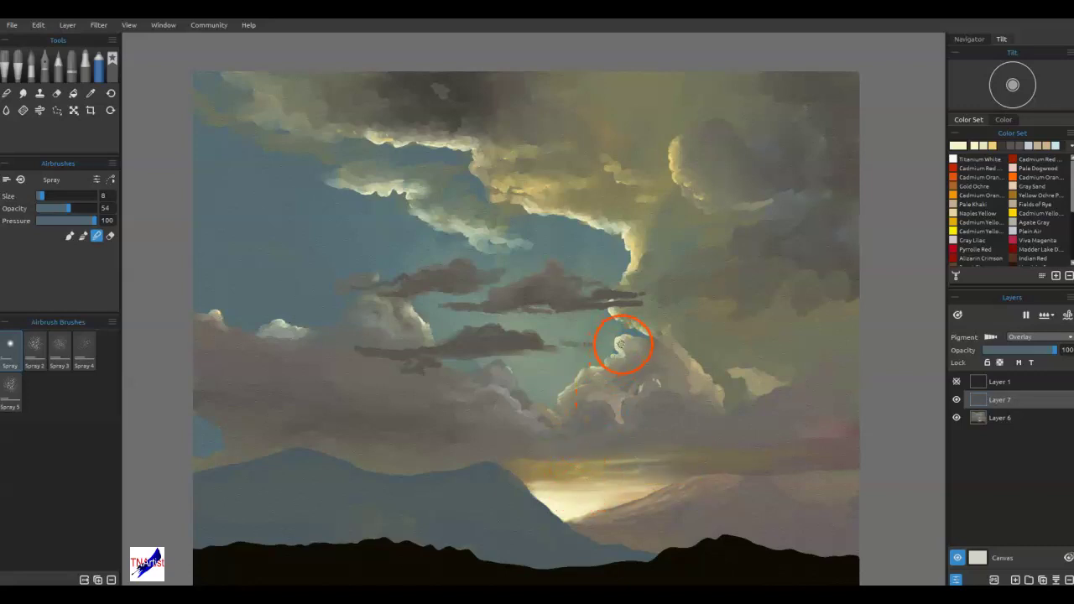
# - Spray cream rim light at size 8 along the central cumulus edge and the bright cloud edge above it
pyautogui.press('b')
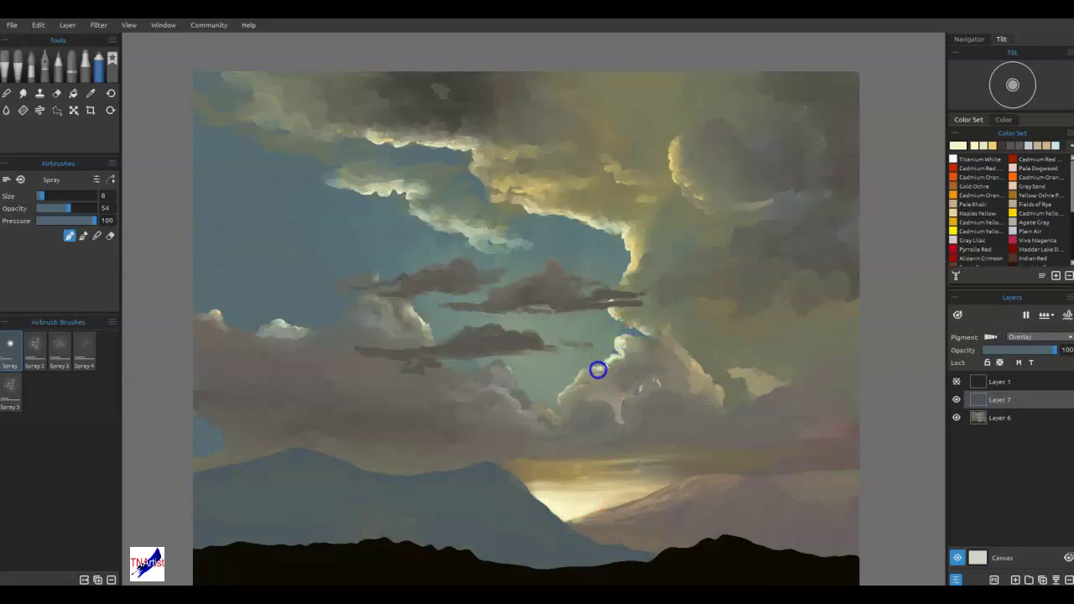
pyautogui.moveTo(621, 318)
pyautogui.mouseDown()
pyautogui.moveTo(630, 321)
pyautogui.moveTo(596, 370)
pyautogui.mouseUp()
pyautogui.moveTo(648, 251); pyautogui.dragTo(634, 257)
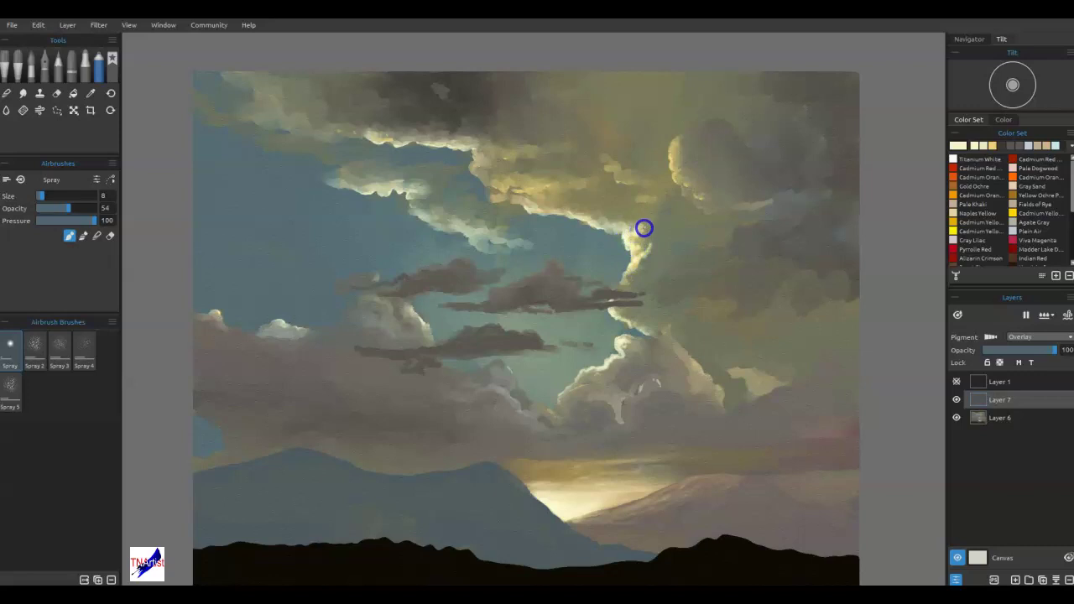
pyautogui.click(640, 222)
pyautogui.moveTo(585, 219)
pyautogui.mouseDown()
pyautogui.moveTo(623, 221)
pyautogui.moveTo(636, 250)
pyautogui.mouseUp()
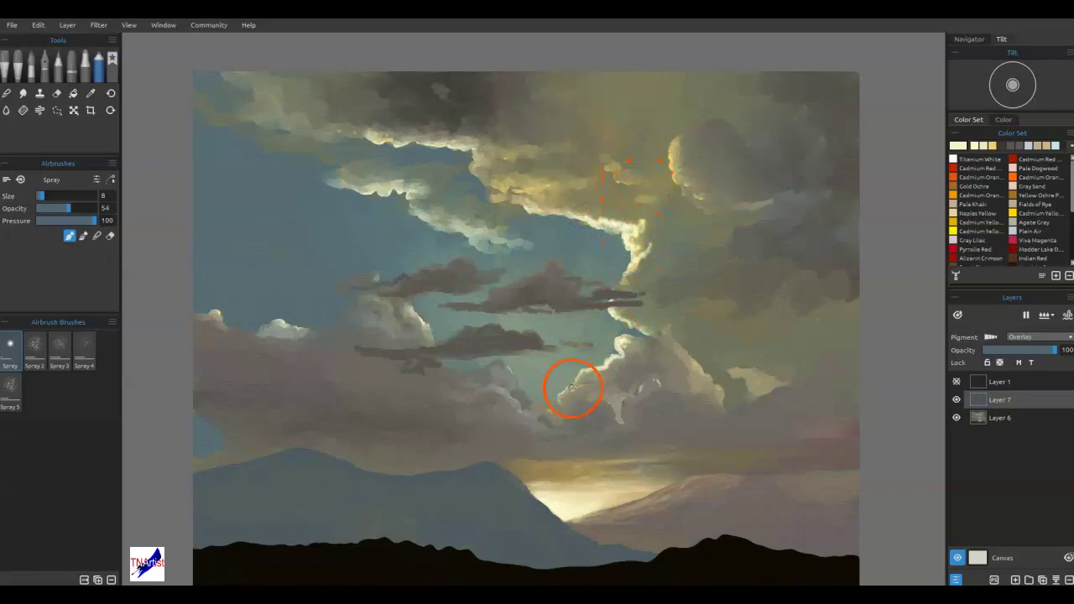
pyautogui.moveTo(571, 390)
pyautogui.mouseDown()
pyautogui.moveTo(553, 409)
pyautogui.moveTo(587, 407)
pyautogui.moveTo(650, 313)
pyautogui.mouseUp()
# - Blend the fresh rim light on the central cumulus and the upper cloud edge into the surrounding clouds
pyautogui.press('n')
pyautogui.moveTo(614, 360); pyautogui.dragTo(629, 352)
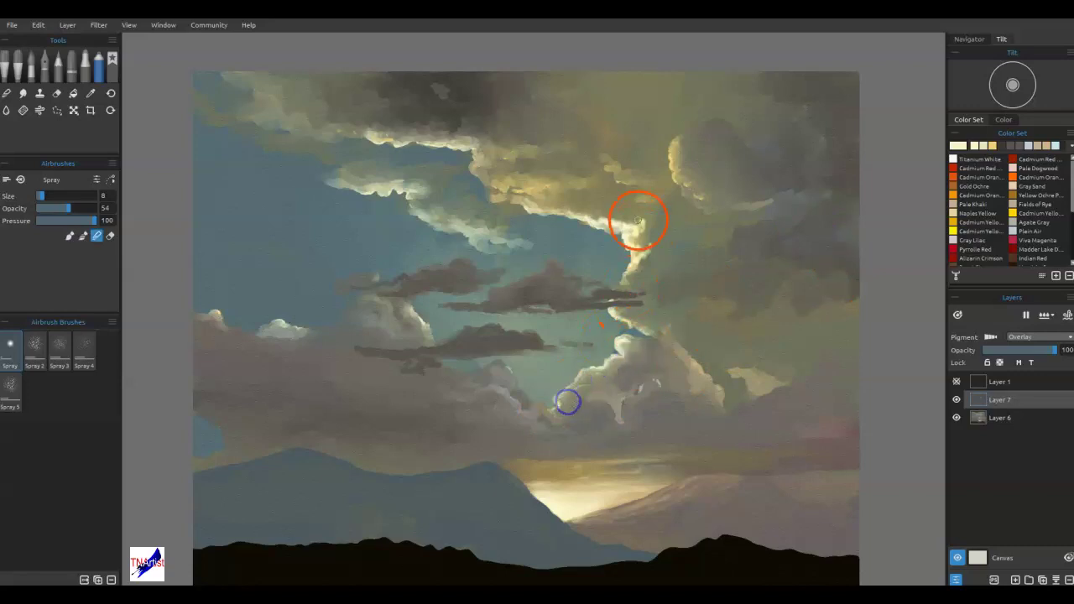
pyautogui.moveTo(638, 222); pyautogui.dragTo(605, 217)
pyautogui.moveTo(629, 222); pyautogui.dragTo(580, 214)
pyautogui.moveTo(677, 265)
pyautogui.mouseDown()
pyautogui.moveTo(680, 234)
pyautogui.moveTo(670, 283)
pyautogui.mouseUp()
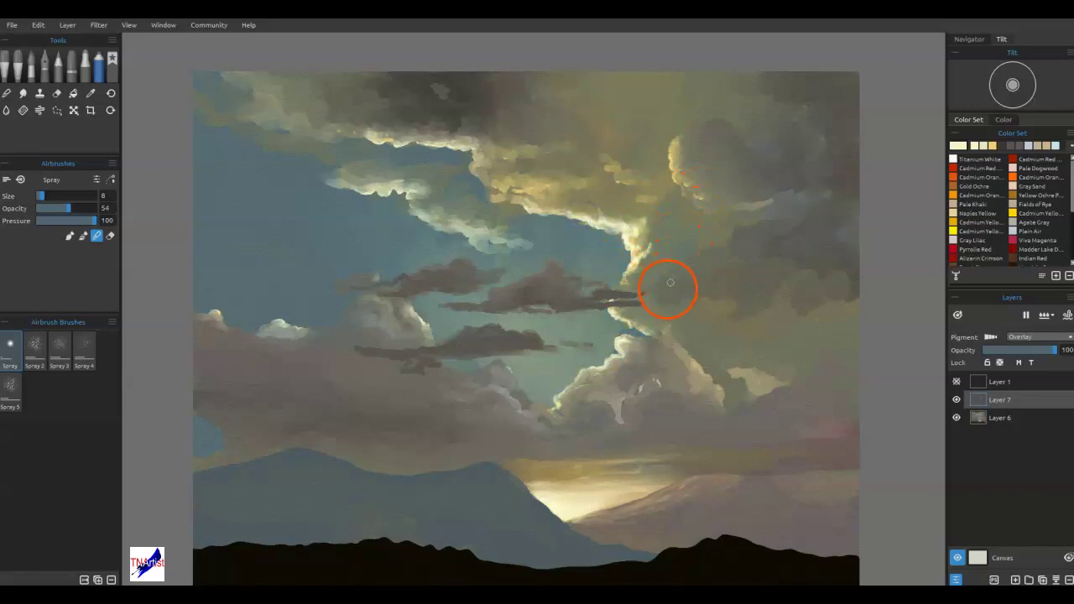
# - Spray cream highlights on the rounded cloud's sunlit edge and as streaks through the golden cloud bank
pyautogui.press('b')
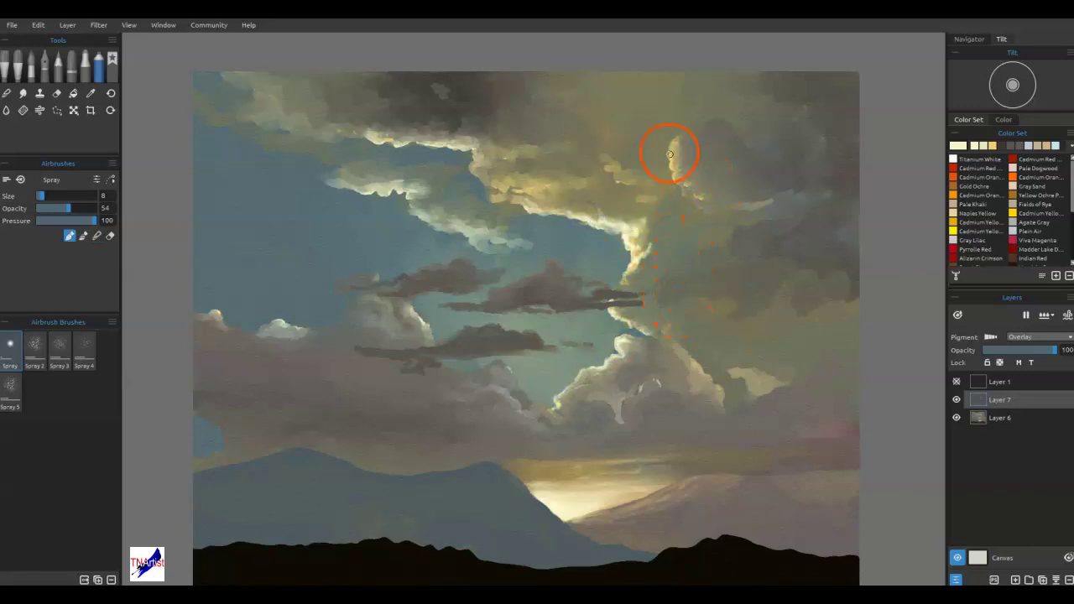
pyautogui.moveTo(671, 155); pyautogui.dragTo(674, 158)
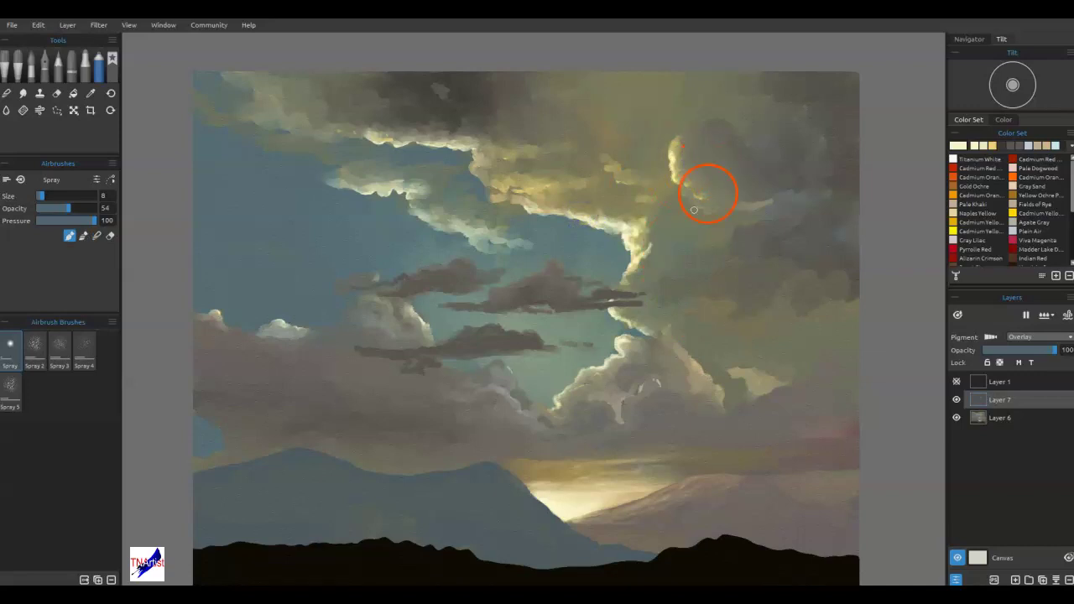
pyautogui.moveTo(520, 184)
pyautogui.mouseDown()
pyautogui.moveTo(502, 191)
pyautogui.moveTo(546, 182)
pyautogui.moveTo(497, 185)
pyautogui.mouseUp()
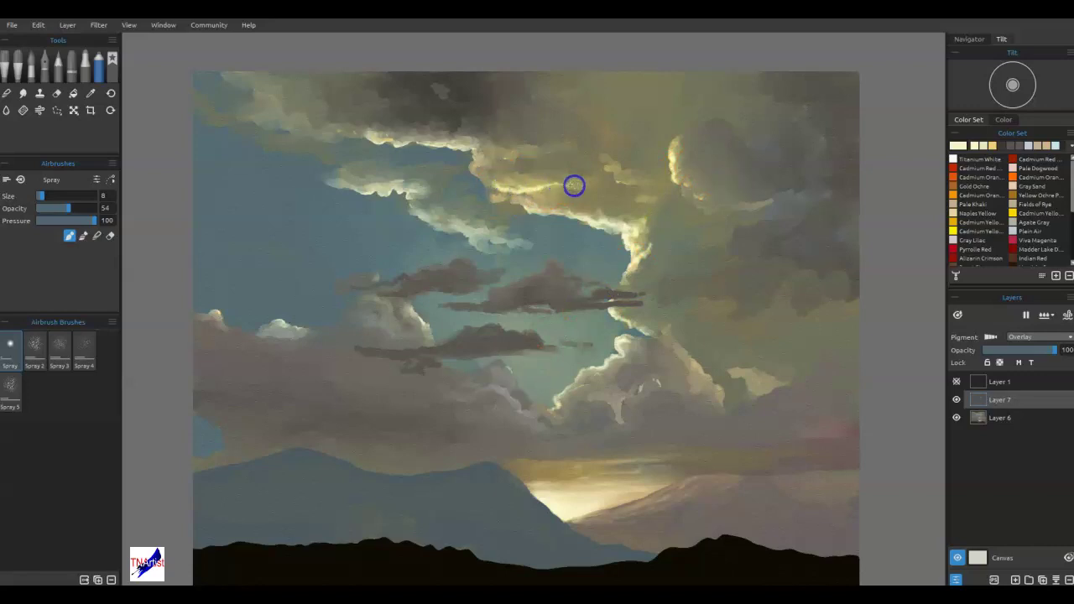
pyautogui.moveTo(551, 204)
pyautogui.mouseDown()
pyautogui.moveTo(563, 201)
pyautogui.moveTo(498, 194)
pyautogui.moveTo(561, 216)
pyautogui.moveTo(612, 218)
pyautogui.moveTo(575, 206)
pyautogui.moveTo(621, 215)
pyautogui.mouseUp()
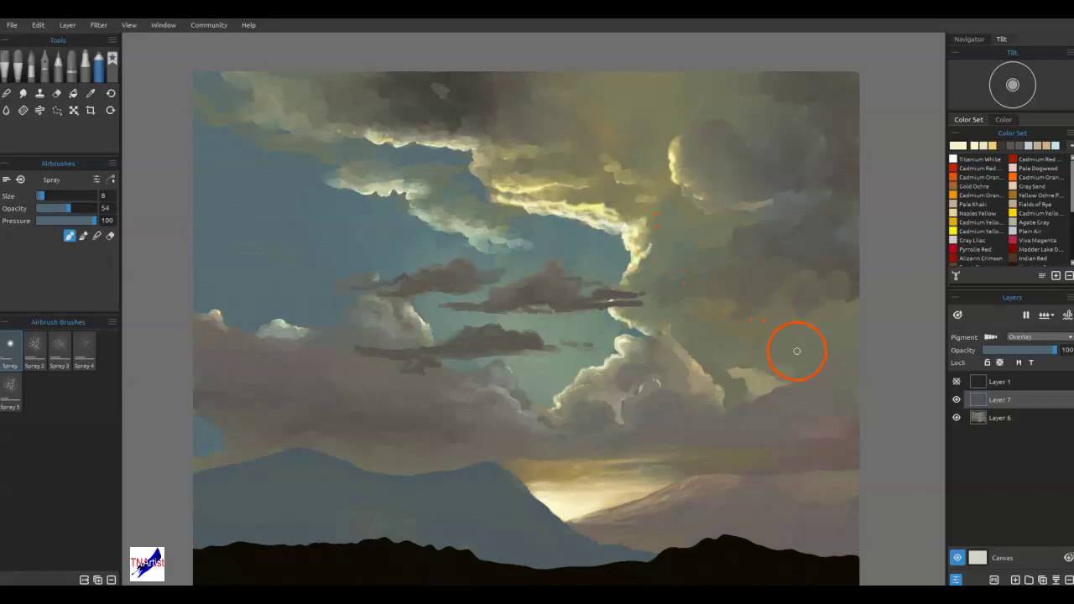
# - Accent the golden cloud's lower edge and the horizon glow with Titanium White, then blend the golden cloud highlights
pyautogui.click(966, 159)
pyautogui.moveTo(582, 212)
pyautogui.mouseDown()
pyautogui.moveTo(601, 207)
pyautogui.moveTo(546, 203)
pyautogui.mouseUp()
pyautogui.moveTo(549, 505); pyautogui.dragTo(537, 496)
pyautogui.moveTo(597, 426)
pyautogui.mouseDown()
pyautogui.moveTo(567, 496)
pyautogui.moveTo(539, 508)
pyautogui.moveTo(556, 504)
pyautogui.mouseUp()
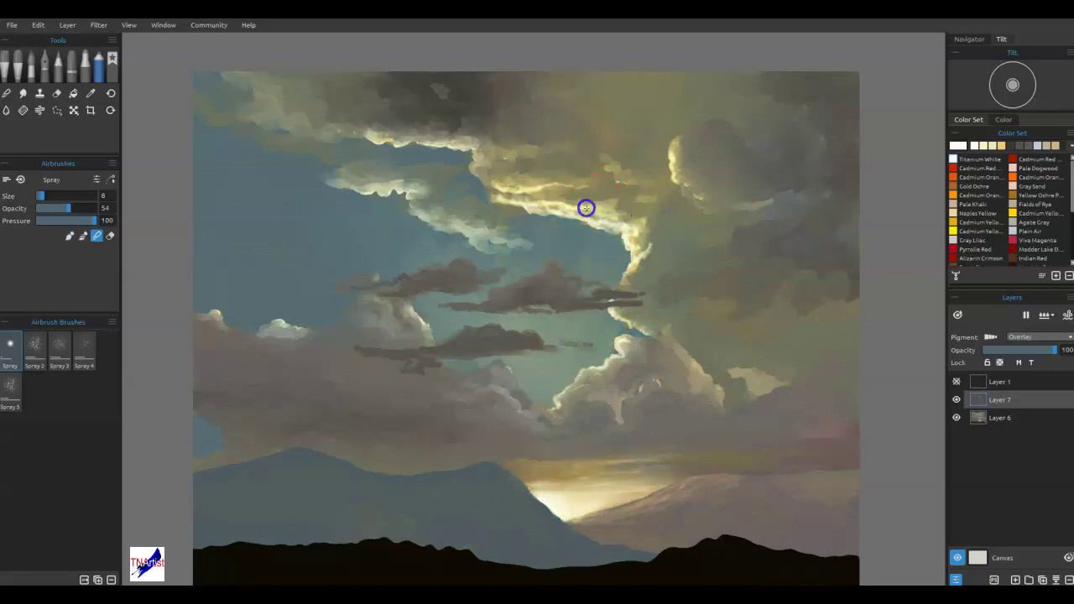
pyautogui.moveTo(581, 190)
pyautogui.mouseDown()
pyautogui.moveTo(533, 203)
pyautogui.moveTo(492, 195)
pyautogui.mouseUp()
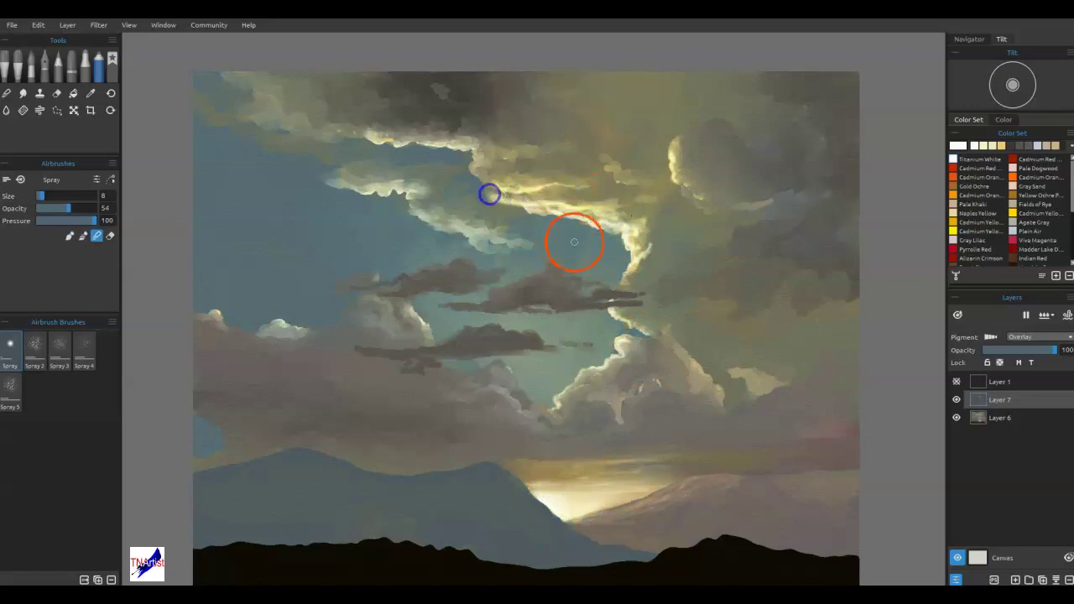
# - Blend the golden cloud highlights with the Knife Textured oil brush reduced to size 25
pyautogui.click(20, 61)
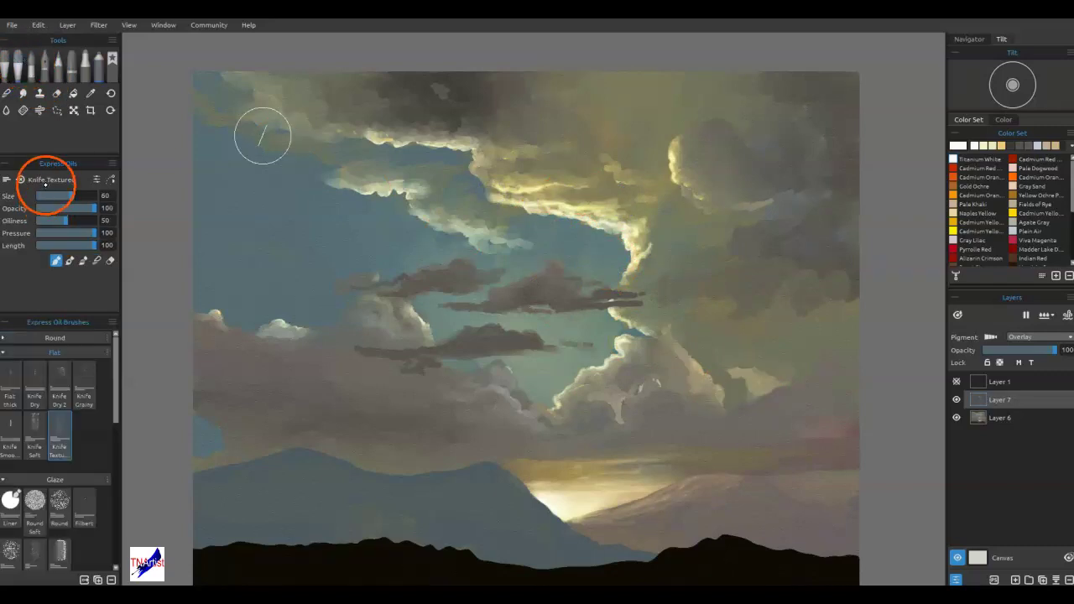
pyautogui.moveTo(272, 362)
pyautogui.mouseDown()
pyautogui.moveTo(525, 276)
pyautogui.moveTo(601, 220)
pyautogui.moveTo(626, 269)
pyautogui.moveTo(681, 285)
pyautogui.mouseUp()
pyautogui.press('[')
pyautogui.press('[')
pyautogui.press('[')
pyautogui.press('[')
pyautogui.press('[')
pyautogui.press('[')
pyautogui.press('[')
pyautogui.press('[')
pyautogui.press('n')
pyautogui.moveTo(656, 234)
pyautogui.mouseDown()
pyautogui.moveTo(557, 200)
pyautogui.moveTo(624, 199)
pyautogui.moveTo(583, 203)
pyautogui.mouseUp()
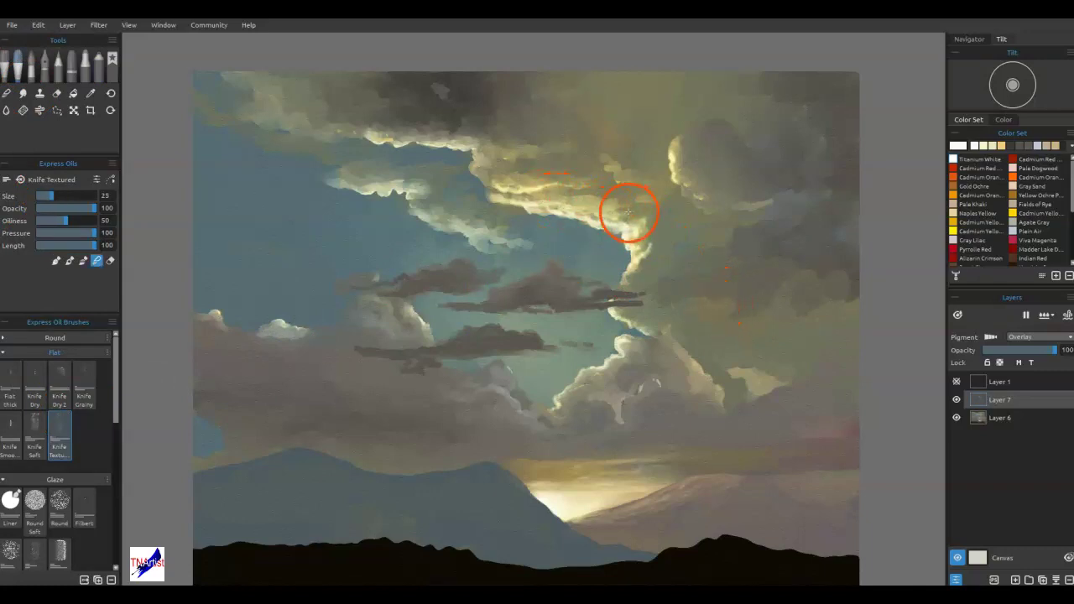
pyautogui.moveTo(560, 144)
pyautogui.mouseDown()
pyautogui.moveTo(559, 167)
pyautogui.moveTo(518, 181)
pyautogui.mouseUp()
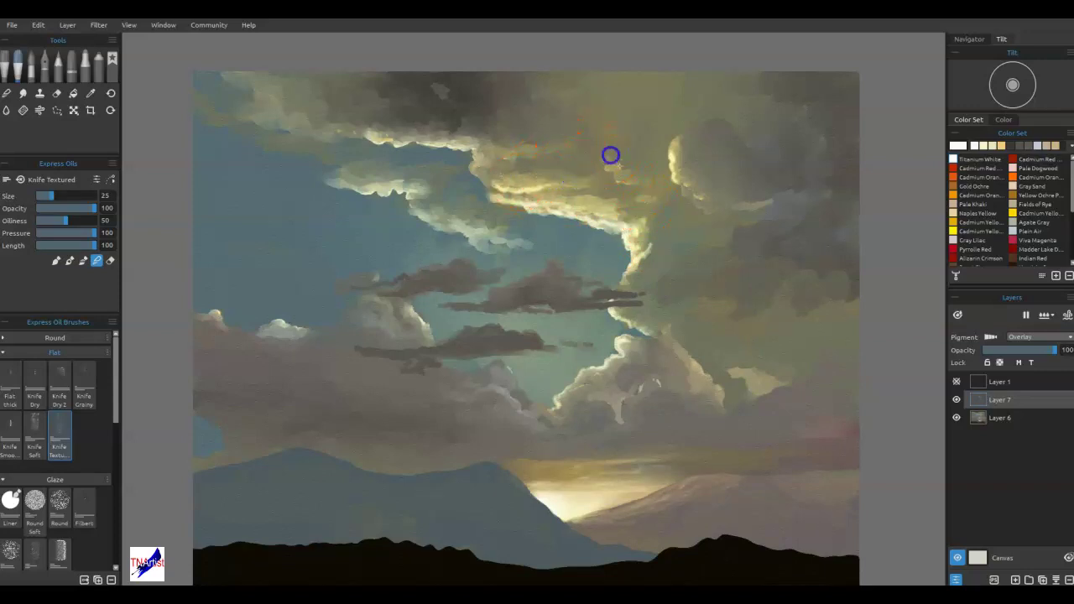
pyautogui.moveTo(679, 231); pyautogui.dragTo(723, 285)
# - Refine the golden cloud edges, the rounded cloud and the pale hill's crest with Knife Textured blending at size 14
pyautogui.press('e')
pyautogui.moveTo(601, 216)
pyautogui.mouseDown()
pyautogui.moveTo(625, 202)
pyautogui.moveTo(591, 189)
pyautogui.moveTo(594, 198)
pyautogui.moveTo(534, 201)
pyautogui.mouseUp()
pyautogui.press('[')
pyautogui.moveTo(597, 212)
pyautogui.mouseDown()
pyautogui.moveTo(630, 234)
pyautogui.moveTo(612, 213)
pyautogui.mouseUp()
pyautogui.press('e')
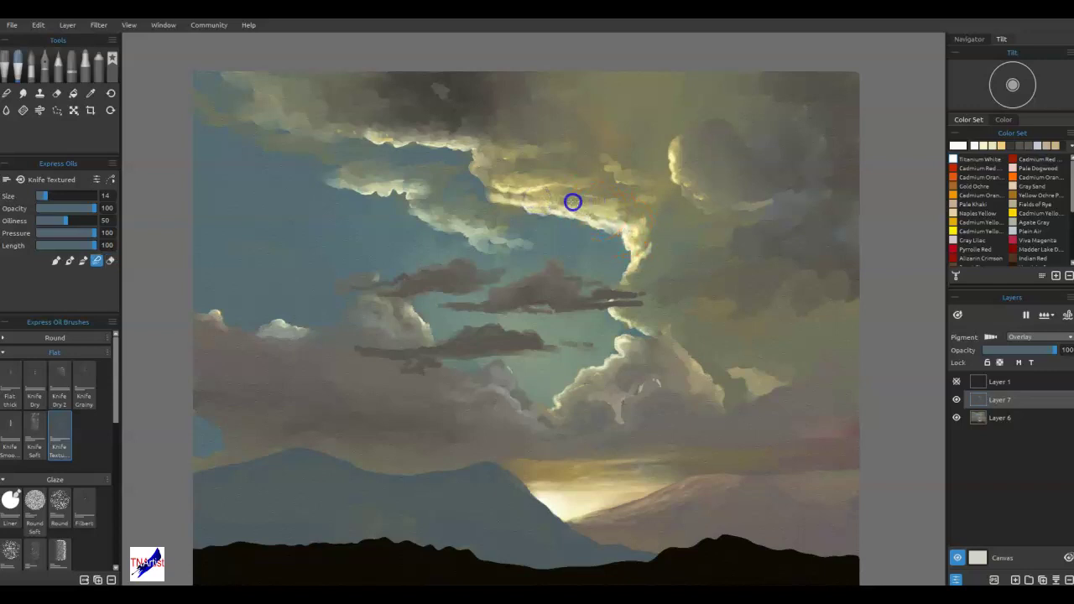
pyautogui.moveTo(582, 201); pyautogui.dragTo(597, 186)
pyautogui.click(702, 194)
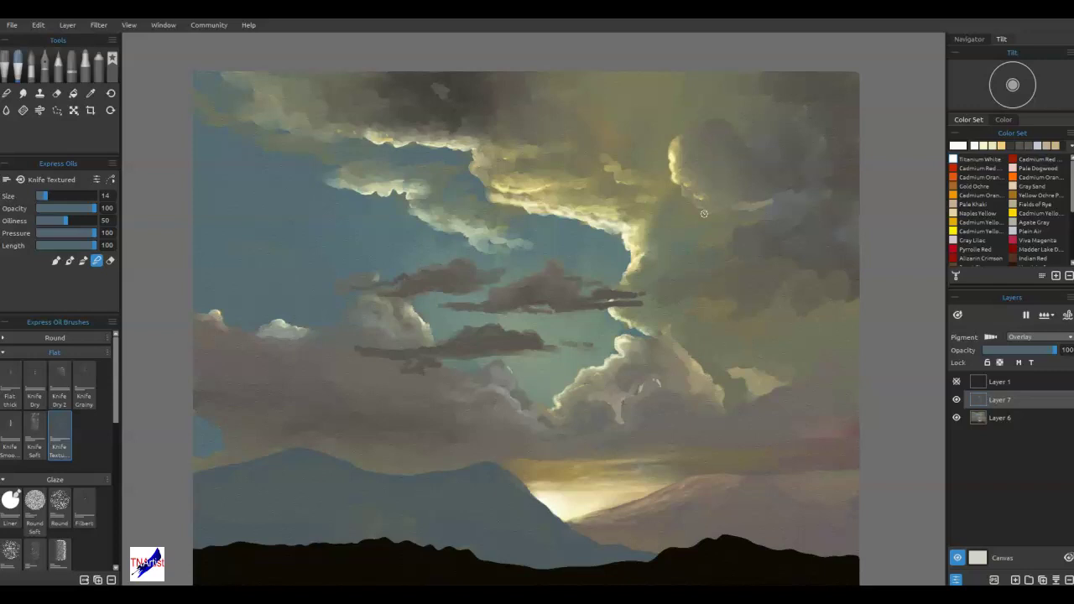
pyautogui.moveTo(666, 505)
pyautogui.mouseDown()
pyautogui.moveTo(655, 511)
pyautogui.moveTo(677, 494)
pyautogui.mouseUp()
pyautogui.moveTo(738, 481); pyautogui.dragTo(749, 482)
# - Add a new layer above Layer 7 and set its blend mode to Multiply
pyautogui.click(1015, 579)
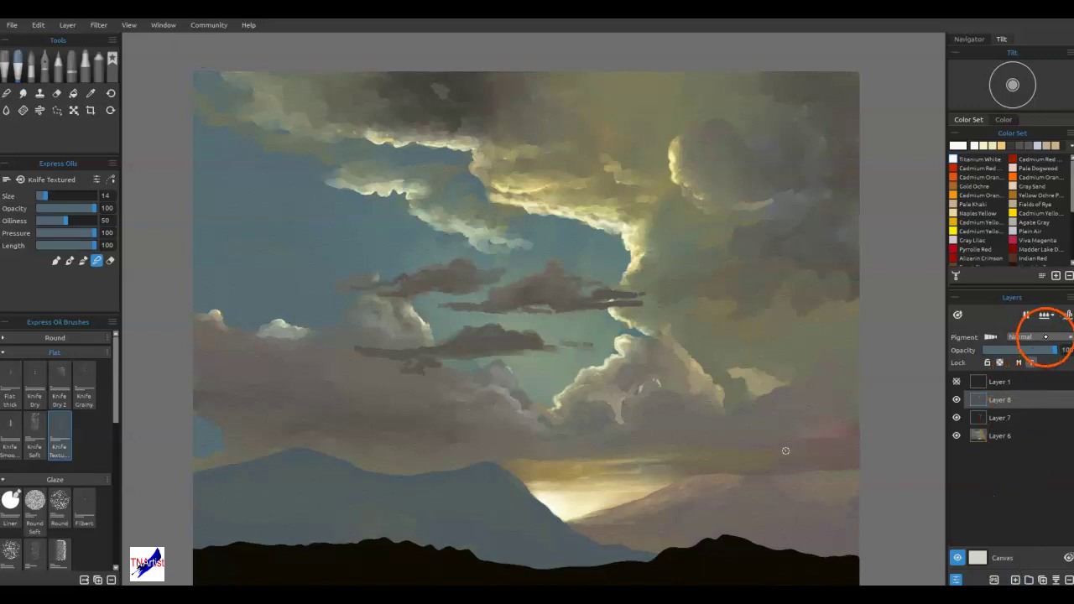
pyautogui.click(1046, 336)
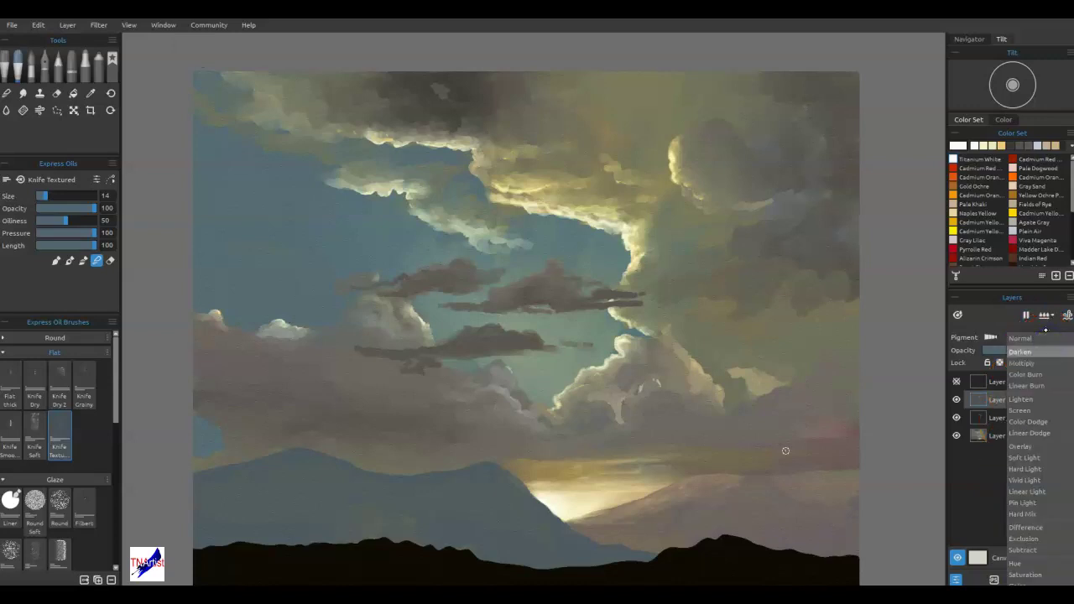
pyautogui.click(1054, 361)
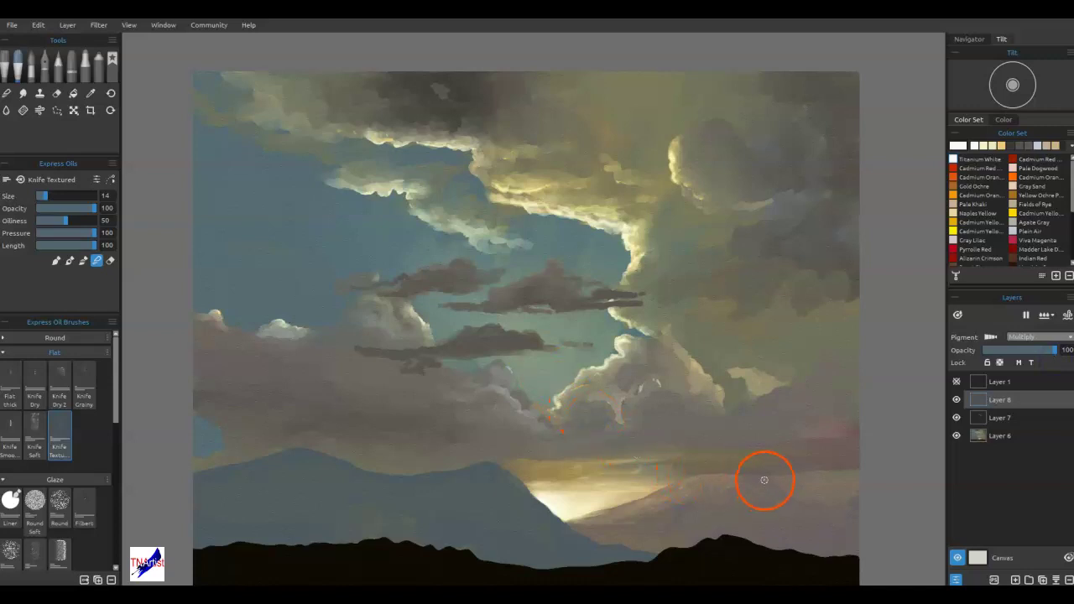
# - Try a Cadmium Yellow streak in the low clouds above the pale hill with the Knife Textured brush
pyautogui.keyDown('alt'); pyautogui.click(815, 464); pyautogui.keyUp('alt')
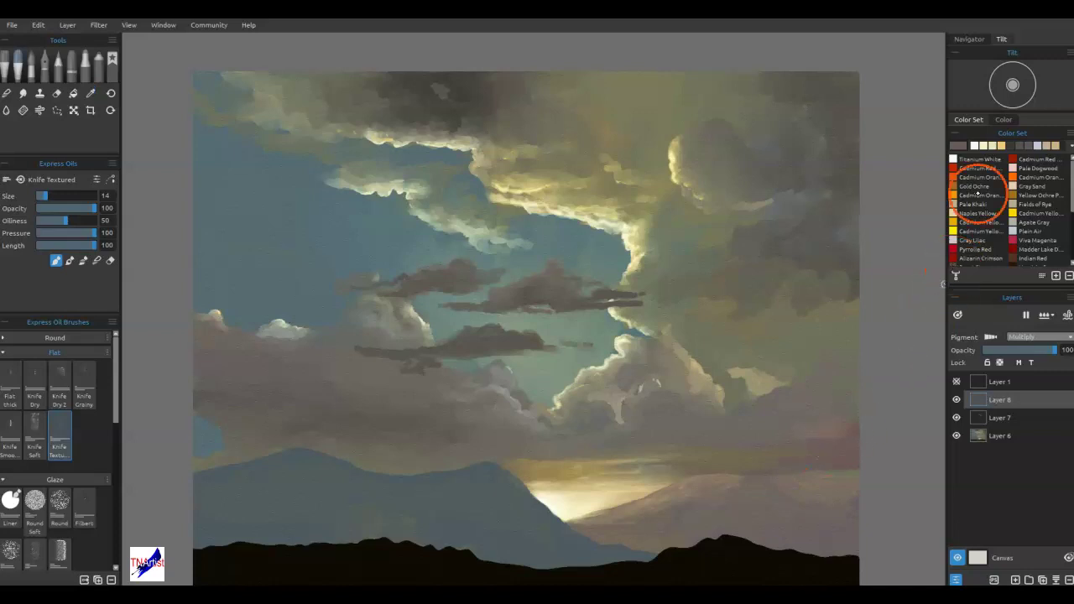
pyautogui.click(969, 204)
pyautogui.click(968, 222)
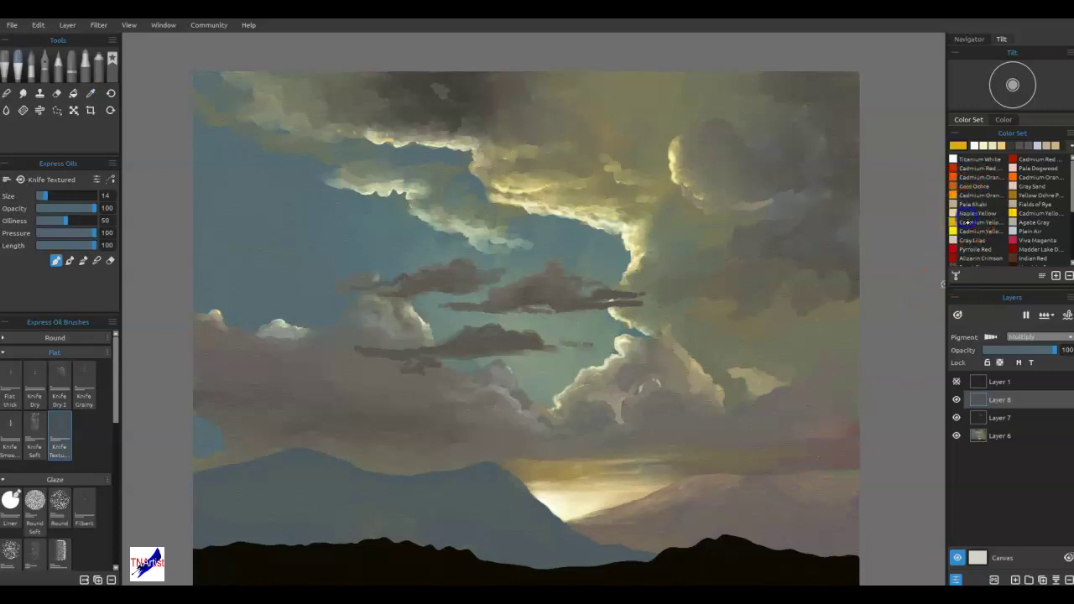
pyautogui.moveTo(761, 470)
pyautogui.mouseDown()
pyautogui.moveTo(817, 450)
pyautogui.moveTo(827, 465)
pyautogui.moveTo(856, 461)
pyautogui.moveTo(766, 463)
pyautogui.mouseUp()
# - Switch to Knife Smooth 2 at size 10 with Cadmium Orange, test short streaks above the pale hill and undo all test strokes
pyautogui.click(15, 432)
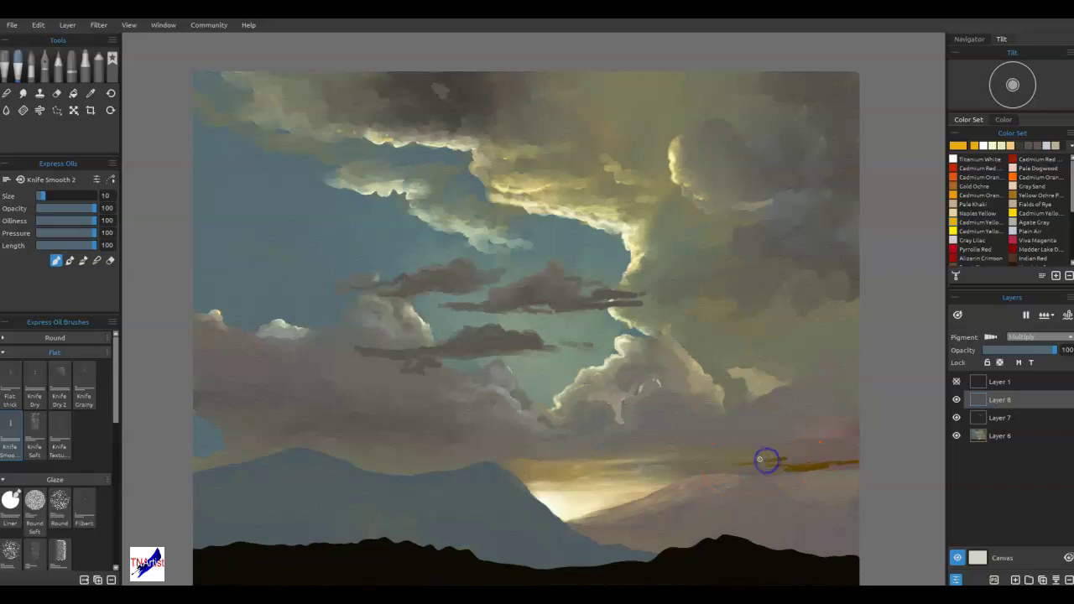
pyautogui.click(973, 178)
pyautogui.moveTo(784, 460)
pyautogui.mouseDown()
pyautogui.moveTo(752, 459)
pyautogui.moveTo(792, 458)
pyautogui.mouseUp()
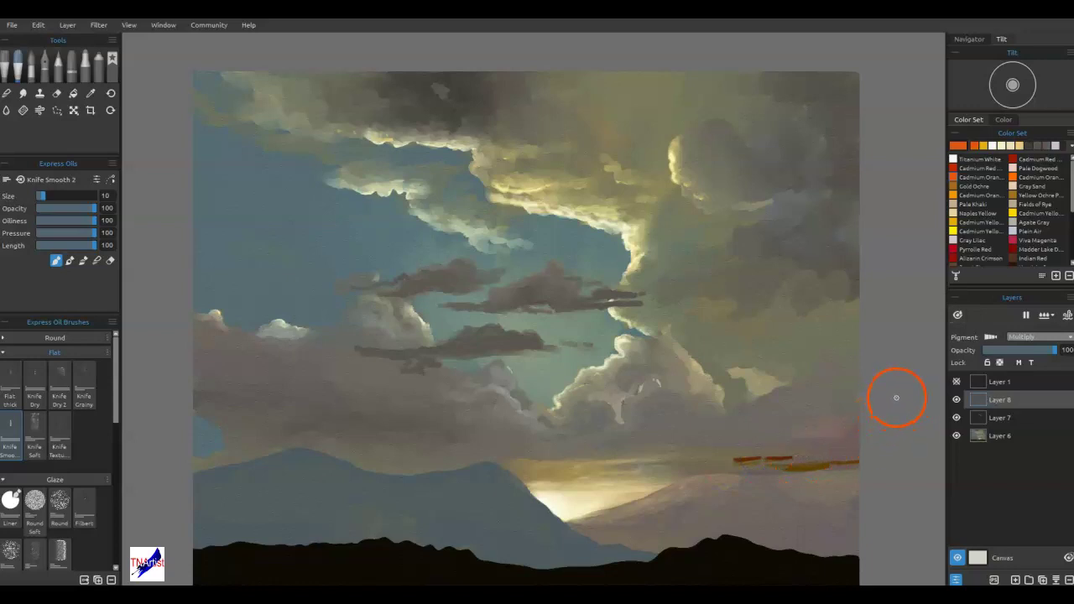
pyautogui.hotkey('ctrl', 'z')
pyautogui.hotkey('ctrl', 'z')
pyautogui.hotkey('ctrl', 'z')
pyautogui.hotkey('ctrl', 'z')
pyautogui.hotkey('ctrl', 'z')
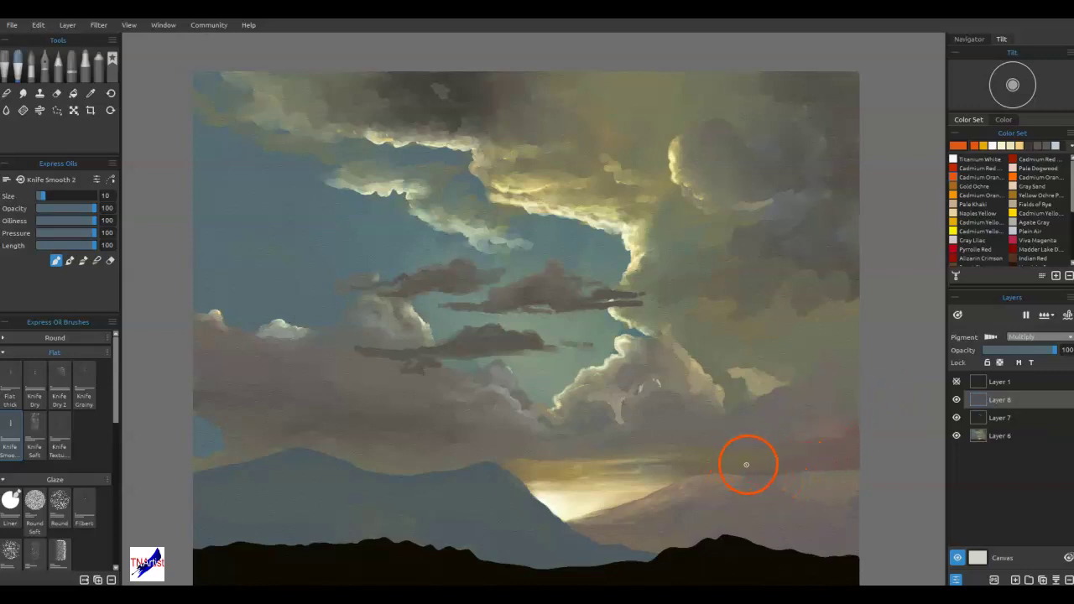
# - Paint Cadmium Orange streaks in the low clouds above the pale hill and blend them, enlarging the blender to size 25
pyautogui.moveTo(742, 470)
pyautogui.mouseDown()
pyautogui.moveTo(857, 457)
pyautogui.moveTo(782, 459)
pyautogui.mouseUp()
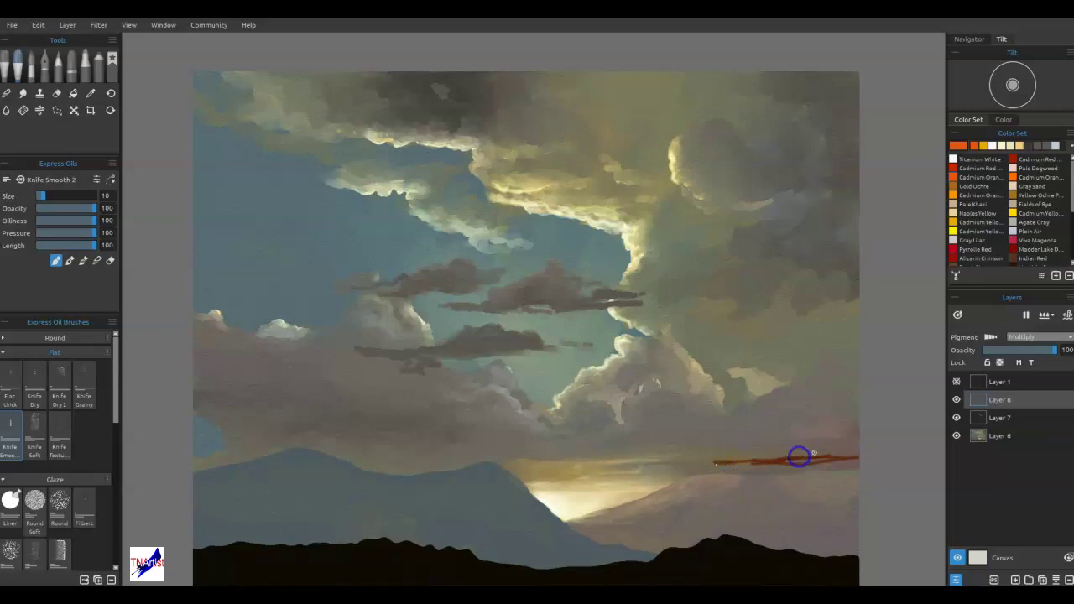
pyautogui.moveTo(795, 440); pyautogui.dragTo(835, 437)
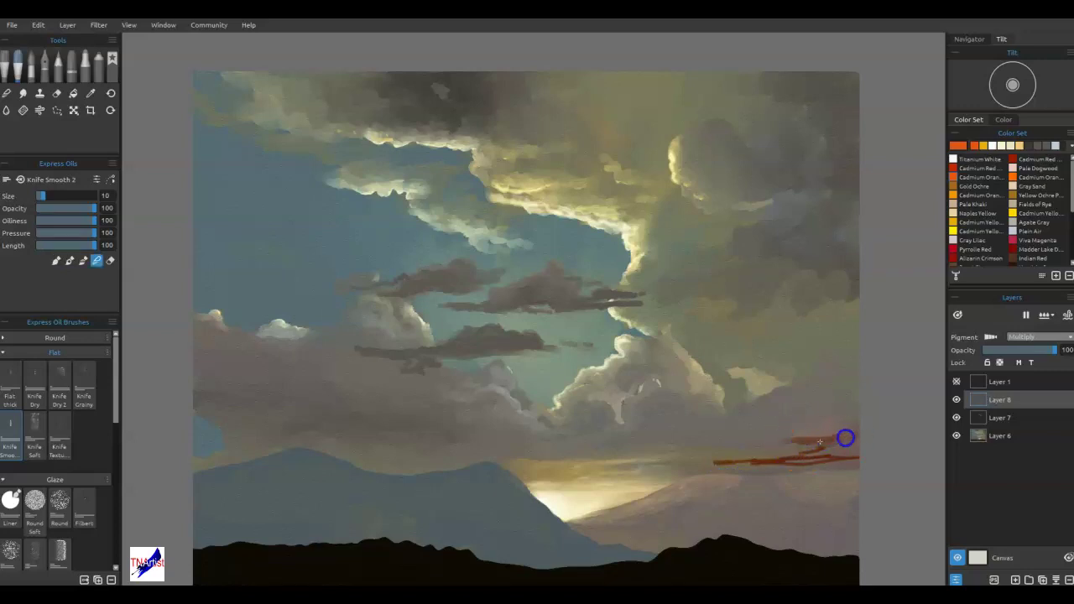
pyautogui.moveTo(832, 435); pyautogui.dragTo(812, 448)
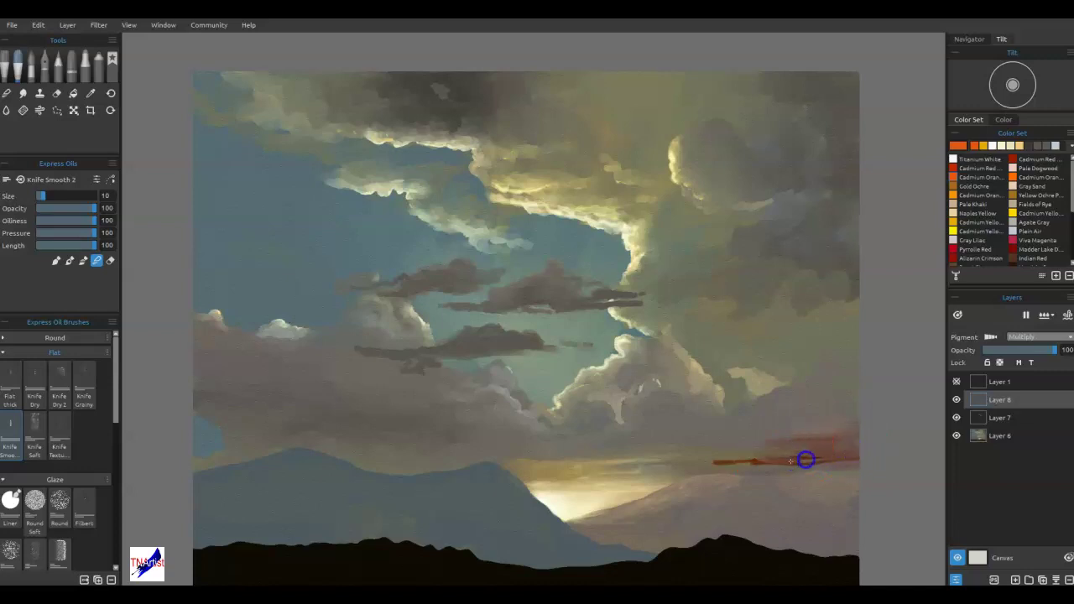
pyautogui.press(']')
pyautogui.moveTo(745, 457)
pyautogui.mouseDown()
pyautogui.moveTo(813, 432)
pyautogui.moveTo(797, 458)
pyautogui.moveTo(831, 462)
pyautogui.moveTo(796, 458)
pyautogui.moveTo(784, 474)
pyautogui.moveTo(761, 465)
pyautogui.moveTo(811, 468)
pyautogui.mouseUp()
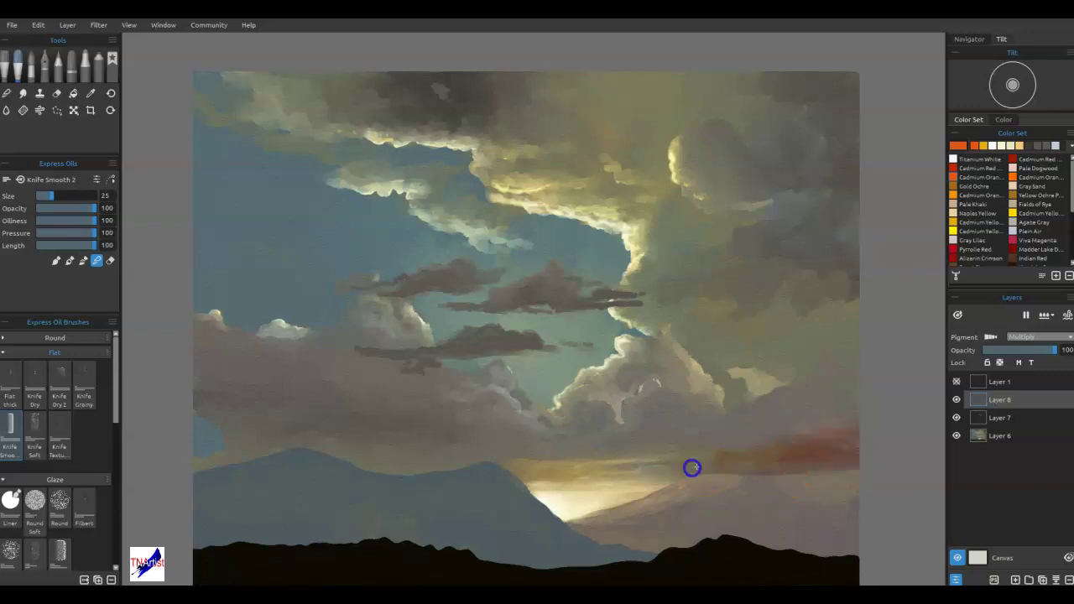
# - Spread the reddish tint with long blending strokes from the painting's right edge across the low cloud band toward the centre
pyautogui.moveTo(791, 430); pyautogui.dragTo(834, 427)
pyautogui.moveTo(675, 452)
pyautogui.mouseDown()
pyautogui.moveTo(843, 429)
pyautogui.moveTo(778, 463)
pyautogui.moveTo(838, 455)
pyautogui.moveTo(822, 451)
pyautogui.moveTo(874, 427)
pyautogui.mouseUp()
pyautogui.click(827, 439)
pyautogui.click(757, 436)
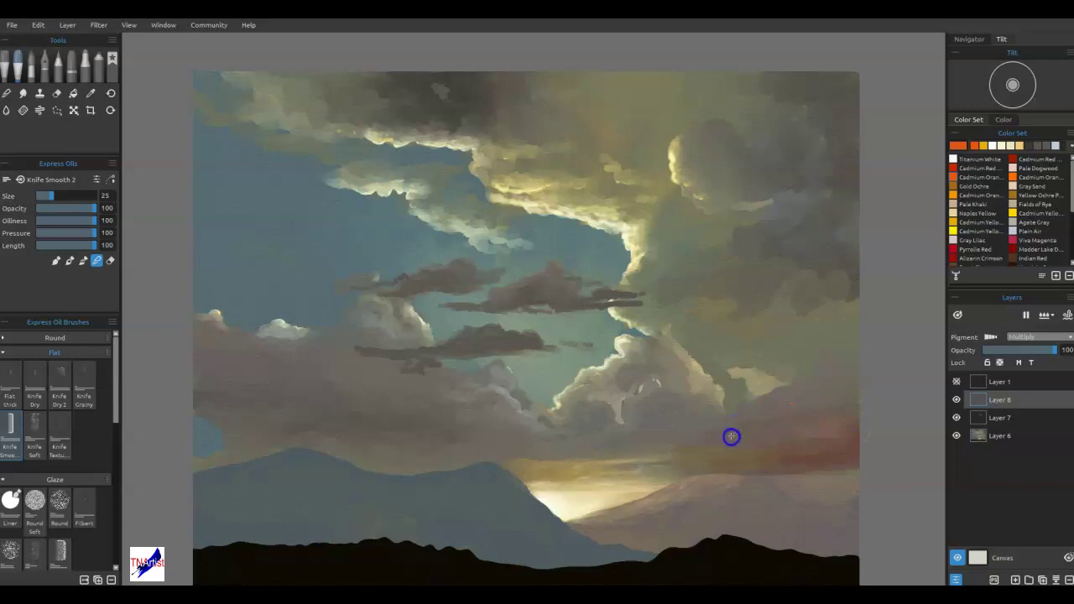
pyautogui.moveTo(738, 447); pyautogui.dragTo(624, 445)
pyautogui.moveTo(839, 462); pyautogui.dragTo(602, 443)
pyautogui.moveTo(797, 431); pyautogui.dragTo(714, 439)
pyautogui.moveTo(827, 453)
pyautogui.mouseDown()
pyautogui.moveTo(709, 439)
pyautogui.moveTo(612, 445)
pyautogui.mouseUp()
pyautogui.click(702, 431)
pyautogui.moveTo(779, 438); pyautogui.dragTo(602, 442)
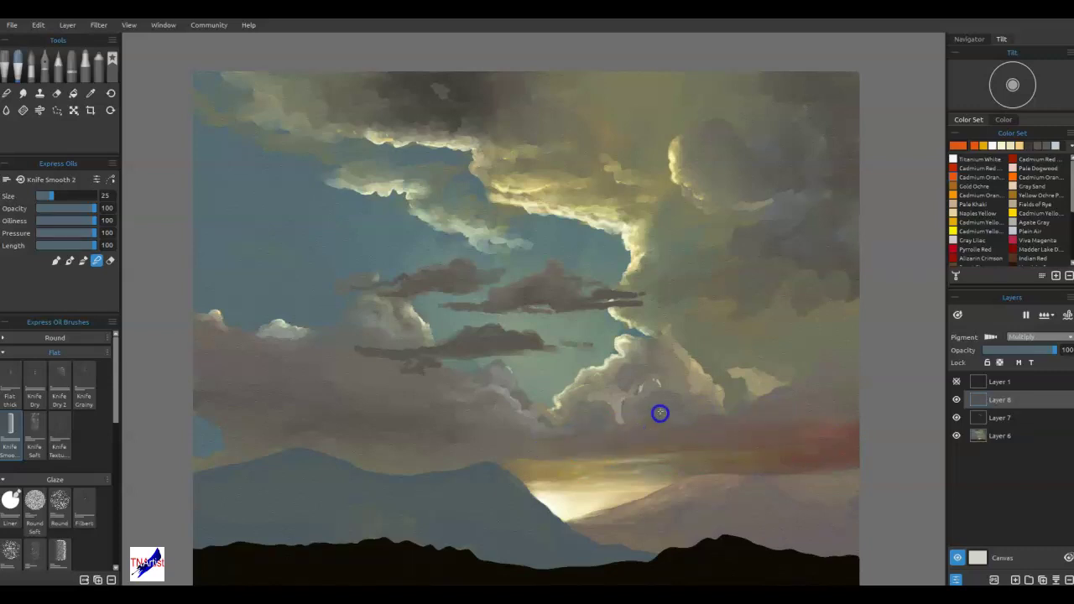
# - Soften the strongest red patch above the pale hill with horizontal blending strokes at size 25
pyautogui.moveTo(781, 423)
pyautogui.mouseDown()
pyautogui.moveTo(836, 413)
pyautogui.moveTo(810, 421)
pyautogui.moveTo(834, 382)
pyautogui.moveTo(842, 433)
pyautogui.moveTo(798, 464)
pyautogui.moveTo(857, 465)
pyautogui.moveTo(754, 449)
pyautogui.moveTo(871, 449)
pyautogui.mouseUp()
pyautogui.moveTo(731, 455); pyautogui.dragTo(854, 466)
pyautogui.moveTo(750, 461)
pyautogui.mouseDown()
pyautogui.moveTo(654, 466)
pyautogui.moveTo(795, 472)
pyautogui.mouseUp()
pyautogui.moveTo(696, 461); pyautogui.dragTo(853, 464)
pyautogui.moveTo(831, 450)
pyautogui.mouseDown()
pyautogui.moveTo(839, 418)
pyautogui.moveTo(825, 466)
pyautogui.moveTo(752, 464)
pyautogui.moveTo(880, 450)
pyautogui.moveTo(848, 467)
pyautogui.mouseUp()
pyautogui.moveTo(765, 455)
pyautogui.mouseDown()
pyautogui.moveTo(864, 457)
pyautogui.moveTo(772, 467)
pyautogui.mouseUp()
# - Make Layer 8 active again after selecting Layer 6, and blend the tint along the low cloud band toward the horizon glow
pyautogui.click(998, 435)
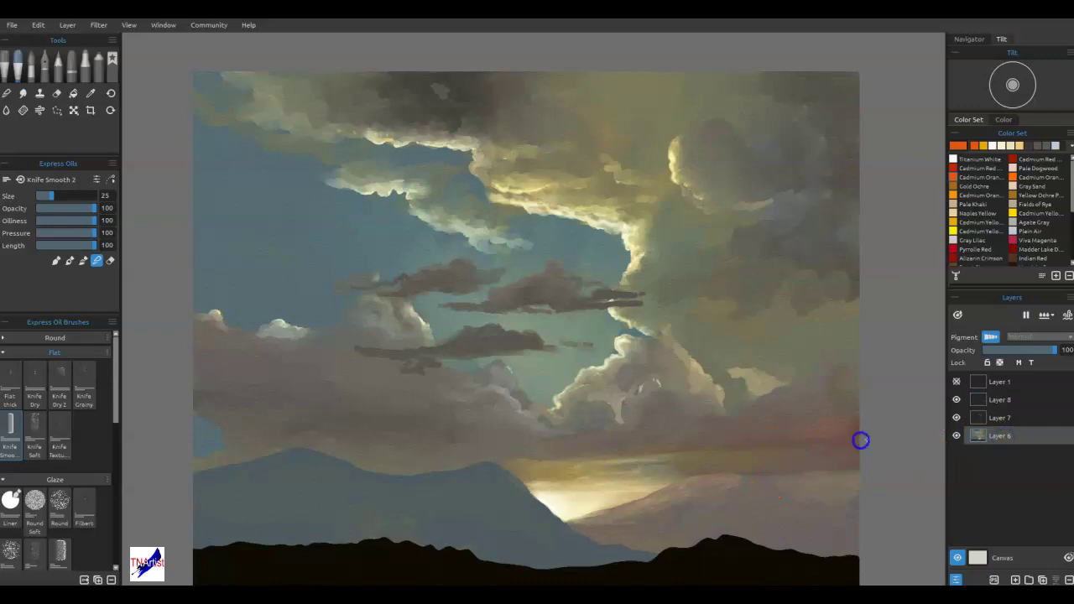
pyautogui.click(1003, 399)
pyautogui.moveTo(764, 377)
pyautogui.mouseDown()
pyautogui.moveTo(797, 402)
pyautogui.moveTo(660, 448)
pyautogui.moveTo(557, 438)
pyautogui.mouseUp()
pyautogui.click(534, 450)
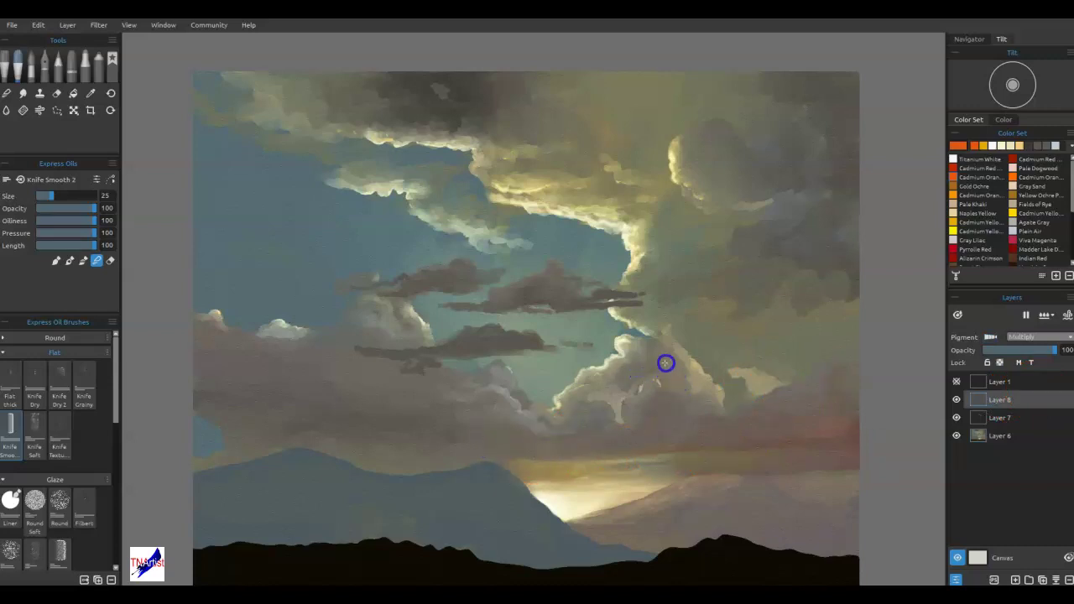
# - Paint pale blue-grey Multiply shading across the low clouds above the blue mountain on Layer 8 and blend it
pyautogui.moveTo(608, 429)
pyautogui.mouseDown()
pyautogui.moveTo(631, 419)
pyautogui.moveTo(704, 438)
pyautogui.moveTo(708, 417)
pyautogui.moveTo(743, 419)
pyautogui.mouseUp()
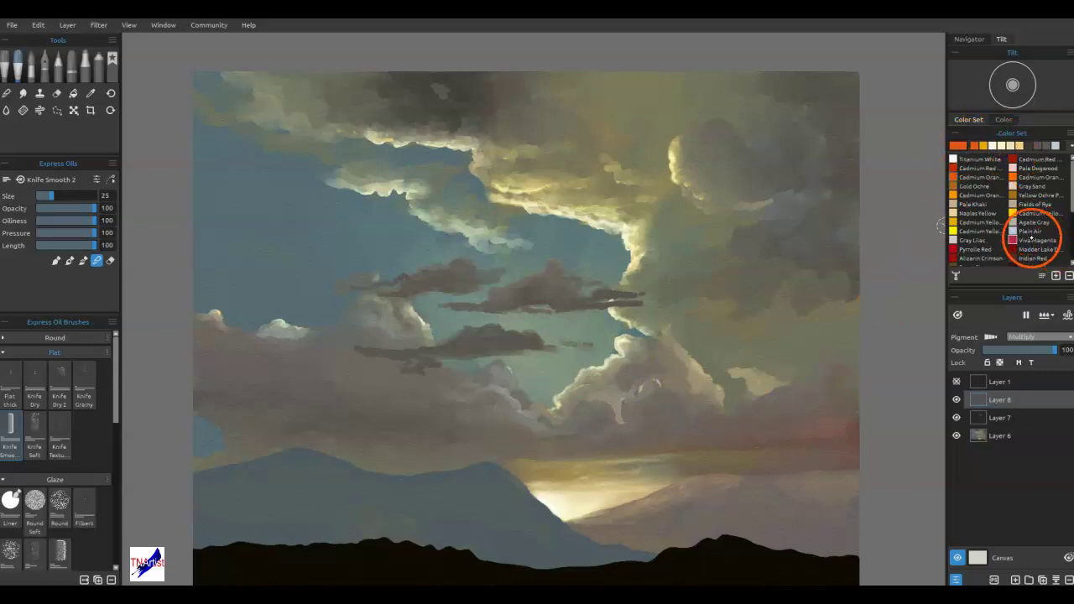
pyautogui.click(1031, 223)
pyautogui.moveTo(303, 395)
pyautogui.mouseDown()
pyautogui.moveTo(290, 389)
pyautogui.moveTo(288, 410)
pyautogui.moveTo(370, 422)
pyautogui.moveTo(369, 410)
pyautogui.moveTo(223, 389)
pyautogui.mouseUp()
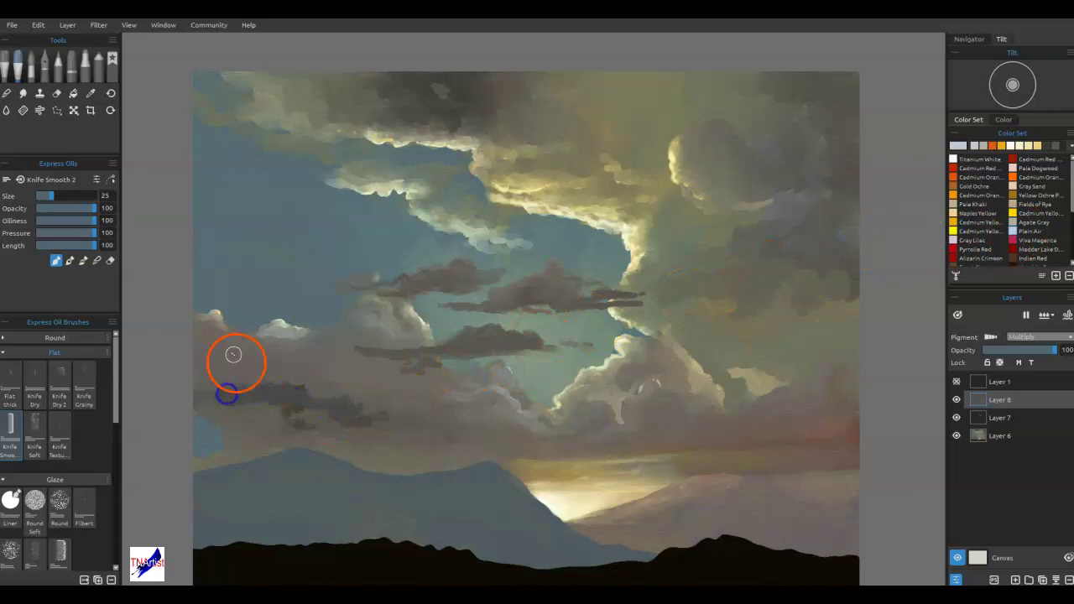
pyautogui.moveTo(310, 392)
pyautogui.mouseDown()
pyautogui.moveTo(355, 410)
pyautogui.moveTo(435, 416)
pyautogui.mouseUp()
pyautogui.press('b')
pyautogui.moveTo(347, 407)
pyautogui.mouseDown()
pyautogui.moveTo(253, 375)
pyautogui.moveTo(313, 369)
pyautogui.moveTo(211, 368)
pyautogui.moveTo(326, 415)
pyautogui.moveTo(308, 436)
pyautogui.moveTo(330, 433)
pyautogui.moveTo(360, 458)
pyautogui.moveTo(324, 419)
pyautogui.moveTo(381, 413)
pyautogui.moveTo(263, 415)
pyautogui.moveTo(216, 400)
pyautogui.moveTo(259, 381)
pyautogui.moveTo(183, 374)
pyautogui.moveTo(226, 369)
pyautogui.moveTo(196, 351)
pyautogui.mouseUp()
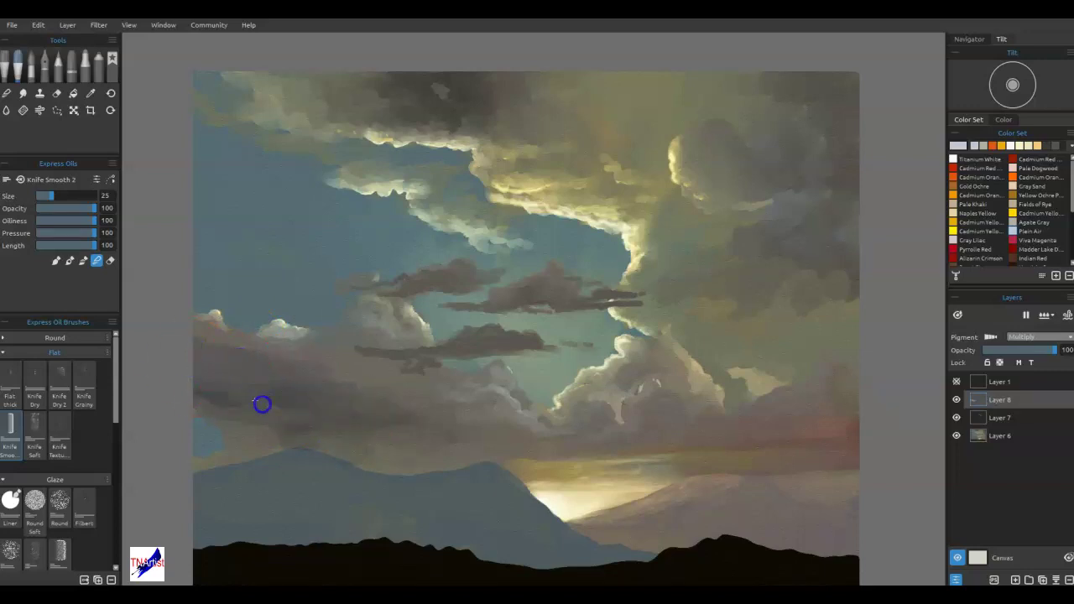
# - Smooth the new cloud shading with size 25 blending strokes down to the blue mountain's ridge
pyautogui.click(297, 403)
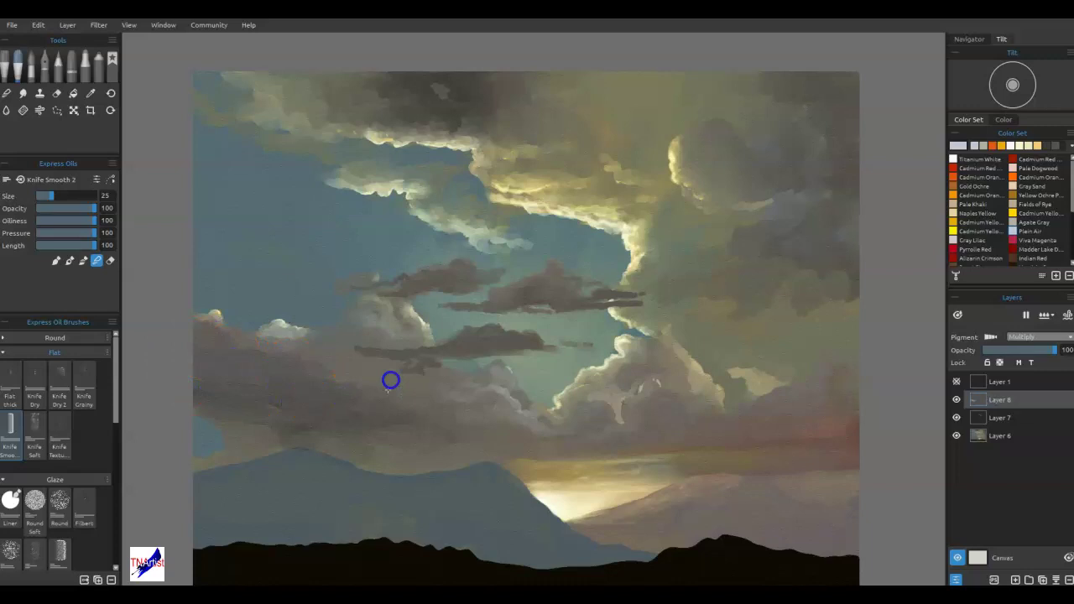
pyautogui.moveTo(273, 416); pyautogui.dragTo(396, 396)
pyautogui.click(260, 447)
pyautogui.click(293, 410)
pyautogui.click(509, 442)
pyautogui.moveTo(334, 370)
pyautogui.mouseDown()
pyautogui.moveTo(355, 352)
pyautogui.moveTo(344, 368)
pyautogui.mouseUp()
# - Blend the shading along the low cloud bank's upper edge at the painting's left border, and touch up its underside
pyautogui.moveTo(209, 332); pyautogui.dragTo(237, 318)
pyautogui.moveTo(211, 340)
pyautogui.mouseDown()
pyautogui.moveTo(218, 305)
pyautogui.moveTo(249, 347)
pyautogui.mouseUp()
pyautogui.moveTo(218, 316); pyautogui.dragTo(193, 284)
pyautogui.click(240, 328)
pyautogui.click(283, 347)
pyautogui.click(266, 335)
pyautogui.moveTo(266, 335); pyautogui.dragTo(158, 264)
pyautogui.moveTo(268, 353); pyautogui.dragTo(202, 280)
pyautogui.click(314, 451)
pyautogui.click(253, 435)
# - Darken the blue mountain with blue-grey shading and blend it from the ridge down to the black foreground
pyautogui.press('b')
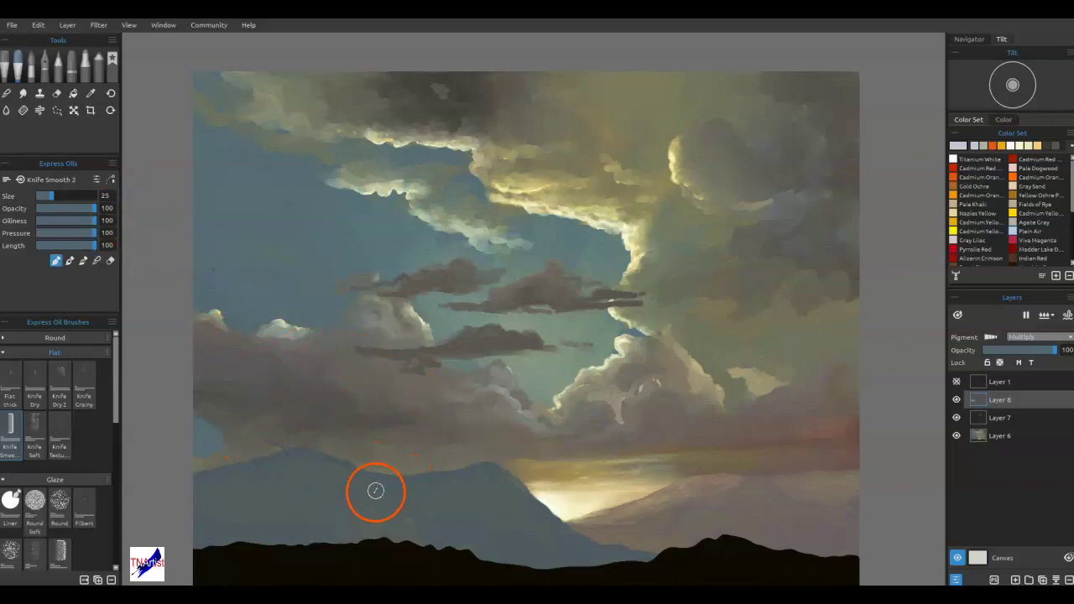
pyautogui.moveTo(308, 468)
pyautogui.mouseDown()
pyautogui.moveTo(249, 521)
pyautogui.moveTo(287, 468)
pyautogui.moveTo(242, 474)
pyautogui.moveTo(293, 478)
pyautogui.moveTo(293, 513)
pyautogui.moveTo(447, 509)
pyautogui.moveTo(422, 495)
pyautogui.moveTo(462, 491)
pyautogui.moveTo(538, 559)
pyautogui.moveTo(486, 542)
pyautogui.moveTo(562, 553)
pyautogui.mouseUp()
pyautogui.press('b')
pyautogui.moveTo(475, 540)
pyautogui.mouseDown()
pyautogui.moveTo(564, 563)
pyautogui.moveTo(592, 558)
pyautogui.mouseUp()
pyautogui.moveTo(495, 508)
pyautogui.mouseDown()
pyautogui.moveTo(473, 492)
pyautogui.moveTo(451, 486)
pyautogui.moveTo(477, 472)
pyautogui.moveTo(373, 490)
pyautogui.moveTo(447, 494)
pyautogui.moveTo(419, 520)
pyautogui.moveTo(460, 515)
pyautogui.moveTo(453, 537)
pyautogui.moveTo(431, 539)
pyautogui.moveTo(427, 522)
pyautogui.moveTo(335, 534)
pyautogui.moveTo(315, 515)
pyautogui.moveTo(383, 497)
pyautogui.moveTo(339, 485)
pyautogui.moveTo(394, 490)
pyautogui.moveTo(338, 473)
pyautogui.moveTo(320, 486)
pyautogui.moveTo(296, 476)
pyautogui.moveTo(351, 493)
pyautogui.moveTo(312, 461)
pyautogui.moveTo(391, 490)
pyautogui.moveTo(433, 487)
pyautogui.moveTo(329, 496)
pyautogui.moveTo(400, 486)
pyautogui.moveTo(341, 491)
pyautogui.moveTo(271, 476)
pyautogui.moveTo(226, 487)
pyautogui.moveTo(246, 470)
pyautogui.moveTo(201, 512)
pyautogui.moveTo(357, 524)
pyautogui.moveTo(325, 504)
pyautogui.moveTo(353, 534)
pyautogui.moveTo(344, 543)
pyautogui.moveTo(308, 527)
pyautogui.moveTo(229, 543)
pyautogui.mouseUp()
pyautogui.moveTo(307, 515); pyautogui.dragTo(315, 514)
pyautogui.moveTo(422, 522)
pyautogui.mouseDown()
pyautogui.moveTo(471, 539)
pyautogui.moveTo(492, 557)
pyautogui.mouseUp()
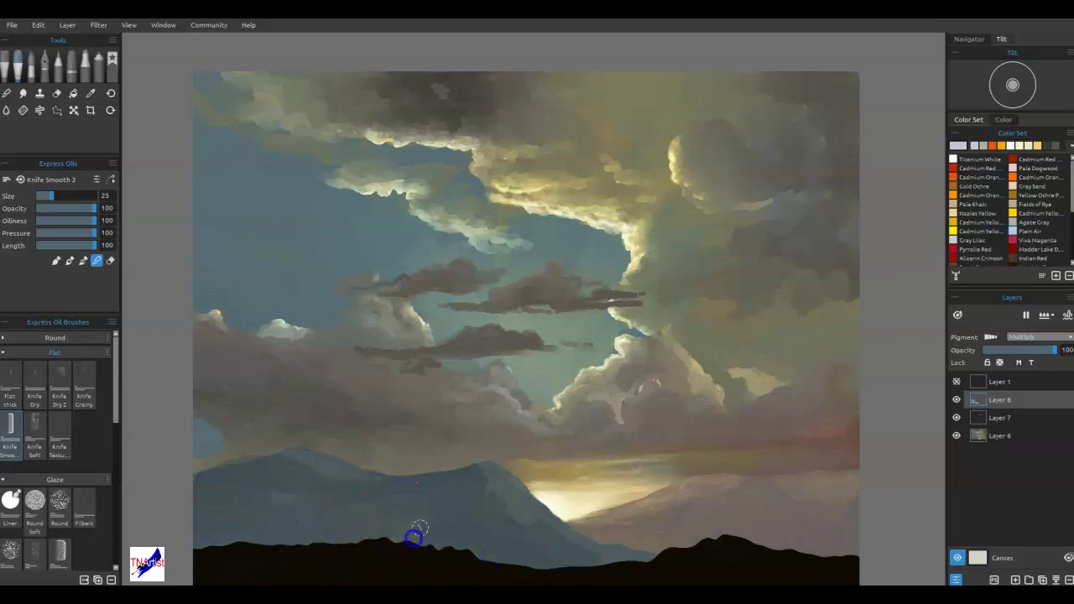
pyautogui.moveTo(501, 498)
pyautogui.mouseDown()
pyautogui.moveTo(291, 458)
pyautogui.moveTo(331, 483)
pyautogui.moveTo(259, 440)
pyautogui.moveTo(252, 454)
pyautogui.moveTo(196, 466)
pyautogui.mouseUp()
pyautogui.moveTo(283, 438); pyautogui.dragTo(271, 457)
pyautogui.moveTo(263, 505); pyautogui.dragTo(306, 494)
# - Paint dark grey shading patches into the large cloud mass in the painting's upper right
pyautogui.keyDown('alt'); pyautogui.click(550, 530); pyautogui.keyUp('alt')
pyautogui.click(595, 408)
pyautogui.moveTo(816, 473)
pyautogui.mouseDown()
pyautogui.moveTo(816, 503)
pyautogui.moveTo(855, 451)
pyautogui.mouseUp()
pyautogui.moveTo(793, 180)
pyautogui.mouseDown()
pyautogui.moveTo(765, 245)
pyautogui.moveTo(777, 274)
pyautogui.moveTo(811, 137)
pyautogui.moveTo(749, 177)
pyautogui.moveTo(795, 158)
pyautogui.moveTo(828, 177)
pyautogui.moveTo(858, 159)
pyautogui.moveTo(856, 110)
pyautogui.moveTo(830, 78)
pyautogui.moveTo(801, 75)
pyautogui.mouseUp()
pyautogui.moveTo(737, 169)
pyautogui.mouseDown()
pyautogui.moveTo(692, 130)
pyautogui.moveTo(731, 196)
pyautogui.moveTo(735, 254)
pyautogui.mouseUp()
pyautogui.click(720, 118)
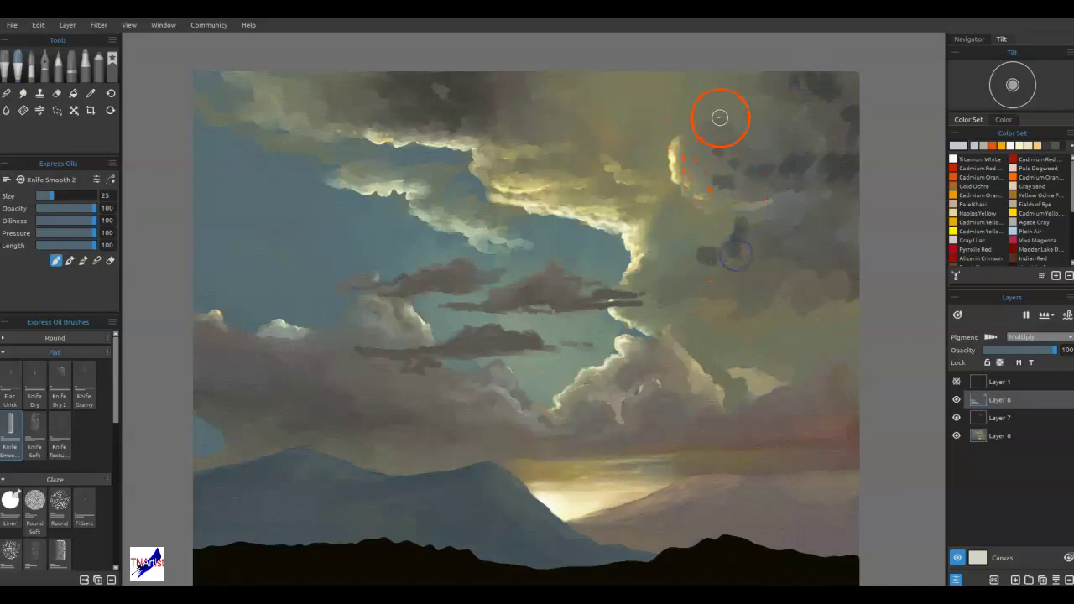
# - Blend the dark patches into the upper-right cloud mass on Layer 8, then smooth the underlying cloud on Layer 6
pyautogui.press('m')
pyautogui.moveTo(718, 165)
pyautogui.mouseDown()
pyautogui.moveTo(739, 151)
pyautogui.moveTo(722, 133)
pyautogui.moveTo(707, 164)
pyautogui.moveTo(707, 149)
pyautogui.moveTo(733, 147)
pyautogui.moveTo(745, 190)
pyautogui.moveTo(812, 176)
pyautogui.moveTo(865, 143)
pyautogui.moveTo(813, 151)
pyautogui.moveTo(838, 110)
pyautogui.moveTo(800, 78)
pyautogui.mouseUp()
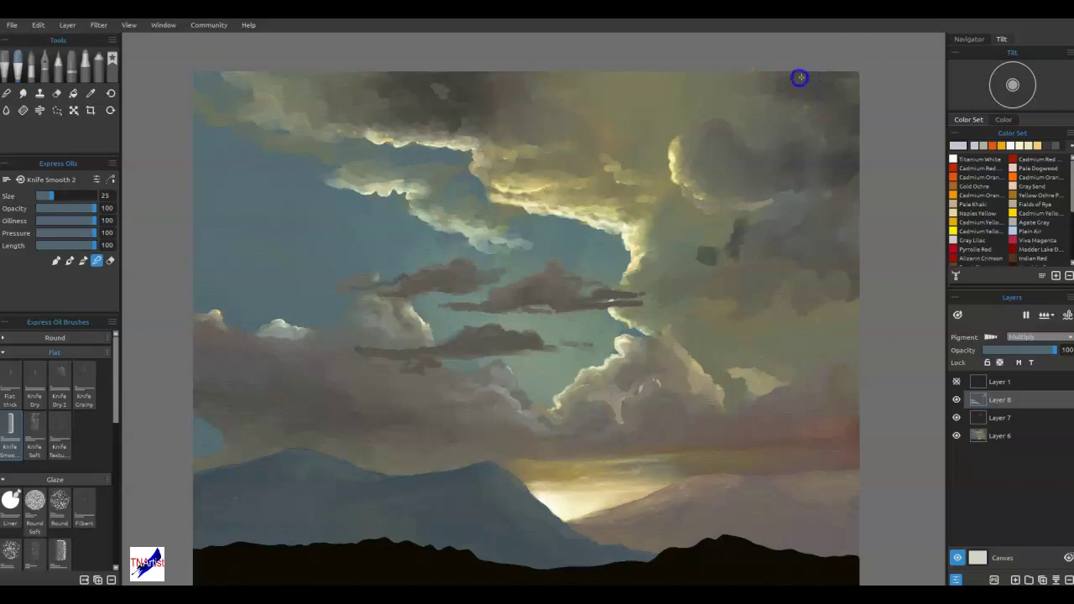
pyautogui.moveTo(695, 247)
pyautogui.mouseDown()
pyautogui.moveTo(727, 256)
pyautogui.moveTo(698, 248)
pyautogui.moveTo(673, 258)
pyautogui.moveTo(723, 242)
pyautogui.moveTo(735, 219)
pyautogui.moveTo(662, 253)
pyautogui.mouseUp()
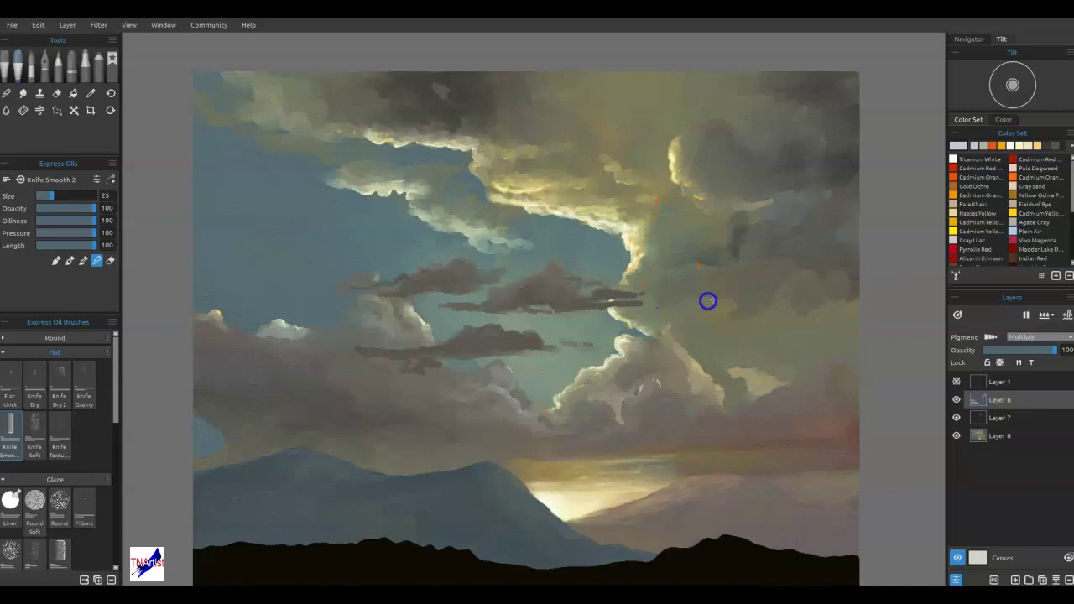
pyautogui.moveTo(743, 239)
pyautogui.mouseDown()
pyautogui.moveTo(760, 216)
pyautogui.moveTo(753, 249)
pyautogui.mouseUp()
pyautogui.moveTo(861, 126)
pyautogui.mouseDown()
pyautogui.moveTo(863, 191)
pyautogui.moveTo(772, 210)
pyautogui.moveTo(764, 267)
pyautogui.mouseUp()
pyautogui.click(996, 435)
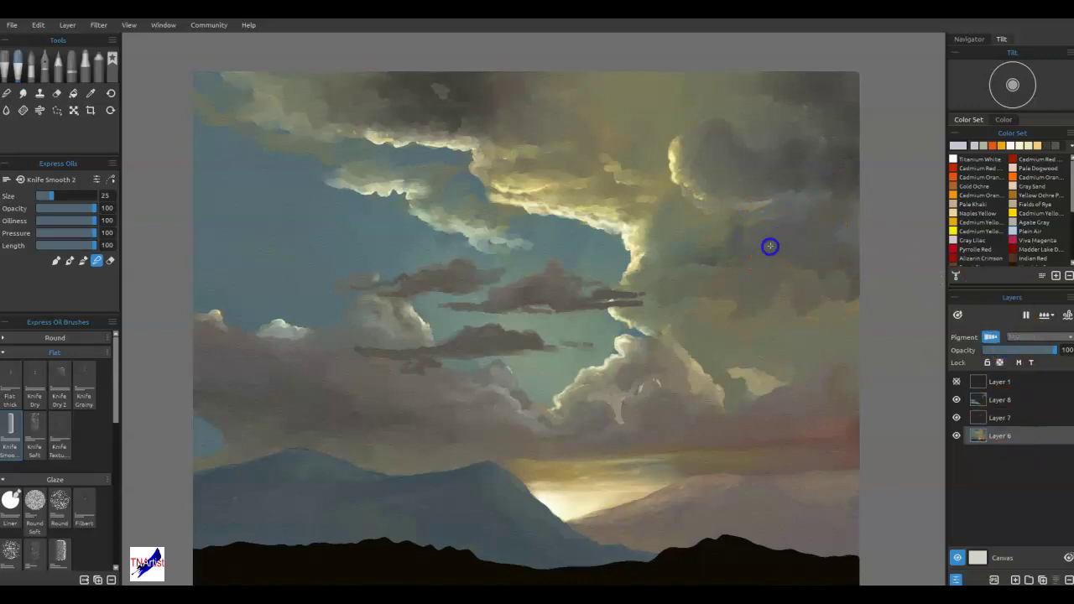
pyautogui.moveTo(765, 222)
pyautogui.mouseDown()
pyautogui.moveTo(790, 226)
pyautogui.moveTo(797, 182)
pyautogui.moveTo(829, 197)
pyautogui.mouseUp()
# - Darken the two upper floating clouds on Layer 8 with brush strokes at size 12
pyautogui.click(1006, 401)
pyautogui.moveTo(713, 378); pyautogui.dragTo(716, 384)
pyautogui.moveTo(522, 281)
pyautogui.mouseDown()
pyautogui.moveTo(562, 286)
pyautogui.moveTo(546, 295)
pyautogui.moveTo(552, 279)
pyautogui.moveTo(568, 298)
pyautogui.moveTo(590, 302)
pyautogui.moveTo(535, 292)
pyautogui.moveTo(500, 301)
pyautogui.moveTo(614, 304)
pyautogui.moveTo(524, 290)
pyautogui.mouseUp()
pyautogui.press('b')
pyautogui.press('[')
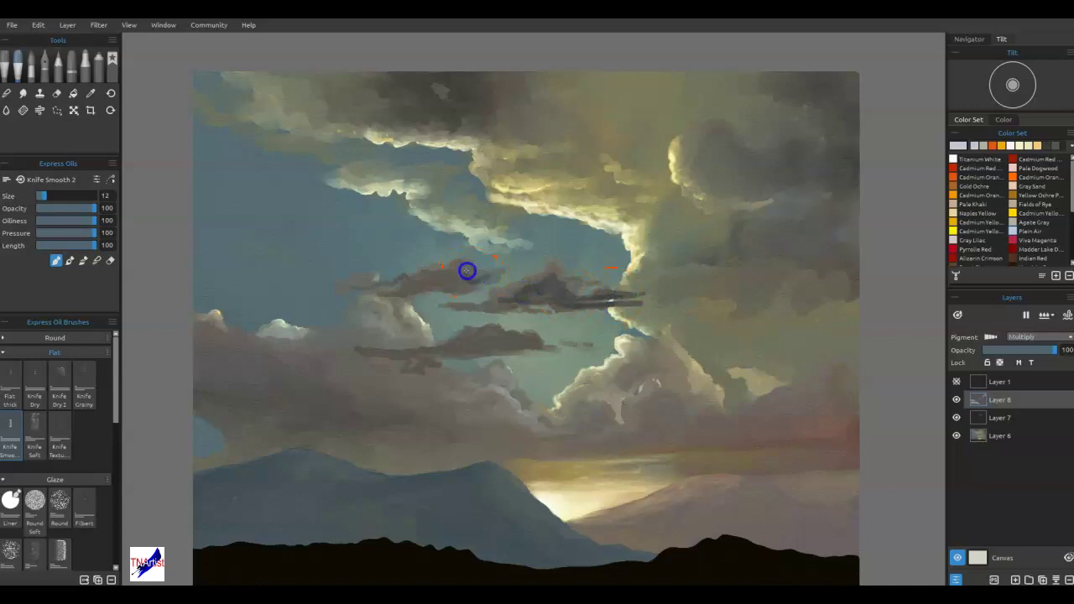
pyautogui.press('s')
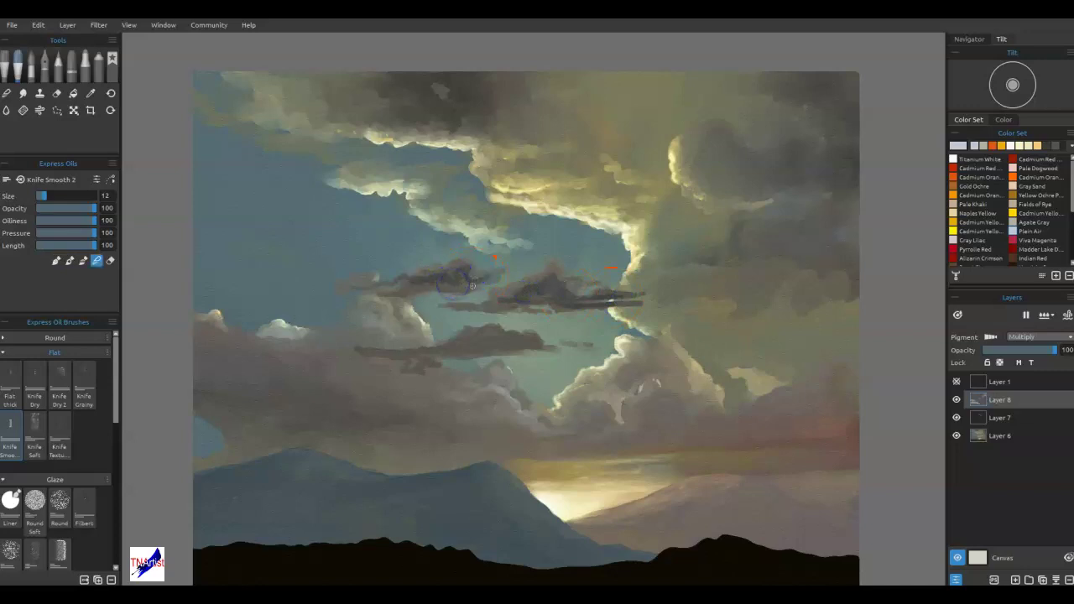
# - Blend the dark shading within the two upper floating clouds and clean up their edges
pyautogui.moveTo(401, 284); pyautogui.dragTo(463, 287)
pyautogui.moveTo(394, 279)
pyautogui.mouseDown()
pyautogui.moveTo(510, 303)
pyautogui.moveTo(540, 291)
pyautogui.moveTo(512, 288)
pyautogui.moveTo(549, 271)
pyautogui.moveTo(576, 286)
pyautogui.moveTo(563, 276)
pyautogui.moveTo(530, 302)
pyautogui.moveTo(639, 295)
pyautogui.moveTo(583, 287)
pyautogui.moveTo(618, 288)
pyautogui.mouseUp()
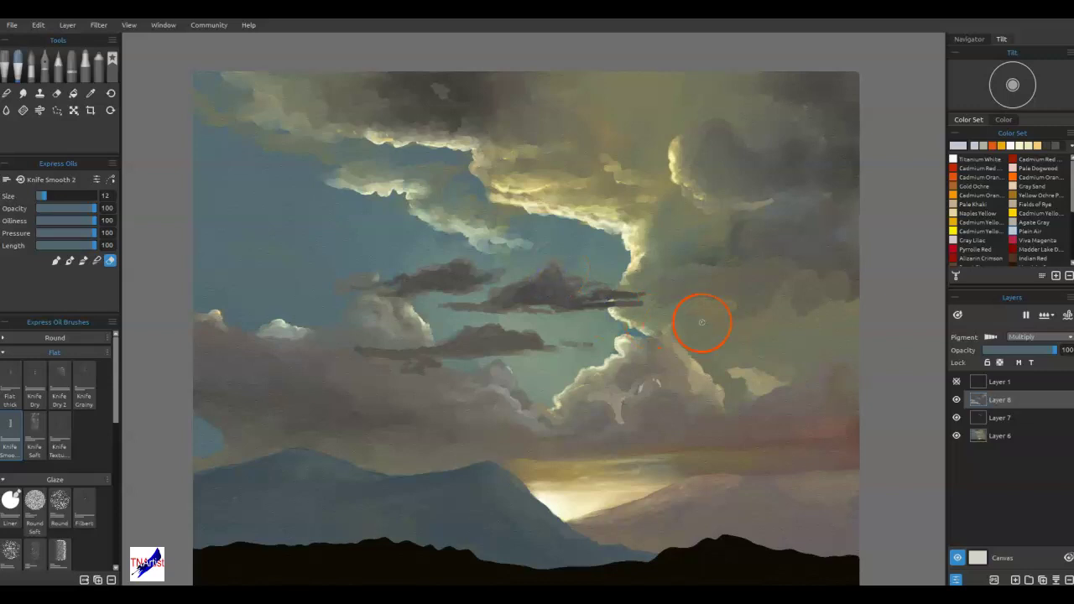
pyautogui.moveTo(516, 293)
pyautogui.mouseDown()
pyautogui.moveTo(544, 304)
pyautogui.moveTo(523, 291)
pyautogui.moveTo(561, 293)
pyautogui.mouseUp()
pyautogui.moveTo(487, 280)
pyautogui.mouseDown()
pyautogui.moveTo(426, 274)
pyautogui.moveTo(454, 289)
pyautogui.moveTo(375, 289)
pyautogui.moveTo(402, 297)
pyautogui.moveTo(492, 277)
pyautogui.moveTo(463, 266)
pyautogui.moveTo(417, 276)
pyautogui.mouseUp()
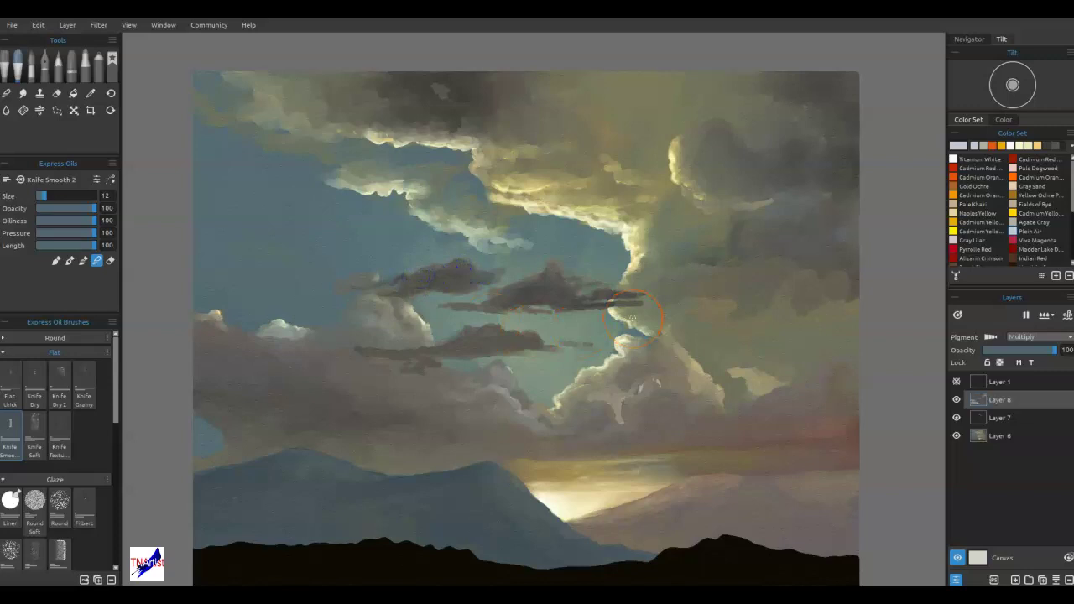
# - Paint thin blue-grey cloud streaks in the open blue sky above the low cloud bank and blend them at size 12
pyautogui.press('b')
pyautogui.moveTo(296, 344)
pyautogui.mouseDown()
pyautogui.moveTo(322, 337)
pyautogui.moveTo(319, 311)
pyautogui.moveTo(271, 299)
pyautogui.moveTo(334, 312)
pyautogui.moveTo(235, 291)
pyautogui.moveTo(321, 286)
pyautogui.mouseUp()
pyautogui.press('b')
pyautogui.moveTo(256, 291)
pyautogui.mouseDown()
pyautogui.moveTo(290, 283)
pyautogui.moveTo(274, 272)
pyautogui.moveTo(199, 286)
pyautogui.mouseUp()
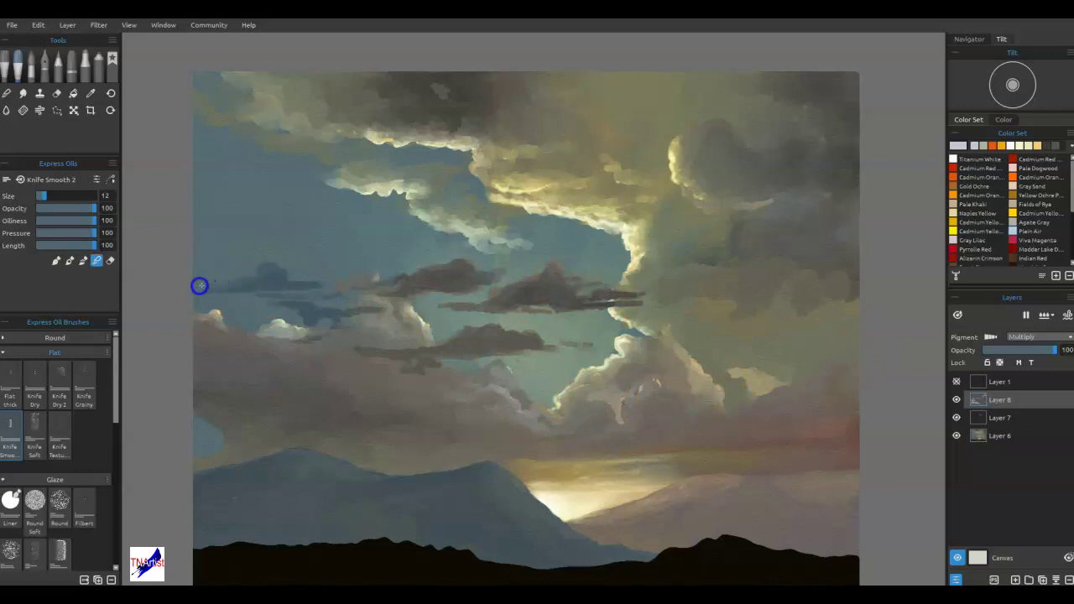
pyautogui.moveTo(309, 285); pyautogui.dragTo(327, 298)
pyautogui.moveTo(359, 312); pyautogui.dragTo(396, 313)
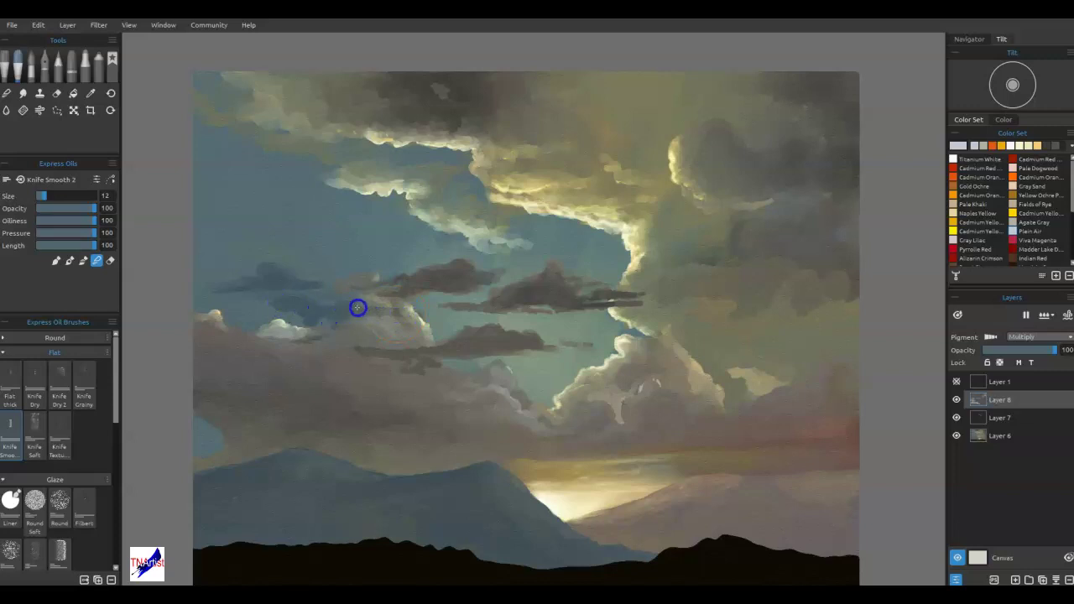
pyautogui.moveTo(328, 306)
pyautogui.mouseDown()
pyautogui.moveTo(291, 319)
pyautogui.moveTo(261, 307)
pyautogui.moveTo(292, 297)
pyautogui.mouseUp()
pyautogui.click(364, 319)
pyautogui.moveTo(362, 318)
pyautogui.mouseDown()
pyautogui.moveTo(404, 317)
pyautogui.moveTo(369, 318)
pyautogui.mouseUp()
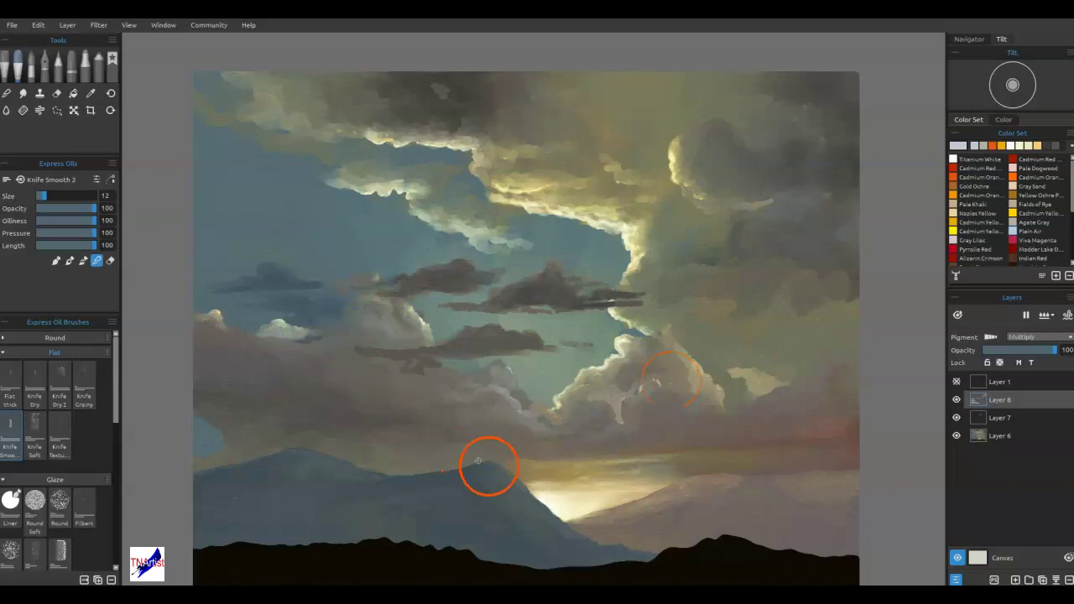
# - Change the paint colour from pale blue-grey to a muted pale lavender
pyautogui.click(959, 146)
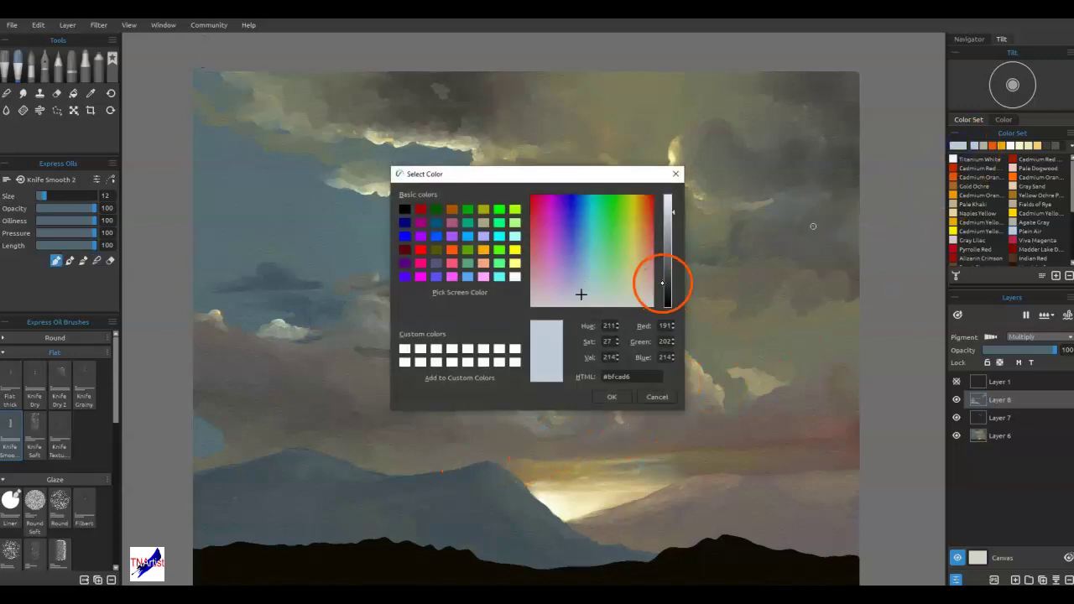
pyautogui.click(565, 273)
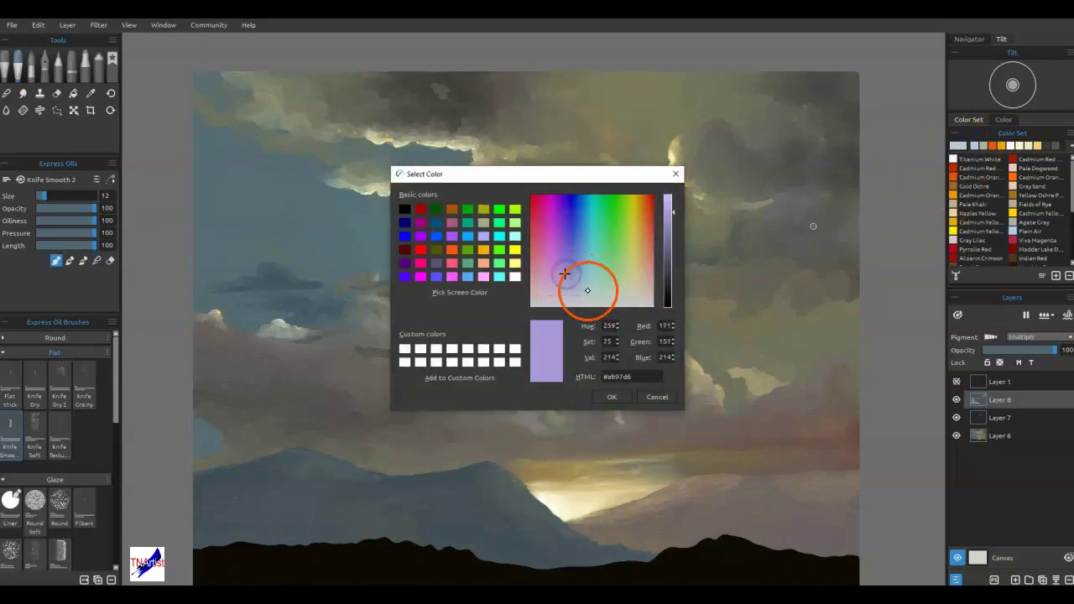
pyautogui.click(563, 292)
pyautogui.click(604, 397)
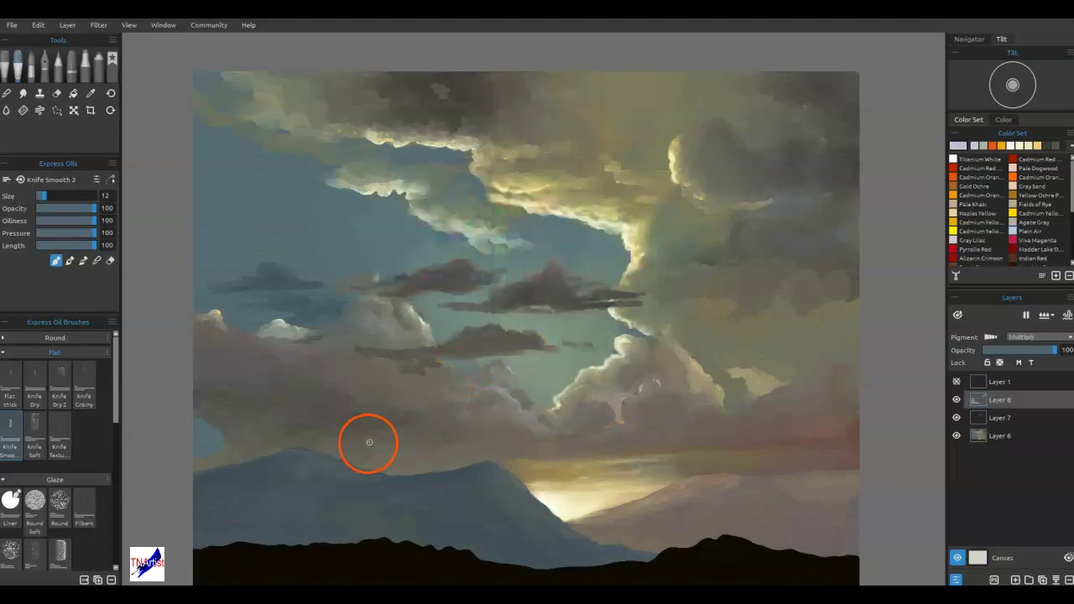
# - Paint lavender shadow streaks in the low clouds above the blue mountain and blend them at size 20
pyautogui.moveTo(373, 445)
pyautogui.mouseDown()
pyautogui.moveTo(430, 439)
pyautogui.moveTo(420, 442)
pyautogui.moveTo(430, 450)
pyautogui.moveTo(383, 439)
pyautogui.moveTo(405, 436)
pyautogui.moveTo(391, 419)
pyautogui.moveTo(340, 410)
pyautogui.moveTo(438, 404)
pyautogui.moveTo(400, 452)
pyautogui.moveTo(432, 441)
pyautogui.mouseUp()
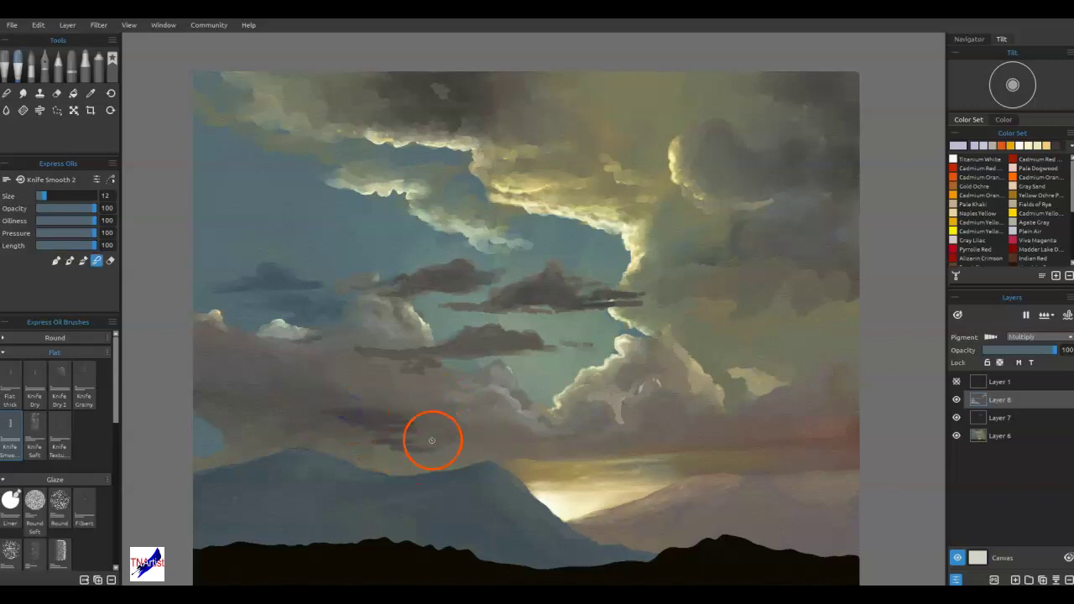
pyautogui.press(']')
pyautogui.moveTo(334, 416)
pyautogui.mouseDown()
pyautogui.moveTo(406, 413)
pyautogui.moveTo(368, 422)
pyautogui.moveTo(459, 427)
pyautogui.moveTo(403, 449)
pyautogui.moveTo(476, 429)
pyautogui.mouseUp()
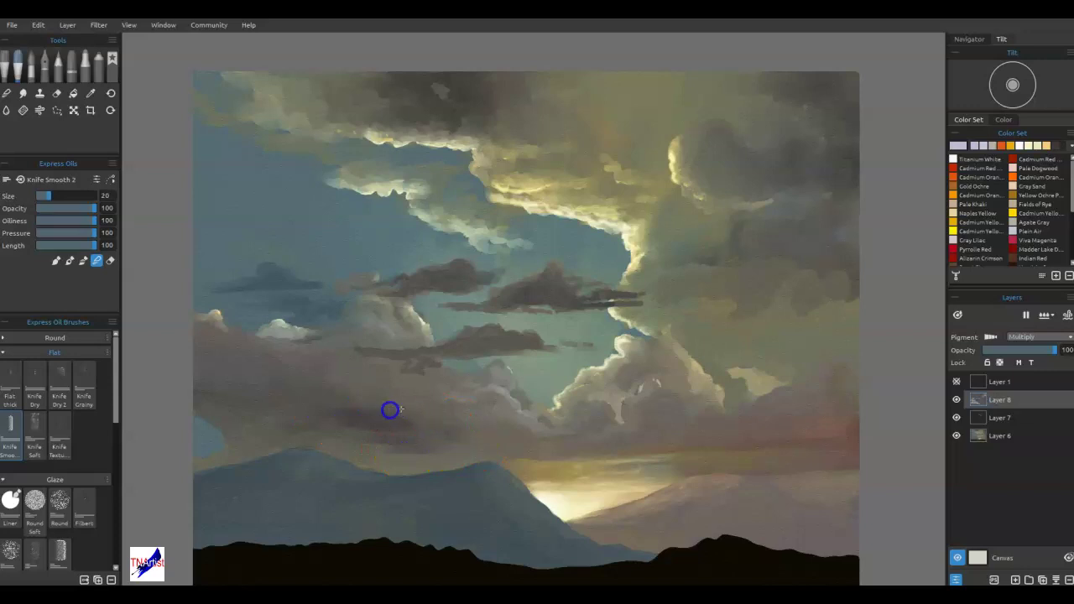
pyautogui.moveTo(304, 423)
pyautogui.mouseDown()
pyautogui.moveTo(418, 405)
pyautogui.moveTo(529, 375)
pyautogui.mouseUp()
# - Brush the lavender Multiply tint across the black foreground hills along the painting's lower edge
pyautogui.moveTo(699, 484); pyautogui.dragTo(726, 388)
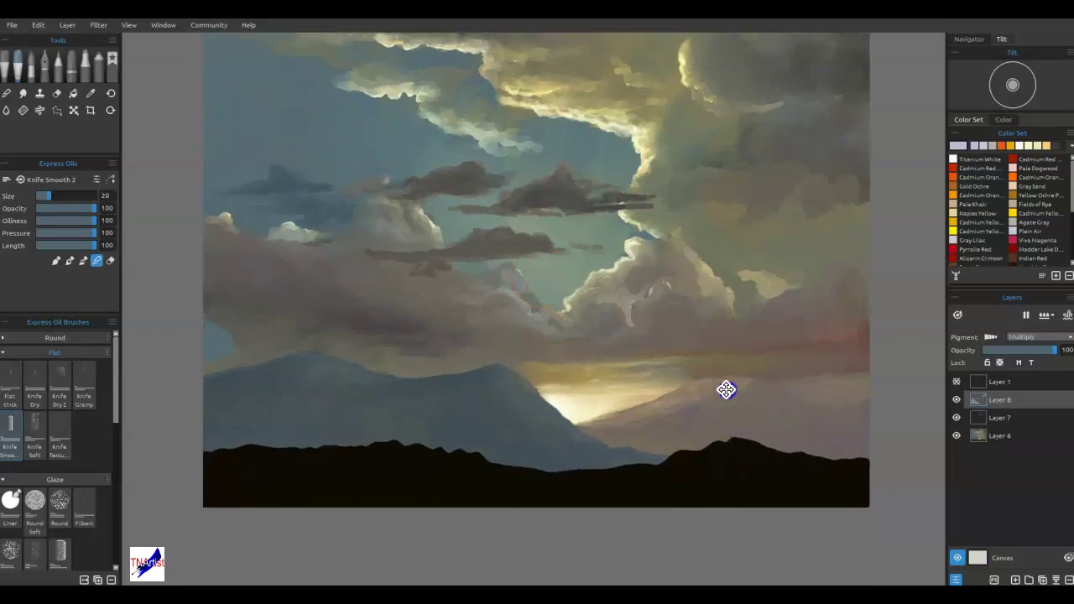
pyautogui.press('b')
pyautogui.moveTo(797, 501); pyautogui.dragTo(834, 505)
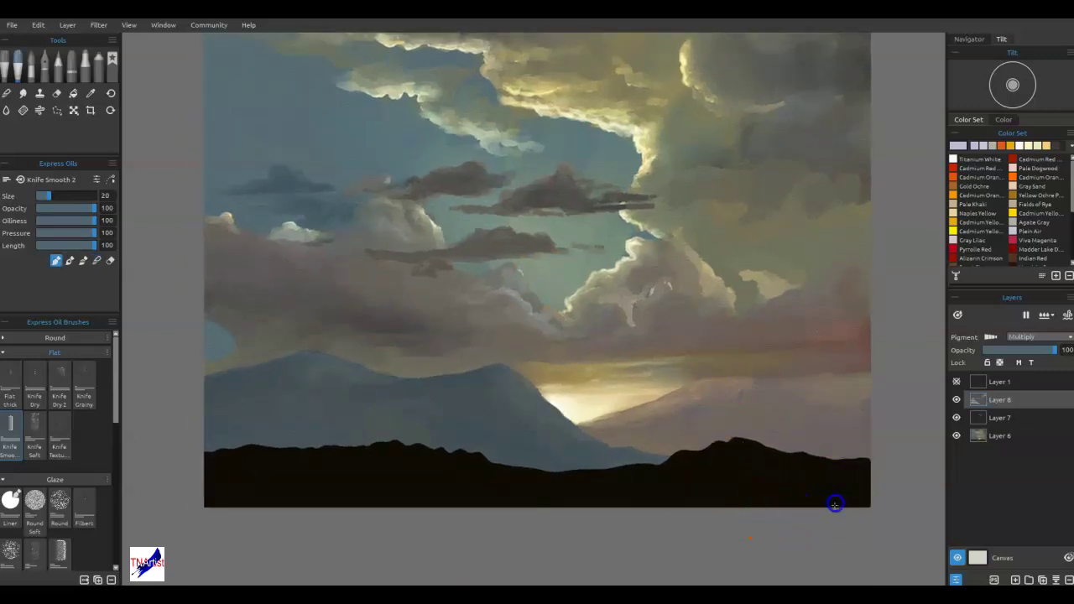
pyautogui.moveTo(520, 486); pyautogui.dragTo(498, 488)
pyautogui.moveTo(414, 462); pyautogui.dragTo(339, 491)
pyautogui.moveTo(240, 489); pyautogui.dragTo(461, 506)
# - Spread the lavender shading over the pale hill down to the black foreground and blend it
pyautogui.moveTo(811, 395)
pyautogui.mouseDown()
pyautogui.moveTo(865, 383)
pyautogui.moveTo(793, 388)
pyautogui.moveTo(863, 388)
pyautogui.moveTo(864, 430)
pyautogui.moveTo(765, 442)
pyautogui.moveTo(781, 394)
pyautogui.moveTo(727, 439)
pyautogui.moveTo(710, 426)
pyautogui.moveTo(870, 398)
pyautogui.moveTo(867, 440)
pyautogui.moveTo(817, 414)
pyautogui.moveTo(665, 441)
pyautogui.moveTo(652, 459)
pyautogui.moveTo(630, 446)
pyautogui.moveTo(710, 436)
pyautogui.mouseUp()
pyautogui.moveTo(614, 459); pyautogui.dragTo(652, 454)
pyautogui.moveTo(585, 462); pyautogui.dragTo(592, 453)
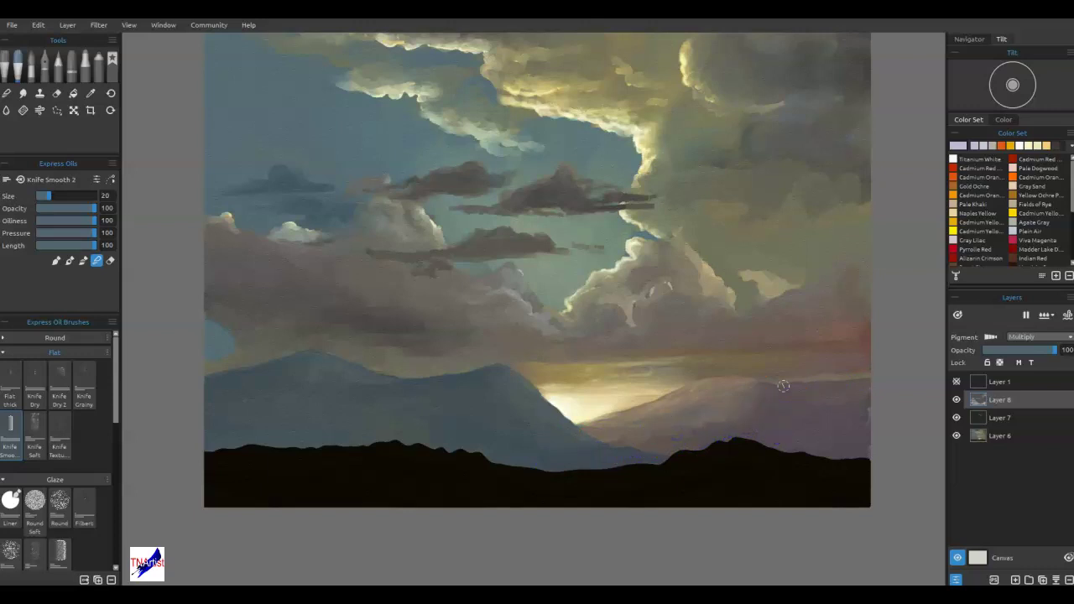
# - Switch to Layer 6 and soften the undersides and ends of the dark floating clouds with size 20 blending strokes
pyautogui.click(451, 266)
pyautogui.click(1007, 392)
pyautogui.click(998, 435)
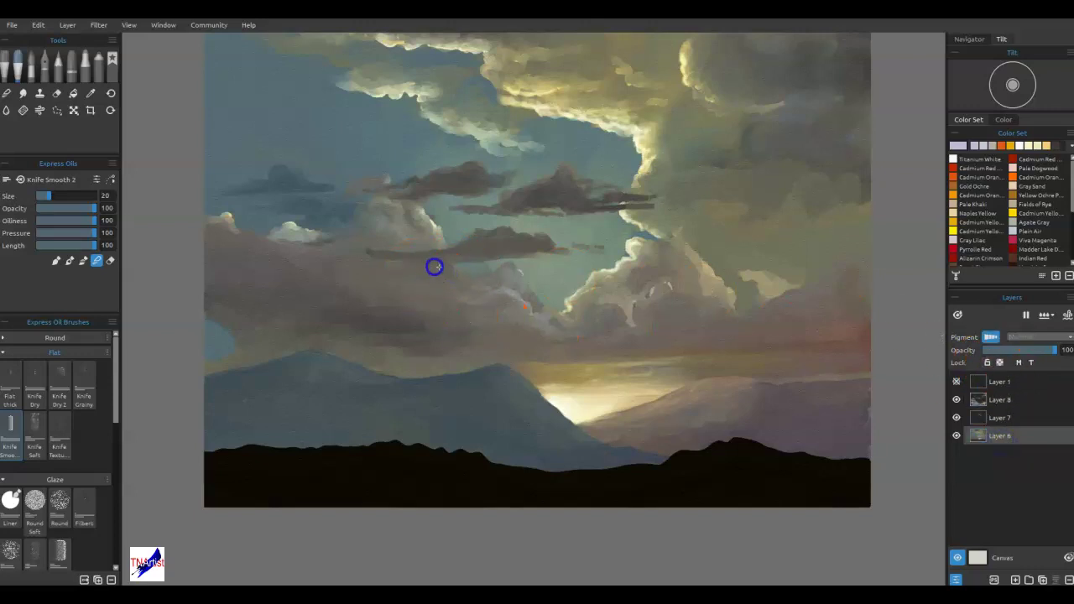
pyautogui.moveTo(441, 258); pyautogui.dragTo(482, 256)
pyautogui.click(603, 293)
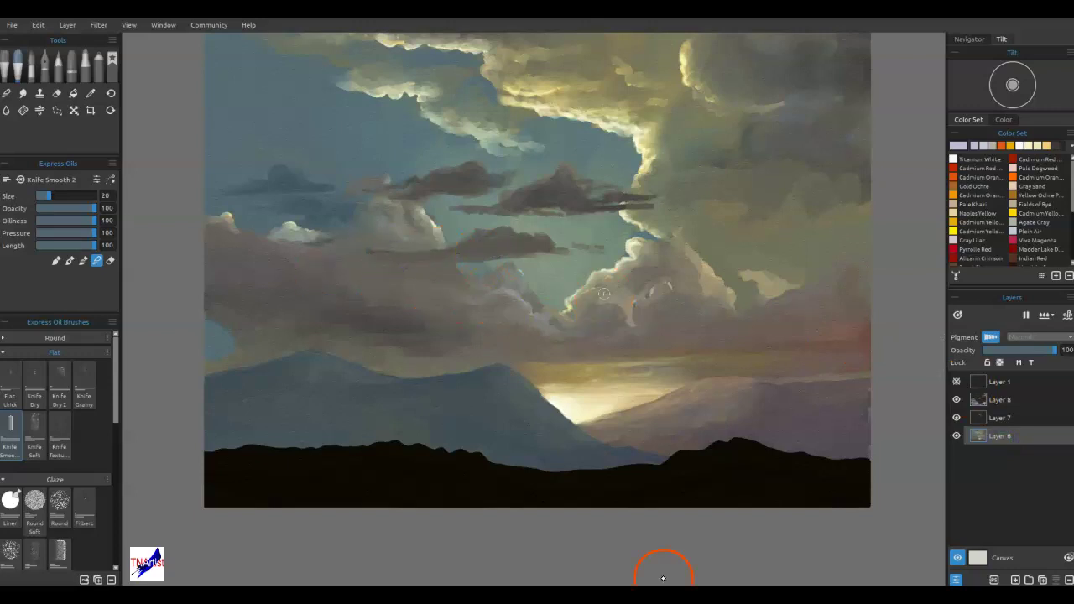
pyautogui.moveTo(575, 195); pyautogui.dragTo(415, 216)
pyautogui.moveTo(543, 207)
pyautogui.mouseDown()
pyautogui.moveTo(599, 204)
pyautogui.moveTo(538, 200)
pyautogui.mouseUp()
pyautogui.moveTo(467, 183); pyautogui.dragTo(442, 181)
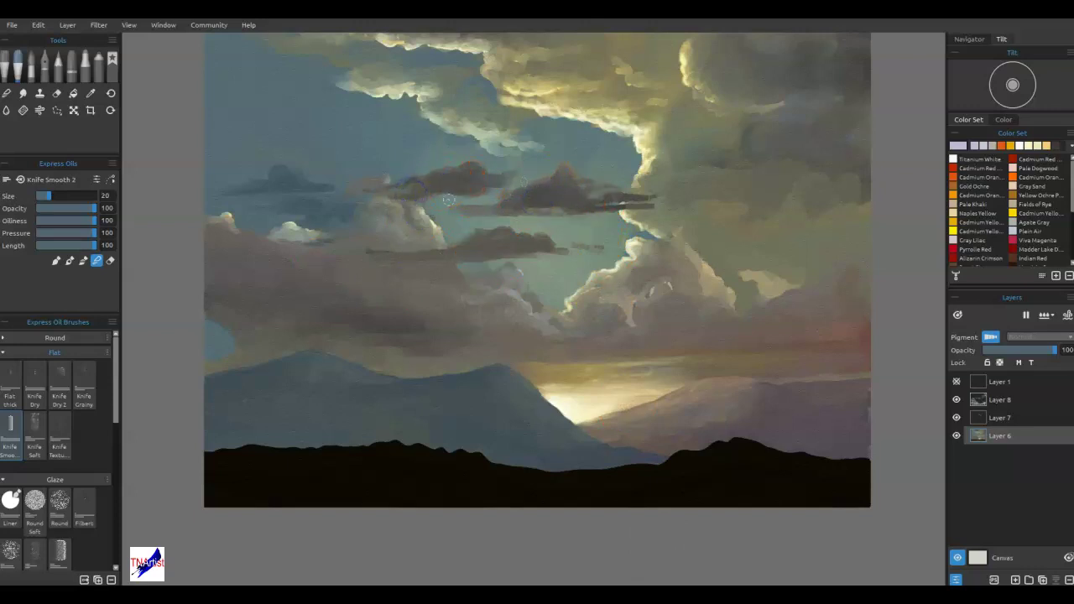
# - Smooth the greenish clouds near the painting's right edge and blend the small bright cloud's base on Layer 6
pyautogui.moveTo(770, 214); pyautogui.dragTo(784, 218)
pyautogui.moveTo(815, 214); pyautogui.dragTo(867, 206)
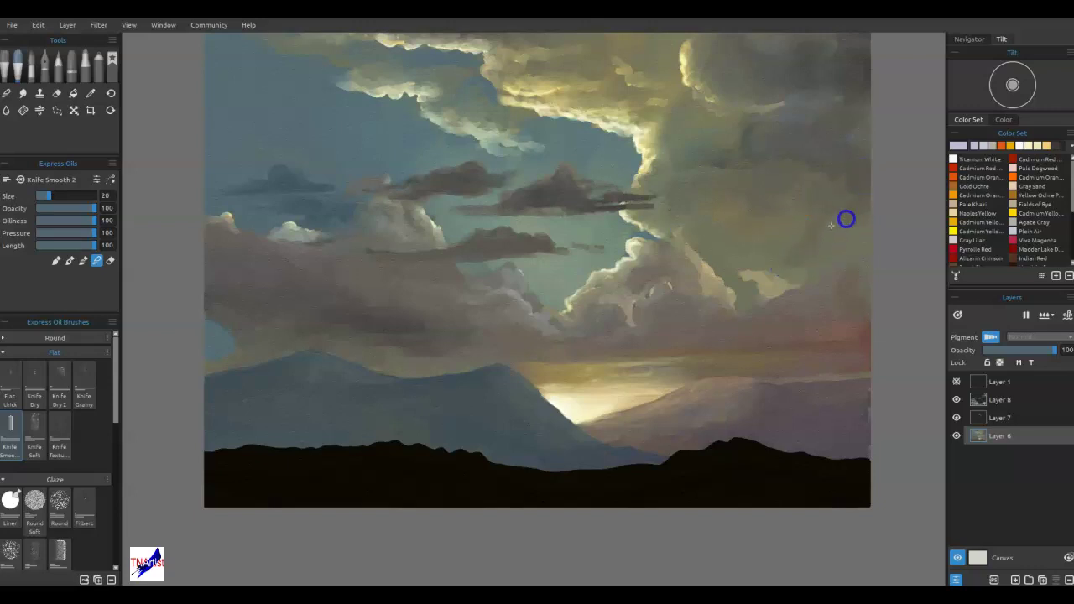
pyautogui.moveTo(778, 268); pyautogui.dragTo(762, 273)
pyautogui.moveTo(784, 295)
pyautogui.mouseDown()
pyautogui.moveTo(775, 324)
pyautogui.moveTo(784, 292)
pyautogui.mouseUp()
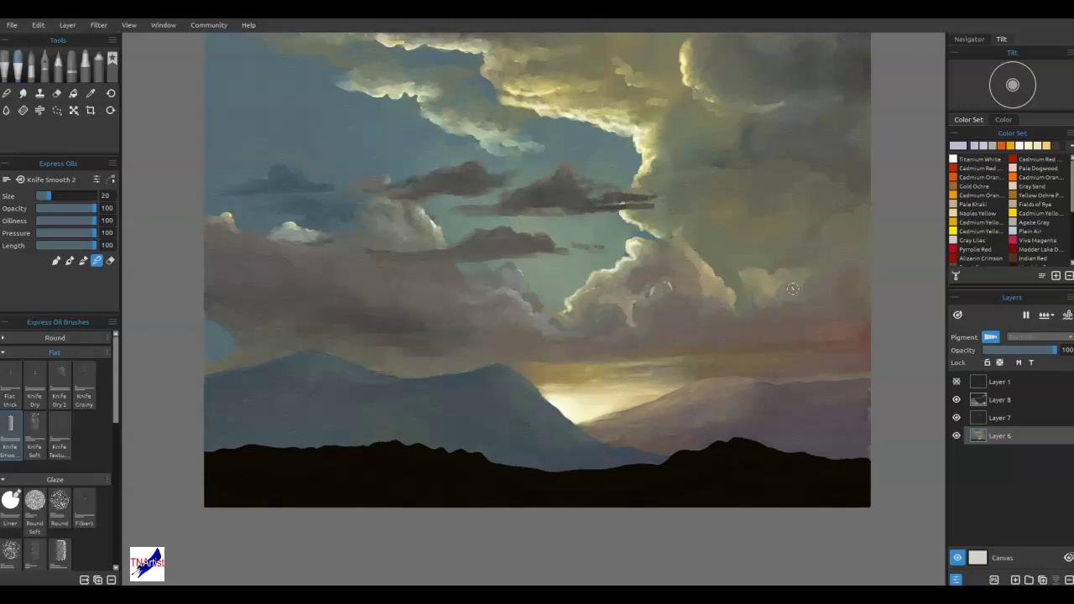
# - Erase the blue-grey cloud streaks from the open blue sky on Layer 8
pyautogui.click(1005, 401)
pyautogui.press('e')
pyautogui.moveTo(260, 193)
pyautogui.mouseDown()
pyautogui.moveTo(303, 206)
pyautogui.moveTo(269, 169)
pyautogui.moveTo(334, 197)
pyautogui.moveTo(285, 174)
pyautogui.moveTo(333, 217)
pyautogui.moveTo(223, 161)
pyautogui.moveTo(287, 214)
pyautogui.moveTo(203, 177)
pyautogui.moveTo(311, 221)
pyautogui.moveTo(304, 197)
pyautogui.moveTo(348, 209)
pyautogui.moveTo(343, 200)
pyautogui.moveTo(347, 217)
pyautogui.moveTo(337, 200)
pyautogui.moveTo(265, 216)
pyautogui.moveTo(335, 231)
pyautogui.mouseUp()
pyautogui.moveTo(346, 219)
pyautogui.mouseDown()
pyautogui.moveTo(330, 200)
pyautogui.moveTo(355, 213)
pyautogui.mouseUp()
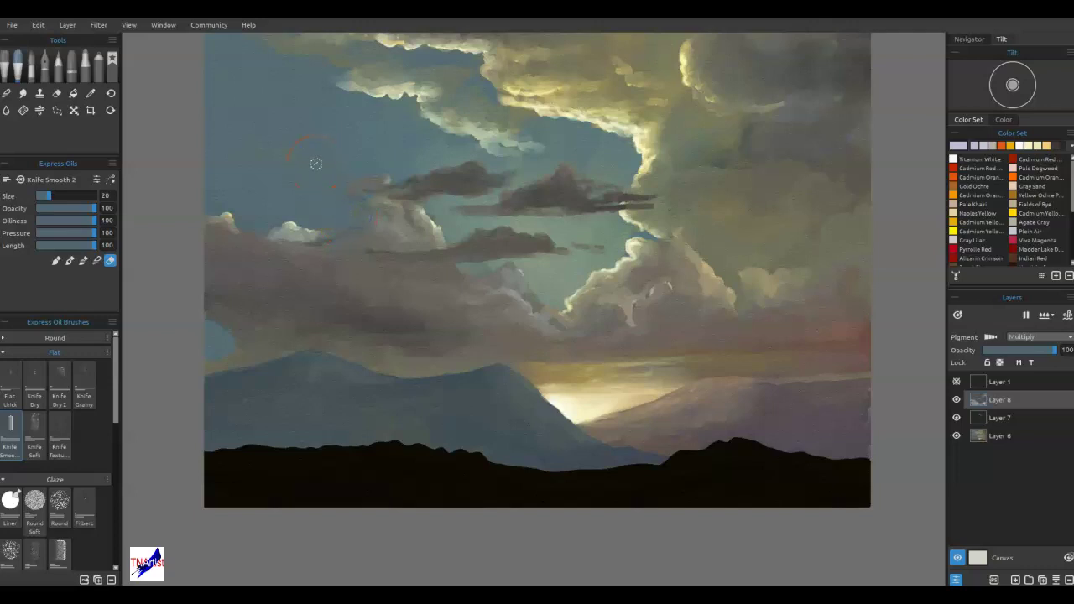
# - Return to Layer 6 and smooth the open blue sky between the floating clouds and the upper cloud bank
pyautogui.click(1007, 440)
pyautogui.press('e')
pyautogui.moveTo(353, 160)
pyautogui.mouseDown()
pyautogui.moveTo(332, 152)
pyautogui.moveTo(301, 104)
pyautogui.mouseUp()
pyautogui.moveTo(344, 158); pyautogui.dragTo(351, 167)
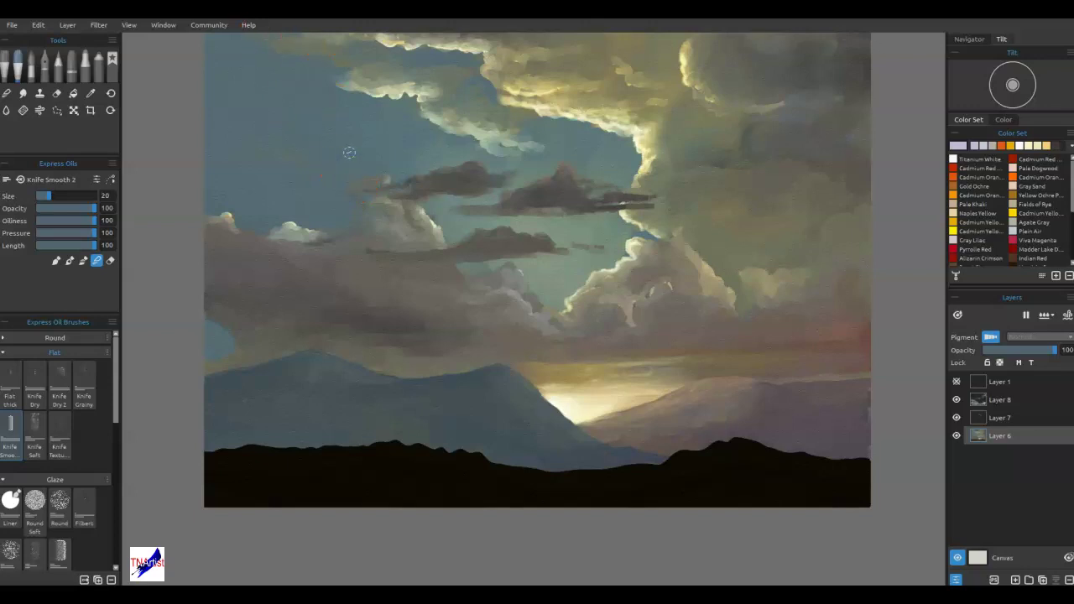
# - Blend the upper cloud bank's highlighted edges around the blue opening and touch up the low clouds on Layer 6
pyautogui.moveTo(515, 93); pyautogui.dragTo(508, 240)
pyautogui.moveTo(503, 139)
pyautogui.mouseDown()
pyautogui.moveTo(471, 105)
pyautogui.moveTo(506, 104)
pyautogui.mouseUp()
pyautogui.moveTo(309, 107)
pyautogui.mouseDown()
pyautogui.moveTo(336, 112)
pyautogui.moveTo(338, 101)
pyautogui.mouseUp()
pyautogui.moveTo(313, 85)
pyautogui.mouseDown()
pyautogui.moveTo(337, 84)
pyautogui.moveTo(400, 130)
pyautogui.mouseUp()
pyautogui.moveTo(477, 124); pyautogui.dragTo(423, 118)
pyautogui.moveTo(539, 193); pyautogui.dragTo(541, 192)
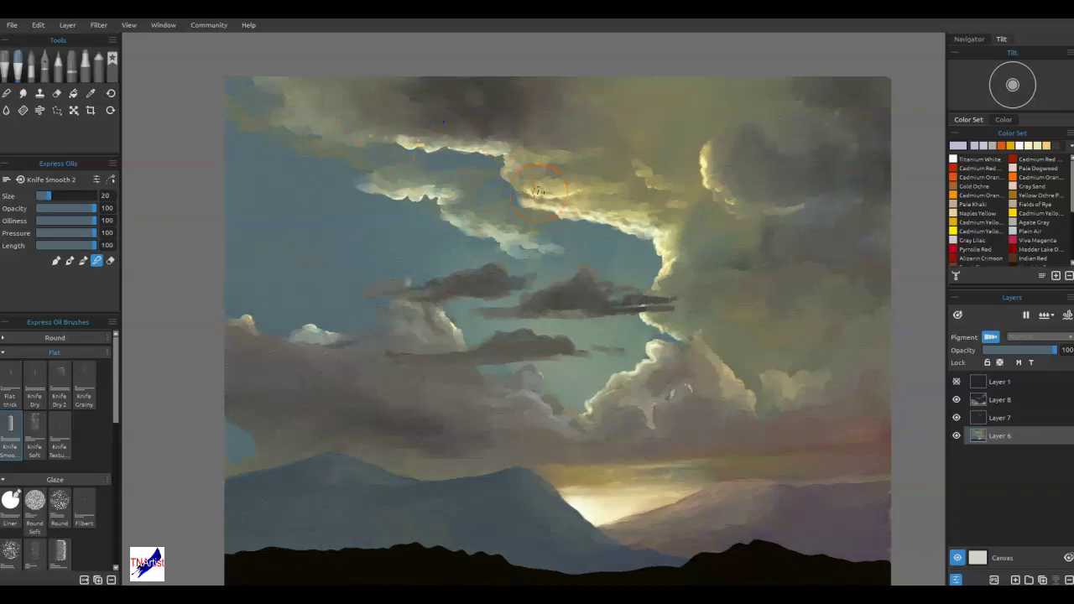
pyautogui.moveTo(413, 420)
pyautogui.mouseDown()
pyautogui.moveTo(441, 402)
pyautogui.moveTo(446, 423)
pyautogui.moveTo(464, 430)
pyautogui.moveTo(359, 401)
pyautogui.moveTo(338, 376)
pyautogui.moveTo(297, 369)
pyautogui.moveTo(420, 430)
pyautogui.mouseUp()
pyautogui.click(823, 337)
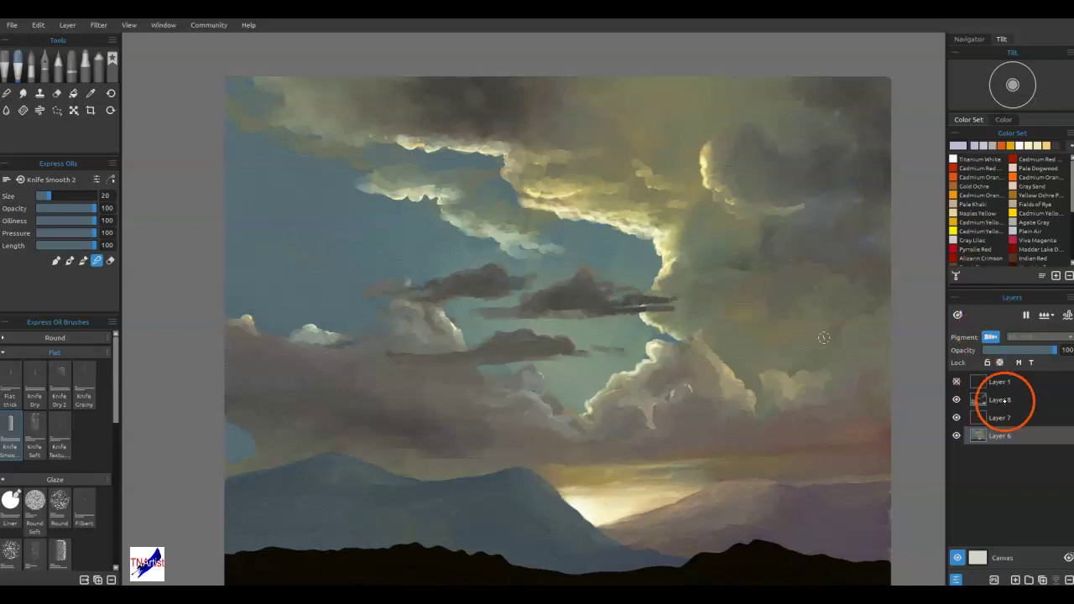
# - On Layer 7, paint white light with the Bullet marker at size 45 in the sky opening above the low clouds
pyautogui.click(1013, 417)
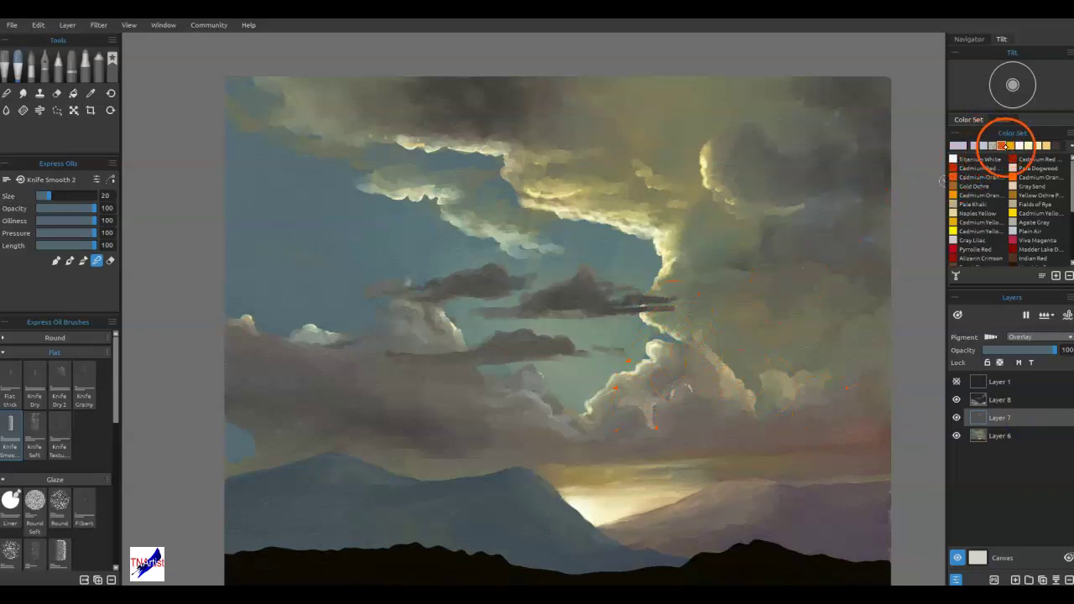
pyautogui.click(1020, 145)
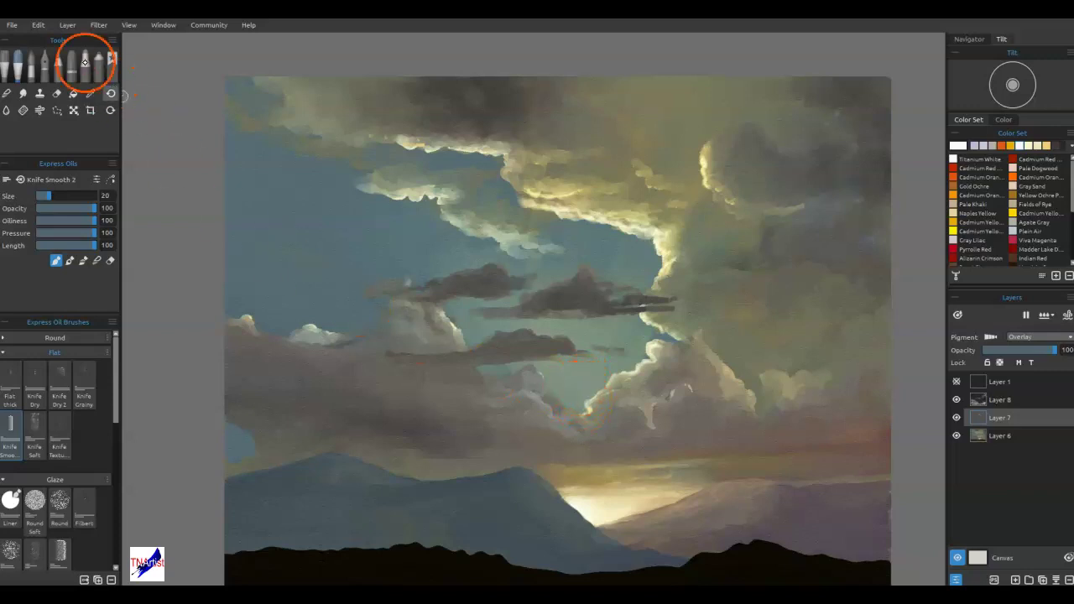
pyautogui.press('m')
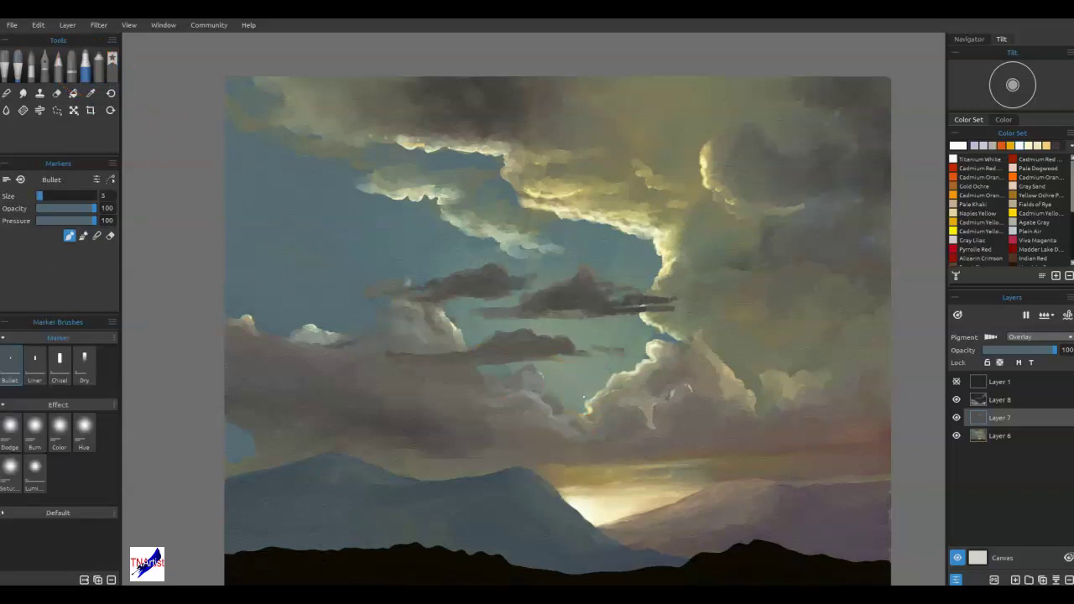
pyautogui.press(']')
pyautogui.press(']')
pyautogui.press(']')
pyautogui.press(']')
pyautogui.press(']')
pyautogui.press(']')
pyautogui.press(']')
pyautogui.press(']')
pyautogui.press('[')
pyautogui.press('[')
pyautogui.press('[')
pyautogui.moveTo(554, 383)
pyautogui.mouseDown()
pyautogui.moveTo(594, 382)
pyautogui.moveTo(609, 364)
pyautogui.moveTo(570, 397)
pyautogui.moveTo(554, 376)
pyautogui.moveTo(557, 390)
pyautogui.moveTo(588, 401)
pyautogui.moveTo(606, 361)
pyautogui.moveTo(581, 380)
pyautogui.moveTo(579, 352)
pyautogui.moveTo(553, 360)
pyautogui.moveTo(552, 386)
pyautogui.moveTo(537, 359)
pyautogui.moveTo(570, 371)
pyautogui.moveTo(579, 406)
pyautogui.moveTo(620, 366)
pyautogui.mouseUp()
# - Spread the white light upward through the sky opening and along the bright cloud's edge
pyautogui.press('n')
pyautogui.moveTo(587, 410); pyautogui.dragTo(604, 363)
pyautogui.moveTo(585, 404)
pyautogui.mouseDown()
pyautogui.moveTo(582, 376)
pyautogui.moveTo(584, 388)
pyautogui.moveTo(550, 335)
pyautogui.moveTo(596, 312)
pyautogui.mouseUp()
pyautogui.moveTo(584, 388); pyautogui.dragTo(647, 321)
pyautogui.moveTo(607, 386); pyautogui.dragTo(628, 338)
pyautogui.moveTo(582, 415); pyautogui.dragTo(593, 405)
pyautogui.moveTo(646, 338); pyautogui.dragTo(618, 366)
# - Erase the excess glow from the bright cloud's edge and the dark floating clouds, reducing the marker eraser to size 20
pyautogui.press('e')
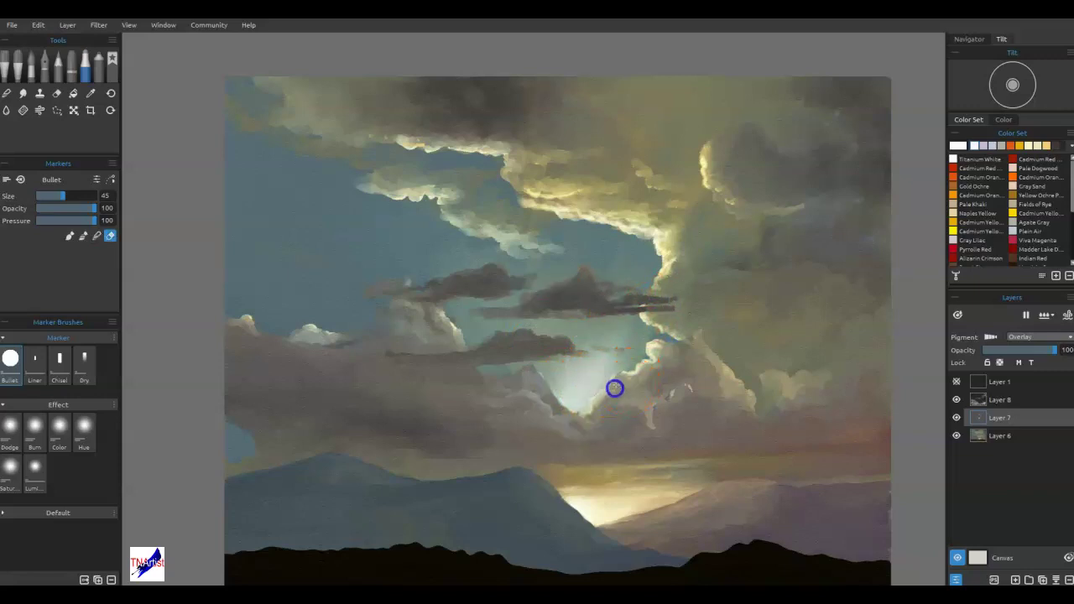
pyautogui.moveTo(608, 367)
pyautogui.mouseDown()
pyautogui.moveTo(603, 339)
pyautogui.moveTo(602, 353)
pyautogui.moveTo(640, 362)
pyautogui.mouseUp()
pyautogui.press('[')
pyautogui.press('[')
pyautogui.press('[')
pyautogui.click(563, 352)
pyautogui.press('[')
pyautogui.press('[')
pyautogui.click(562, 352)
pyautogui.moveTo(562, 352); pyautogui.dragTo(572, 354)
pyautogui.moveTo(626, 307)
pyautogui.mouseDown()
pyautogui.moveTo(592, 311)
pyautogui.moveTo(592, 300)
pyautogui.mouseUp()
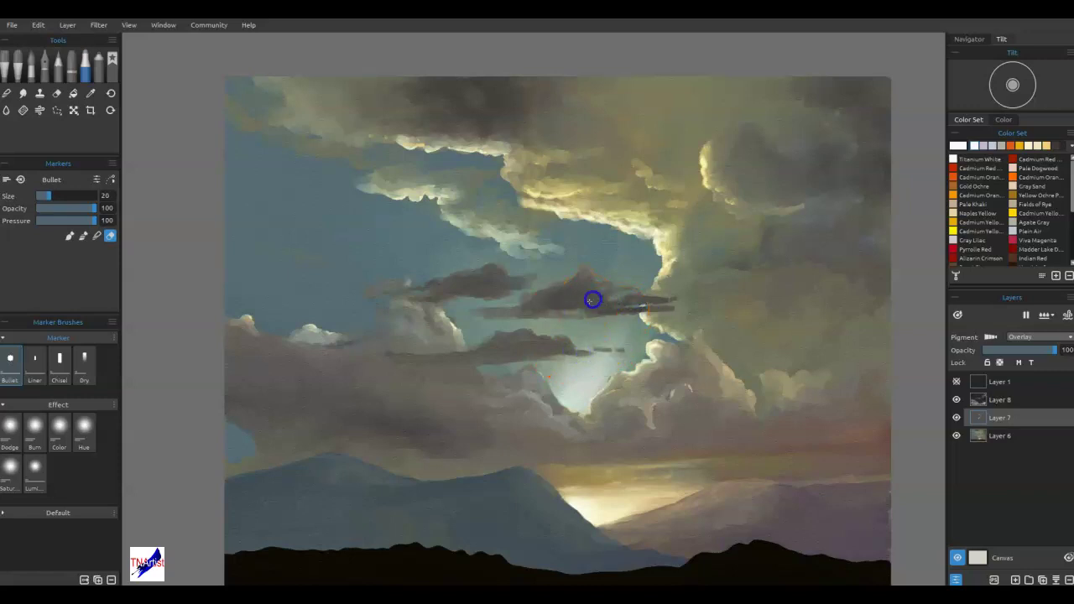
pyautogui.click(597, 351)
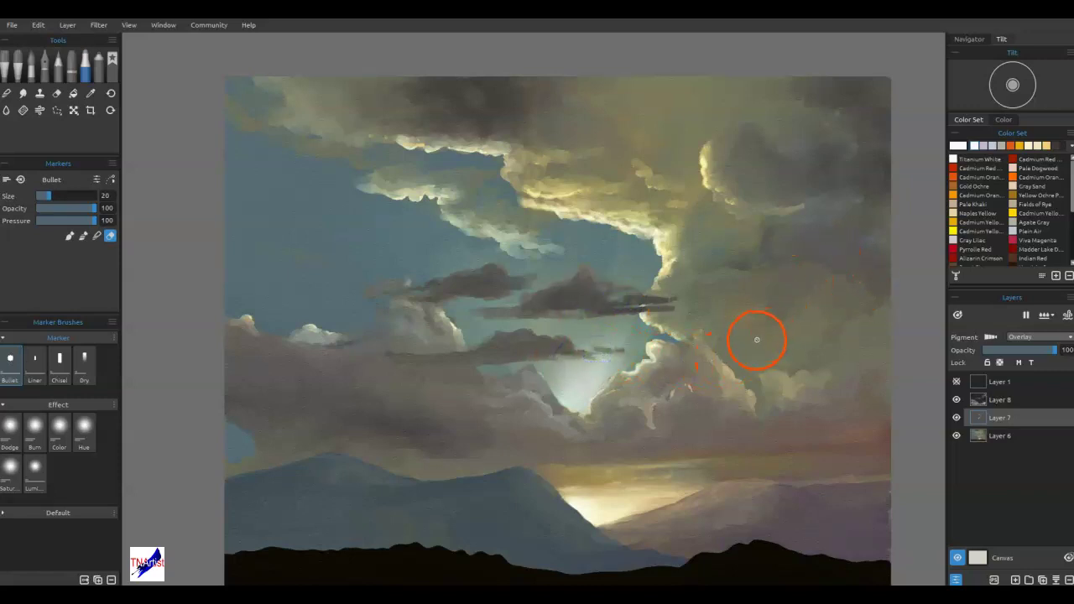
# - Blend the glow in the sky opening upward toward the floating clouds, enlarging the marker to size 60
pyautogui.press('e')
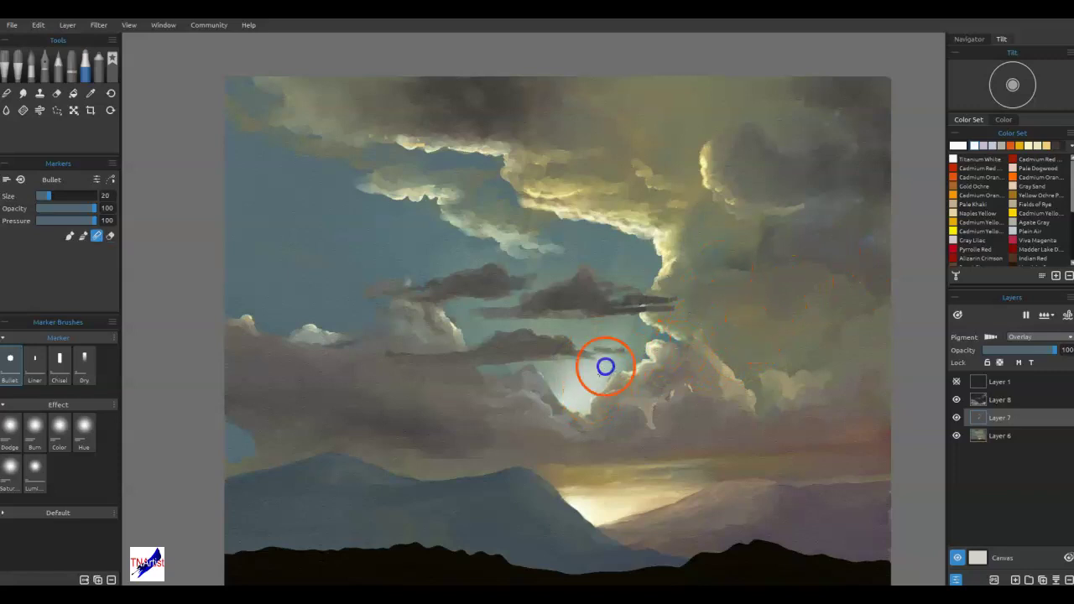
pyautogui.moveTo(608, 374)
pyautogui.mouseDown()
pyautogui.moveTo(566, 364)
pyautogui.moveTo(558, 386)
pyautogui.mouseUp()
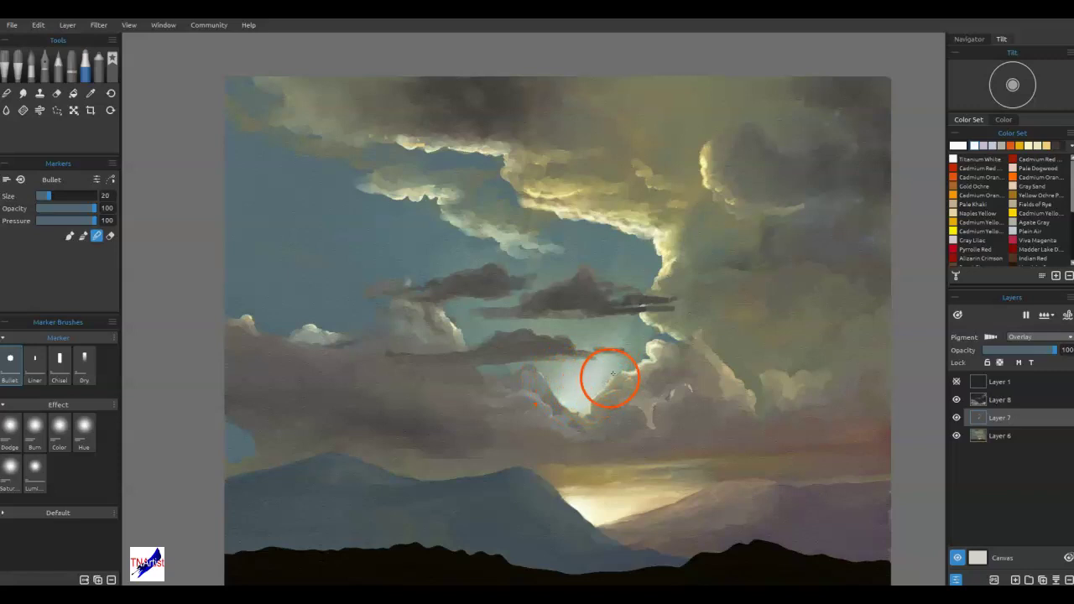
pyautogui.moveTo(598, 369)
pyautogui.mouseDown()
pyautogui.moveTo(565, 376)
pyautogui.moveTo(612, 327)
pyautogui.mouseUp()
pyautogui.press(']')
pyautogui.press(']')
pyautogui.press(']')
pyautogui.moveTo(582, 379); pyautogui.dragTo(580, 402)
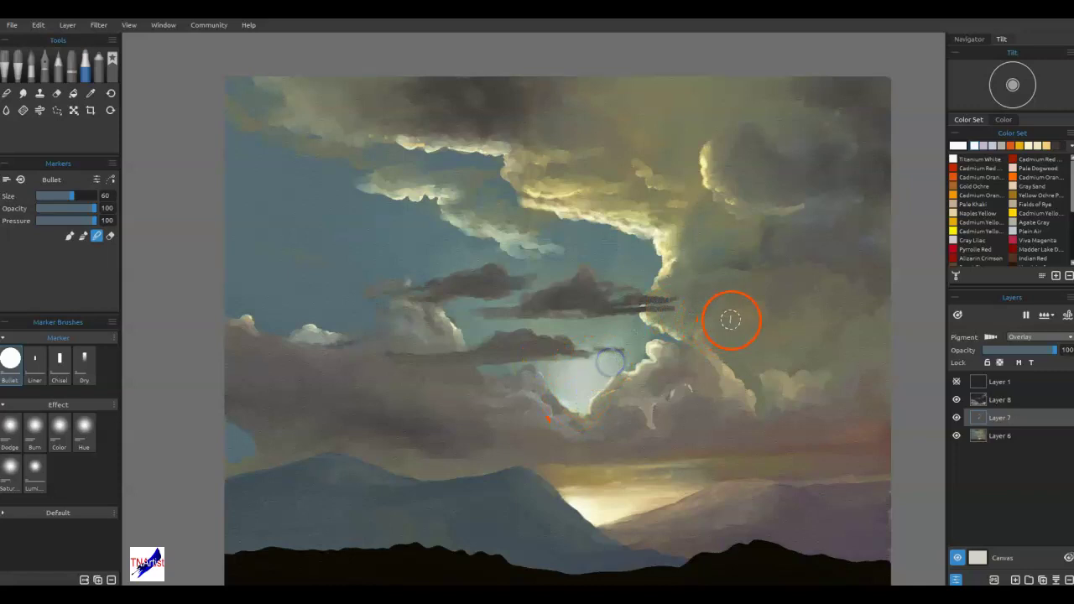
pyautogui.moveTo(590, 359); pyautogui.dragTo(598, 340)
pyautogui.moveTo(584, 378); pyautogui.dragTo(627, 297)
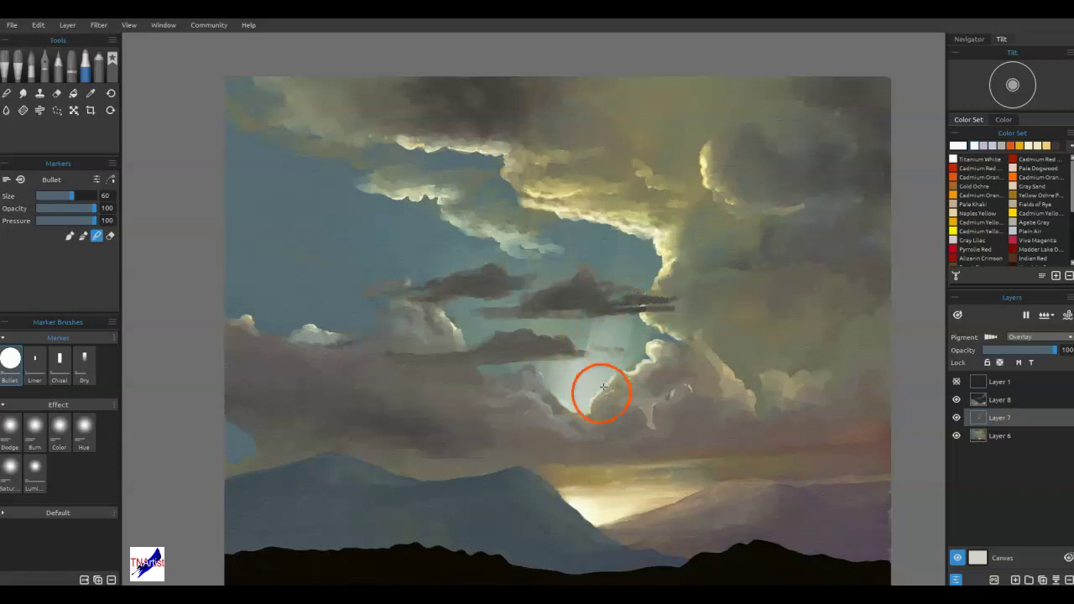
pyautogui.moveTo(586, 388)
pyautogui.mouseDown()
pyautogui.moveTo(695, 82)
pyautogui.moveTo(599, 387)
pyautogui.moveTo(702, 70)
pyautogui.moveTo(590, 371)
pyautogui.moveTo(689, 76)
pyautogui.moveTo(594, 379)
pyautogui.moveTo(692, 93)
pyautogui.moveTo(618, 330)
pyautogui.moveTo(686, 111)
pyautogui.moveTo(607, 341)
pyautogui.moveTo(645, 165)
pyautogui.moveTo(618, 252)
pyautogui.moveTo(676, 122)
pyautogui.moveTo(574, 400)
pyautogui.moveTo(656, 206)
pyautogui.moveTo(581, 385)
pyautogui.moveTo(691, 83)
pyautogui.moveTo(562, 417)
pyautogui.mouseUp()
# - Pull near-vertical light rays through the upper cloud bank and the sky opening with the size 60 blending marker
pyautogui.moveTo(555, 109); pyautogui.dragTo(565, 337)
pyautogui.moveTo(553, 377)
pyautogui.mouseDown()
pyautogui.moveTo(563, 372)
pyautogui.moveTo(539, 63)
pyautogui.moveTo(568, 182)
pyautogui.moveTo(573, 327)
pyautogui.moveTo(559, 364)
pyautogui.mouseUp()
pyautogui.moveTo(547, 76); pyautogui.dragTo(550, 232)
pyautogui.moveTo(578, 82); pyautogui.dragTo(584, 388)
pyautogui.moveTo(592, 113); pyautogui.dragTo(583, 263)
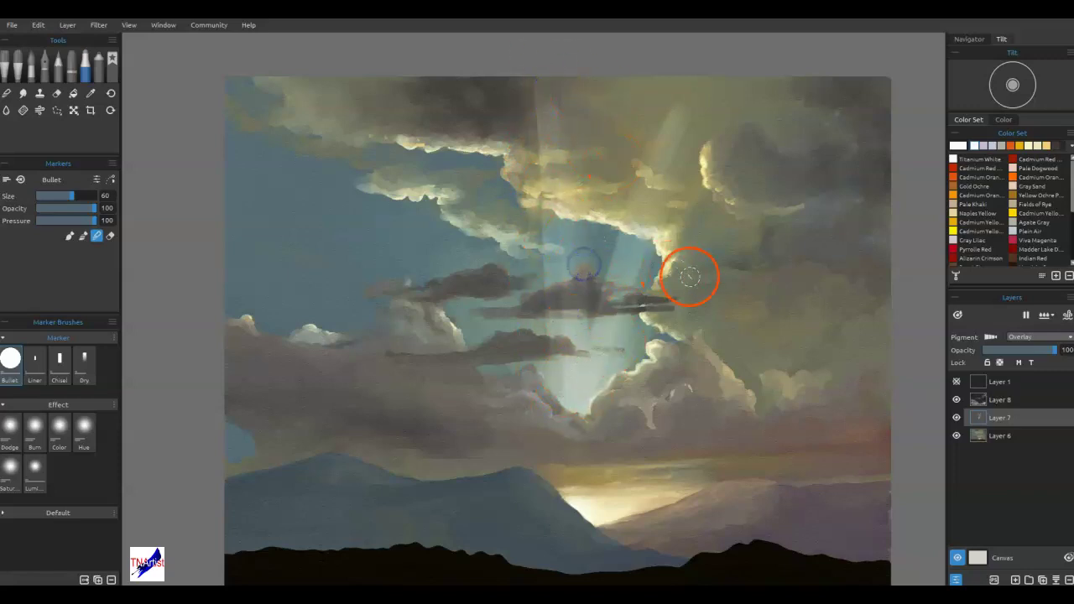
# - Soften the light rays across the upper clouds and sky opening with the Soft blend brush at size 40
pyautogui.click(23, 110)
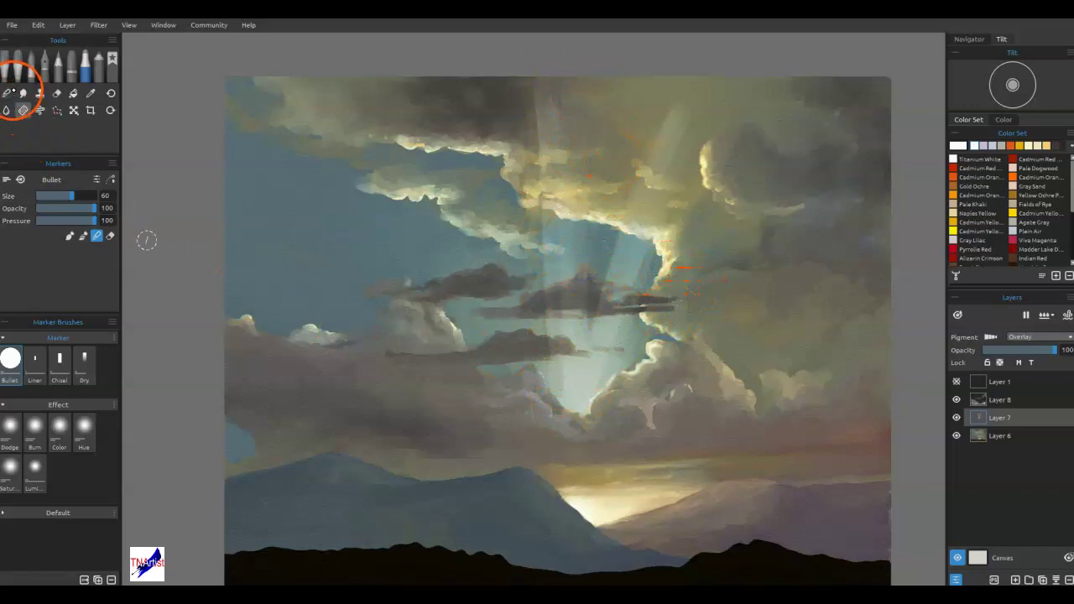
pyautogui.click(9, 92)
pyautogui.click(321, 182)
pyautogui.click(586, 385)
pyautogui.click(691, 94)
pyautogui.moveTo(665, 166); pyautogui.dragTo(606, 345)
pyautogui.moveTo(690, 112); pyautogui.dragTo(610, 358)
pyautogui.moveTo(667, 203); pyautogui.dragTo(612, 338)
pyautogui.click(589, 358)
pyautogui.click(570, 378)
pyautogui.click(529, 162)
pyautogui.click(569, 225)
pyautogui.click(559, 374)
pyautogui.click(574, 355)
pyautogui.click(601, 359)
pyautogui.click(721, 89)
pyautogui.click(599, 412)
pyautogui.click(746, 188)
pyautogui.click(685, 243)
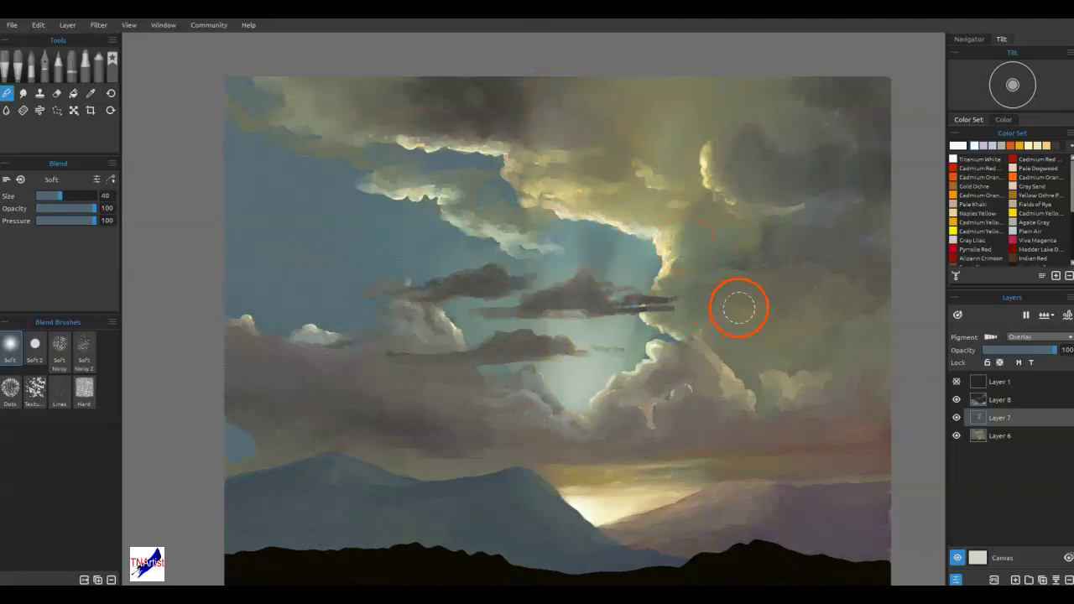
# - Erase the glow overlapping the dark floating clouds with the Round Soft 2 eraser, reducing it to size 14
pyautogui.press('e')
pyautogui.moveTo(573, 299)
pyautogui.mouseDown()
pyautogui.moveTo(546, 301)
pyautogui.moveTo(582, 298)
pyautogui.moveTo(546, 297)
pyautogui.moveTo(563, 287)
pyautogui.moveTo(607, 311)
pyautogui.mouseUp()
pyautogui.press('[')
pyautogui.press('[')
pyautogui.press('[')
pyautogui.moveTo(569, 348); pyautogui.dragTo(556, 347)
pyautogui.moveTo(522, 277); pyautogui.dragTo(527, 309)
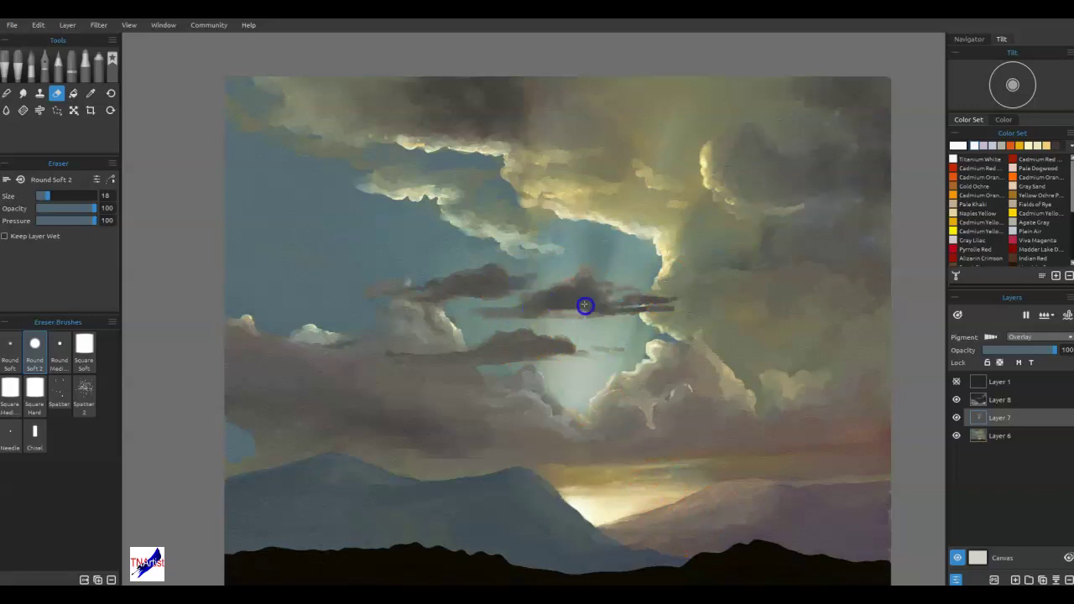
pyautogui.press('[')
pyautogui.press('[')
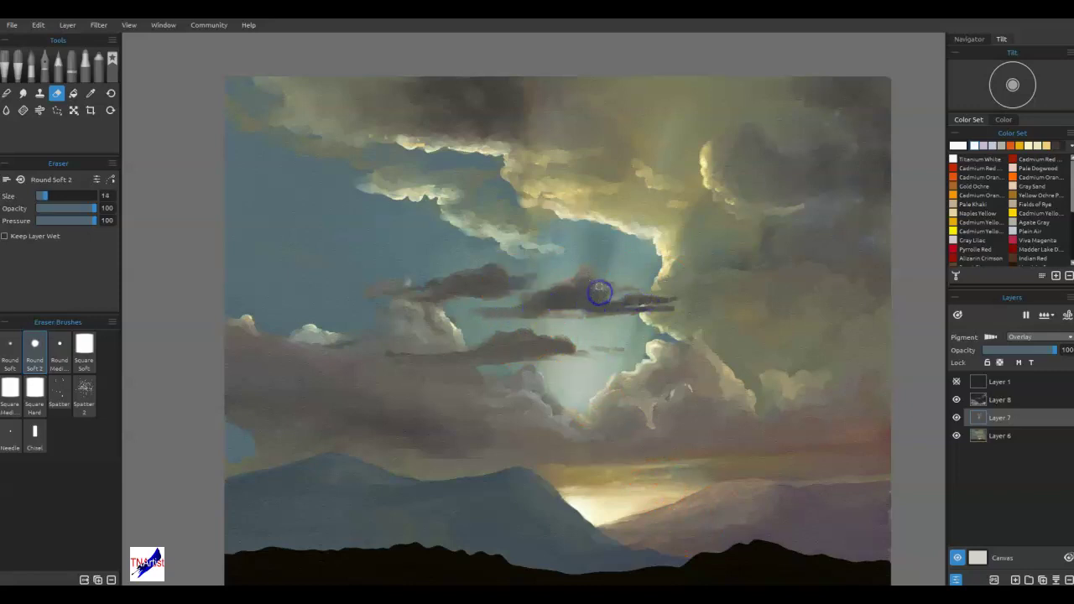
pyautogui.moveTo(602, 294)
pyautogui.mouseDown()
pyautogui.moveTo(628, 290)
pyautogui.moveTo(621, 307)
pyautogui.moveTo(596, 300)
pyautogui.mouseUp()
pyautogui.moveTo(565, 346); pyautogui.dragTo(553, 345)
# - Choose the warm white #faf8f7 and brighten the horizon glow between the mountains with the Spray airbrush at size 8
pyautogui.click(962, 143)
pyautogui.press('m')
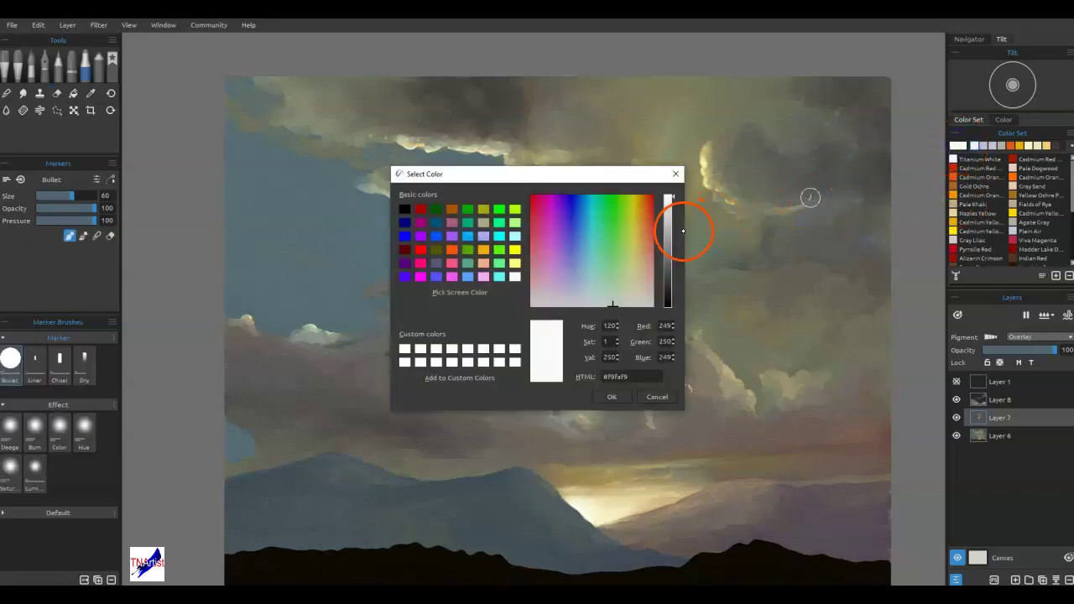
pyautogui.moveTo(637, 283); pyautogui.dragTo(646, 303)
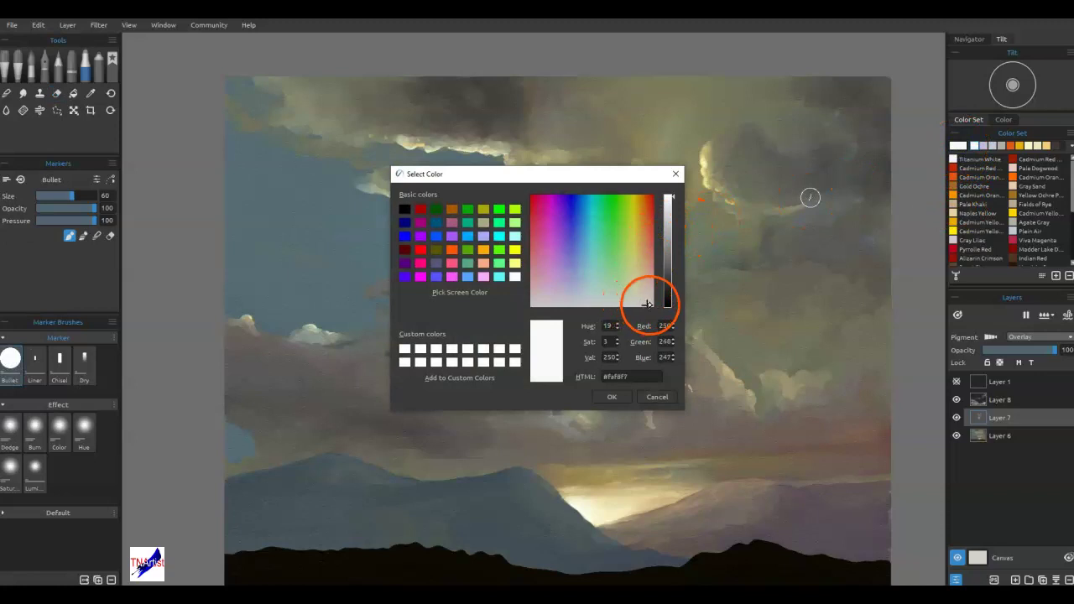
pyautogui.click(611, 397)
pyautogui.moveTo(592, 491); pyautogui.dragTo(591, 525)
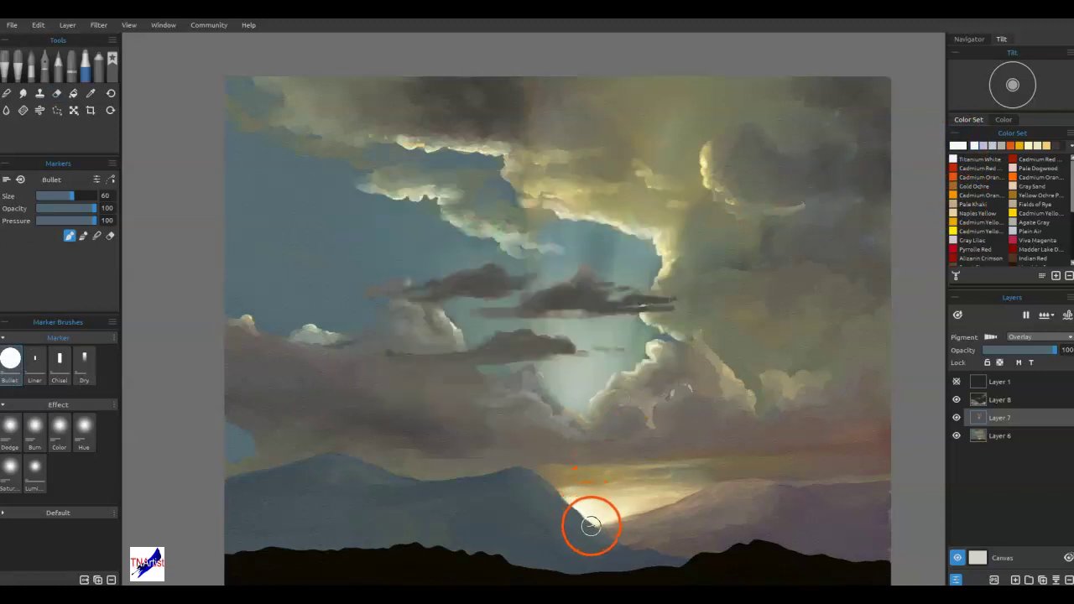
pyautogui.click(97, 65)
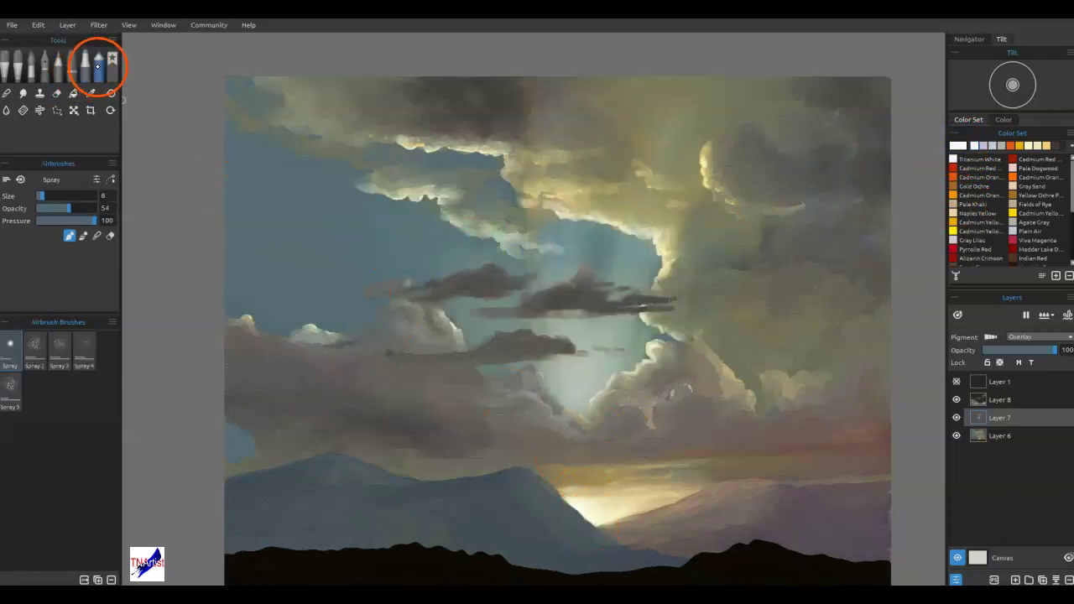
pyautogui.moveTo(573, 508)
pyautogui.mouseDown()
pyautogui.moveTo(629, 482)
pyautogui.moveTo(695, 505)
pyautogui.moveTo(599, 520)
pyautogui.moveTo(628, 513)
pyautogui.moveTo(603, 527)
pyautogui.mouseUp()
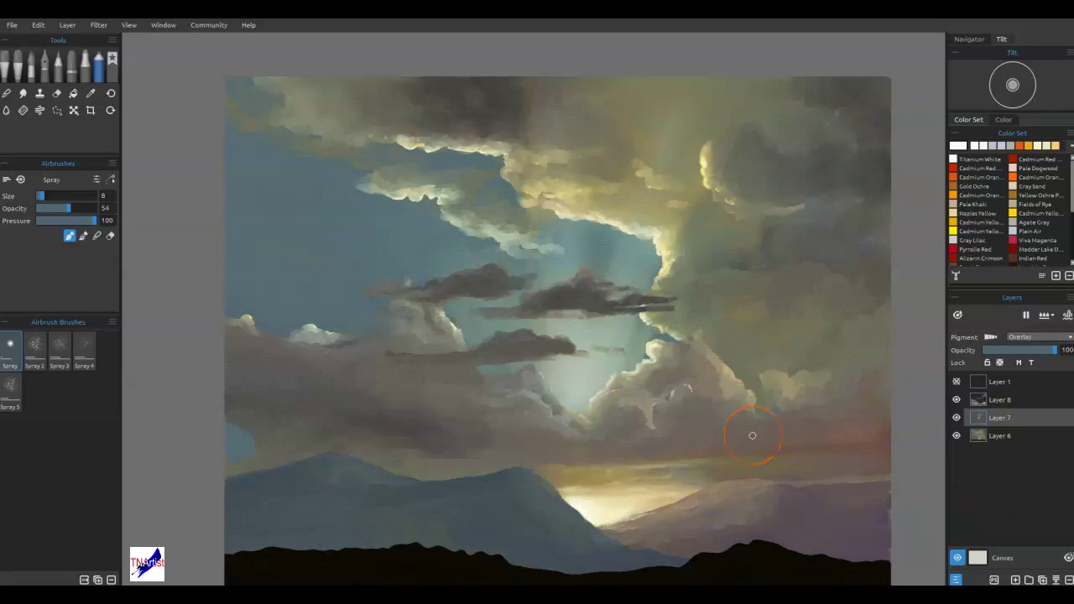
# - Brighten the small blue sky patch at the painting's left edge with the Spray airbrush, enlarged to size 25
pyautogui.click(227, 453)
pyautogui.moveTo(227, 454)
pyautogui.mouseDown()
pyautogui.moveTo(244, 451)
pyautogui.moveTo(233, 446)
pyautogui.mouseUp()
pyautogui.press('e')
pyautogui.click(235, 454)
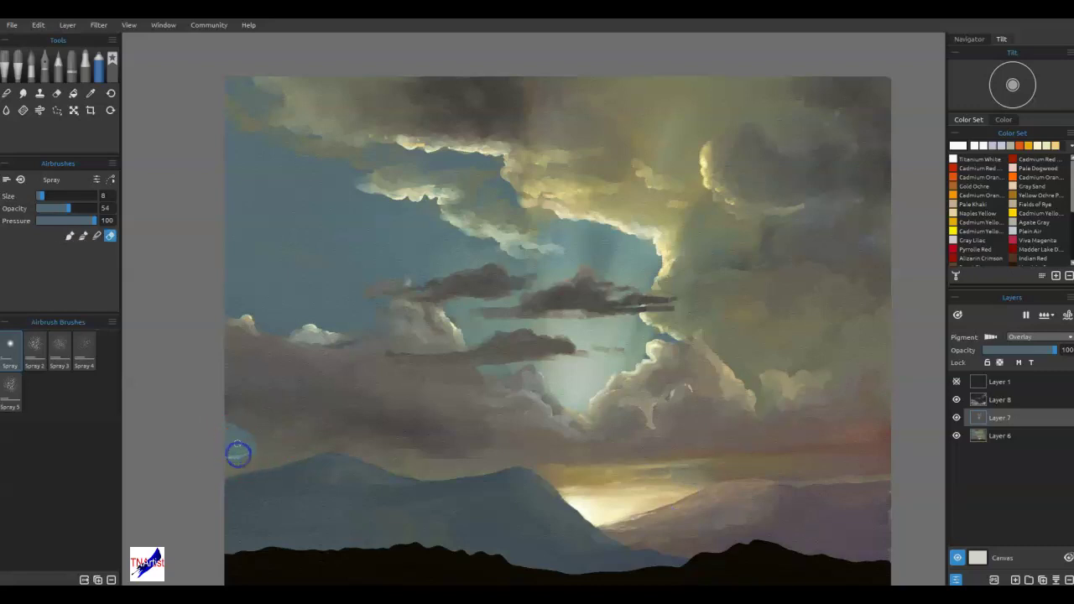
pyautogui.press('e')
pyautogui.press(']')
pyautogui.moveTo(213, 452); pyautogui.dragTo(232, 432)
# - Airbrush diagonal white rays across the large blue sky area and soften them with the Soft blend brush
pyautogui.moveTo(225, 238)
pyautogui.mouseDown()
pyautogui.moveTo(316, 320)
pyautogui.moveTo(228, 238)
pyautogui.moveTo(339, 327)
pyautogui.mouseUp()
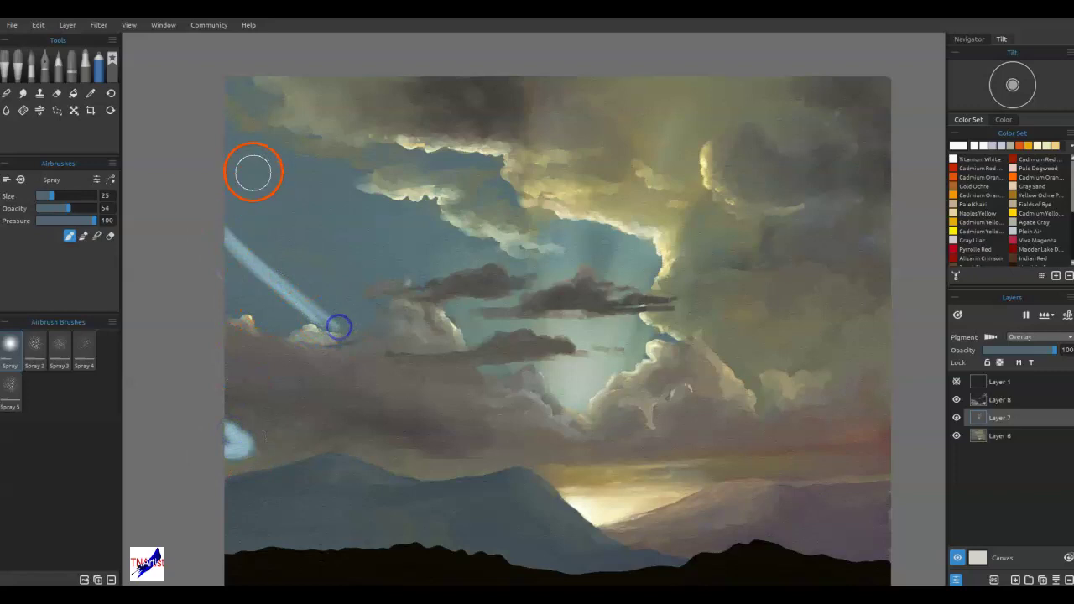
pyautogui.moveTo(250, 167); pyautogui.dragTo(369, 264)
pyautogui.moveTo(291, 157); pyautogui.dragTo(382, 255)
pyautogui.click(10, 95)
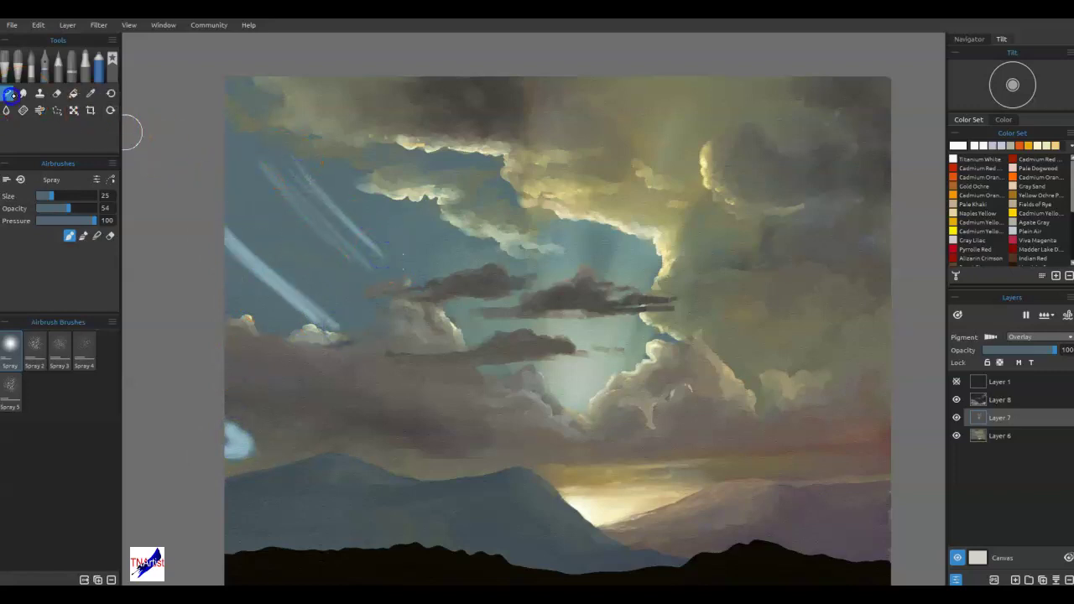
pyautogui.moveTo(285, 156)
pyautogui.mouseDown()
pyautogui.moveTo(343, 243)
pyautogui.moveTo(302, 185)
pyautogui.moveTo(256, 155)
pyautogui.moveTo(213, 223)
pyautogui.moveTo(333, 328)
pyautogui.moveTo(197, 197)
pyautogui.moveTo(345, 326)
pyautogui.moveTo(244, 276)
pyautogui.moveTo(271, 271)
pyautogui.moveTo(341, 321)
pyautogui.mouseUp()
pyautogui.moveTo(482, 386)
pyautogui.mouseDown()
pyautogui.moveTo(447, 312)
pyautogui.moveTo(524, 490)
pyautogui.moveTo(425, 275)
pyautogui.mouseUp()
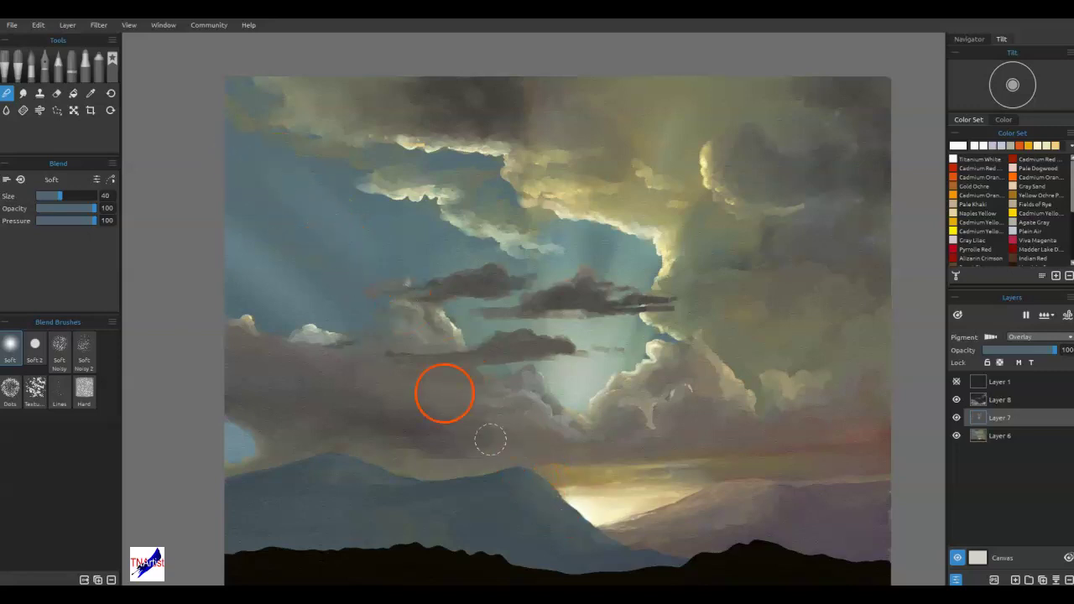
# - Reduce the Soft blend brush to size 14
pyautogui.press('[')
pyautogui.press('[')
pyautogui.press('[')
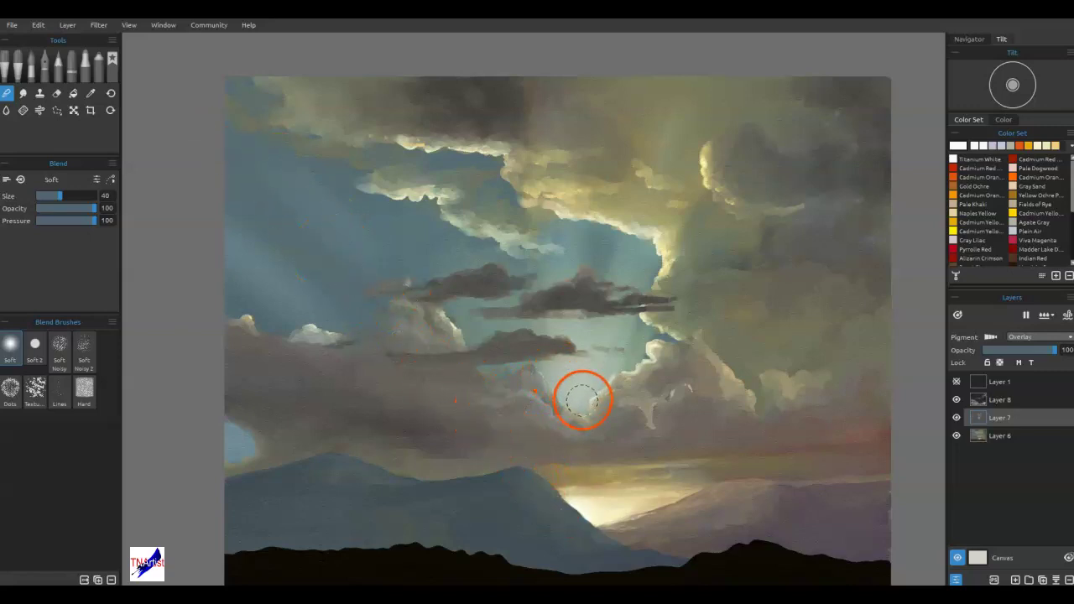
pyautogui.press('[')
pyautogui.press('[')
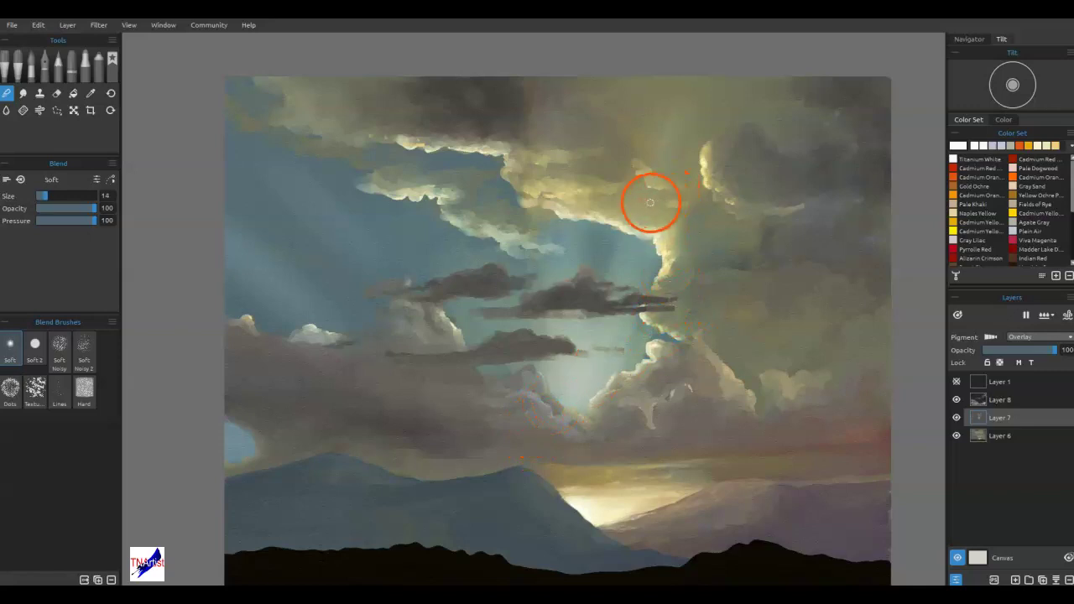
# - Sample a grey tone from the clouds and airbrush it above the saddle between the blue mountains at size 7
pyautogui.keyDown('alt'); pyautogui.click(626, 405); pyautogui.keyUp('alt')
pyautogui.press('a')
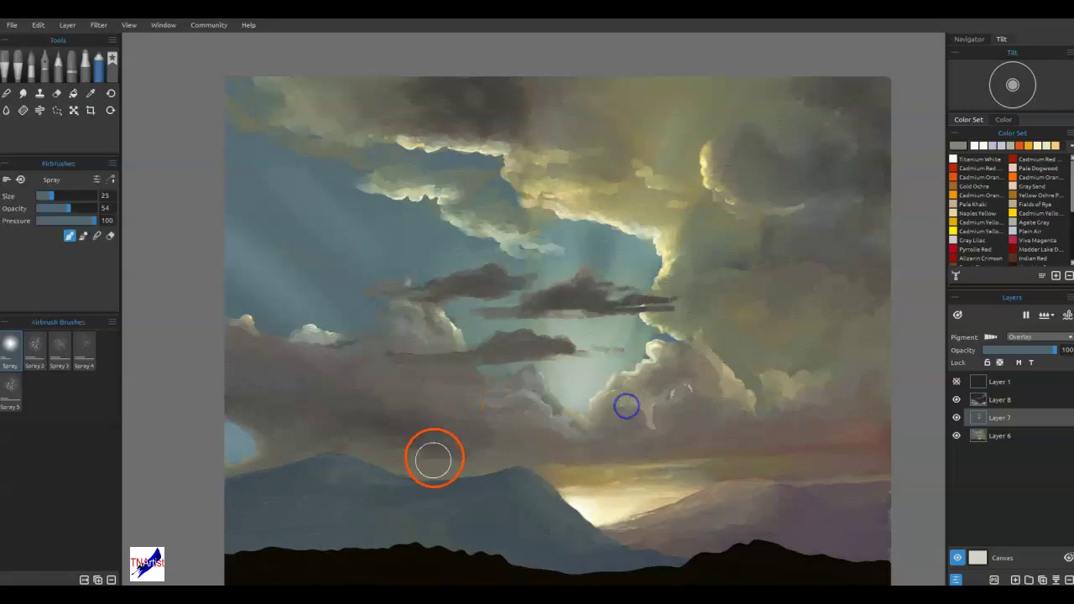
pyautogui.press('[')
pyautogui.press('[')
pyautogui.press('[')
pyautogui.press('[')
pyautogui.press('[')
pyautogui.press('[')
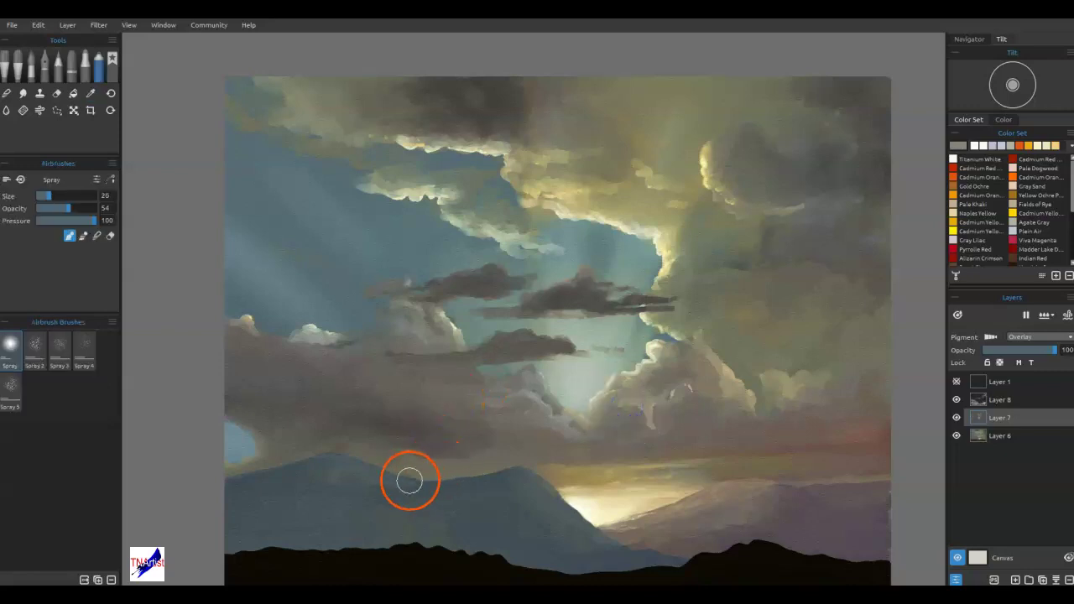
pyautogui.keyDown('alt'); pyautogui.click(397, 471); pyautogui.keyUp('alt')
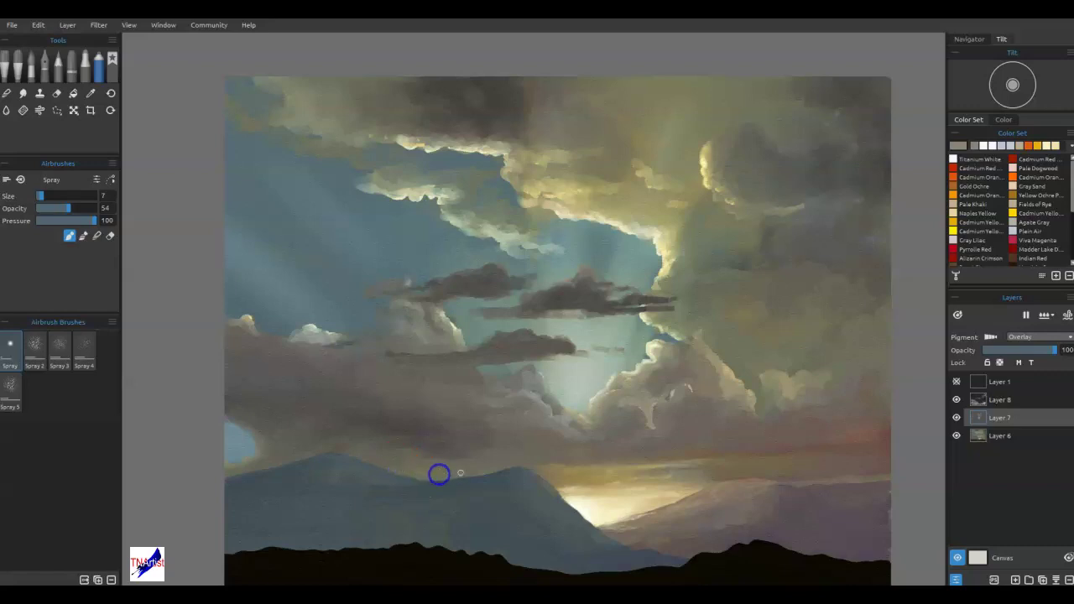
pyautogui.moveTo(444, 466)
pyautogui.mouseDown()
pyautogui.moveTo(426, 487)
pyautogui.moveTo(385, 464)
pyautogui.mouseUp()
# - Sample the pale horizon glow, airbrush it along the blue mountains' saddle at size 12, and blend it
pyautogui.press(']')
pyautogui.press(']')
pyautogui.press(']')
pyautogui.keyDown('alt'); pyautogui.click(585, 513); pyautogui.keyUp('alt')
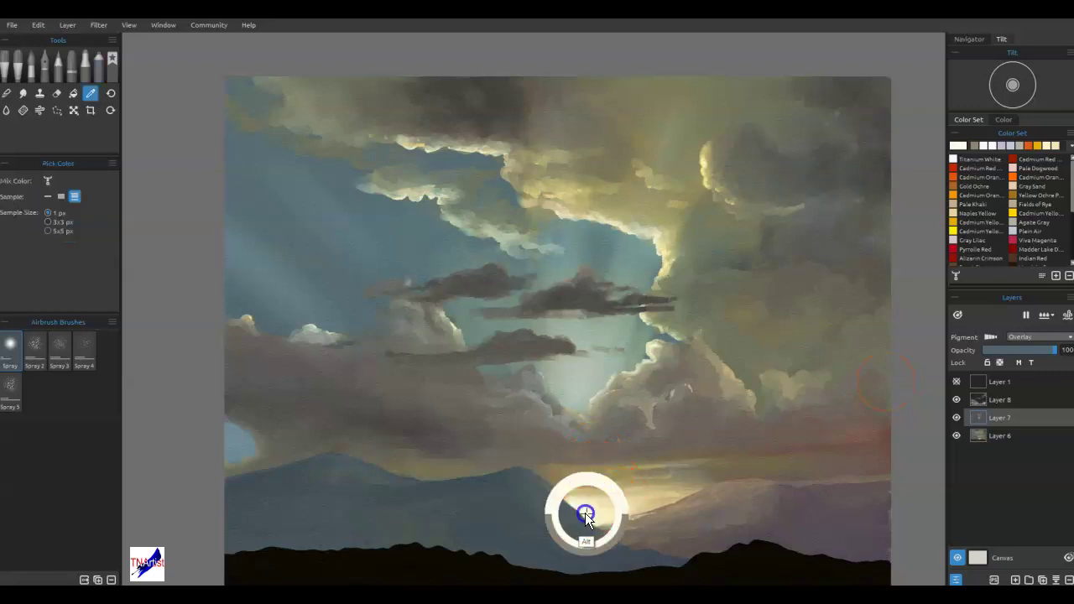
pyautogui.moveTo(395, 472)
pyautogui.mouseDown()
pyautogui.moveTo(425, 474)
pyautogui.moveTo(399, 468)
pyautogui.mouseUp()
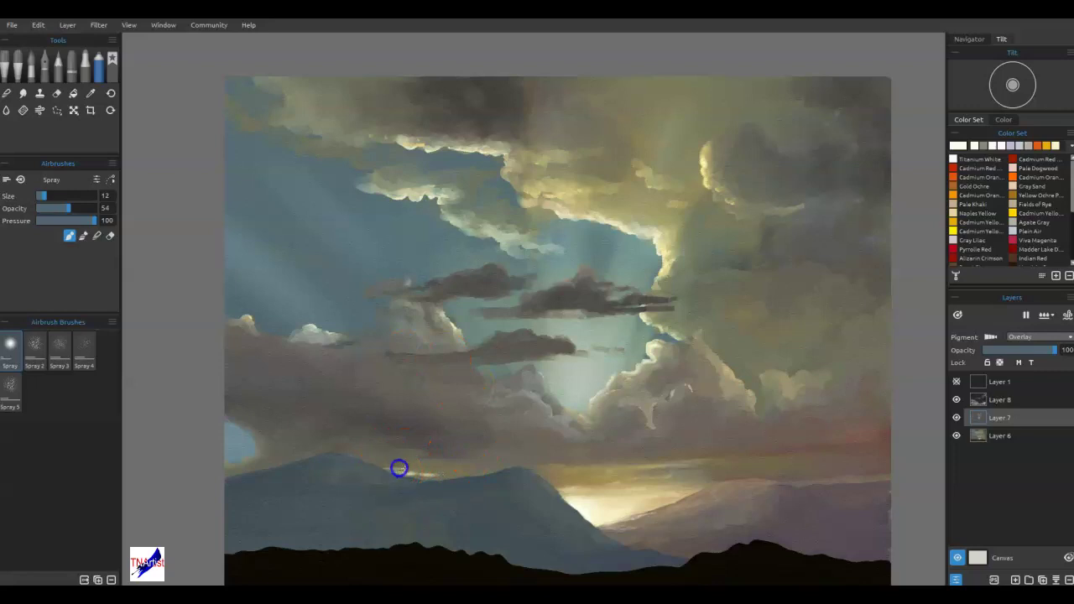
pyautogui.rightClick(409, 473)
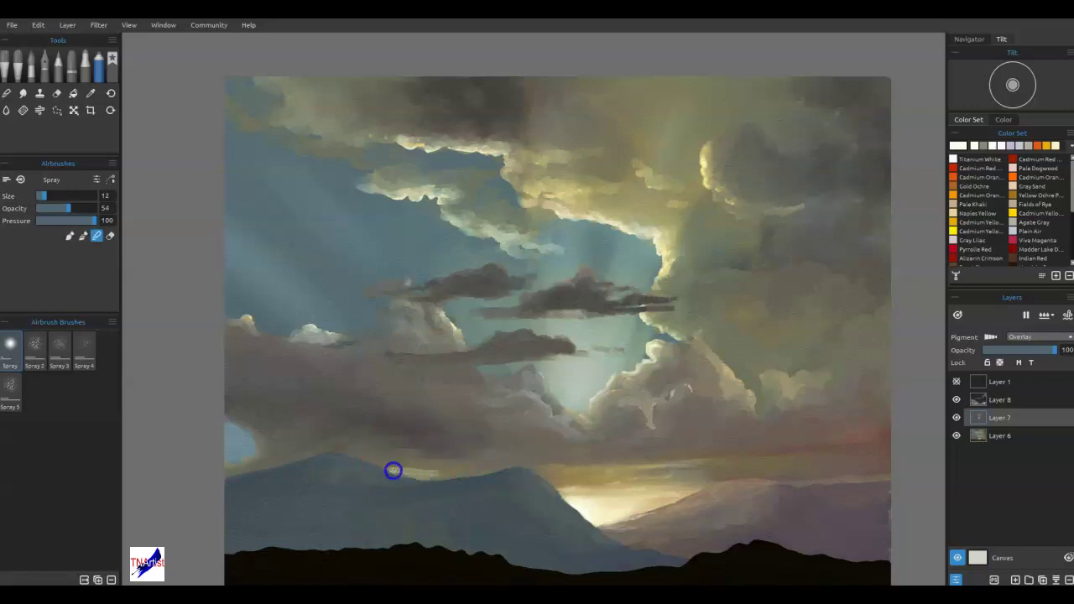
pyautogui.moveTo(505, 575); pyautogui.dragTo(511, 572)
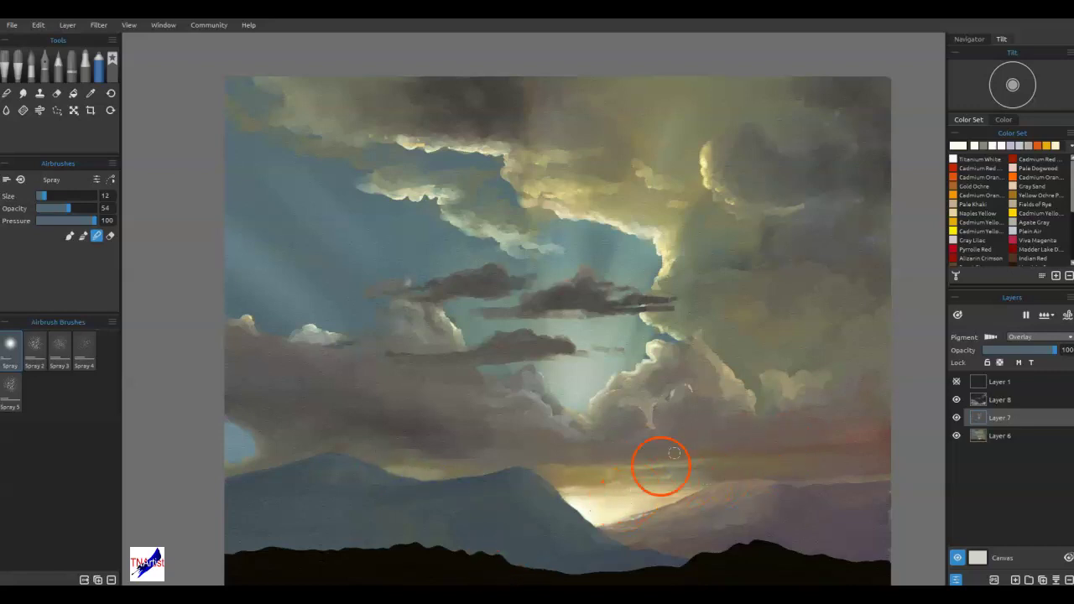
# - Airbrush Pale Dogwood light along the blue mountains' saddle and the purple mountain's ridge
pyautogui.click(1065, 147)
pyautogui.click(1026, 173)
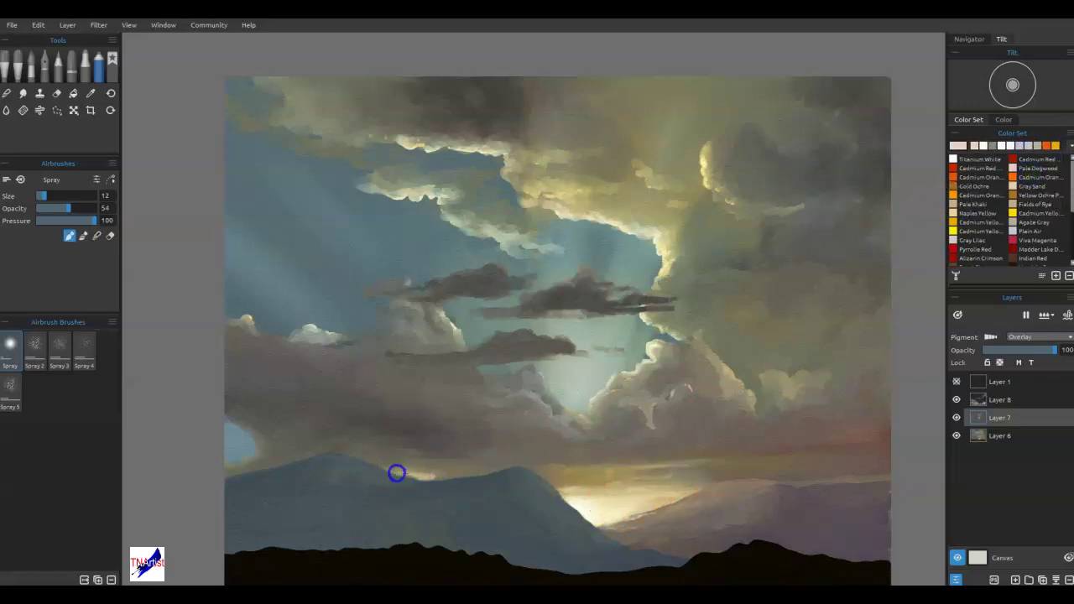
pyautogui.moveTo(451, 477); pyautogui.dragTo(475, 478)
pyautogui.moveTo(784, 482); pyautogui.dragTo(828, 480)
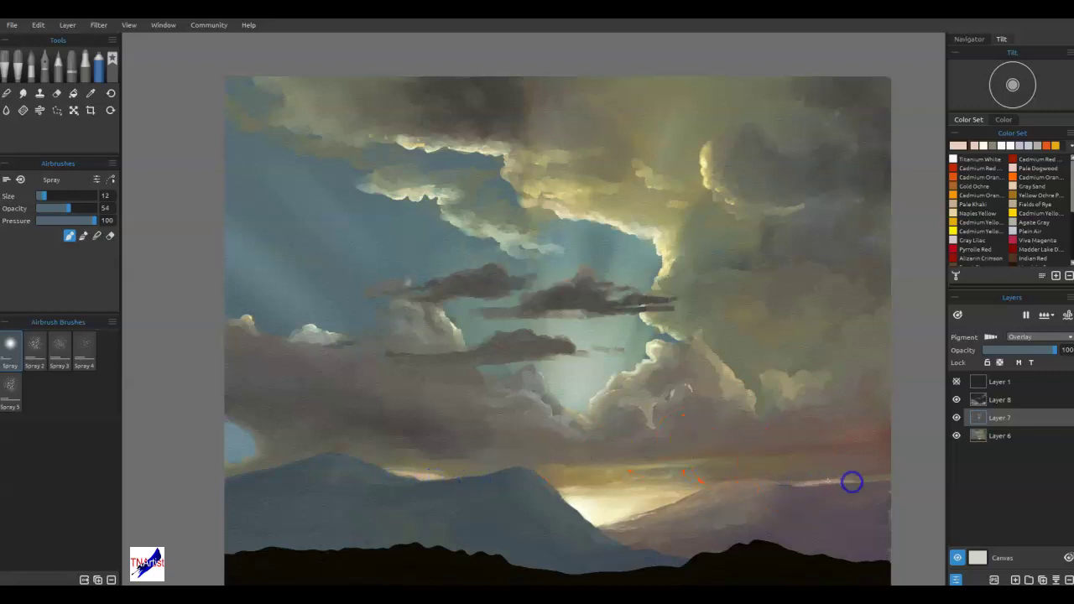
# - Airbrush pale light along the purple mountain's ridge at size 12, and blend that ridge and the blue mountains' edges
pyautogui.moveTo(786, 480)
pyautogui.mouseDown()
pyautogui.moveTo(755, 444)
pyautogui.moveTo(688, 491)
pyautogui.moveTo(663, 491)
pyautogui.moveTo(696, 489)
pyautogui.moveTo(604, 495)
pyautogui.moveTo(803, 470)
pyautogui.moveTo(807, 490)
pyautogui.moveTo(885, 482)
pyautogui.mouseUp()
pyautogui.moveTo(813, 481); pyautogui.dragTo(865, 478)
pyautogui.click(711, 488)
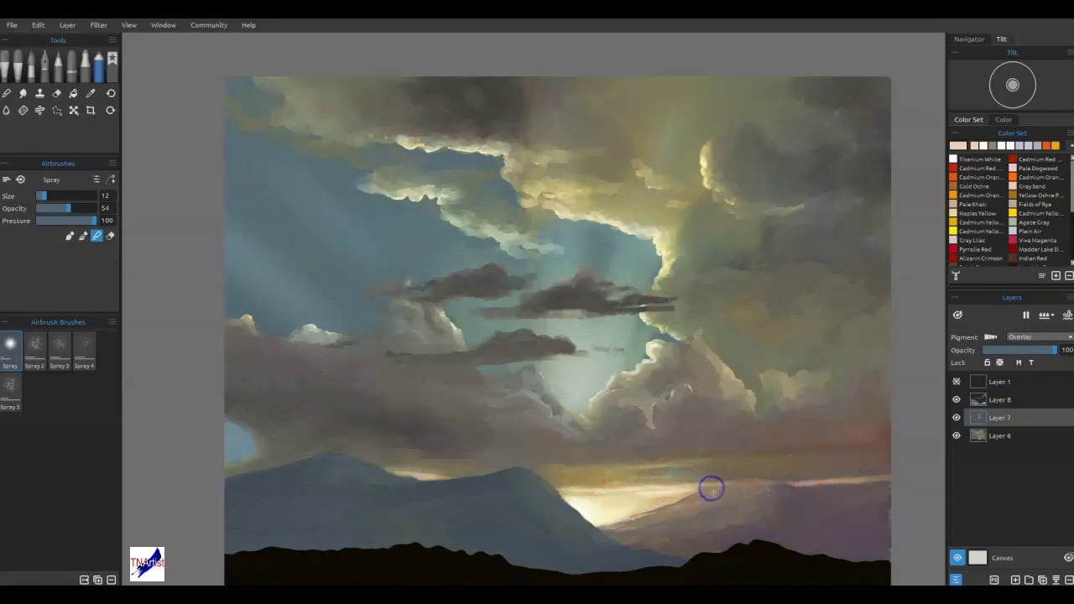
pyautogui.moveTo(739, 482)
pyautogui.mouseDown()
pyautogui.moveTo(685, 489)
pyautogui.moveTo(878, 479)
pyautogui.moveTo(796, 477)
pyautogui.mouseUp()
pyautogui.moveTo(448, 467)
pyautogui.mouseDown()
pyautogui.moveTo(403, 473)
pyautogui.moveTo(460, 474)
pyautogui.mouseUp()
pyautogui.moveTo(535, 479); pyautogui.dragTo(541, 484)
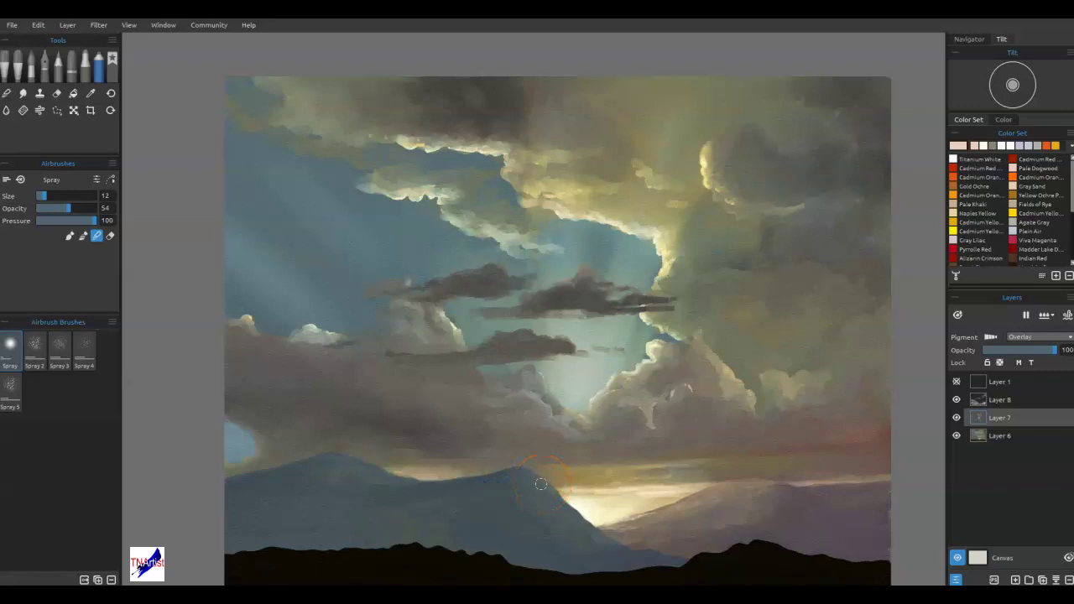
# - Blend the cloud edges and highlights across the sky on Layer 6
pyautogui.moveTo(411, 141); pyautogui.dragTo(424, 135)
pyautogui.click(1009, 401)
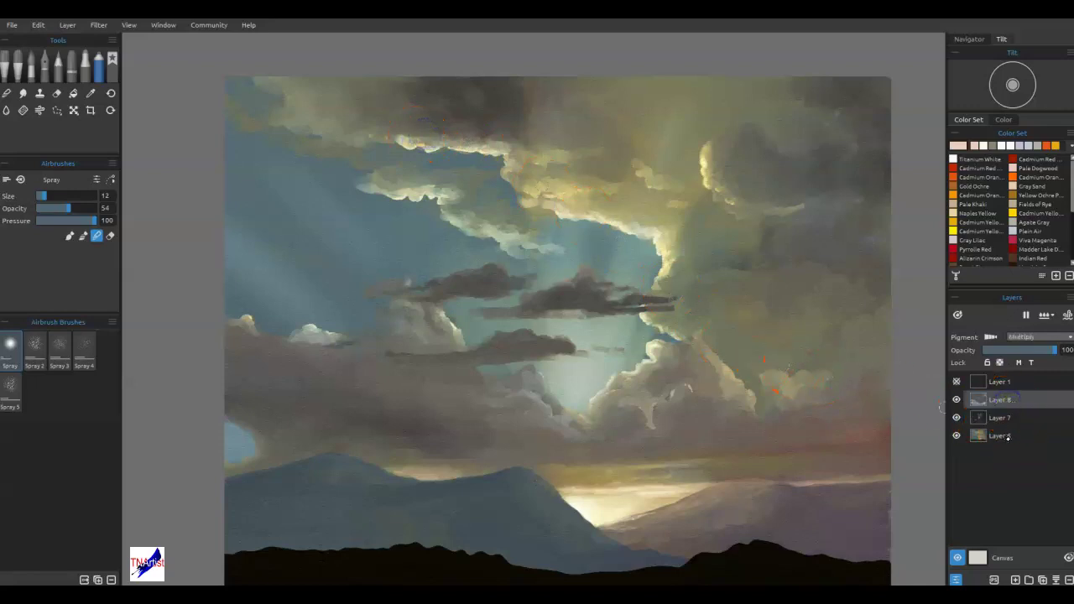
pyautogui.click(1002, 436)
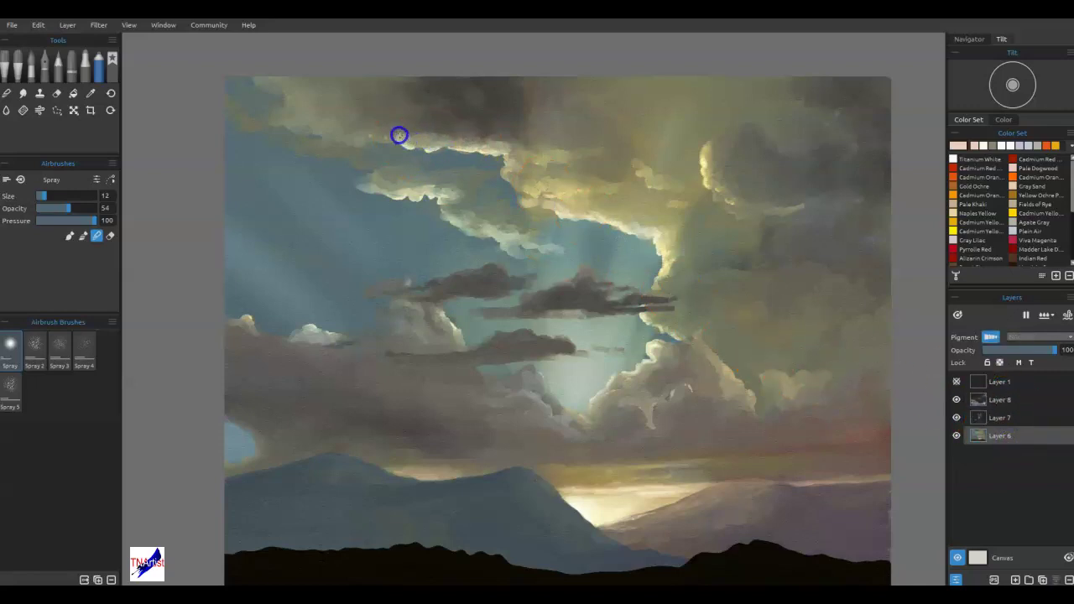
pyautogui.click(650, 180)
pyautogui.click(242, 340)
pyautogui.moveTo(637, 383); pyautogui.dragTo(647, 381)
pyautogui.click(529, 245)
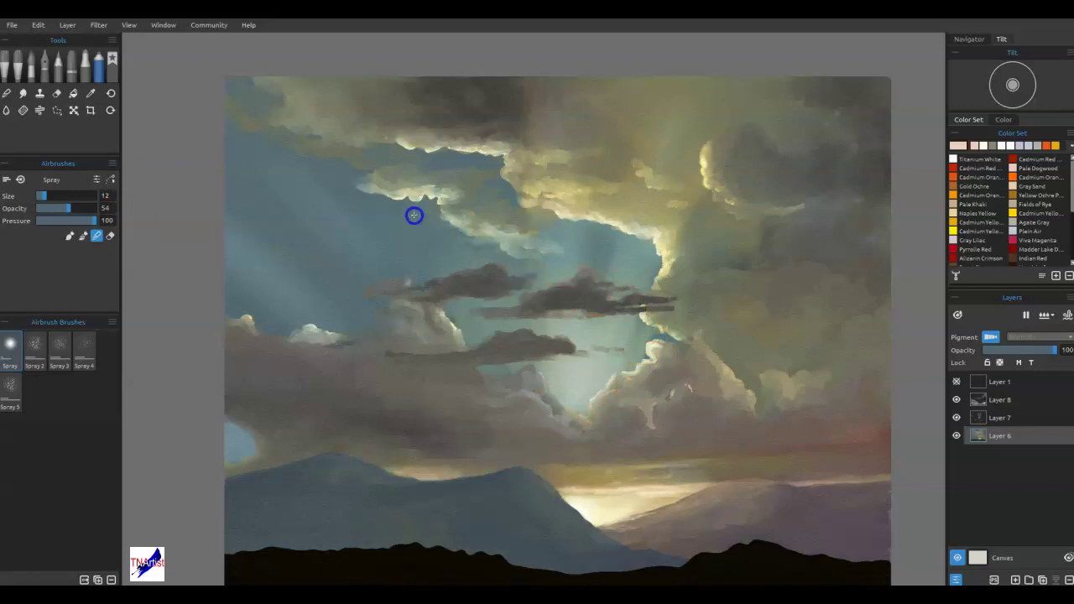
pyautogui.click(611, 307)
pyautogui.click(756, 325)
pyautogui.click(644, 371)
# - On Layer 7, blend the central cloud's top and the bright cloud edge above it
pyautogui.click(986, 418)
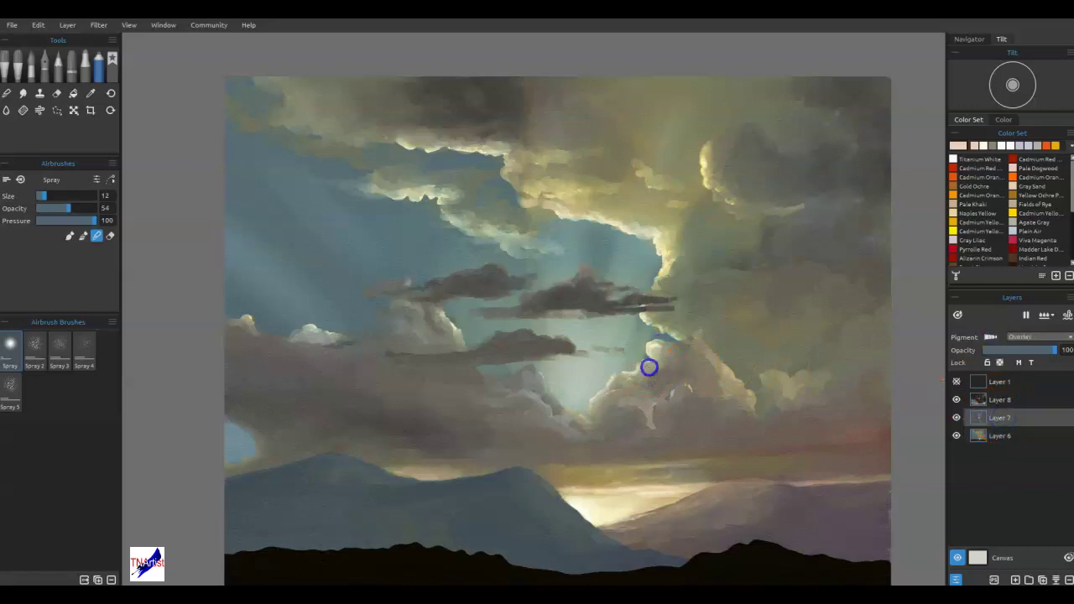
pyautogui.moveTo(657, 345); pyautogui.dragTo(674, 352)
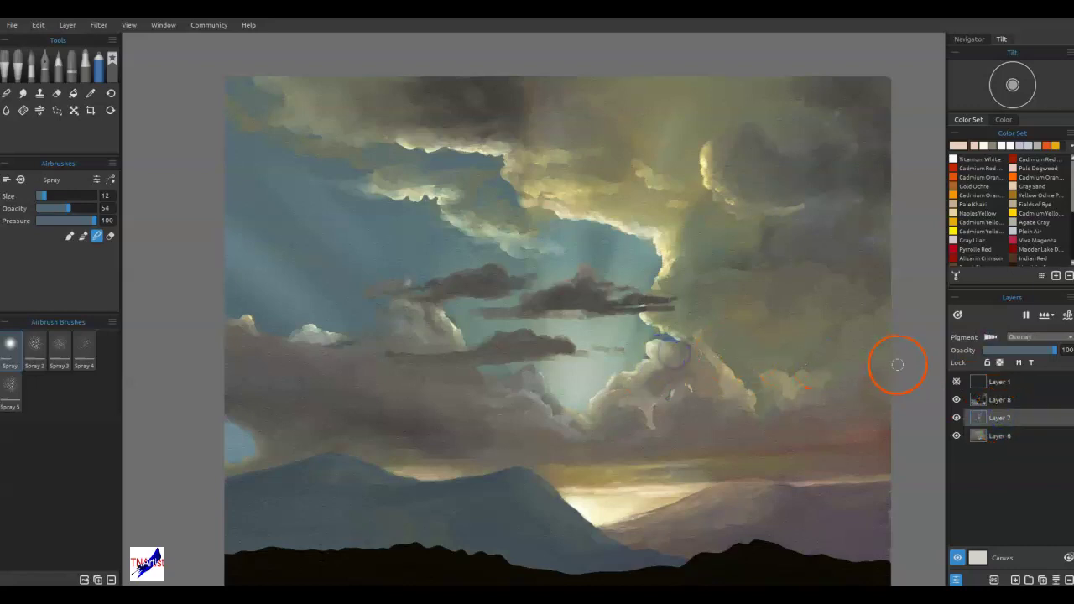
pyautogui.moveTo(675, 226); pyautogui.dragTo(675, 275)
# - On Layer 6, blend the yellow-lit upper clouds and the olive cloud area below them
pyautogui.click(988, 435)
pyautogui.moveTo(694, 183)
pyautogui.mouseDown()
pyautogui.moveTo(659, 182)
pyautogui.moveTo(662, 172)
pyautogui.mouseUp()
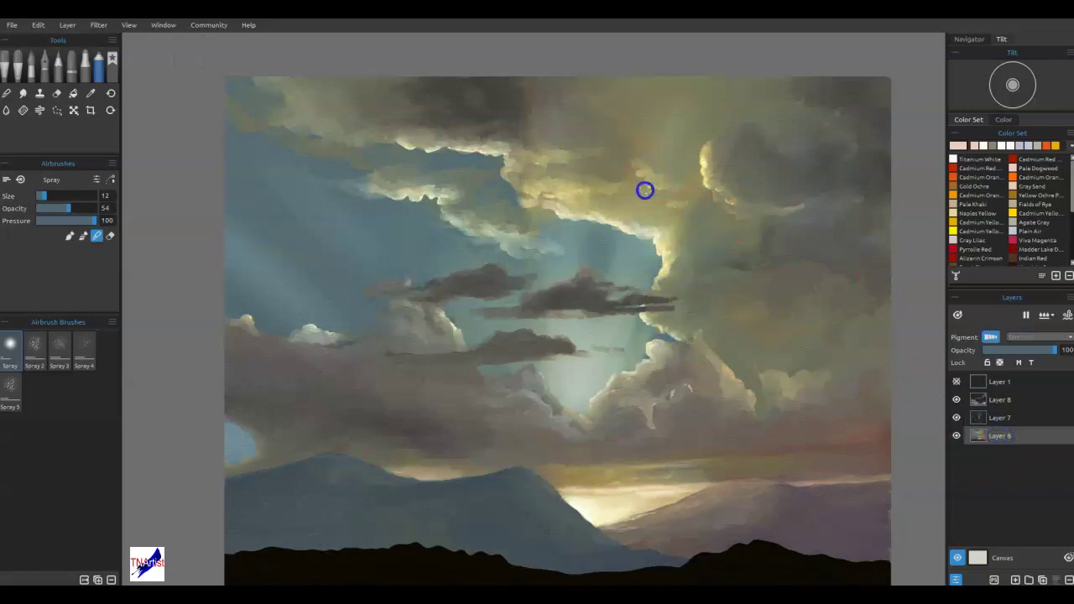
pyautogui.moveTo(793, 324); pyautogui.dragTo(838, 364)
# - On Layer 8, blend the dark grey cloud bank above the blue mountains
pyautogui.click(1011, 399)
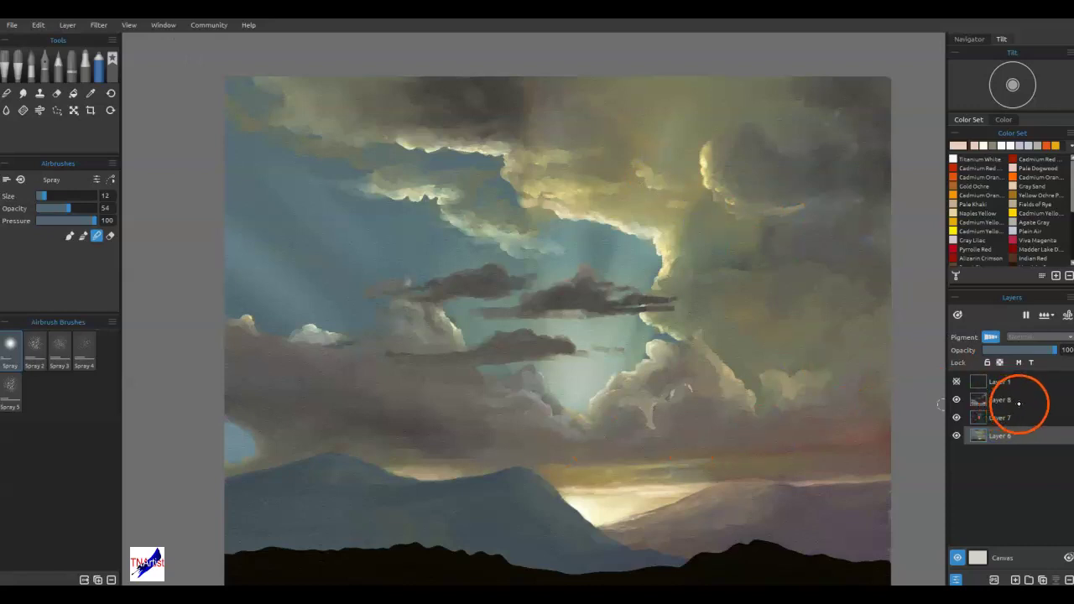
pyautogui.moveTo(468, 433); pyautogui.dragTo(377, 436)
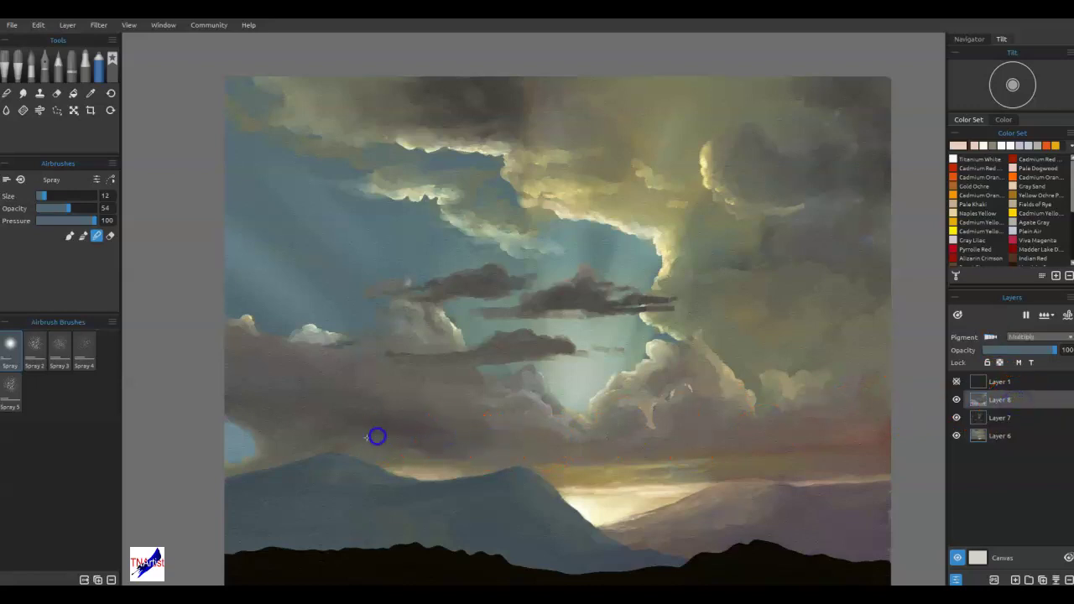
pyautogui.moveTo(435, 455)
pyautogui.mouseDown()
pyautogui.moveTo(374, 438)
pyautogui.moveTo(415, 426)
pyautogui.moveTo(352, 424)
pyautogui.moveTo(424, 413)
pyautogui.moveTo(318, 406)
pyautogui.moveTo(410, 397)
pyautogui.moveTo(336, 390)
pyautogui.moveTo(399, 437)
pyautogui.moveTo(360, 448)
pyautogui.mouseUp()
pyautogui.moveTo(294, 430); pyautogui.dragTo(269, 417)
pyautogui.moveTo(270, 417)
pyautogui.mouseDown()
pyautogui.moveTo(323, 407)
pyautogui.moveTo(257, 395)
pyautogui.mouseUp()
pyautogui.moveTo(260, 394); pyautogui.dragTo(353, 381)
pyautogui.click(411, 376)
# - Show the bird-flock stencil, shrink it, and place it over the cloud above the purple mountain
pyautogui.click(856, 137)
pyautogui.hotkey('ctrl', 'shift', 'h')
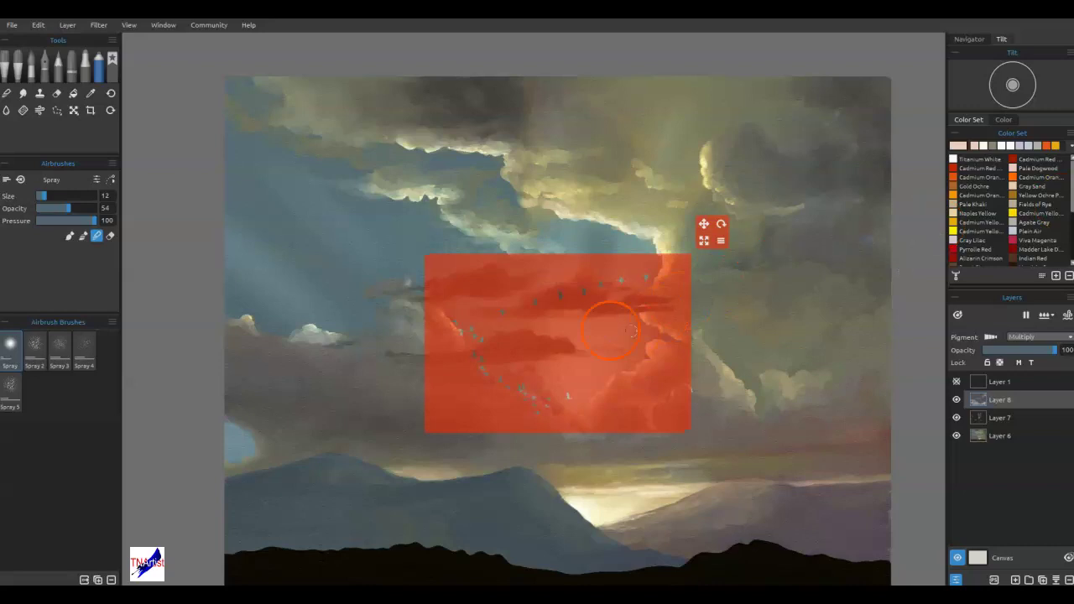
pyautogui.moveTo(571, 341); pyautogui.dragTo(666, 373)
pyautogui.moveTo(797, 270); pyautogui.dragTo(722, 318)
pyautogui.moveTo(683, 366); pyautogui.dragTo(728, 409)
# - Choose Titanium White, add a new layer above Layer 8, and extend the stencil's masking across the whole canvas
pyautogui.click(954, 159)
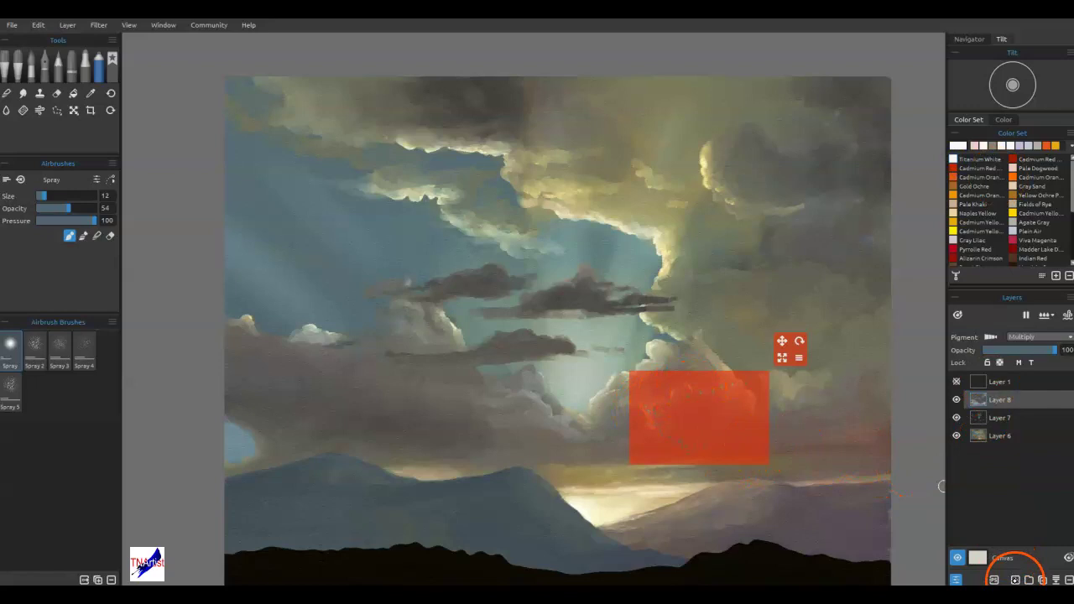
pyautogui.click(1015, 580)
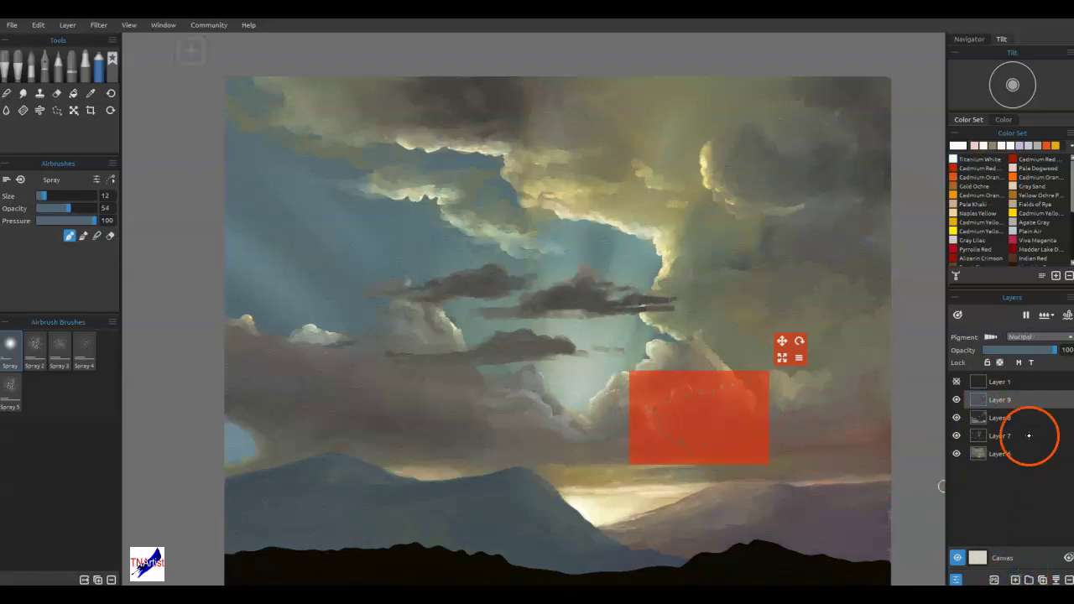
pyautogui.click(798, 358)
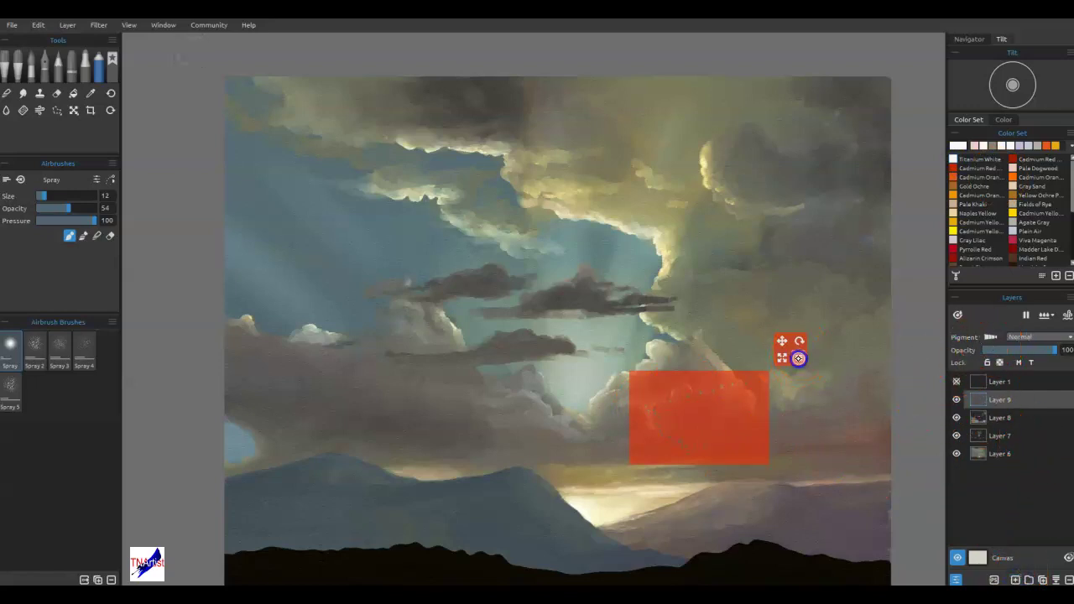
pyautogui.click(829, 417)
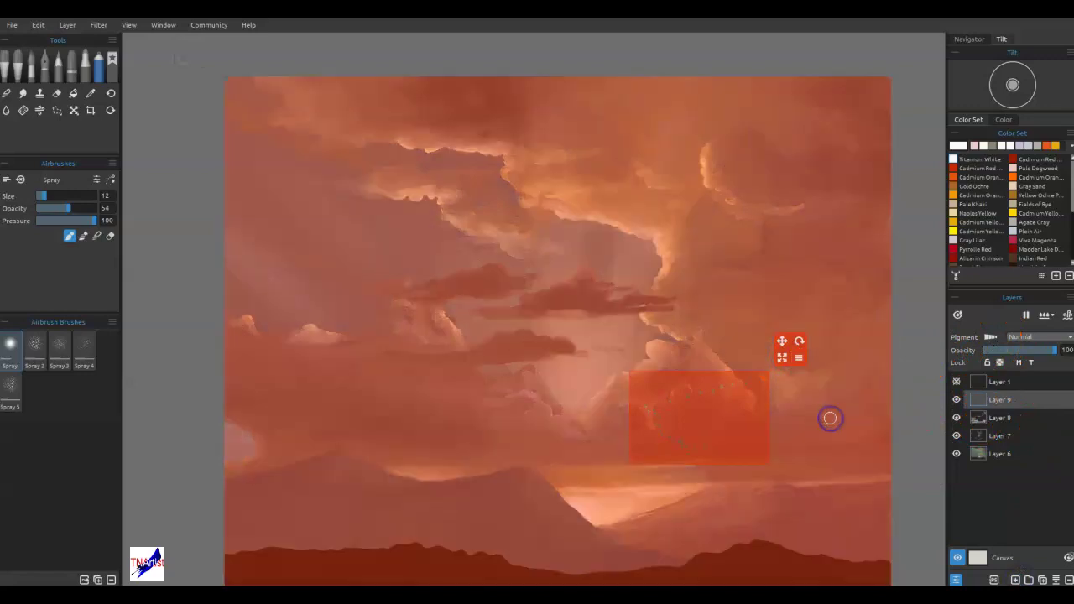
# - Paint the white bird flock through the stencil with the Knife Smooth 2 oil brush at size 20, and hide the stencil
pyautogui.click(29, 84)
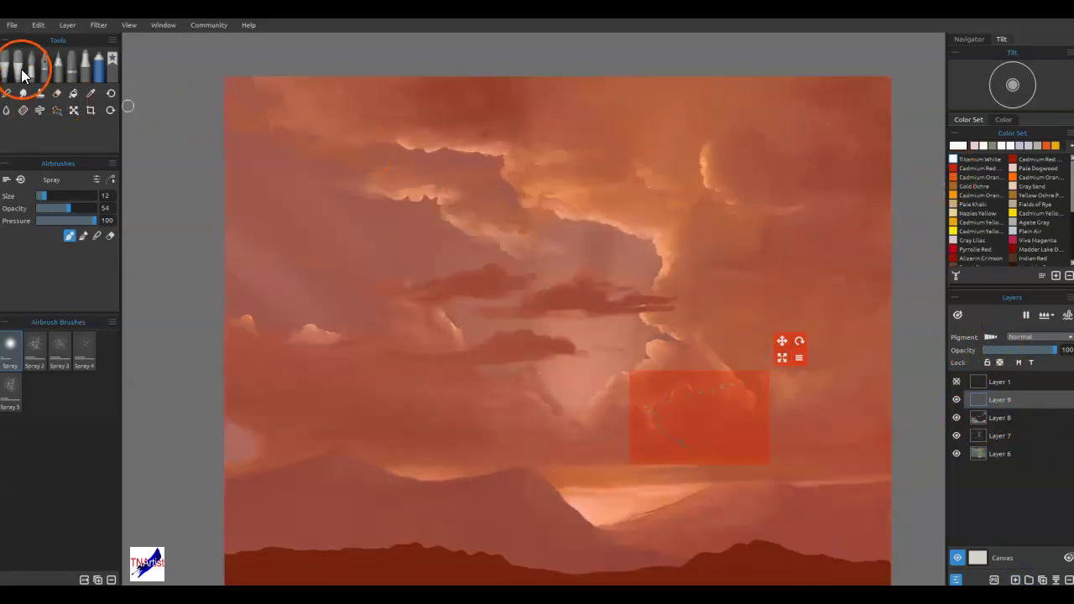
pyautogui.moveTo(694, 407)
pyautogui.mouseDown()
pyautogui.moveTo(680, 400)
pyautogui.moveTo(630, 446)
pyautogui.mouseUp()
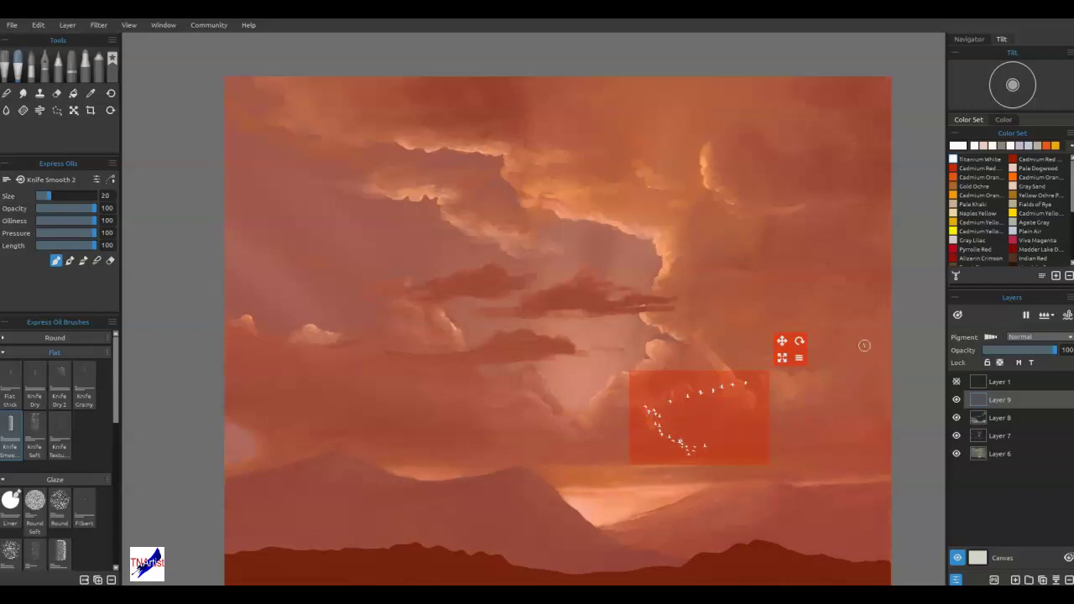
pyautogui.press('Return')
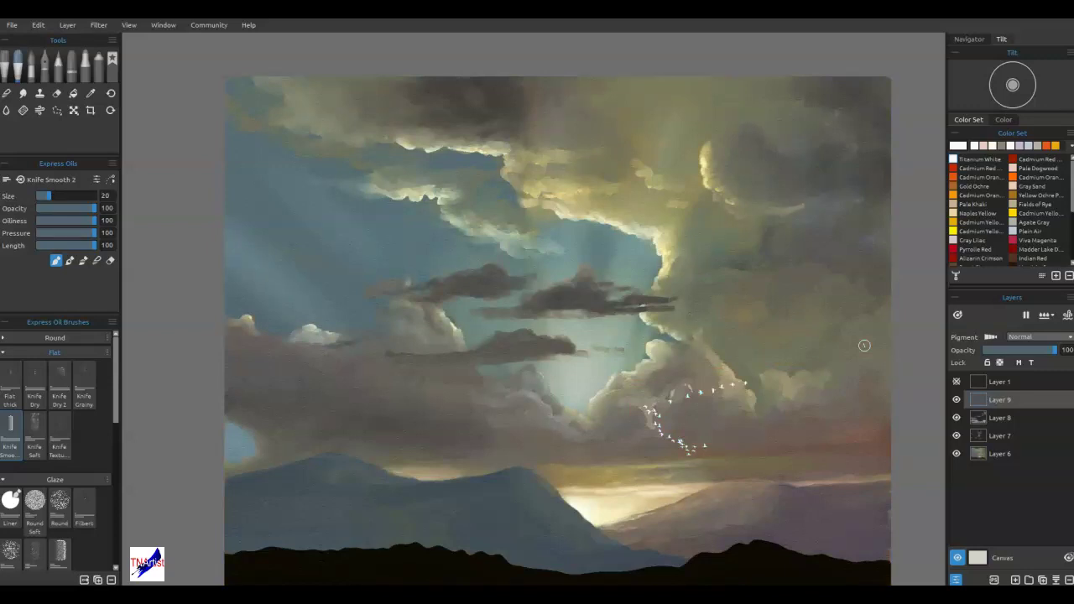
pyautogui.click(998, 417)
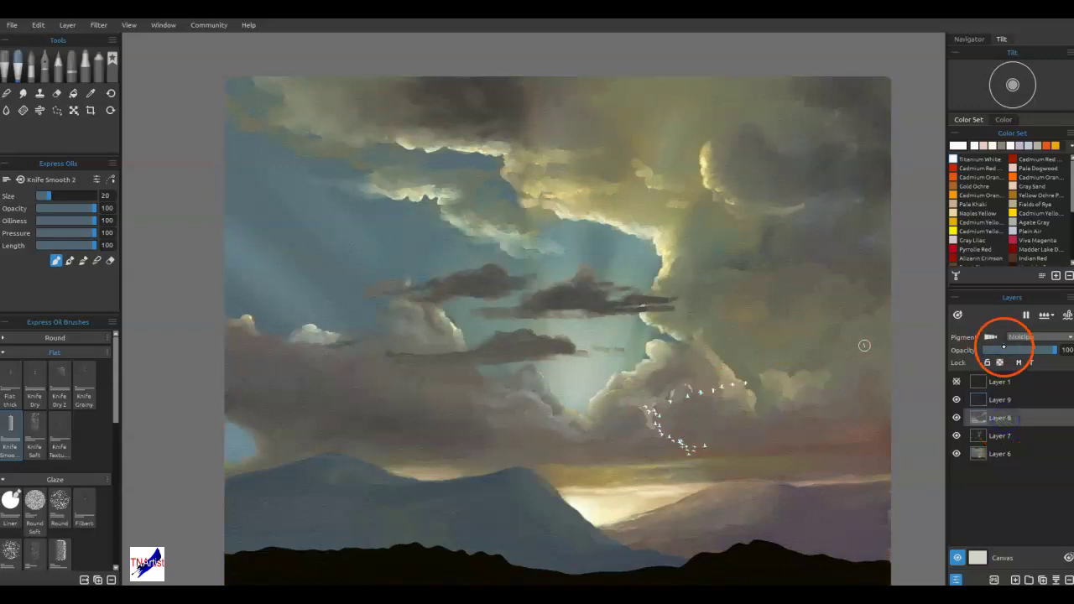
pyautogui.click(991, 336)
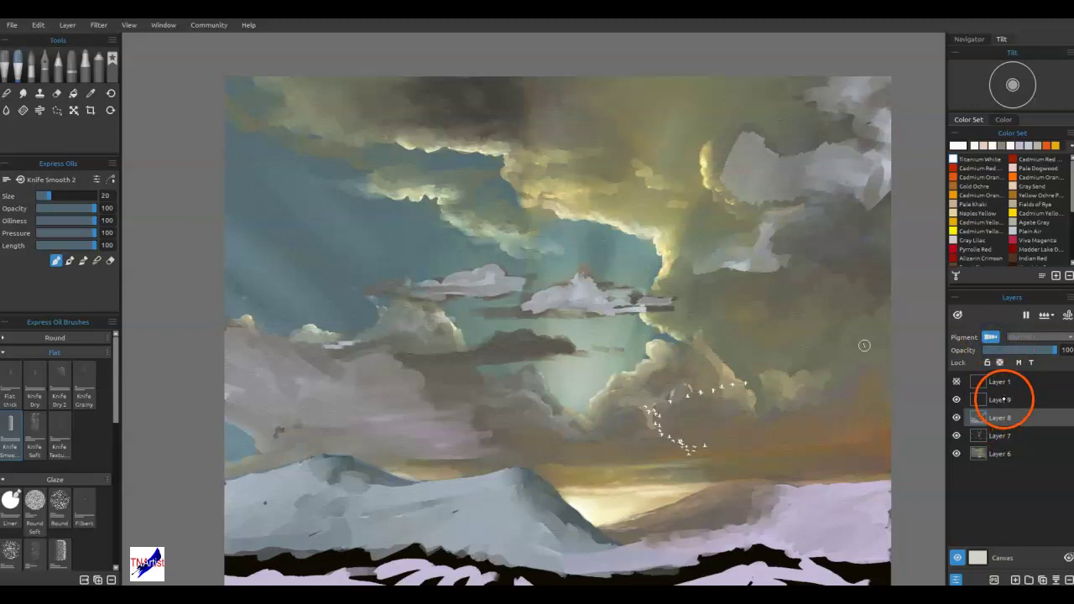
pyautogui.click(991, 336)
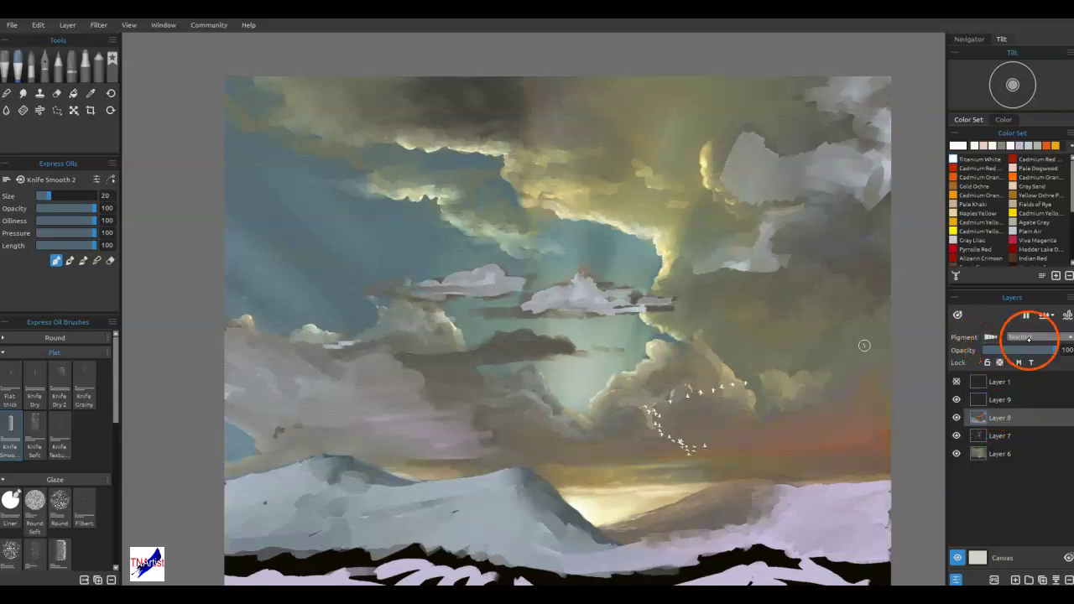
pyautogui.click(1029, 337)
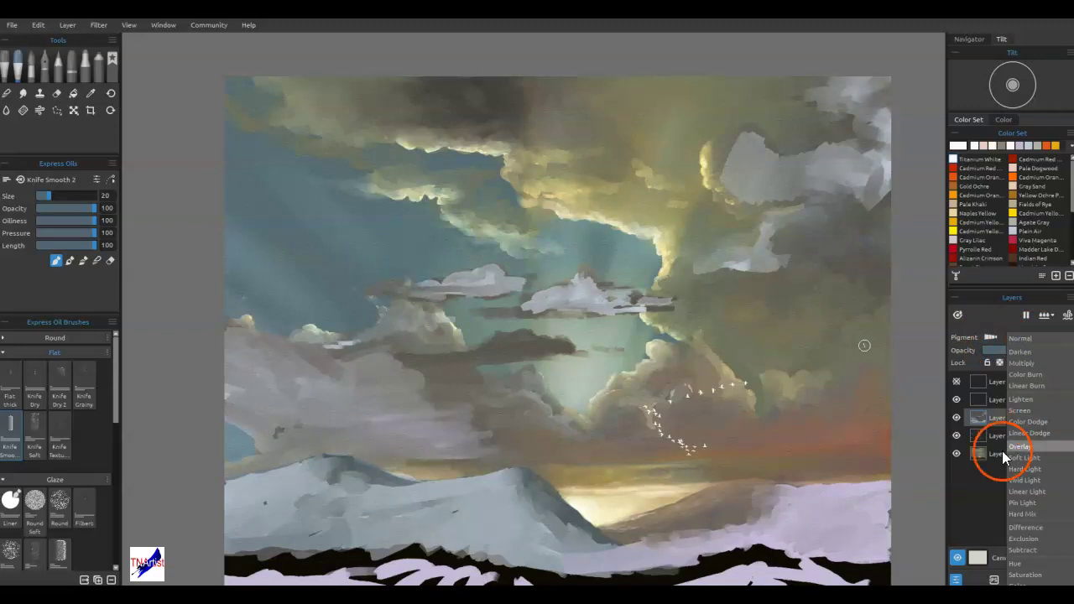
pyautogui.click(1013, 369)
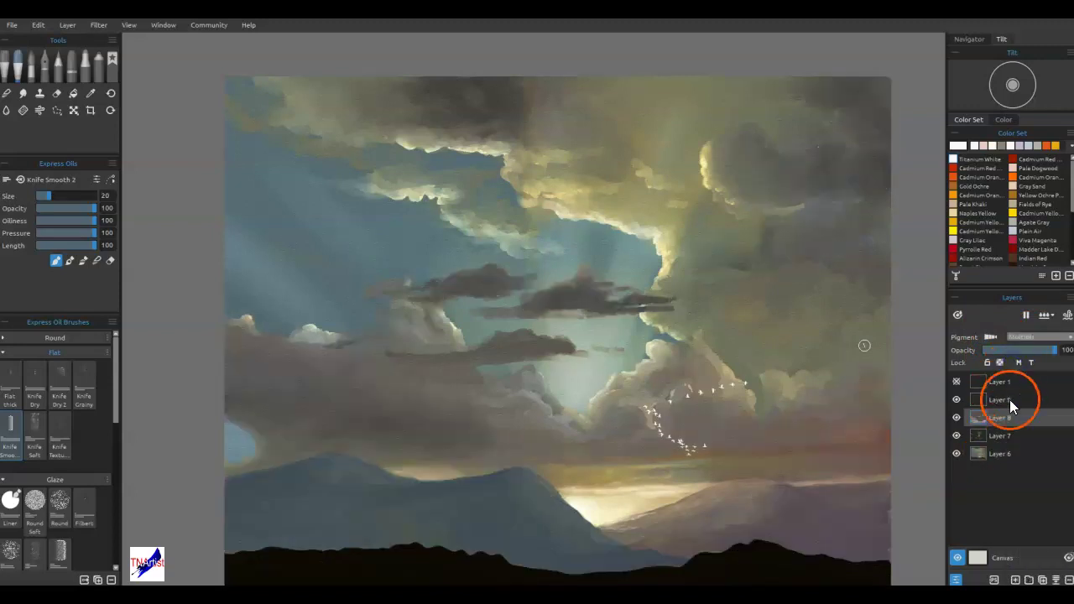
# - Merge Layers 6, 7 and 8 into one layer
pyautogui.click(1009, 435)
pyautogui.click(1009, 454)
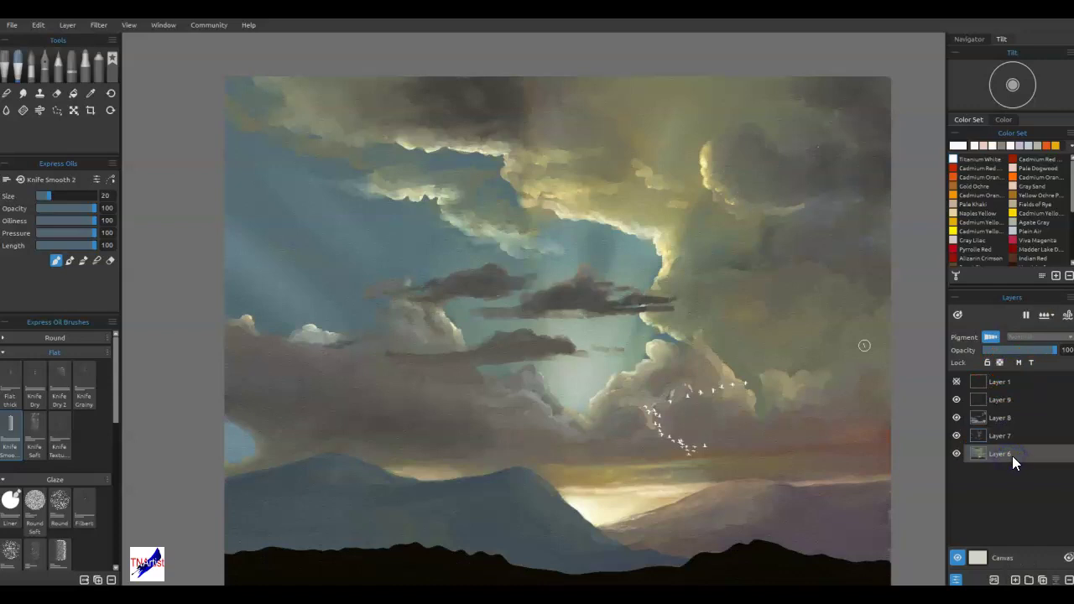
pyautogui.keyDown('shift'); pyautogui.click(1015, 418); pyautogui.keyUp('shift')
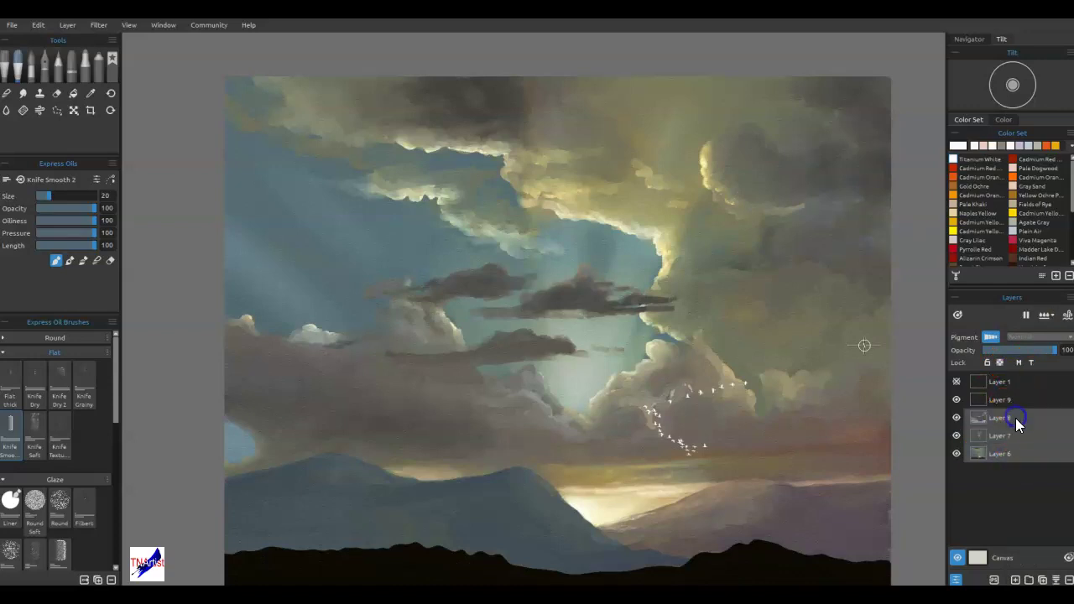
pyautogui.click(1059, 577)
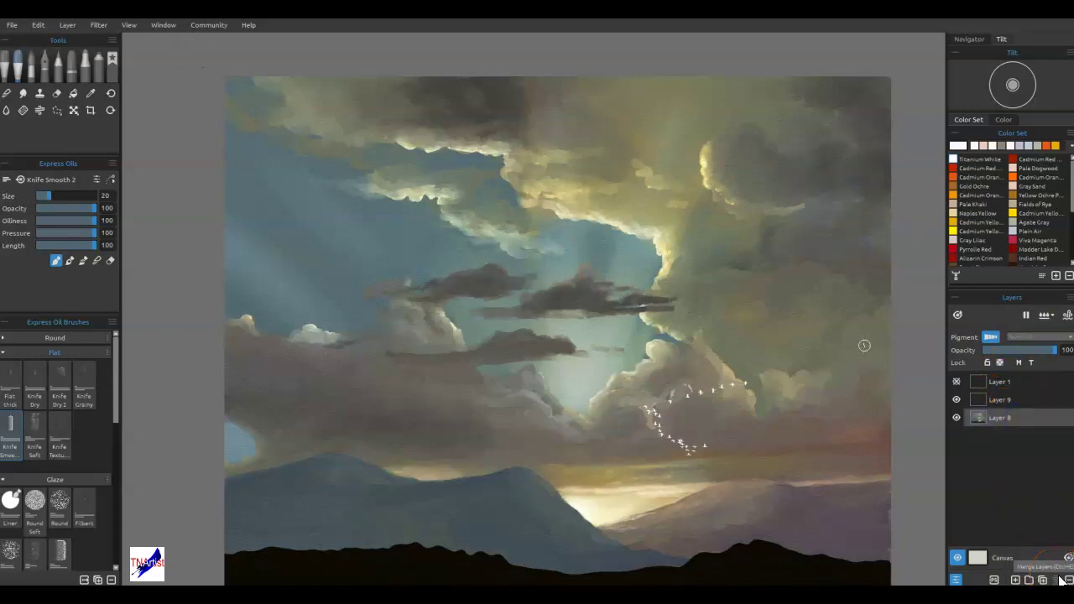